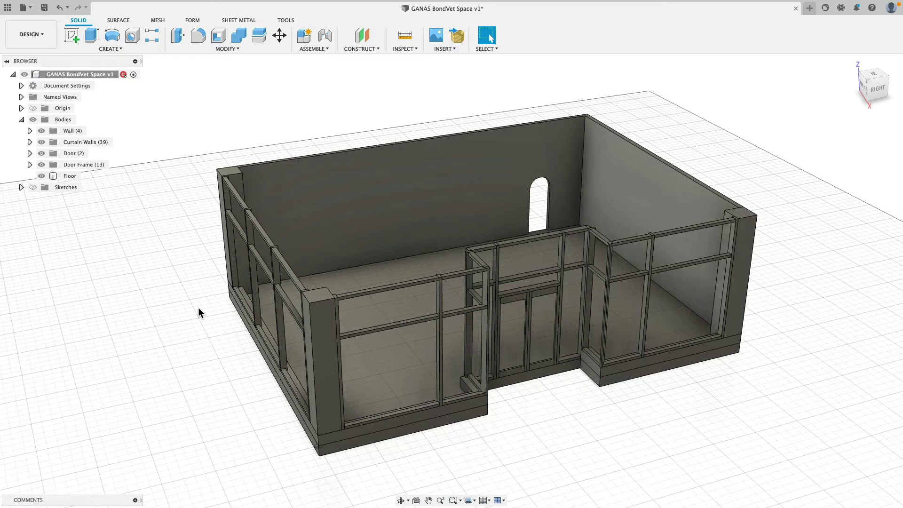
Step: Look through the file formats available for exporting the finished building model, leaving the export unperformed
click(30, 8)
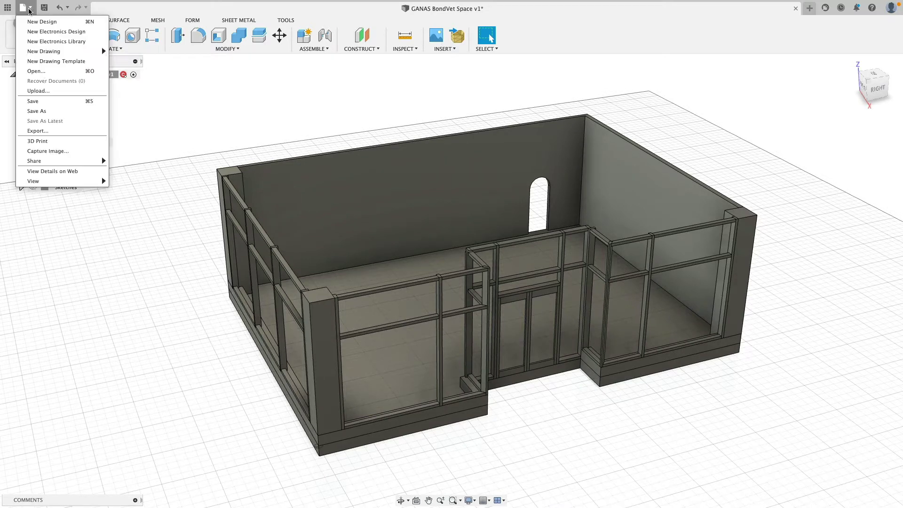
click(45, 131)
click(347, 115)
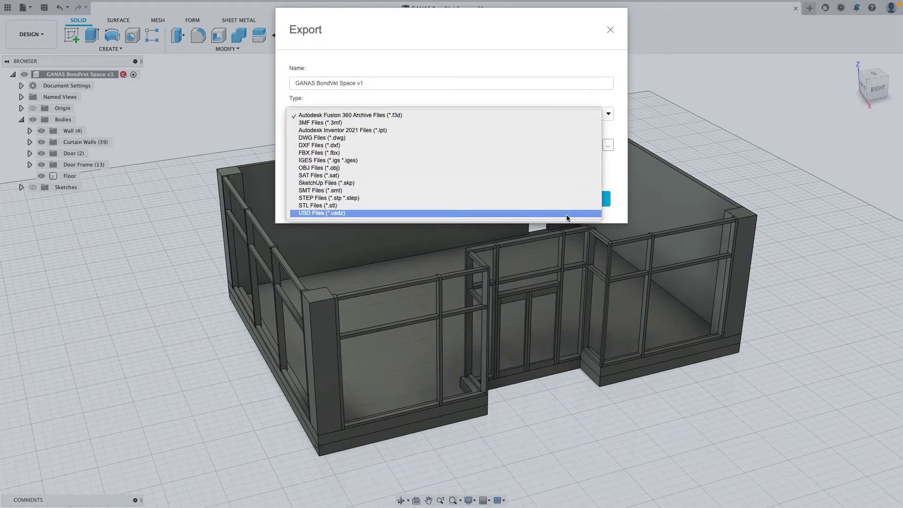
key(Escape)
click(548, 198)
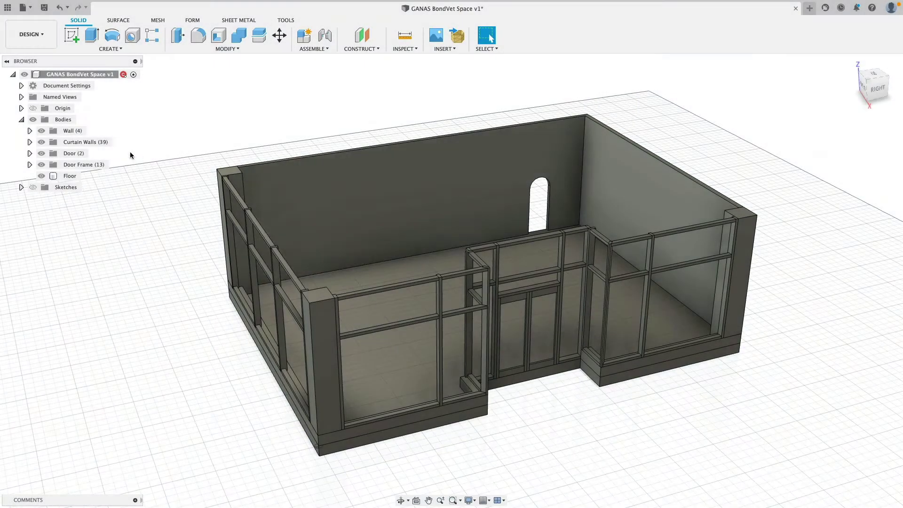
Step: Examine the floor plan sketches from above with all bodies hidden, and restore the display of the 3D bodies
click(33, 119)
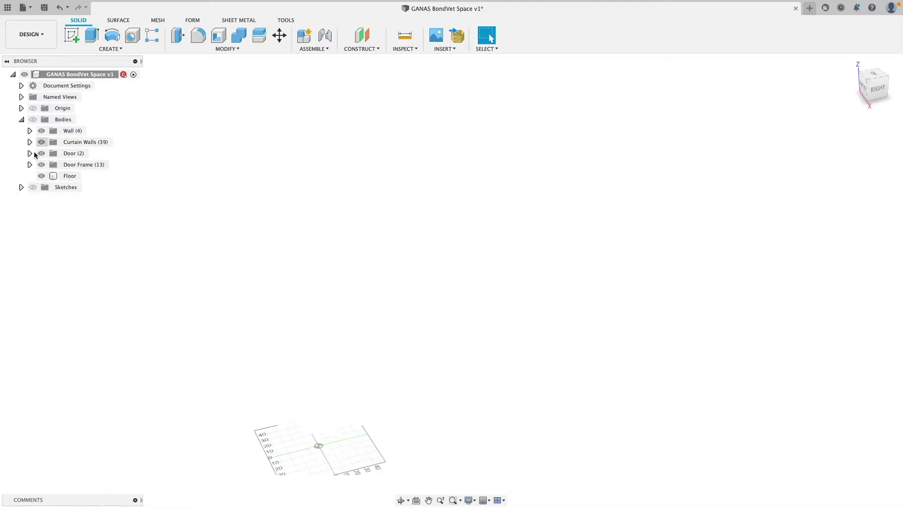
click(33, 188)
mouse_move(192, 220)
shift+middle_down()
mouse_move(303, 207)
mouse_move(317, 140)
mouse_move(313, 155)
shift+middle_up()
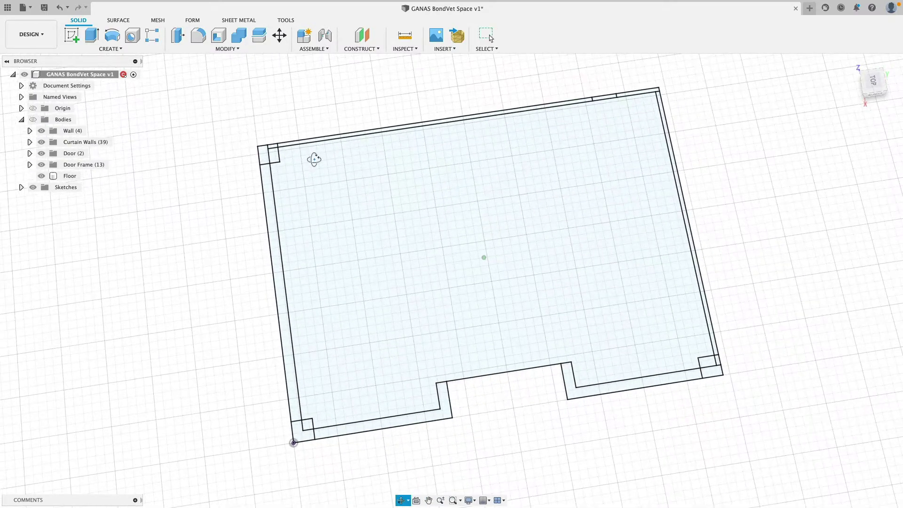
click(314, 163)
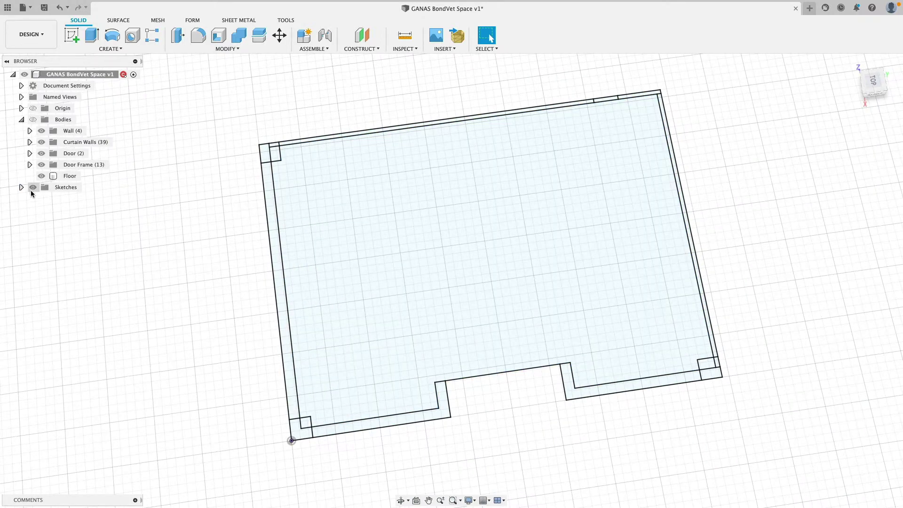
click(32, 187)
click(33, 119)
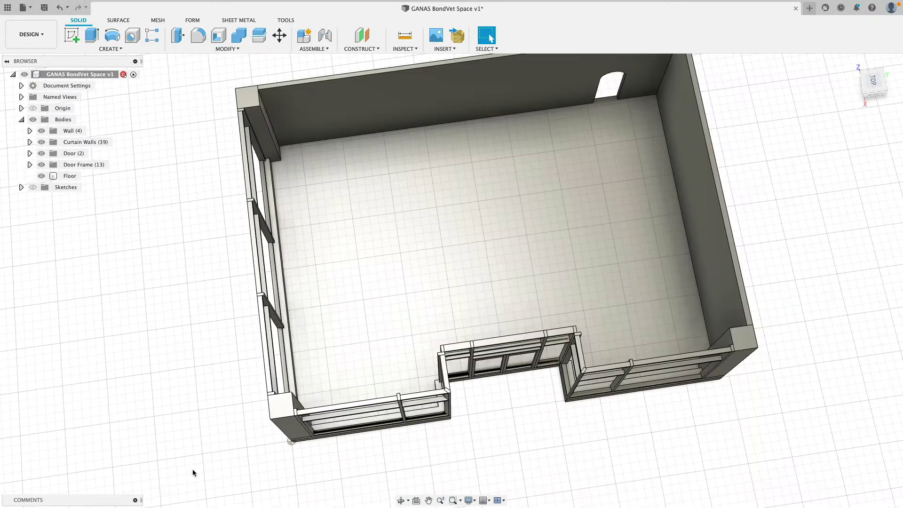
shift+middle_drag(218, 331, 287, 280)
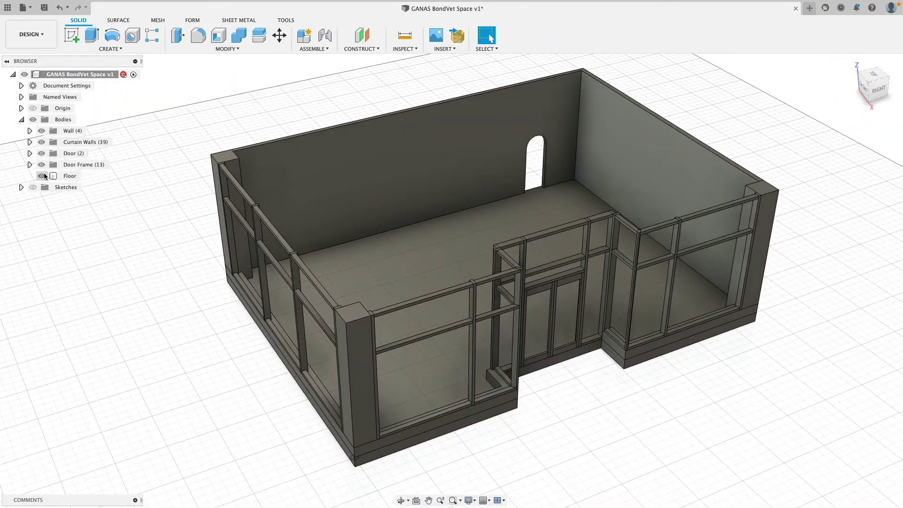
Step: Hide the Door Frame, Door, Curtain Walls and Wall groups to examine the Floor body alone
click(41, 165)
click(41, 154)
click(42, 142)
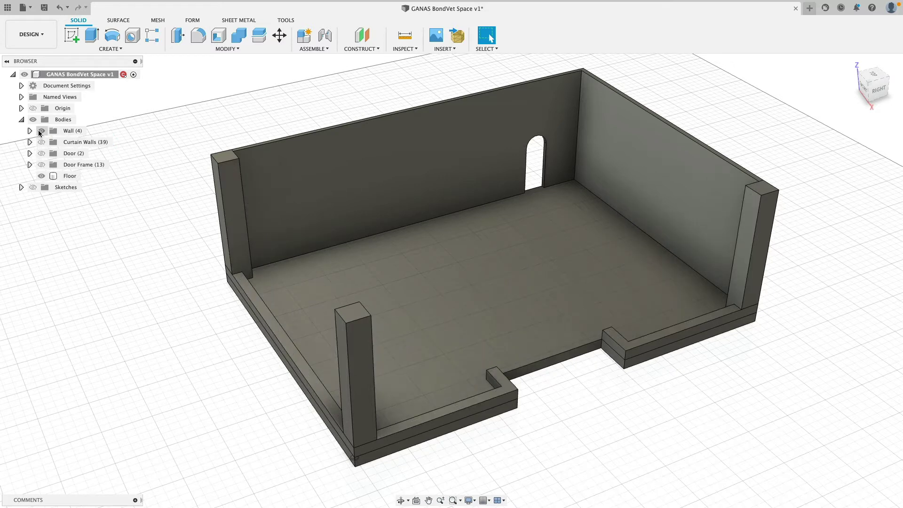
click(41, 130)
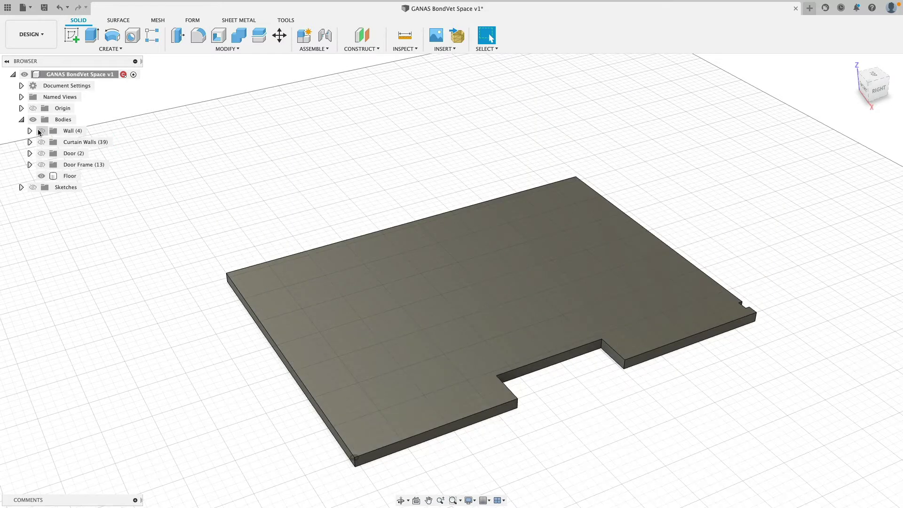
Step: Show the Wall, Curtain Walls, Door and Door Frame groups again one by one, checking the individual curtain wall bodies
click(41, 132)
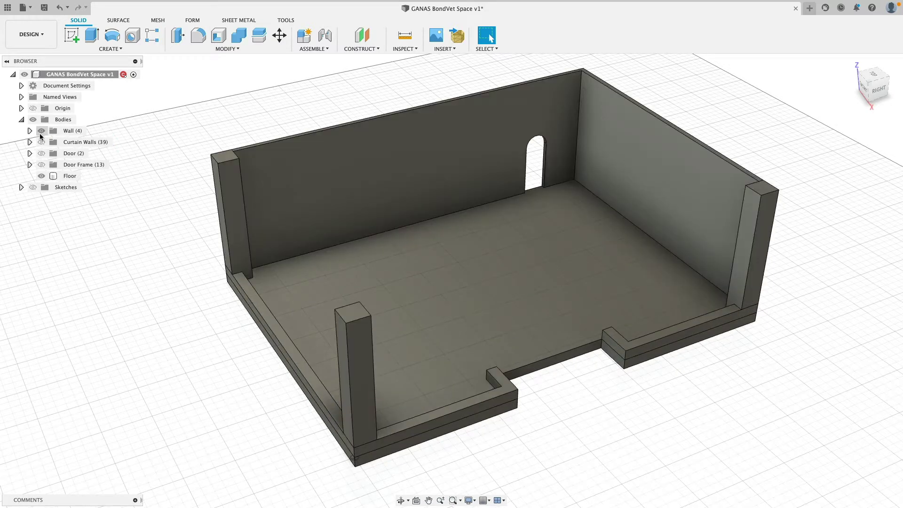
click(41, 142)
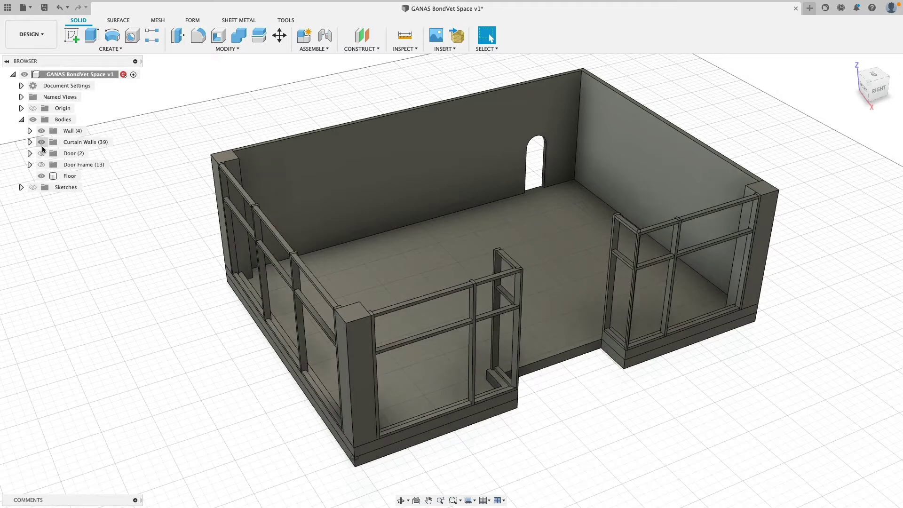
click(30, 142)
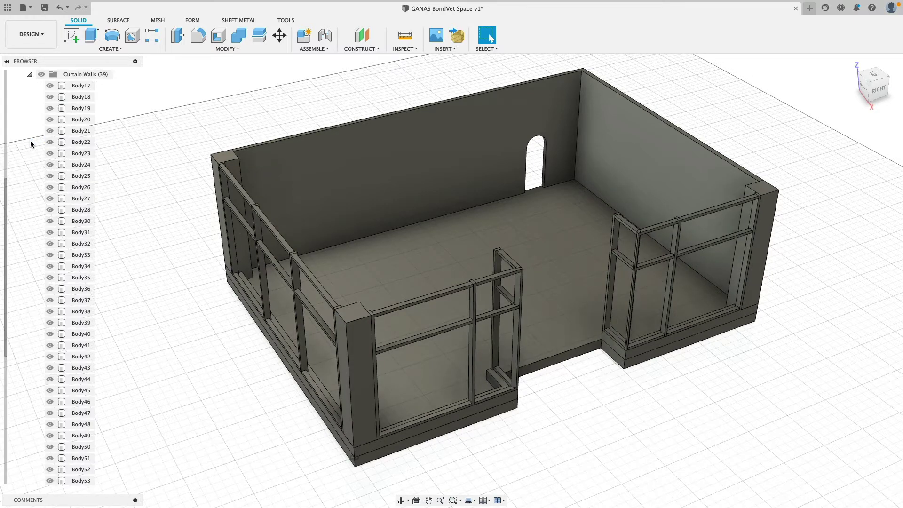
click(29, 78)
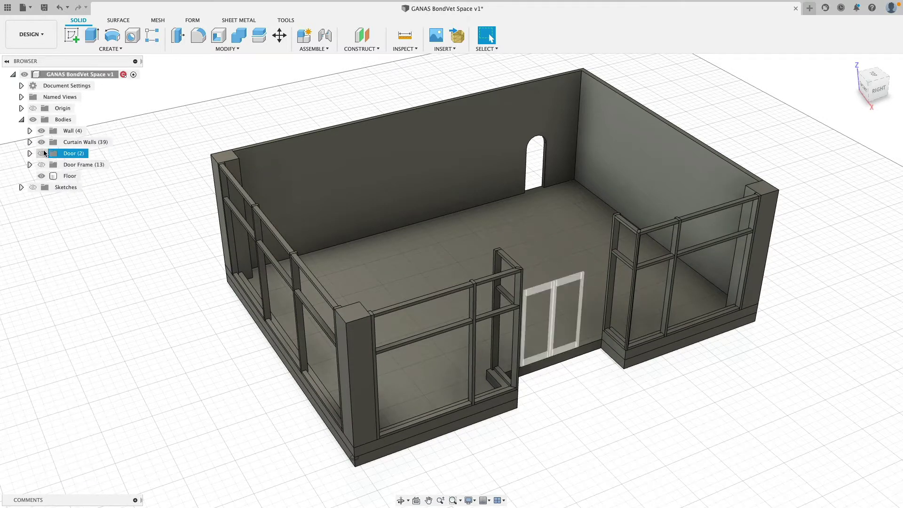
click(42, 153)
click(43, 166)
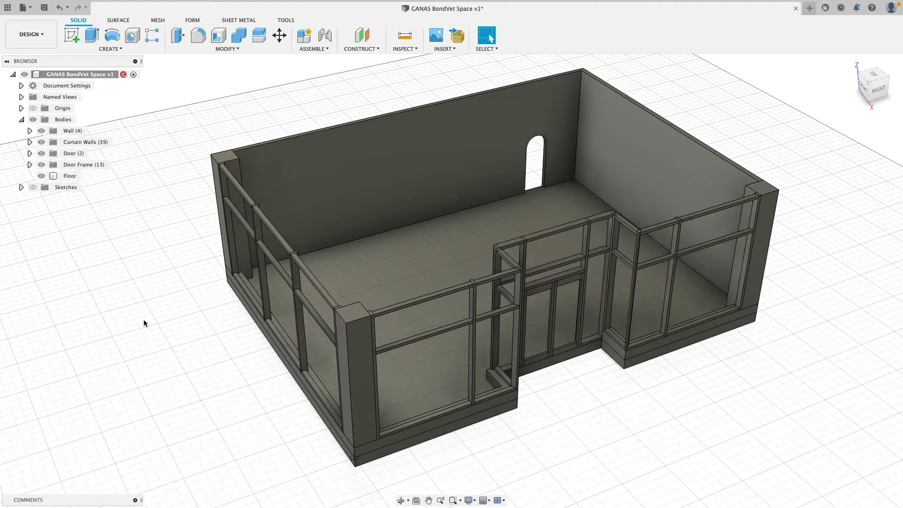
mouse_move(141, 264)
shift+middle_down()
mouse_move(104, 317)
mouse_move(111, 322)
shift+middle_up()
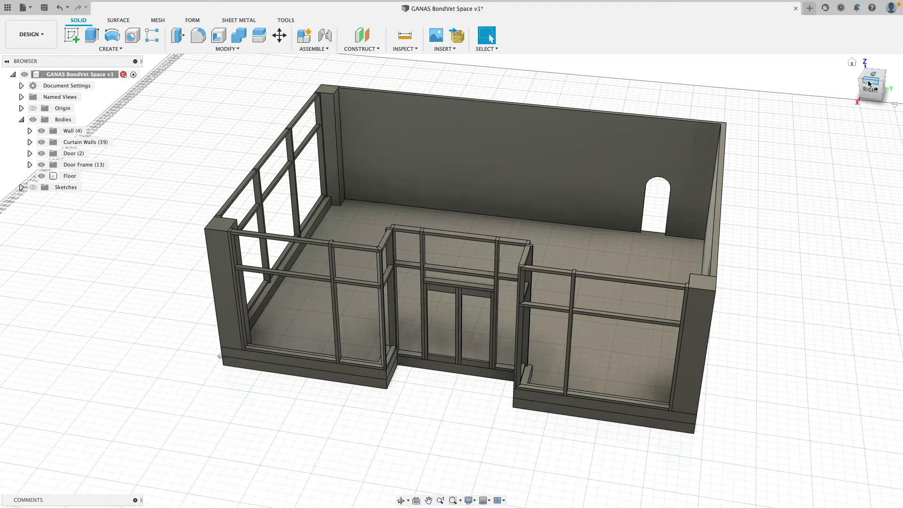
drag(871, 83, 794, 147)
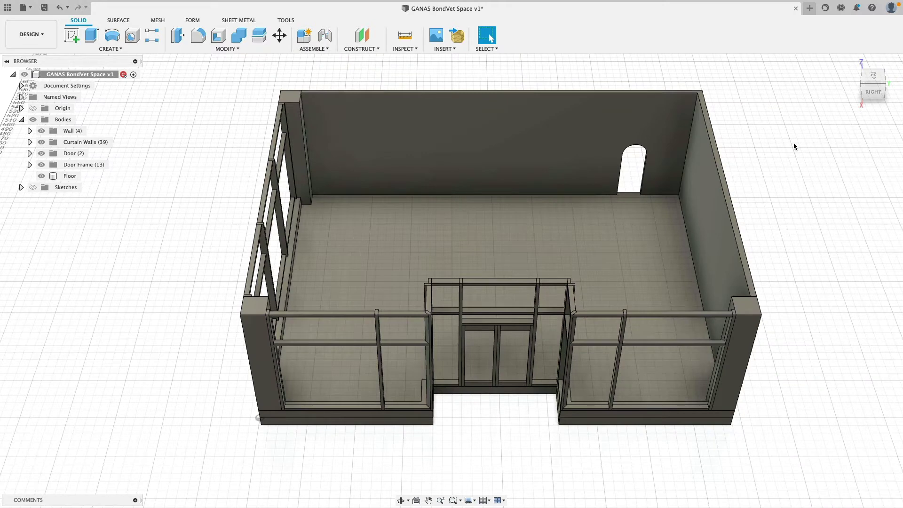
Step: Create a new design and turn off design history capture for it
key(super+n)
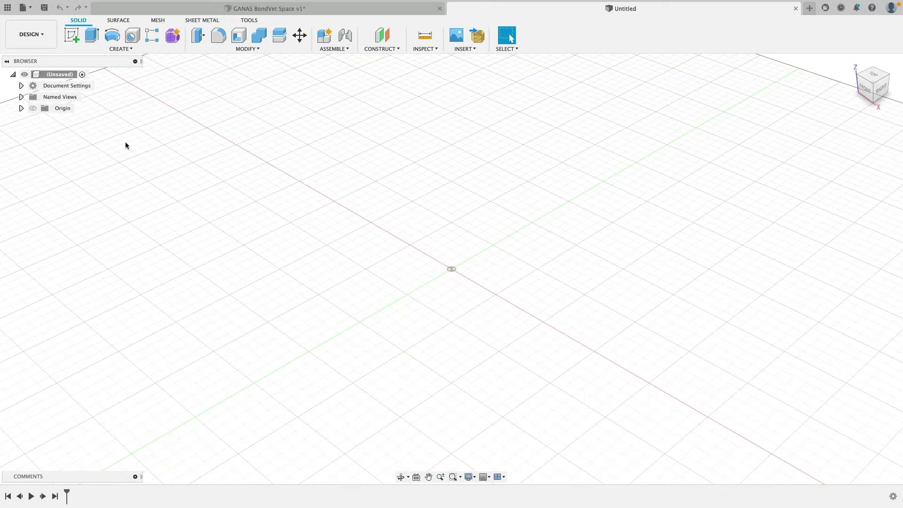
right_click(67, 76)
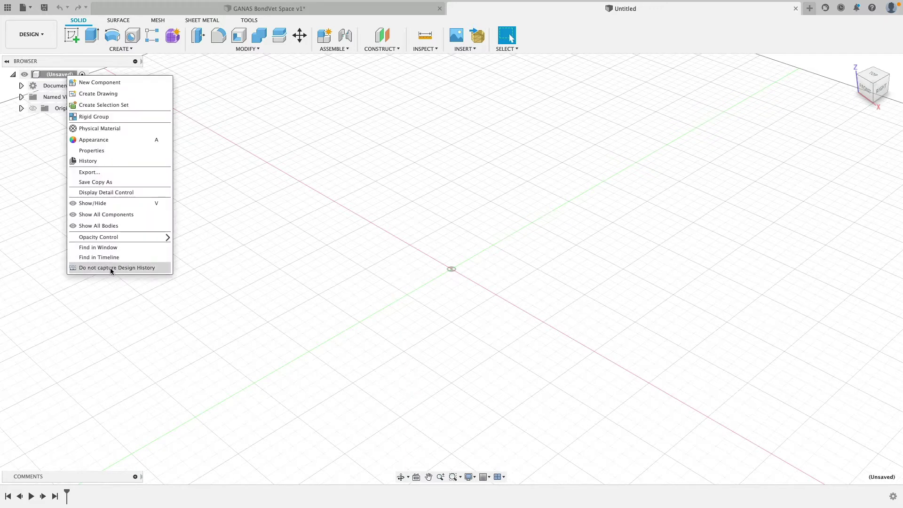
click(129, 268)
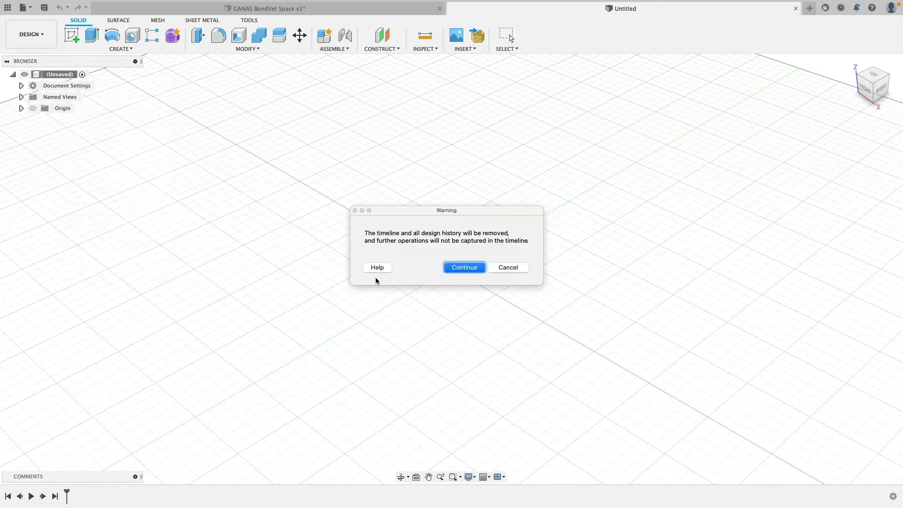
click(459, 268)
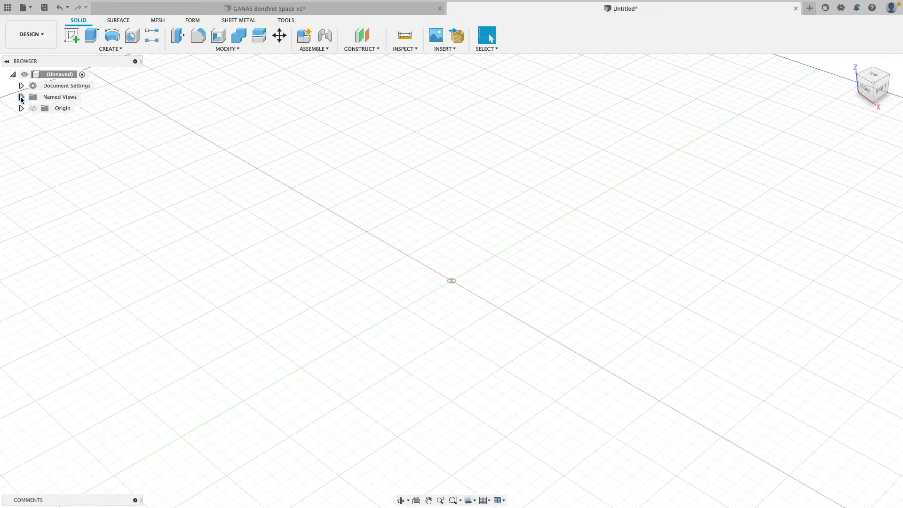
Step: Set the new design's active units to inches
click(21, 85)
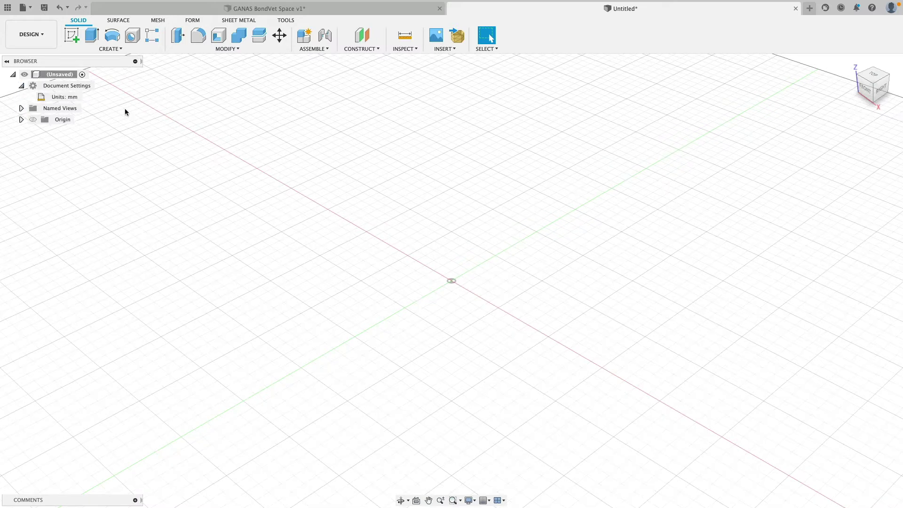
click(85, 97)
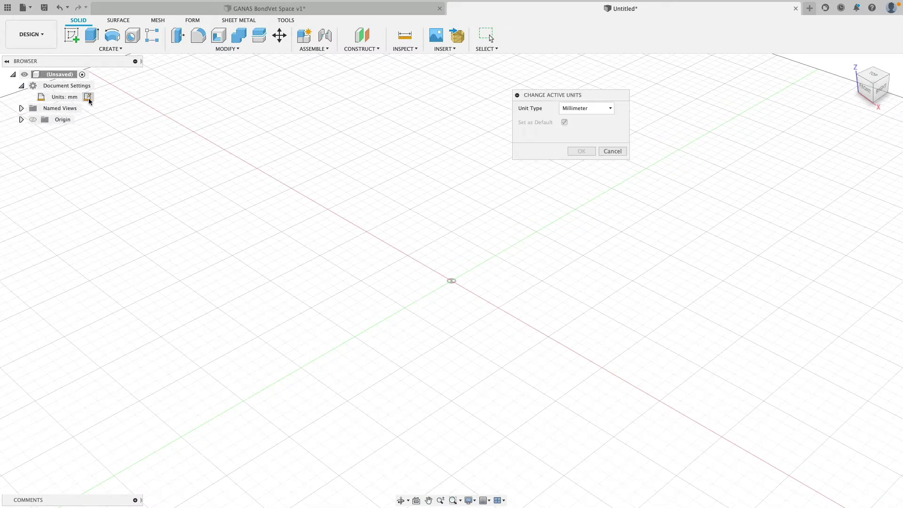
click(583, 109)
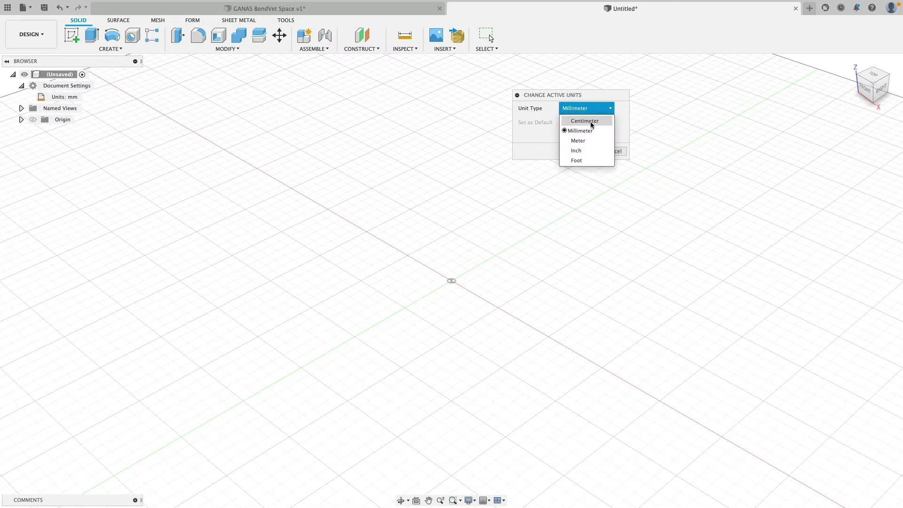
click(598, 155)
click(582, 151)
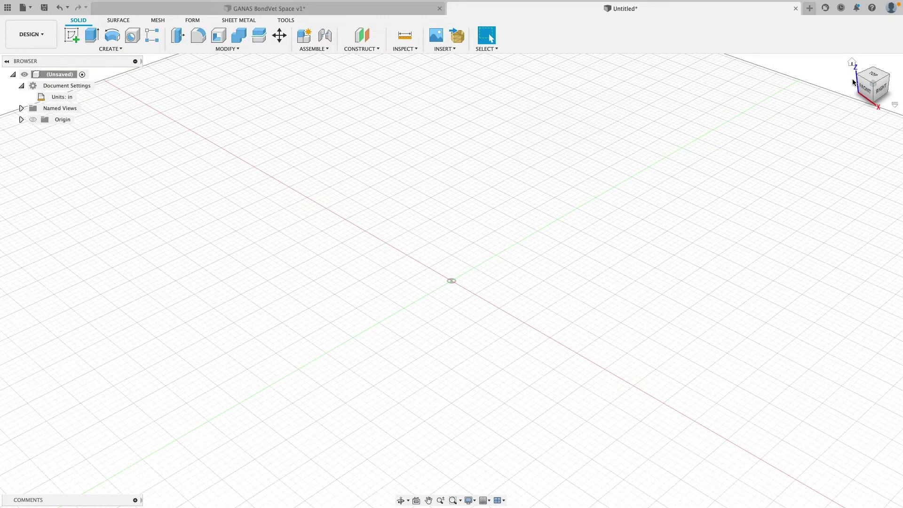
Step: Start a sketch on the horizontal XY plane in top view and switch the camera to orthographic projection
drag(875, 79, 868, 82)
click(868, 83)
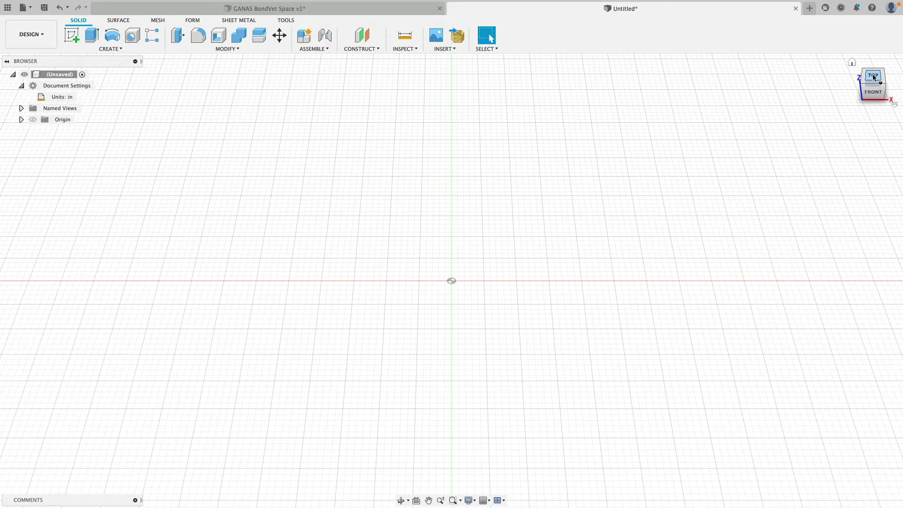
click(873, 80)
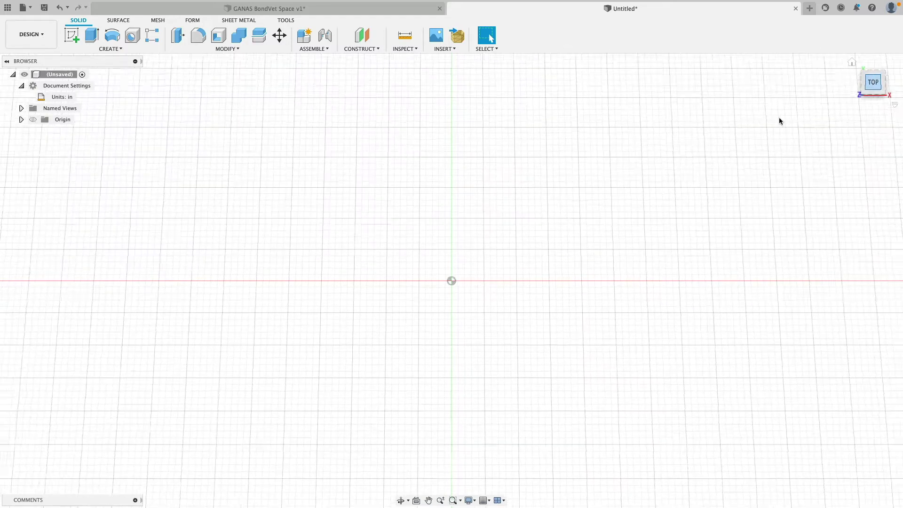
middle_drag(496, 230, 415, 272)
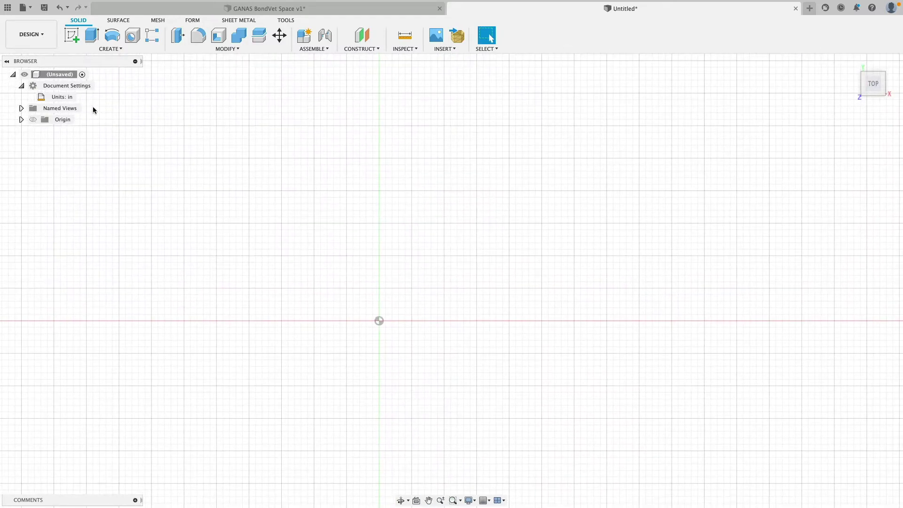
click(73, 37)
click(409, 296)
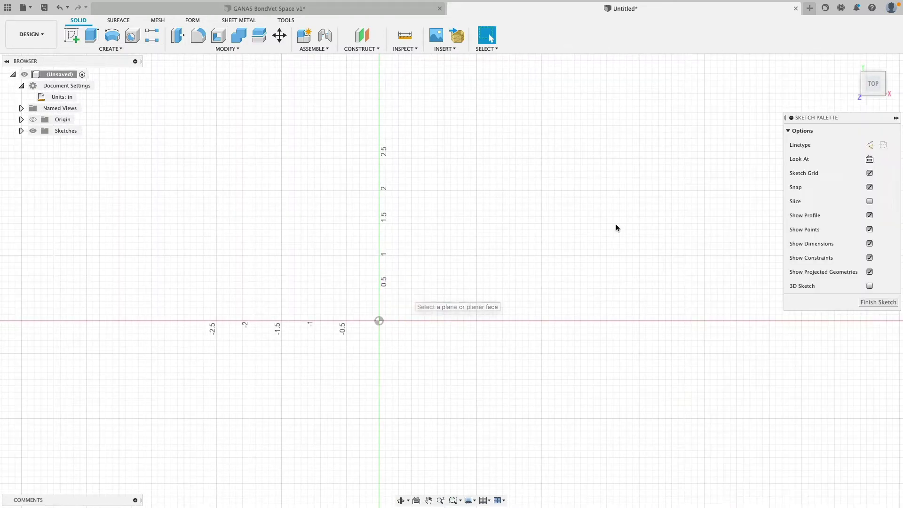
click(895, 104)
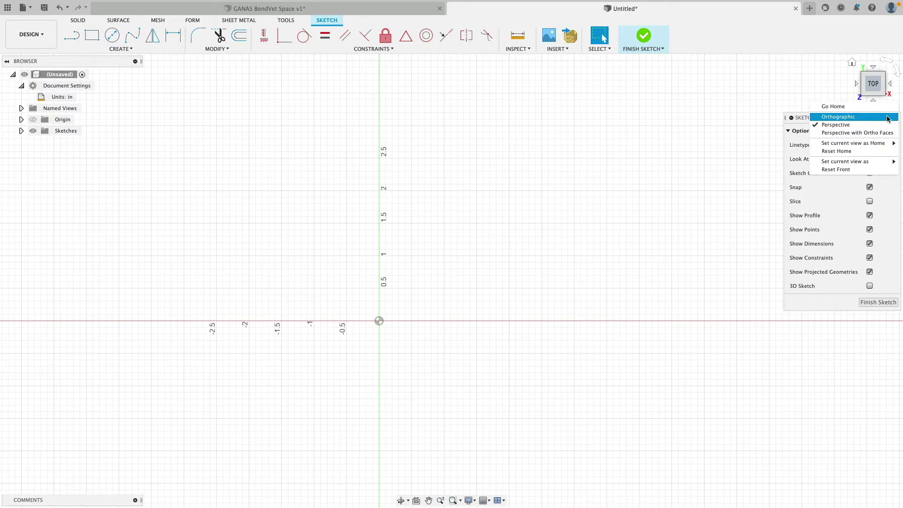
click(889, 118)
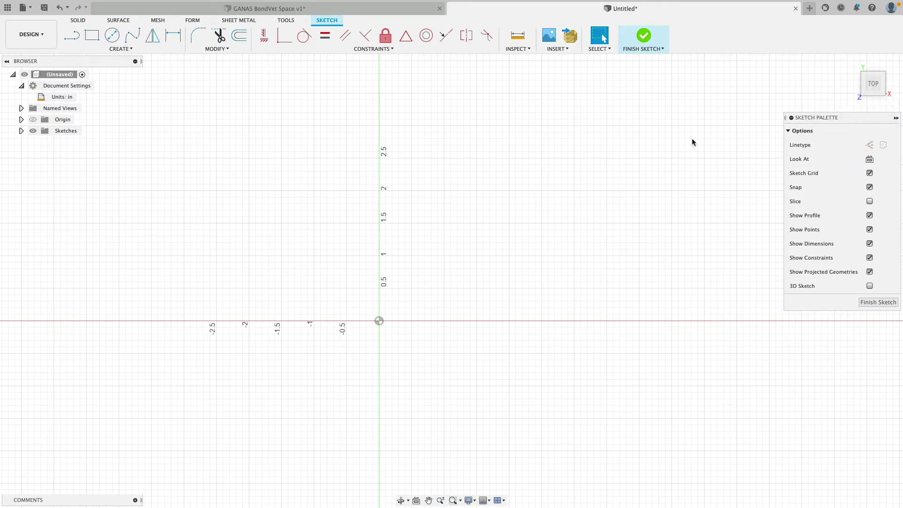
Step: Draw a 360 in line from the origin straight up along the green Y axis
click(72, 36)
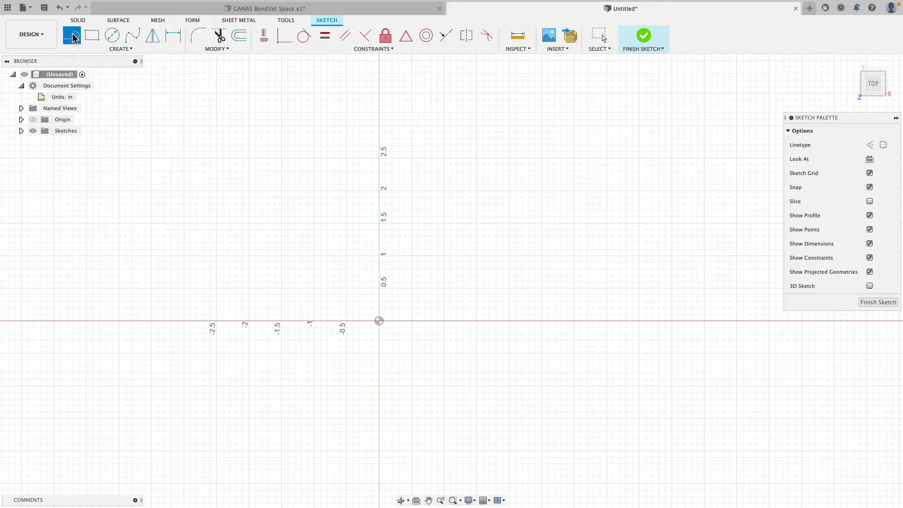
click(380, 321)
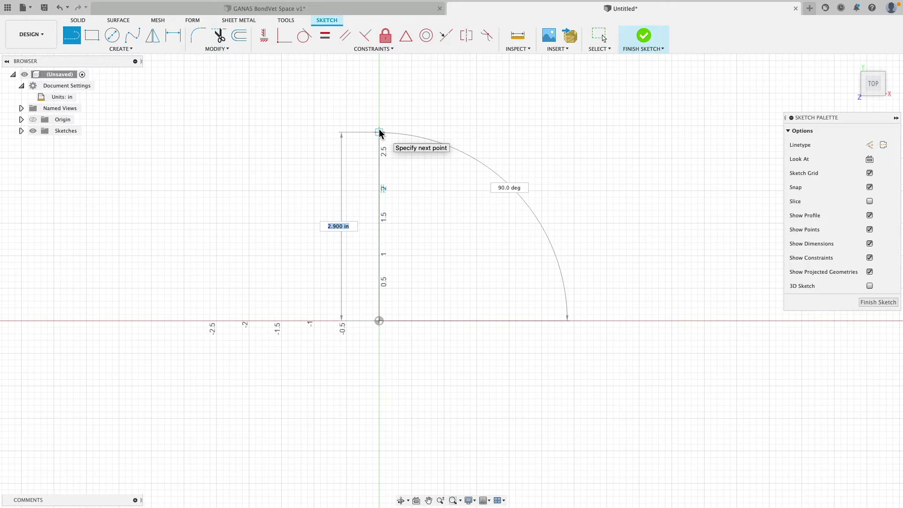
text(360)
key(Return)
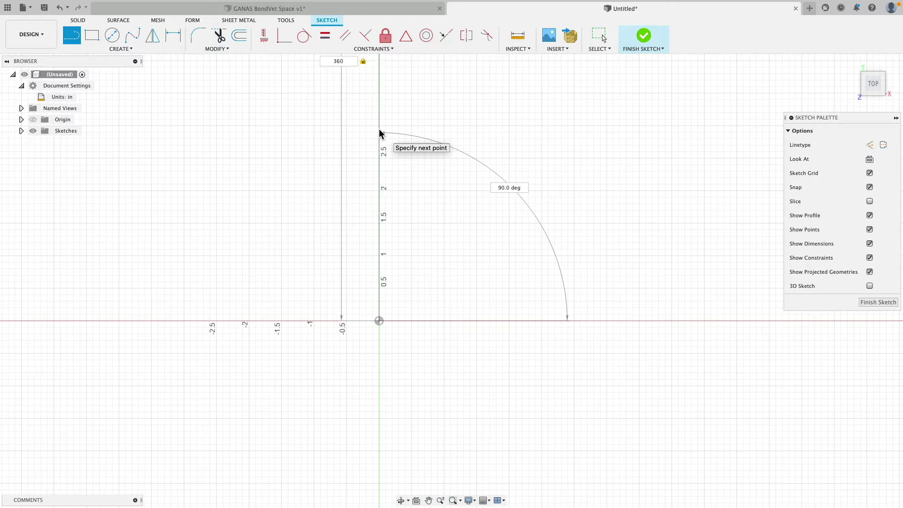
key(Escape)
scroll(377, 128, up, 3)
scroll(378, 127, down, 5)
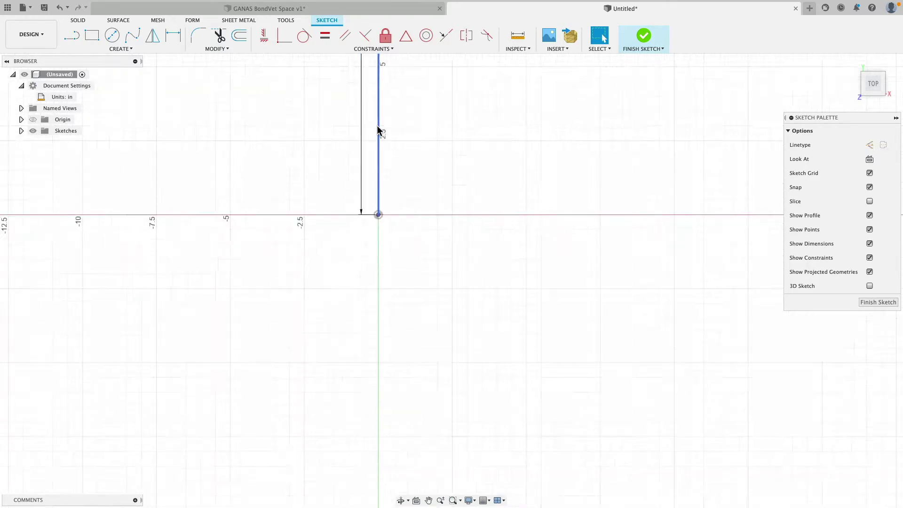
Step: Draw a 180 in horizontal line from the origin along the positive X axis
scroll(386, 272, down, 5)
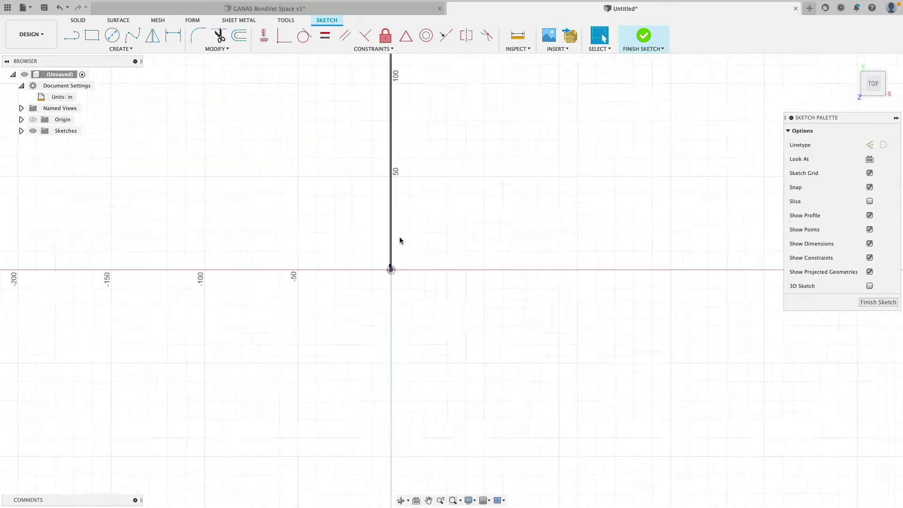
drag(372, 226, 258, 226)
scroll(387, 161, up, 2)
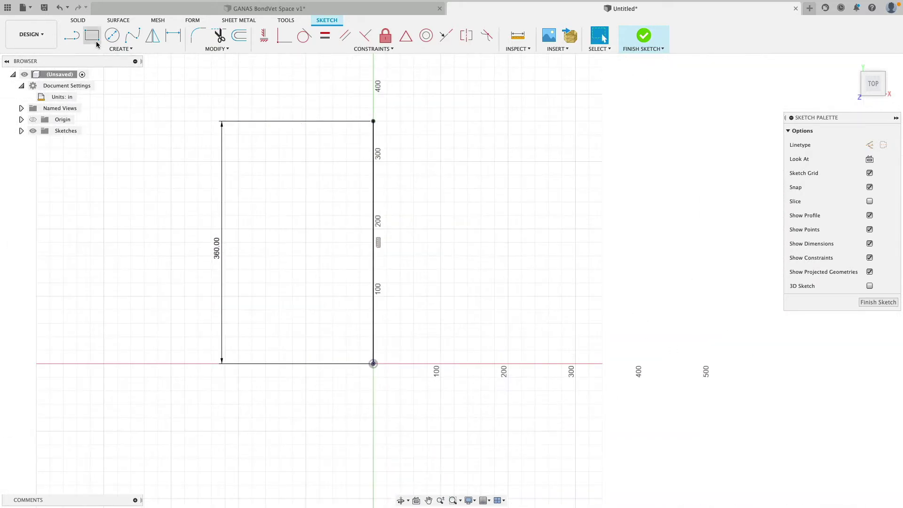
click(73, 35)
scroll(353, 369, up, 2)
click(388, 361)
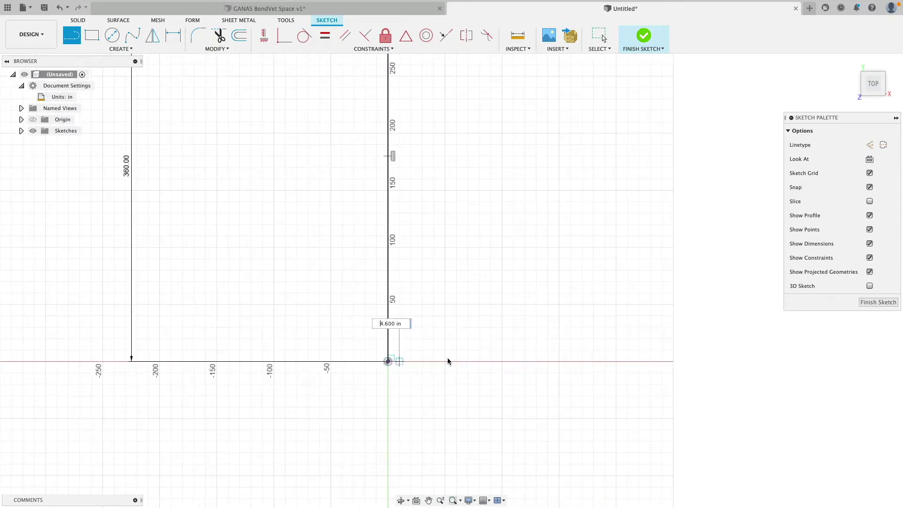
text(180)
key(Tab)
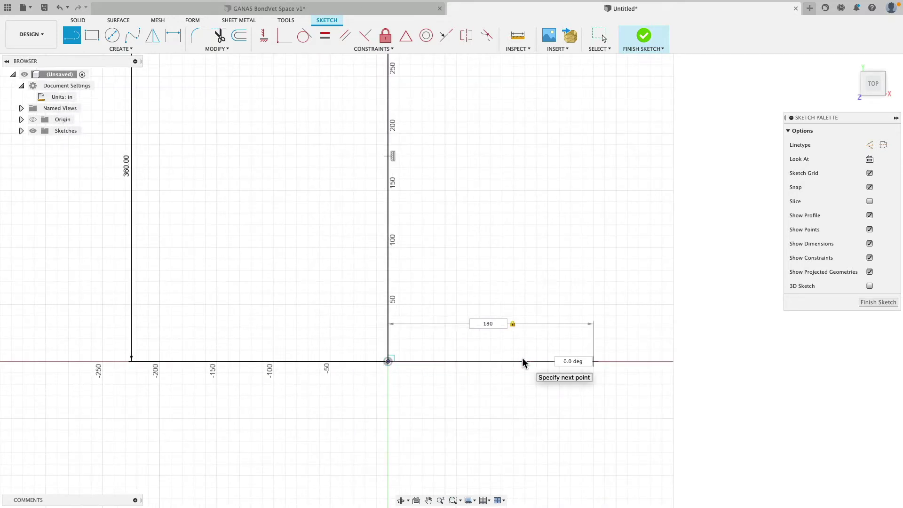
key(Return)
key(Escape)
Step: Draw a 42 in vertical line straight up from the free end of the 180 in line
click(72, 35)
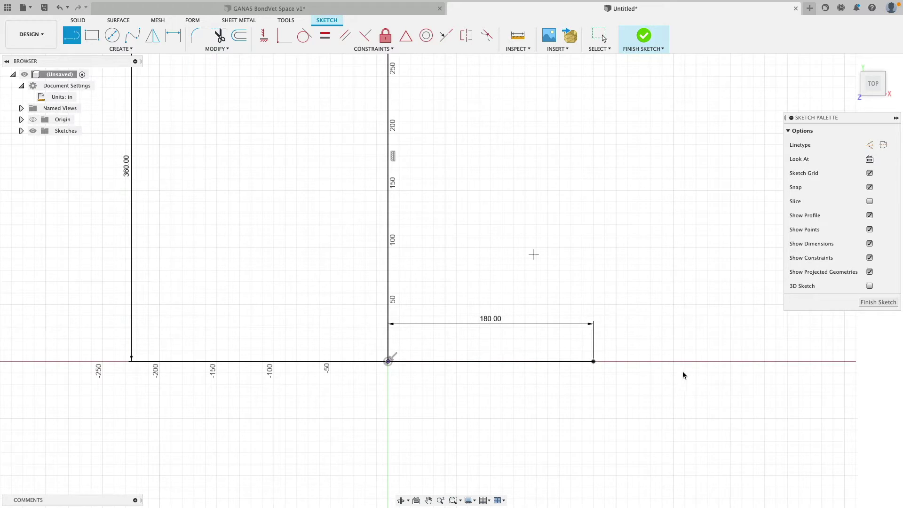
click(593, 361)
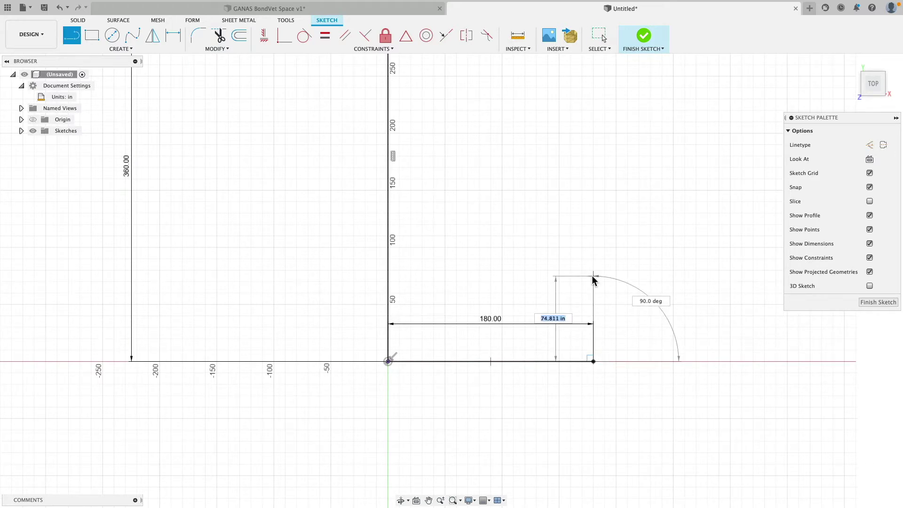
text(42)
key(Return)
key(Escape)
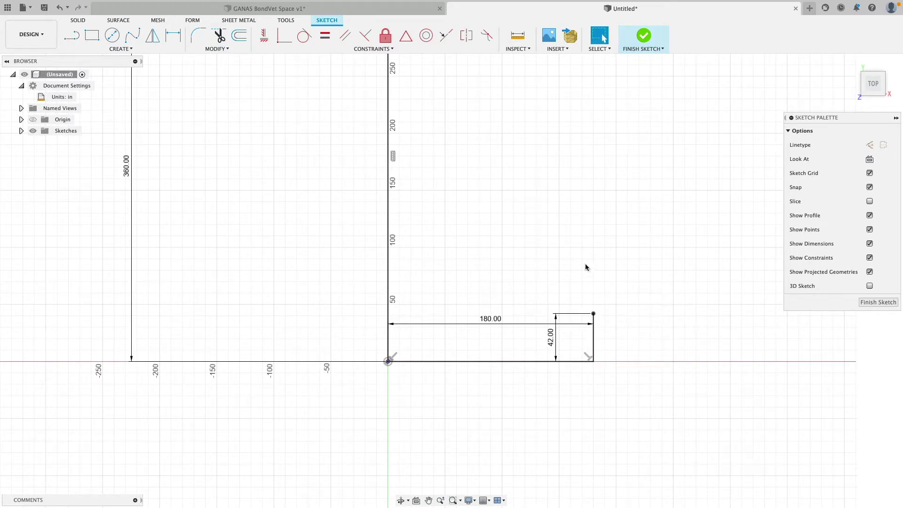
Step: Draw a 132 in horizontal line away from the origin, starting at the upper end of the 42 in line
click(73, 37)
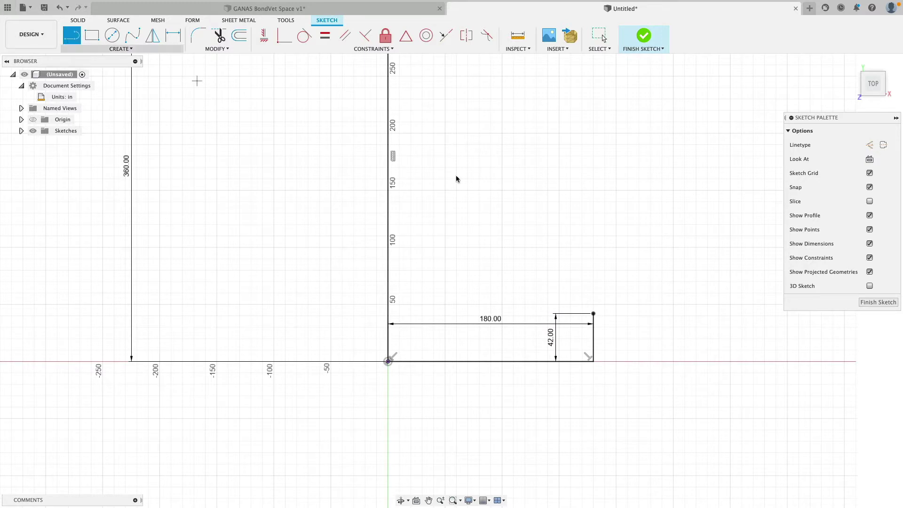
click(593, 314)
text(132)
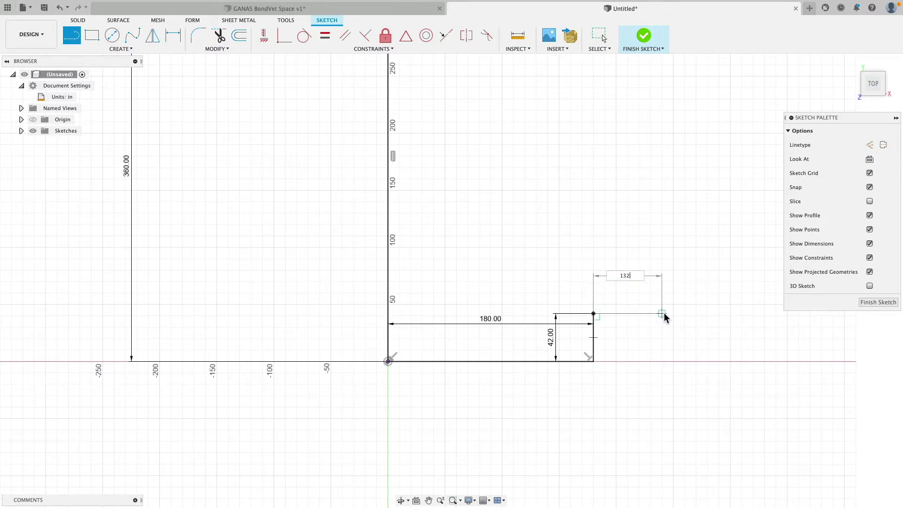
key(Return)
key(Escape)
Step: Draw a 42 in vertical line from the end of the 132 in line down to the X axis, completing the notch
middle_drag(676, 323, 420, 292)
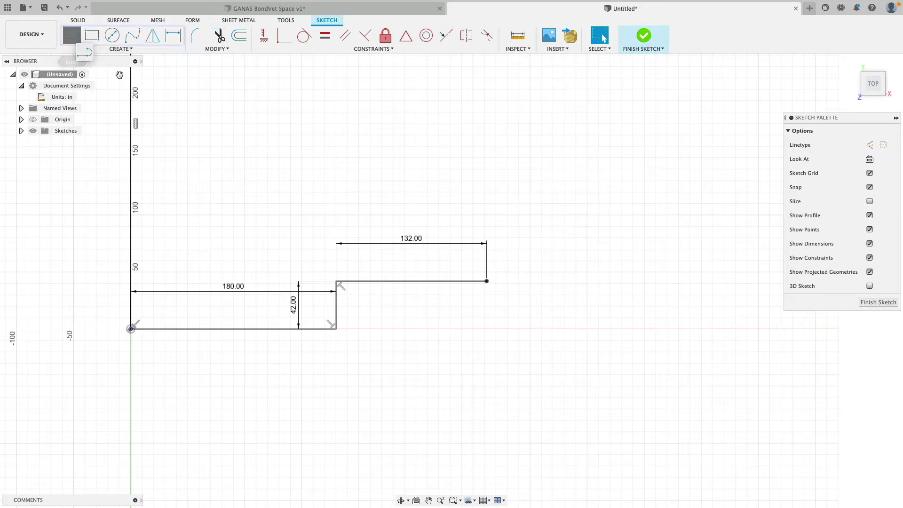
click(71, 35)
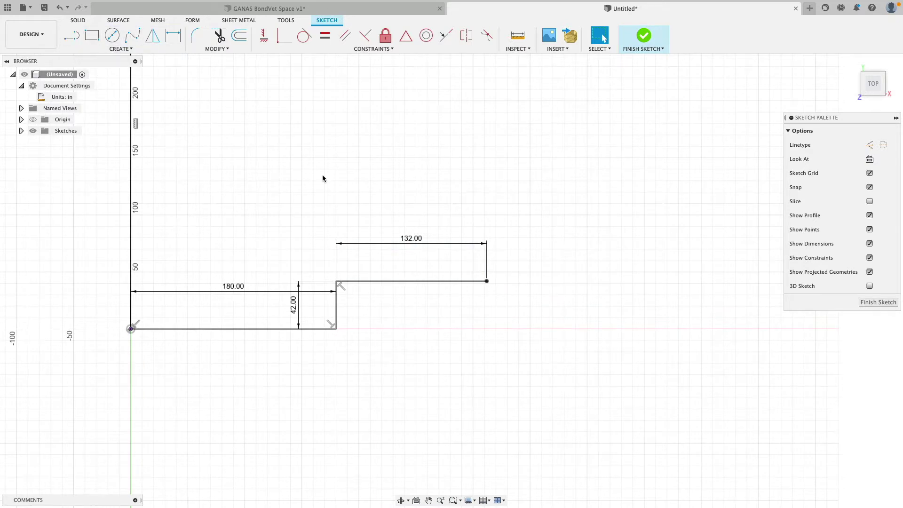
click(72, 35)
click(488, 281)
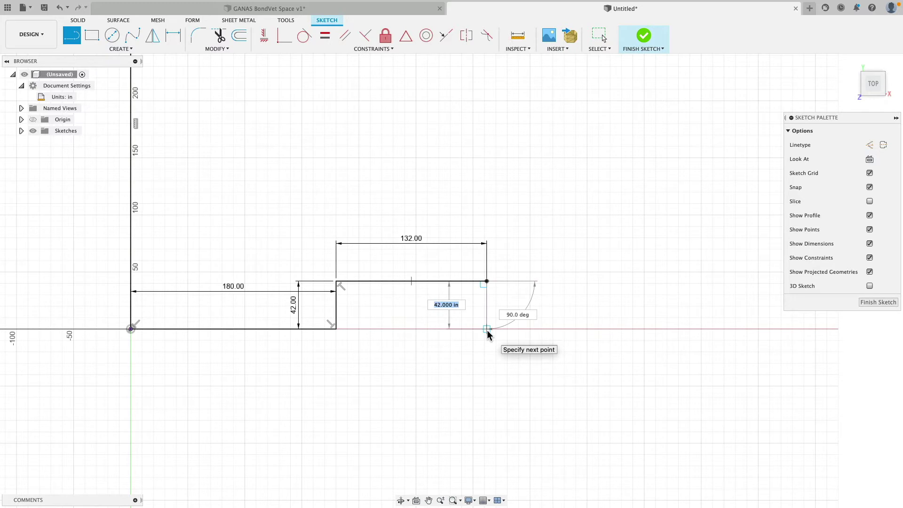
click(487, 333)
key(Escape)
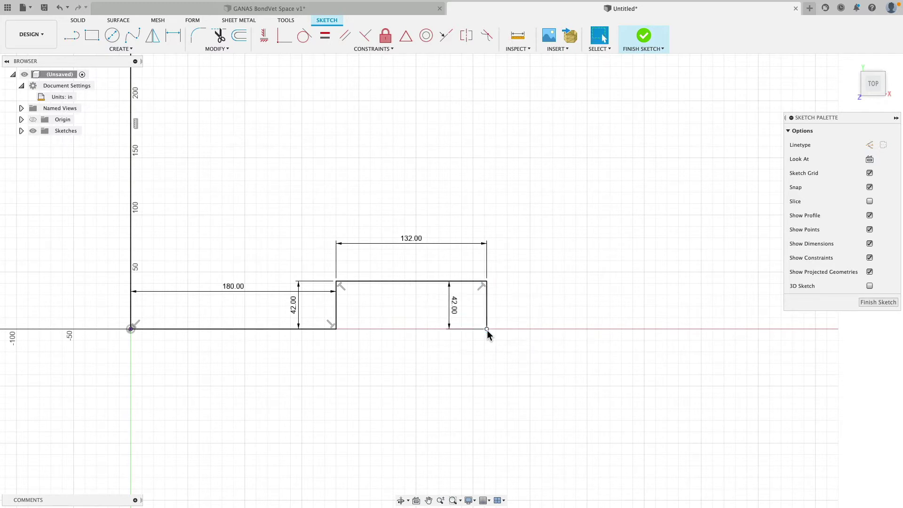
Step: Draw a horizontal line about 145 in long along the X axis from the notch's lower far corner, away from the origin
click(66, 35)
scroll(366, 338, down, 3)
click(449, 332)
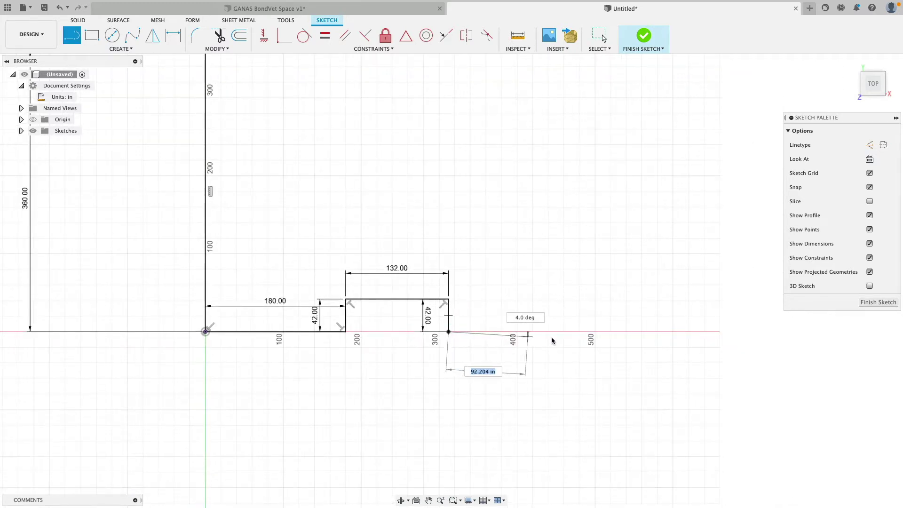
click(561, 333)
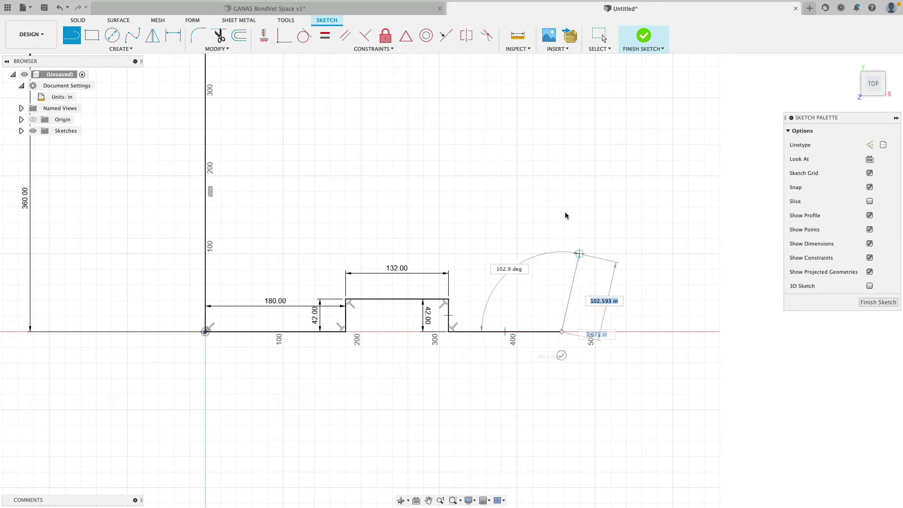
key(Escape)
Step: Dimension the last horizontal line beyond the notch to 180 in
scroll(536, 325, down, 2)
key(d)
click(529, 330)
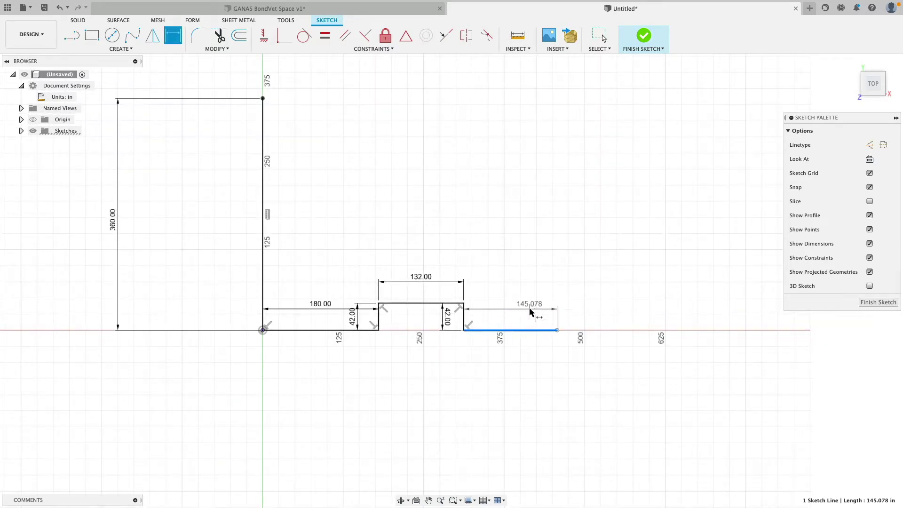
click(530, 311)
text(180)
key(Return)
scroll(555, 321, down, 1)
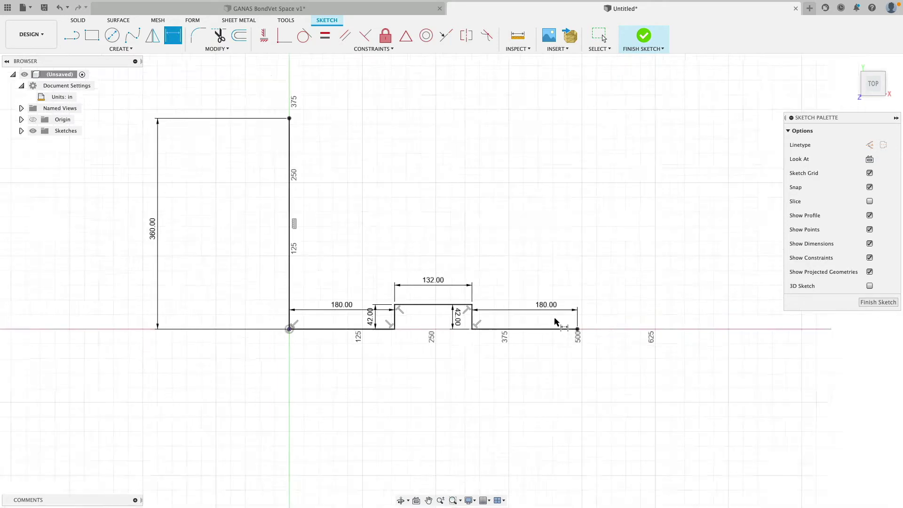
Step: Close the floor outline with a vertical line level with the 360 in line's top and a horizontal line back to that top endpoint
scroll(555, 321, down, 1)
click(75, 37)
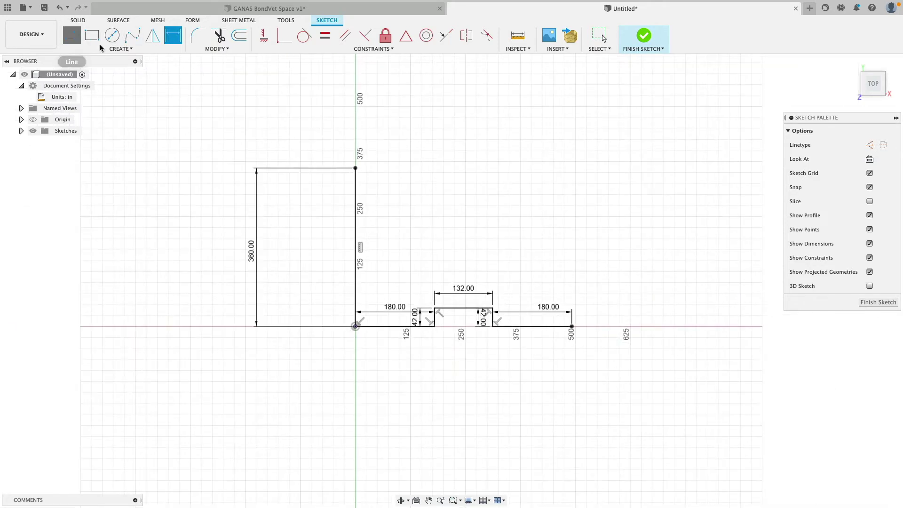
click(571, 326)
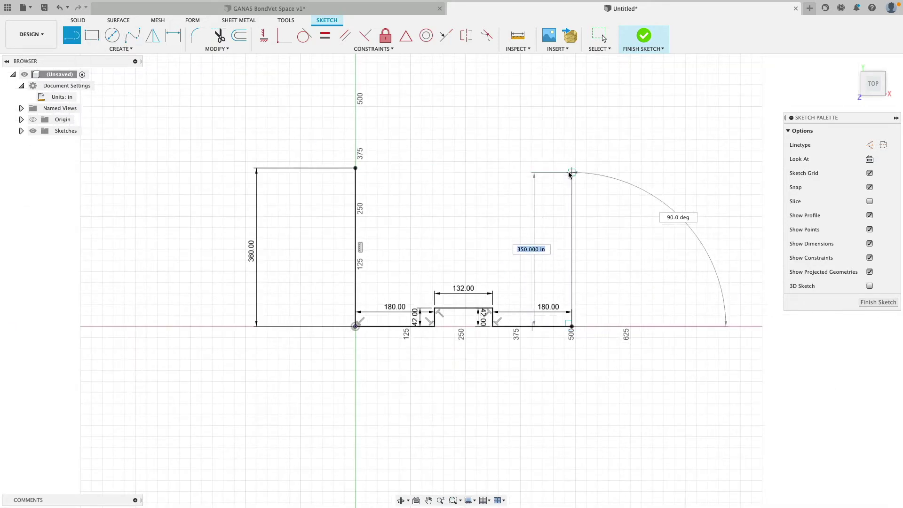
click(571, 168)
click(355, 168)
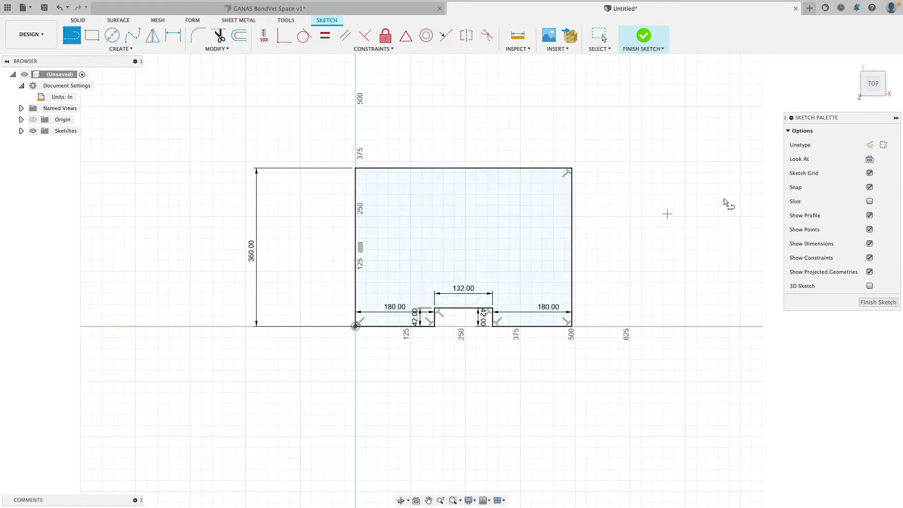
click(264, 36)
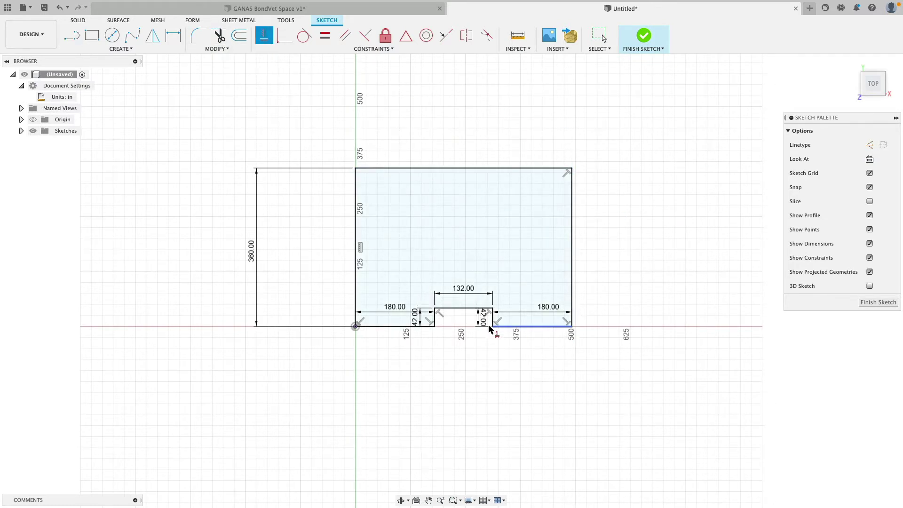
scroll(316, 312, up, 4)
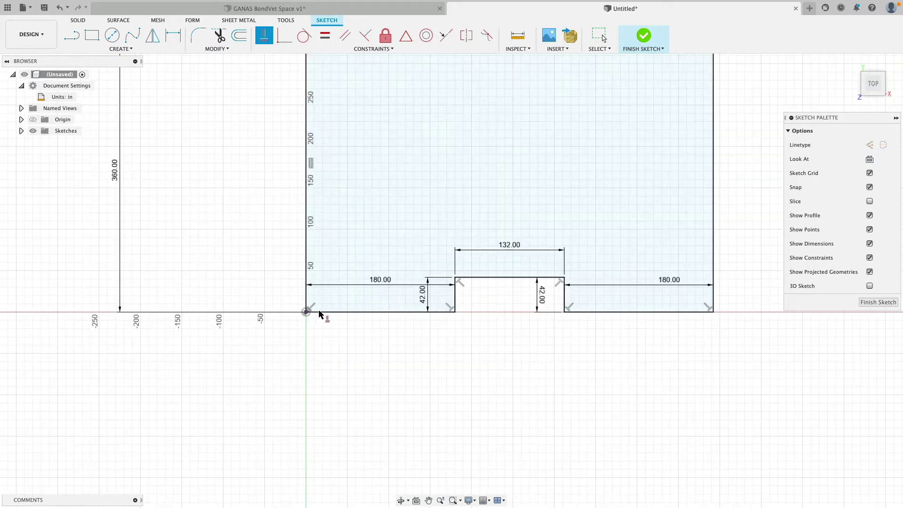
click(308, 161)
scroll(682, 297, down, 3)
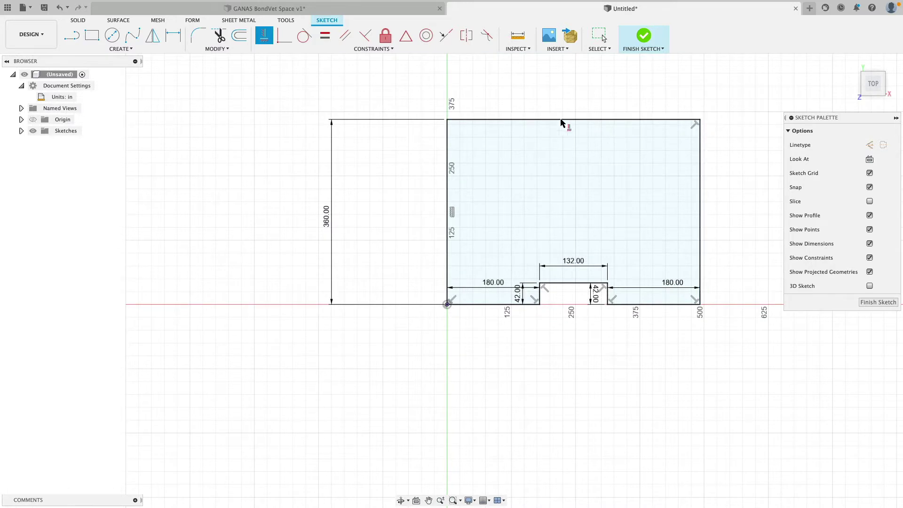
scroll(545, 350, up, 3)
key(Escape)
Step: Move both 180 in dimensions below the floor outline and the second 42 in dimension to the far side of its notch edge
drag(466, 250, 474, 327)
drag(738, 250, 731, 306)
drag(619, 265, 667, 265)
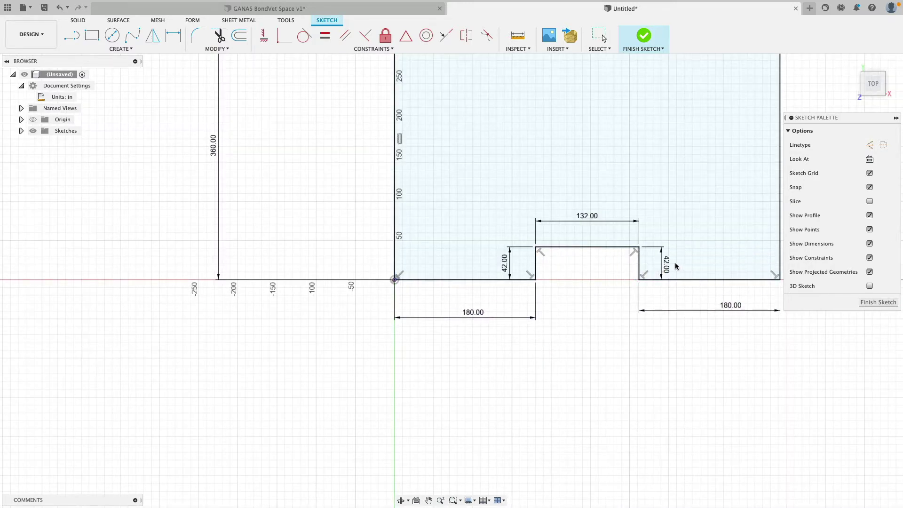
middle_drag(591, 348, 546, 415)
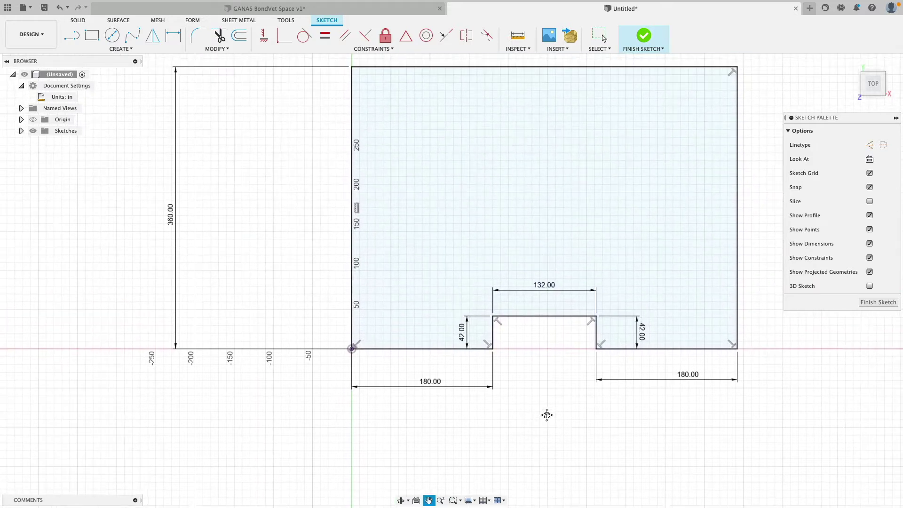
scroll(547, 414, down, 3)
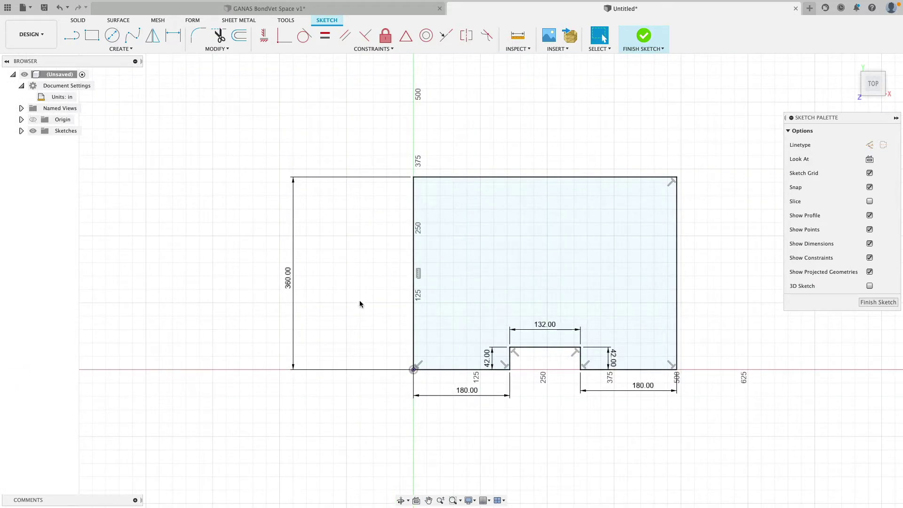
middle_drag(361, 303, 337, 253)
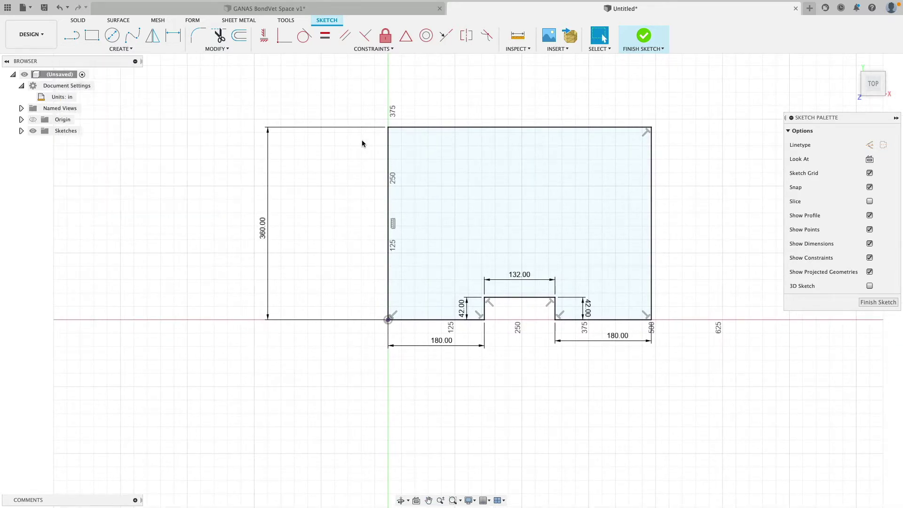
click(390, 148)
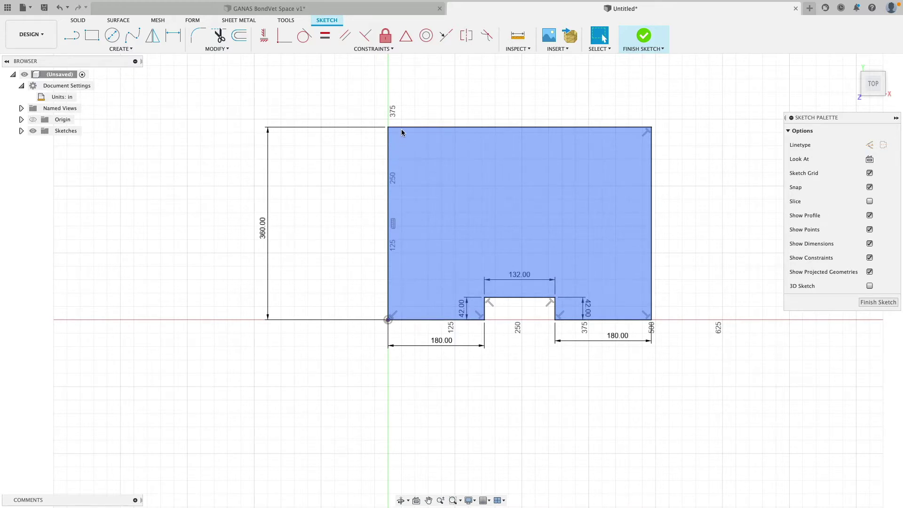
click(337, 158)
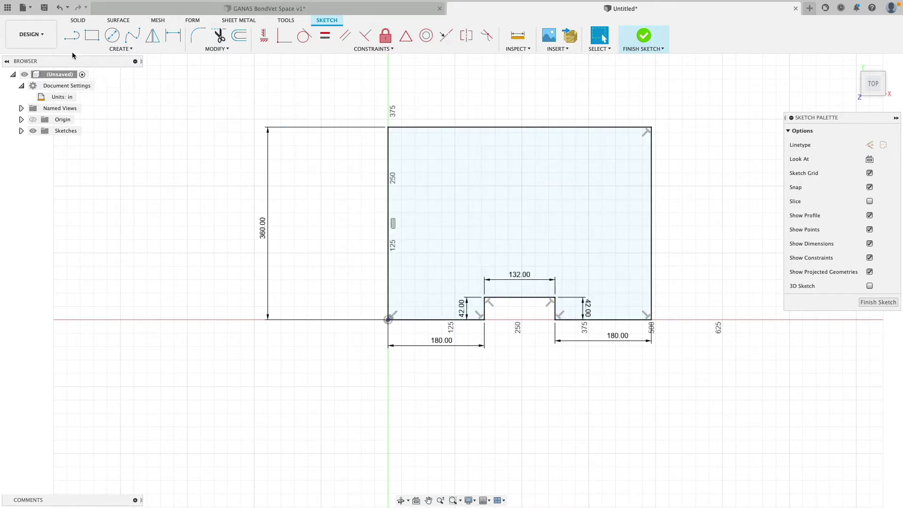
Step: Draw a stepped inner line chain from the outline's top edge down beside the 360 in line, across, up, and over to the notch's near upper corner
click(71, 35)
scroll(426, 188, up, 2)
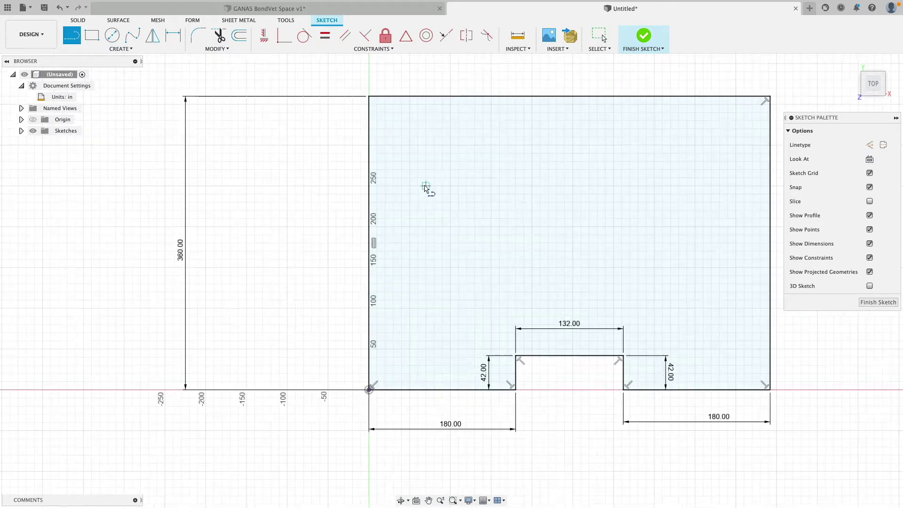
click(396, 99)
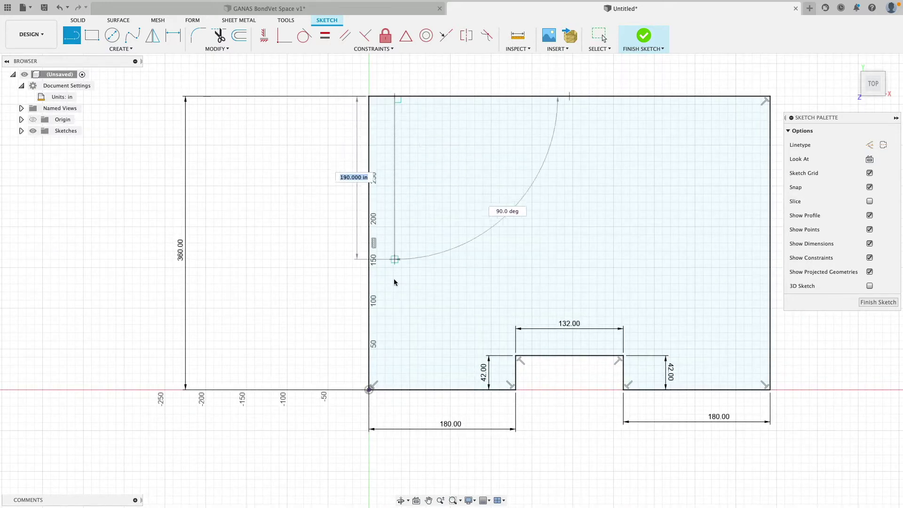
click(394, 373)
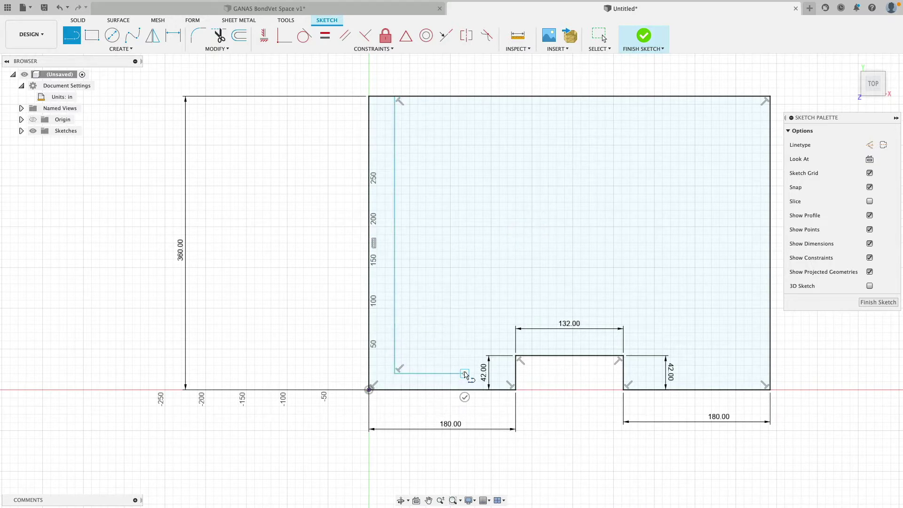
click(465, 373)
click(465, 359)
scroll(475, 359, up, 5)
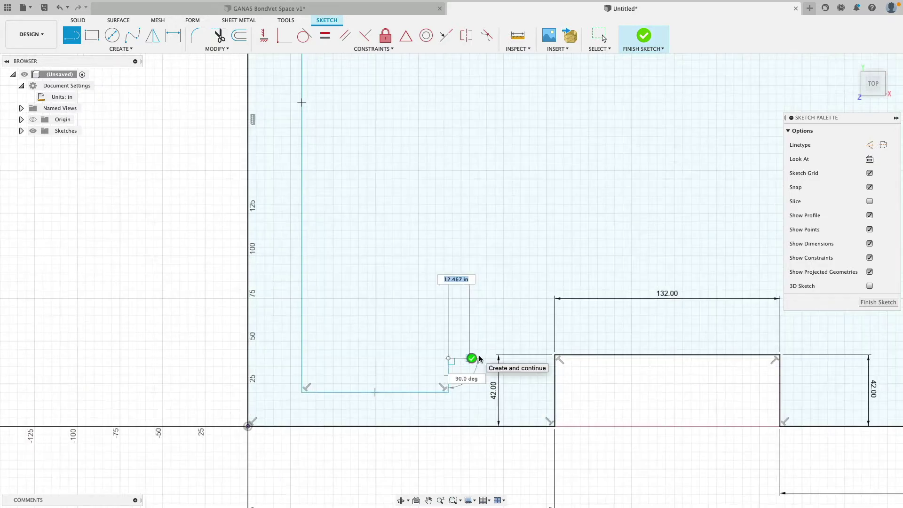
click(594, 355)
scroll(593, 356, down, 5)
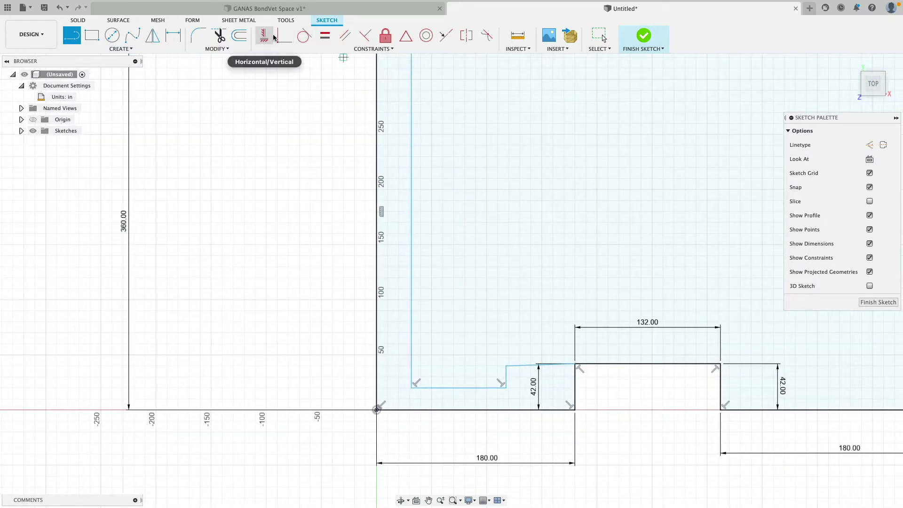
Step: Make the short horizontal line at the notch's near upper corner perpendicular to the short vertical inner line
click(367, 39)
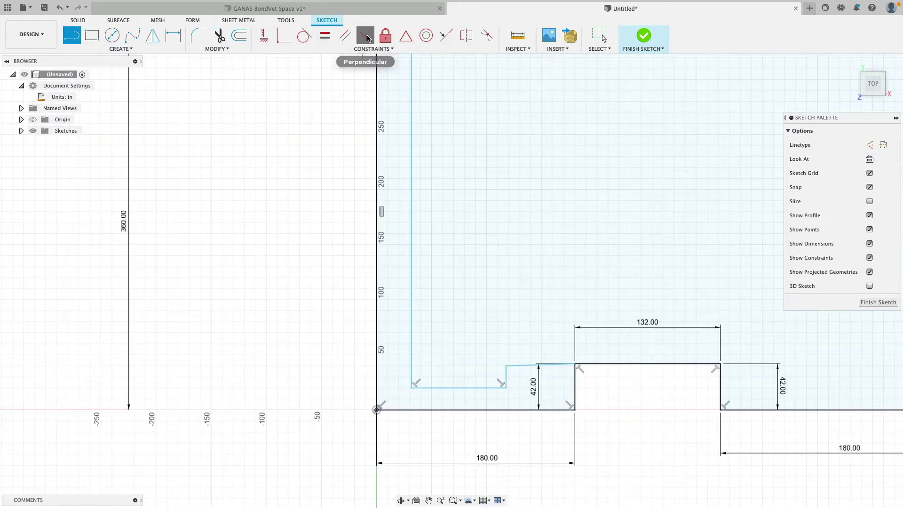
click(525, 367)
click(508, 376)
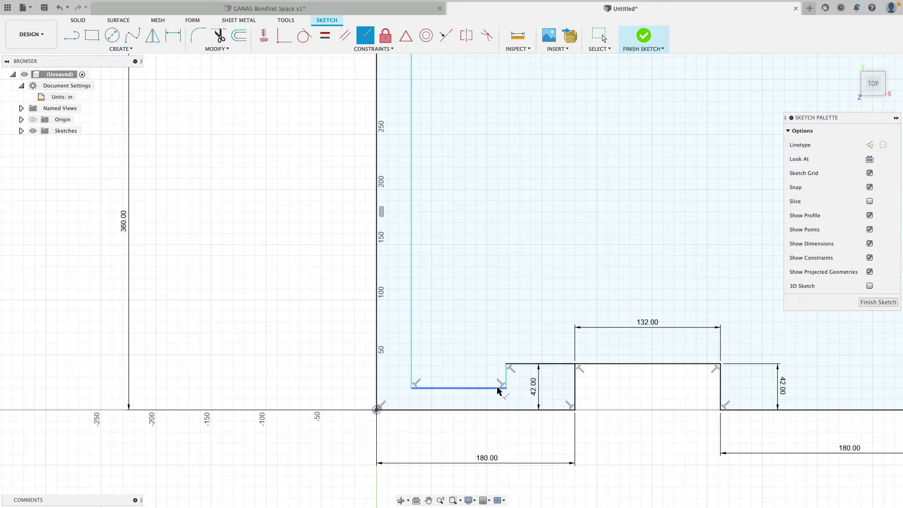
scroll(499, 388, down, 3)
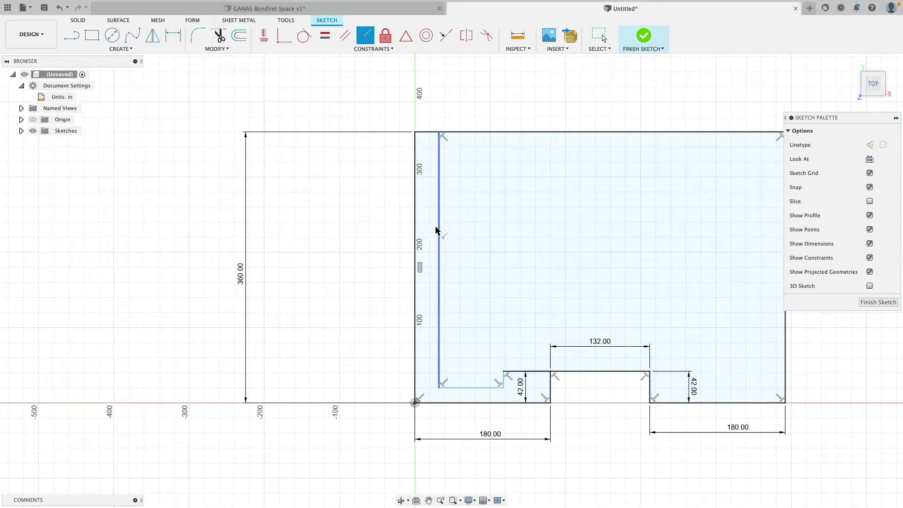
Step: Dimension the long vertical inner line 12 in from the 360 in outline edge
click(120, 49)
click(125, 219)
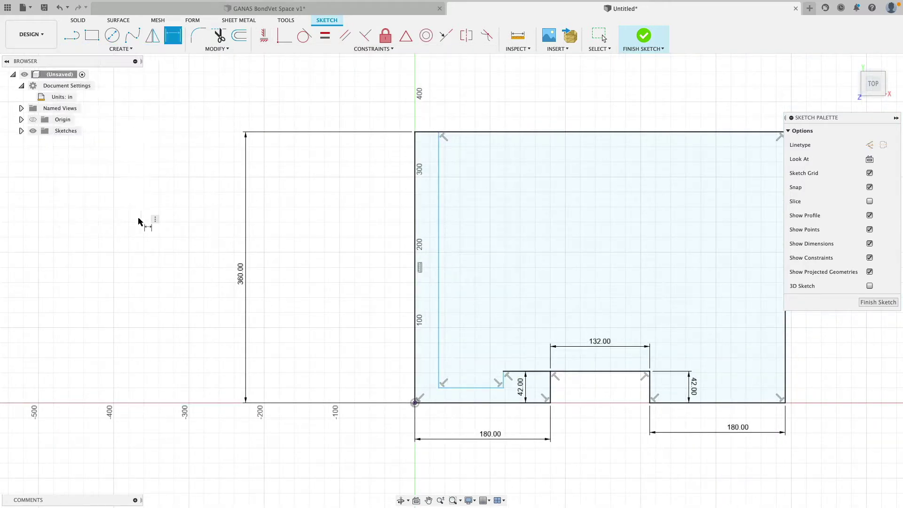
click(439, 177)
click(416, 177)
click(382, 185)
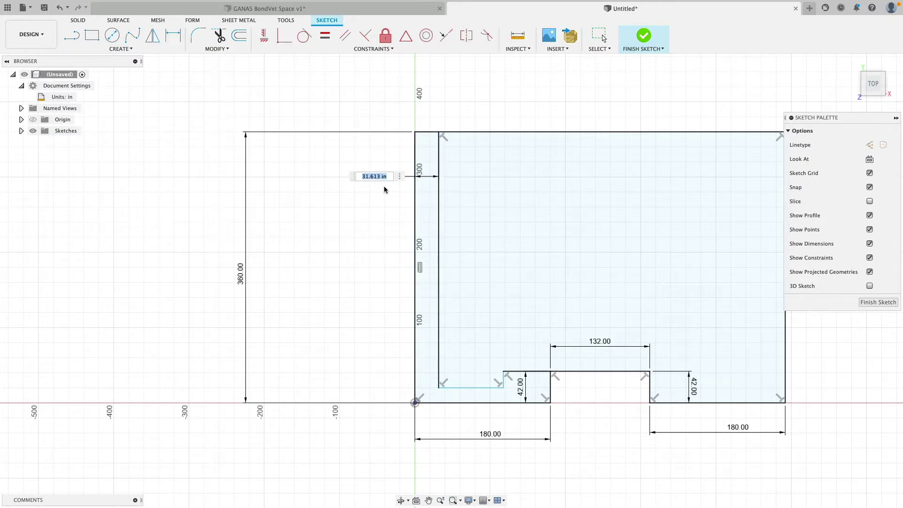
key(Return)
Step: Dimension the lower horizontal inner line 12 in from the outline's bottom edge before the notch
click(463, 388)
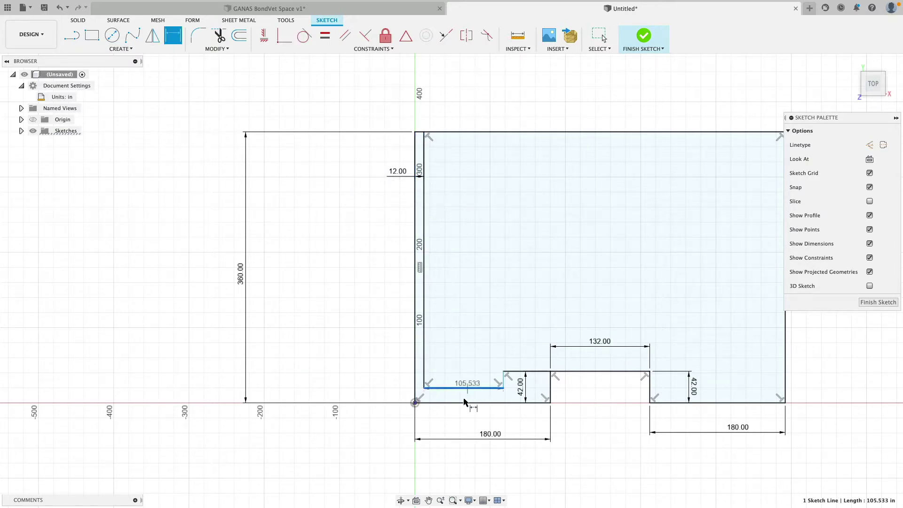
click(464, 403)
click(464, 421)
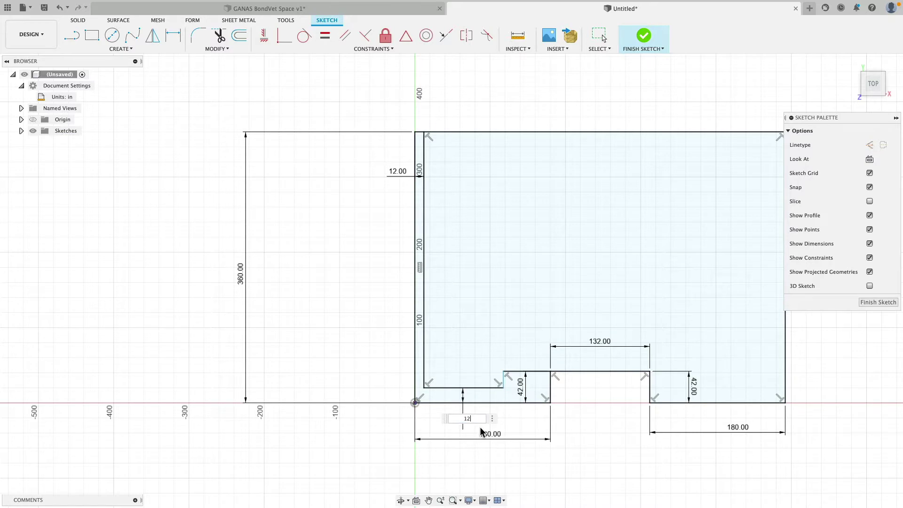
text(12)
key(Return)
Step: Dimension the short vertical inner line 12 in from the notch's near vertical edge
scroll(563, 376, up, 4)
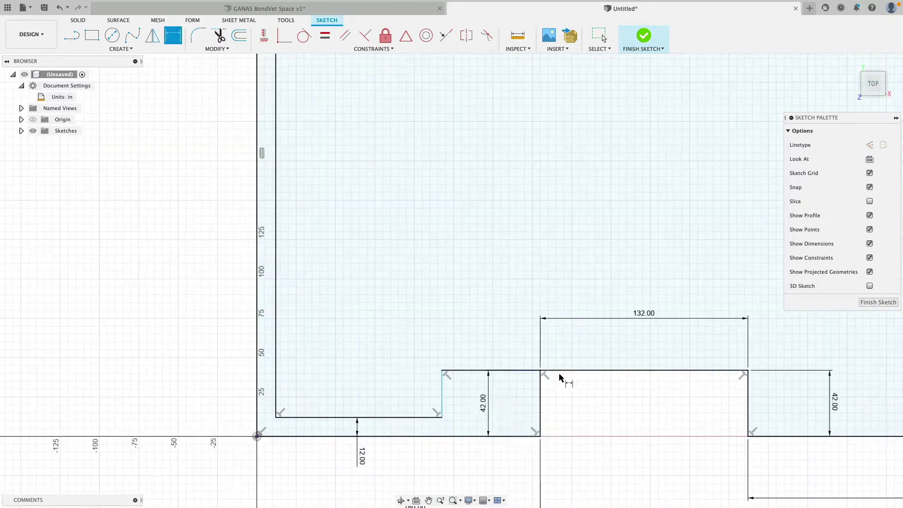
click(442, 395)
click(540, 400)
click(587, 406)
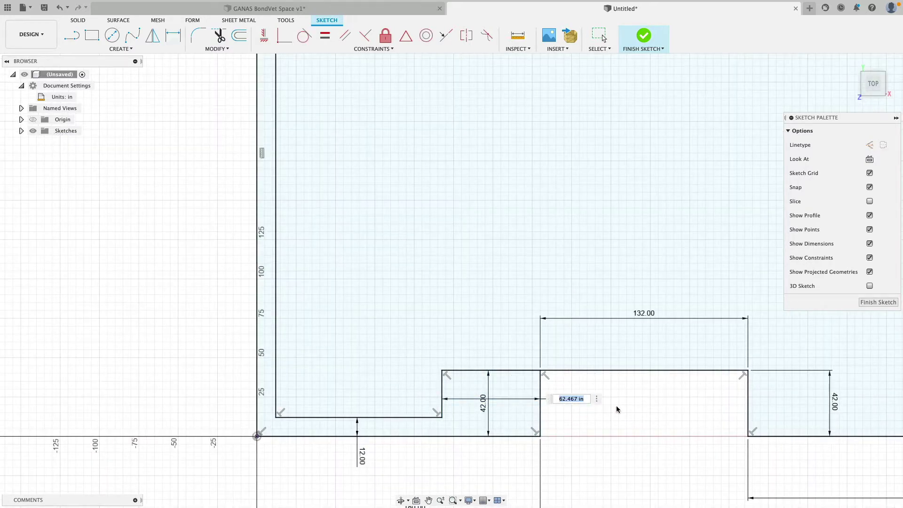
text(12)
key(Return)
scroll(609, 409, down, 5)
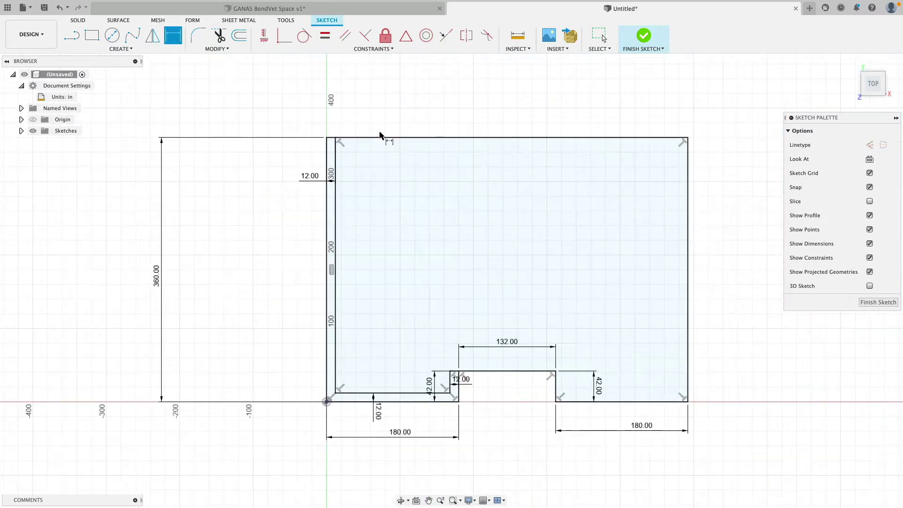
Step: Draw a stepped inner line chain from the notch's far upper corner across, down and over to the outline's far vertical edge
click(71, 35)
scroll(691, 391, up, 3)
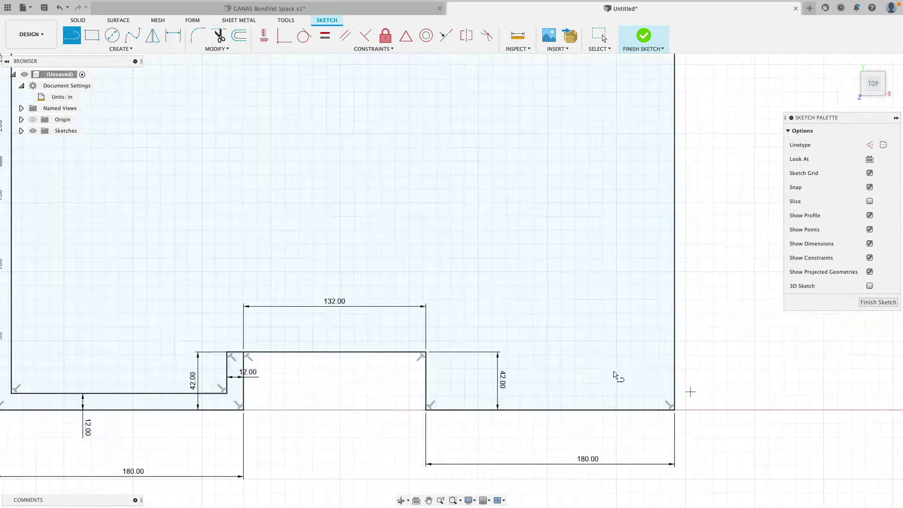
click(427, 352)
click(477, 356)
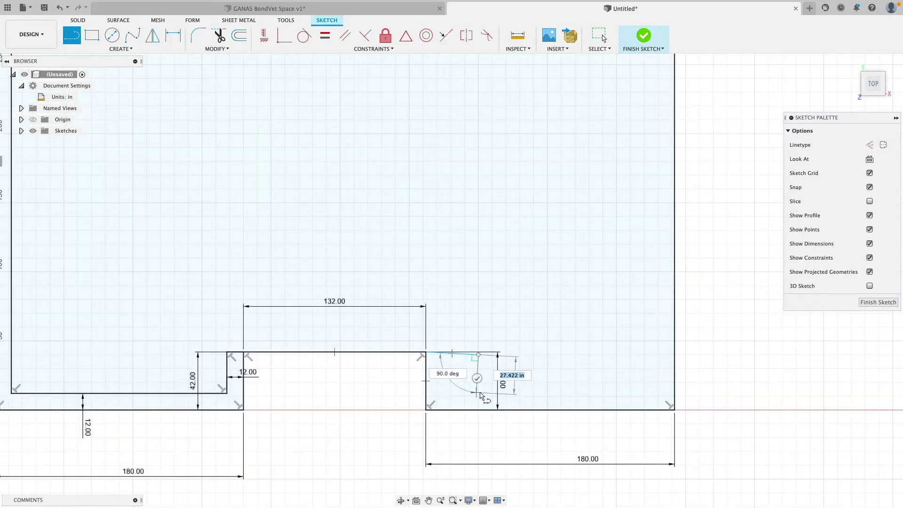
click(477, 392)
drag(476, 392, 658, 390)
click(671, 392)
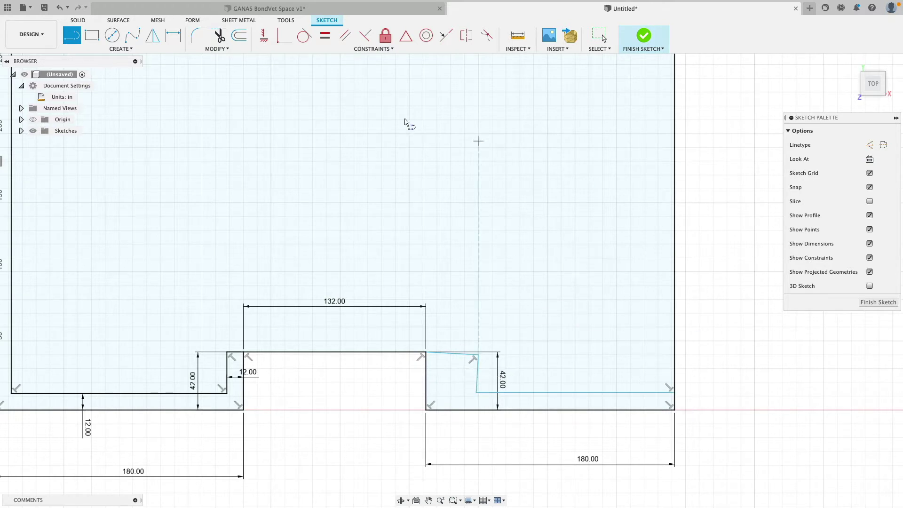
Step: Square the new chain with Perpendicular constraints between its short vertical and lower horizontal lines, and between its short horizontal line and the notch edge
click(366, 36)
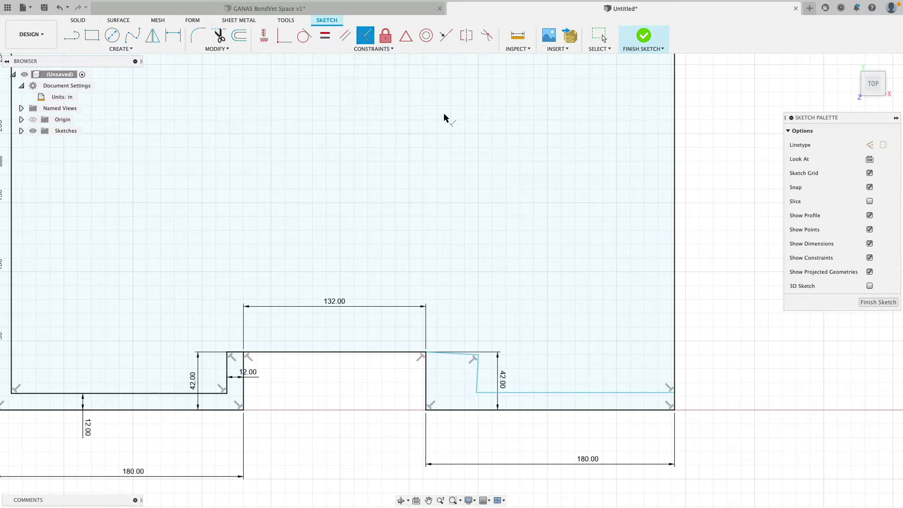
click(477, 375)
click(484, 392)
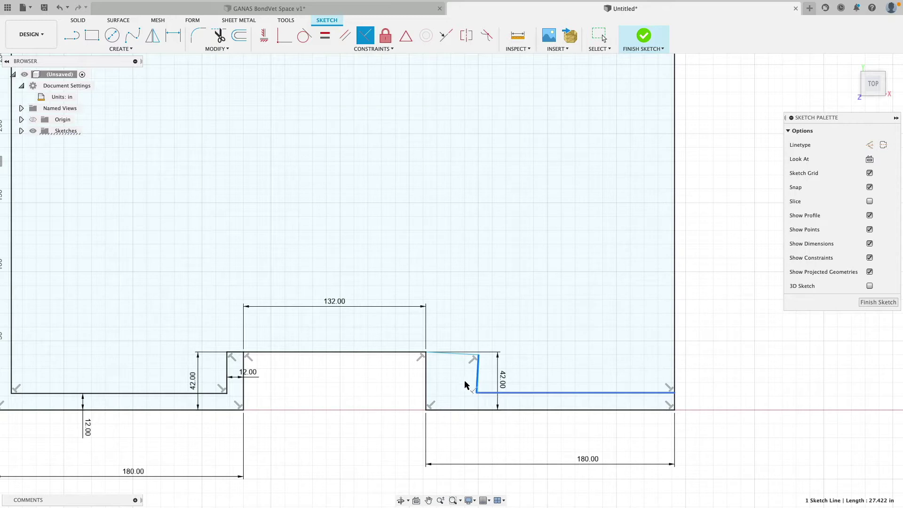
click(446, 354)
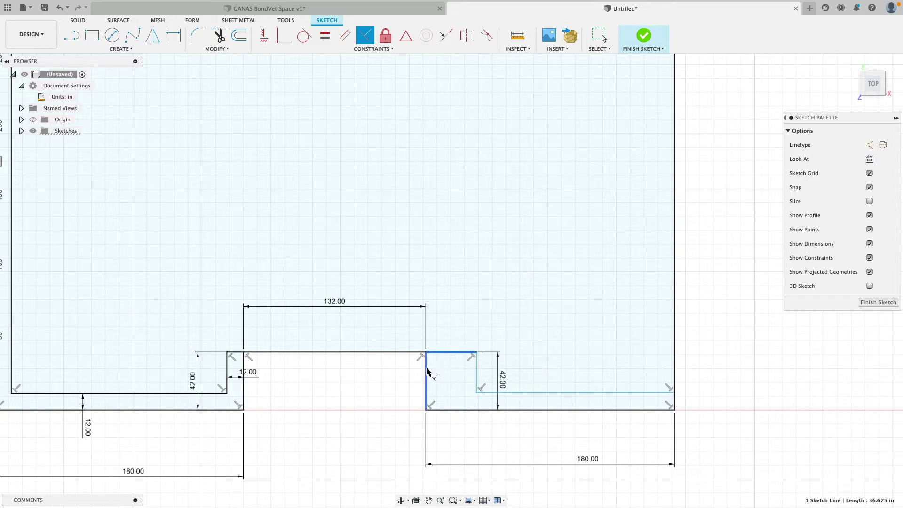
click(427, 372)
scroll(493, 288, down, 2)
key(d)
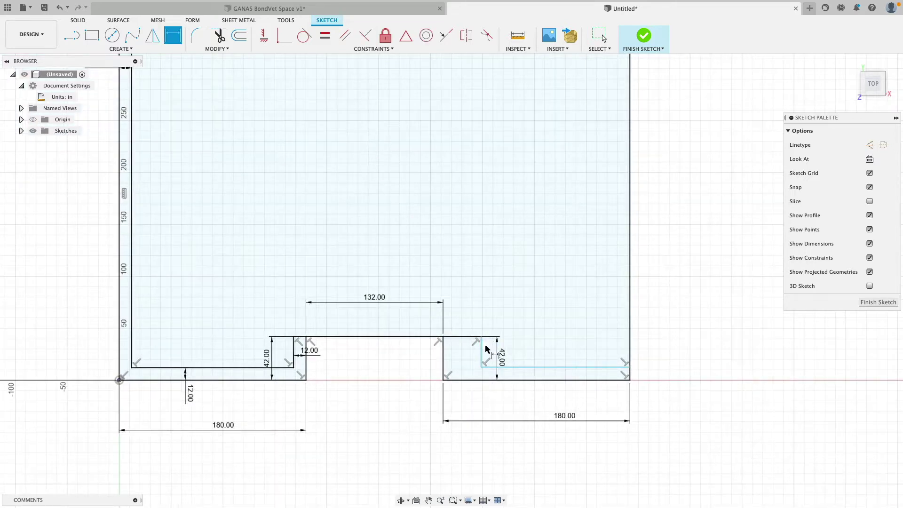
click(481, 353)
click(439, 356)
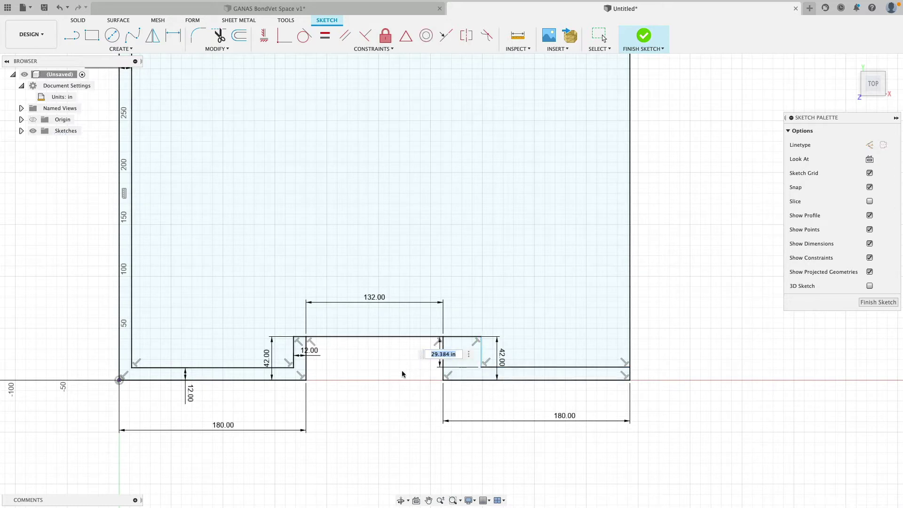
key(Return)
key(Escape)
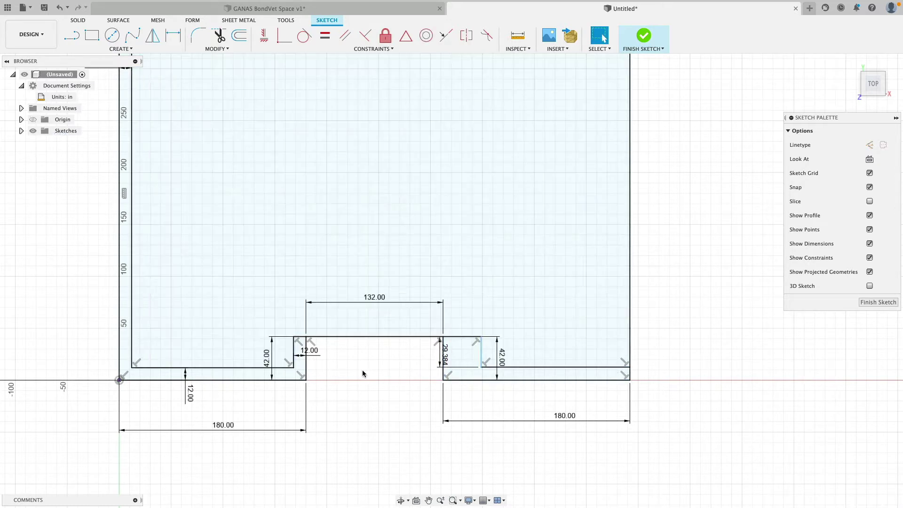
key(ctrl+z)
Step: Dimension the new chain's short vertical line 12 in from the notch's far vertical edge
key(d)
click(481, 357)
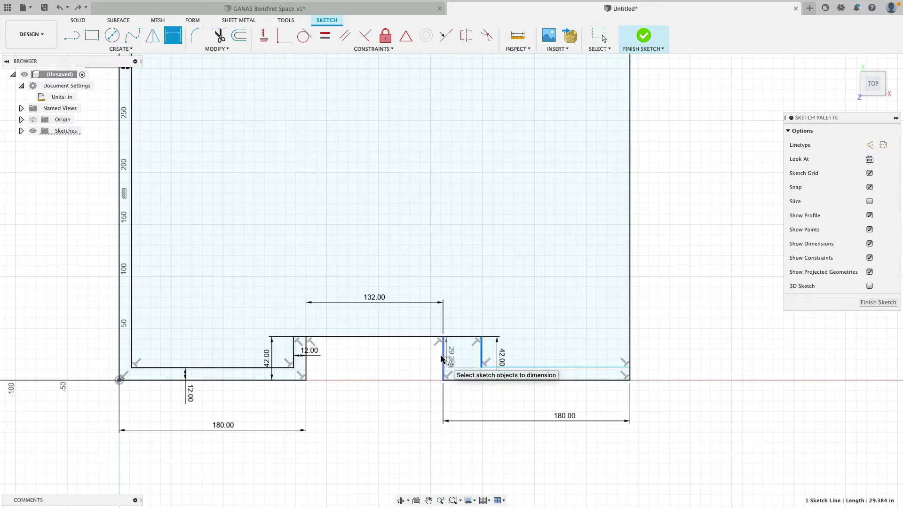
click(443, 372)
click(415, 359)
text(12)
key(Return)
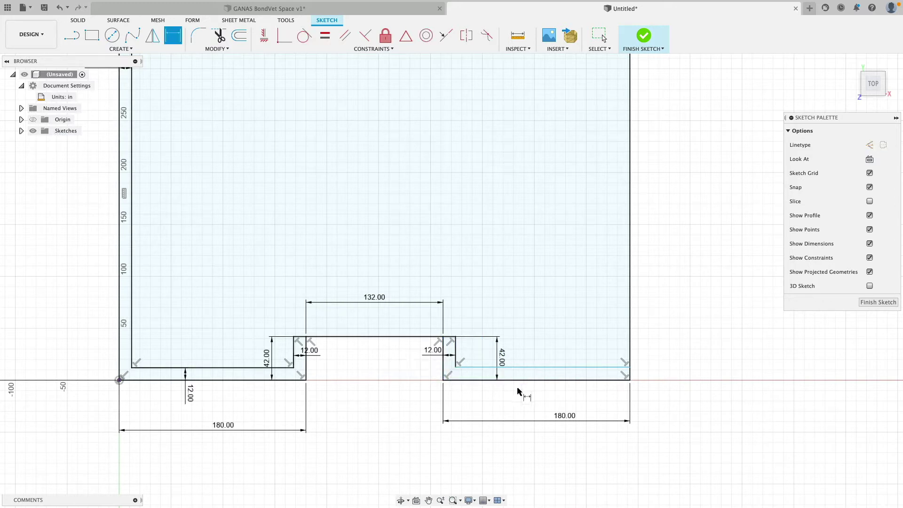
Step: Dimension the new chain's lower horizontal line 12 in from the outline's bottom edge beyond the notch
click(536, 368)
click(535, 380)
click(535, 397)
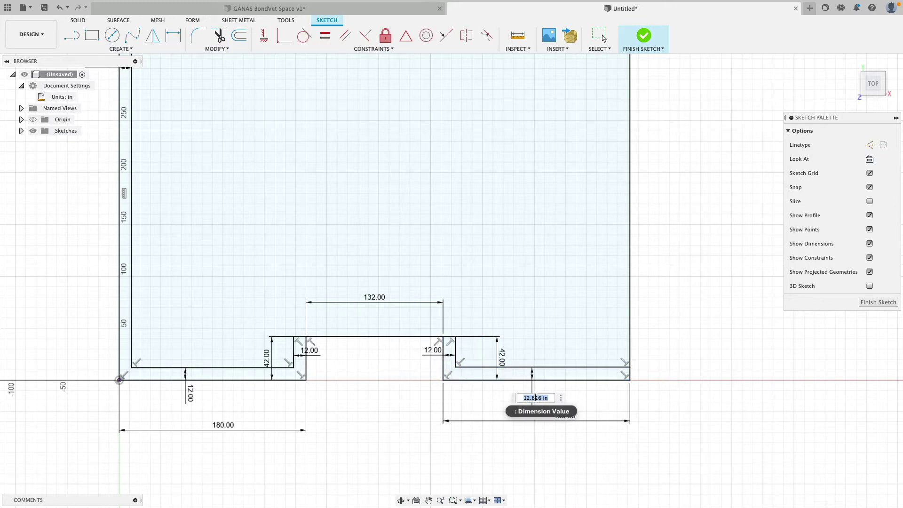
text(12)
key(Return)
Step: Finish the floor plan sketch and reopen Sketch1 for editing in the top view
scroll(629, 316, down, 5)
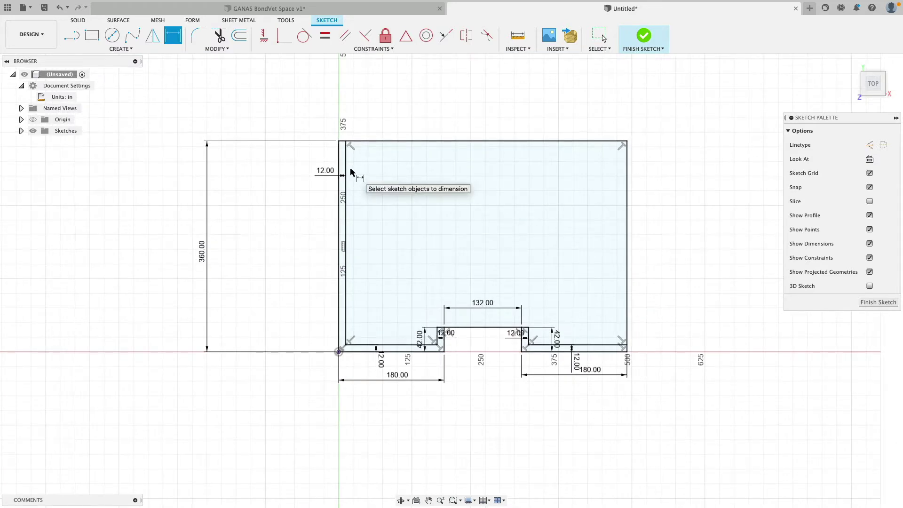
click(642, 36)
mouse_move(683, 238)
shift+middle_down()
mouse_move(642, 186)
mouse_move(742, 190)
mouse_move(731, 189)
shift+middle_up()
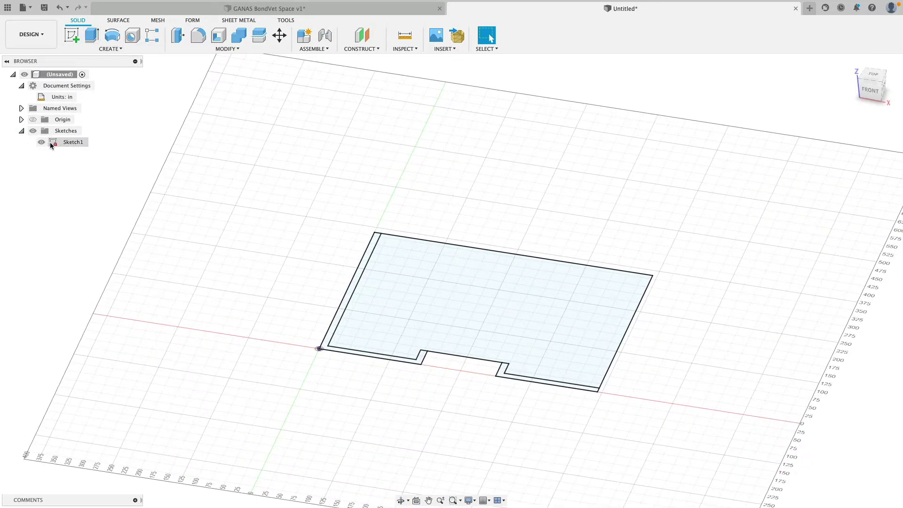
double_click(70, 142)
click(875, 78)
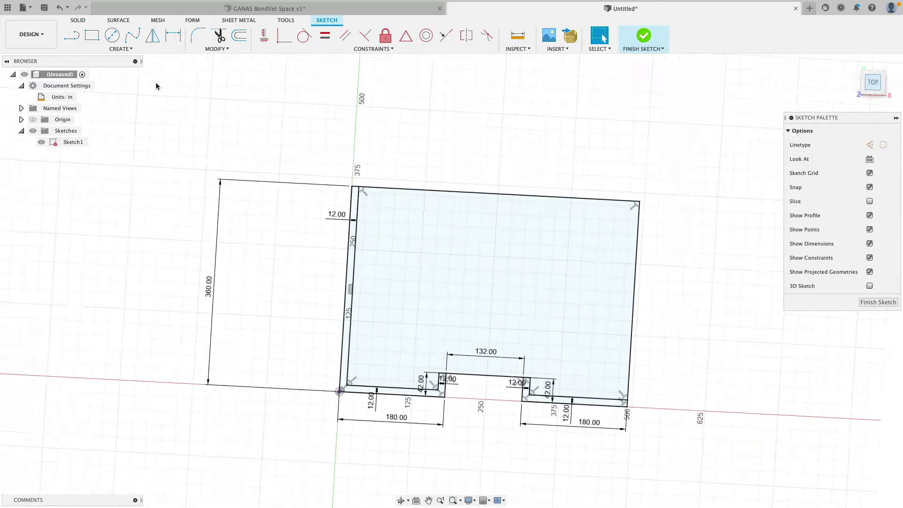
Step: Draw a horizontal line about 448 in long below the top edge and a vertical line from the top edge to the far lower inner line
click(71, 35)
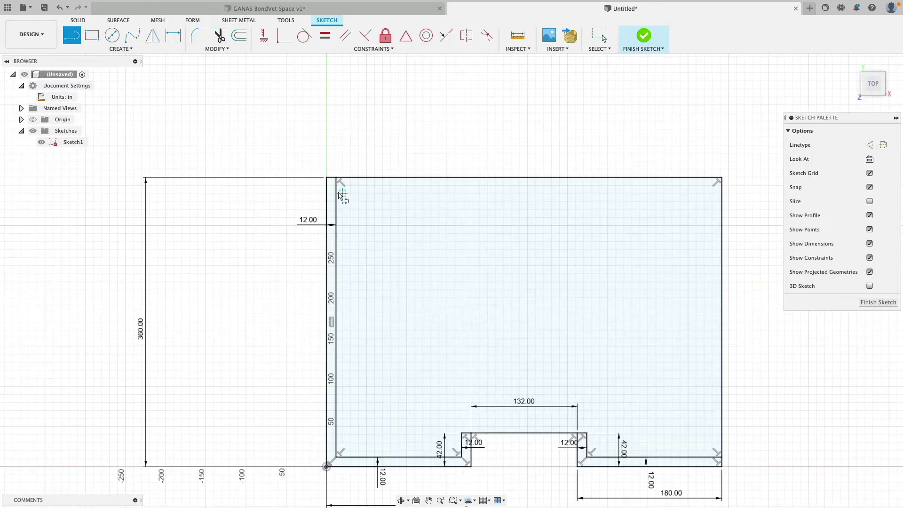
click(336, 192)
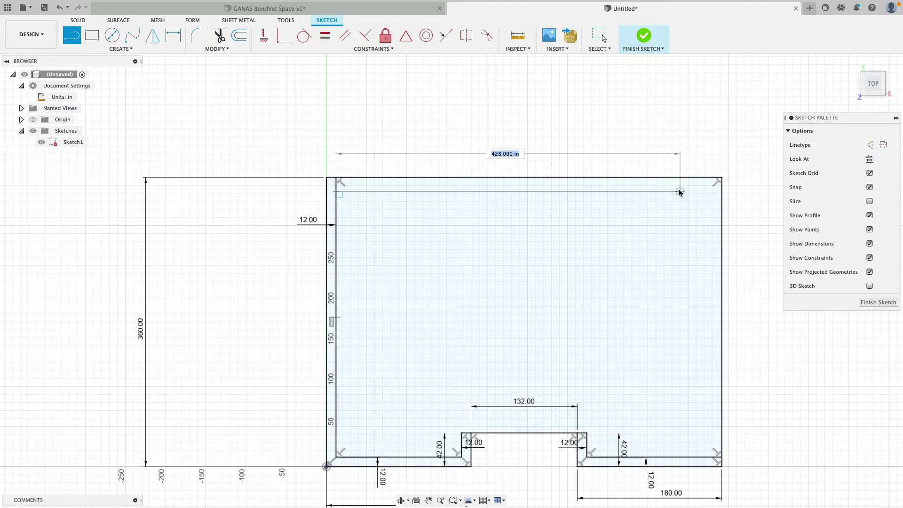
click(696, 191)
key(Escape)
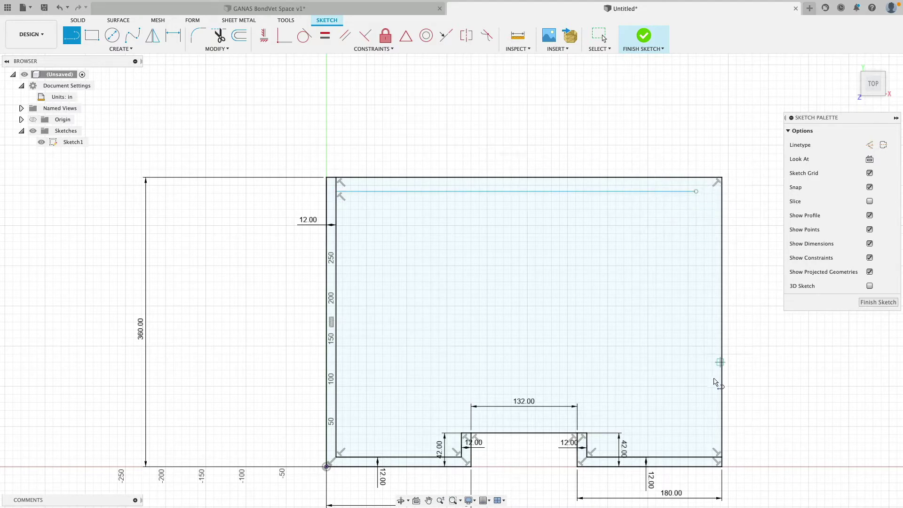
click(708, 178)
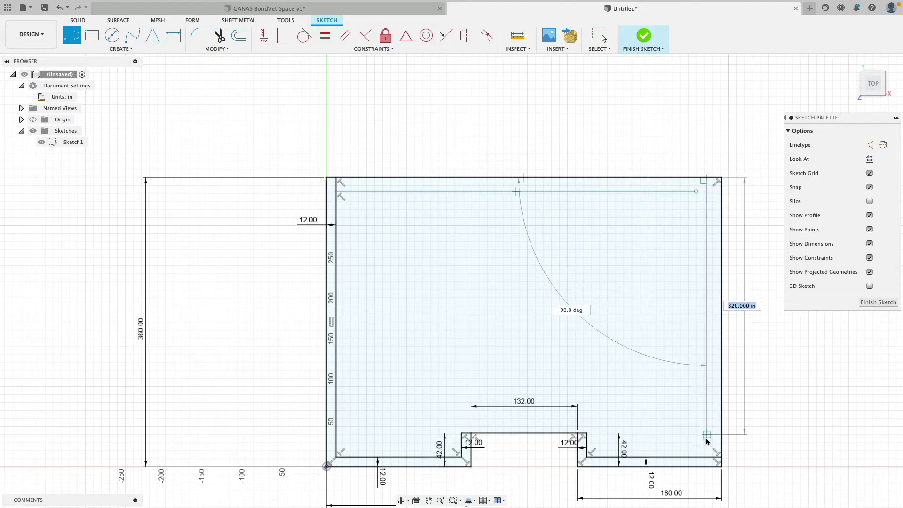
click(707, 457)
key(Escape)
Step: Dimension the new vertical inner line 5 in from the outline's far vertical edge
key(d)
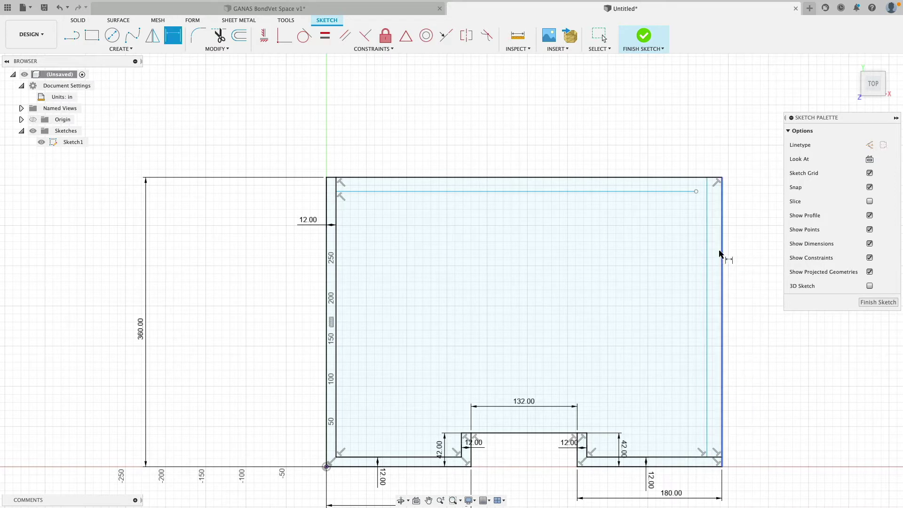
click(722, 250)
click(707, 250)
click(753, 250)
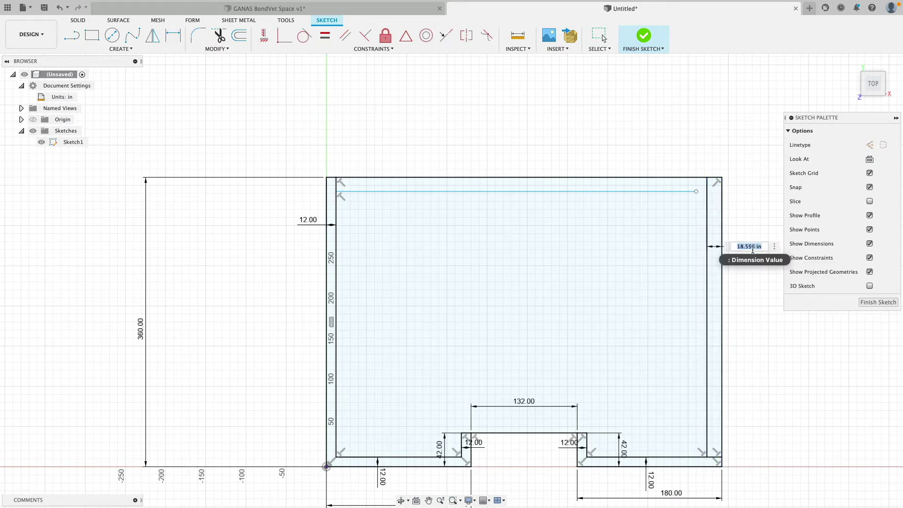
key(Return)
Step: Dimension the new horizontal inner line 5 in from the outline's top edge
click(589, 192)
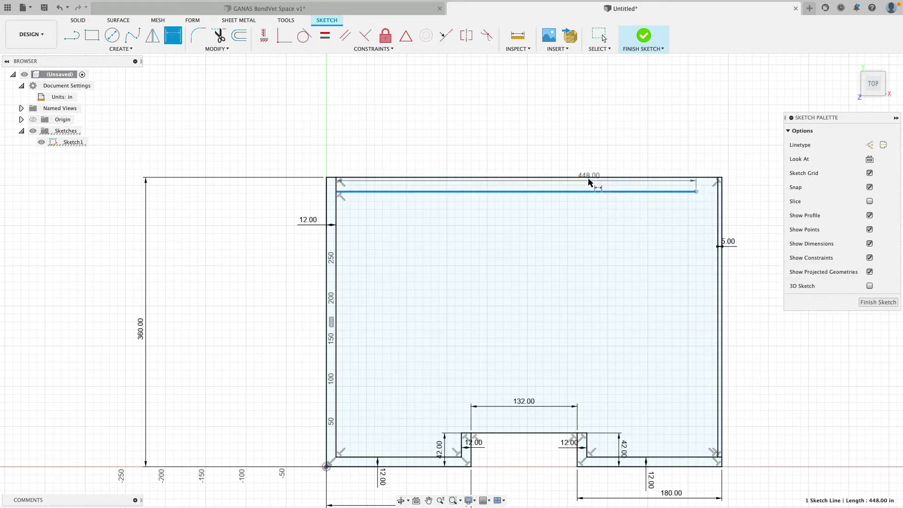
click(588, 178)
click(584, 142)
text(5)
key(Return)
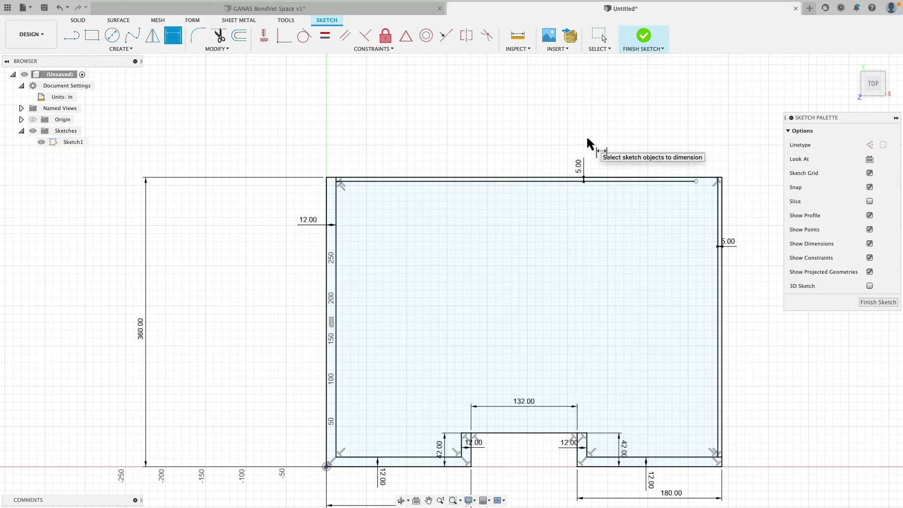
Step: Extend the open end of the upper horizontal inner line to meet the far vertical inner line
scroll(682, 172, up, 3)
key(Escape)
drag(711, 191, 751, 193)
scroll(774, 195, up, 4)
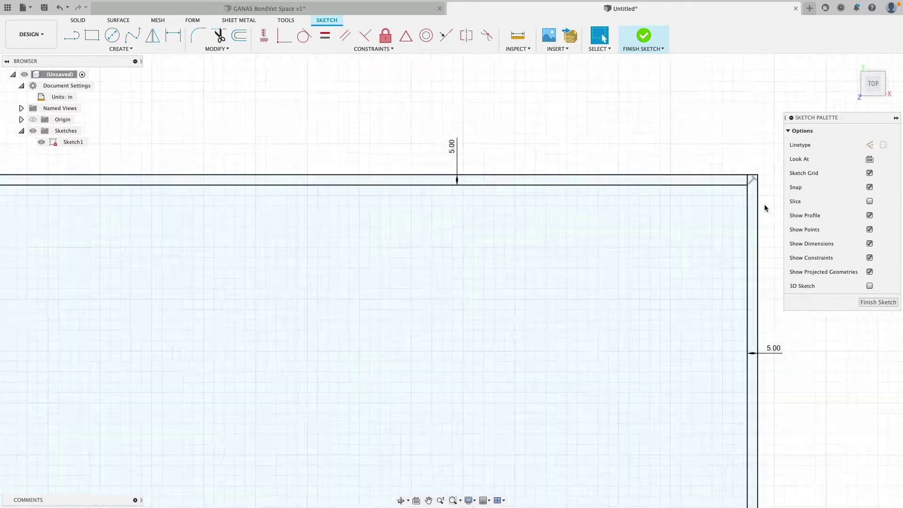
click(688, 244)
scroll(664, 243, down, 4)
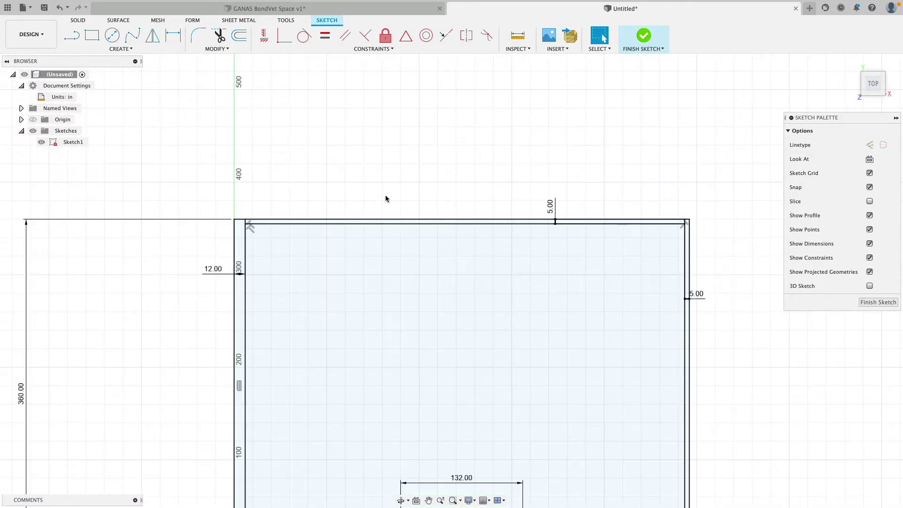
Step: Draw two short vertical lines about 60 in apart across the 5 in strip of the top wall, near its far corner
scroll(523, 205, up, 2)
mouse_move(641, 137)
middle_down()
mouse_move(593, 119)
mouse_move(494, 119)
middle_up()
scroll(494, 119, up, 3)
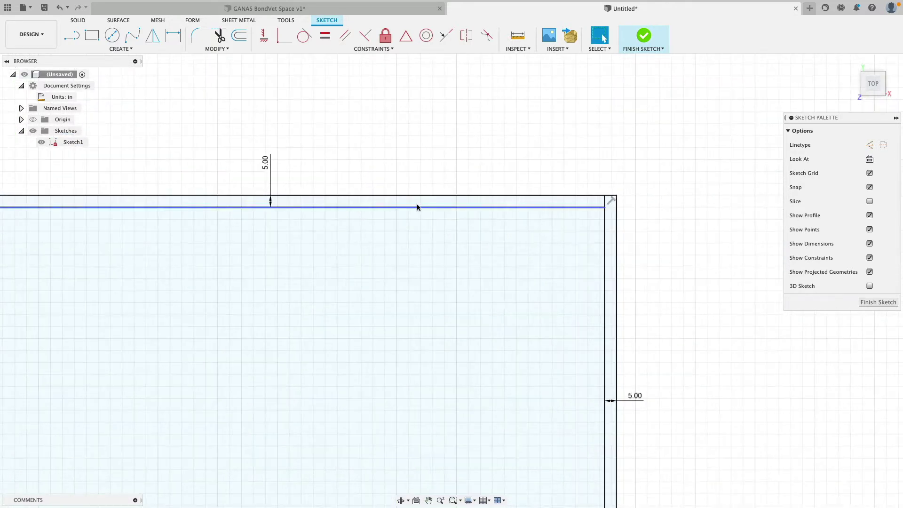
click(72, 38)
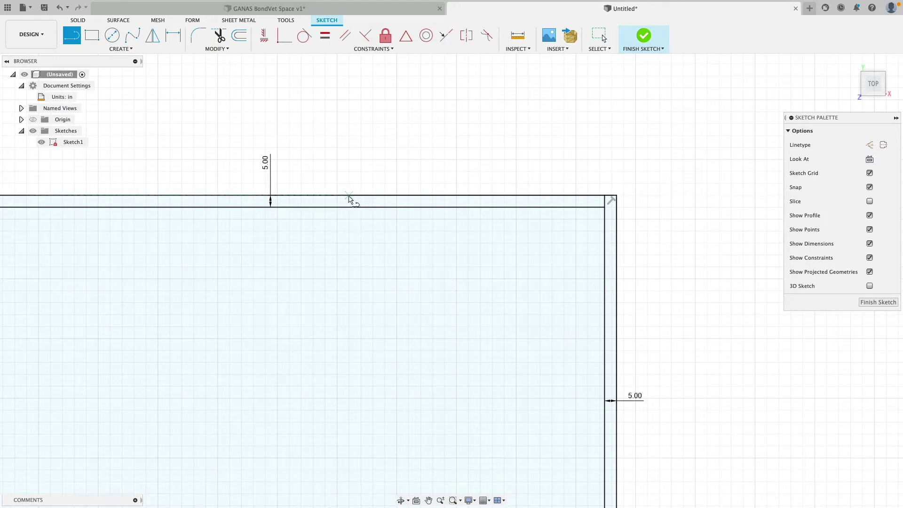
click(492, 201)
Step: Dimension the spacing between the two short lines across the top wall at 30 in
key(d)
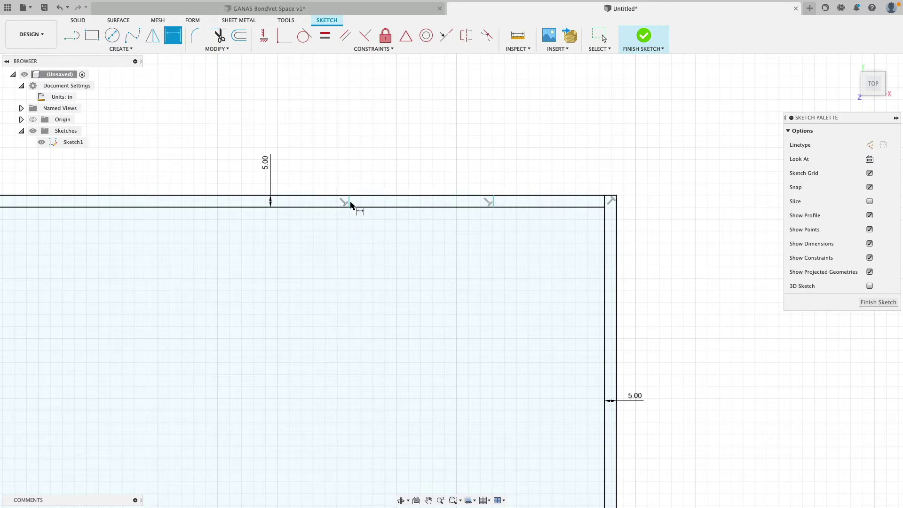
click(349, 195)
click(493, 195)
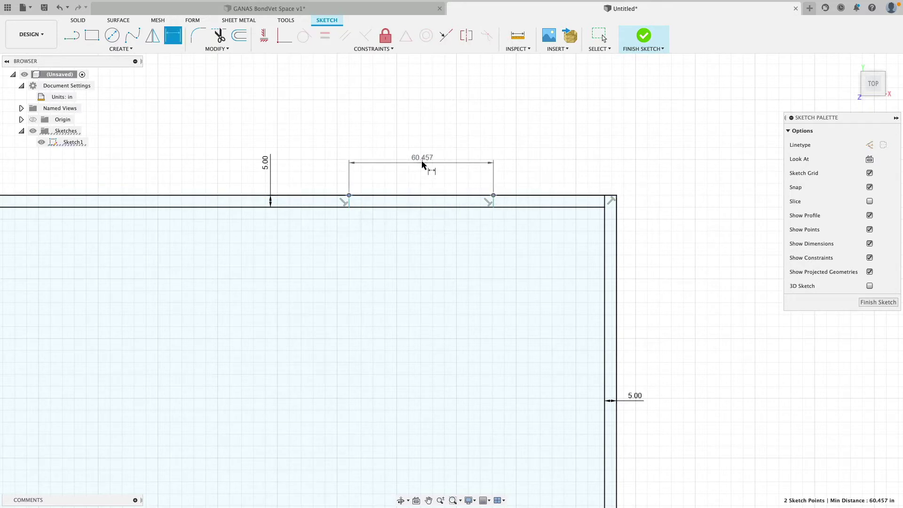
click(447, 150)
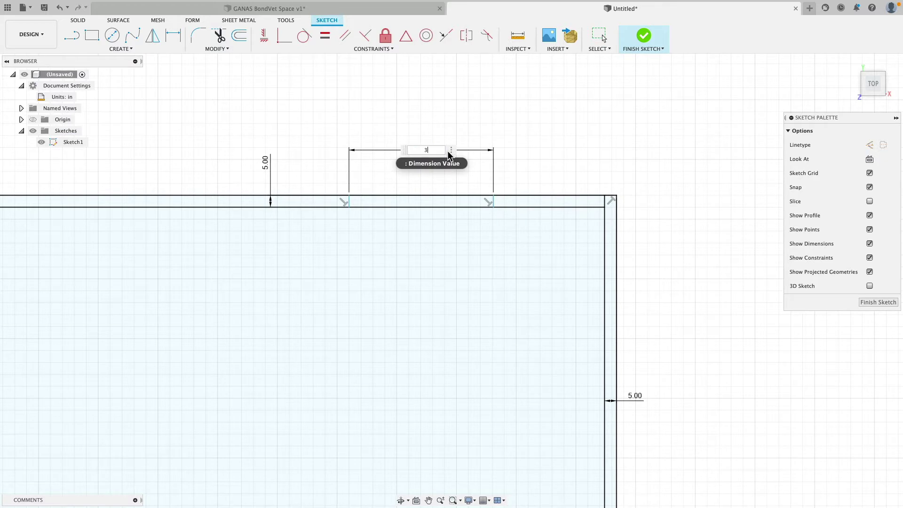
key(Return)
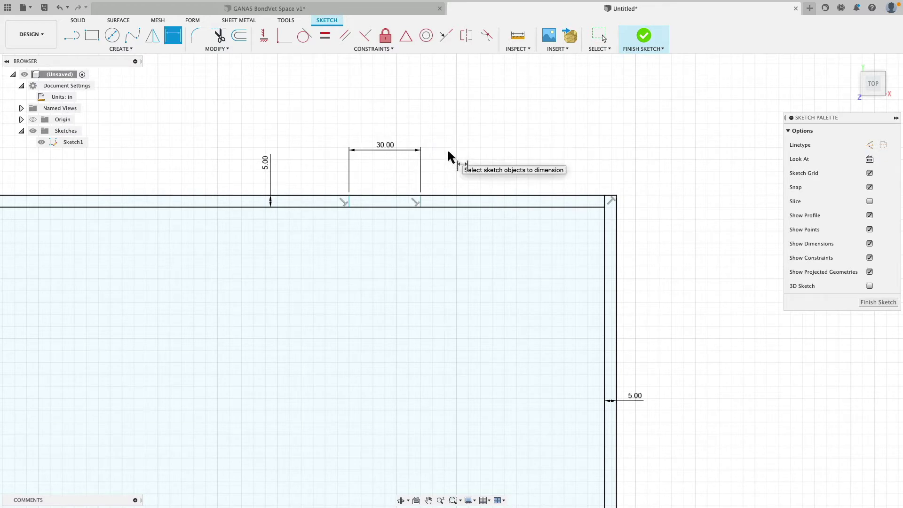
Step: Dimension the short line nearer the far corner 48 in from the upper end of the far vertical inner line
click(421, 195)
click(605, 195)
click(525, 159)
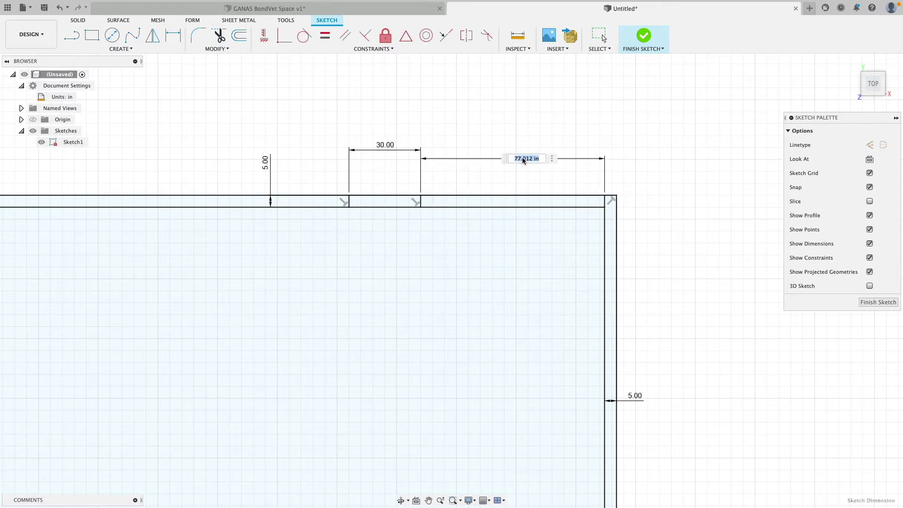
text(48)
key(Return)
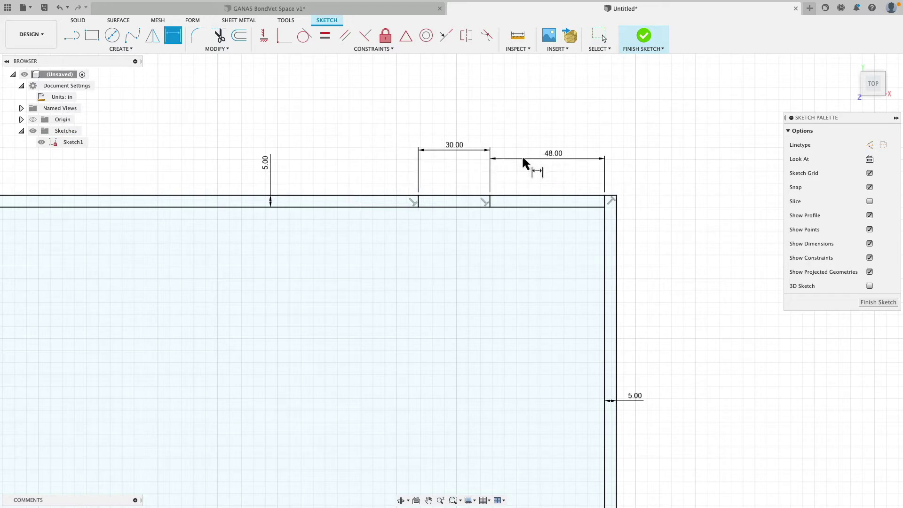
Step: Draw a line about 40 in long from the outline's 360 in edge, continued down to the bottom edge, boxing in the corner at the origin
scroll(561, 202, down, 3)
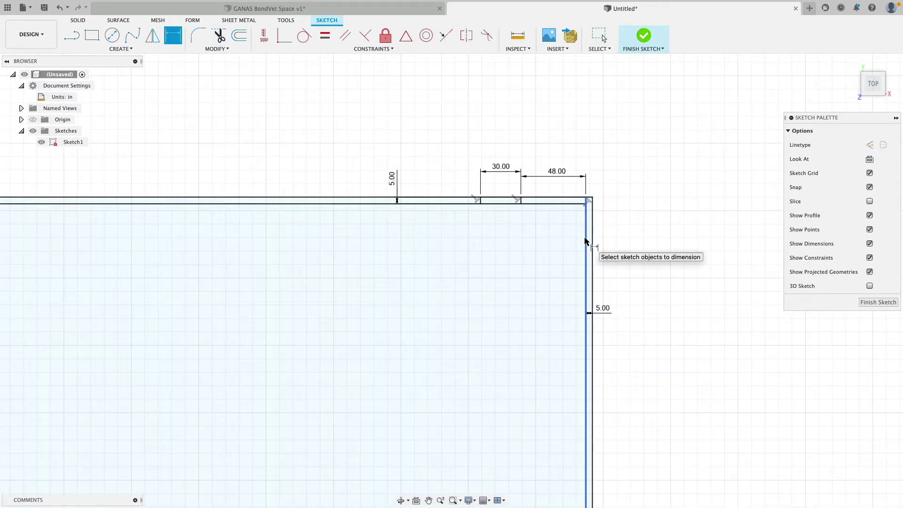
scroll(586, 241, down, 5)
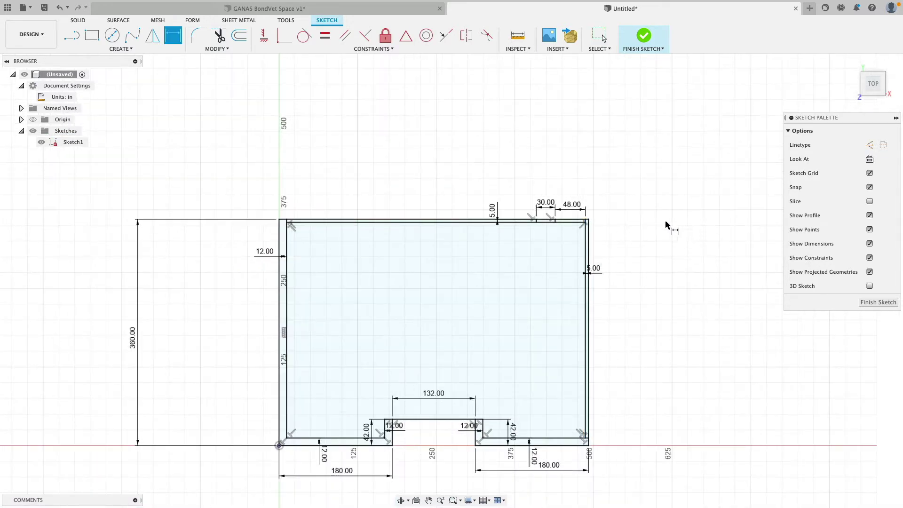
middle_drag(377, 311, 403, 253)
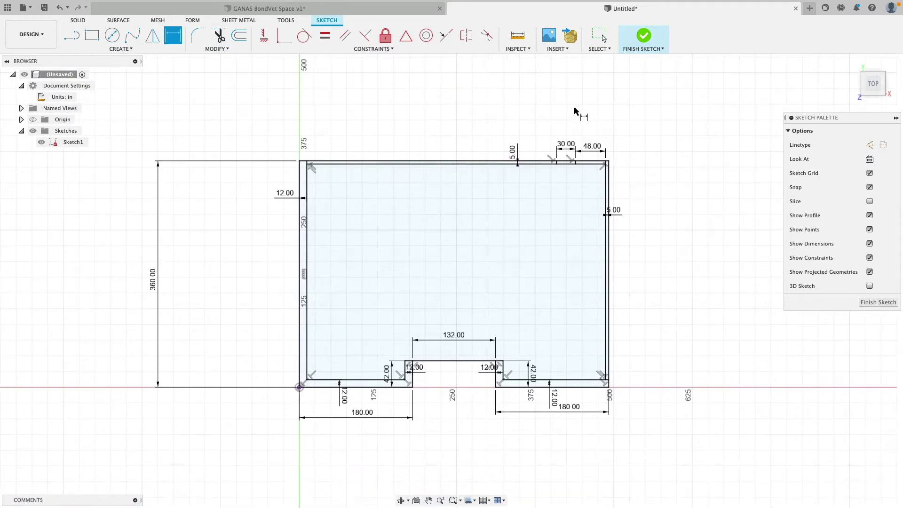
click(72, 36)
scroll(275, 395, up, 6)
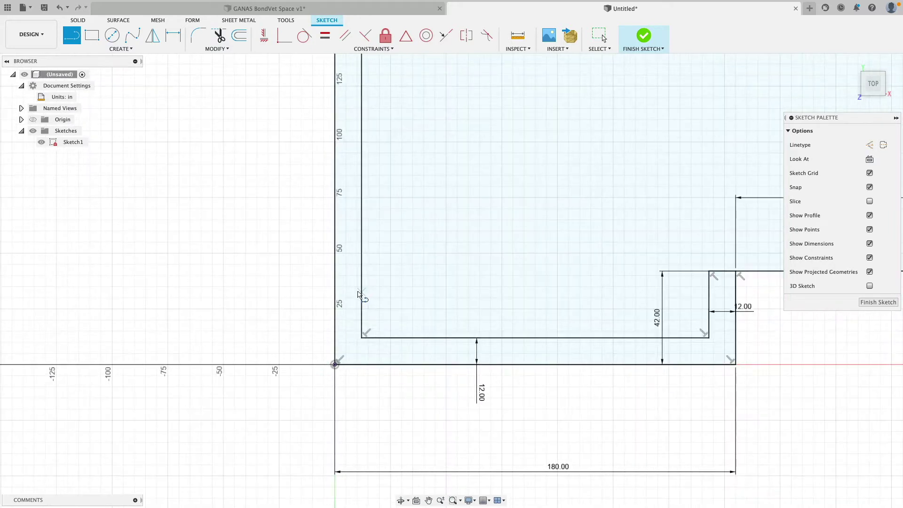
click(335, 287)
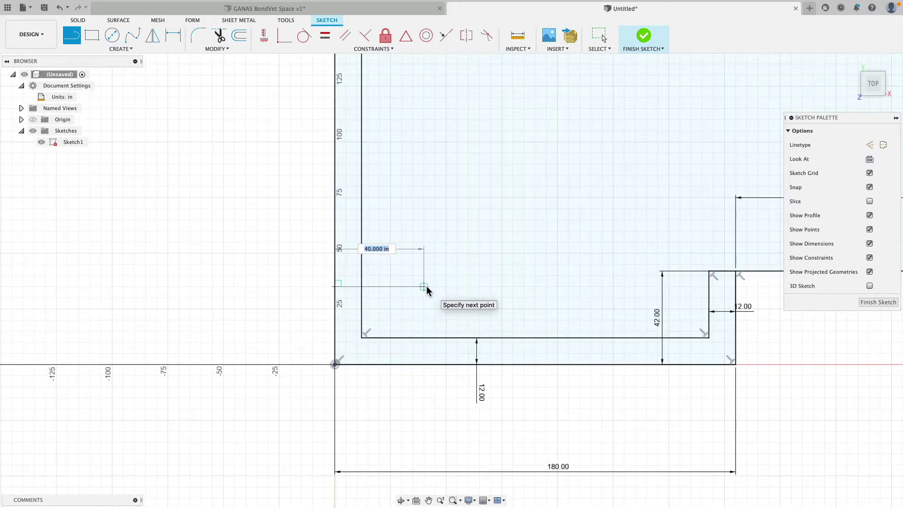
click(423, 287)
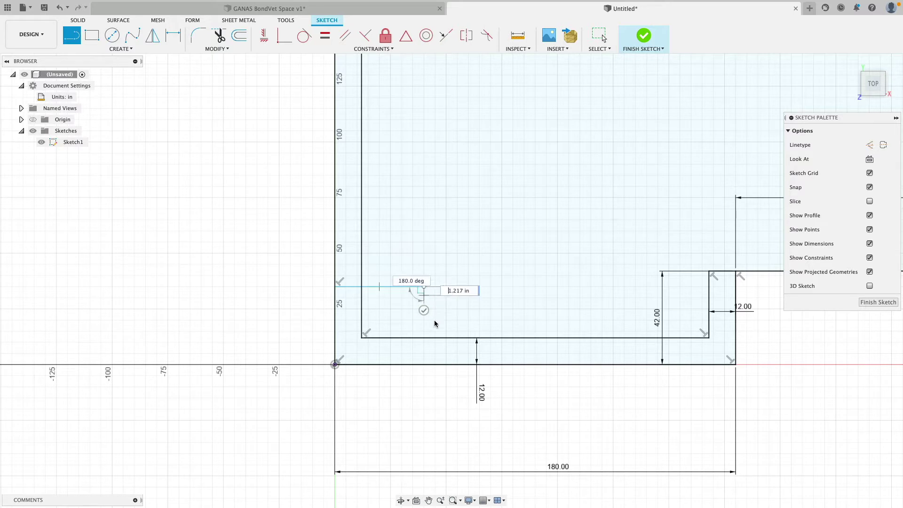
double_click(424, 365)
Step: Make the corner box's two lines equal in length and dimension the horizontal one at 24 in
click(325, 35)
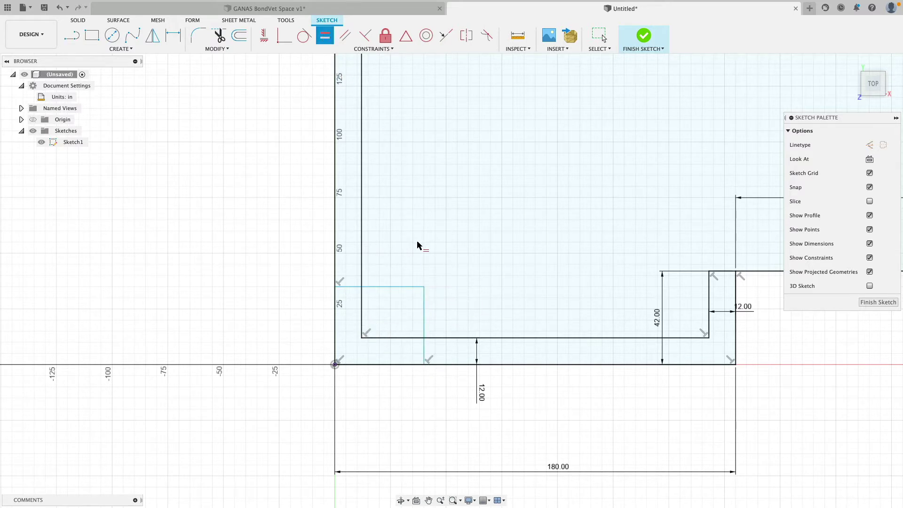
click(427, 298)
key(d)
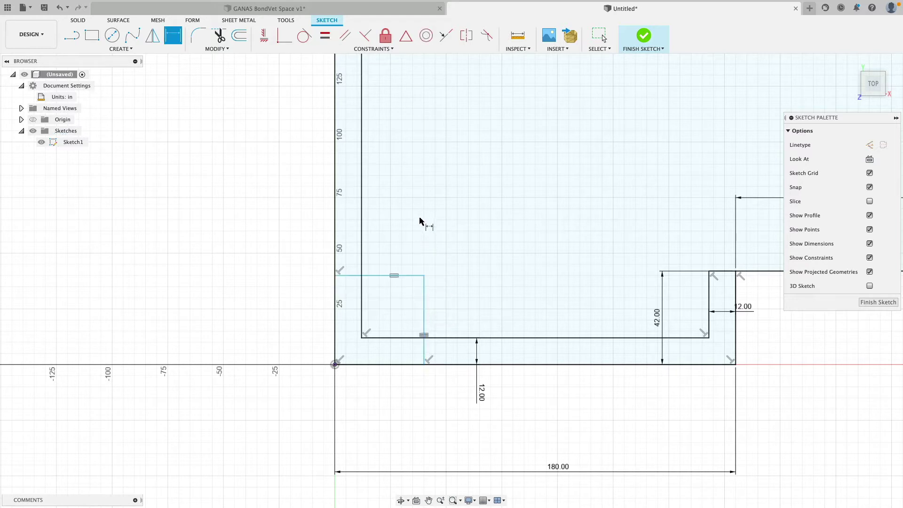
click(411, 275)
click(415, 238)
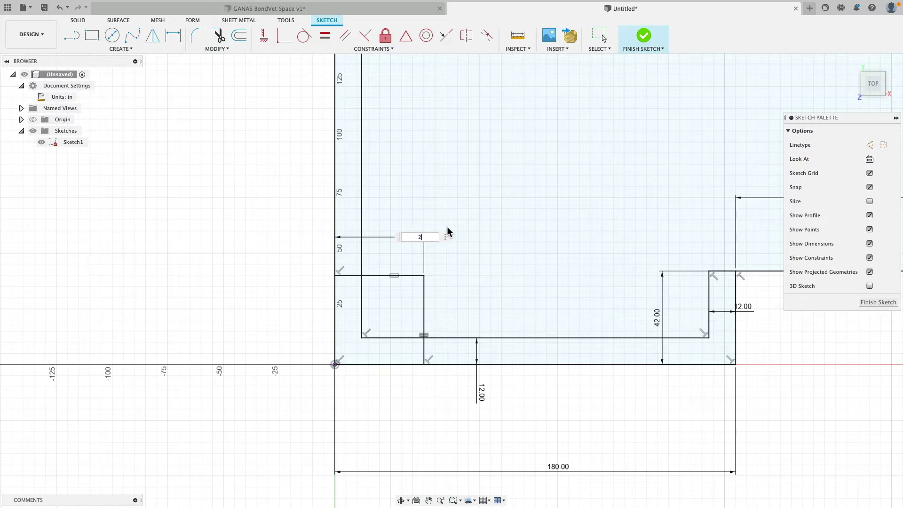
text(24)
key(Return)
Step: Finish the floor plan sketch and view it in perspective from above
scroll(242, 231, down, 2)
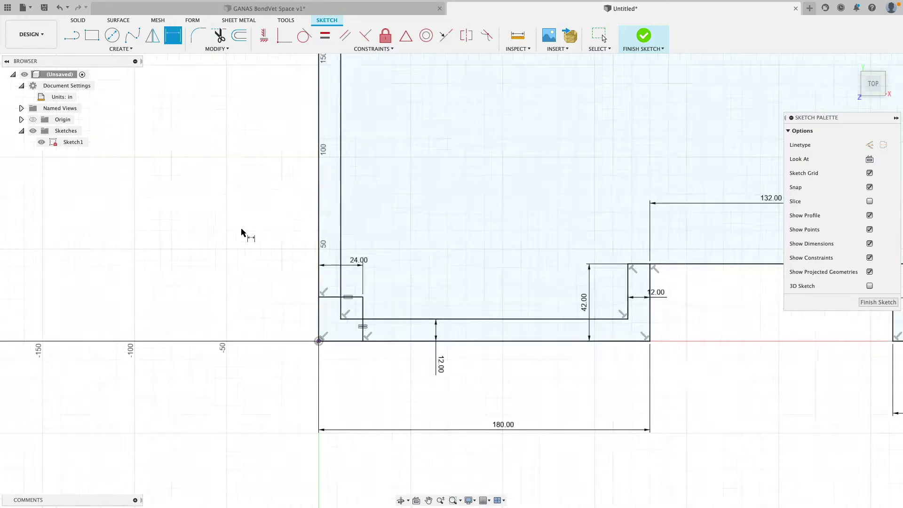
scroll(243, 231, down, 5)
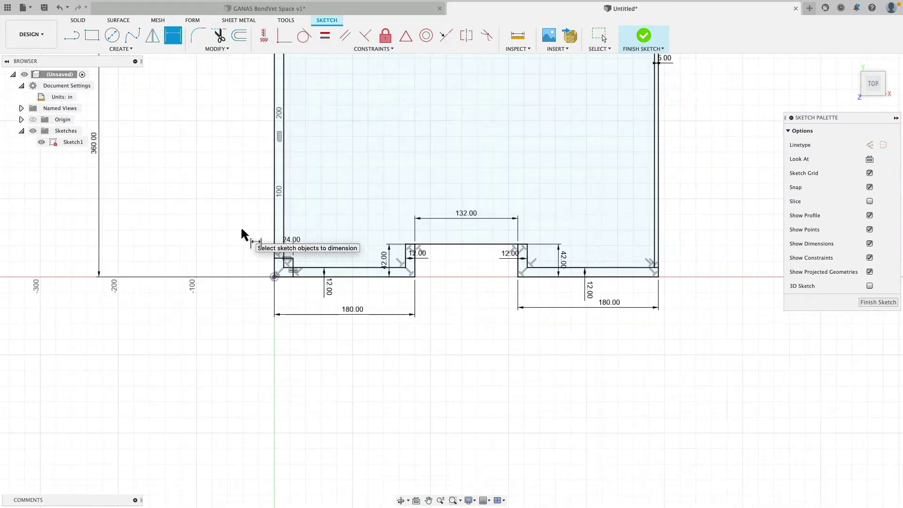
scroll(354, 175, up, 2)
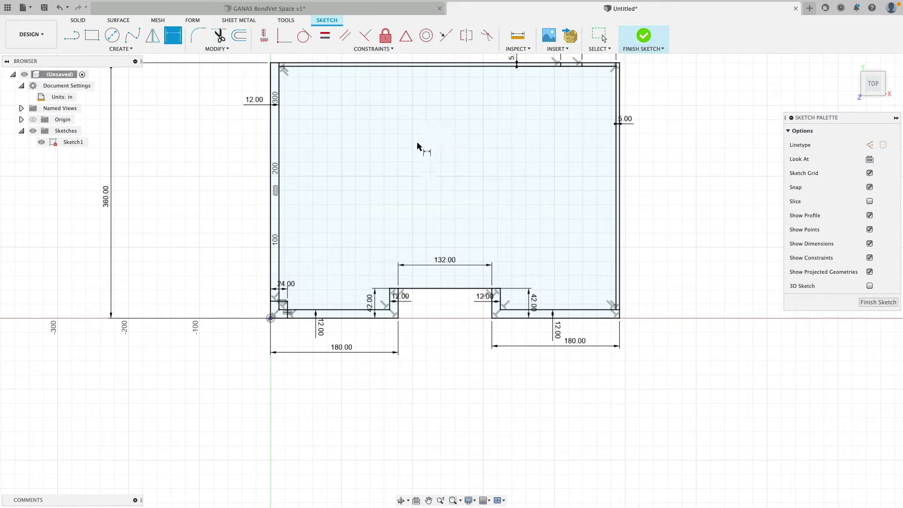
scroll(418, 146, up, 4)
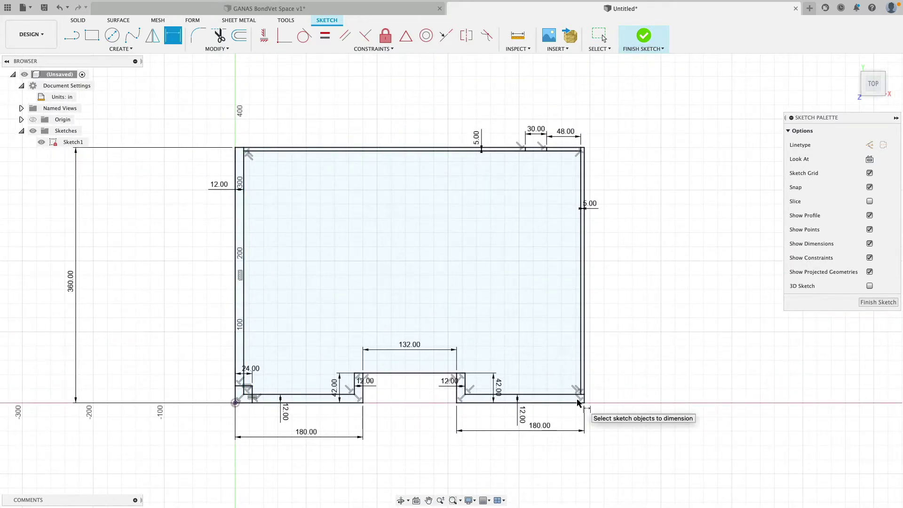
click(645, 38)
shift+middle_drag(677, 228, 695, 185)
Step: Start an extrusion with the room interior, the corner box pieces, the 12 in side wall and both bottom wall profiles
click(92, 35)
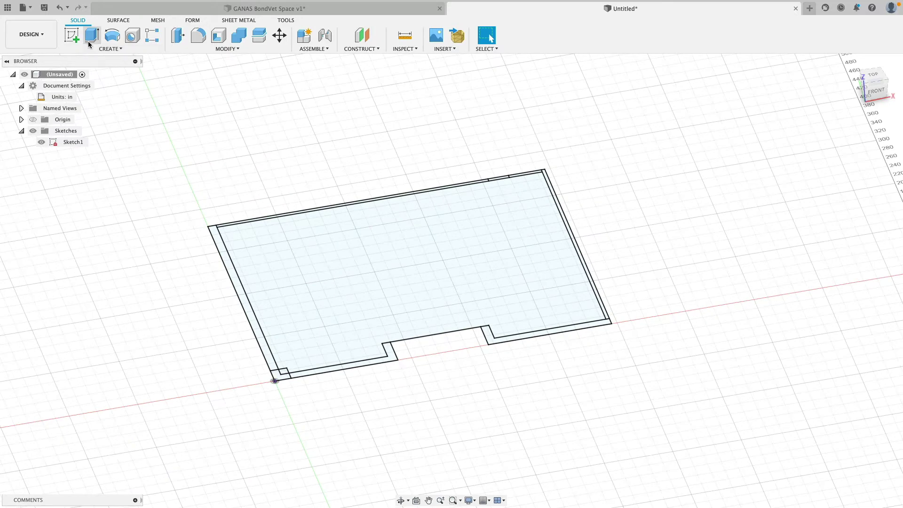
click(289, 258)
scroll(292, 382, up, 4)
scroll(291, 382, up, 3)
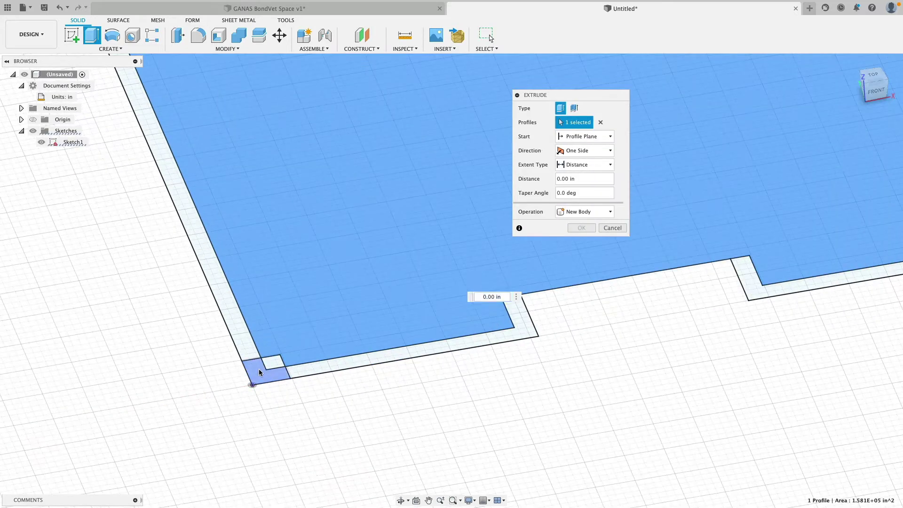
click(264, 364)
click(241, 333)
click(240, 333)
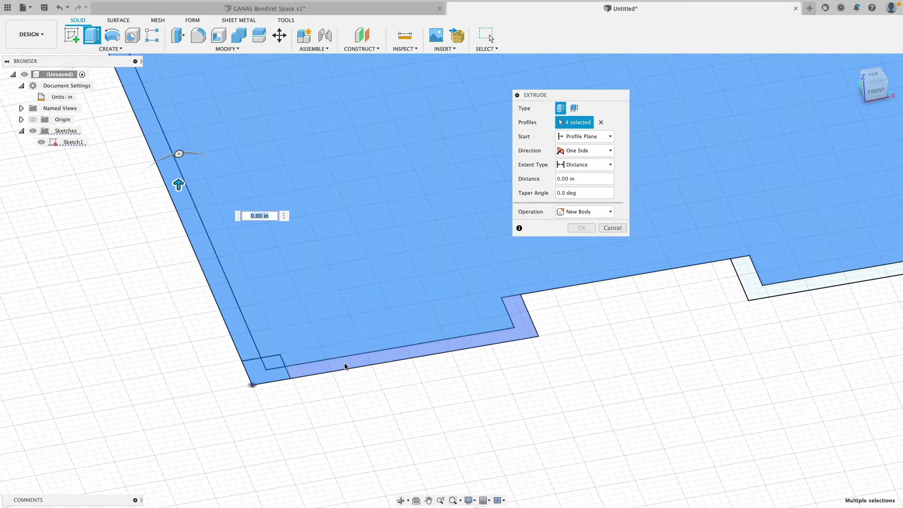
click(345, 364)
scroll(757, 288, down, 3)
click(757, 288)
scroll(369, 174, down, 3)
Step: Add the three top wall segments and the 5 in side wall, and extrude all ten profiles -12 in as a new body
scroll(372, 142, up, 3)
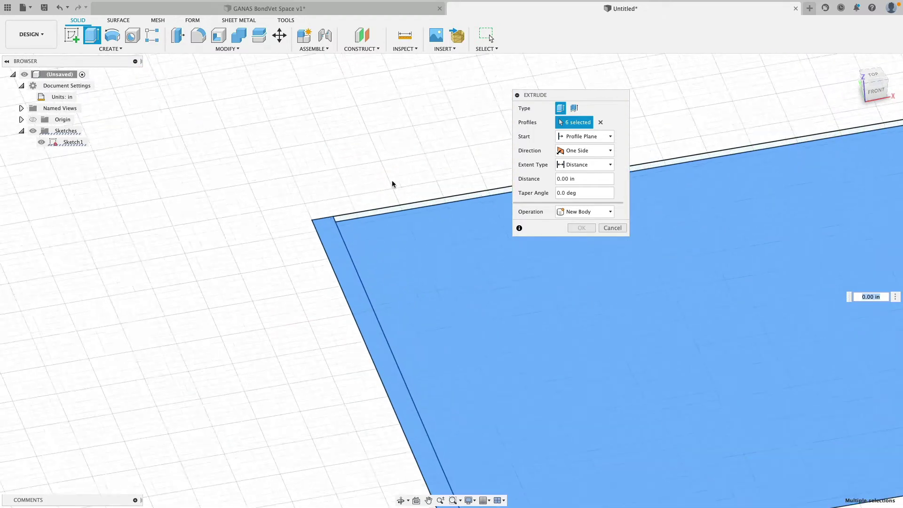
click(349, 228)
middle_drag(555, 222, 730, 226)
scroll(735, 171, down, 3)
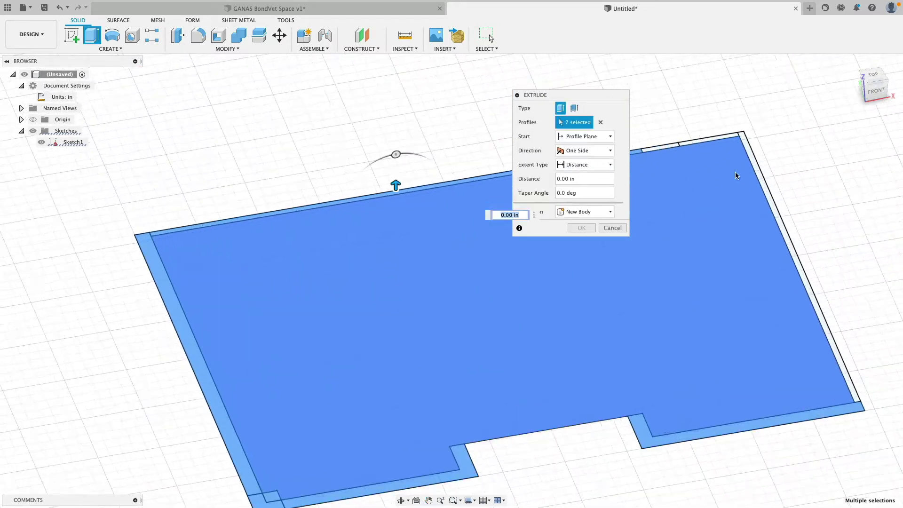
scroll(722, 171, up, 4)
scroll(673, 278, down, 1)
click(690, 267)
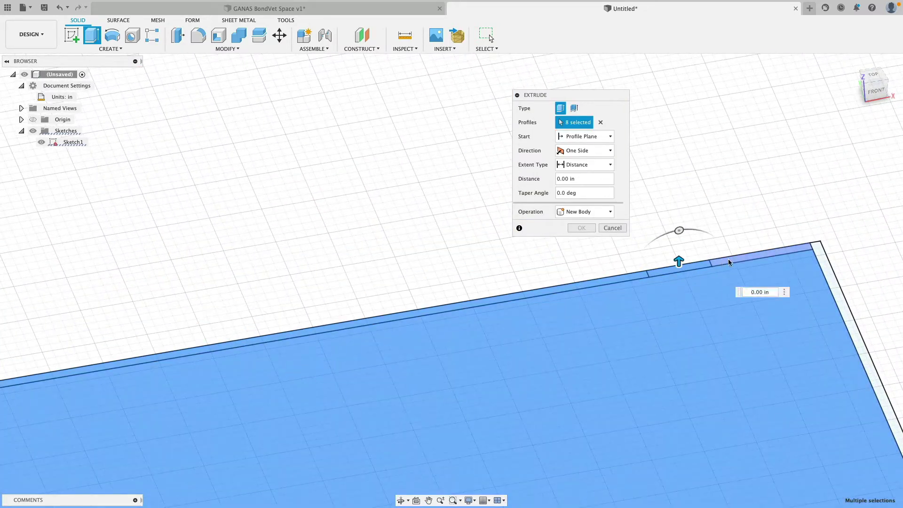
click(729, 259)
click(819, 251)
scroll(748, 272, down, 3)
middle_drag(749, 272, 741, 142)
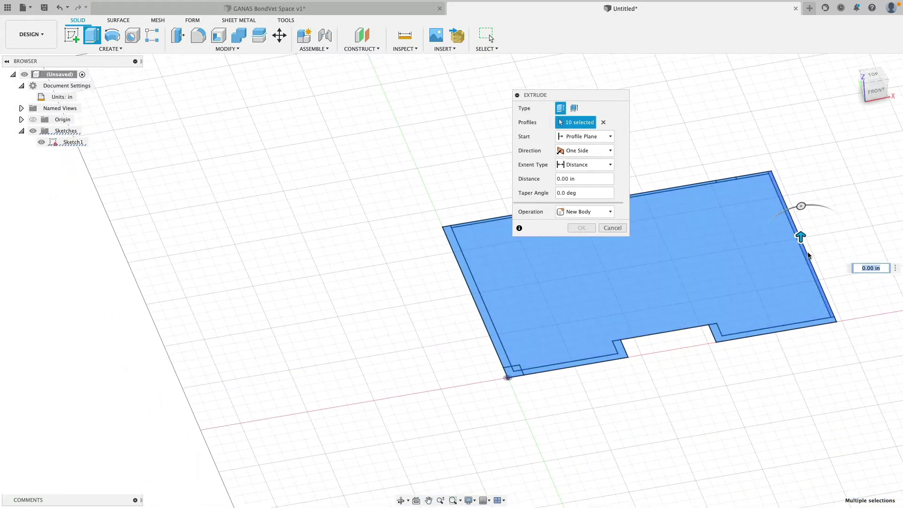
text(12)
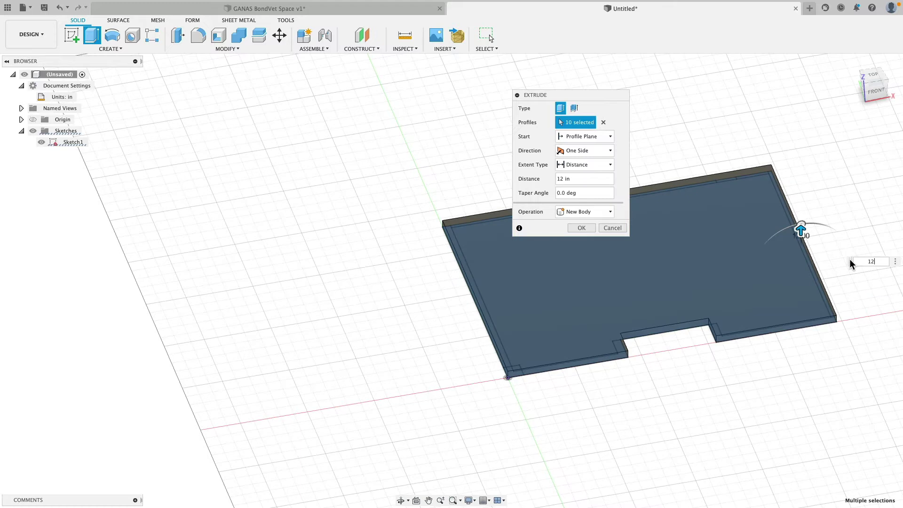
key(Return)
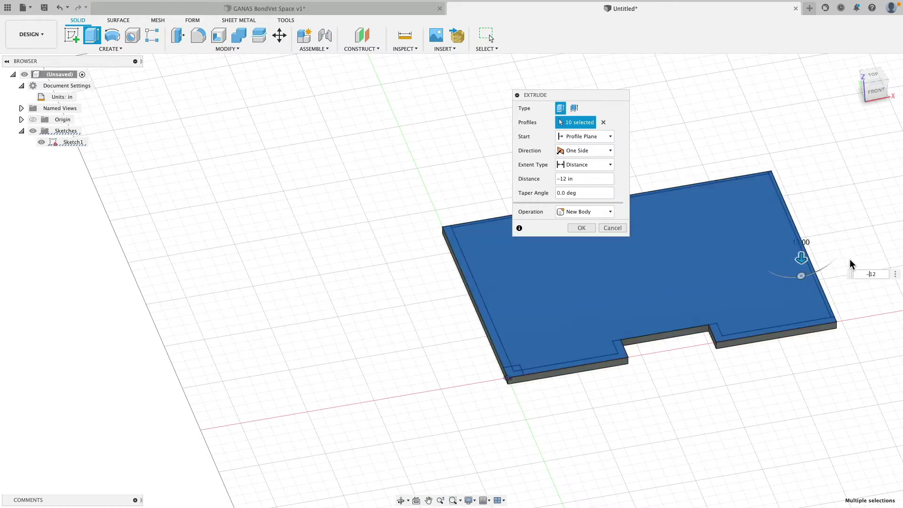
Step: Dissolve the slab's extrude feature into a plain body
right_click(60, 168)
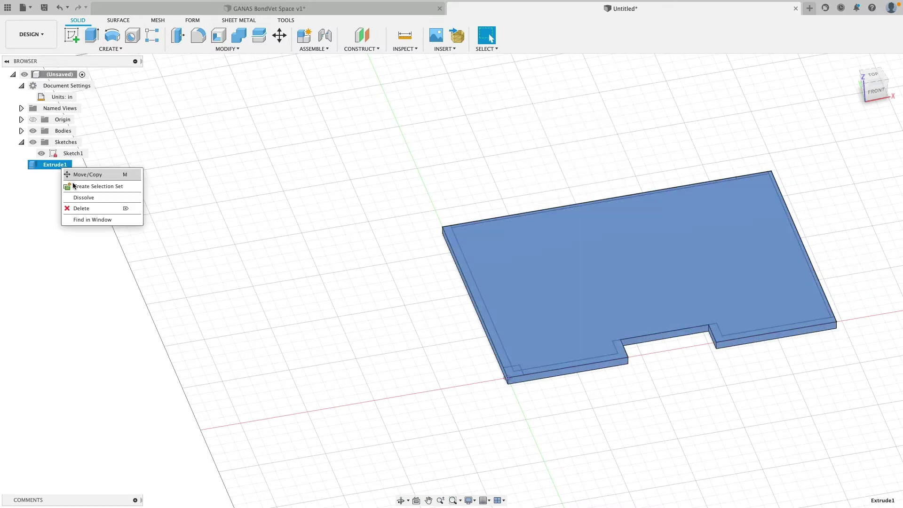
click(76, 197)
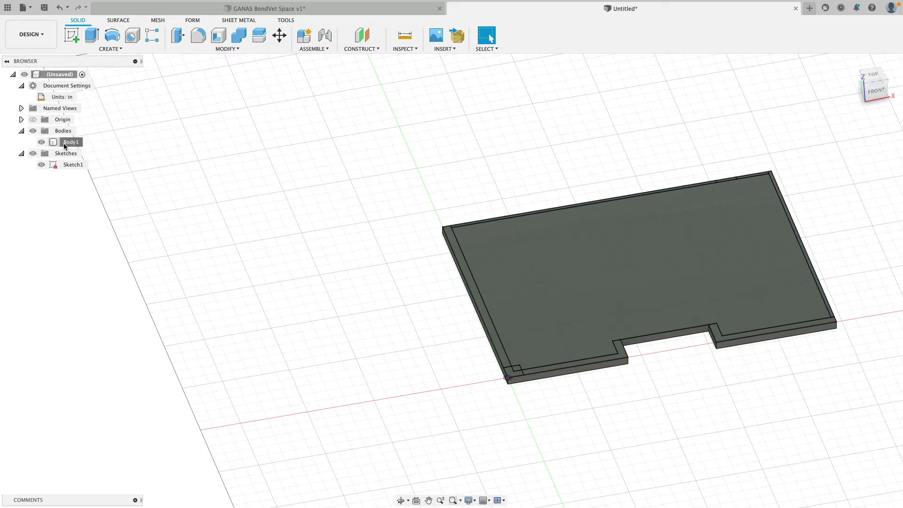
Step: Rename the slab body to Floor and hide it
double_click(65, 143)
text(F)
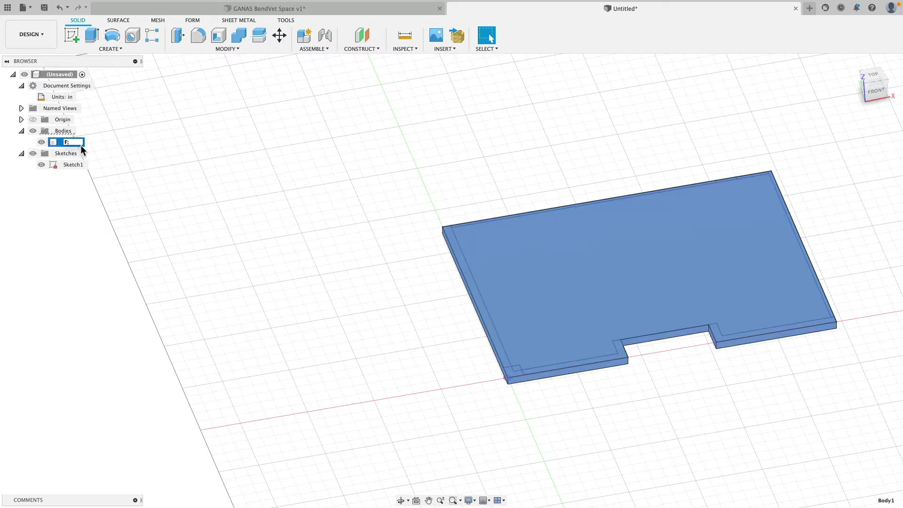
text(loor)
key(Return)
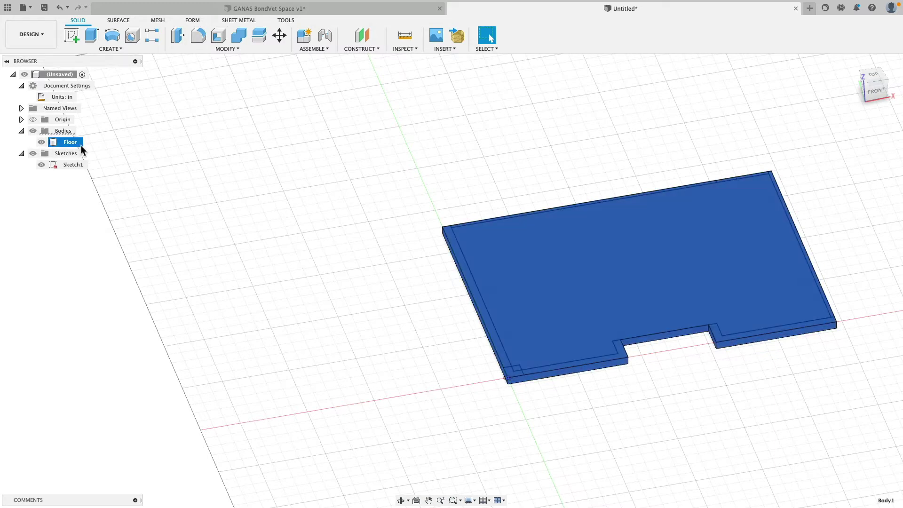
key(v)
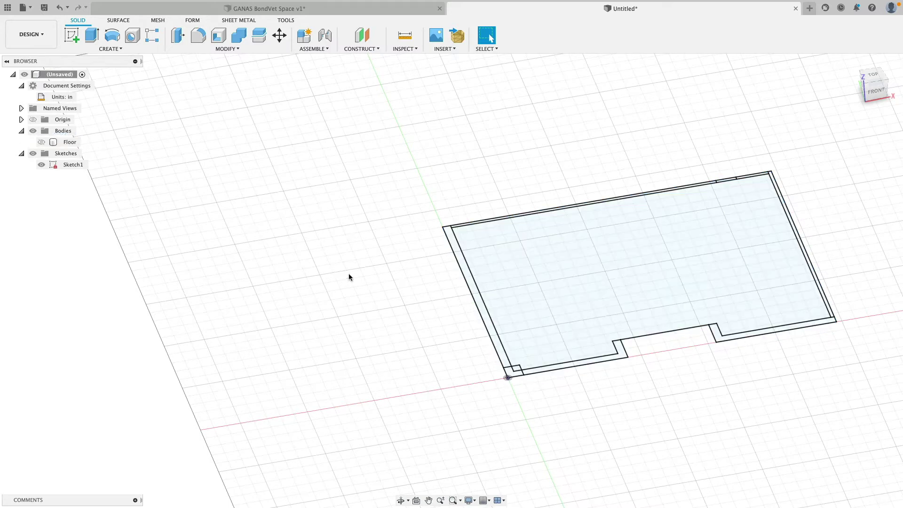
Step: Extrude the 12 in side wall, its corner piece and both bottom wall profiles 12 in as new bodies
middle_drag(349, 276, 330, 279)
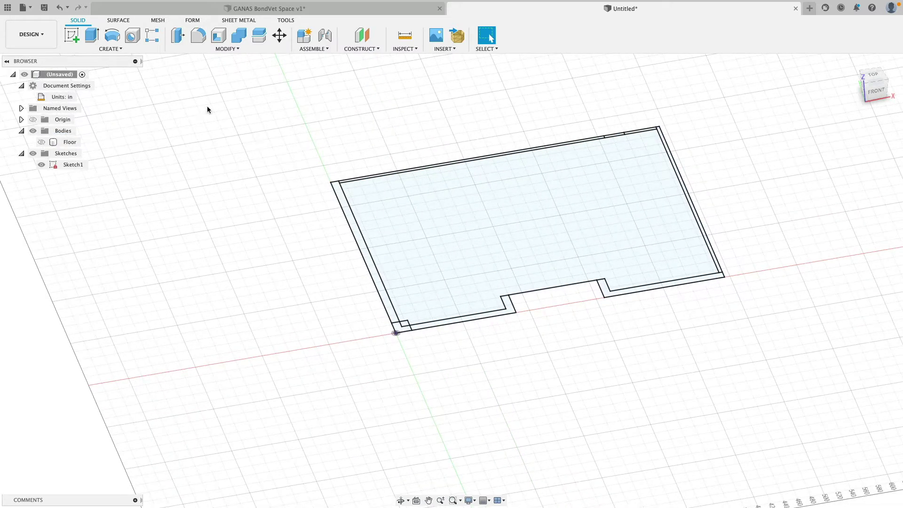
click(93, 36)
scroll(341, 283, up, 5)
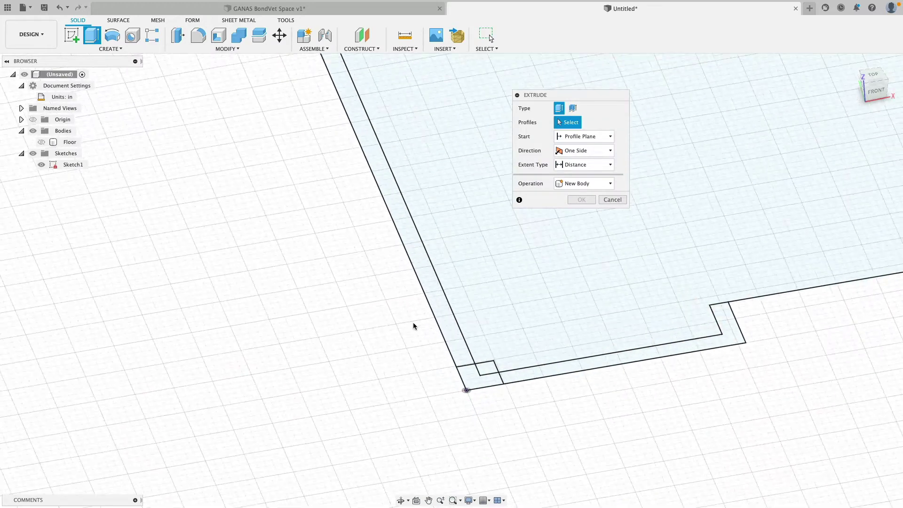
click(457, 351)
click(476, 380)
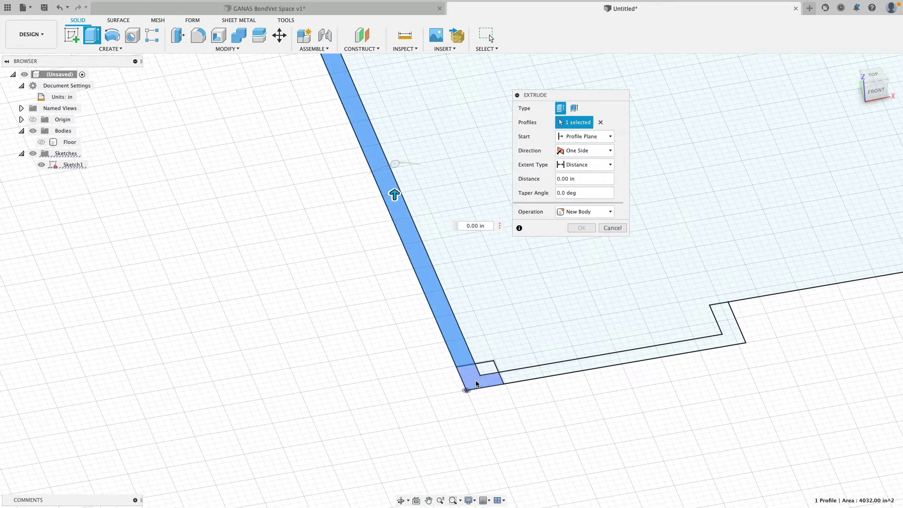
click(512, 375)
scroll(809, 345, down, 3)
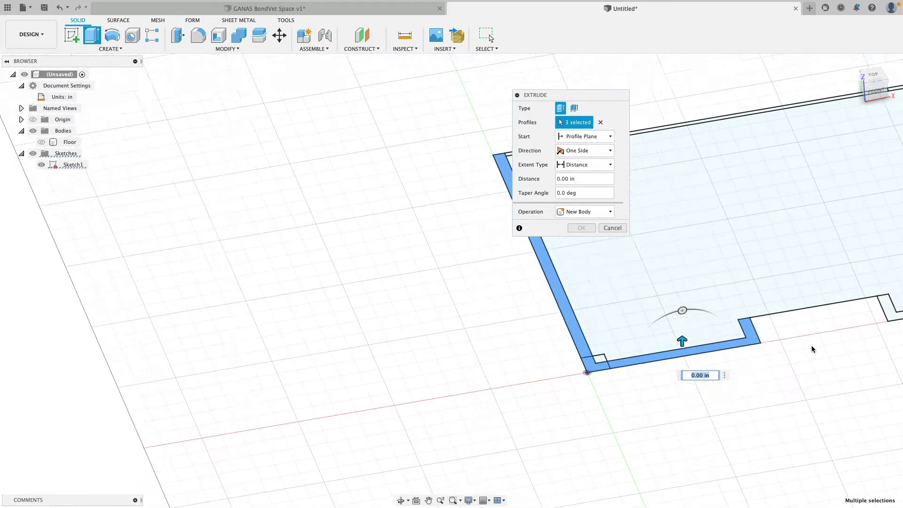
middle_drag(813, 346, 327, 341)
click(403, 305)
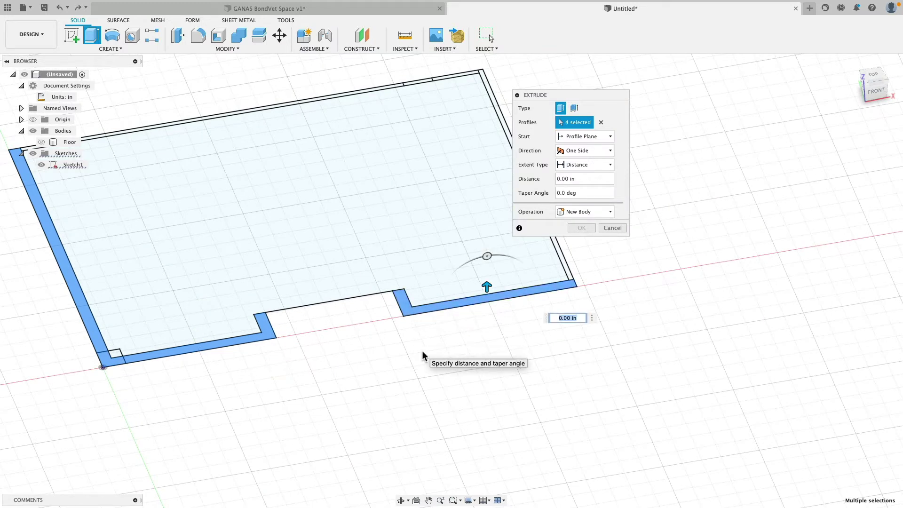
text(12)
key(Return)
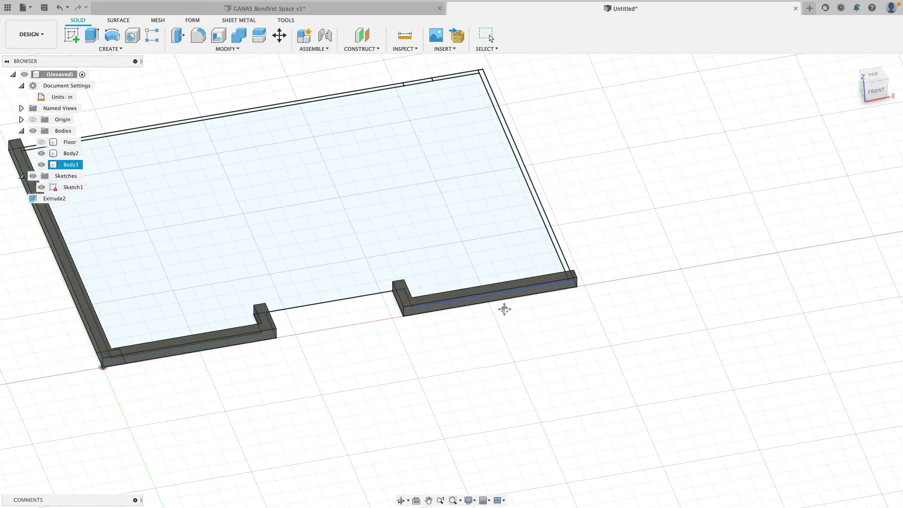
Step: Hide the two new low wall bodies, leaving the sketch's square corner at the origin accessible
shift+middle_drag(503, 308, 480, 194)
click(539, 208)
scroll(539, 208, up, 3)
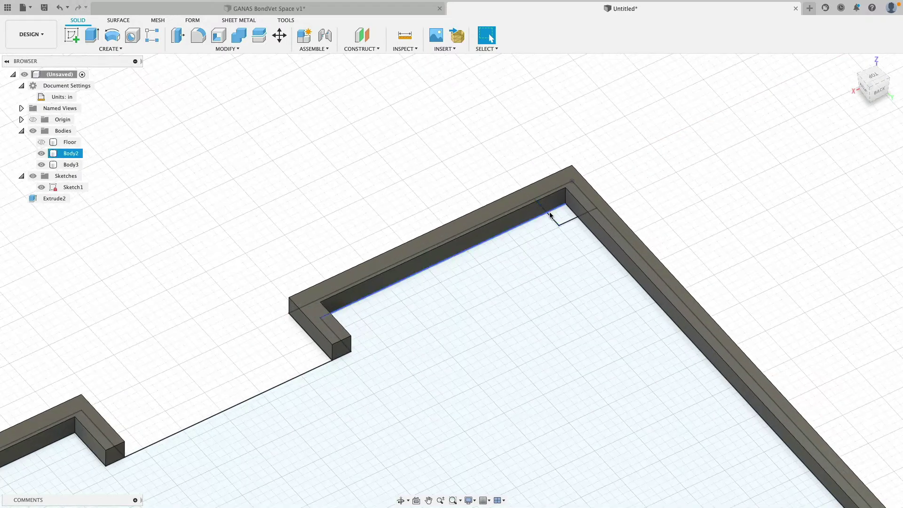
click(42, 154)
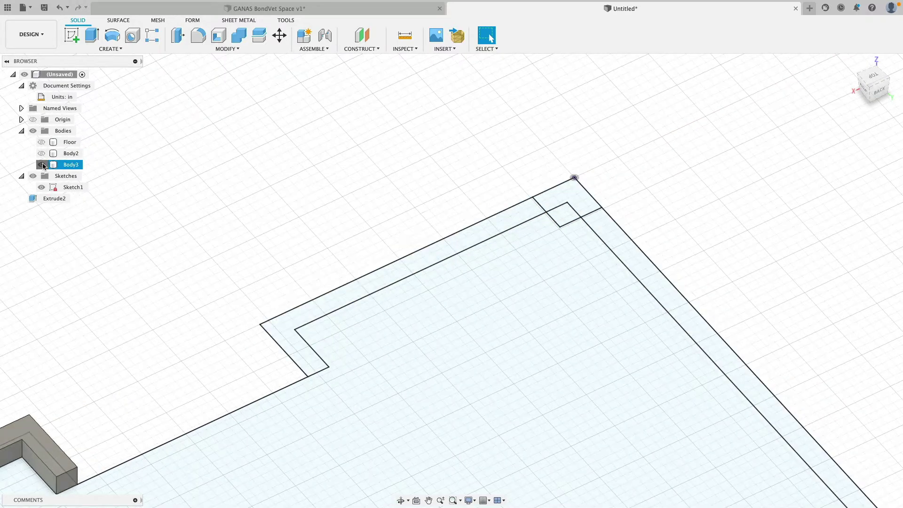
click(42, 164)
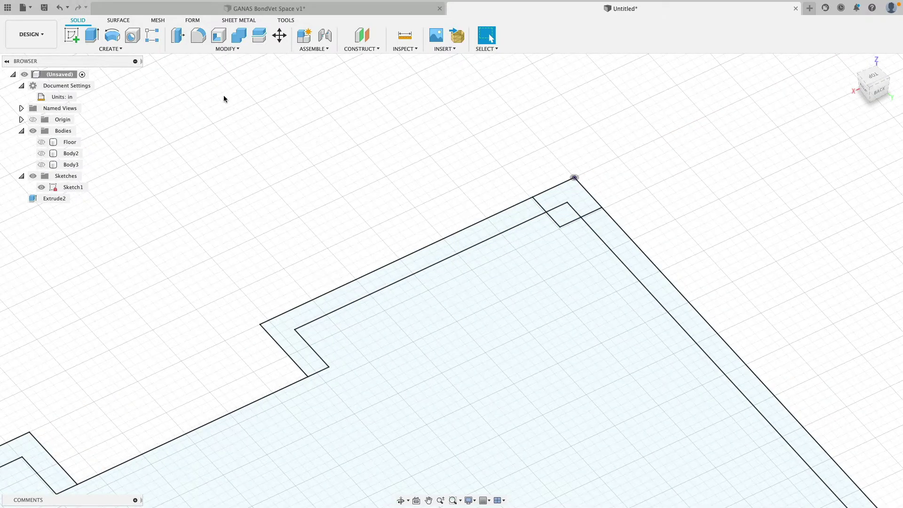
Step: Extrude both profiles of the square corner box at the origin by 12+144 in as a new body
click(92, 37)
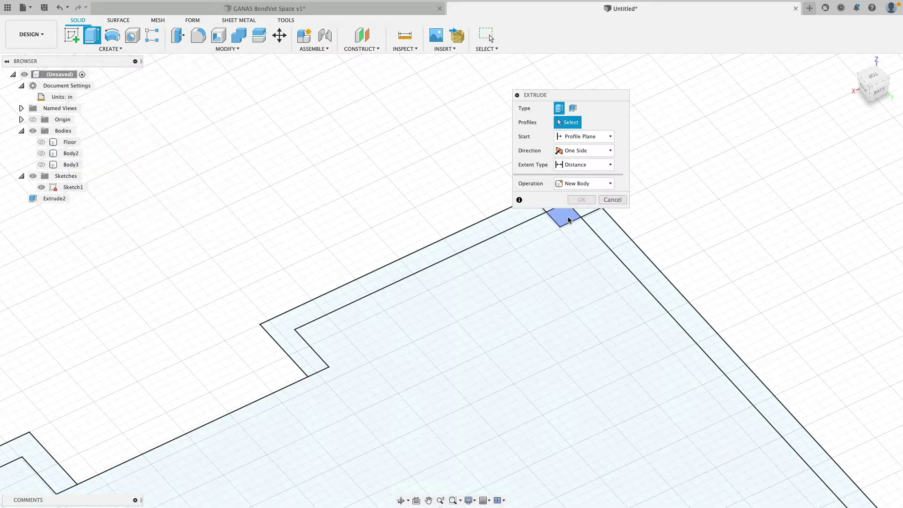
click(560, 214)
drag(585, 95, 751, 95)
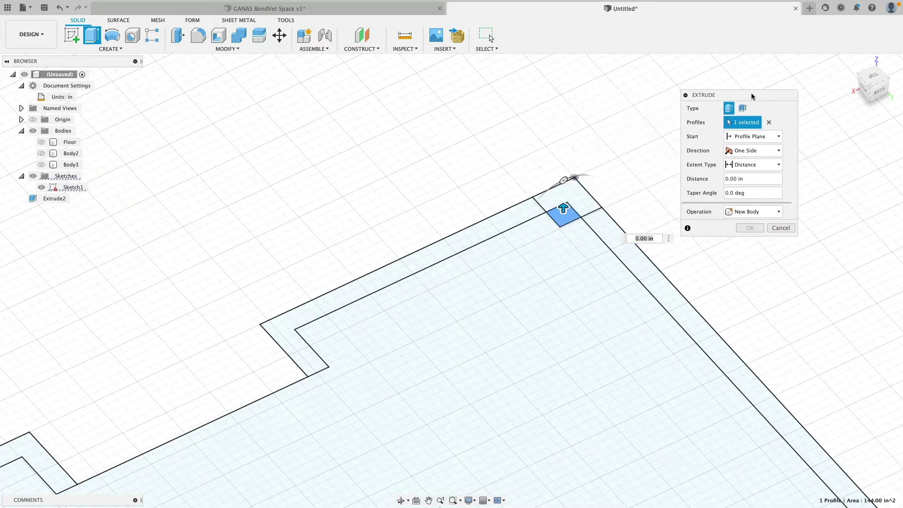
click(586, 194)
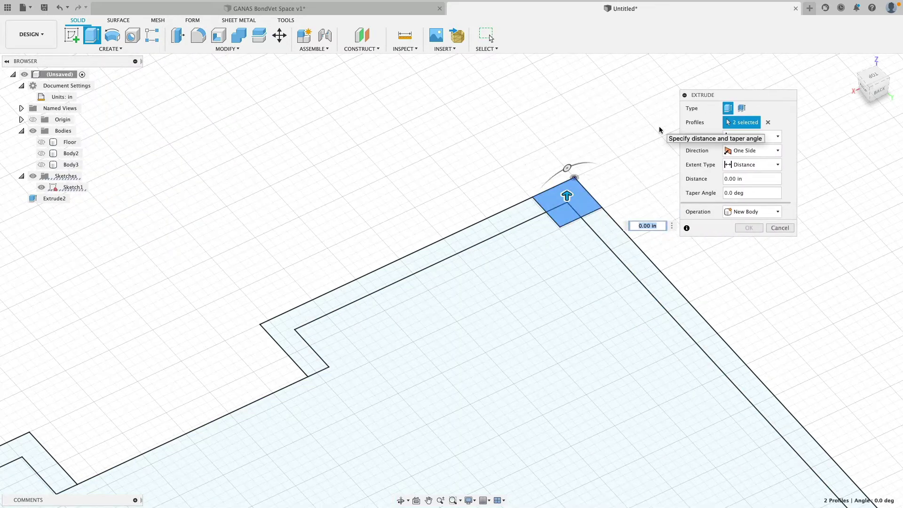
text(12+144)
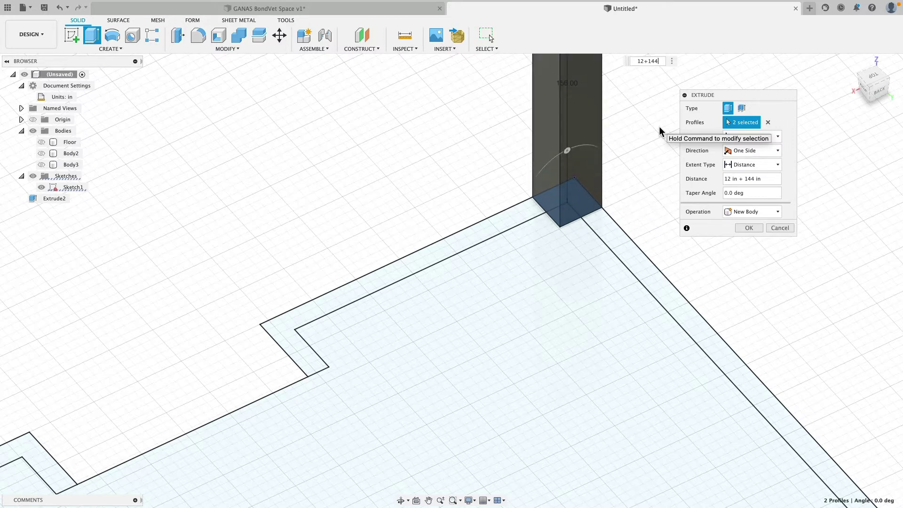
key(Return)
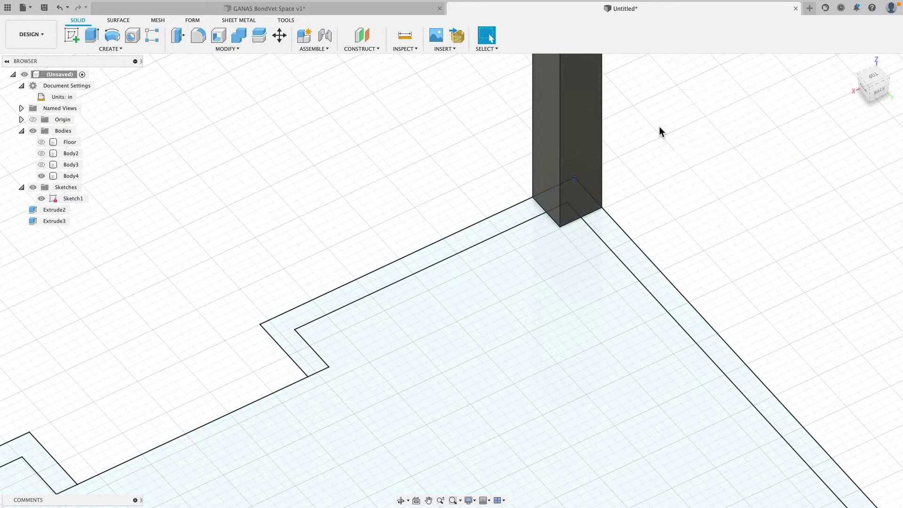
Step: Copy the column body point to point from its base corner to the outer corner at the far end of the 12 in side wall
scroll(629, 225, down, 5)
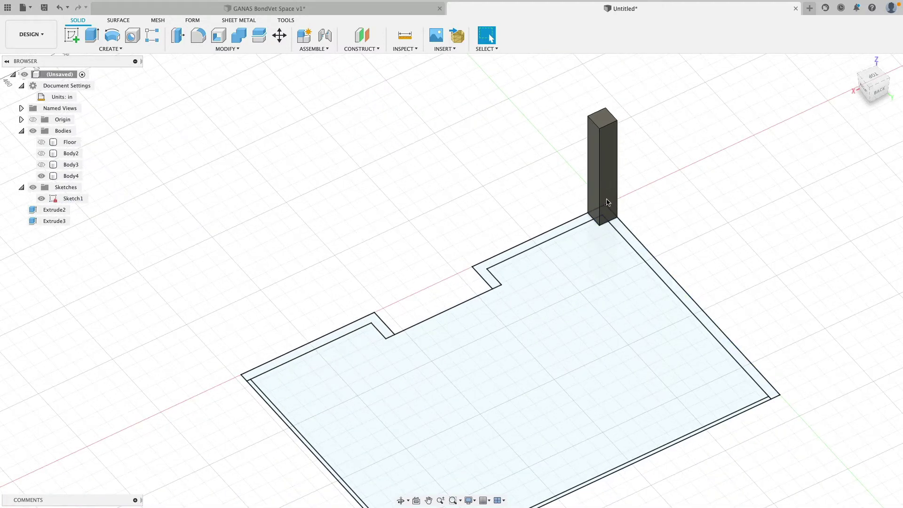
shift+middle_drag(607, 202, 369, 140)
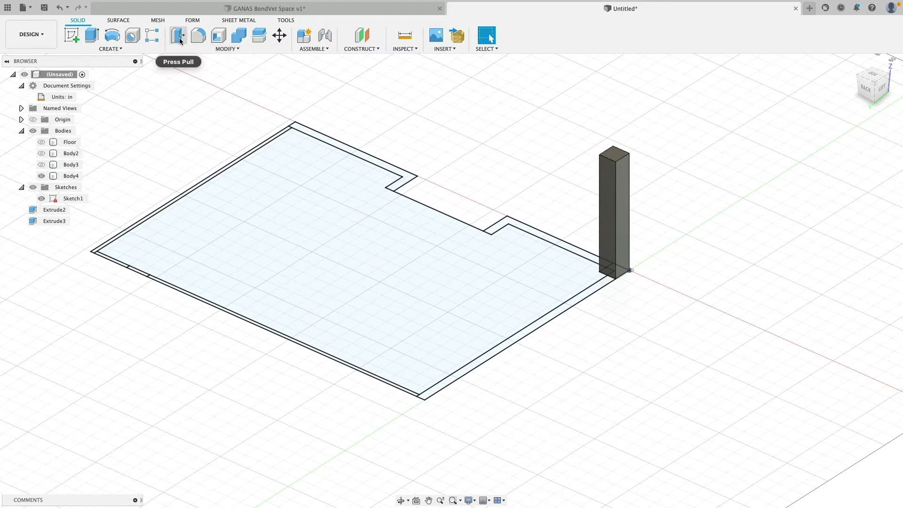
click(280, 36)
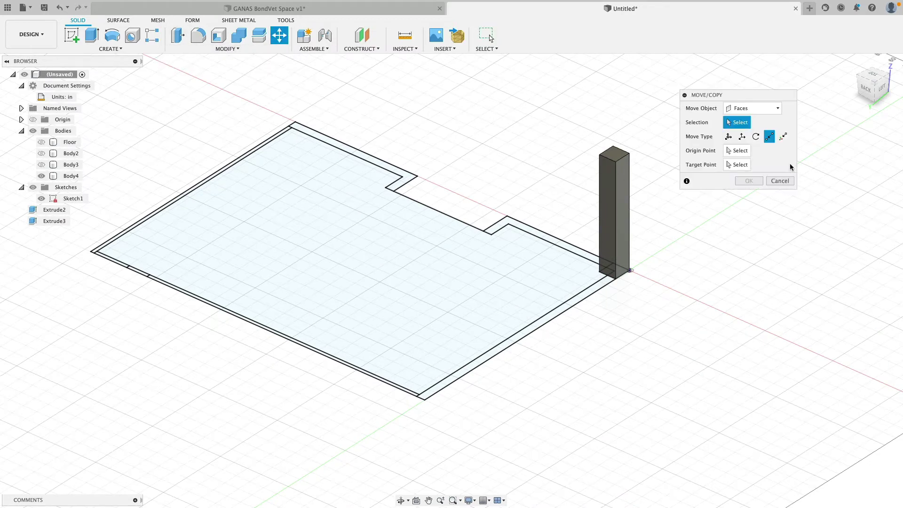
click(753, 108)
click(744, 130)
click(622, 233)
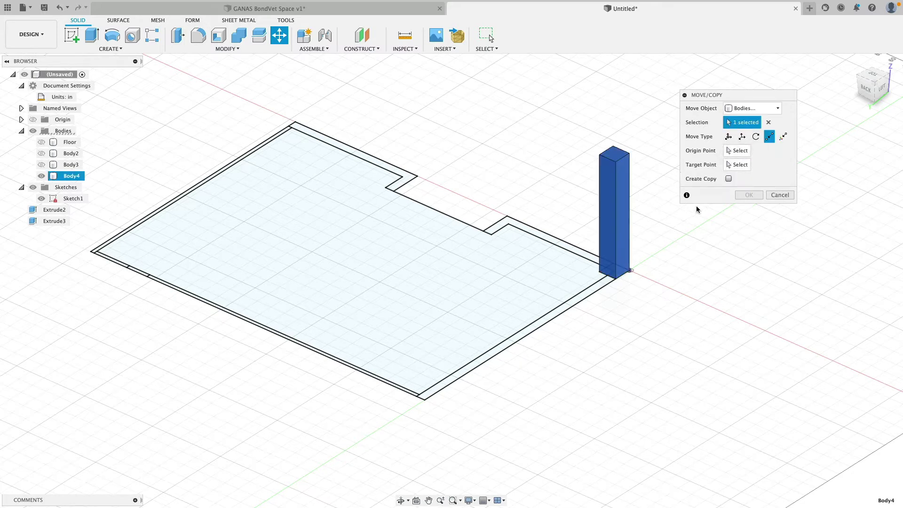
click(729, 179)
click(737, 151)
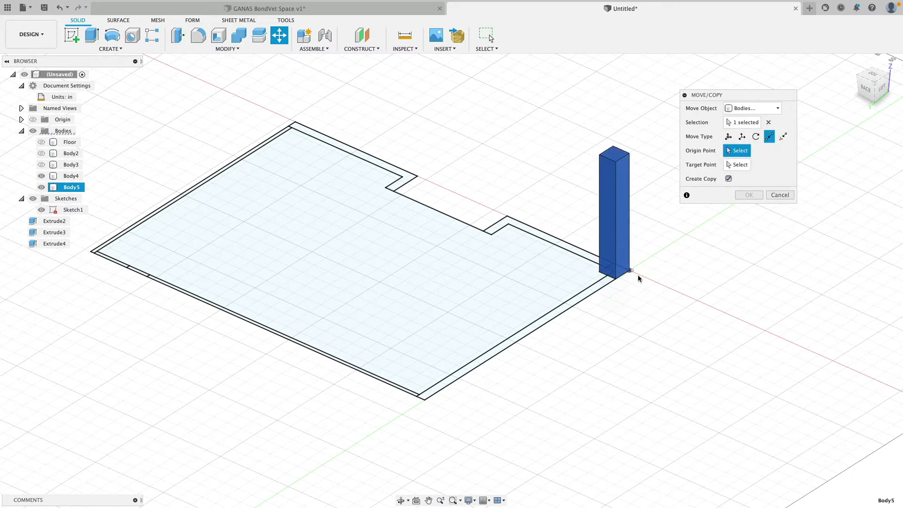
click(614, 278)
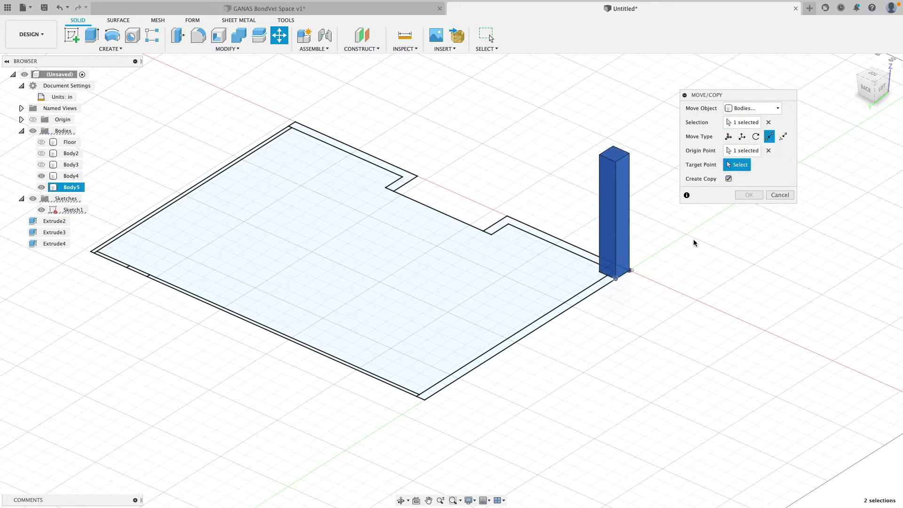
click(426, 400)
shift+middle_drag(751, 359, 613, 304)
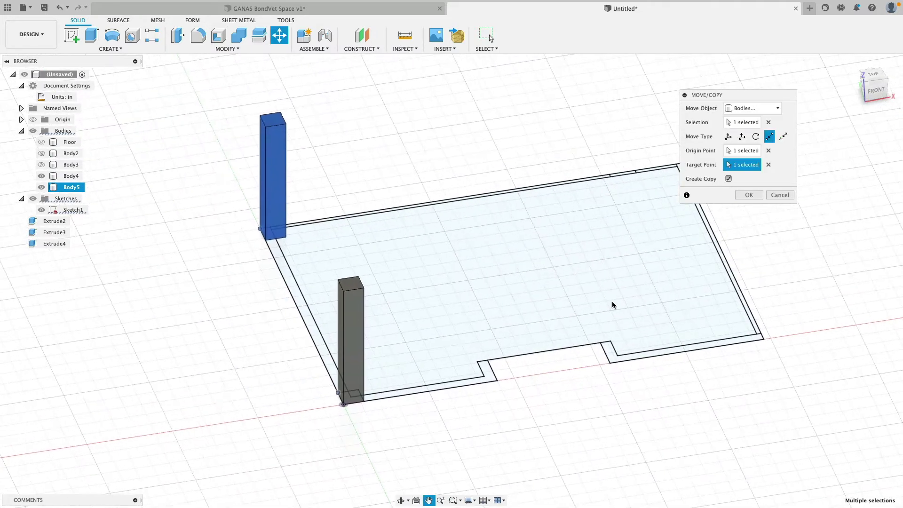
Step: Copy the origin column point to point from its front base corner to the outer corner at the far end of the front wall
right_click(467, 145)
click(480, 117)
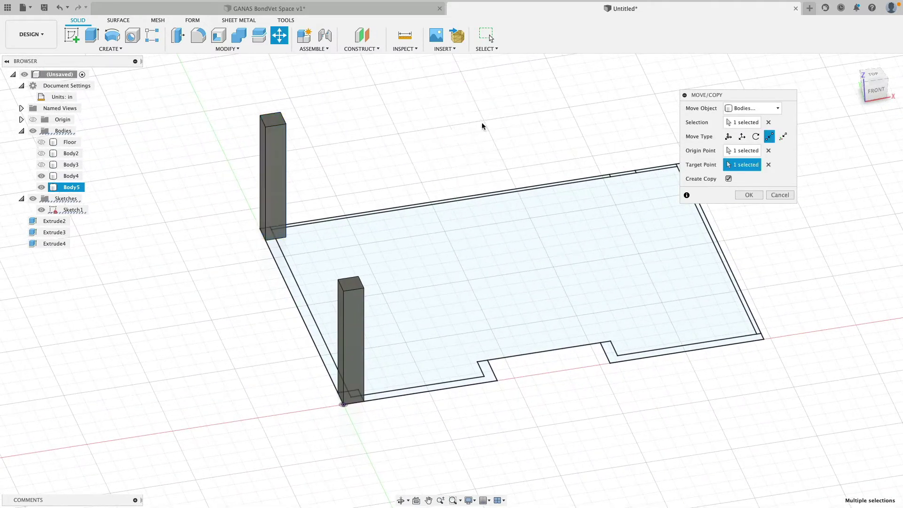
click(761, 111)
click(748, 118)
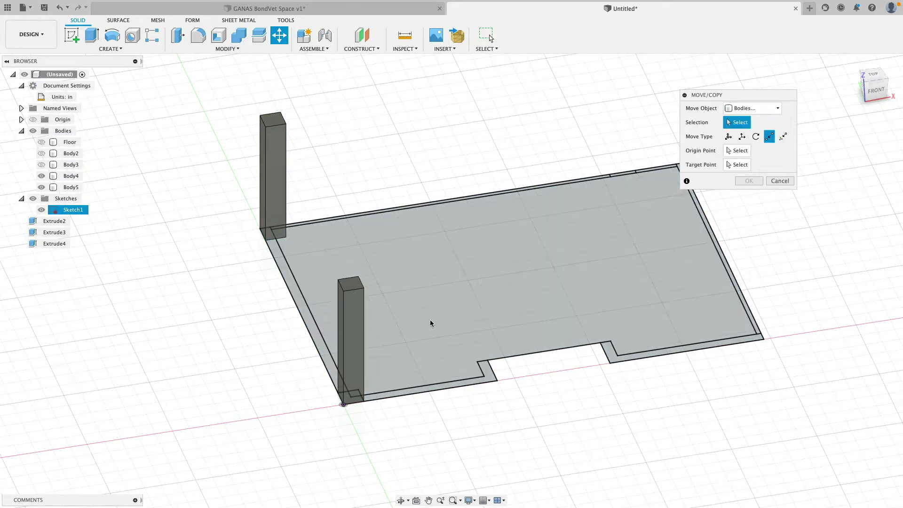
click(353, 325)
click(729, 178)
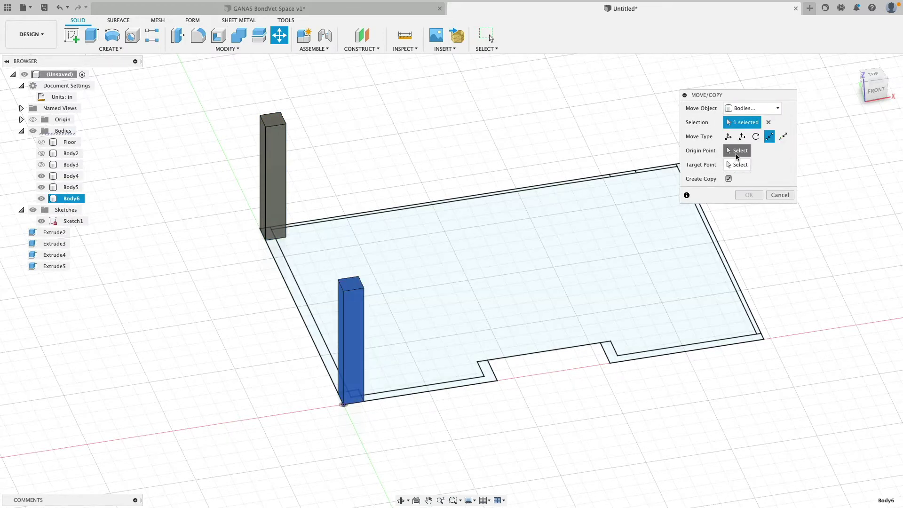
click(363, 402)
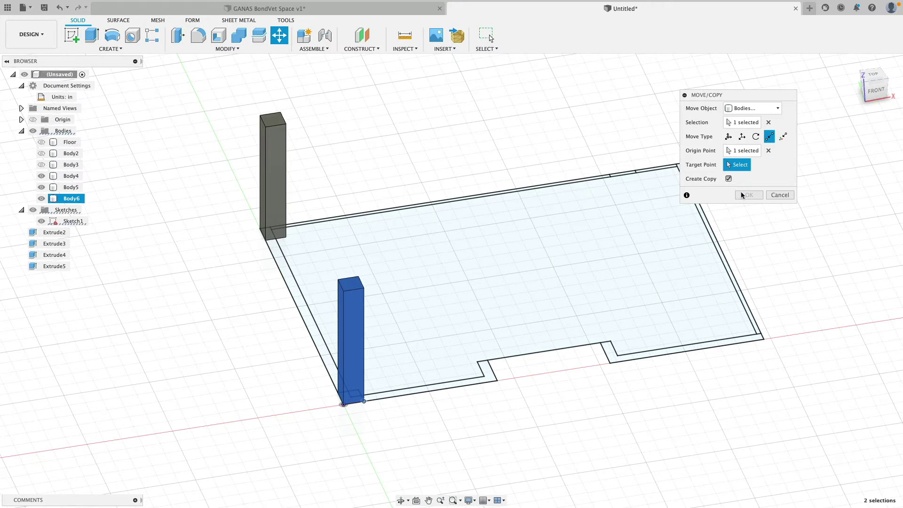
click(764, 339)
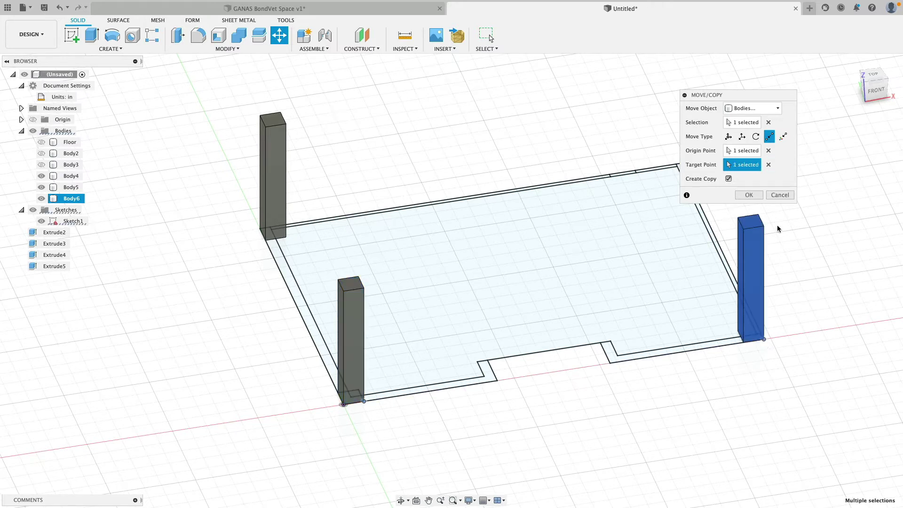
click(756, 195)
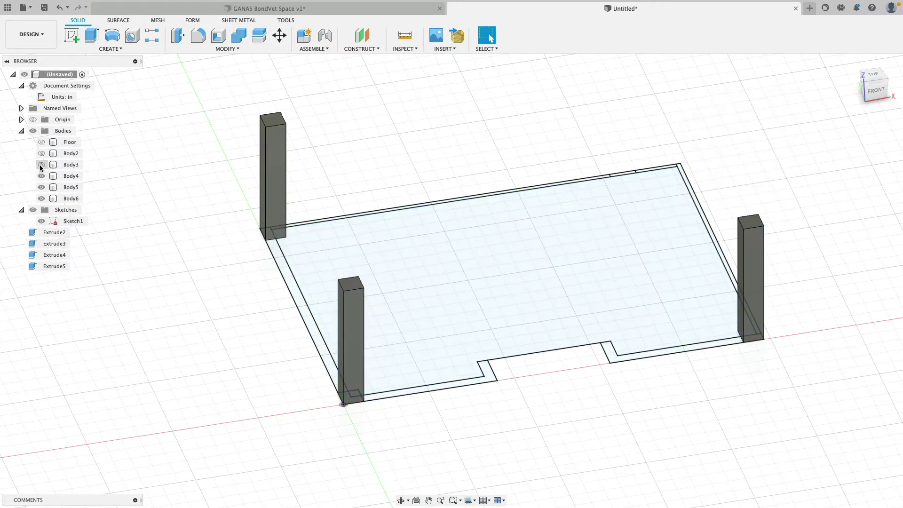
Step: Show both low wall bodies and cut the back column with the L-shaped wall body, keeping the tool body
click(42, 164)
click(42, 153)
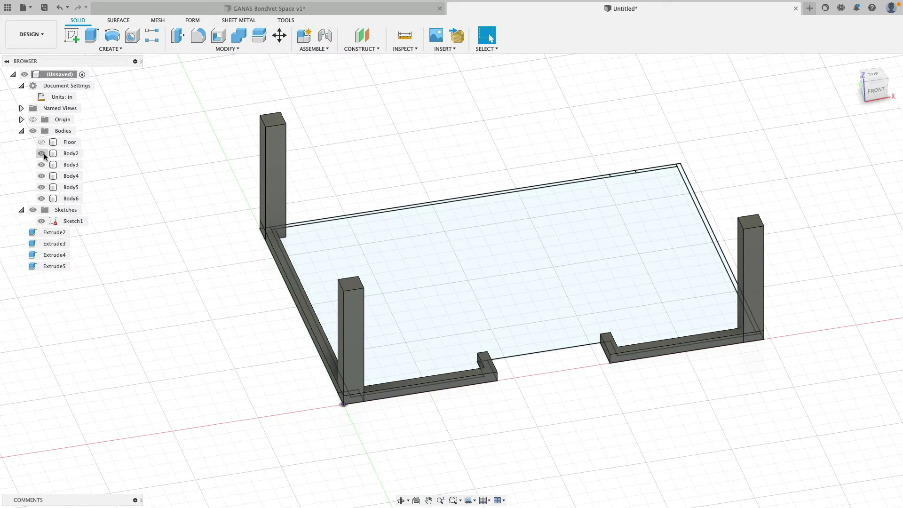
click(239, 35)
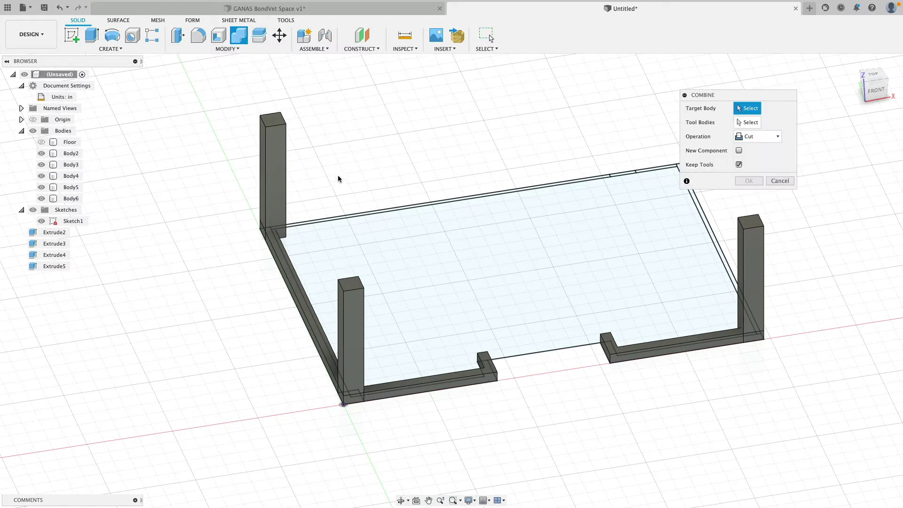
click(274, 188)
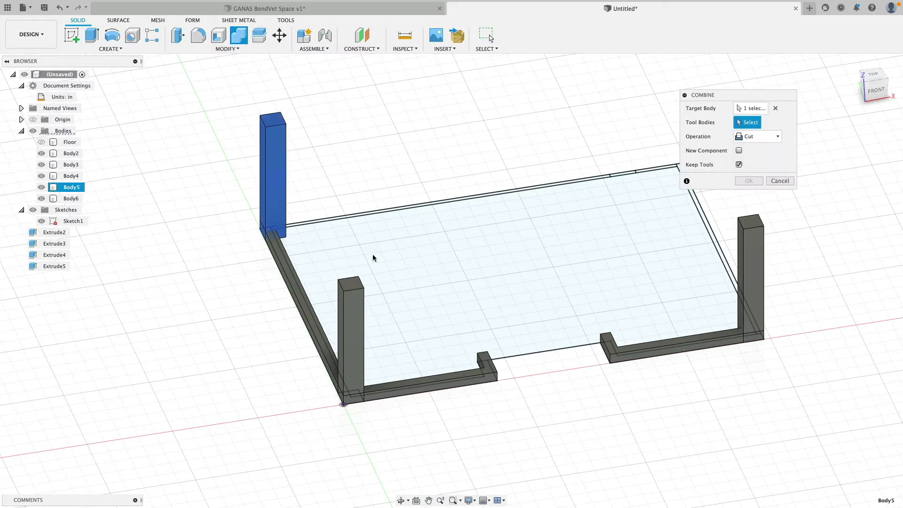
click(305, 308)
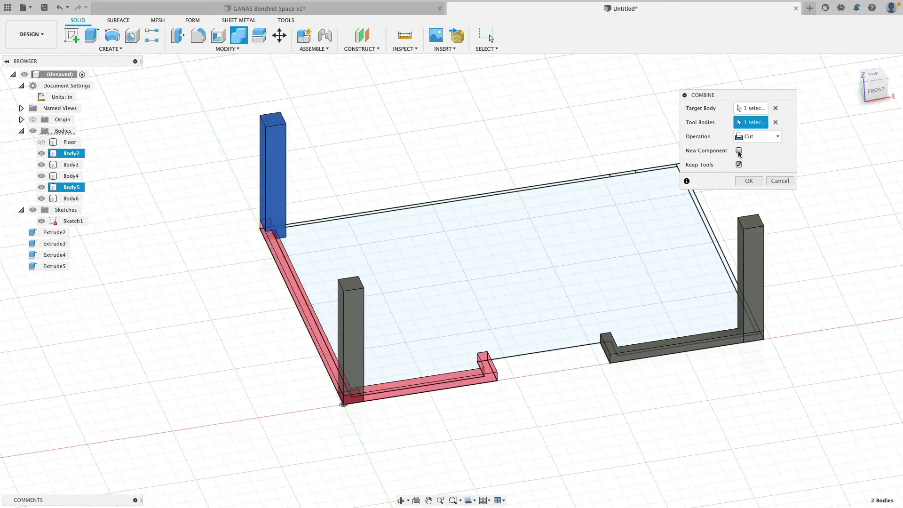
click(749, 181)
Step: Cut the column at the origin with the L-shaped low wall body, keeping the tool body
right_click(369, 128)
click(373, 100)
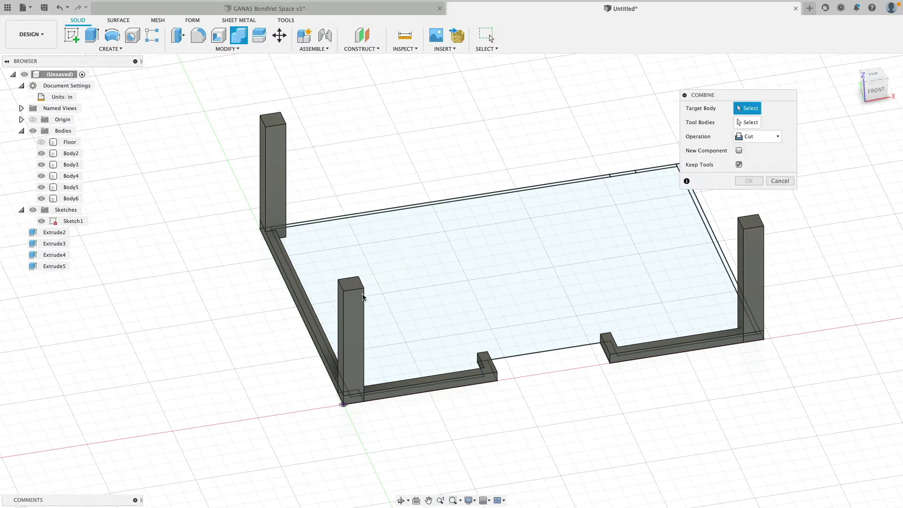
click(350, 330)
click(491, 374)
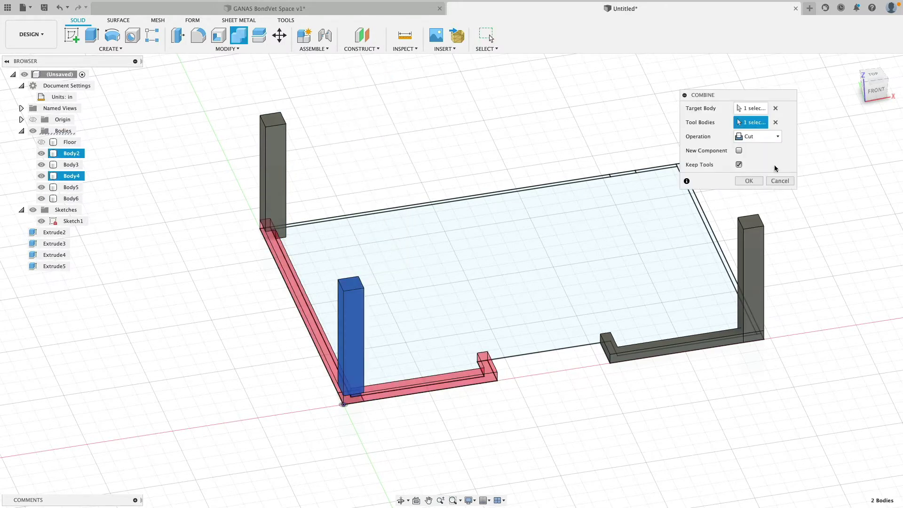
click(748, 181)
Step: Cut the column at the far end of the front wall with the shorter low wall body, keeping the tool body
right_click(793, 210)
click(799, 183)
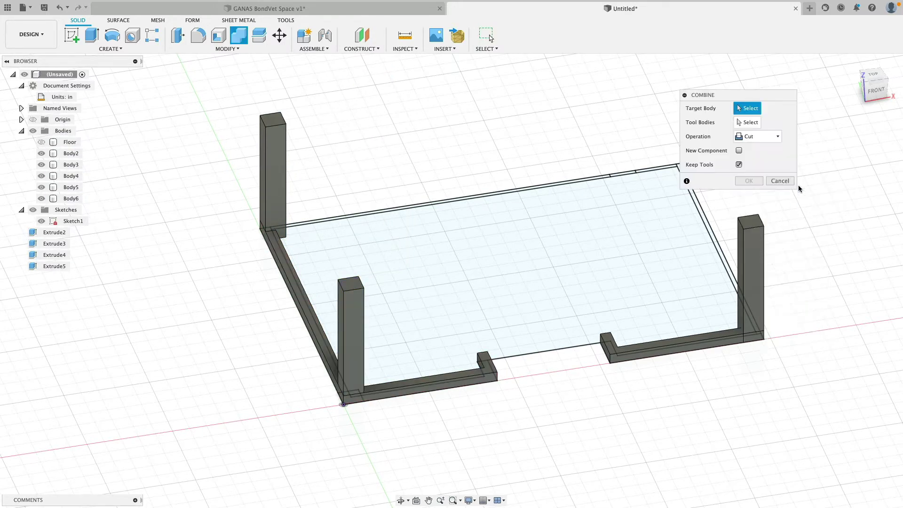
click(749, 294)
click(721, 346)
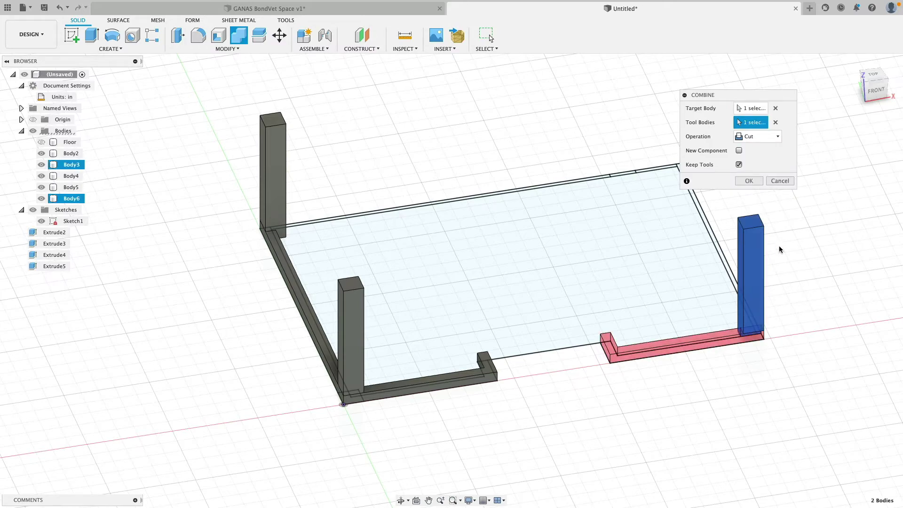
click(749, 181)
Step: Extrude the four thin wall profiles along the two remaining sides, including the door segment, about 147 in as a new body
shift+middle_drag(808, 272, 586, 278)
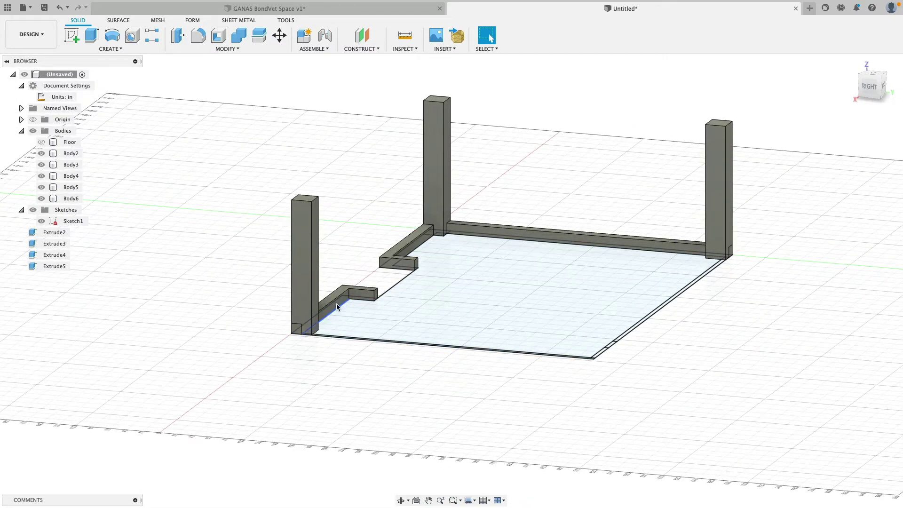
shift+middle_drag(512, 227, 531, 164)
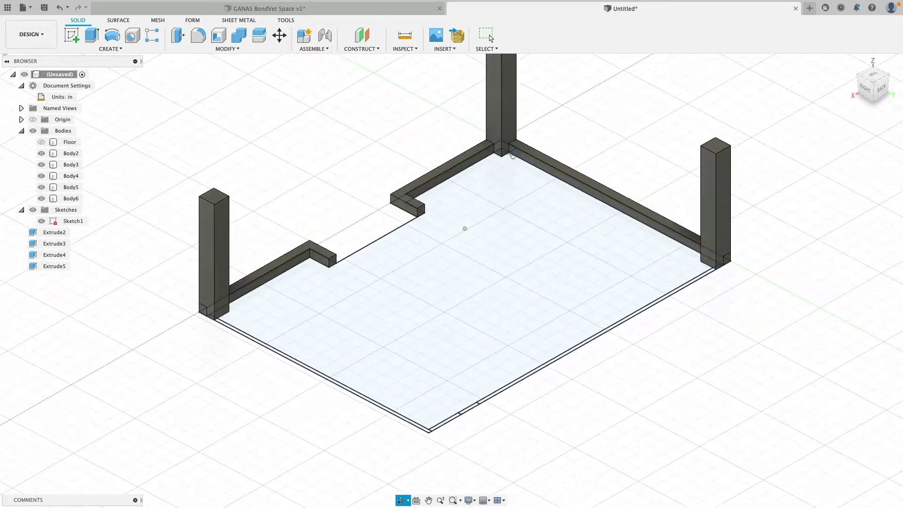
click(91, 36)
scroll(423, 435, up, 5)
click(409, 413)
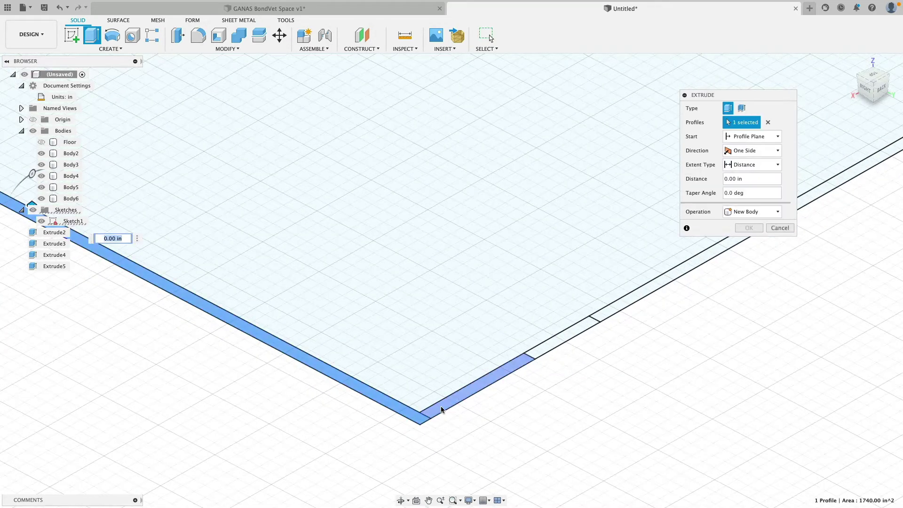
click(442, 406)
click(541, 355)
click(591, 325)
scroll(587, 381, down, 5)
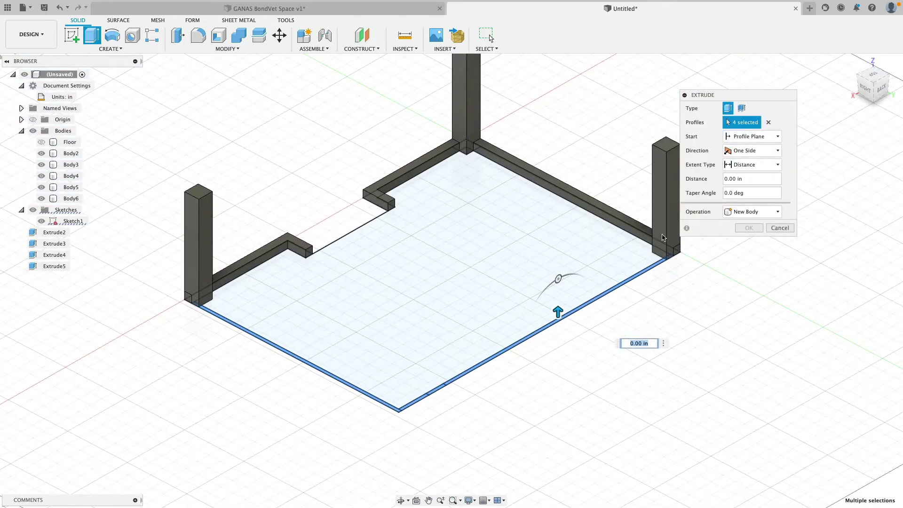
drag(558, 312, 558, 210)
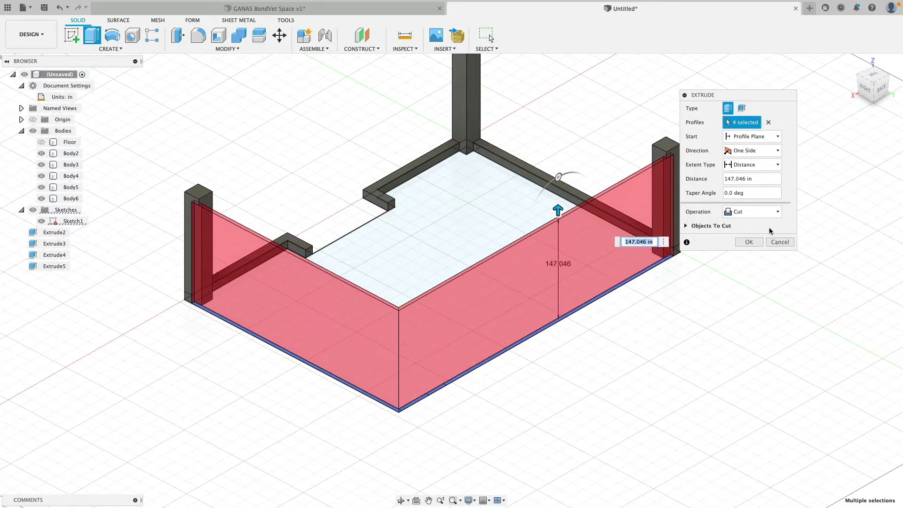
click(752, 211)
click(753, 255)
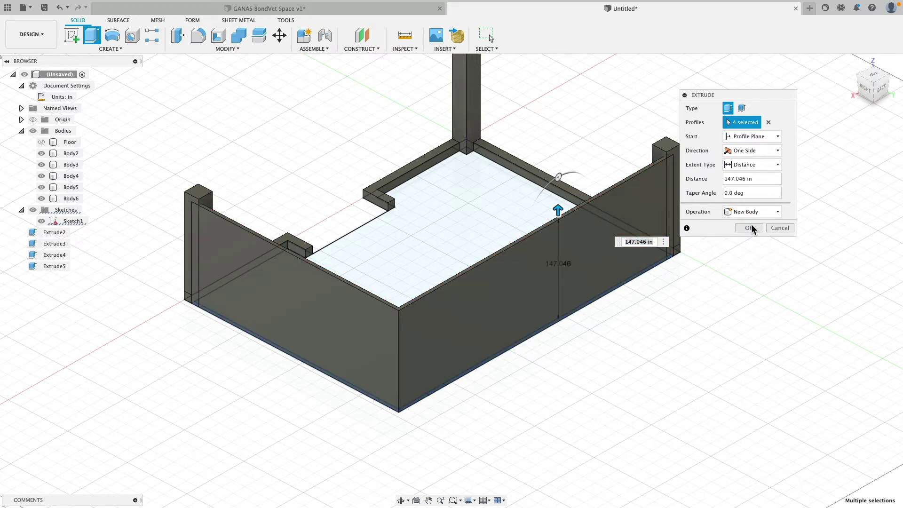
click(749, 227)
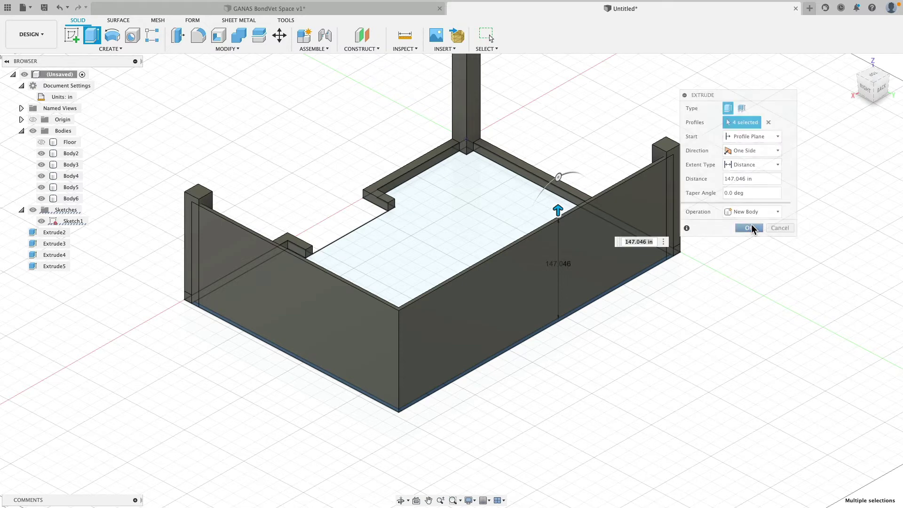
Step: Move the tall wall's top face point to point from its upper end corner to the top corner of the adjoining column
scroll(658, 132, up, 5)
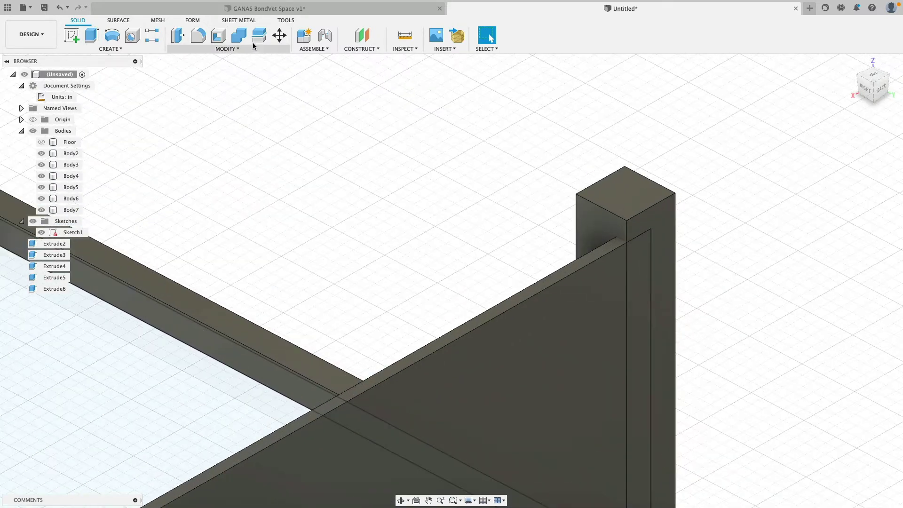
click(280, 35)
click(755, 111)
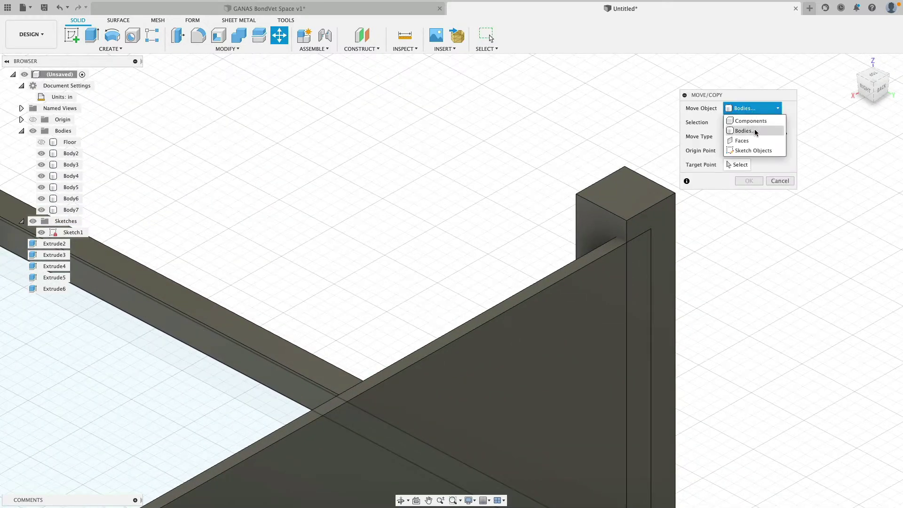
click(753, 136)
click(575, 243)
scroll(478, 192, down, 6)
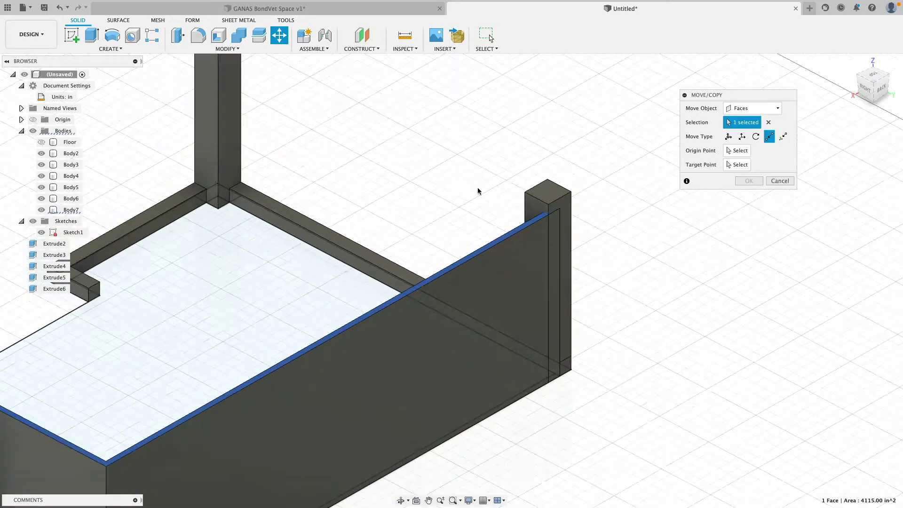
middle_drag(369, 188, 473, 171)
scroll(502, 176, up, 5)
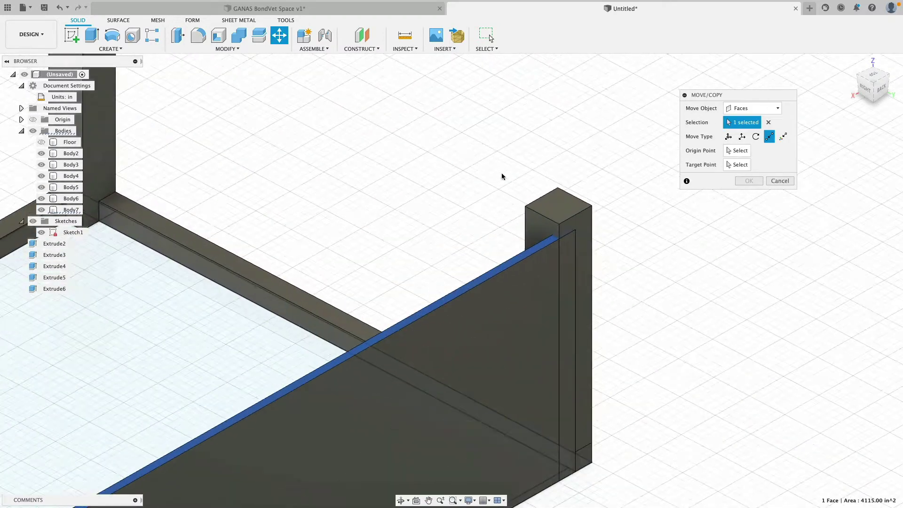
click(739, 151)
scroll(629, 157, up, 3)
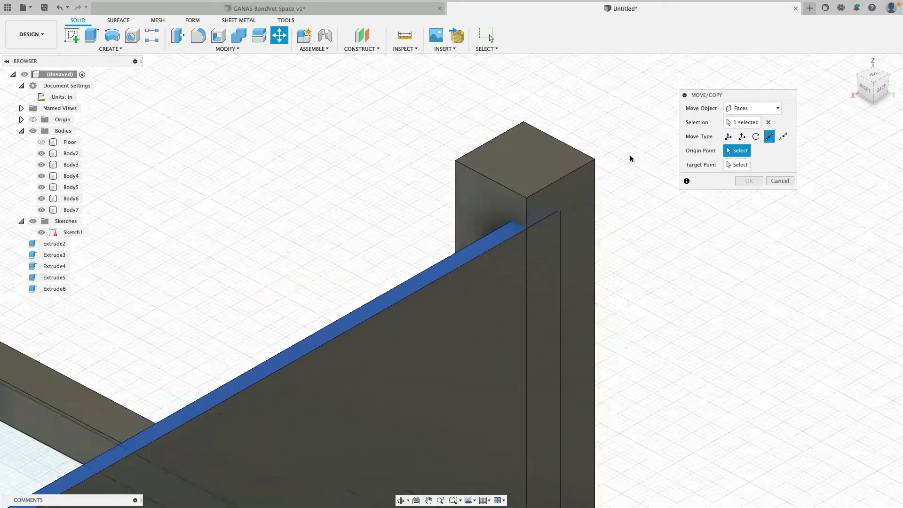
click(545, 222)
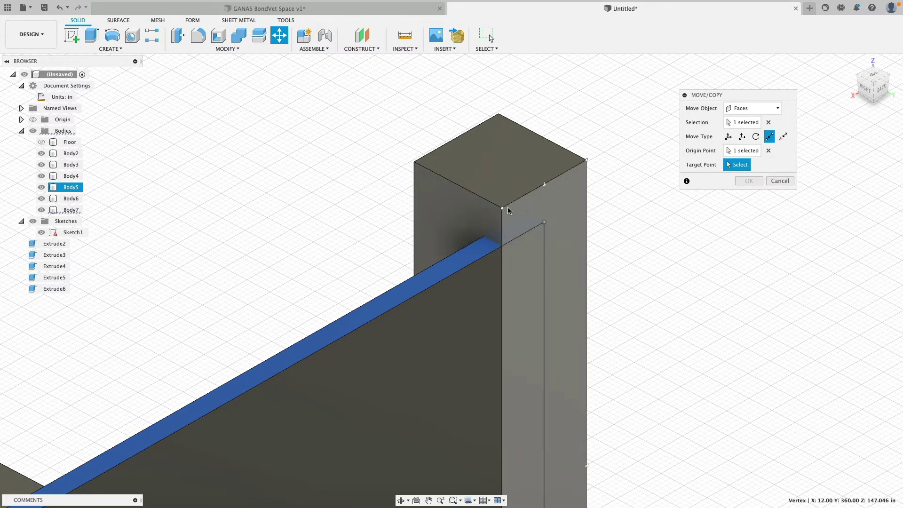
click(501, 206)
scroll(640, 212, down, 3)
click(748, 181)
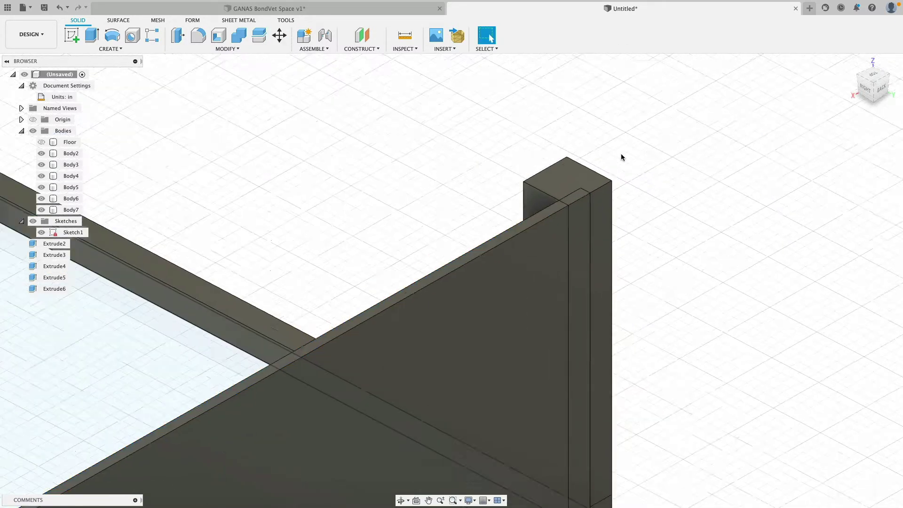
Step: Cut the tall wall body with the two columns at its ends, keeping the tool bodies
scroll(620, 158, down, 5)
middle_drag(419, 152, 472, 133)
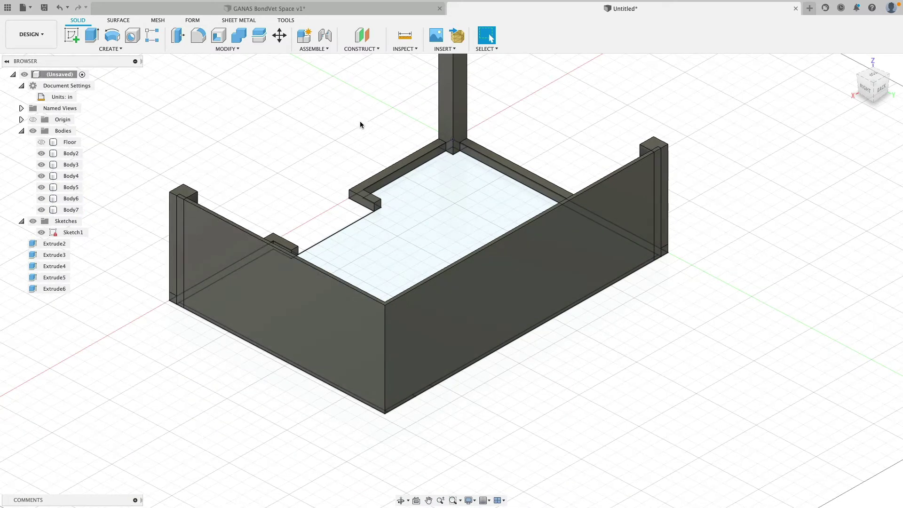
click(239, 36)
click(217, 224)
click(659, 146)
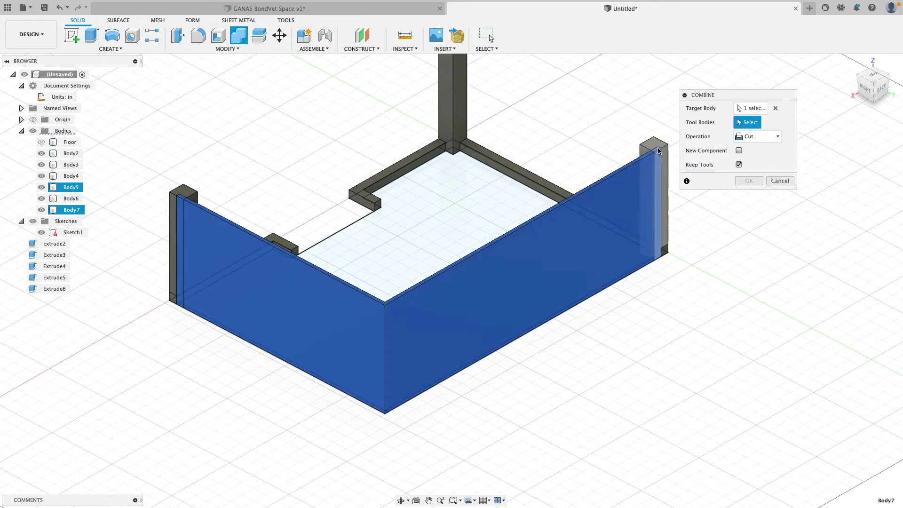
click(188, 187)
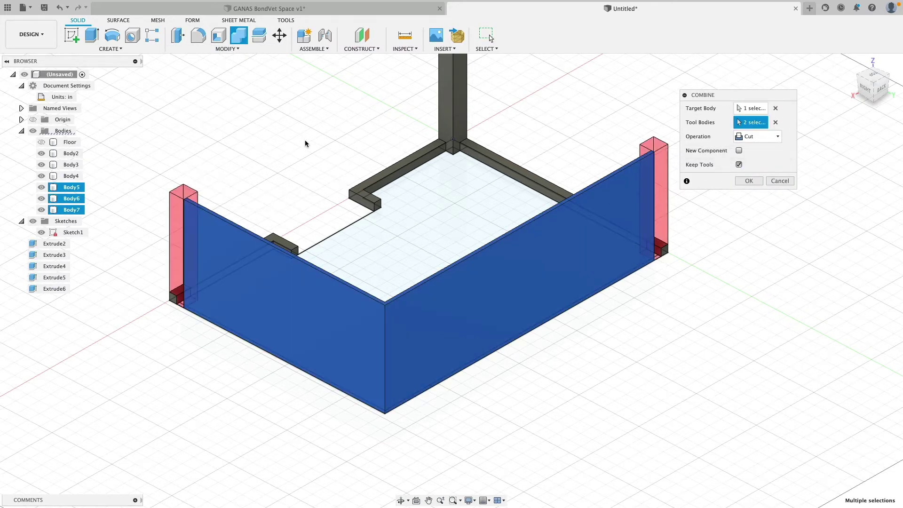
click(749, 181)
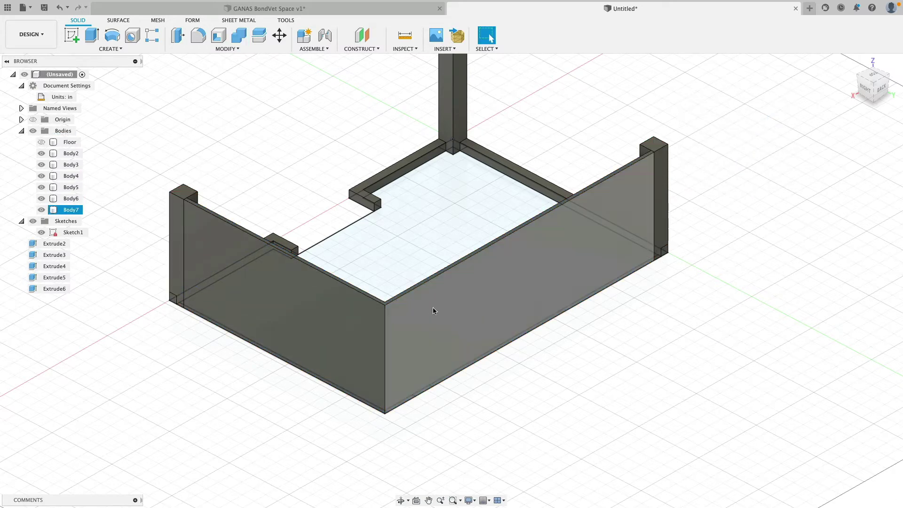
Step: Cut a doorway 80 in high through the tall back wall by extruding the short door profile in the floor plan sketch
shift+middle_drag(541, 361, 480, 314)
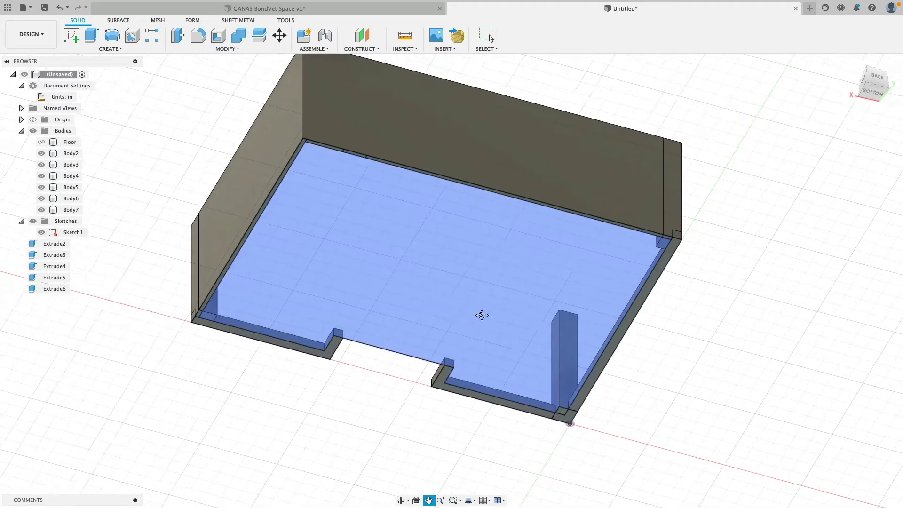
scroll(476, 228, up, 5)
scroll(565, 133, up, 3)
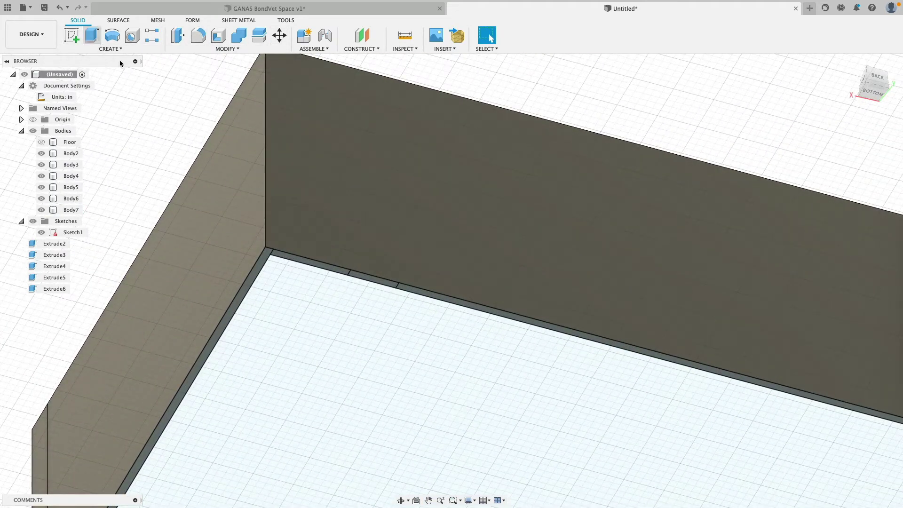
click(92, 35)
click(378, 281)
drag(374, 269, 373, 225)
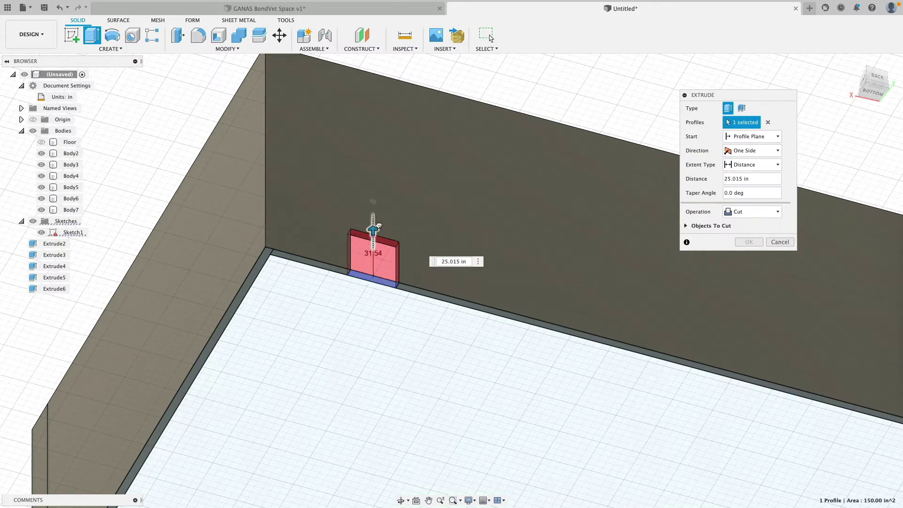
text(80)
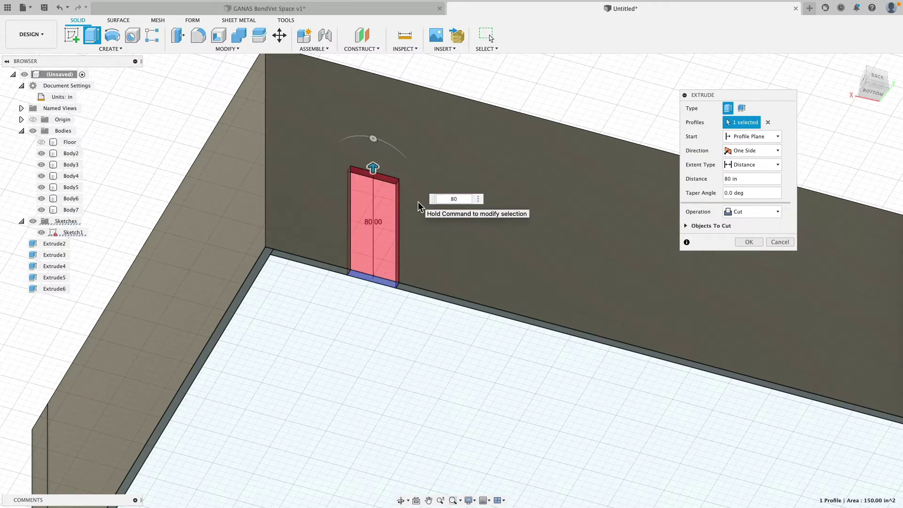
key(Return)
Step: Fillet the two upper corner edges of the doorway to form an arched top
shift+middle_drag(444, 205, 466, 202)
key(Escape)
click(198, 35)
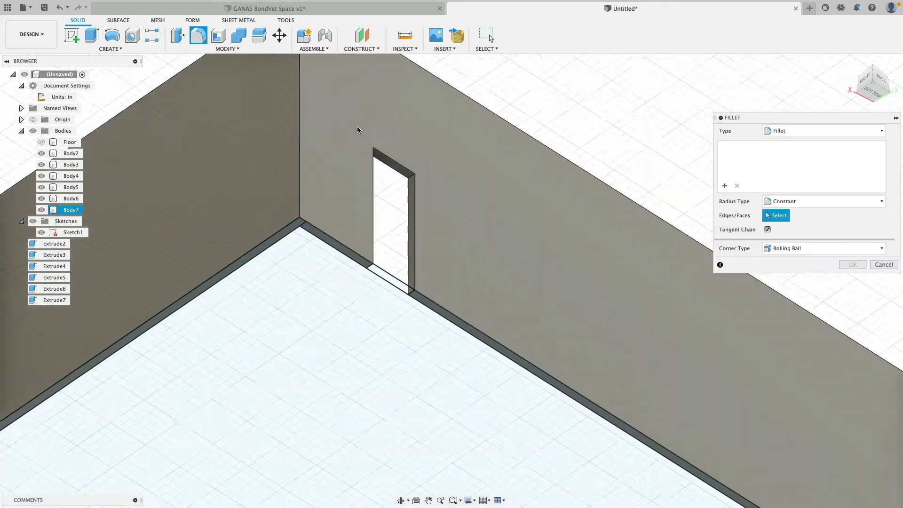
scroll(366, 158, up, 3)
click(443, 206)
shift+middle_drag(408, 223, 485, 221)
click(484, 221)
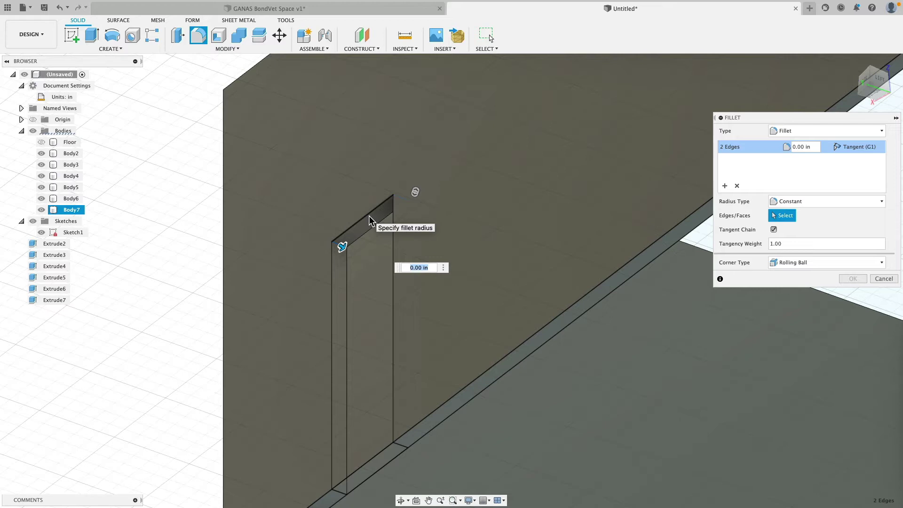
text(18)
key(Return)
Step: Show the floor body and hide the floor plan sketch
mouse_move(369, 216)
shift+middle_down()
mouse_move(397, 256)
mouse_move(423, 218)
mouse_move(408, 257)
mouse_move(366, 250)
mouse_move(547, 262)
mouse_move(555, 272)
mouse_move(329, 212)
shift+middle_up()
click(42, 142)
scroll(262, 395, down, 3)
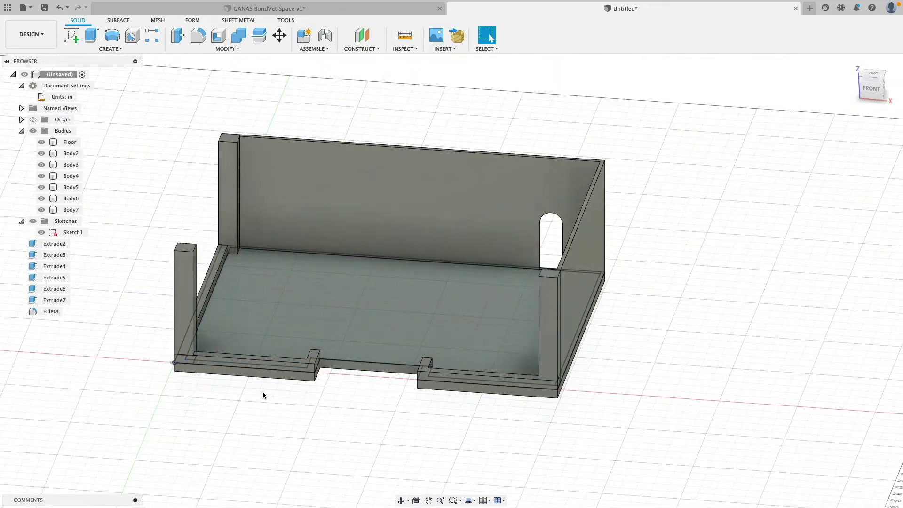
mouse_move(274, 439)
shift+middle_down()
mouse_move(353, 429)
mouse_move(302, 422)
shift+middle_up()
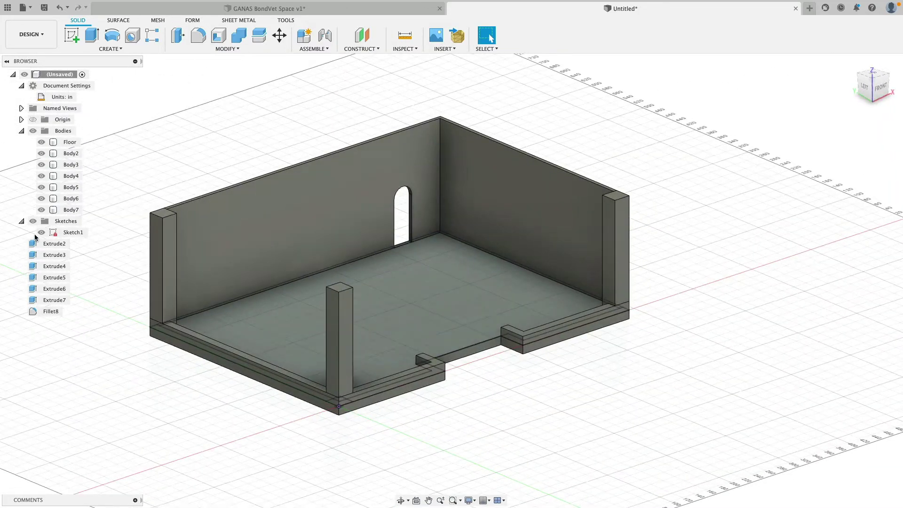
click(41, 233)
shift+middle_drag(611, 249, 409, 193)
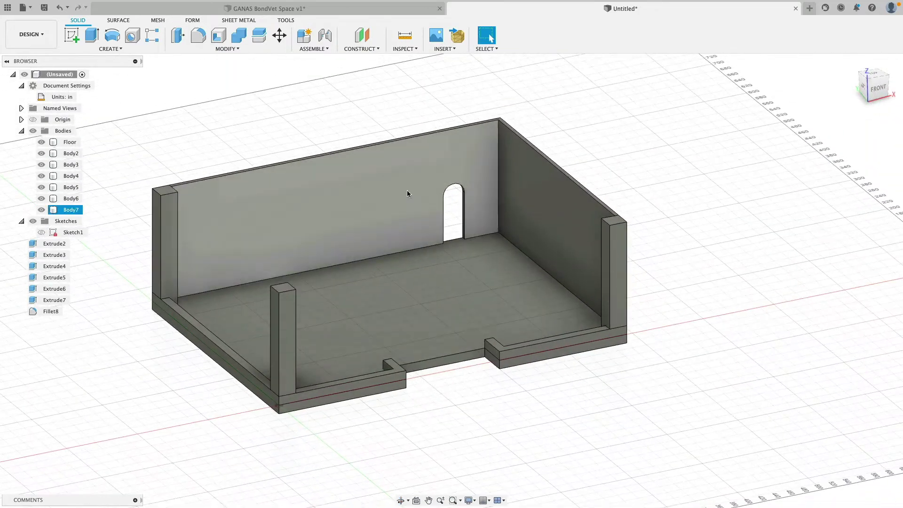
Step: Dissolve all the extrude features and the fillet feature listed in the browser, from Extrude2 to Fillet8
click(52, 243)
shift+click(50, 312)
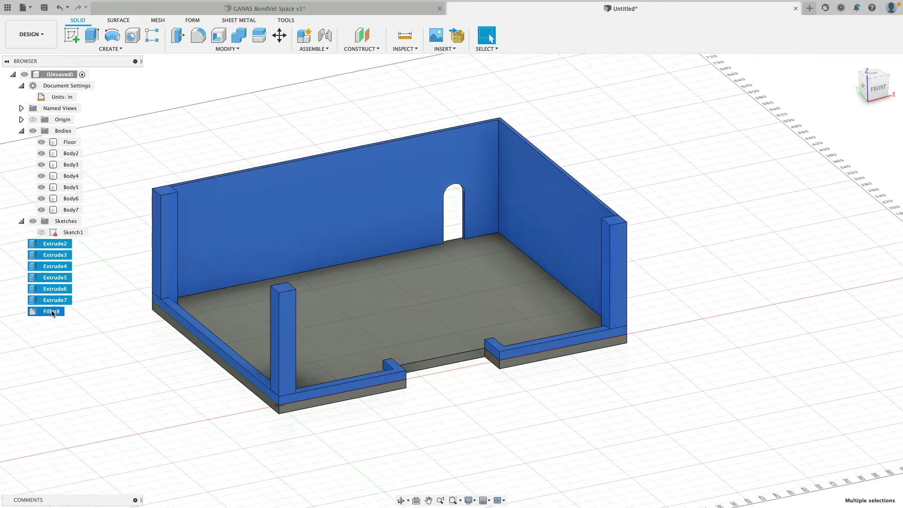
right_click(52, 312)
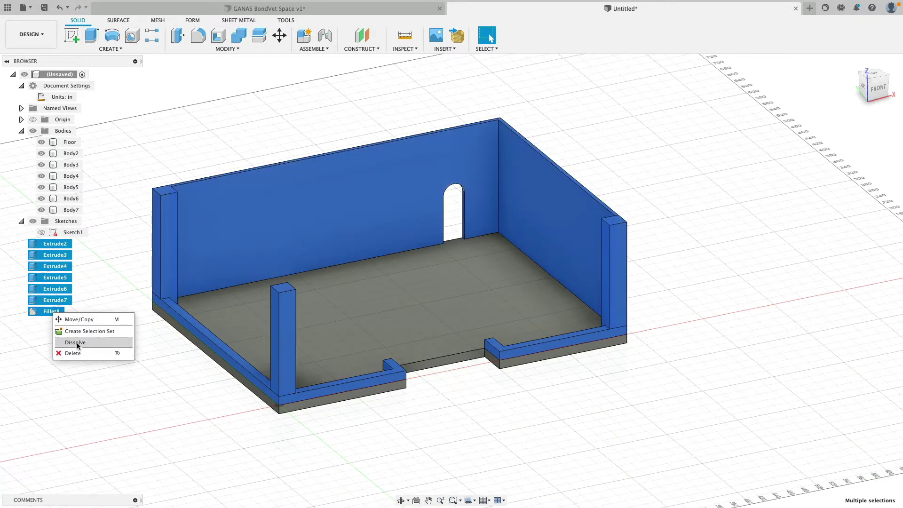
click(78, 343)
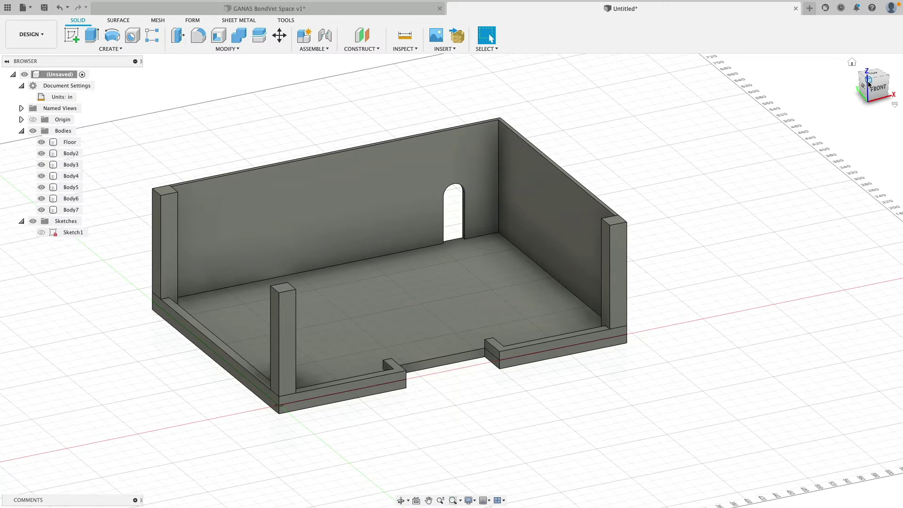
Step: Collect all bodies from Floor to Body7 in a new body group named Walls
right_click(61, 134)
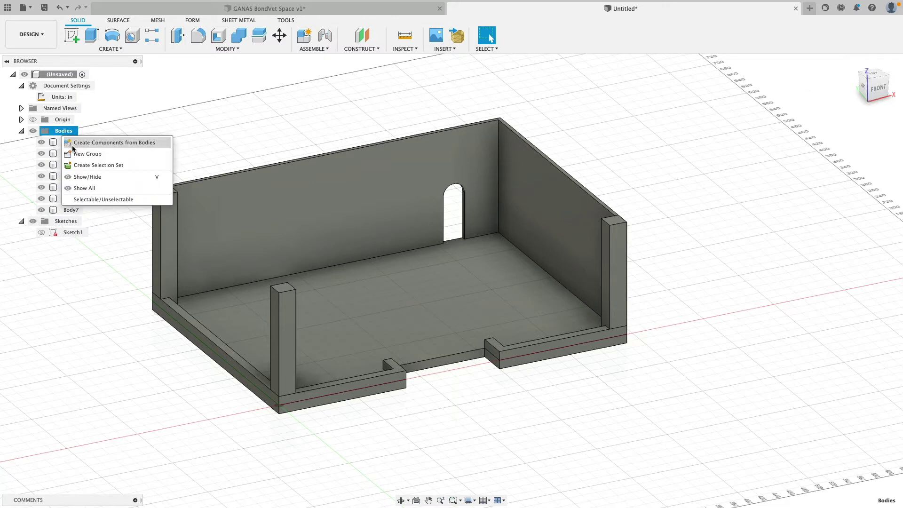
click(82, 151)
click(71, 154)
shift+click(71, 221)
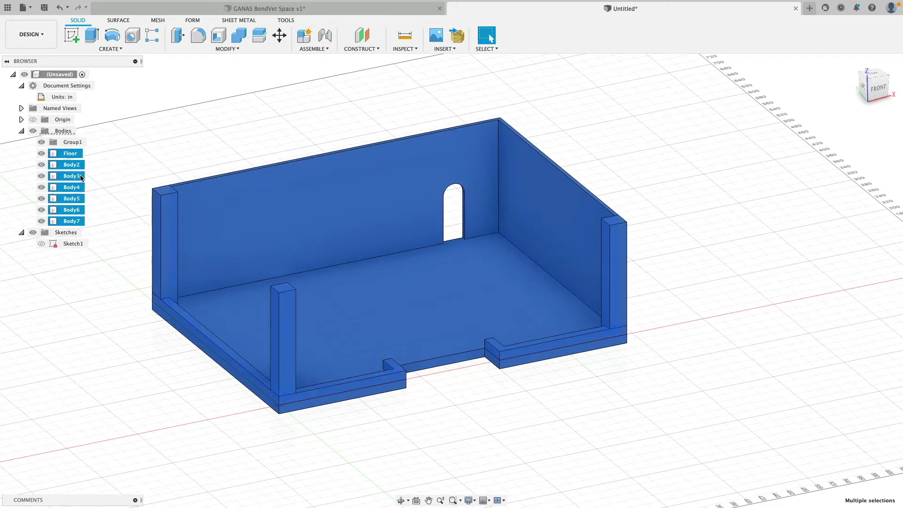
drag(71, 165, 78, 143)
double_click(80, 144)
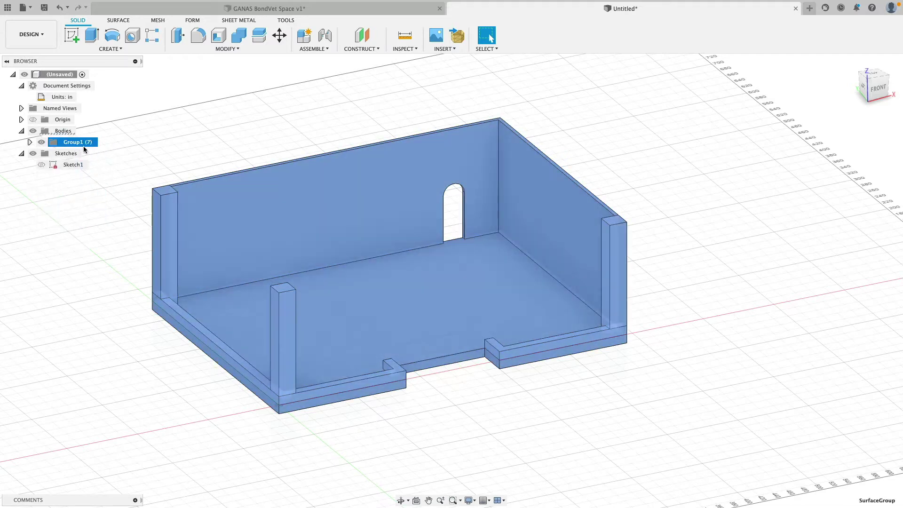
text(Walls)
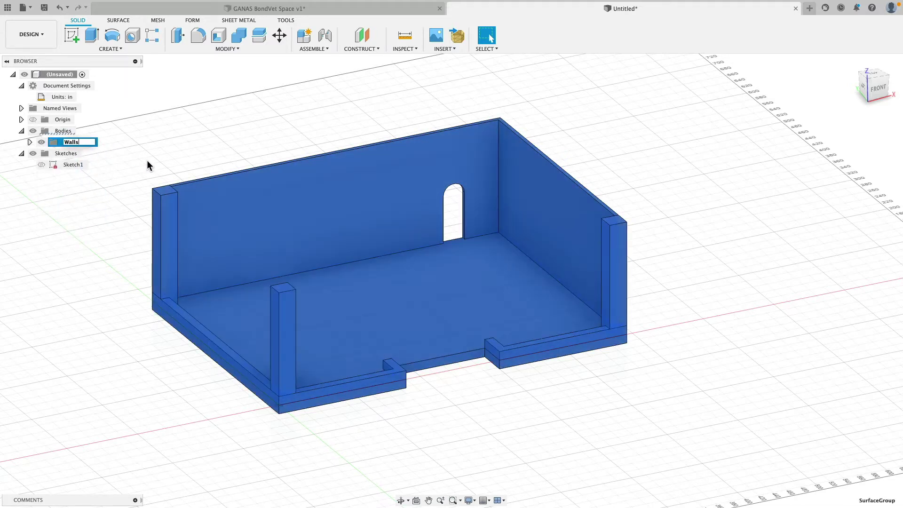
key(Return)
click(240, 144)
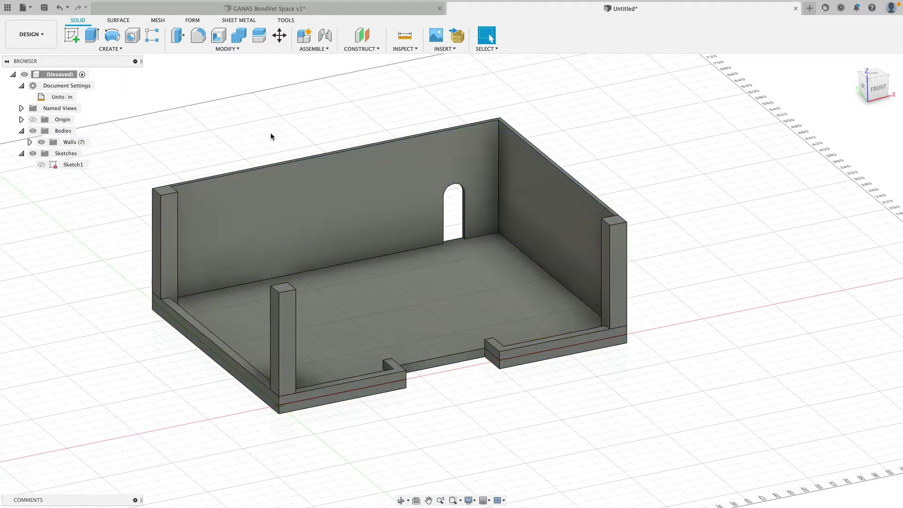
shift+middle_drag(228, 131, 396, 132)
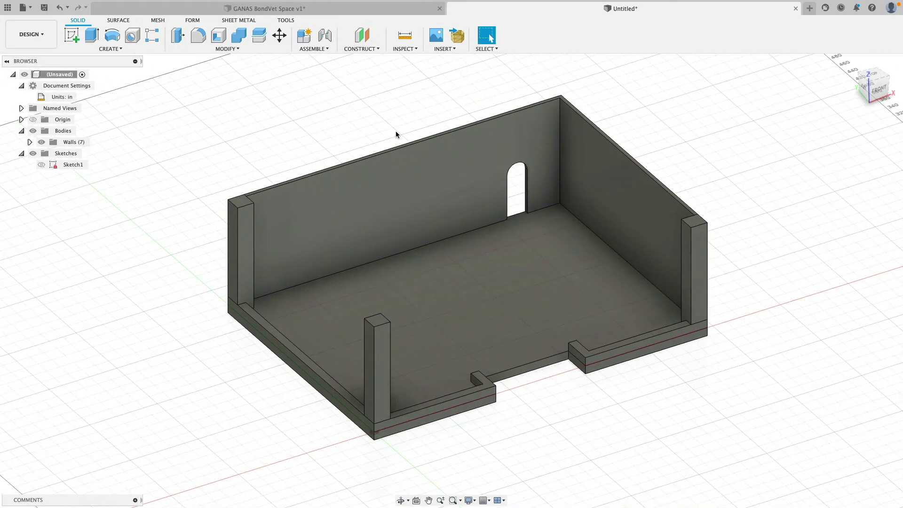
Step: Switch to the GANAS BondVet Space design and measure the distance between the two corner columns across the short curtain wall
key(ctrl+Tab)
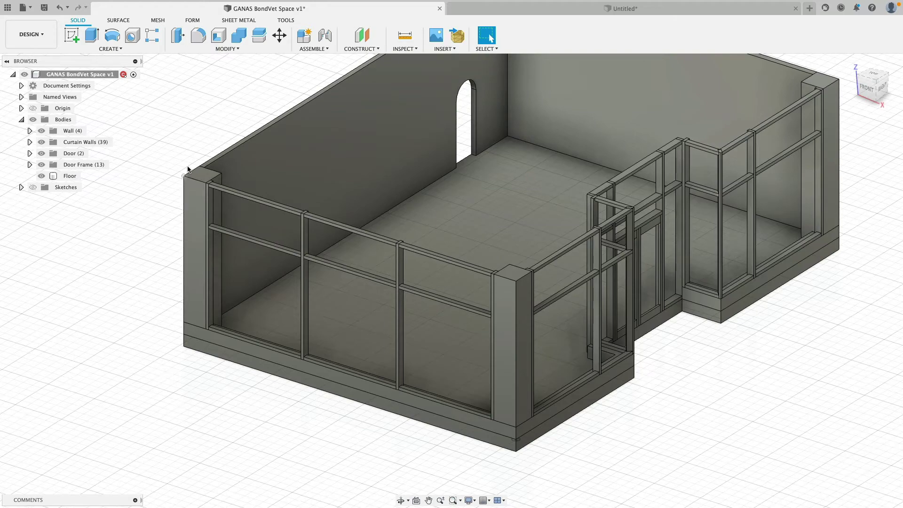
scroll(188, 160, up, 4)
scroll(238, 183, down, 5)
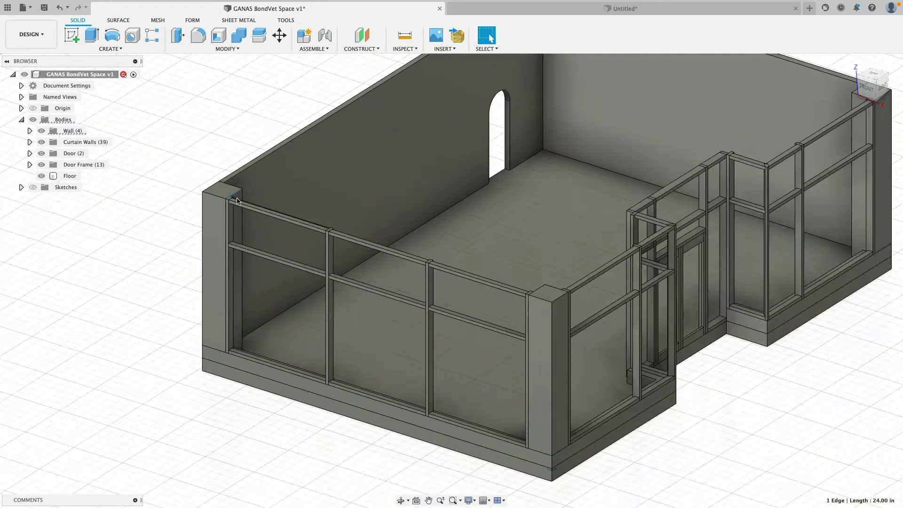
shift+middle_drag(237, 188, 863, 390)
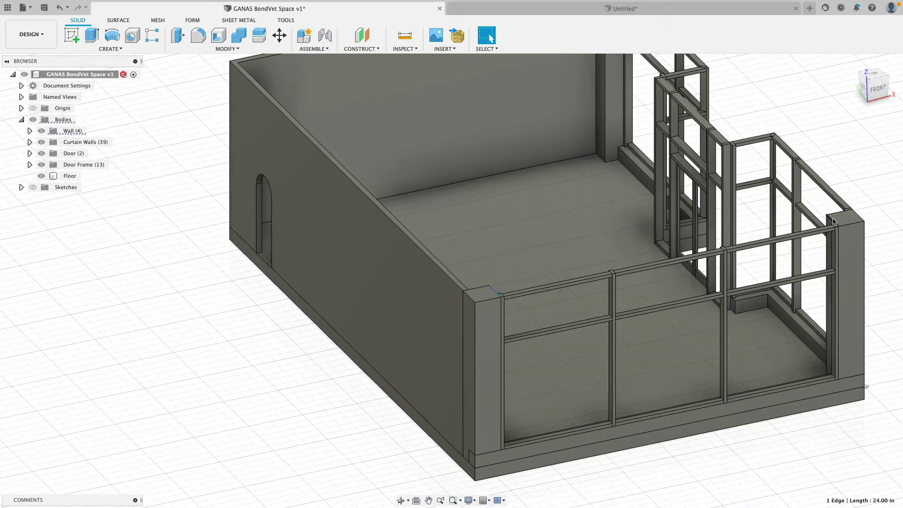
shift+click(829, 221)
middle_drag(829, 221, 507, 227)
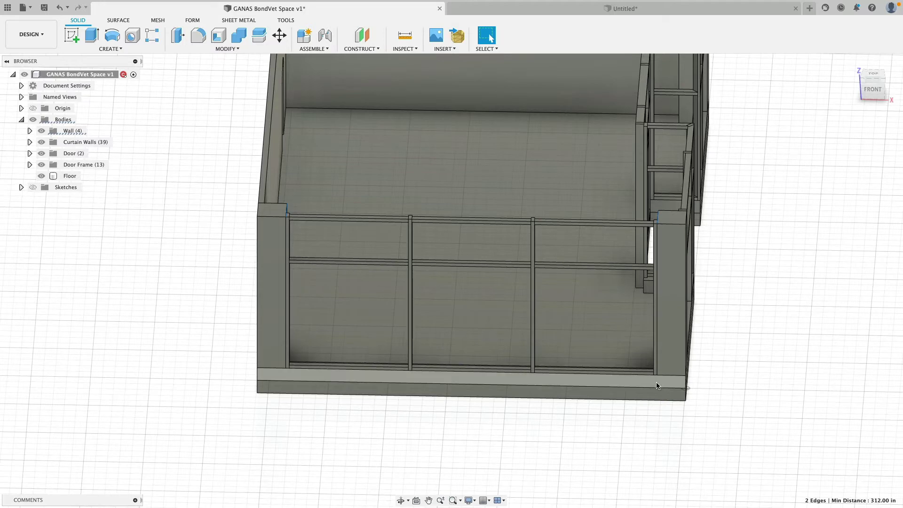
click(485, 455)
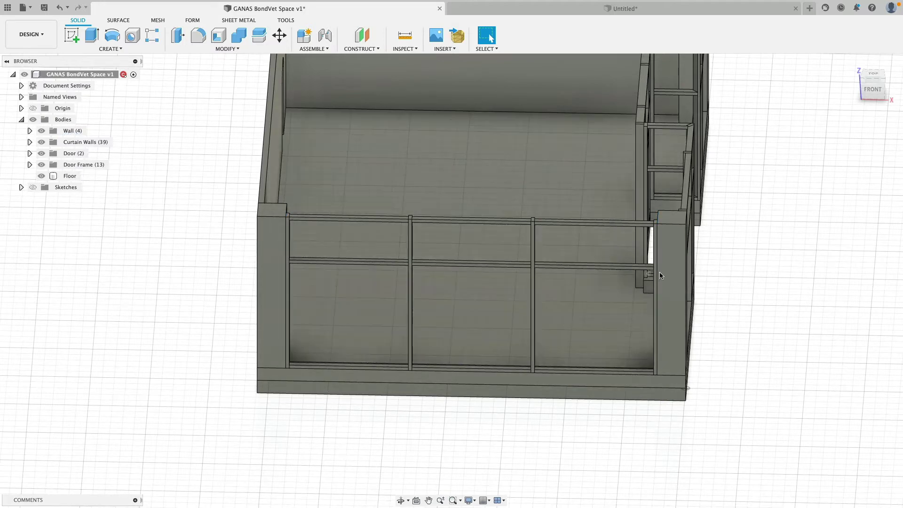
Step: Measure the width of a curtain wall mullion and the lengths of the outer top rail segments between the mullions
scroll(502, 230, up, 6)
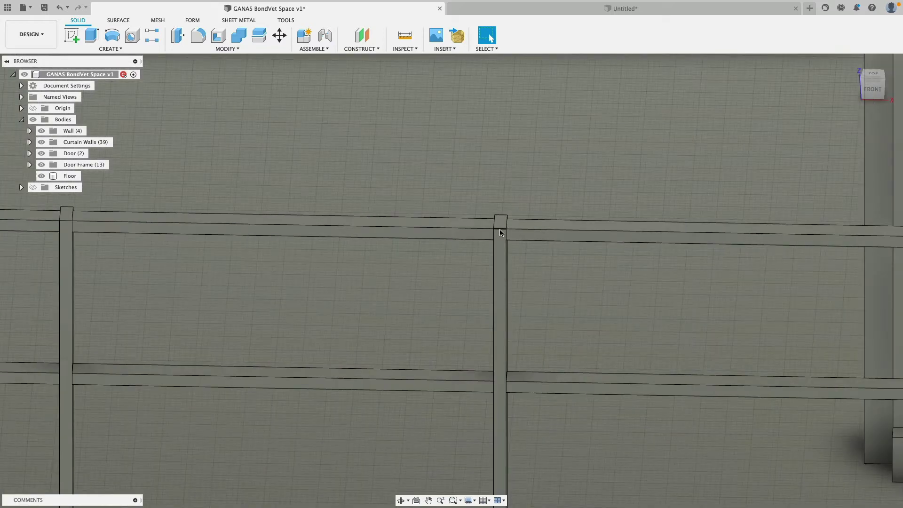
click(500, 229)
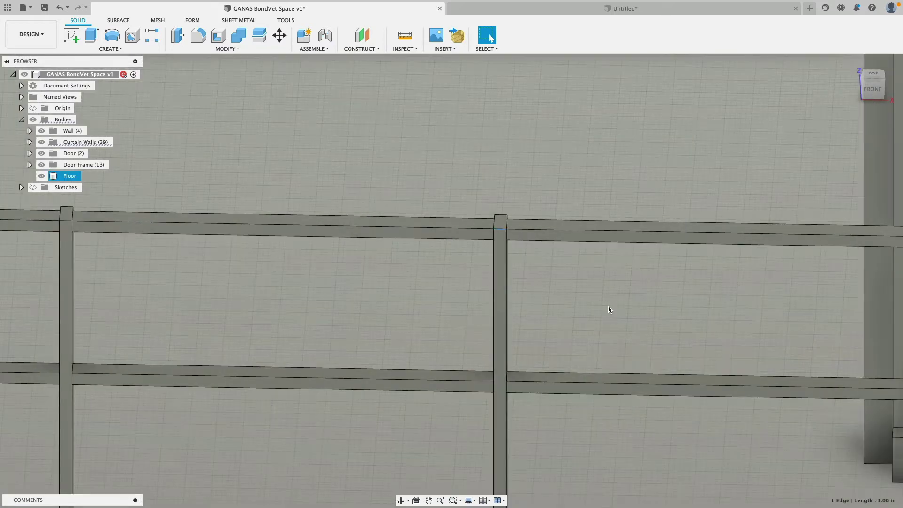
scroll(608, 309, down, 8)
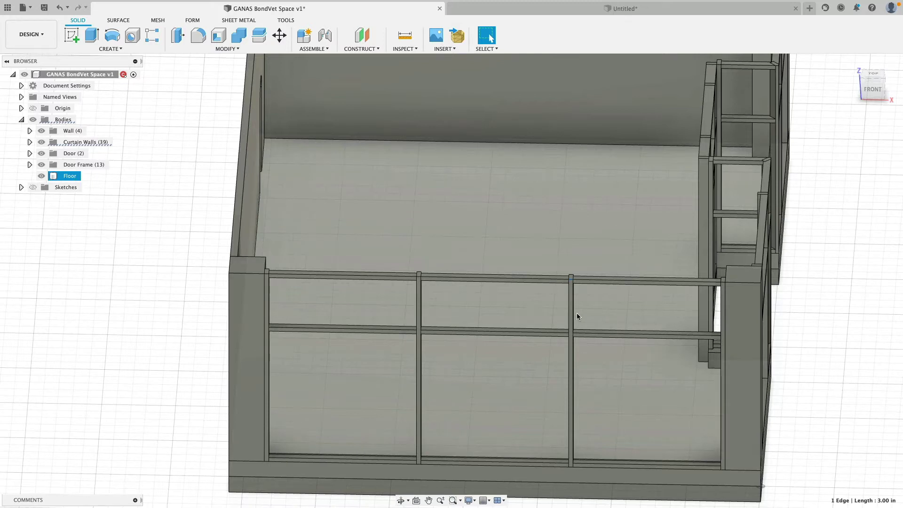
key(Escape)
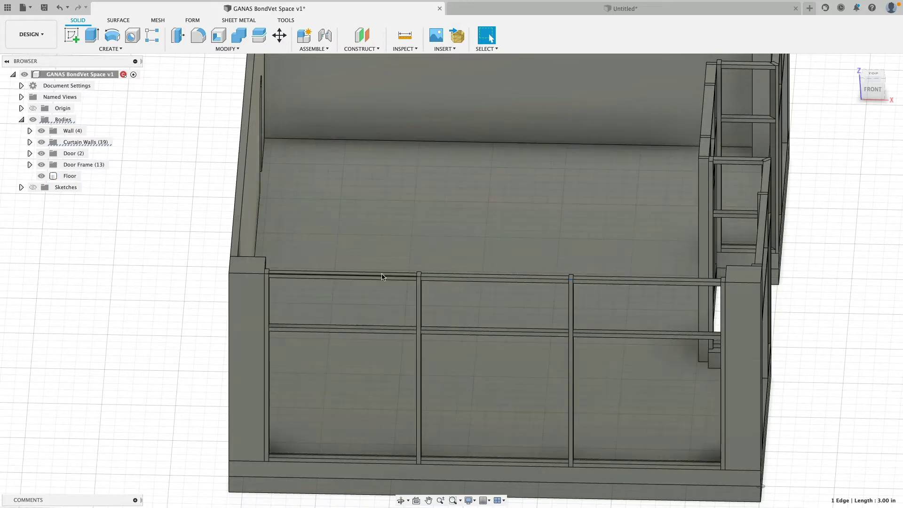
click(594, 281)
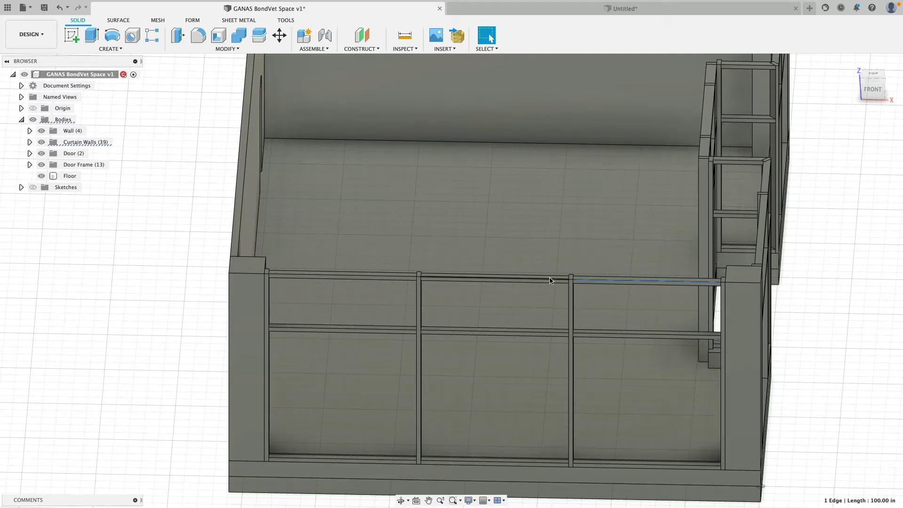
click(403, 277)
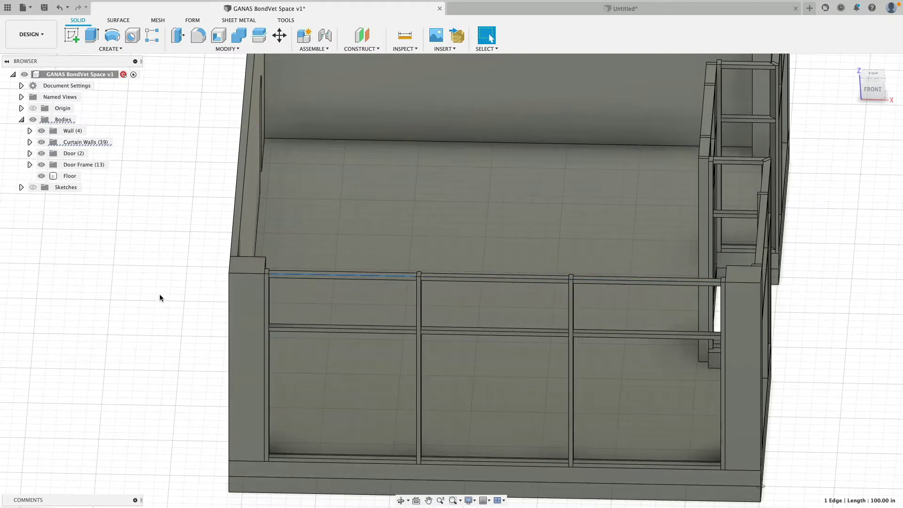
scroll(865, 323, down, 5)
shift+middle_drag(852, 320, 555, 261)
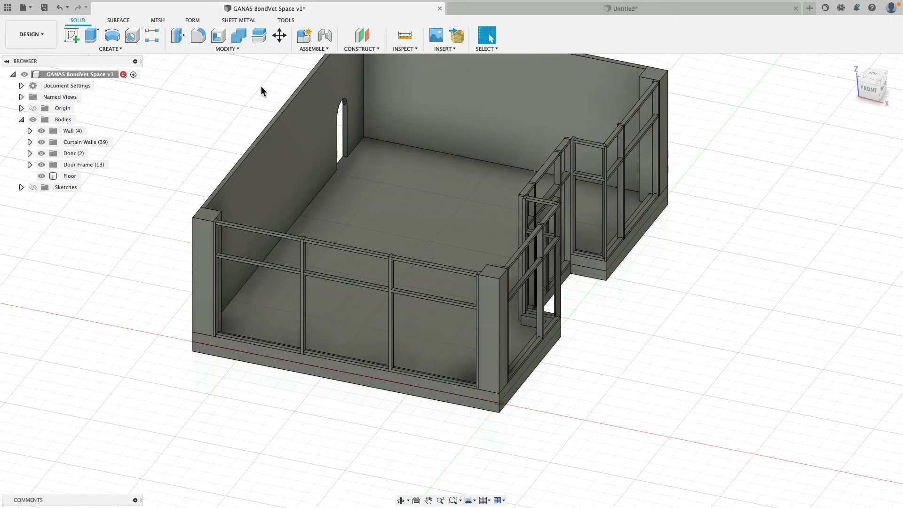
Step: Return to the untitled design and create a separate upright box body with a 7 by 3 in base on the ground outside the low wall
click(505, 10)
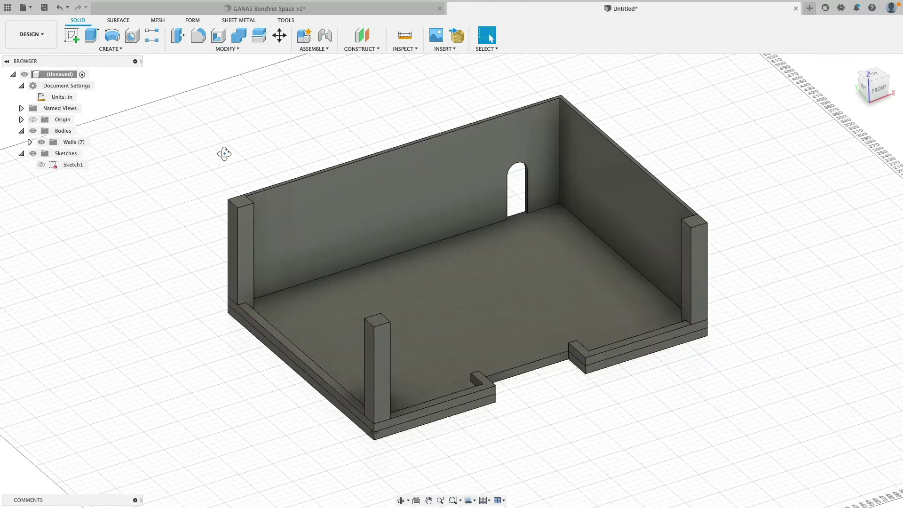
shift+middle_drag(222, 152, 246, 127)
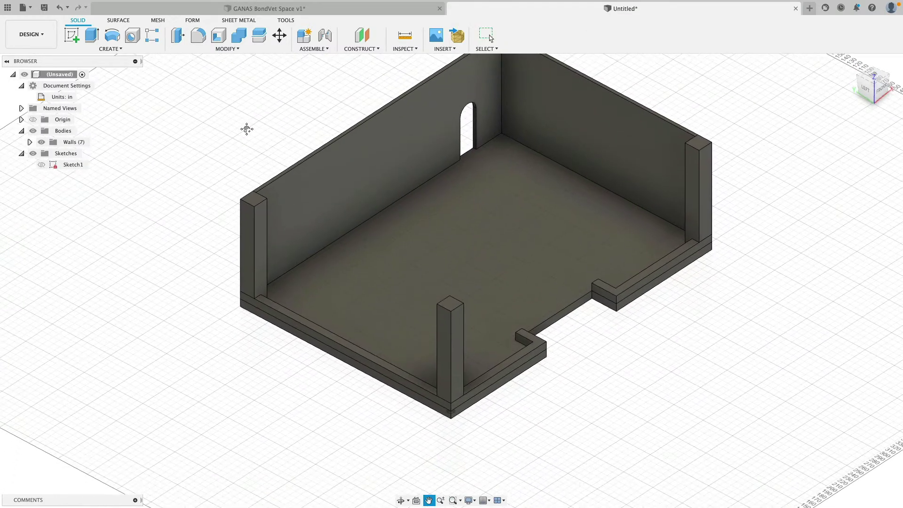
click(122, 48)
click(109, 179)
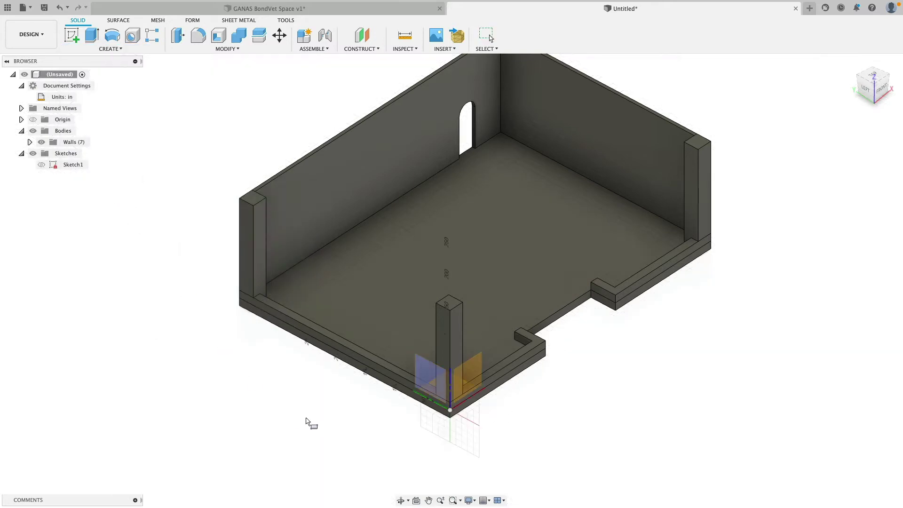
click(482, 398)
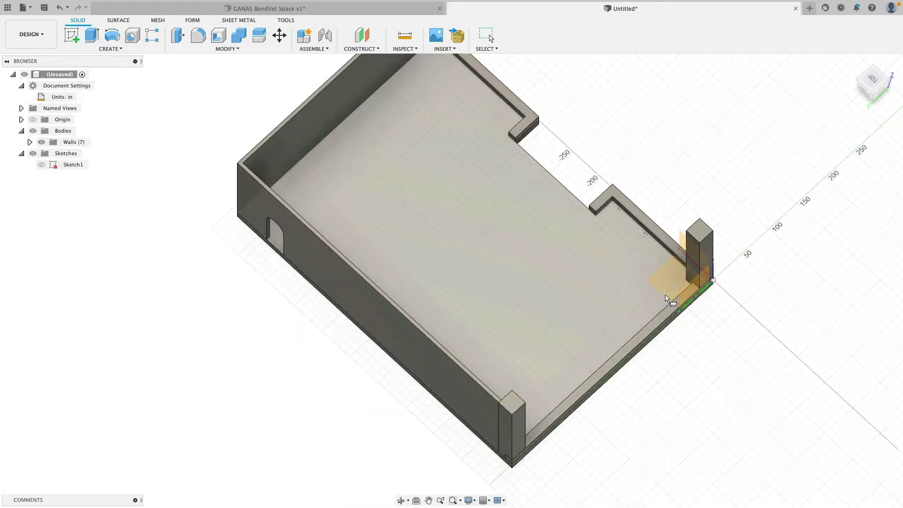
scroll(694, 285, up, 5)
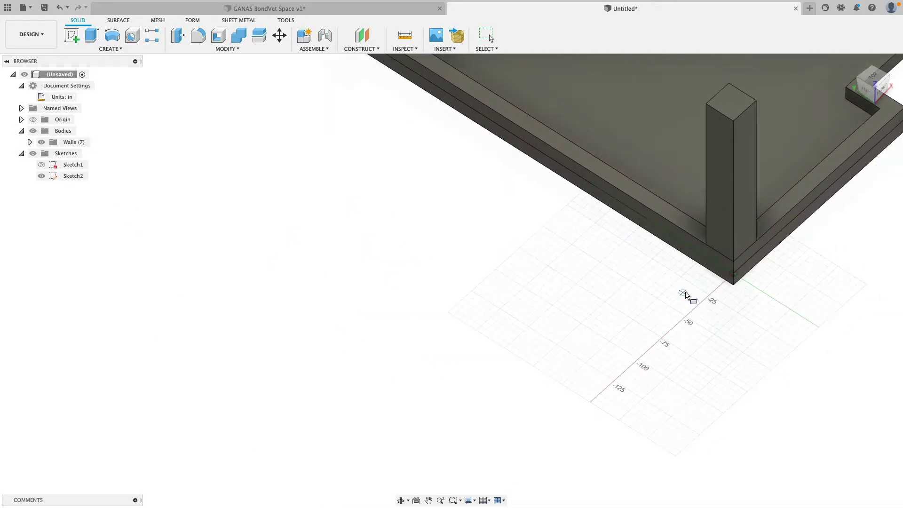
scroll(633, 301, down, 3)
click(541, 310)
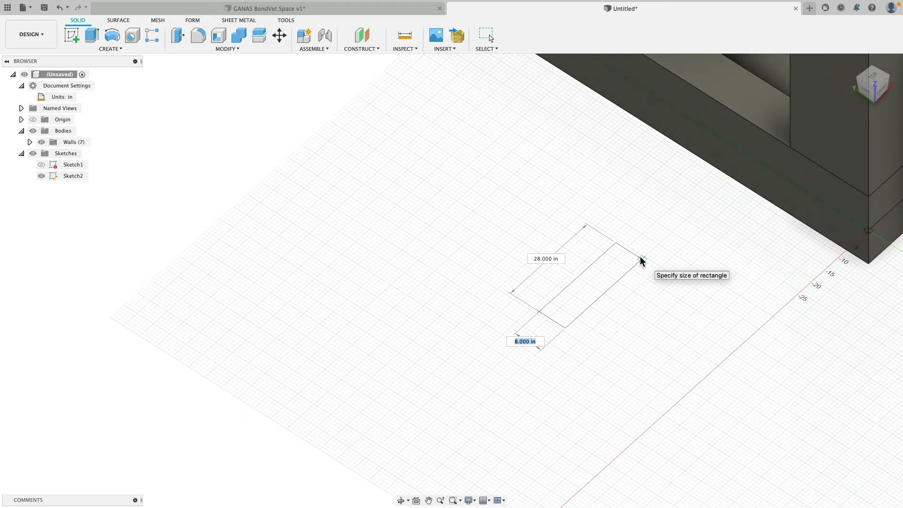
text(3)
key(Tab)
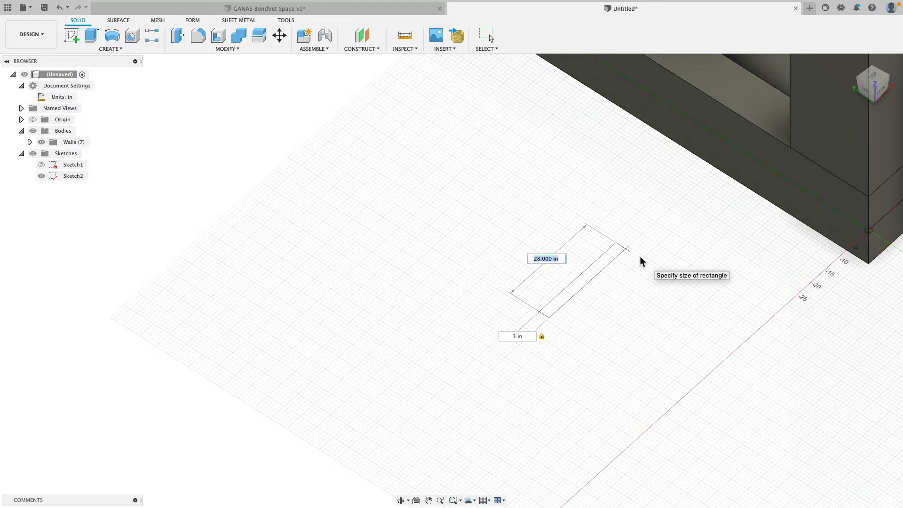
text(7)
key(Tab)
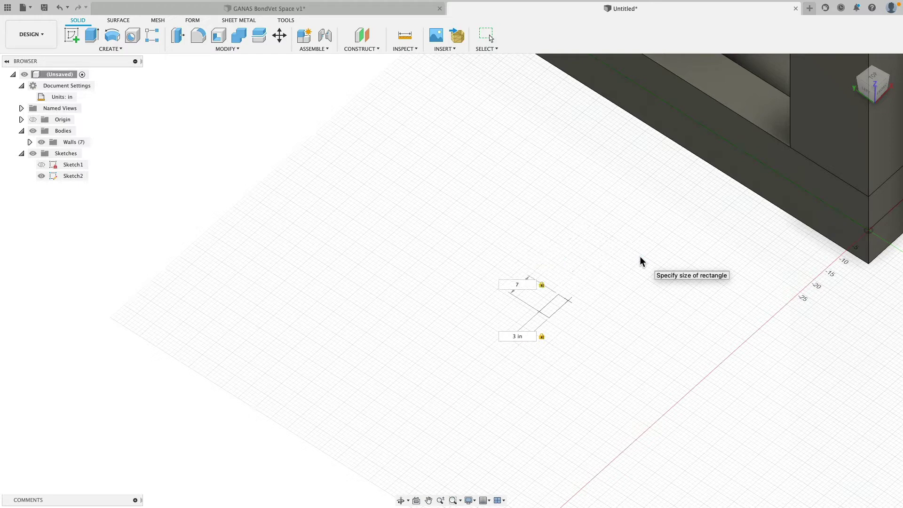
key(Return)
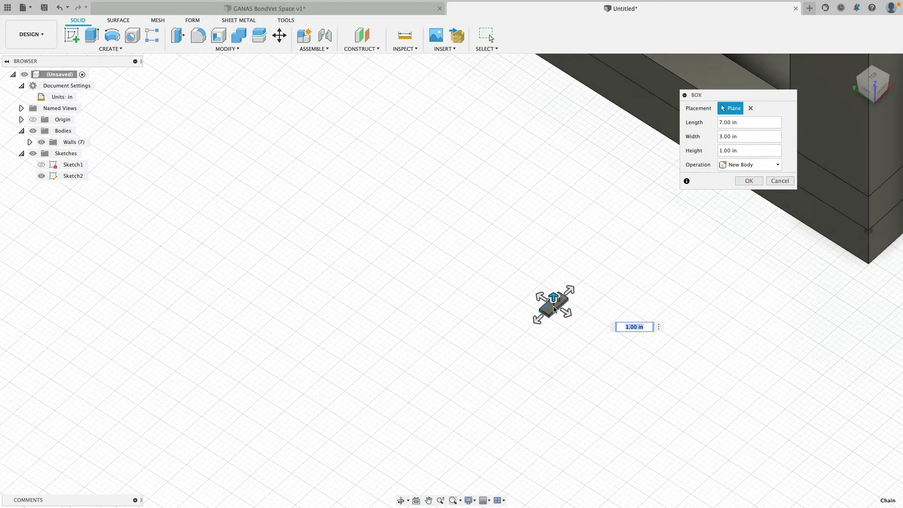
drag(554, 308, 555, 207)
click(749, 181)
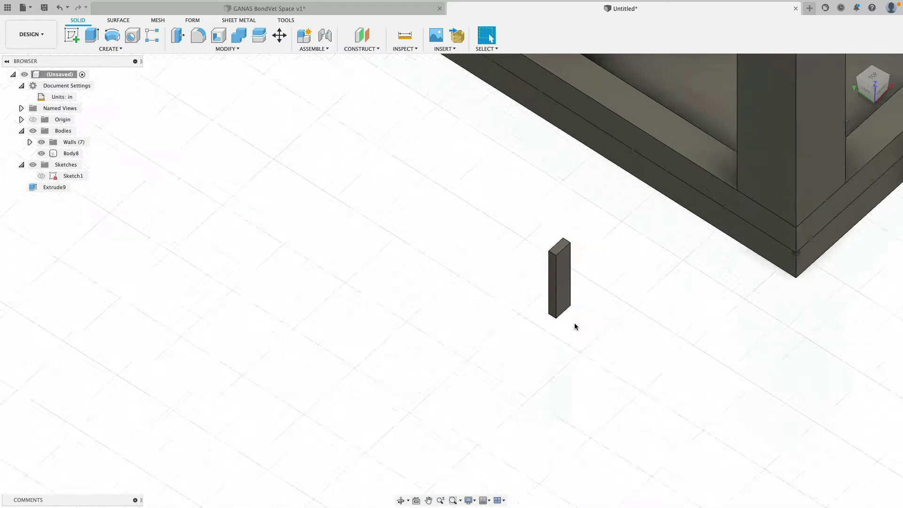
Step: Start a Move/Copy operation and set it to act on whole bodies
mouse_move(575, 327)
shift+middle_down()
mouse_move(565, 303)
mouse_move(597, 300)
mouse_move(258, 58)
shift+middle_up()
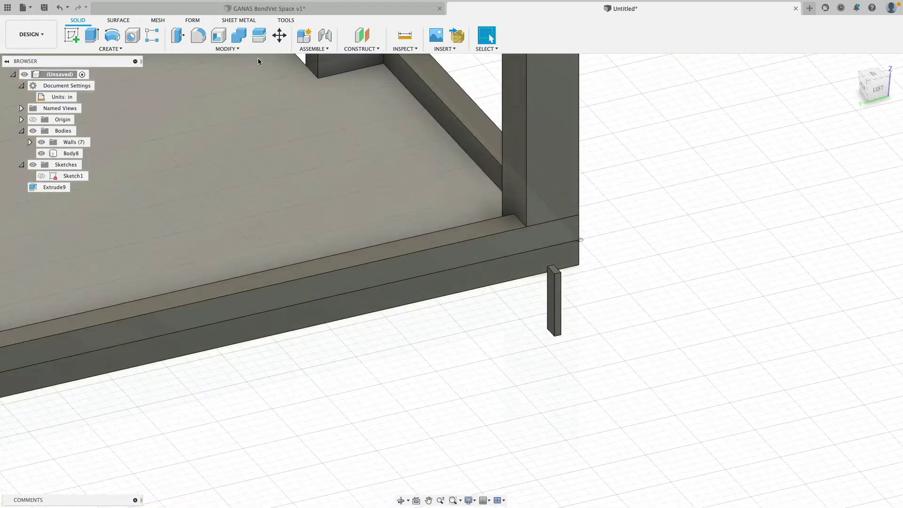
click(279, 35)
click(732, 108)
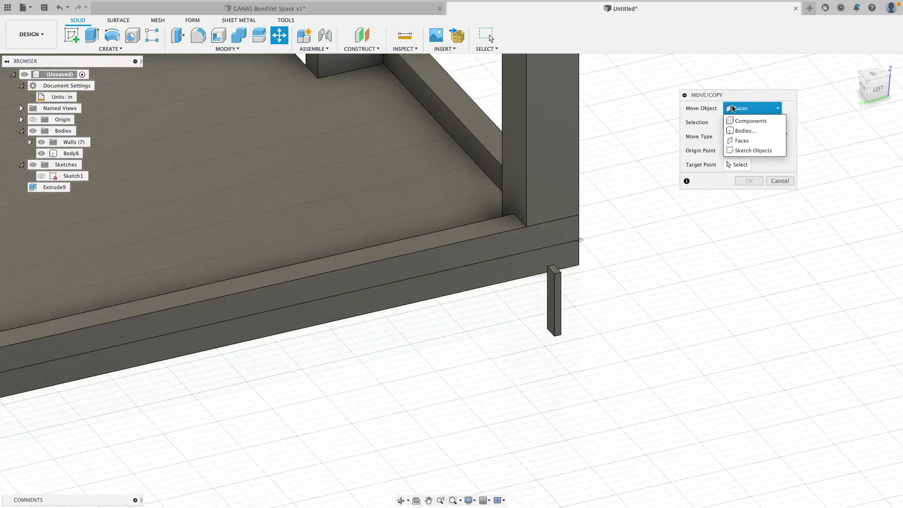
click(745, 131)
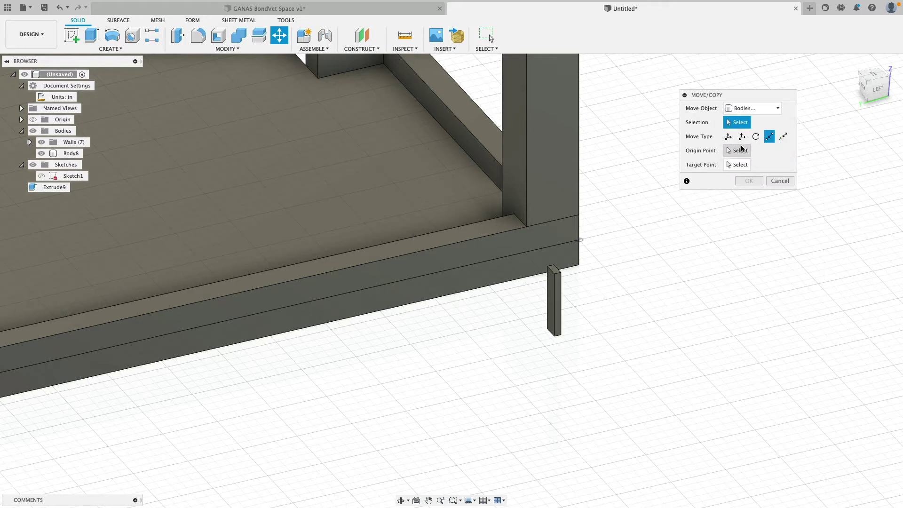
click(740, 150)
click(560, 335)
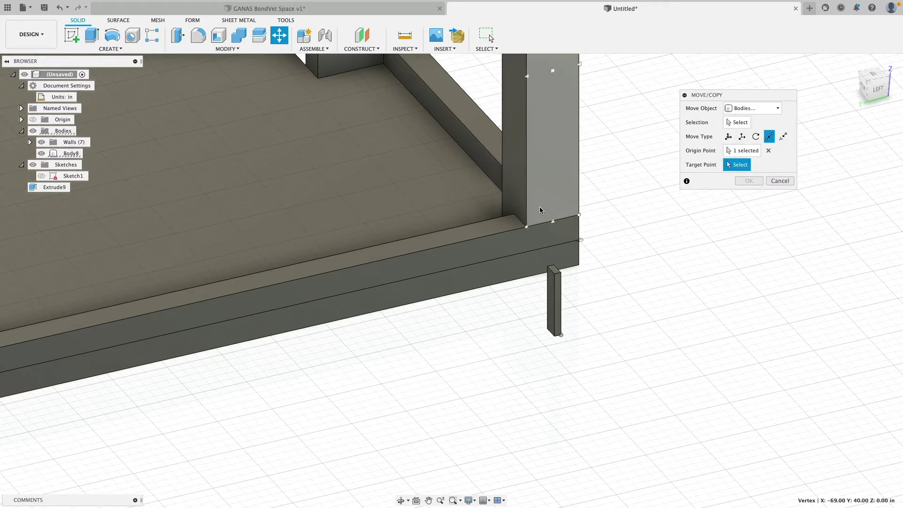
click(526, 227)
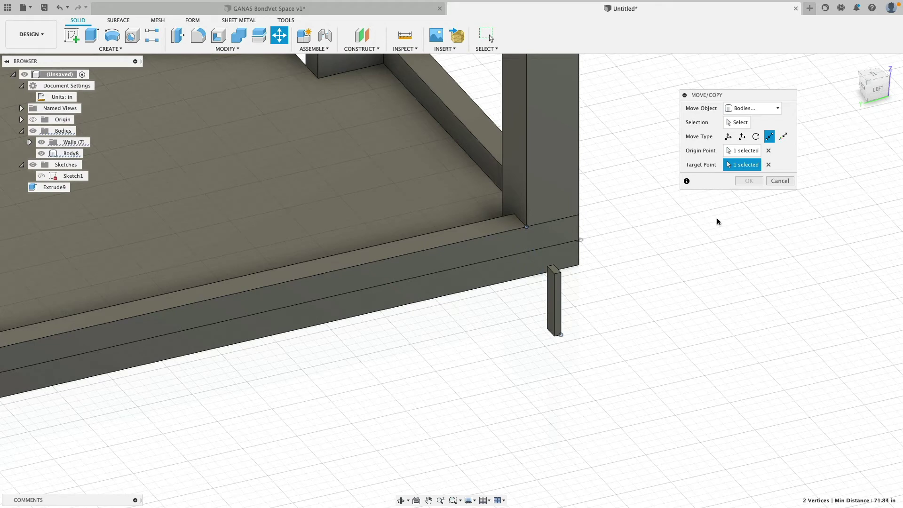
click(737, 122)
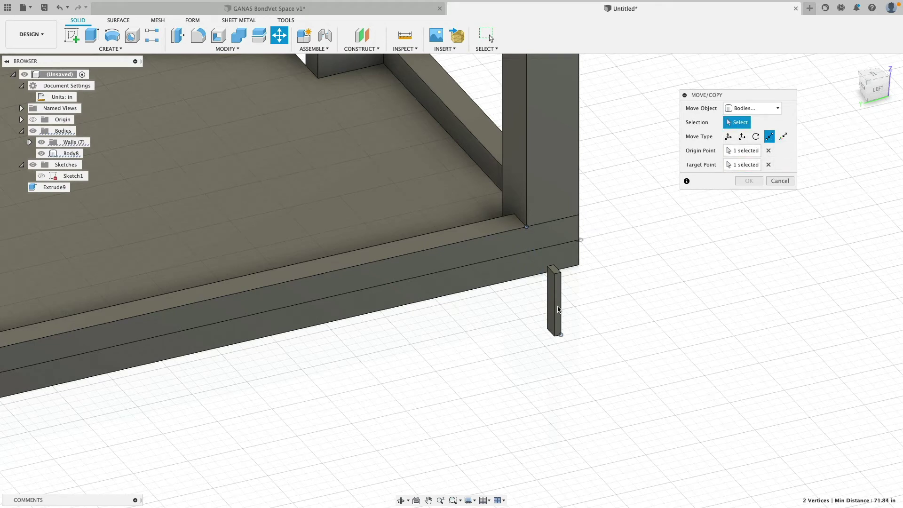
shift+middle_drag(558, 309, 621, 273)
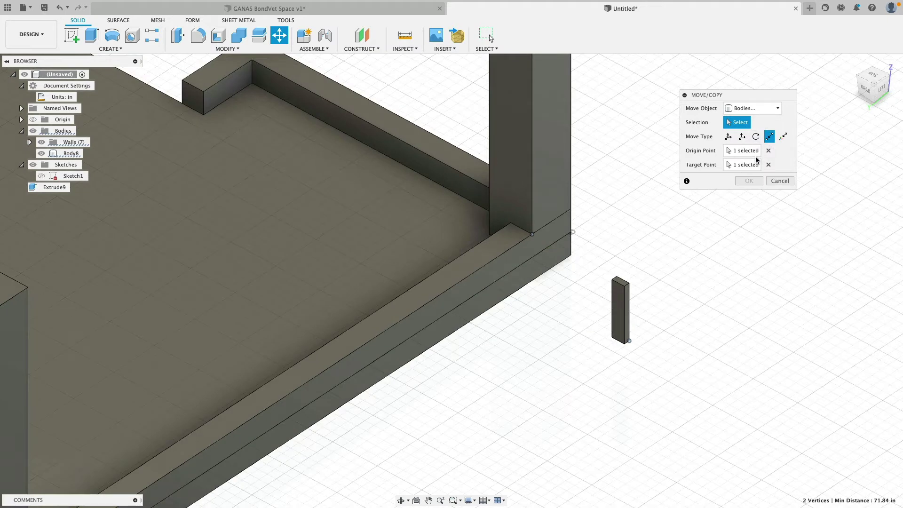
click(769, 150)
click(768, 165)
Step: Move the small upright box point to point so its lower outer corner meets the corner column's base on the low wall
click(737, 122)
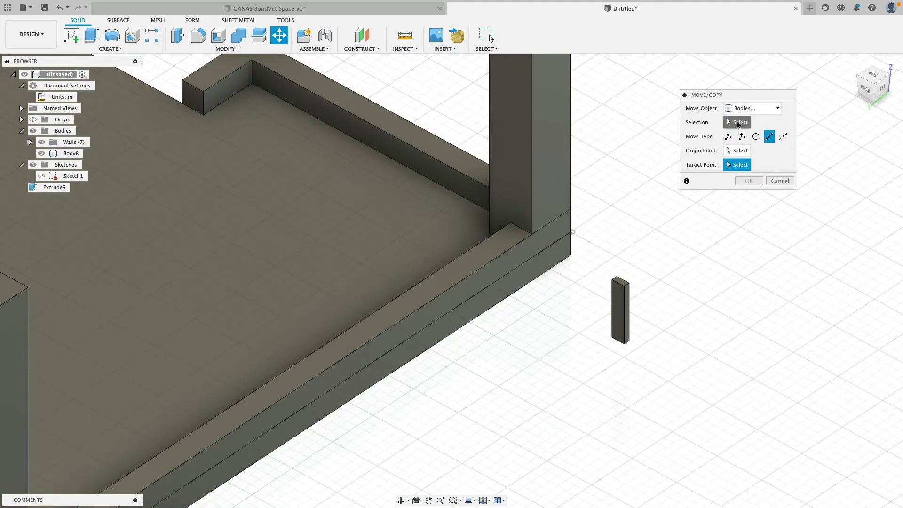
click(627, 297)
click(630, 341)
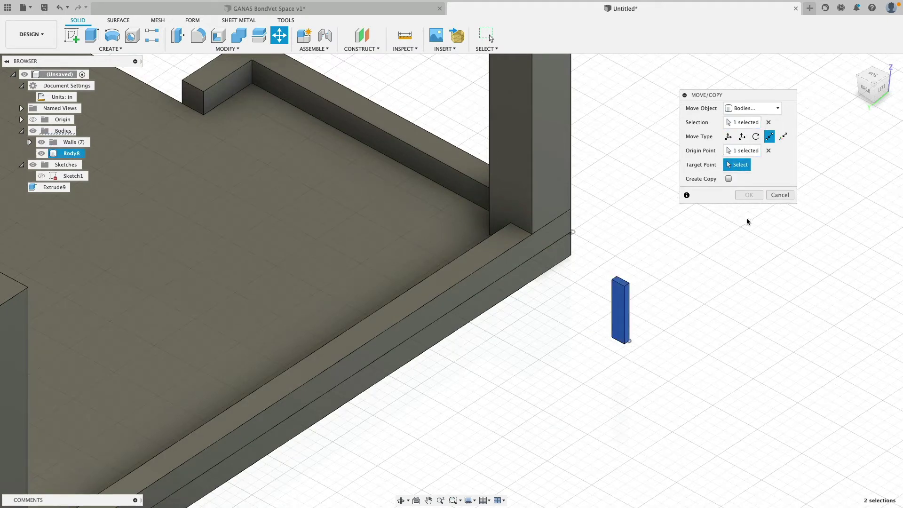
click(531, 235)
scroll(564, 245, down, 5)
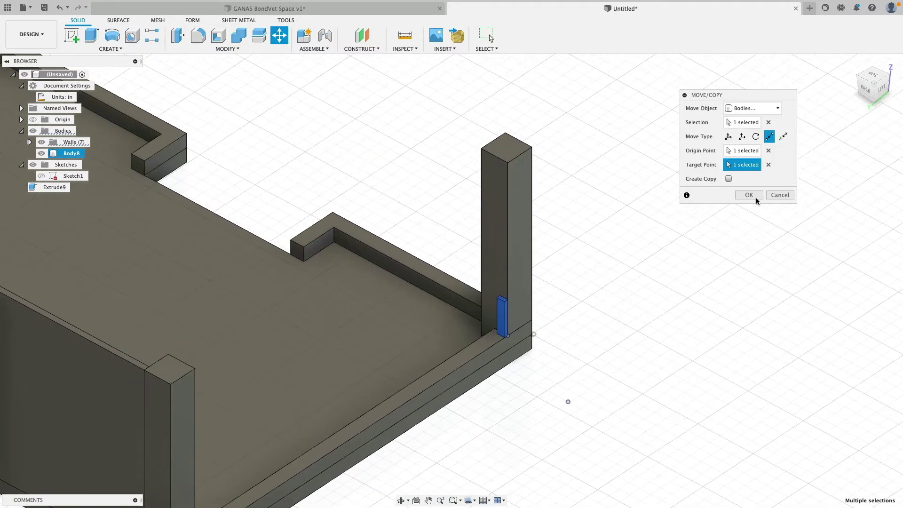
click(755, 194)
Step: Stretch the small box into a full-height mullion by moving its top face point to point up to the corner column's top corner
scroll(540, 272, up, 3)
right_click(540, 272)
click(542, 244)
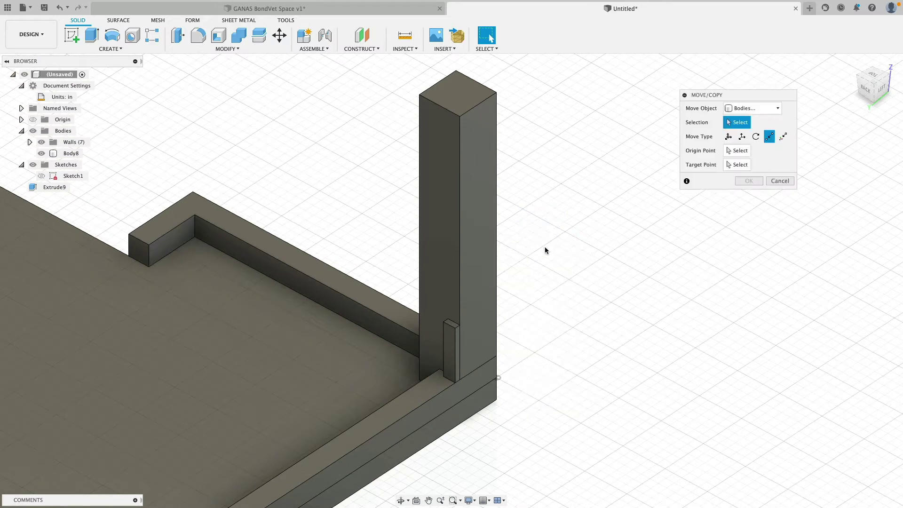
click(753, 108)
click(748, 129)
scroll(450, 343, up, 3)
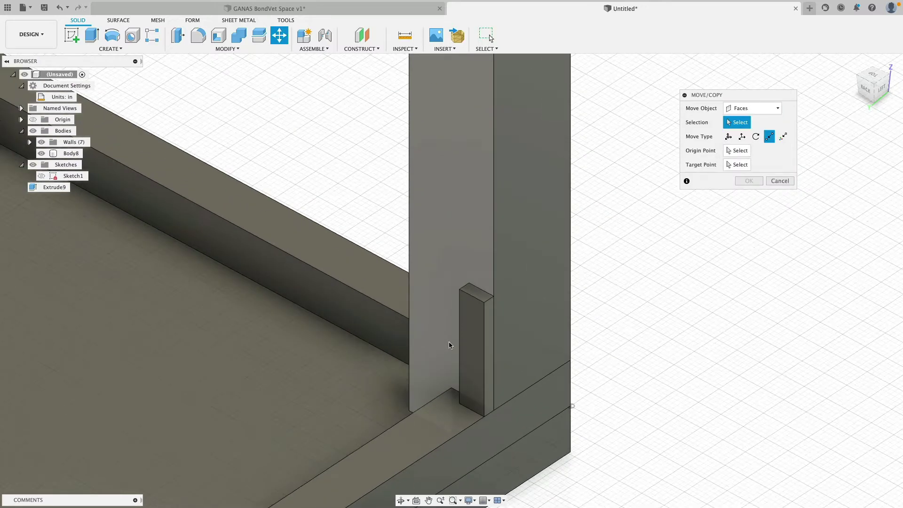
click(478, 297)
scroll(564, 321, down, 5)
click(737, 151)
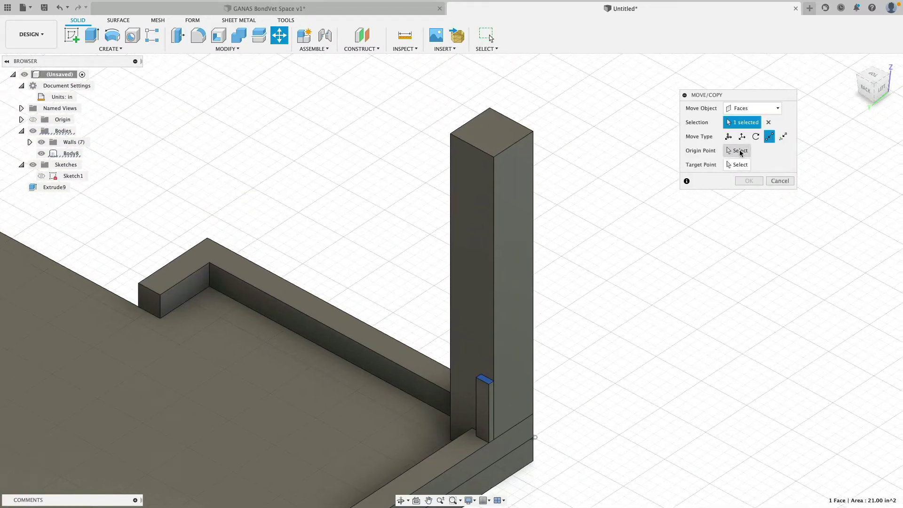
click(493, 380)
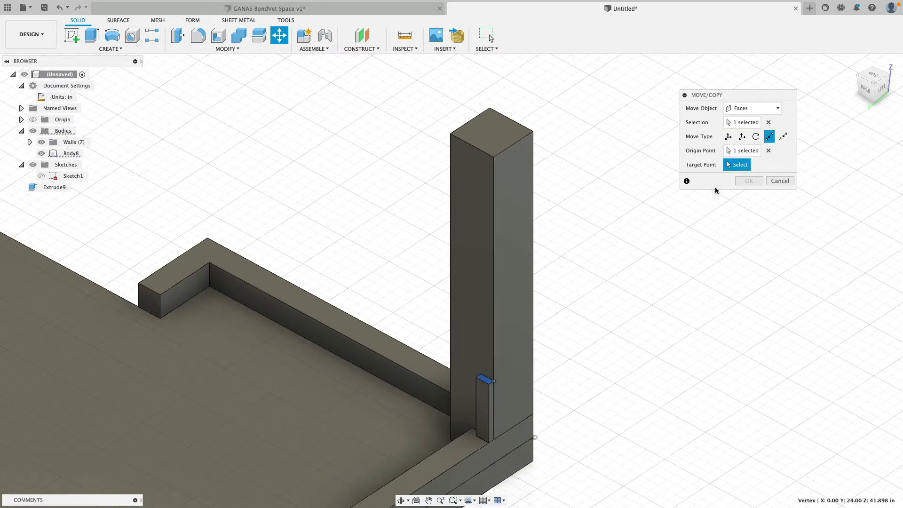
click(510, 161)
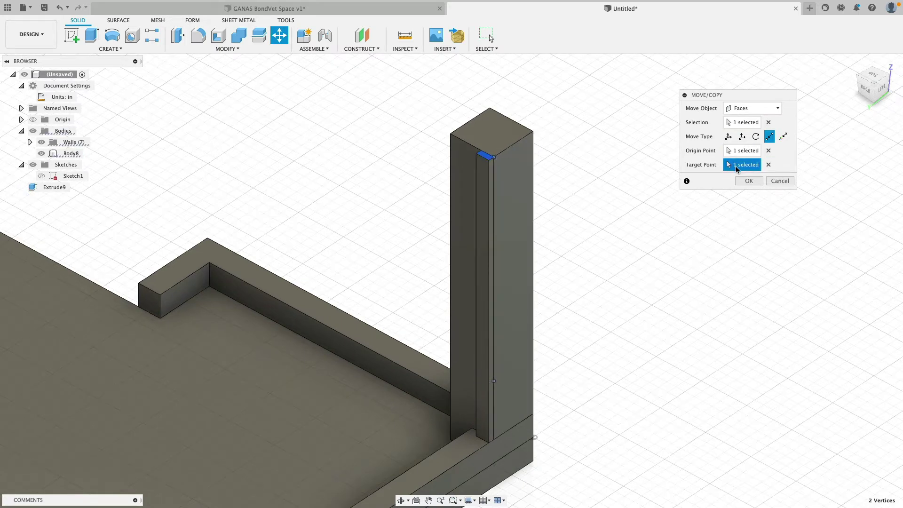
click(747, 181)
Step: Copy the full-height mullion point to point to the base of the opposite corner column, against its inner side
scroll(656, 298, down, 3)
shift+middle_drag(656, 298, 734, 273)
scroll(651, 314, up, 2)
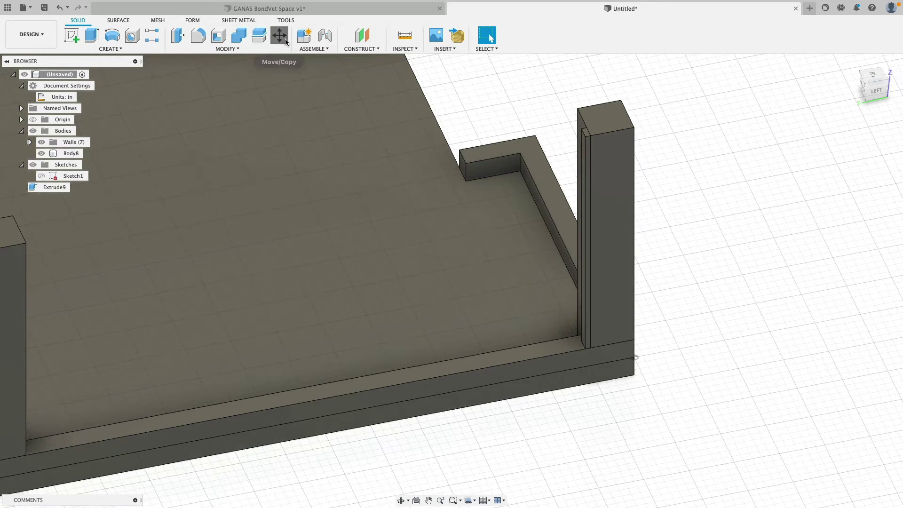
click(281, 37)
middle_drag(735, 217, 756, 203)
click(753, 108)
click(748, 137)
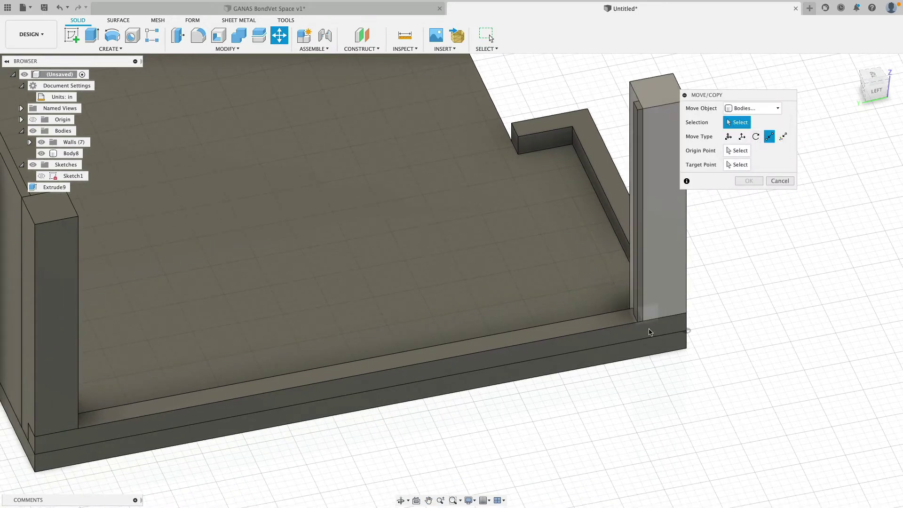
click(644, 324)
click(644, 324)
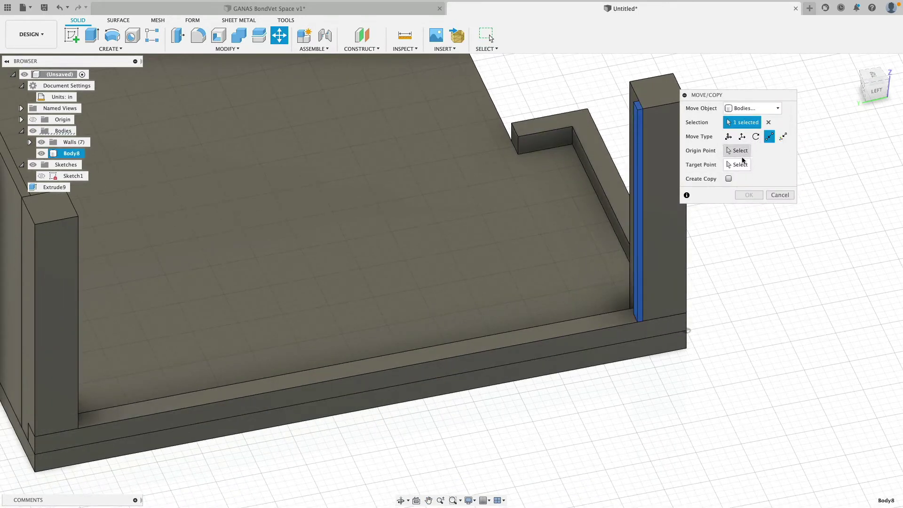
click(728, 179)
click(737, 151)
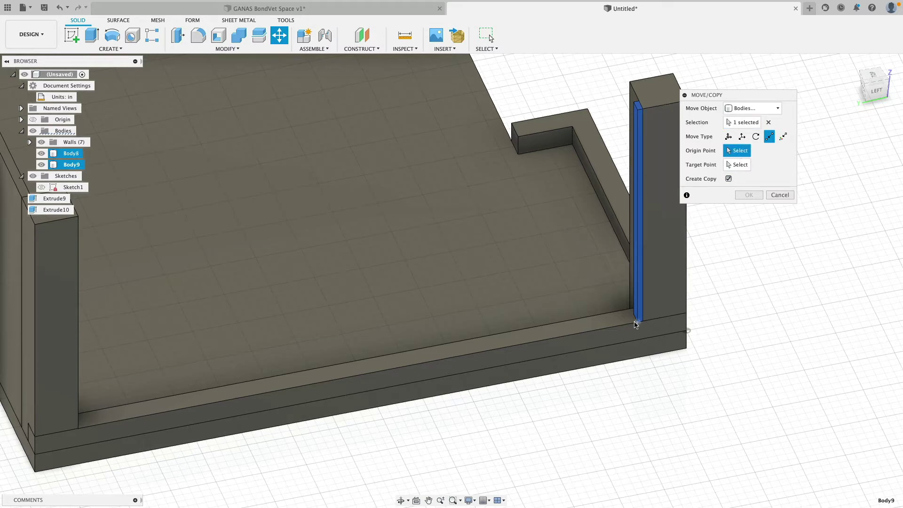
click(639, 323)
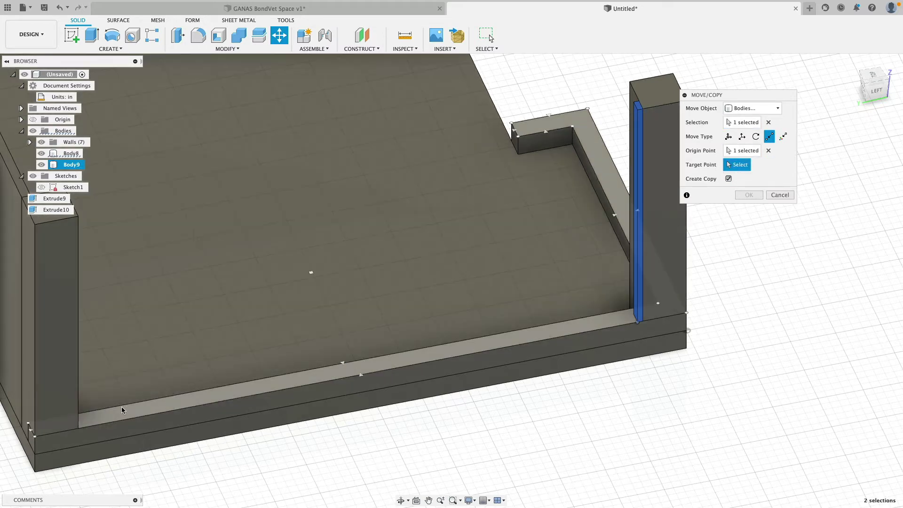
click(78, 428)
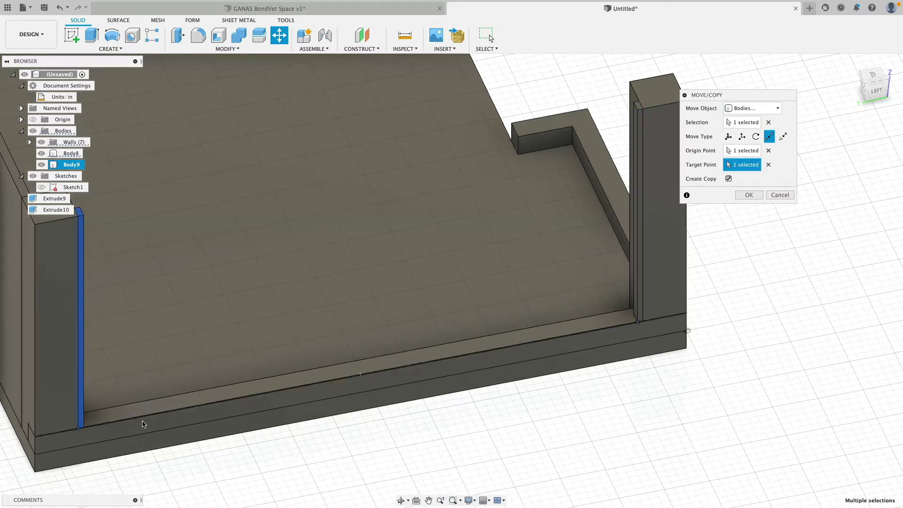
click(749, 195)
Step: Create a copy of the first mullion rotated -90 degrees about its short lower edge, lying along the top of the low wall
middle_drag(747, 238, 788, 259)
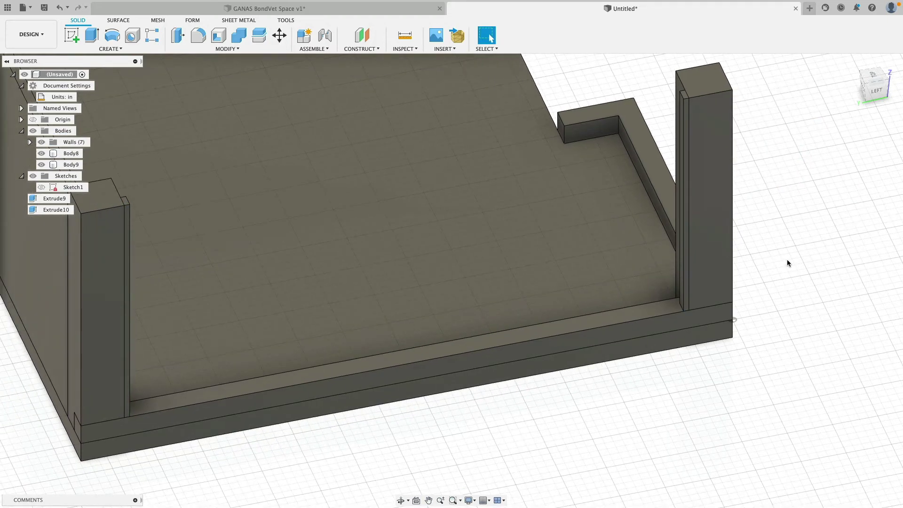
key(m)
shift+middle_drag(720, 212, 719, 240)
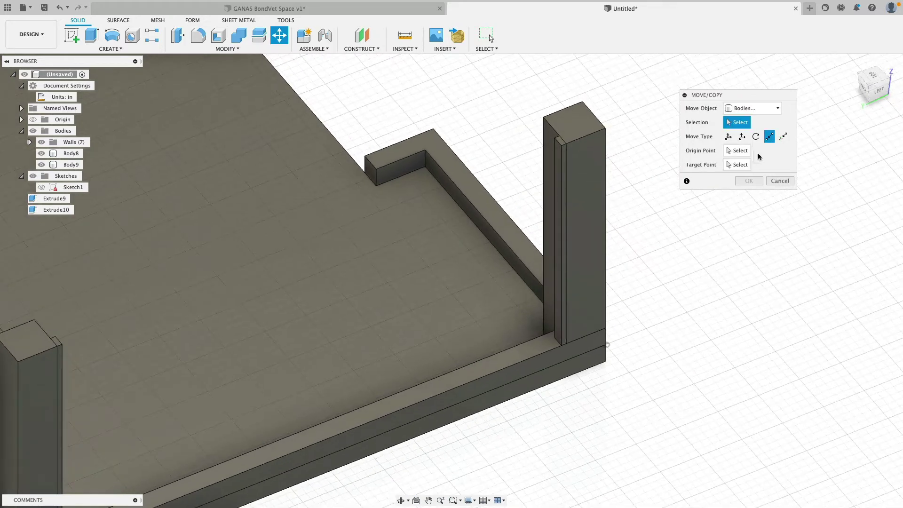
click(755, 137)
click(559, 186)
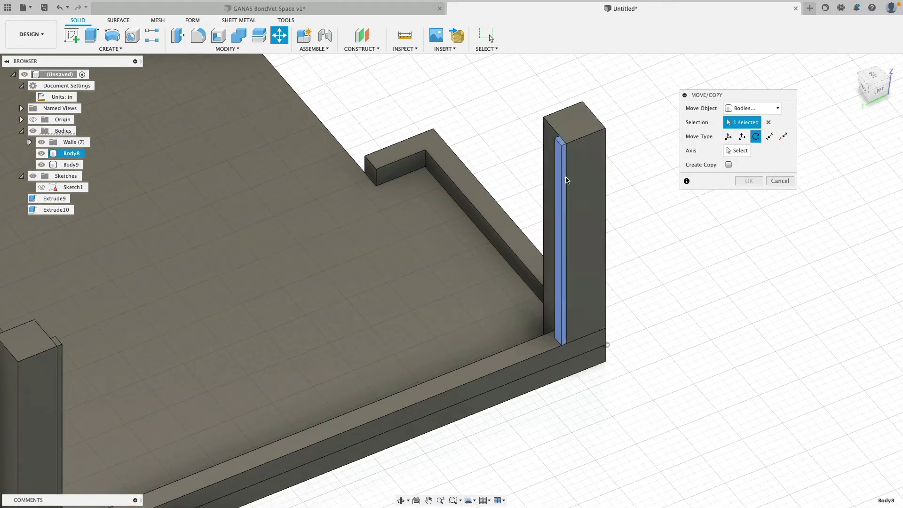
click(729, 165)
click(737, 151)
scroll(584, 373, up, 5)
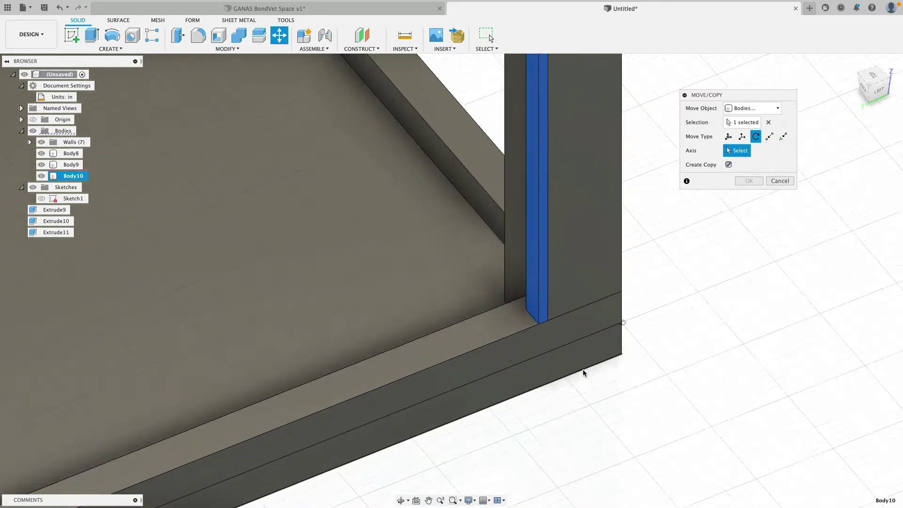
click(526, 315)
scroll(529, 278, down, 3)
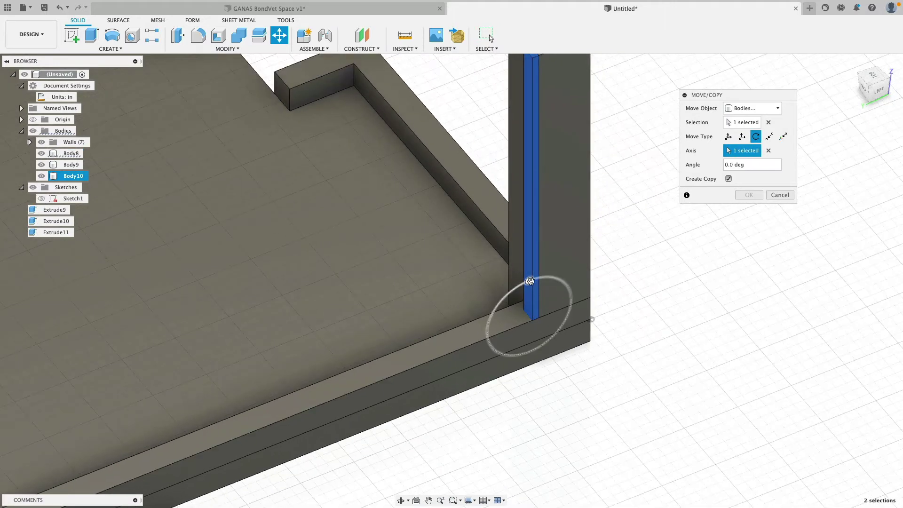
drag(531, 282, 493, 334)
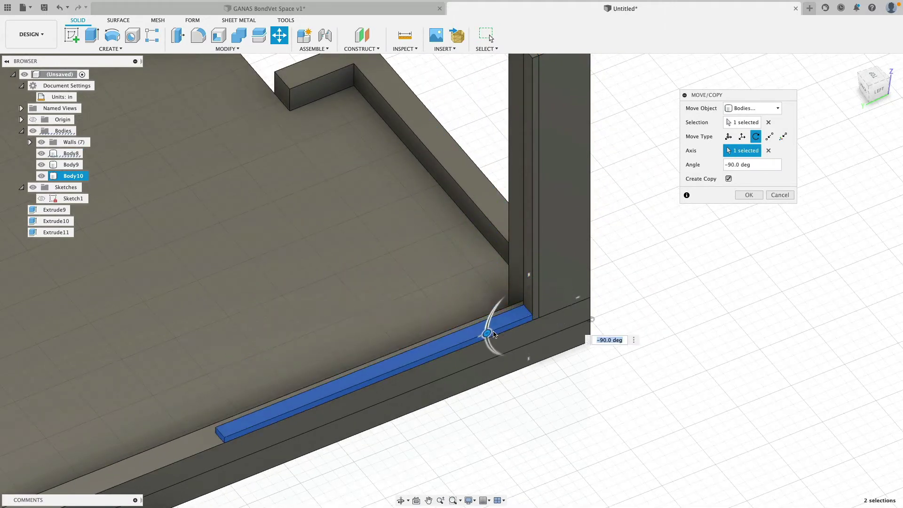
click(749, 195)
Step: Check the length of the horizontal rail's long edge on the low wall
scroll(636, 309, down, 2)
click(518, 329)
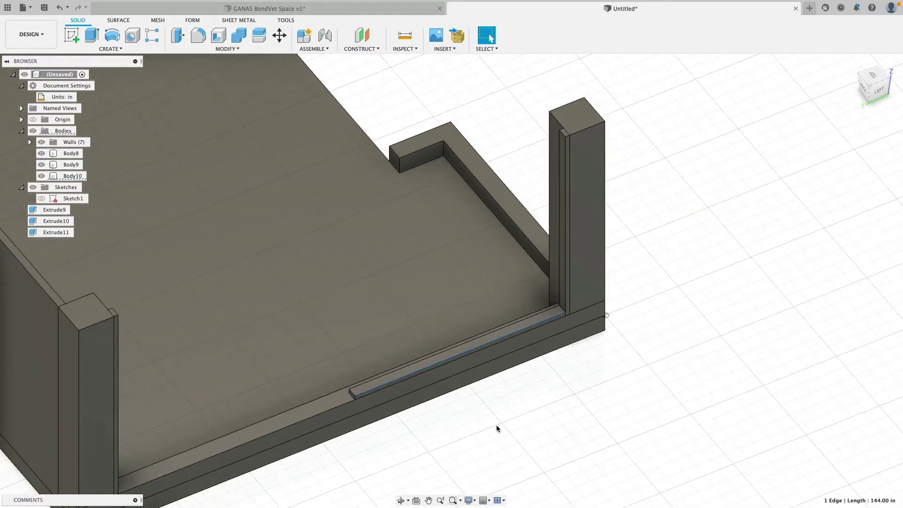
scroll(546, 414, up, 3)
mouse_move(541, 416)
shift+middle_down()
mouse_move(528, 404)
mouse_move(537, 399)
mouse_move(534, 409)
shift+middle_up()
click(535, 409)
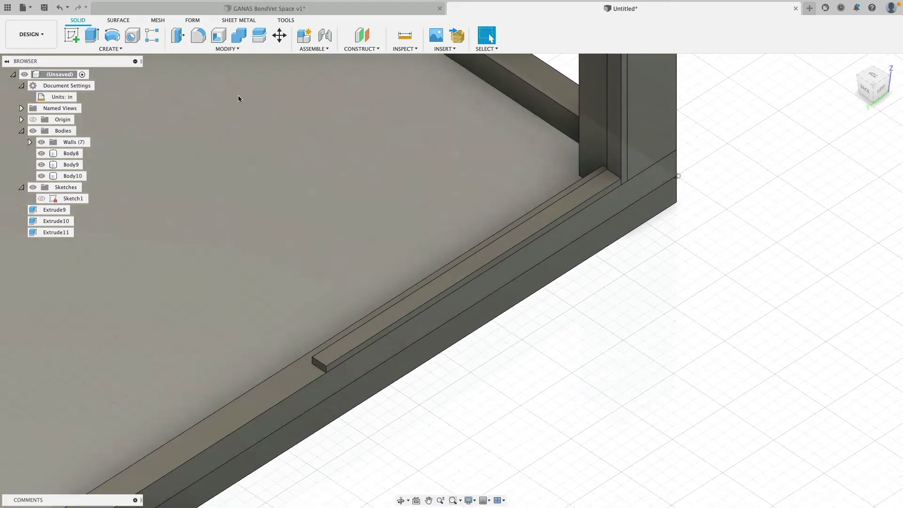
Step: Shorten the horizontal rail to 100 in by offsetting its free end face inward, and check the length of its long edge
scroll(316, 372, down, 3)
scroll(315, 372, up, 6)
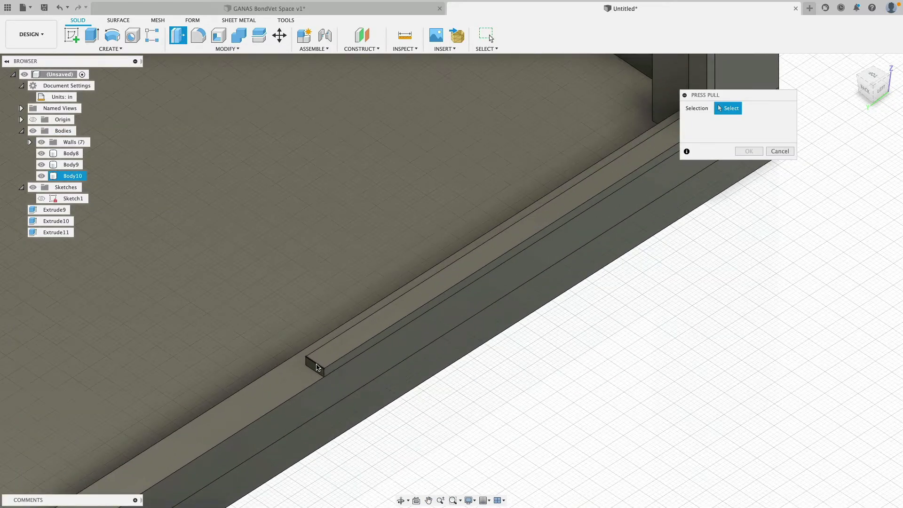
click(318, 374)
drag(318, 373, 372, 332)
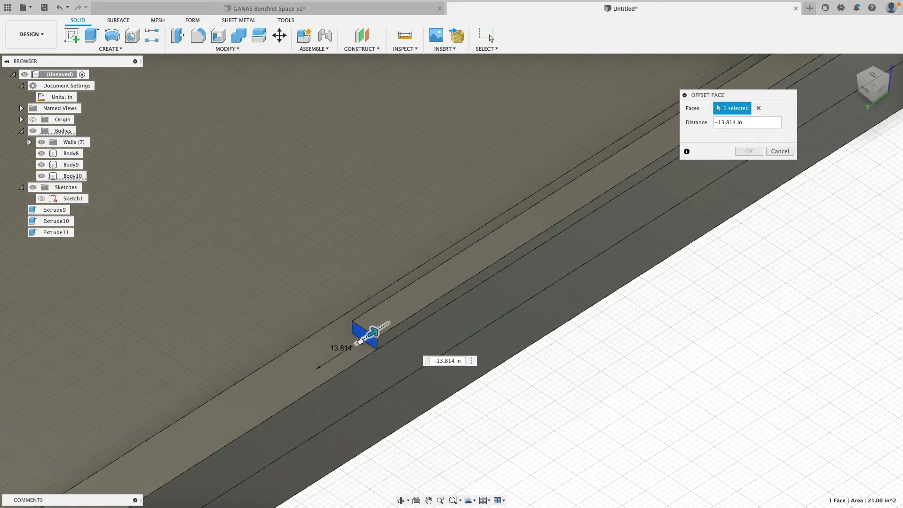
text(-38)
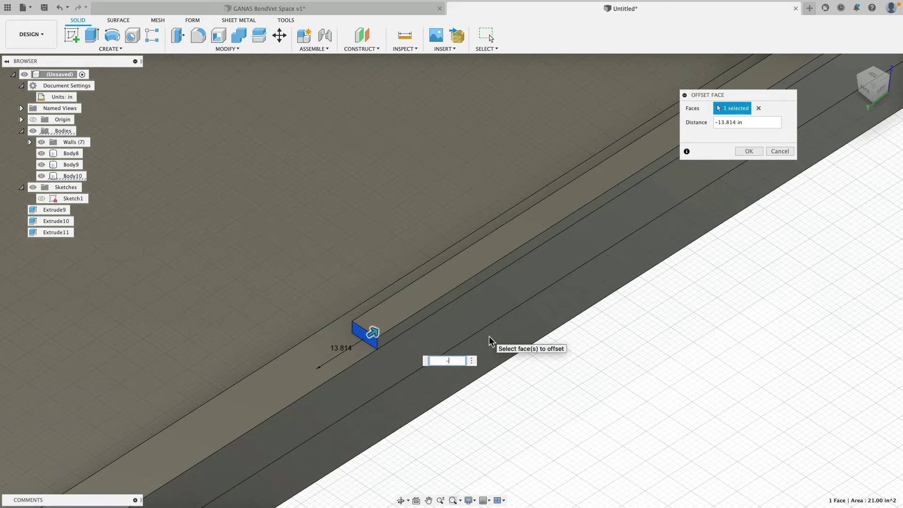
key(Return)
scroll(646, 329, down, 3)
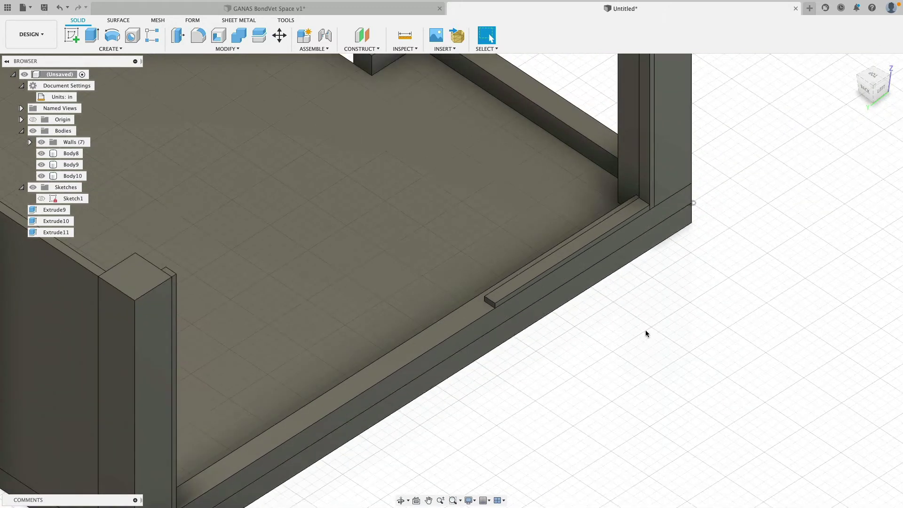
click(583, 248)
middle_drag(703, 328, 673, 396)
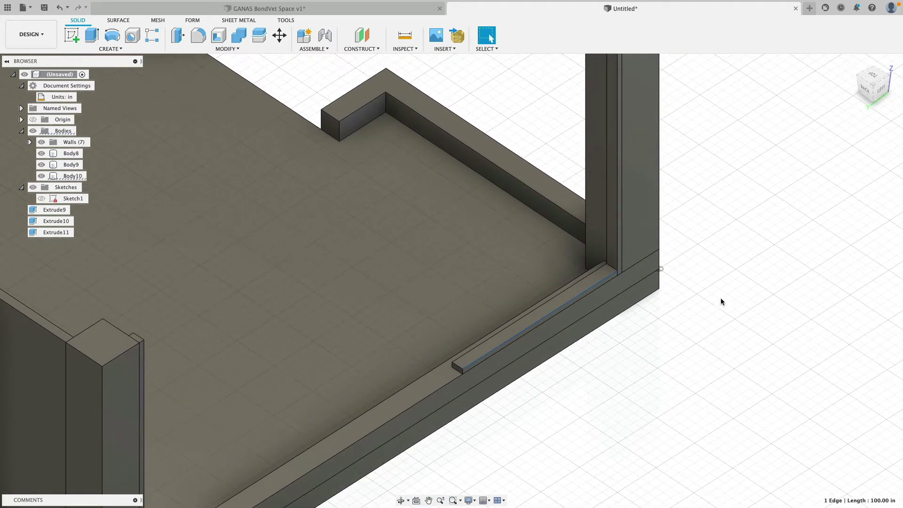
scroll(709, 323, down, 2)
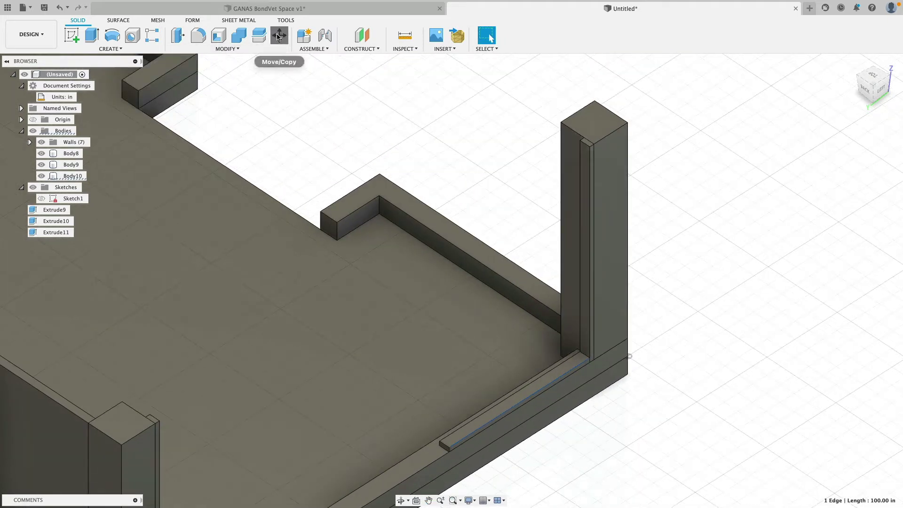
Step: Copy the 100 in horizontal rail point to point from its corner at the mullion's base to the top of the same mullion
click(279, 36)
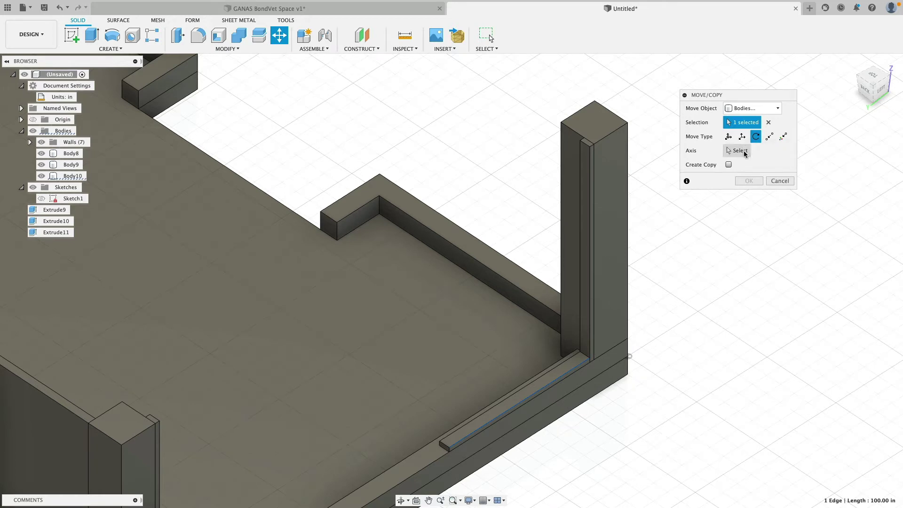
click(729, 136)
click(770, 137)
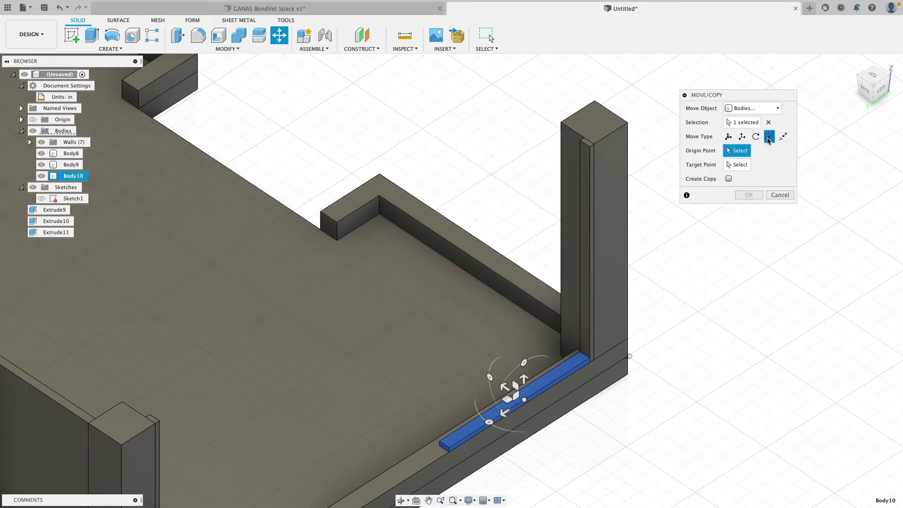
click(729, 179)
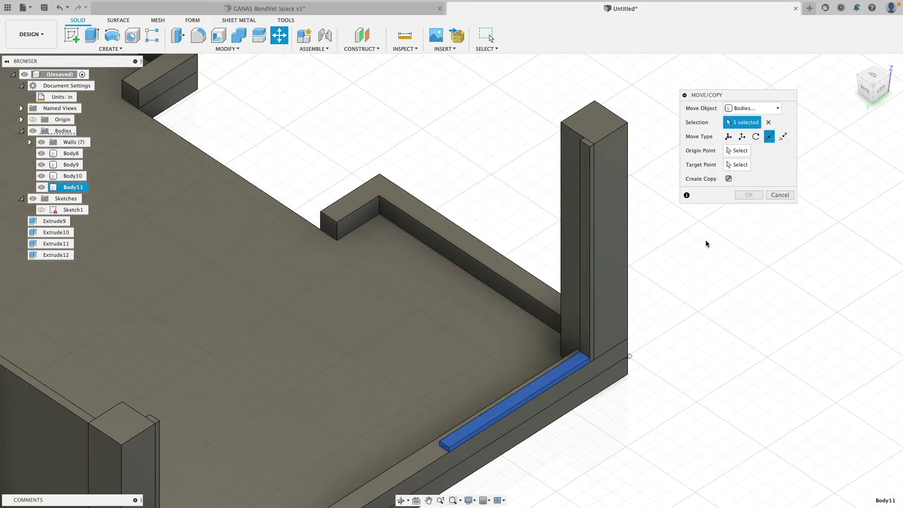
scroll(627, 364, up, 5)
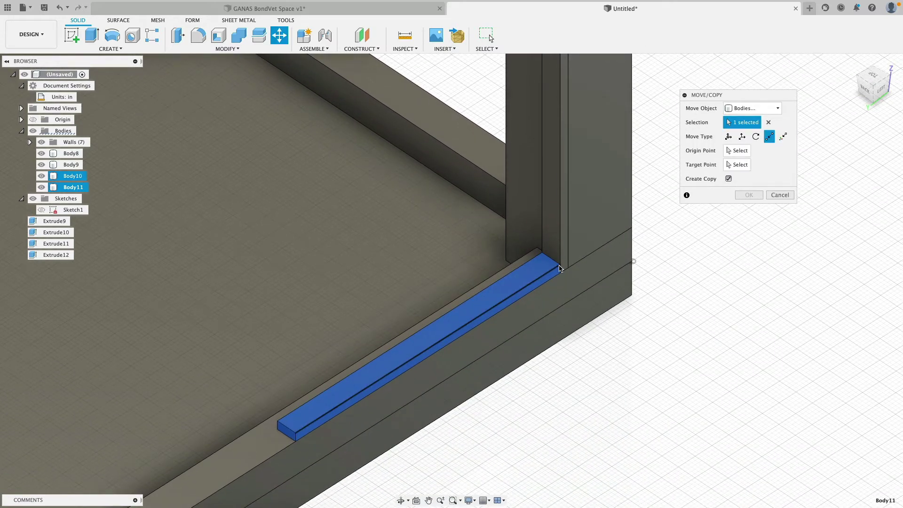
click(737, 151)
click(568, 266)
scroll(633, 320, down, 5)
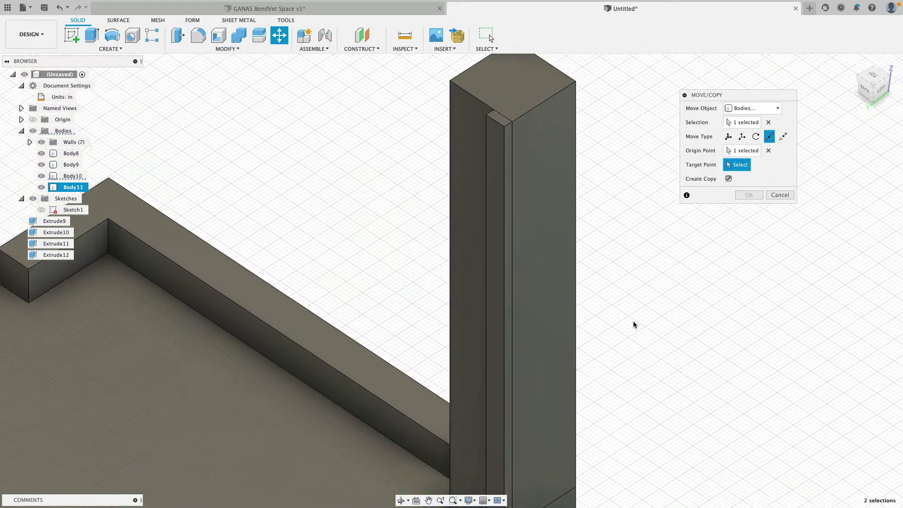
click(558, 198)
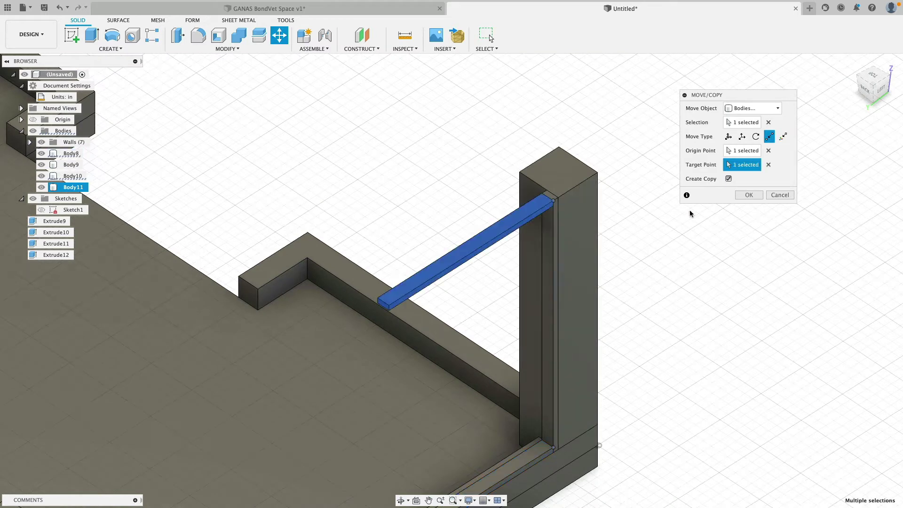
click(749, 195)
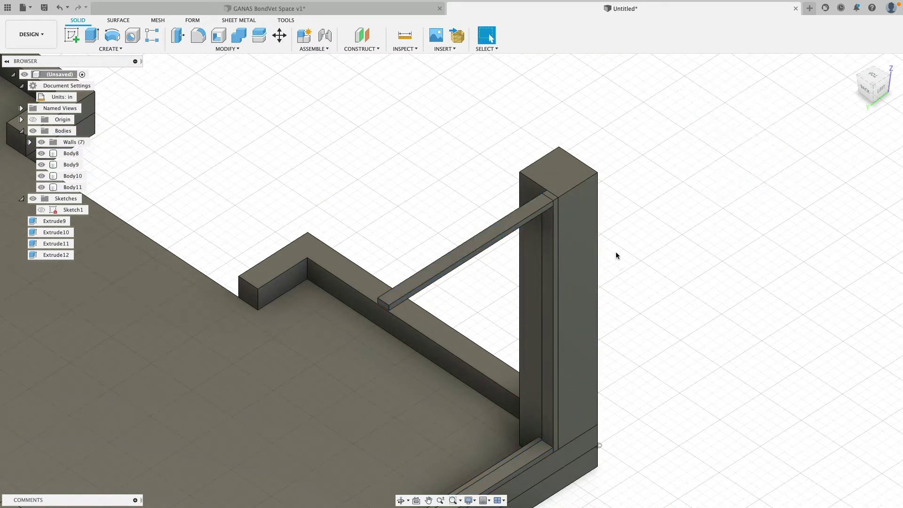
Step: Create a copy of the top rail moved -41 in along Z as the intermediate rail
click(546, 243)
scroll(690, 208, down, 3)
scroll(691, 212, up, 5)
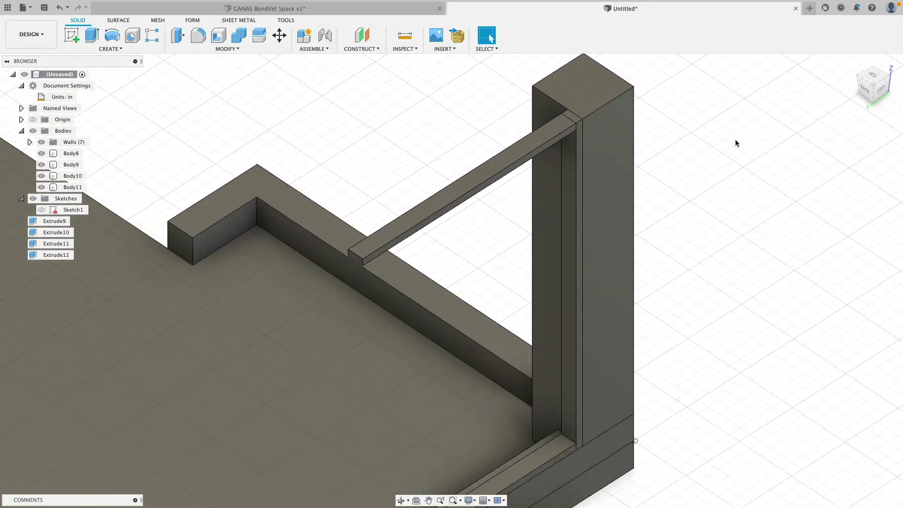
click(289, 27)
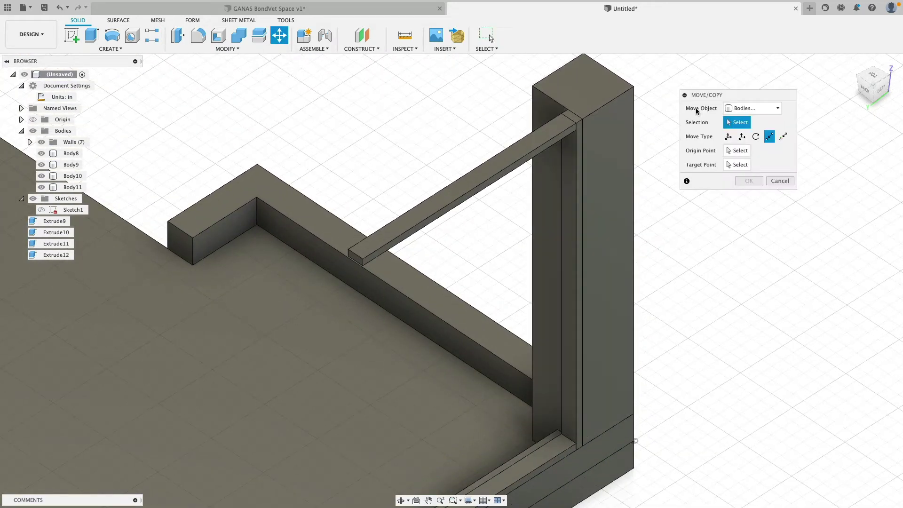
click(728, 136)
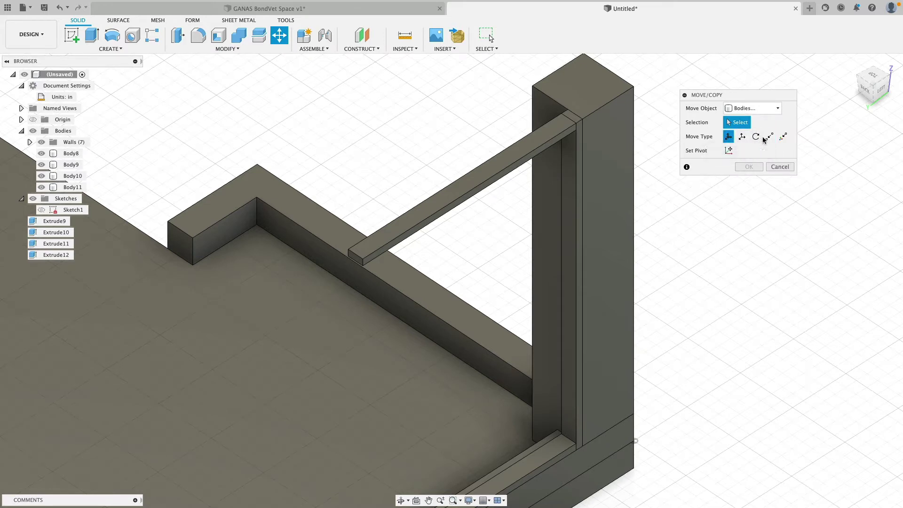
click(536, 141)
click(548, 139)
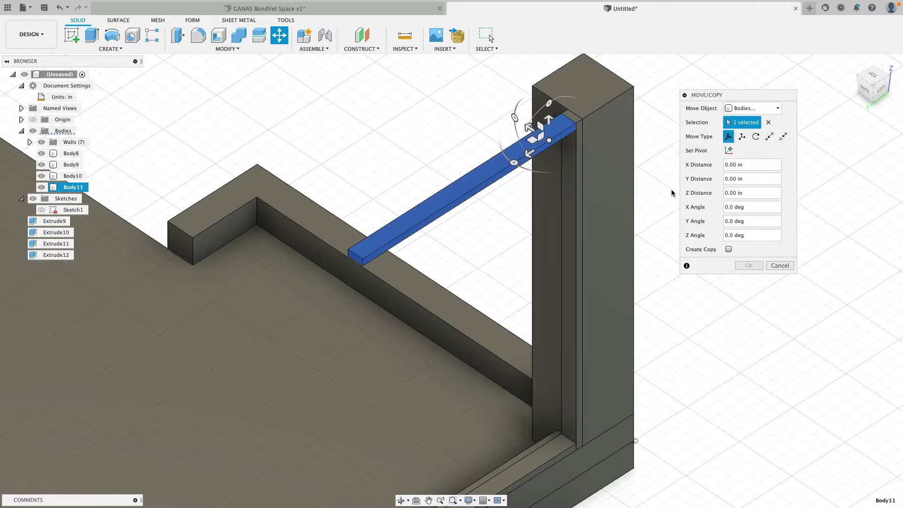
click(729, 249)
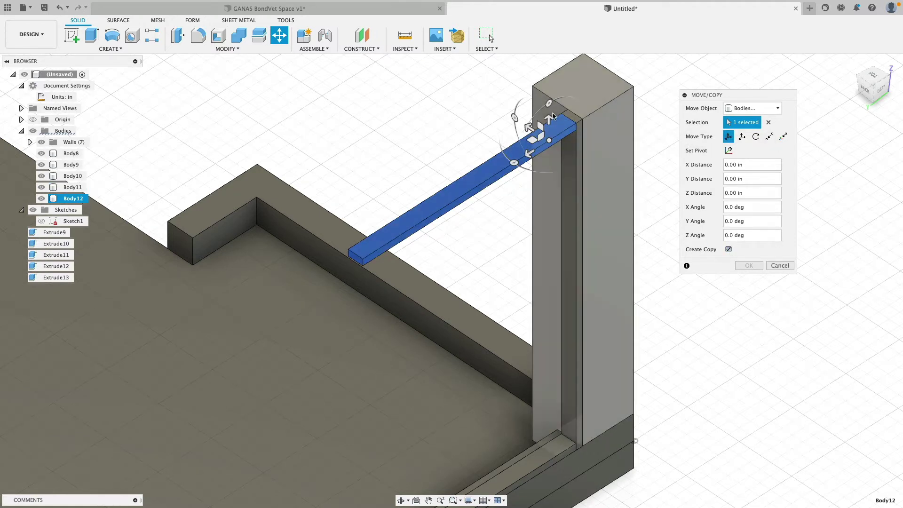
drag(549, 125, 549, 172)
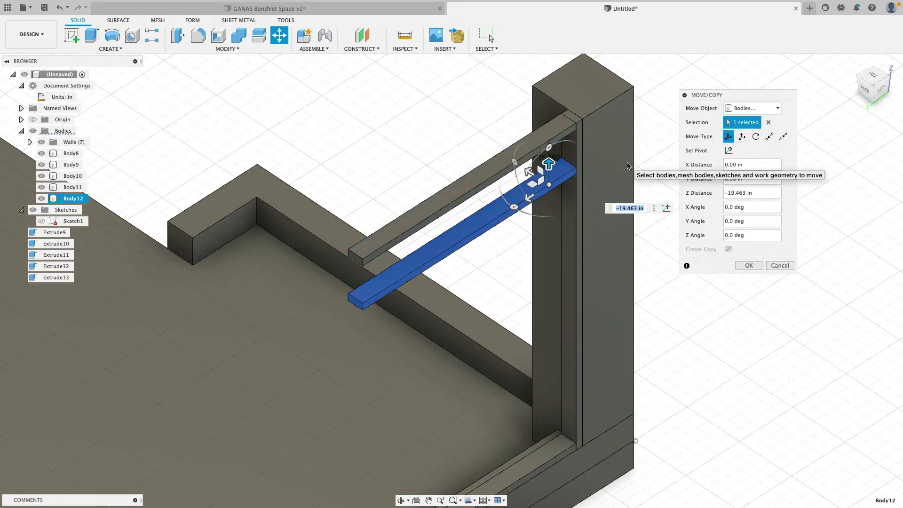
text(-41)
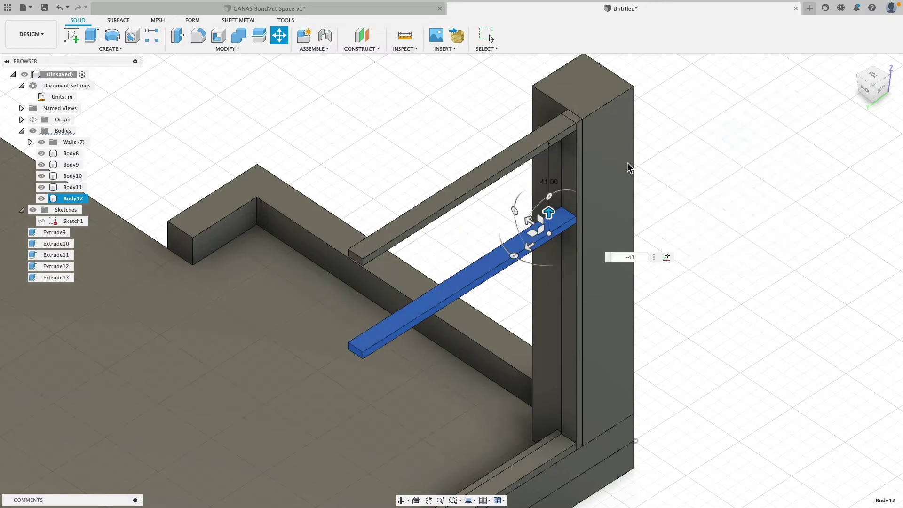
key(Return)
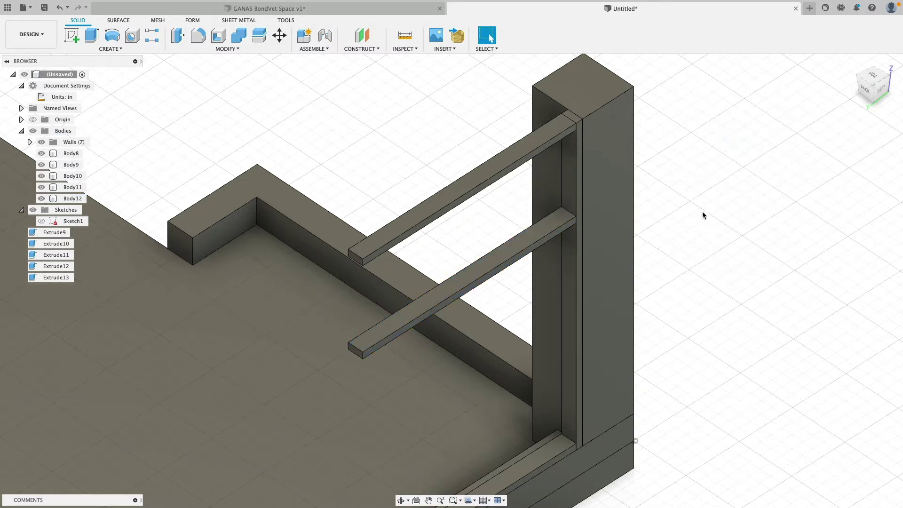
Step: Check the clear distance between the top rail and the intermediate rail using their facing long edges
click(571, 222)
shift+click(571, 139)
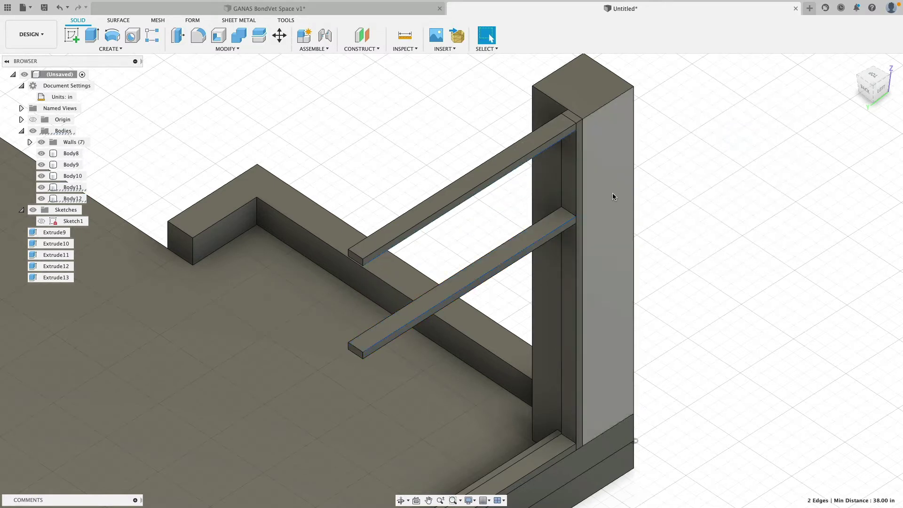
scroll(750, 288, down, 5)
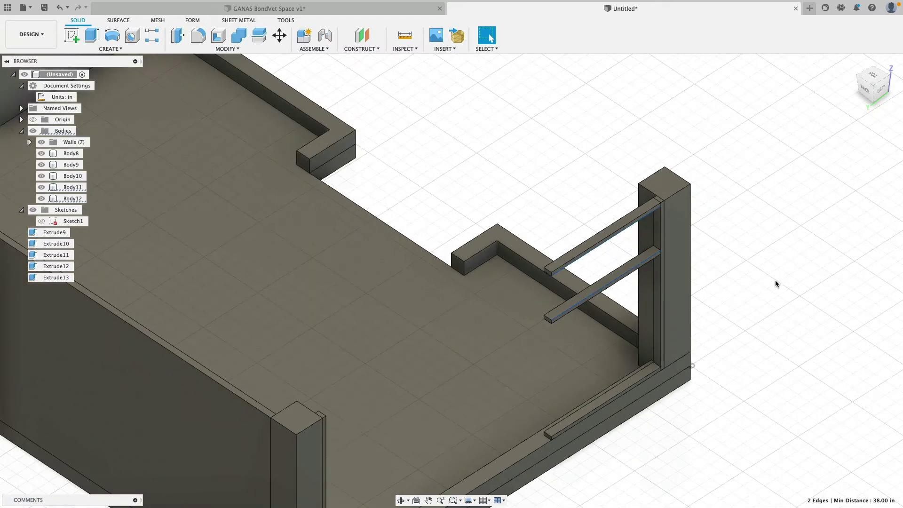
shift+middle_drag(775, 281, 762, 276)
scroll(761, 275, up, 4)
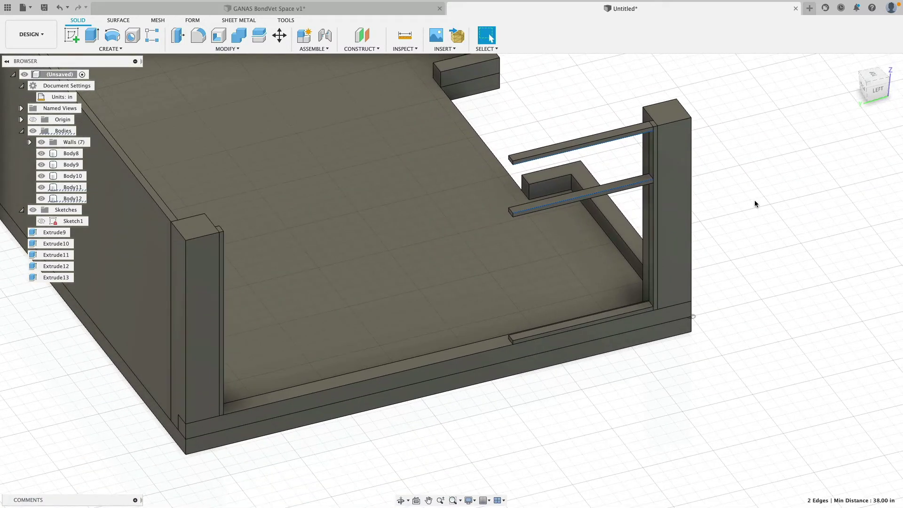
click(755, 201)
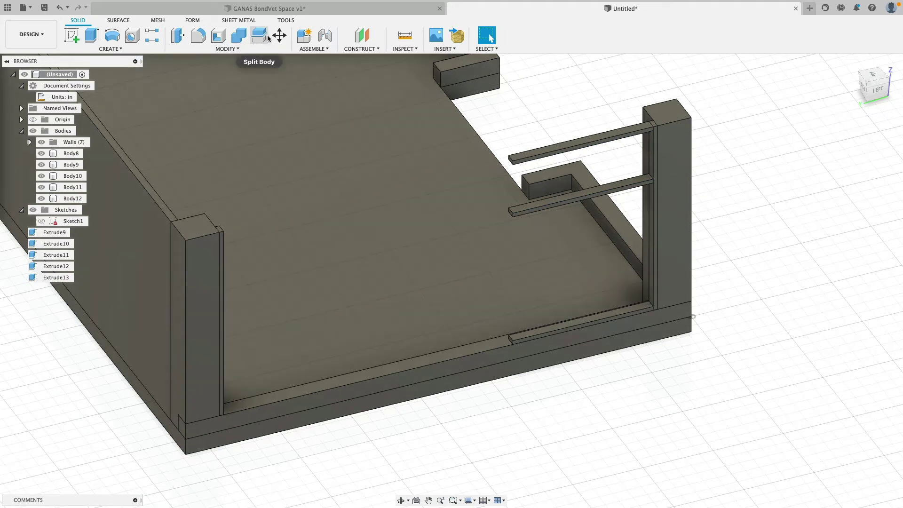
Step: Copy the full-height mullion beside the corner column point to point from its top corner to the free end of the top rail
click(279, 36)
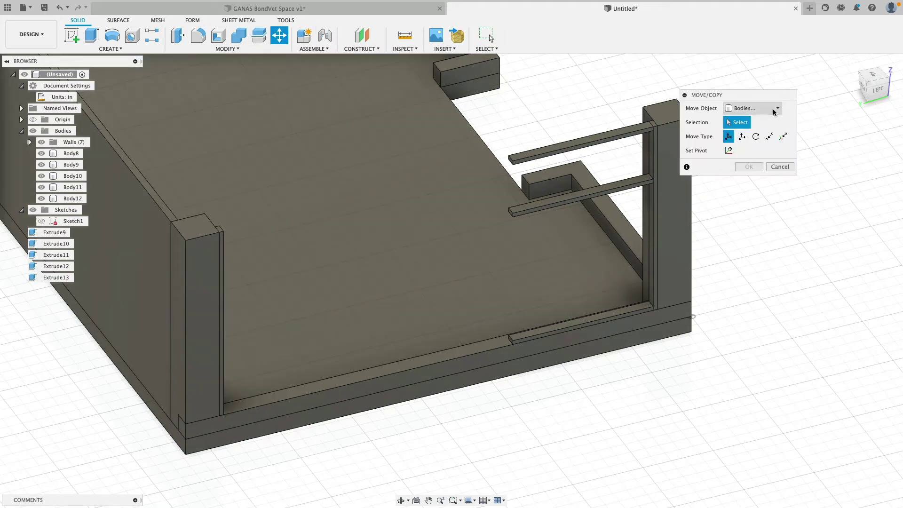
click(769, 137)
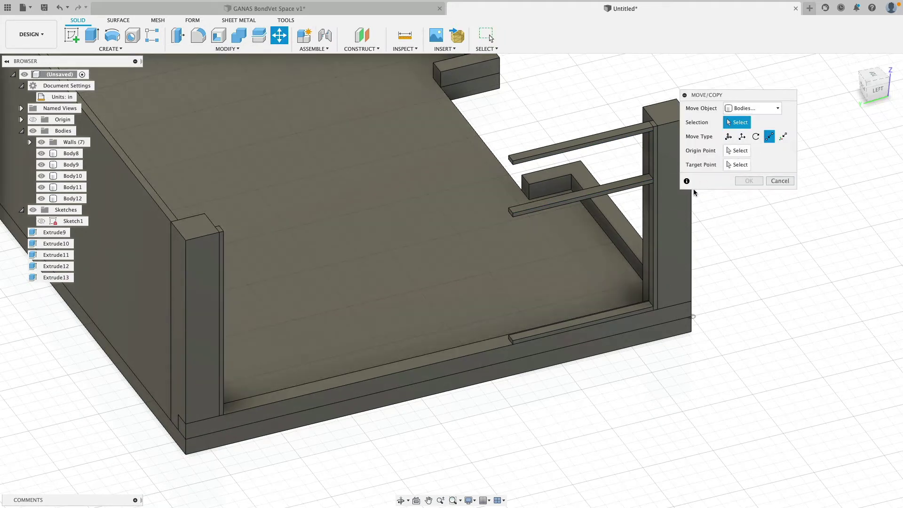
click(656, 199)
click(729, 179)
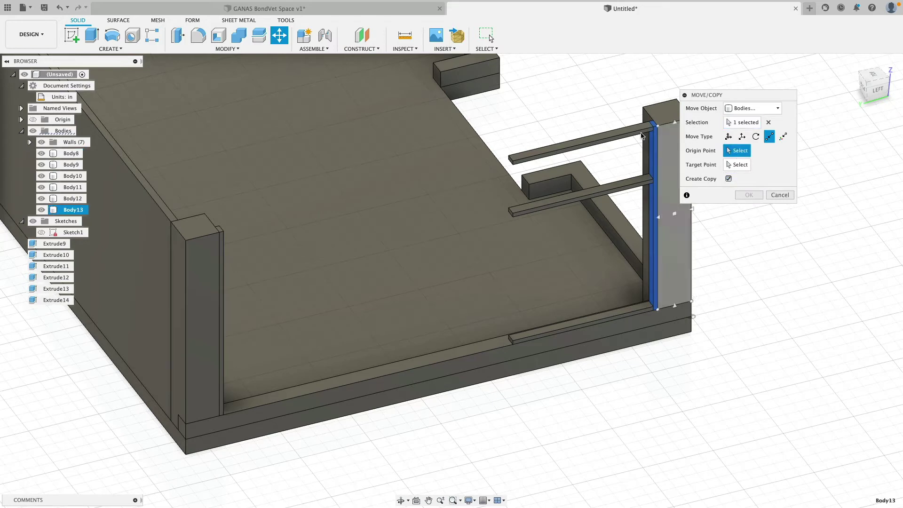
scroll(653, 132, up, 3)
click(667, 122)
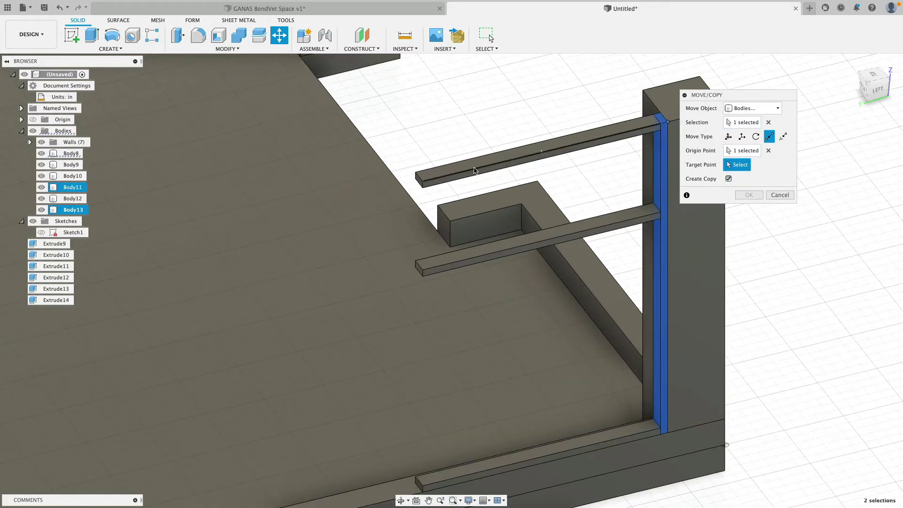
click(424, 183)
scroll(466, 189, down, 3)
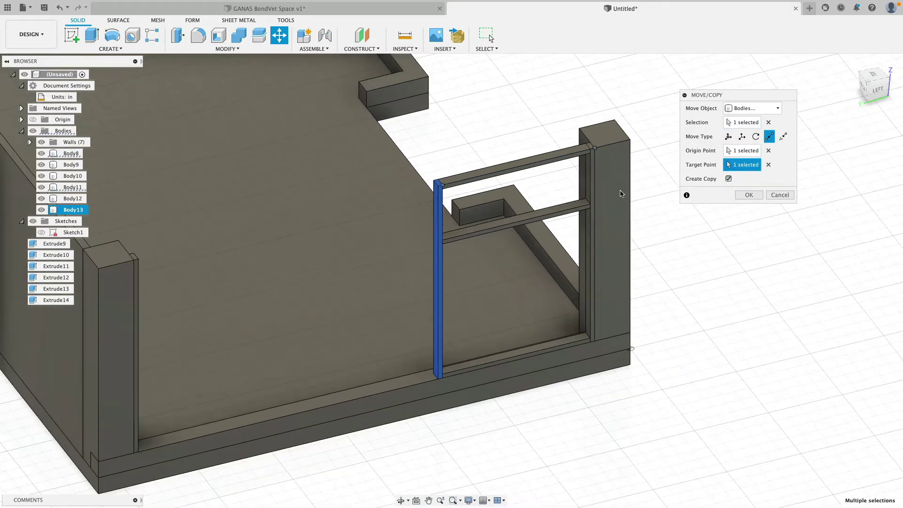
click(748, 195)
Step: Copy the three rails and the new mullion together point to point, from the corner-column mullion to the new mullion, forming the middle bay
middle_drag(302, 136, 379, 115)
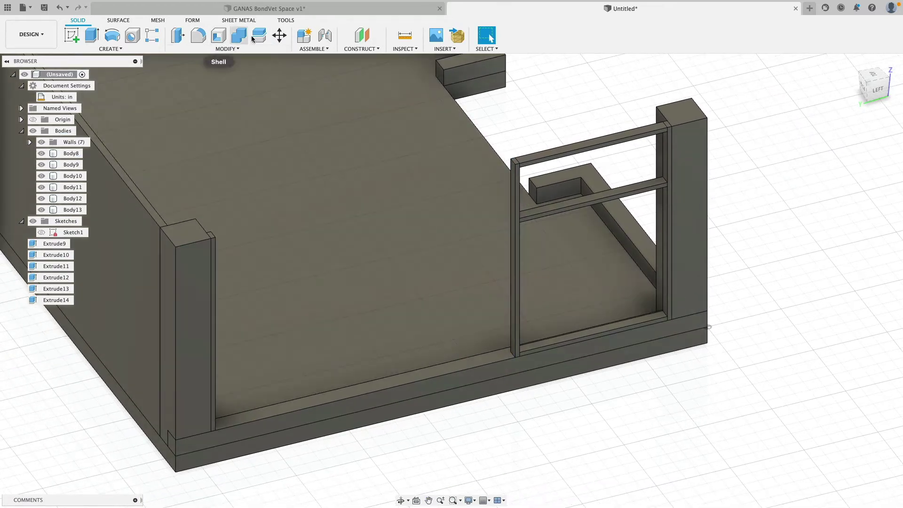
click(283, 37)
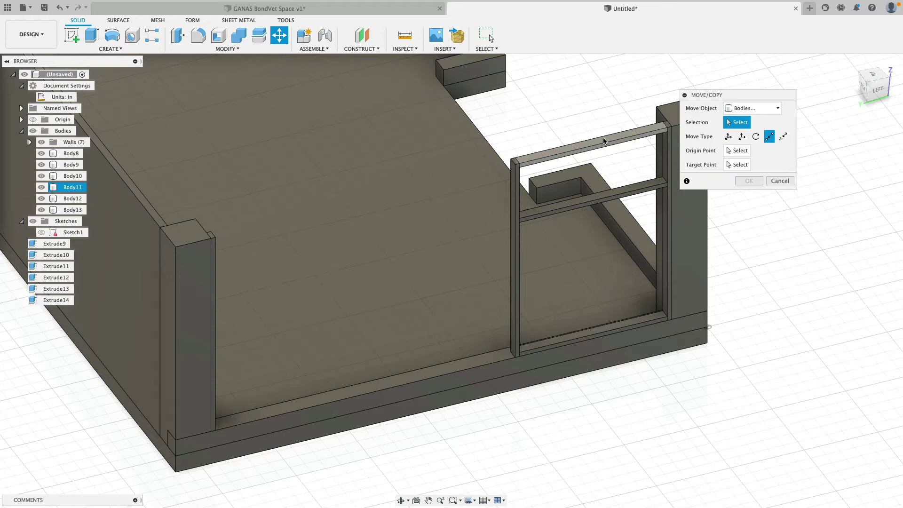
click(606, 144)
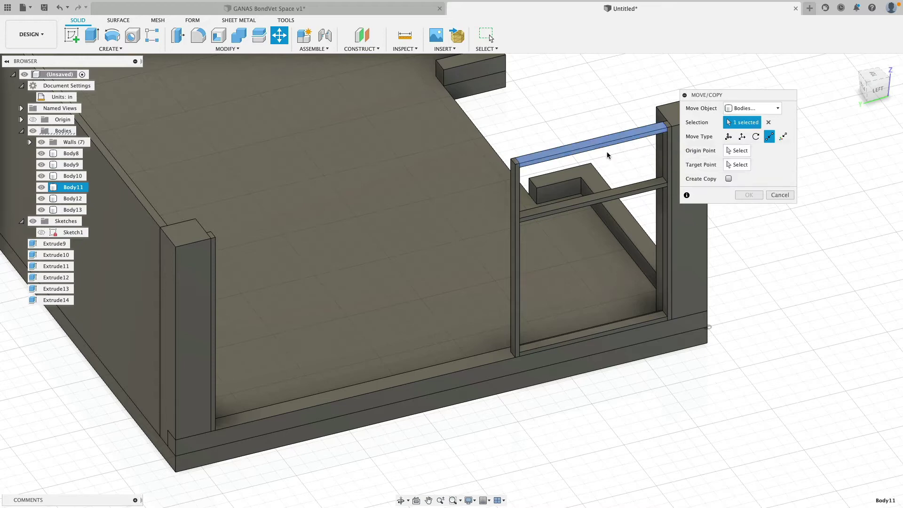
click(611, 194)
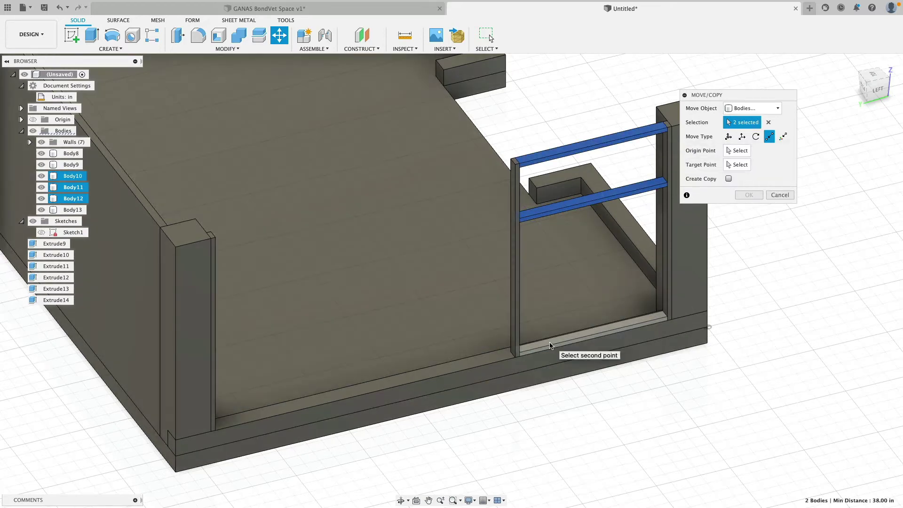
click(562, 341)
click(514, 315)
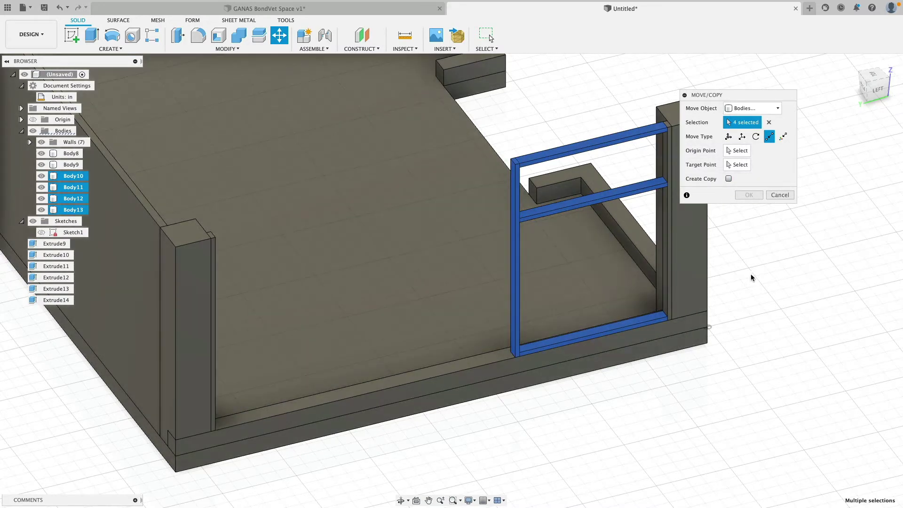
middle_drag(751, 275, 724, 287)
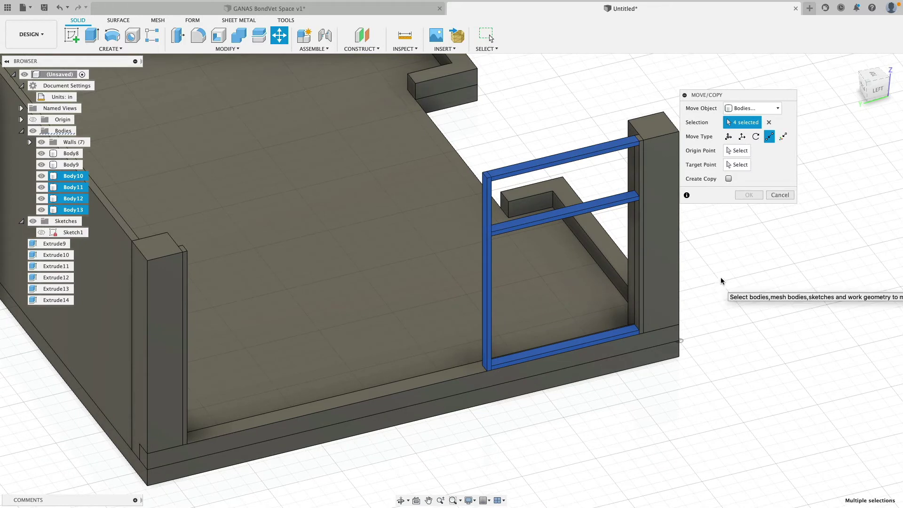
click(728, 179)
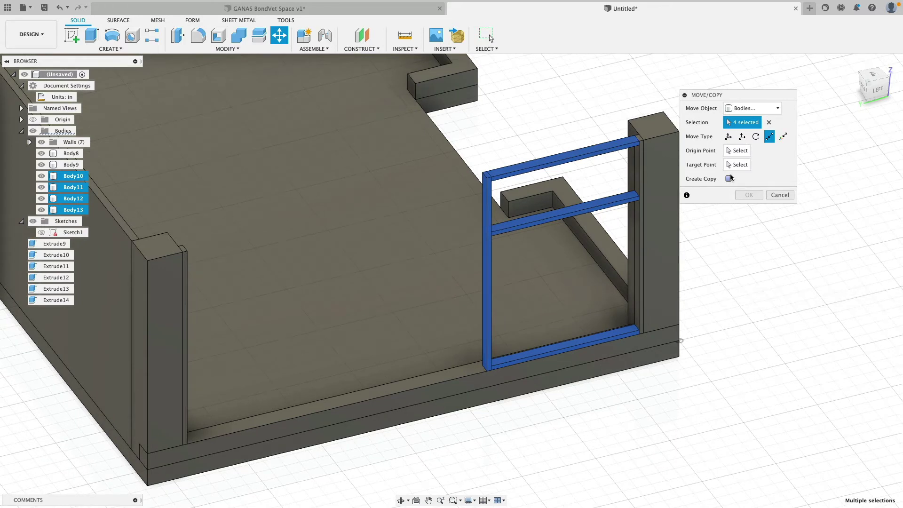
click(639, 142)
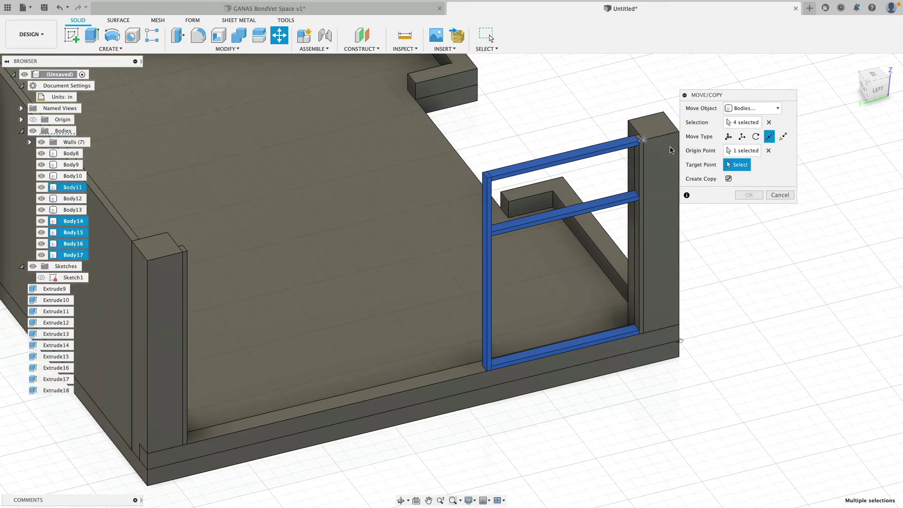
click(487, 179)
click(749, 194)
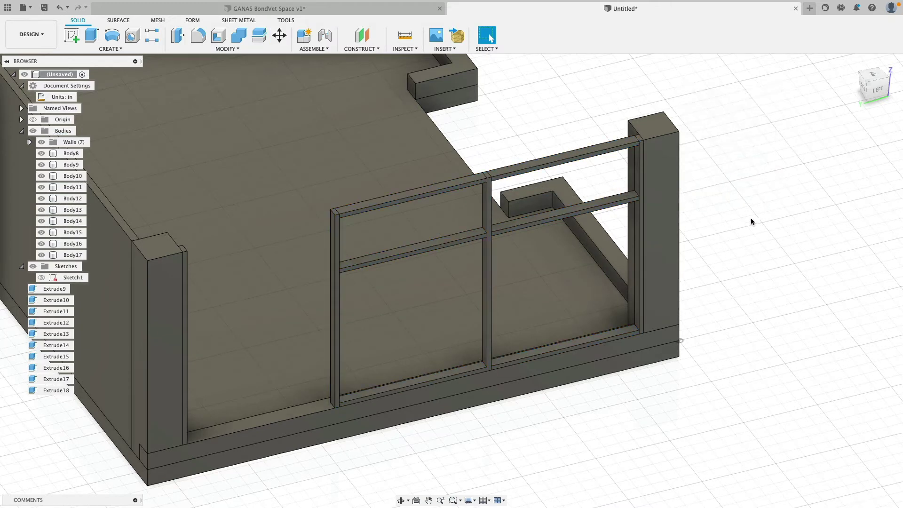
Step: Copy the middle bay's three rails point to point onto the next mullion, filling the last bay up to the opposite corner column's mullion
right_click(751, 218)
click(767, 187)
click(486, 178)
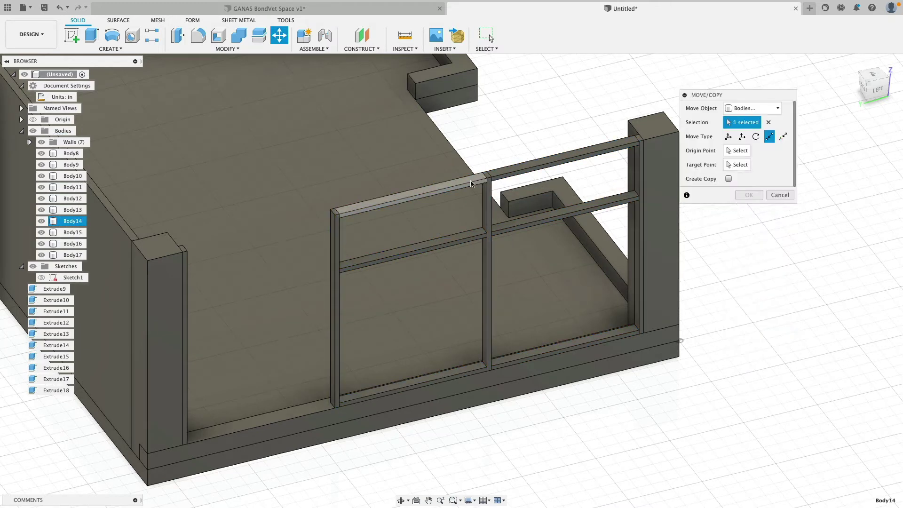
click(437, 244)
click(381, 388)
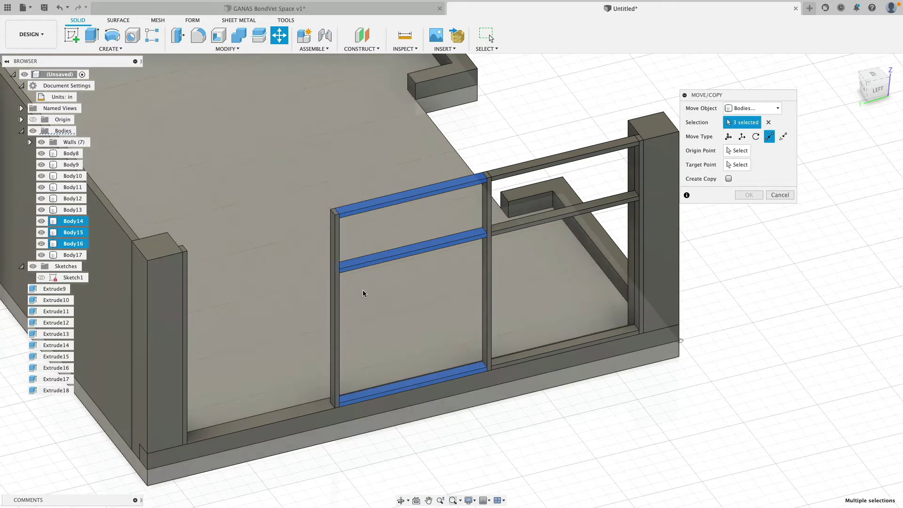
click(729, 179)
click(738, 150)
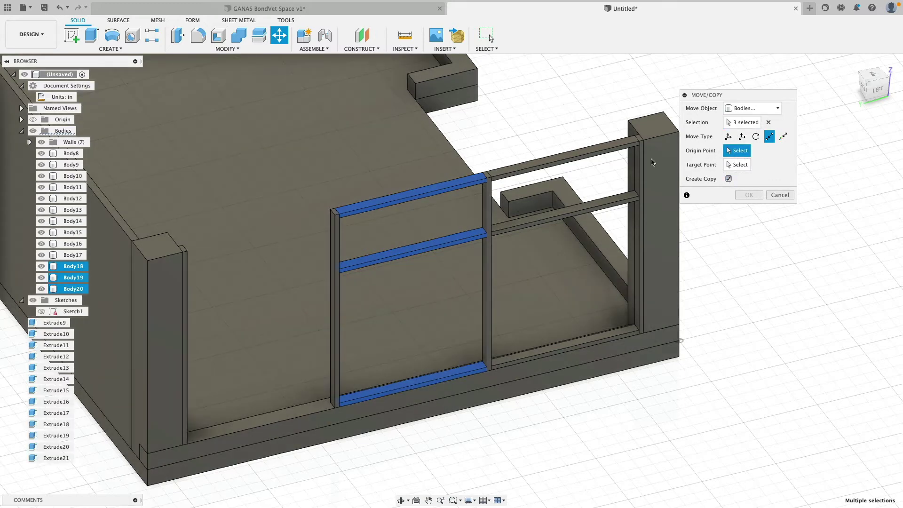
click(487, 179)
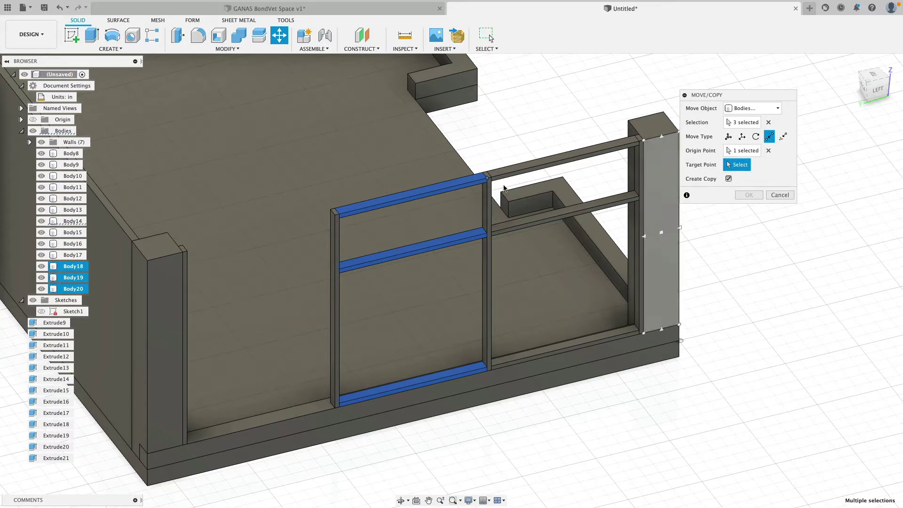
click(334, 213)
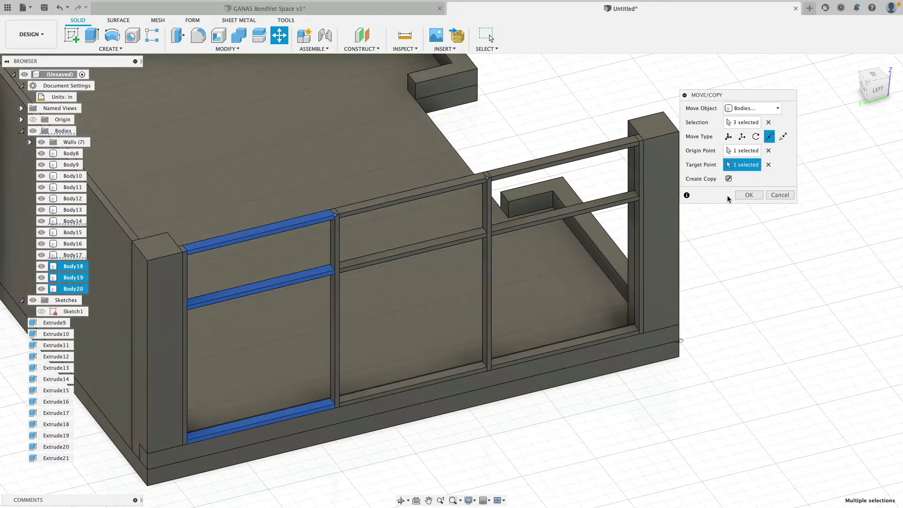
Step: Finish the point-to-point copy of the three horizontal rails into the window frame's end bay
click(749, 195)
Step: Try to rotate the five bodies of the frame panel beside the corner post by -90 degrees about its inner upright's vertical edge
shift+middle_drag(718, 285, 728, 306)
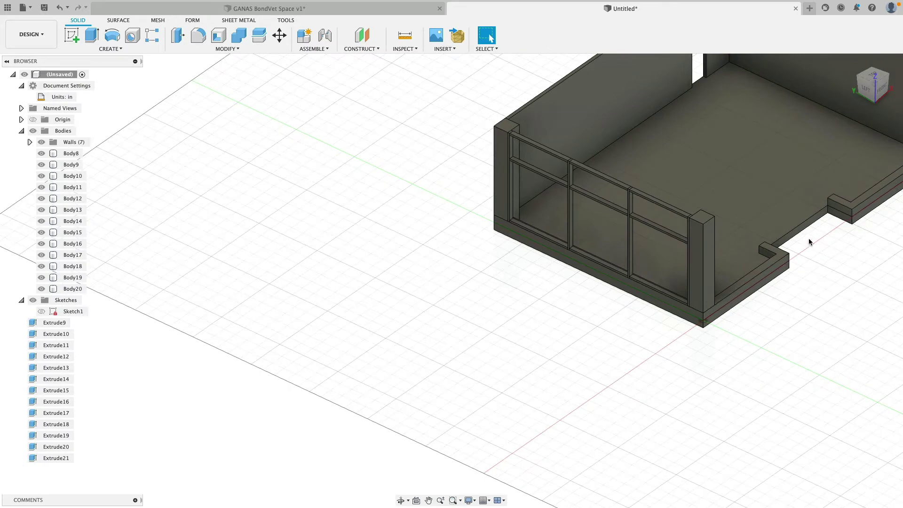
scroll(605, 322, up, 6)
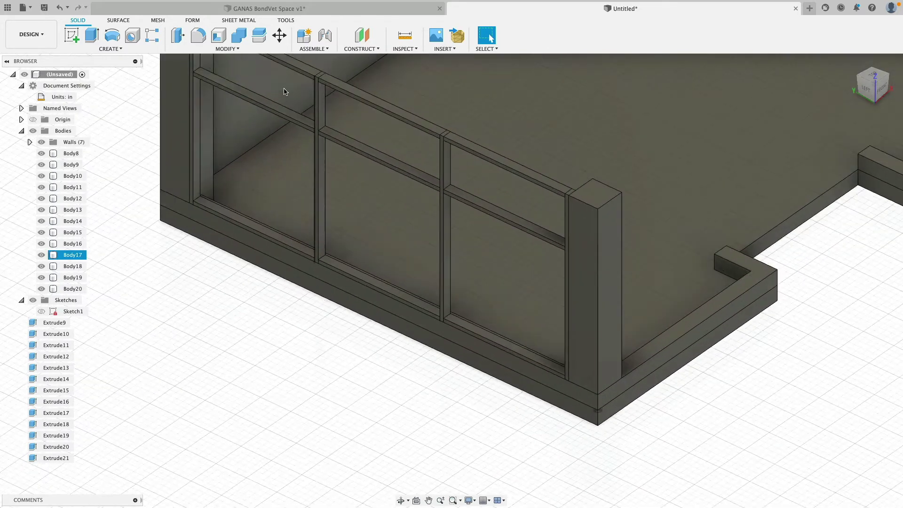
click(285, 35)
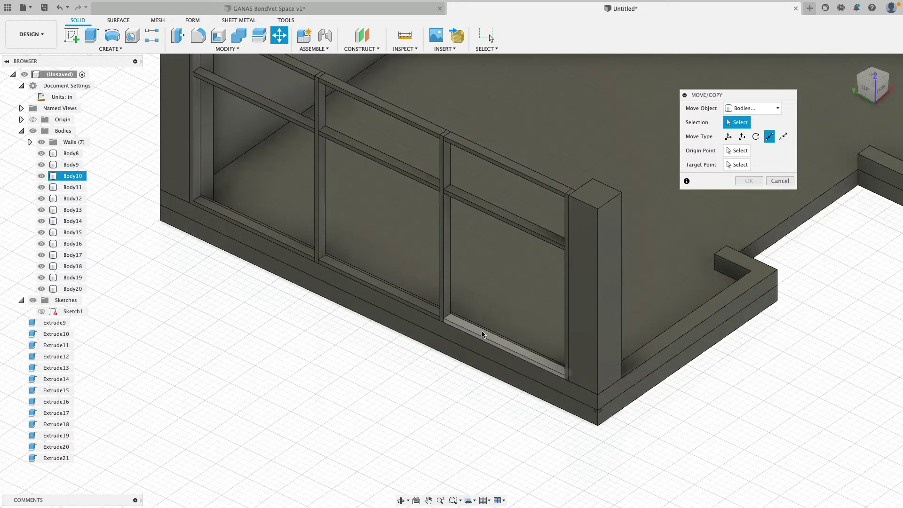
click(484, 335)
click(522, 214)
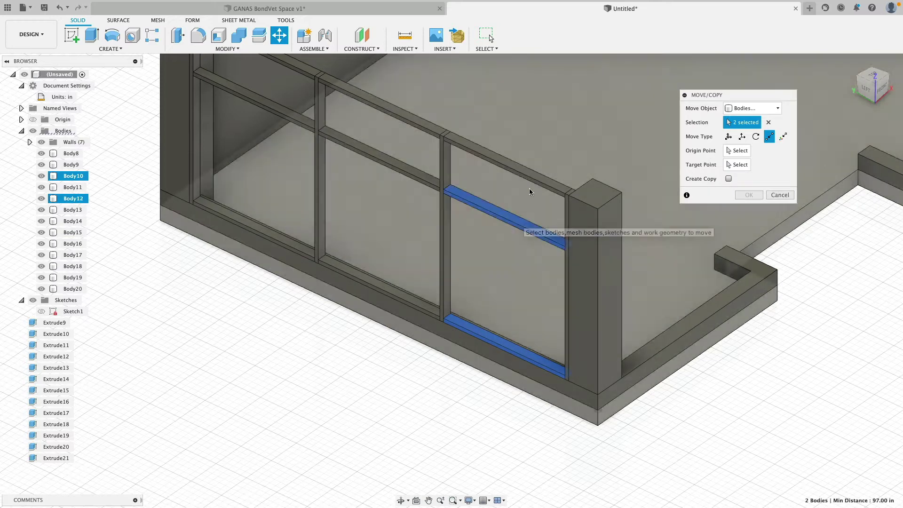
click(529, 181)
click(566, 204)
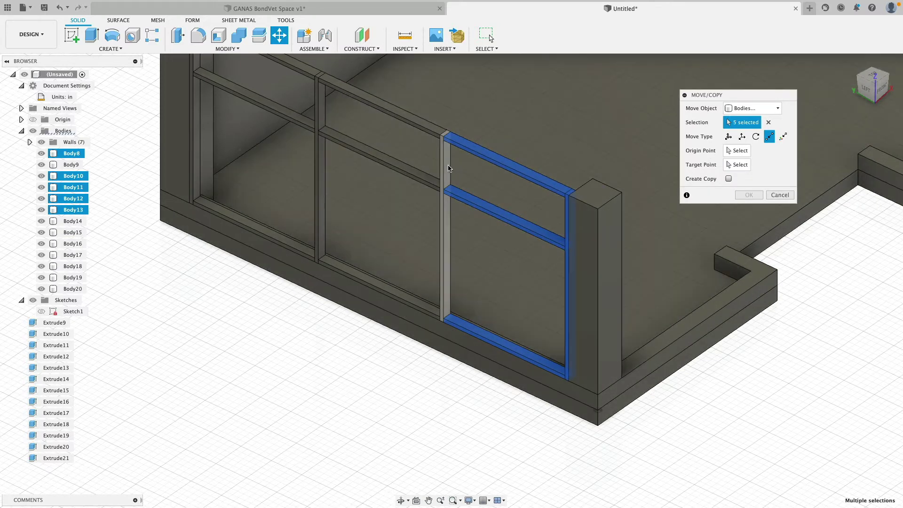
scroll(444, 221, down, 2)
click(430, 245)
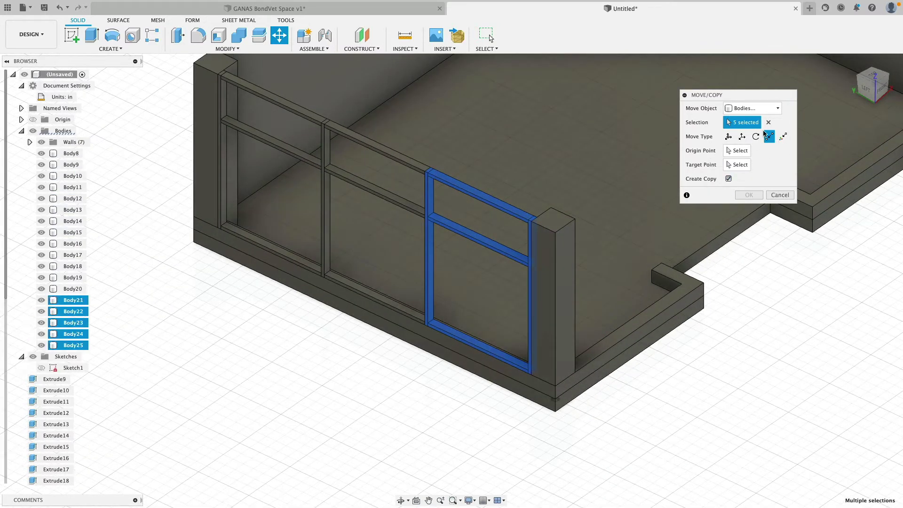
click(756, 136)
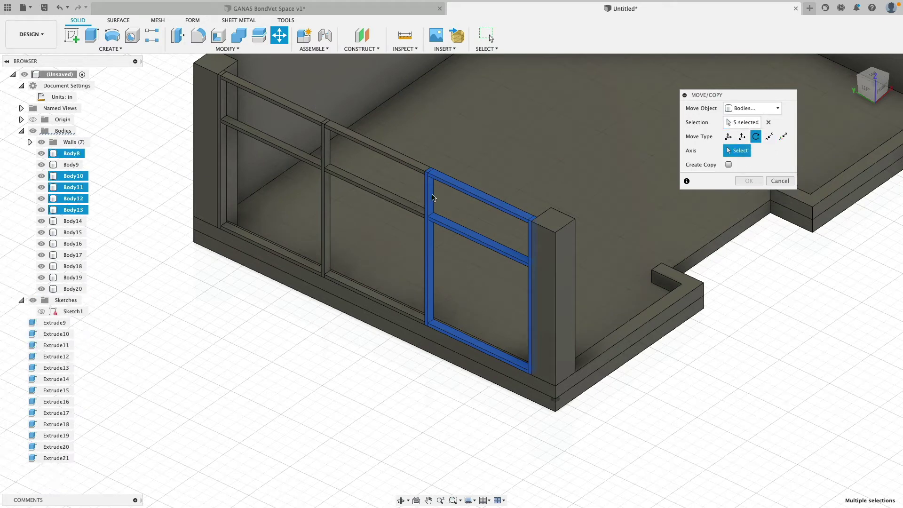
click(433, 208)
drag(390, 177, 393, 225)
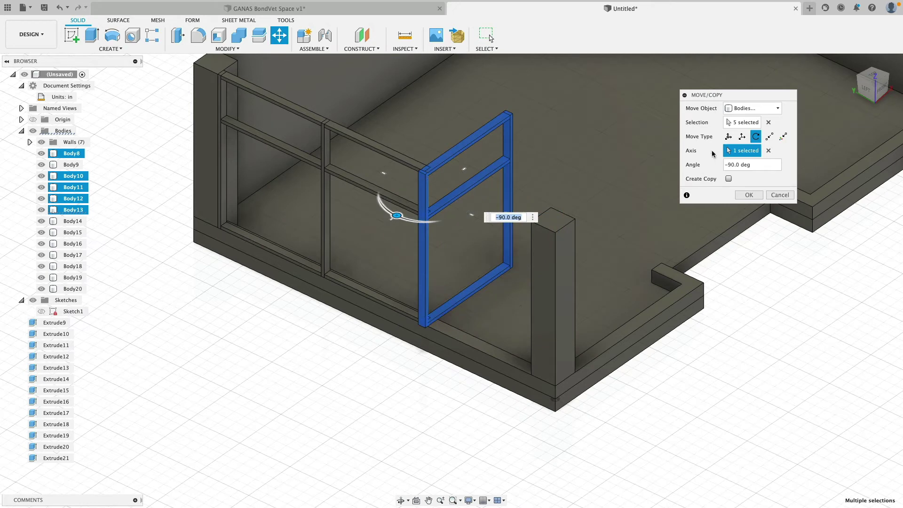
click(729, 136)
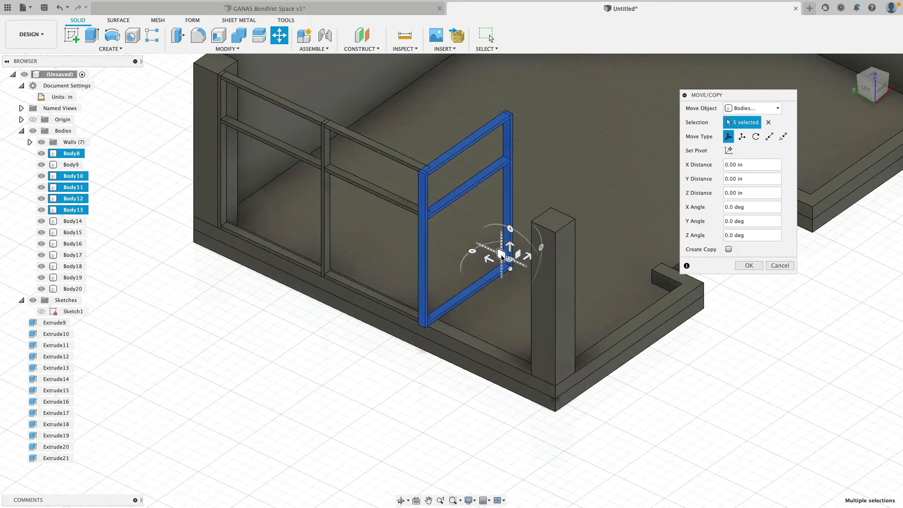
click(729, 249)
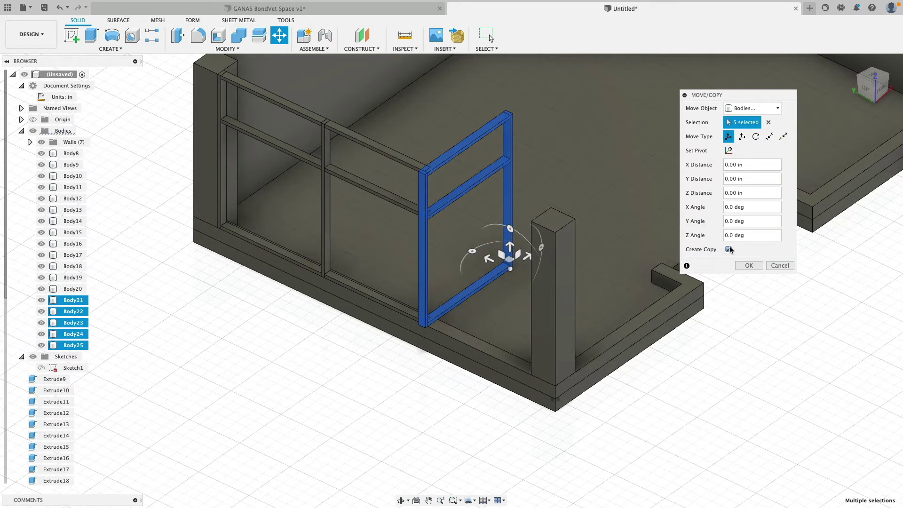
click(780, 265)
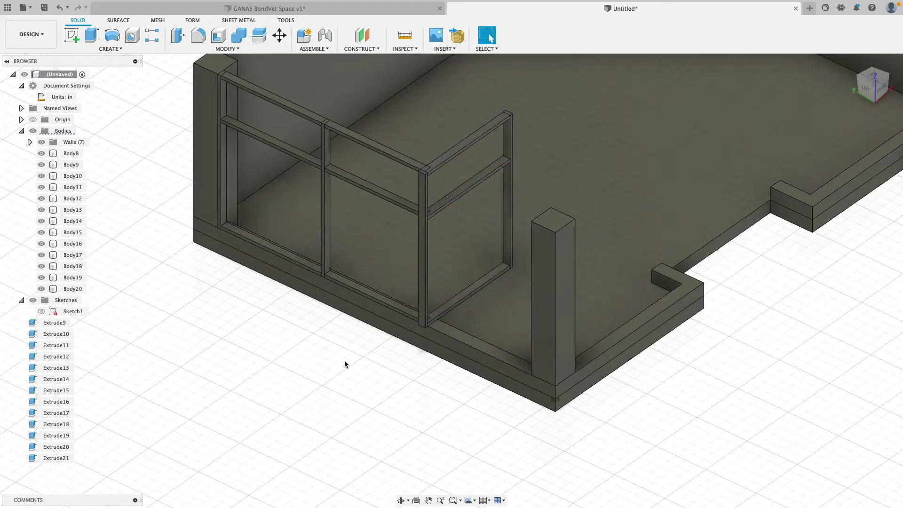
Step: Try to rotate a copy of the frame panel beside the corner post by -90 degrees about its inner upright's vertical edge
click(279, 35)
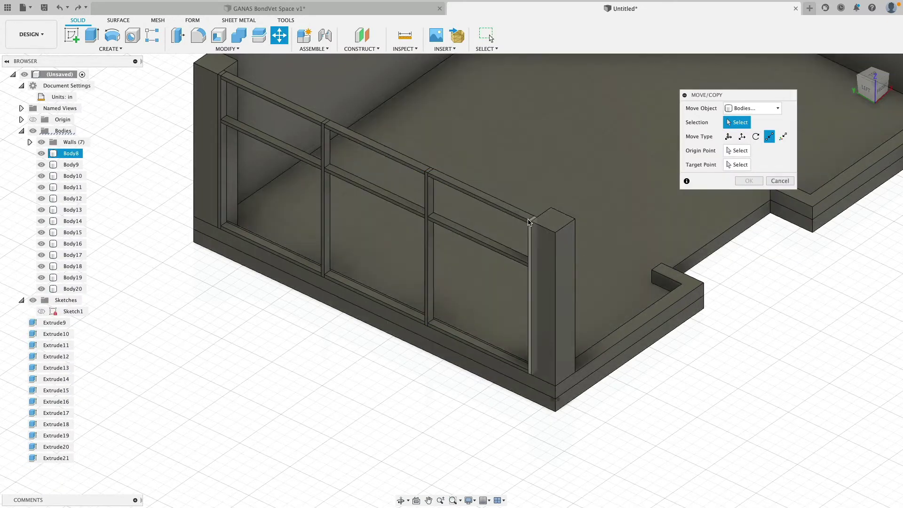
click(529, 221)
click(499, 201)
click(496, 246)
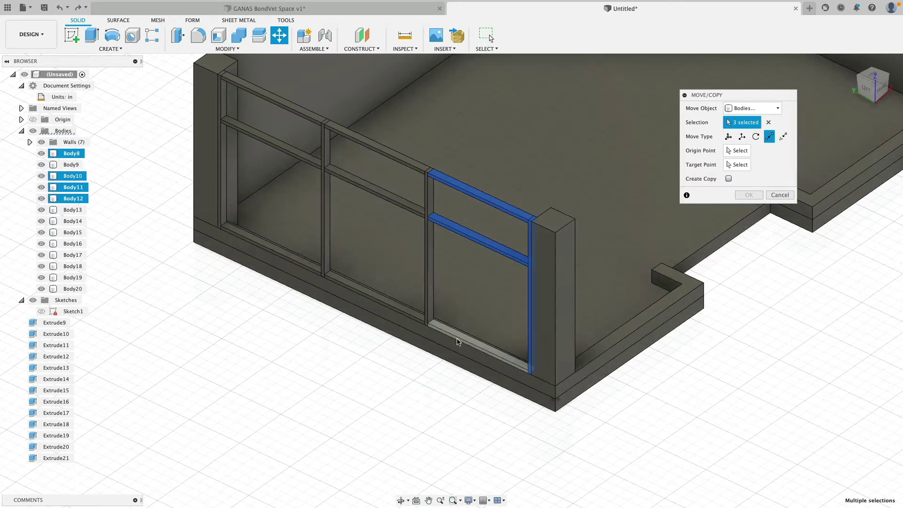
click(457, 342)
click(432, 295)
click(756, 137)
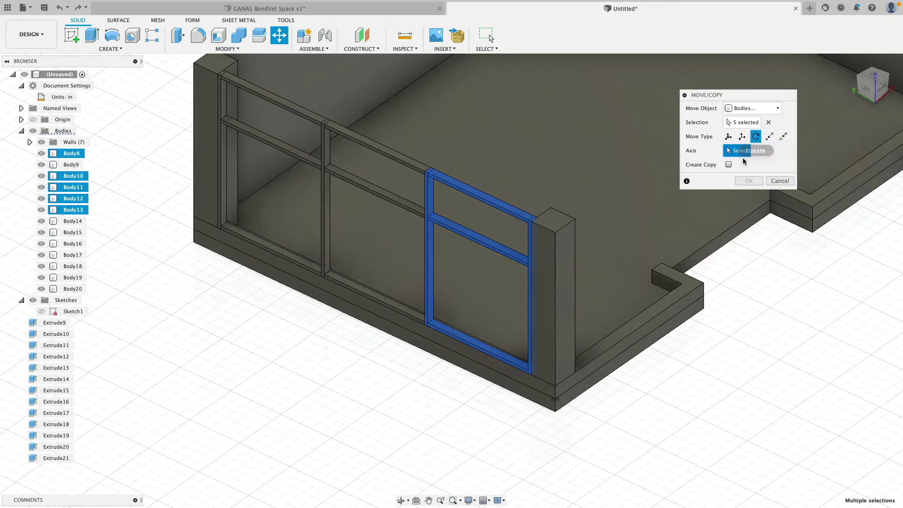
click(729, 165)
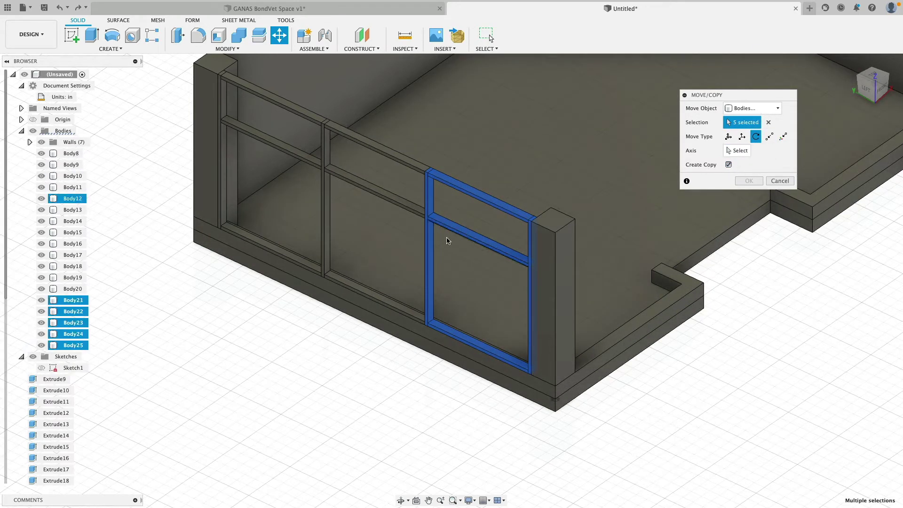
click(427, 259)
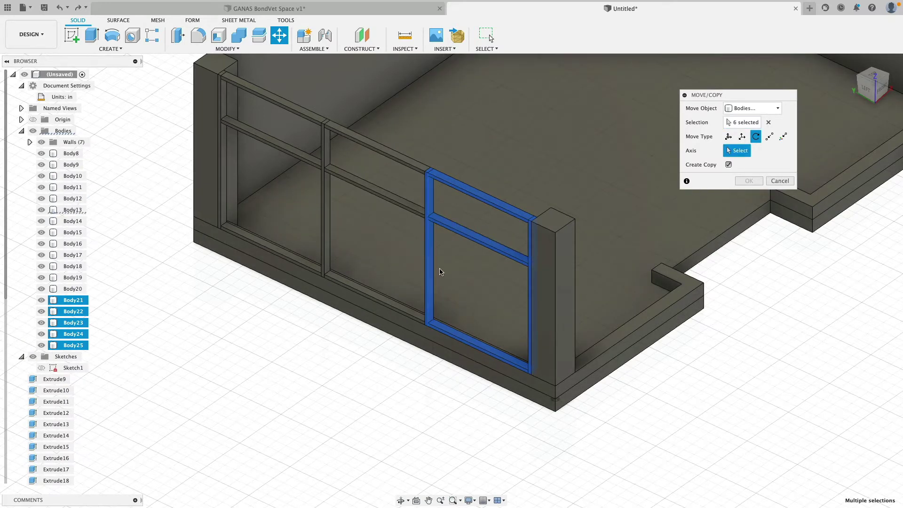
click(433, 255)
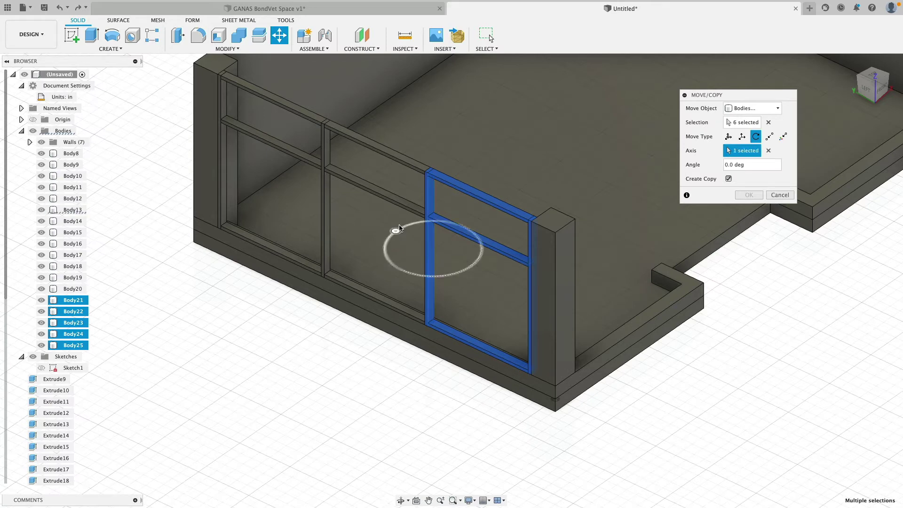
drag(396, 231, 394, 275)
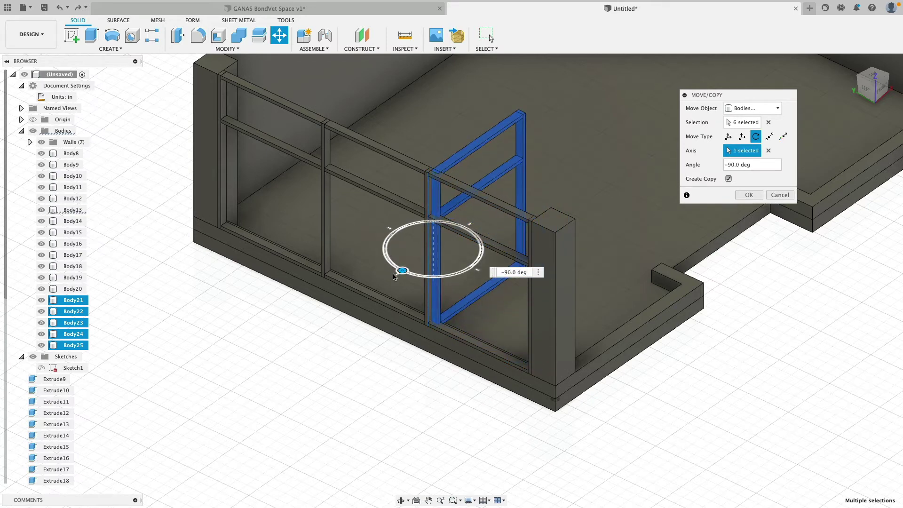
Step: Try to move the rotated panel and the original inner upright about -211 in along Y, and undo the rotated copy
click(728, 137)
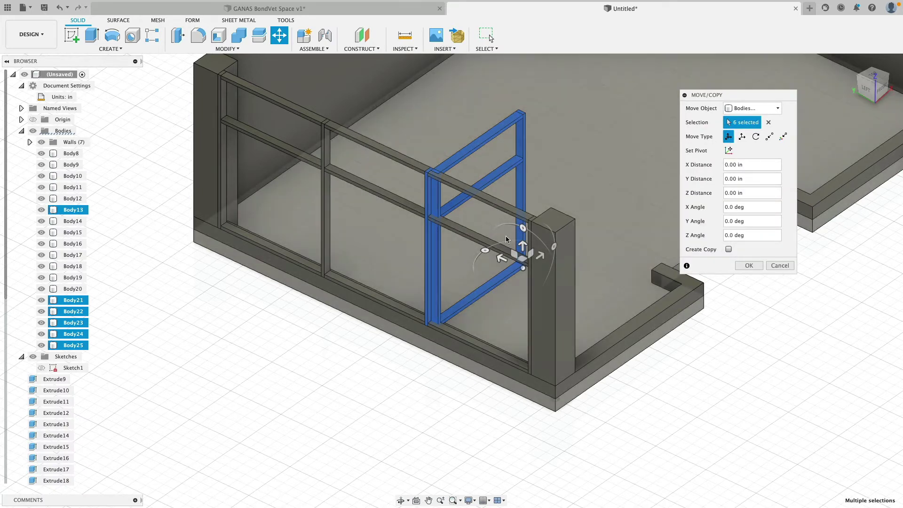
drag(507, 260, 714, 357)
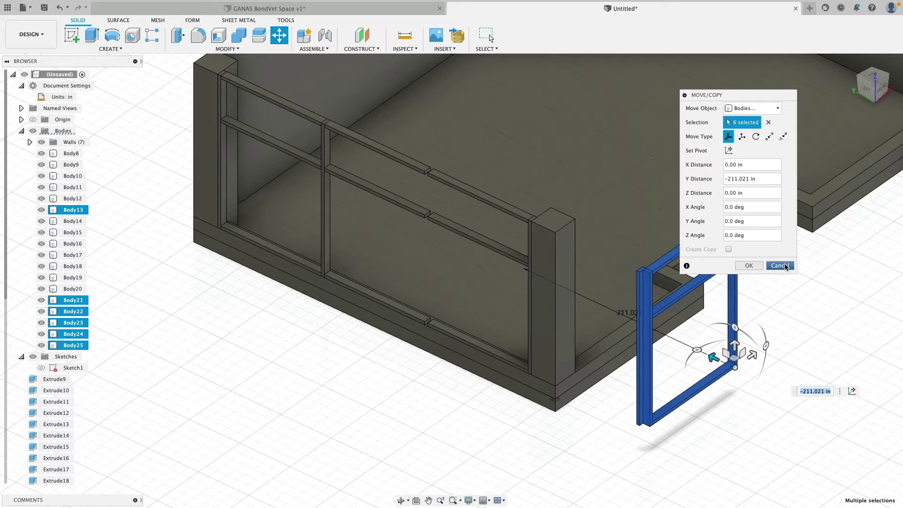
key(Return)
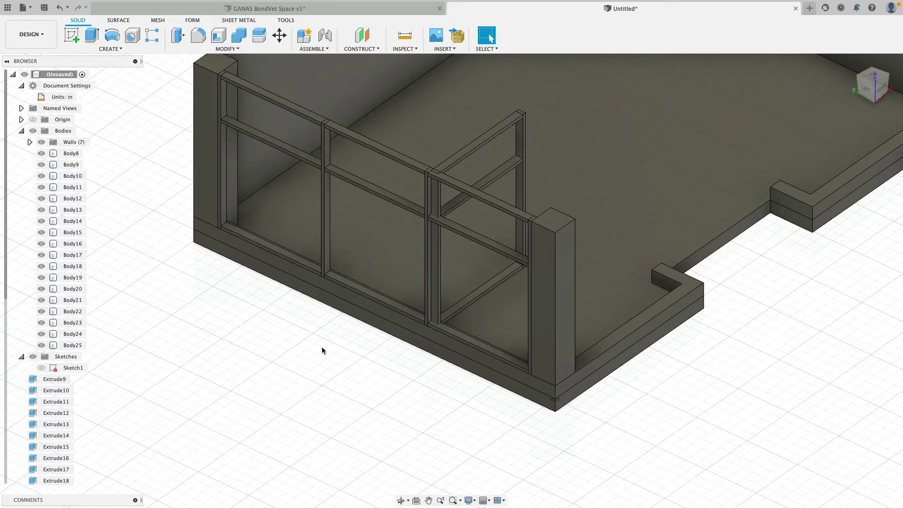
key(super+z)
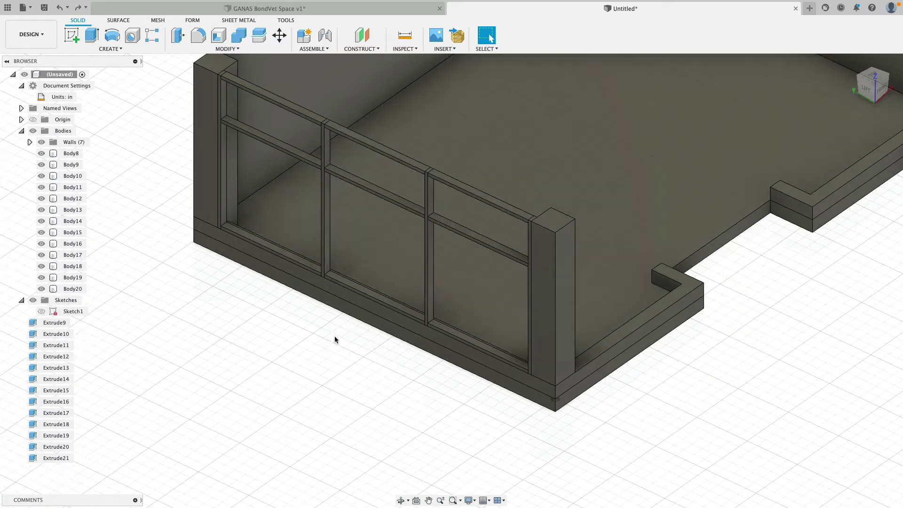
key(super+shift+z)
Step: Copy the five bodies of the frame panel beside the corner post, rotating the copy -90 degrees about the inner upright's vertical edge
click(280, 35)
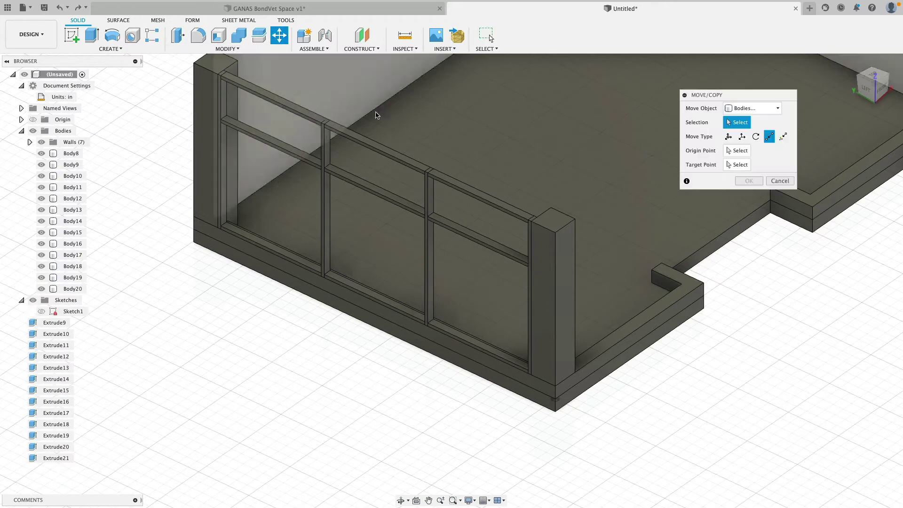
click(531, 301)
click(480, 194)
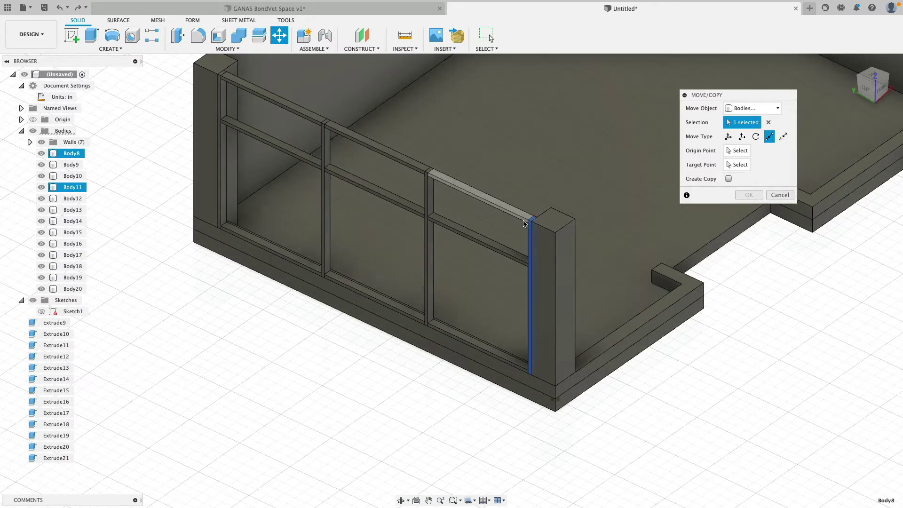
click(503, 245)
click(480, 346)
click(431, 282)
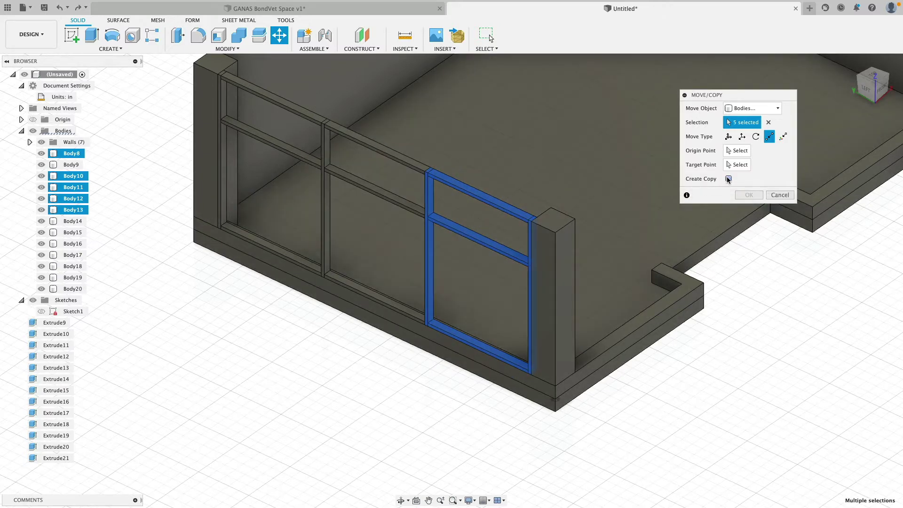
click(756, 137)
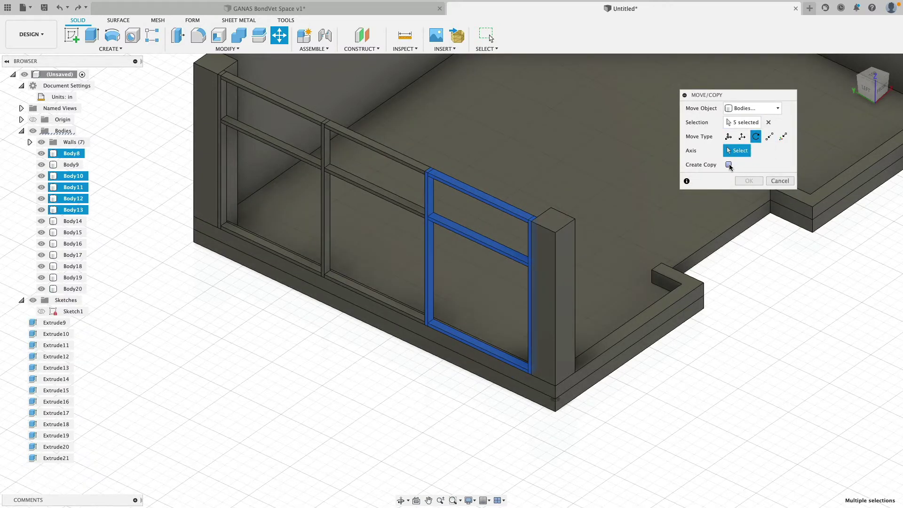
click(728, 165)
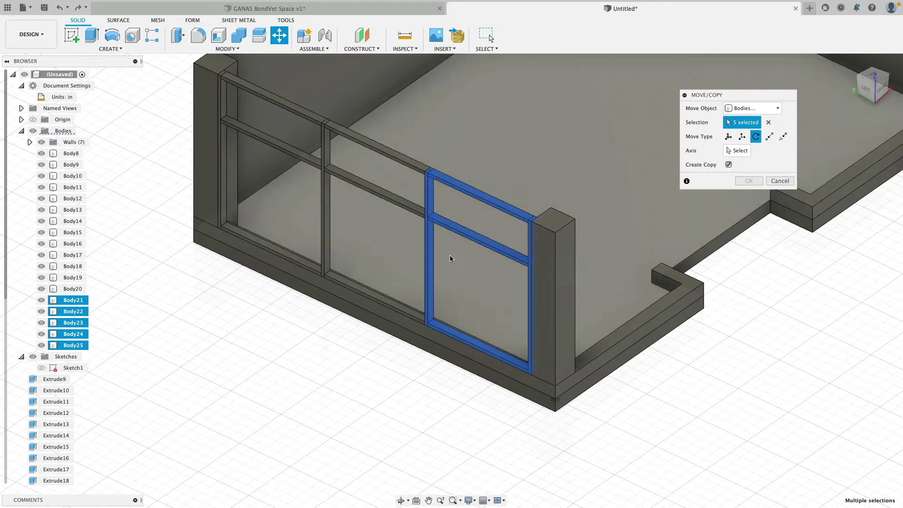
click(430, 256)
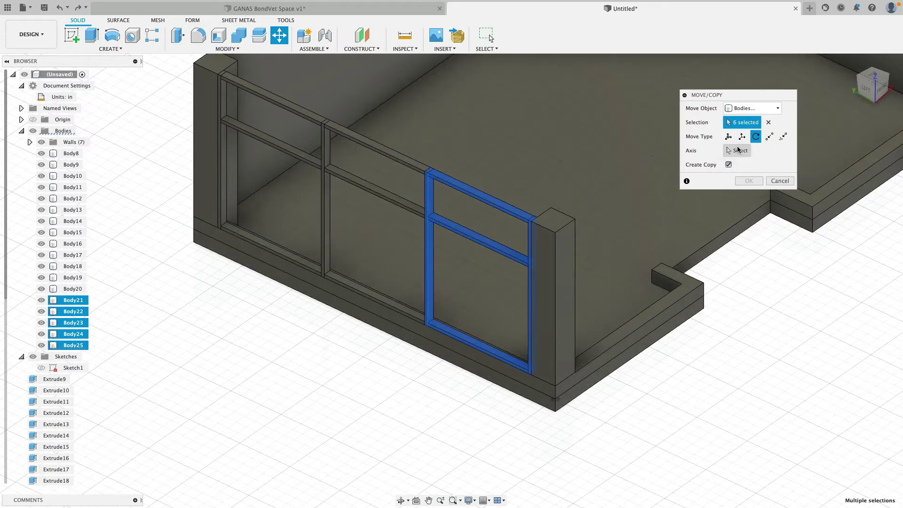
click(738, 150)
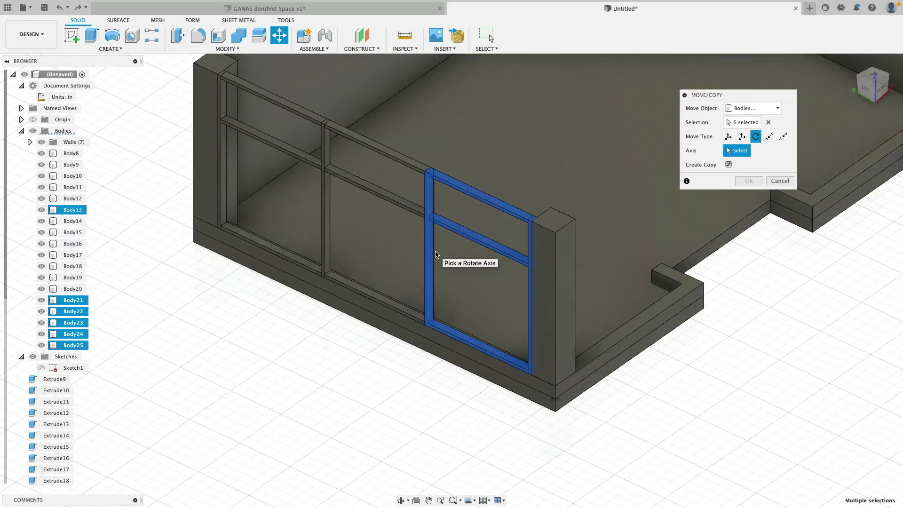
click(436, 255)
drag(383, 255, 383, 284)
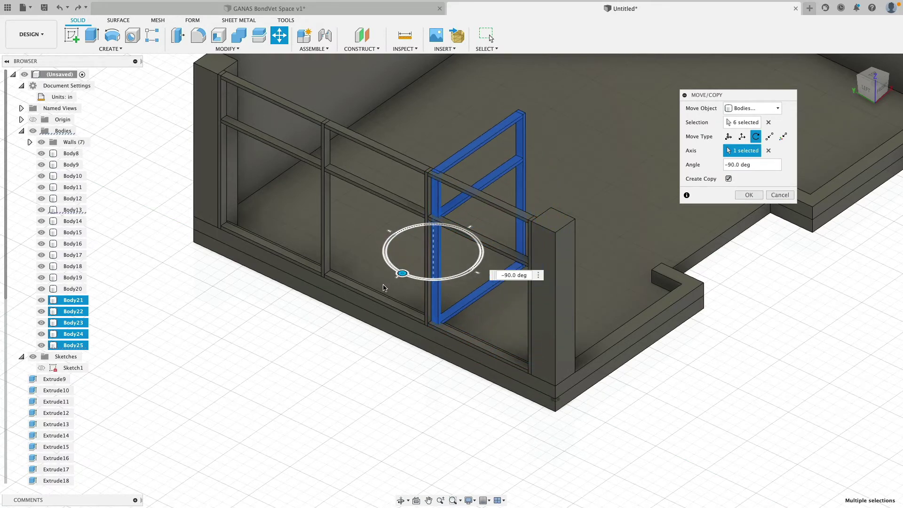
Step: Move the rotated panel copy about -187.4 in along Y, and point to point from its lower outer corner to the corner post's base
click(731, 136)
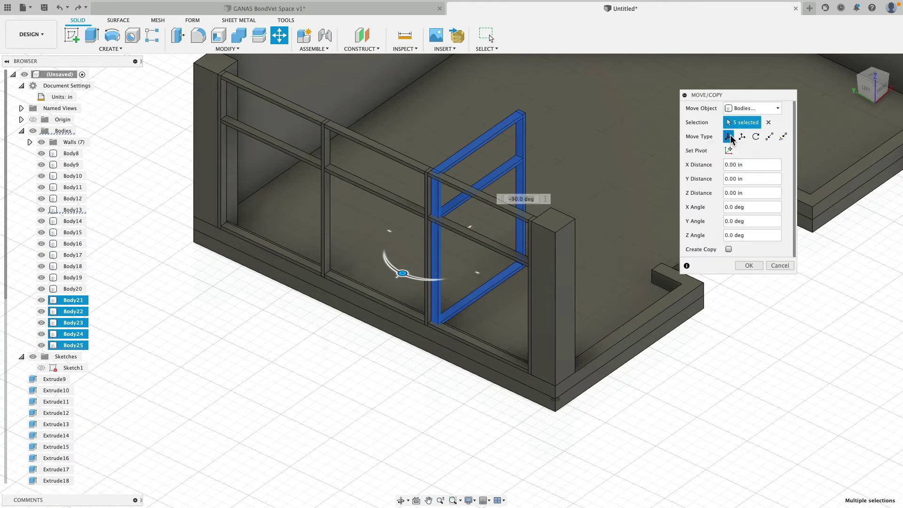
drag(418, 165, 690, 286)
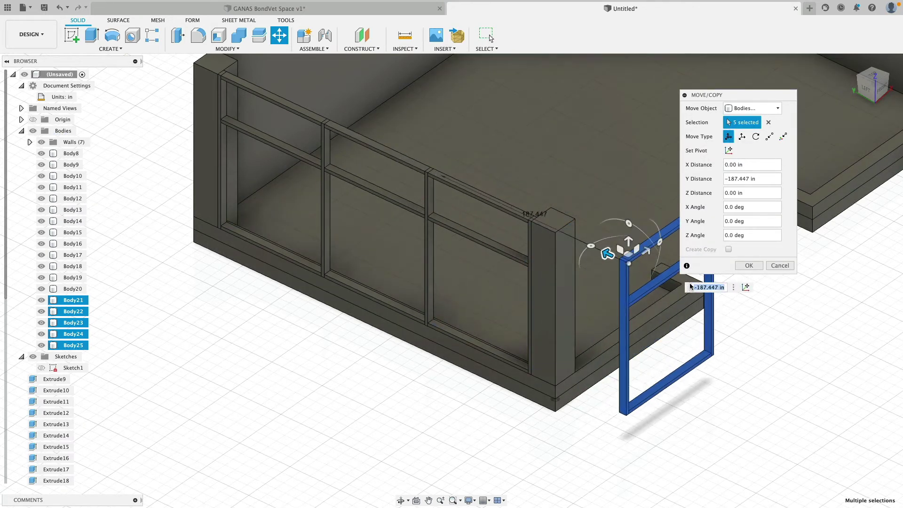
click(770, 136)
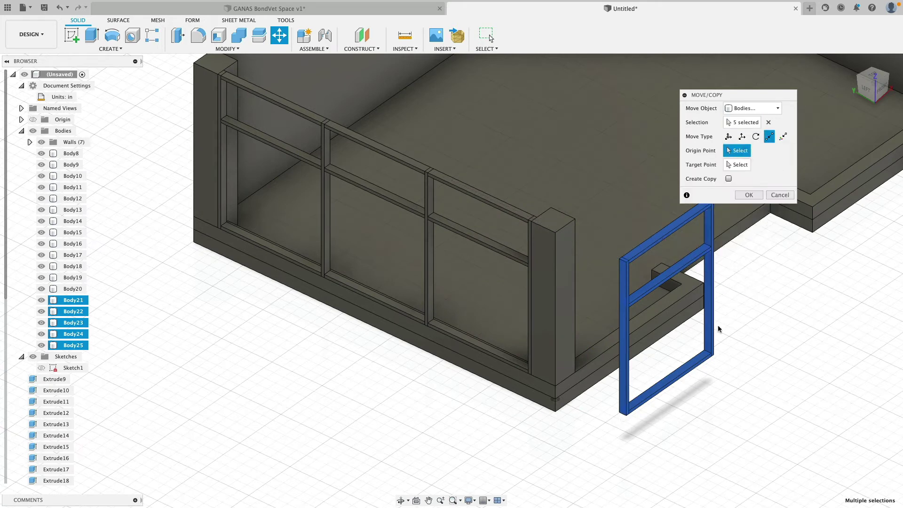
click(625, 415)
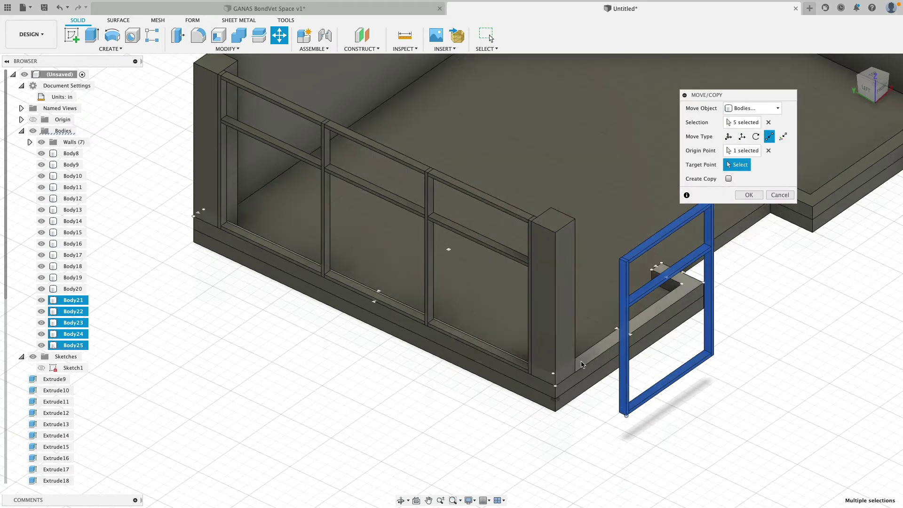
click(575, 372)
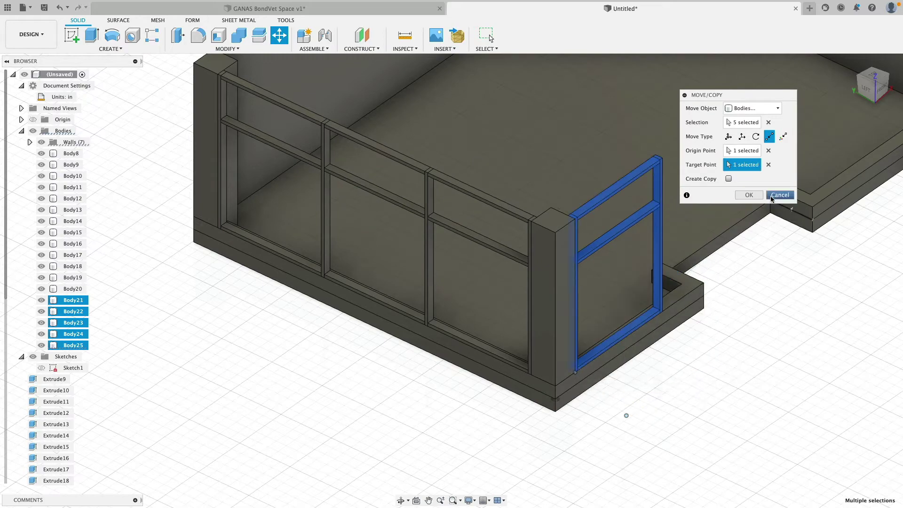
click(750, 195)
Step: Copy the side panel's free-end upright about 33.7 in along the low wall toward its end return
shift+middle_drag(752, 323, 514, 375)
scroll(518, 369, up, 4)
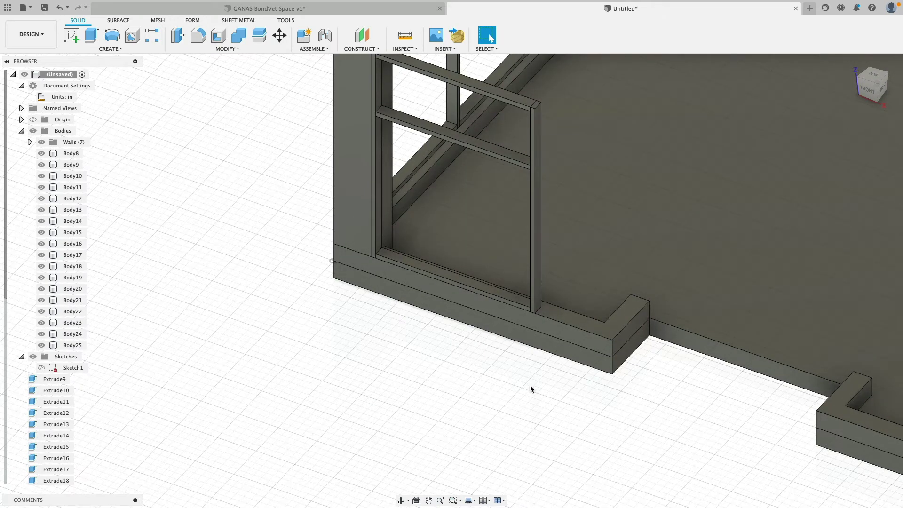
middle_drag(483, 363, 441, 397)
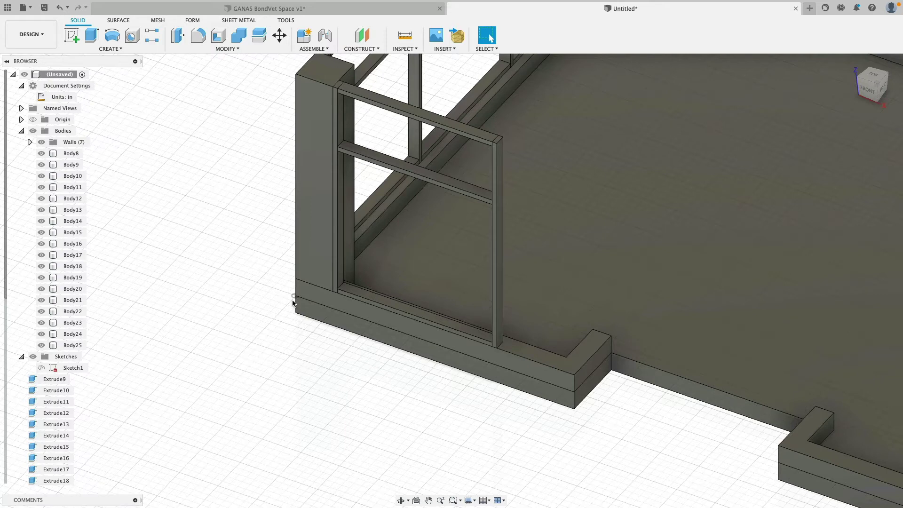
click(280, 37)
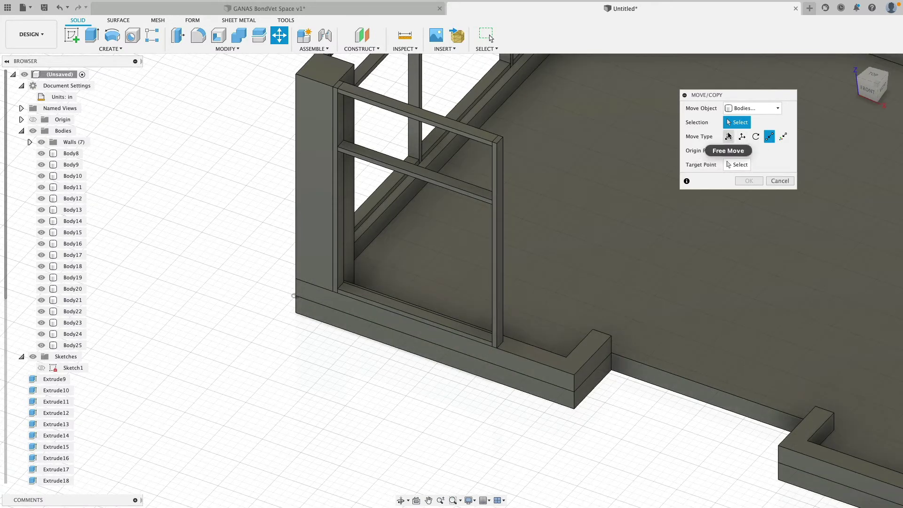
click(729, 136)
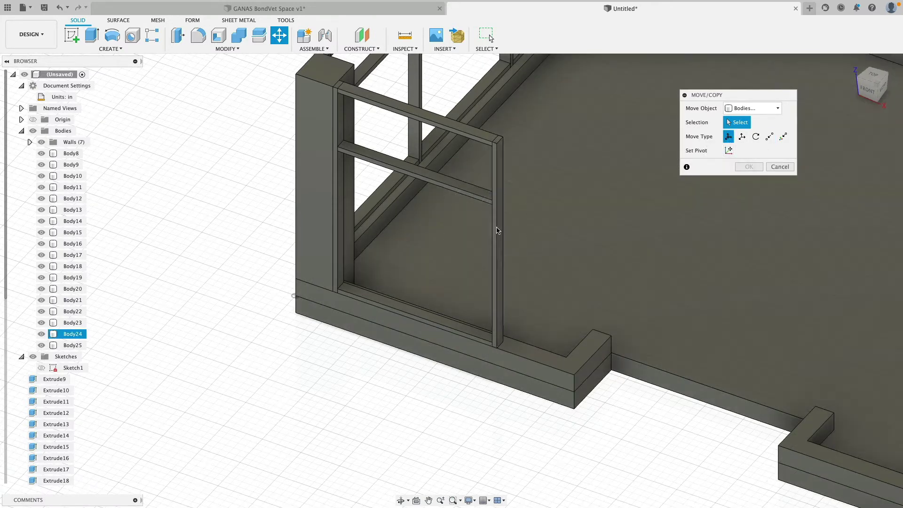
click(499, 224)
click(729, 250)
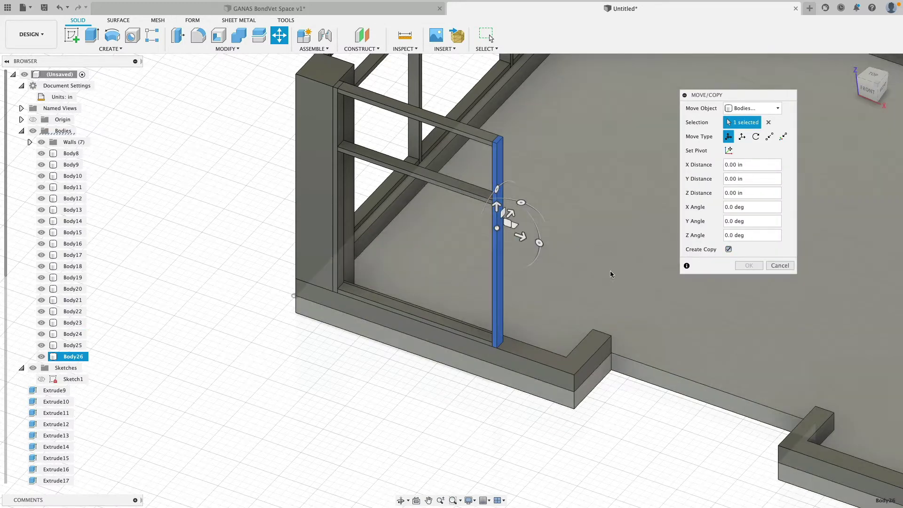
drag(520, 236, 572, 264)
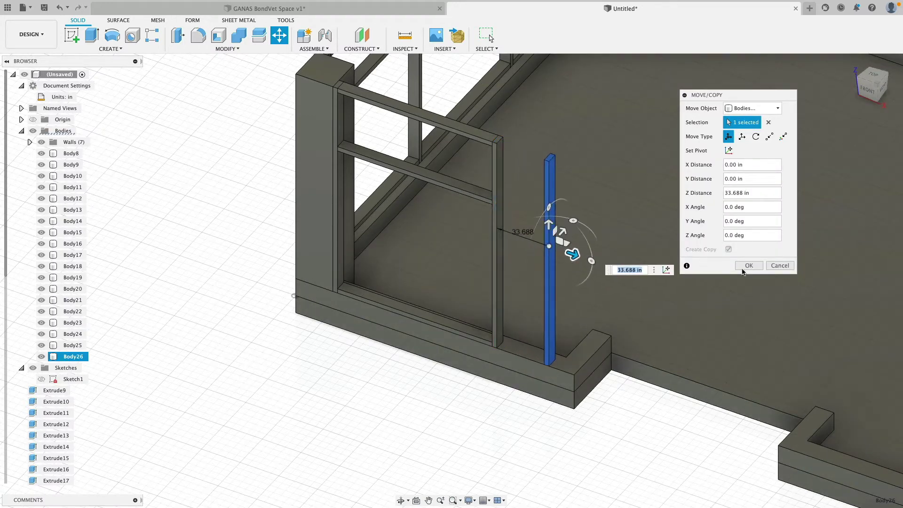
click(749, 265)
Step: Examine the angle between the two outer faces at the low wall's end corner and the side face of the copied upright
scroll(546, 390, up, 5)
scroll(546, 391, up, 3)
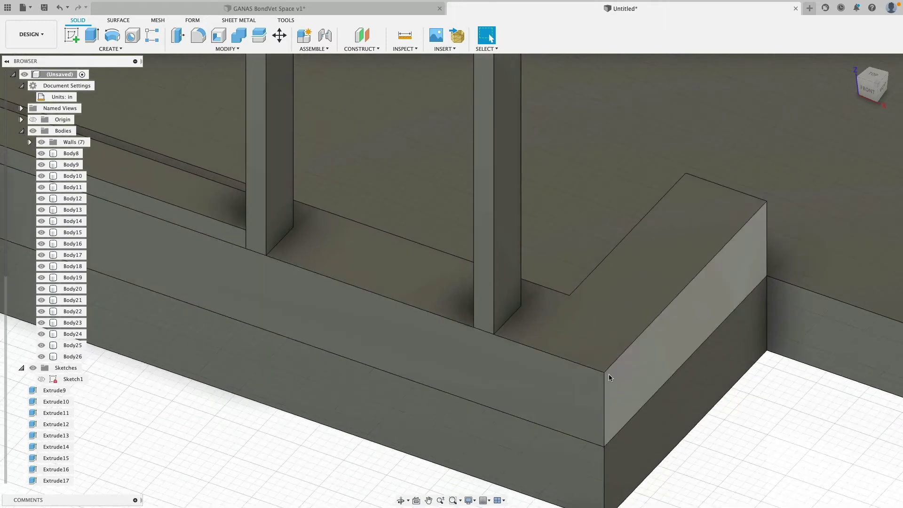
click(589, 373)
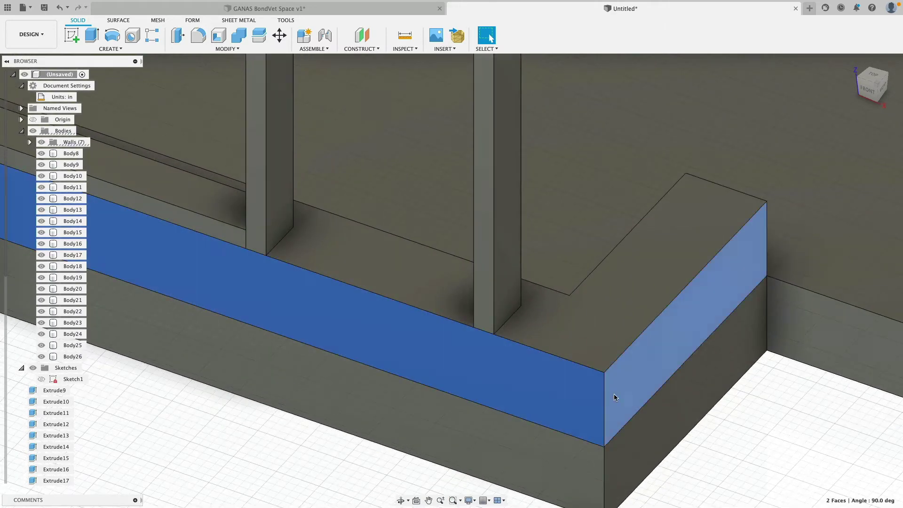
click(766, 450)
scroll(645, 340, down, 3)
click(562, 232)
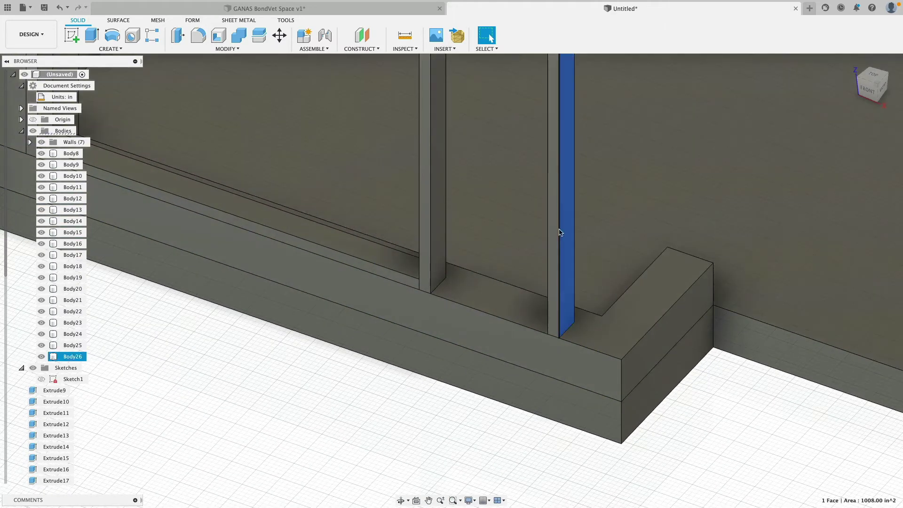
scroll(562, 287, down, 3)
key(Escape)
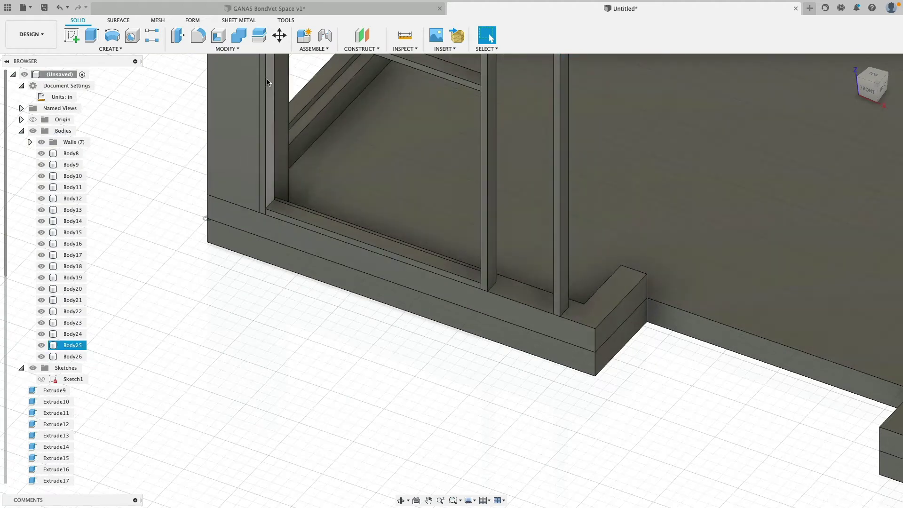
Step: Rotate the copied upright about -40.1 degrees around its front vertical edge
click(280, 35)
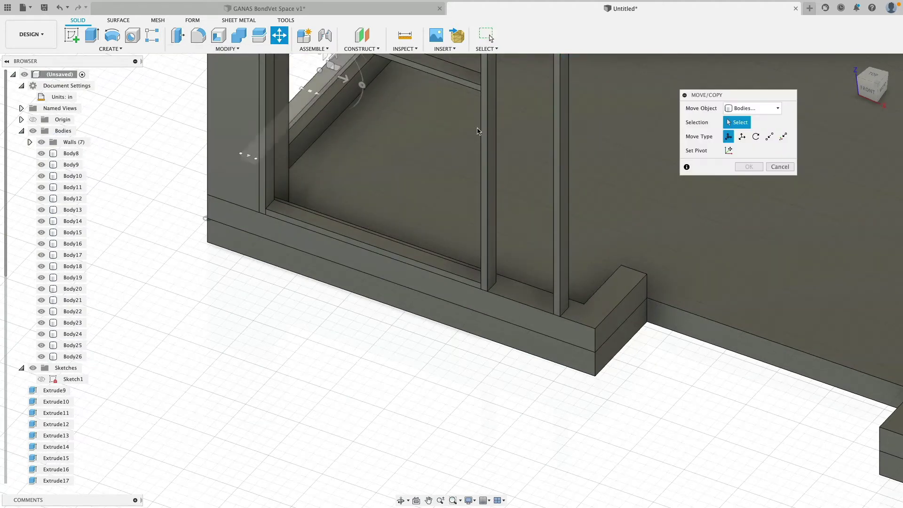
click(756, 137)
click(562, 190)
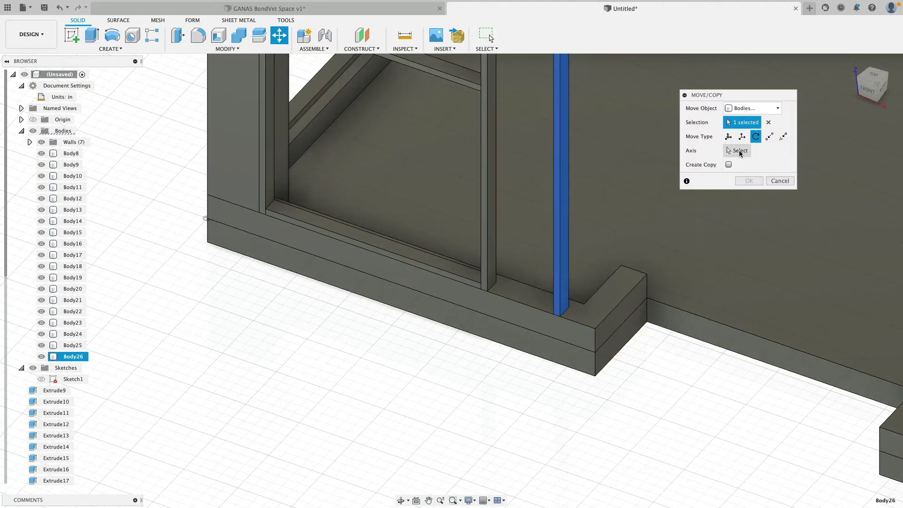
click(736, 151)
click(560, 248)
drag(591, 222, 547, 199)
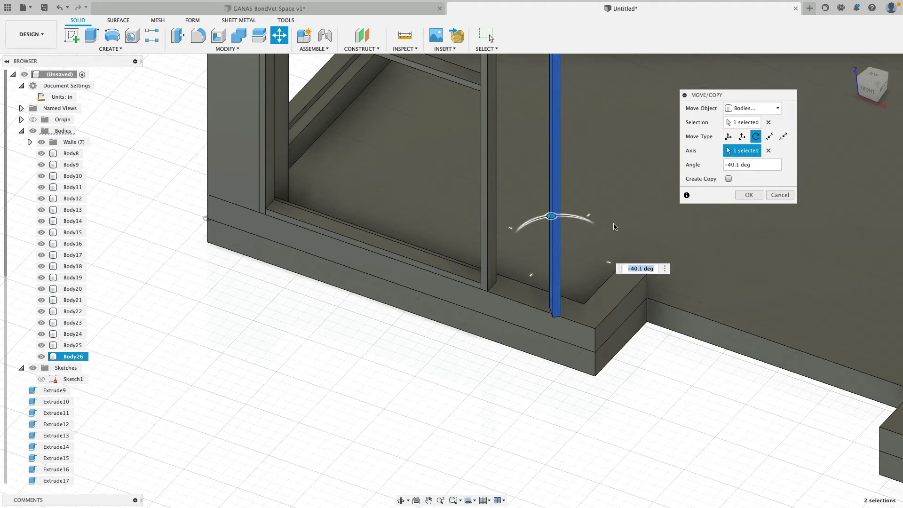
key(Return)
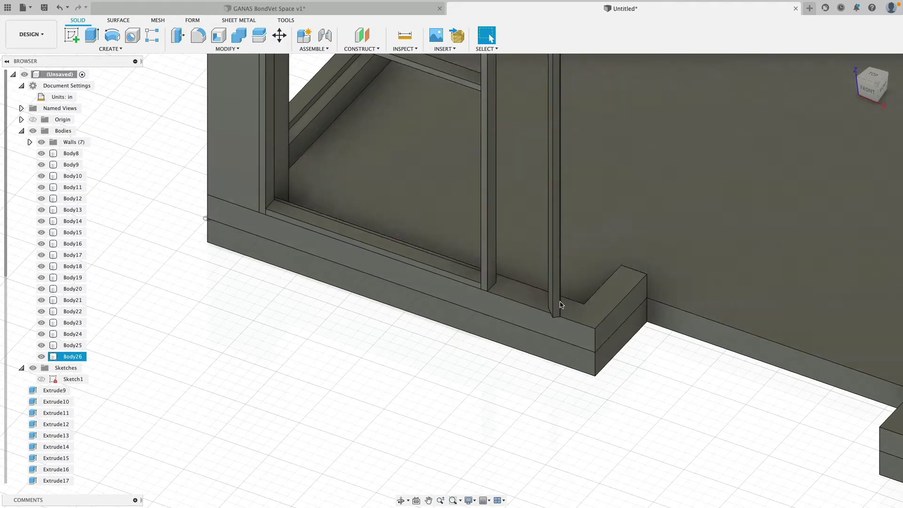
Step: Chamfer two vertical edges of the rotated upright with an equal distance of 1.5 in
scroll(560, 329, up, 5)
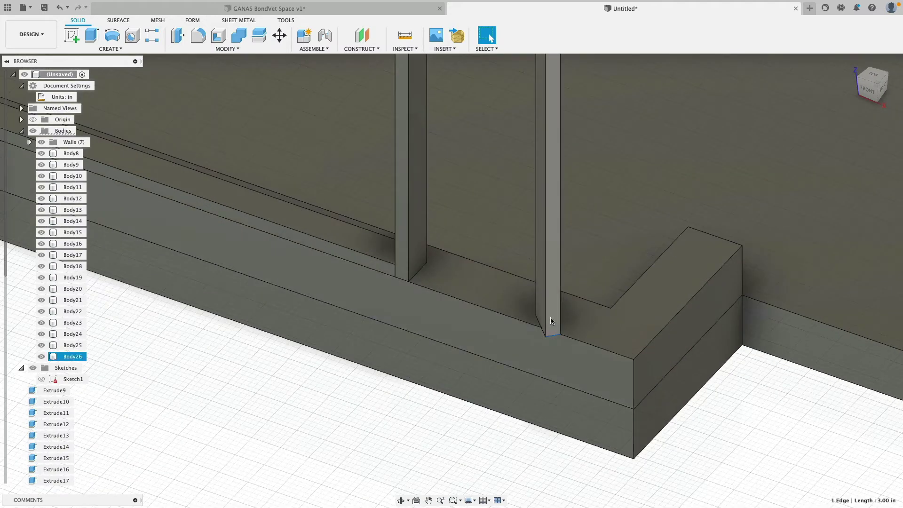
click(635, 381)
click(462, 459)
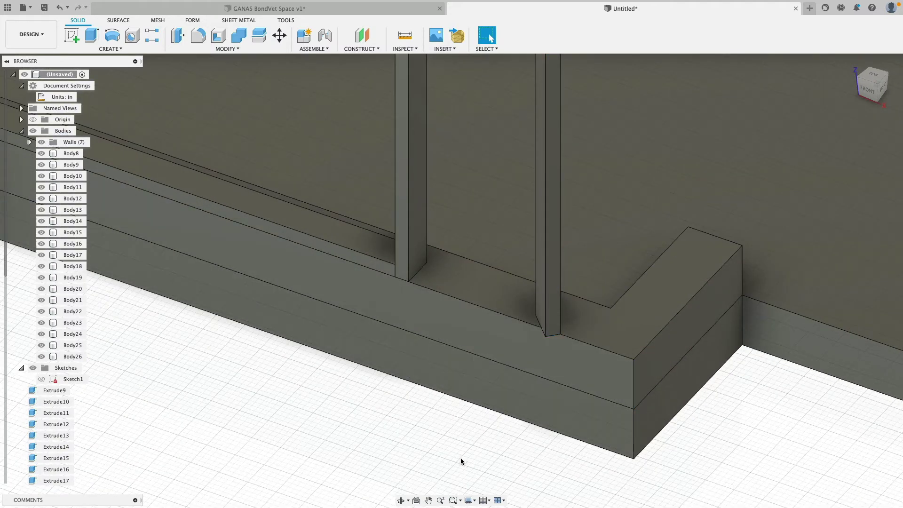
scroll(461, 458, down, 8)
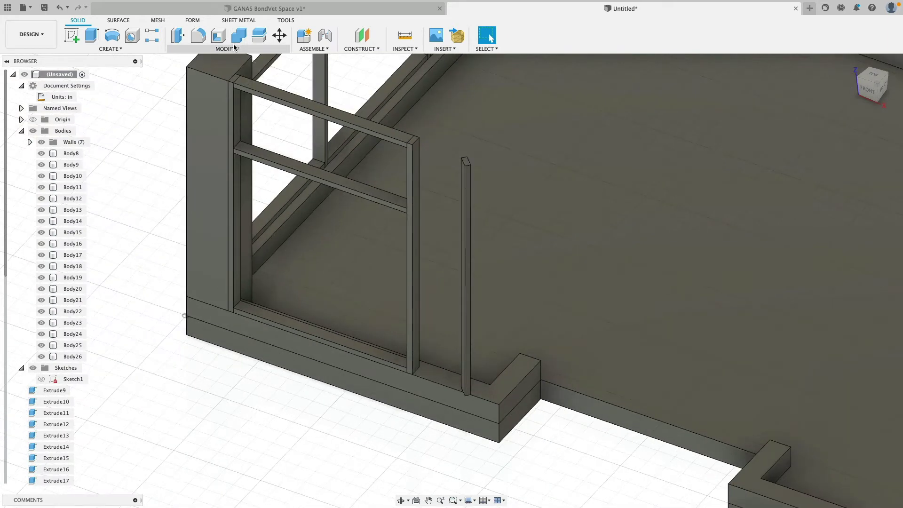
click(207, 48)
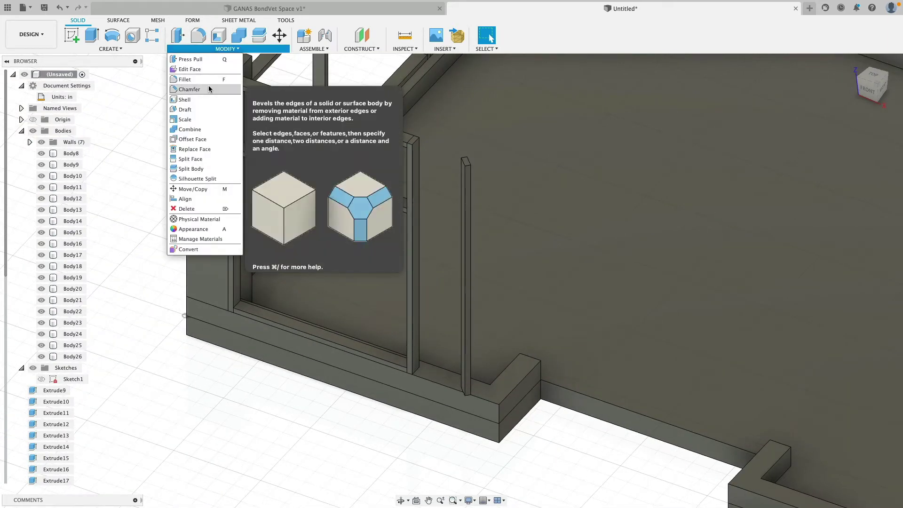
click(208, 89)
scroll(447, 172, up, 5)
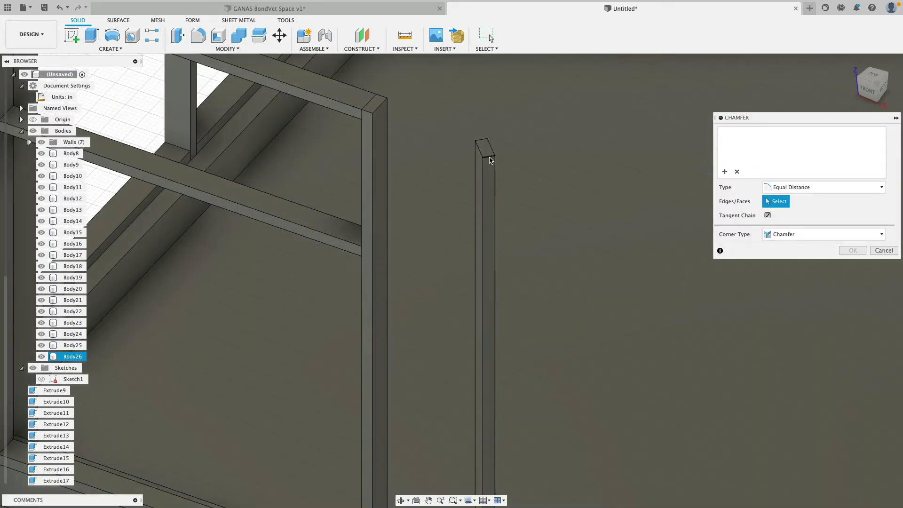
click(484, 172)
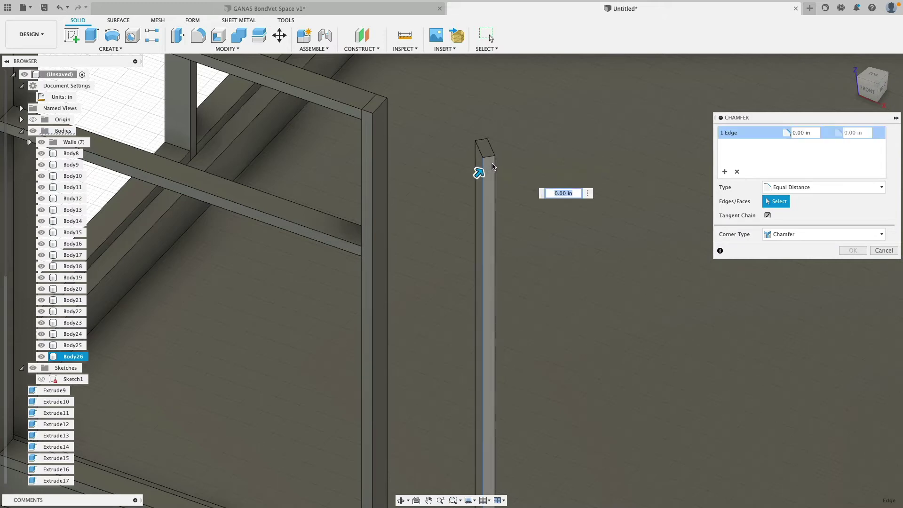
text(1)
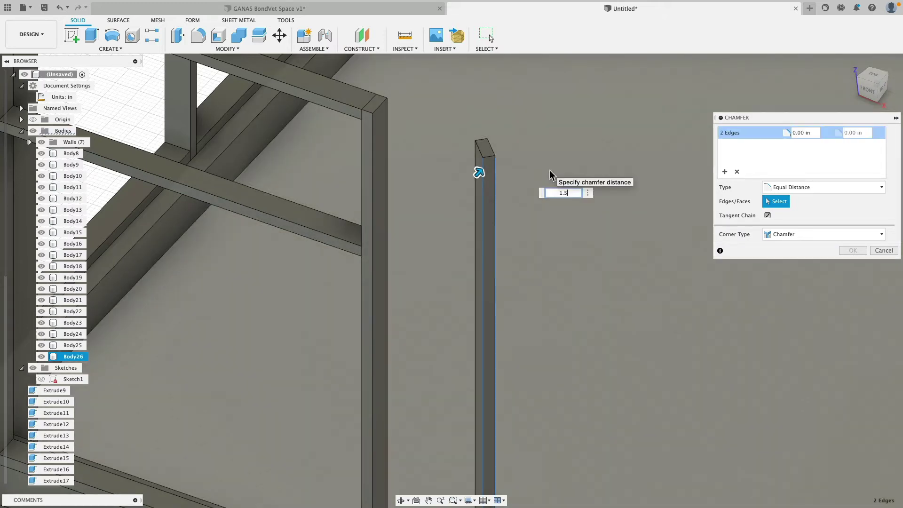
text(.5)
key(Return)
Step: Move the chamfered upright point to point from its bottom front corner to the upper outer corner of the low wall's end
scroll(537, 198, down, 3)
middle_drag(536, 198, 575, 246)
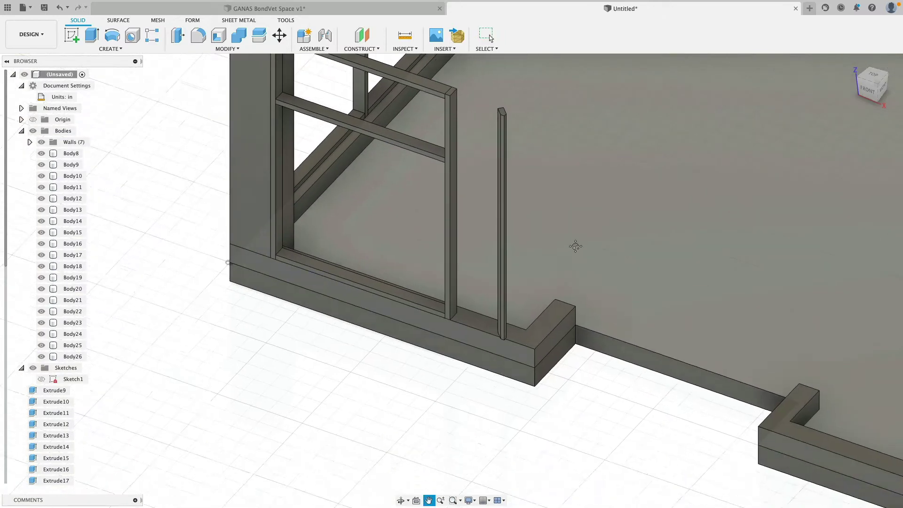
scroll(504, 346, up, 5)
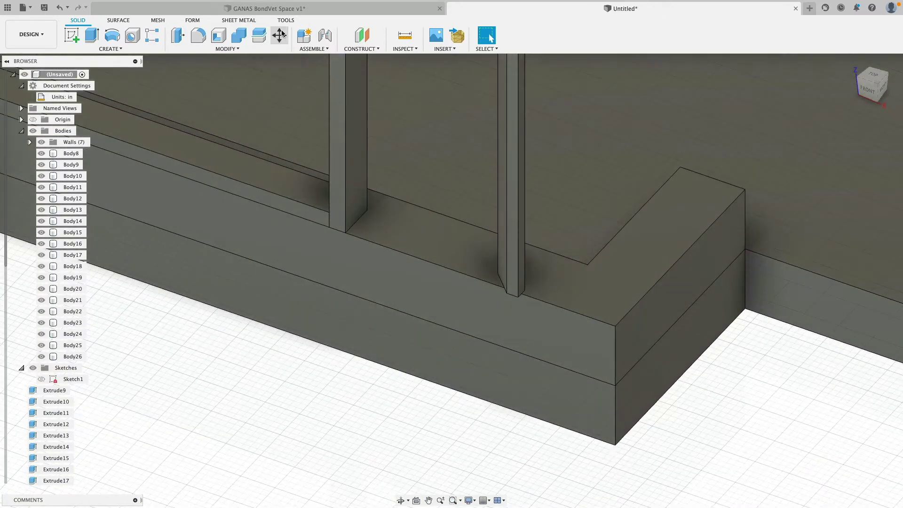
click(281, 34)
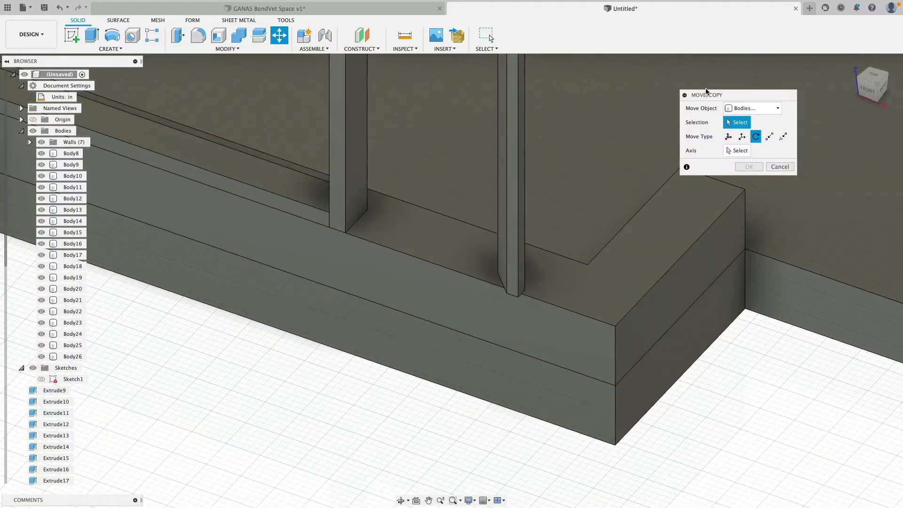
click(770, 137)
click(512, 188)
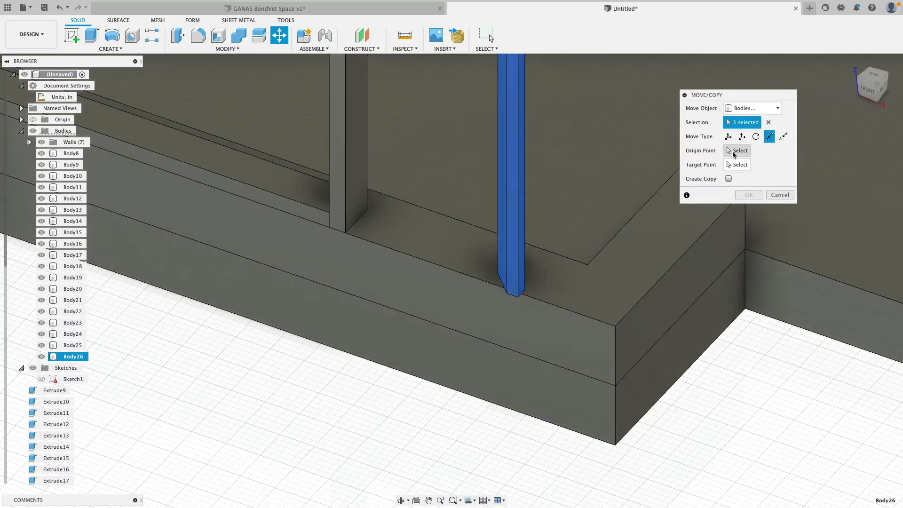
click(736, 151)
click(518, 297)
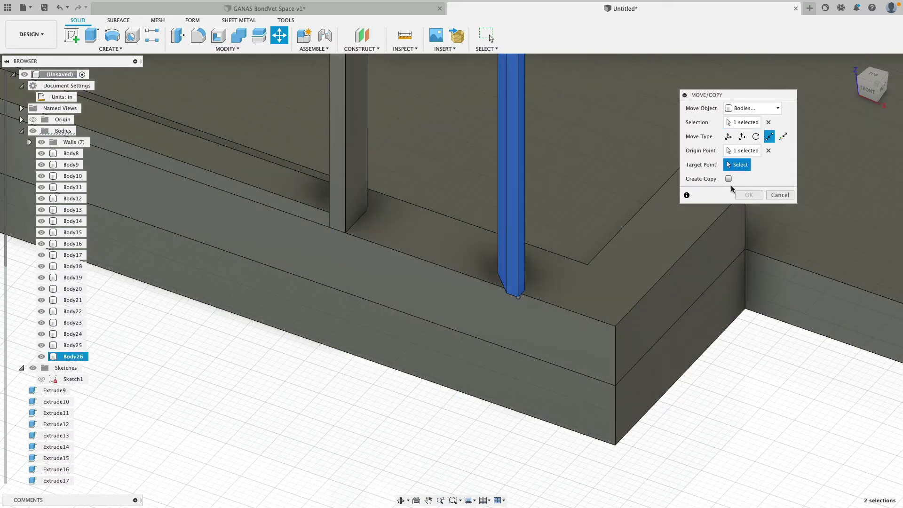
click(615, 324)
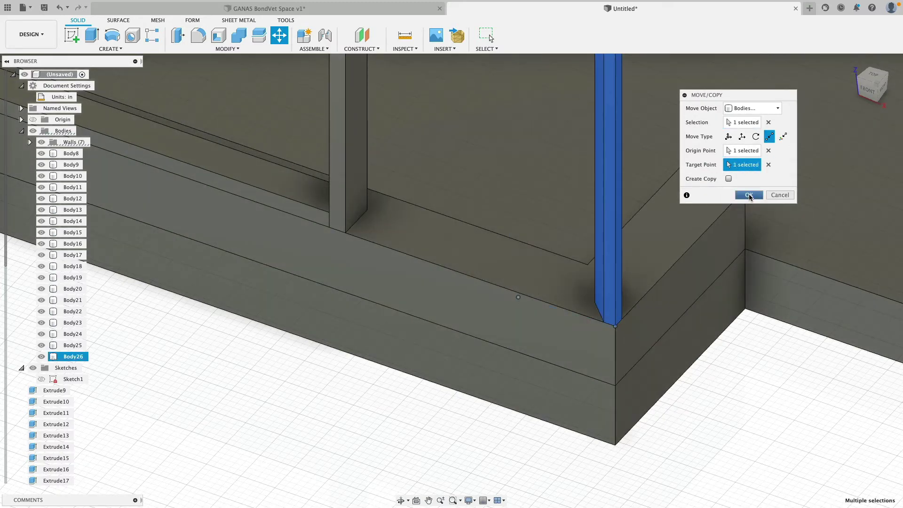
click(750, 194)
Step: Copy the front panel's top rail point to point, from its front corner at the corner post to the intermediate upright's far front corner
scroll(710, 372, down, 6)
scroll(457, 424, up, 3)
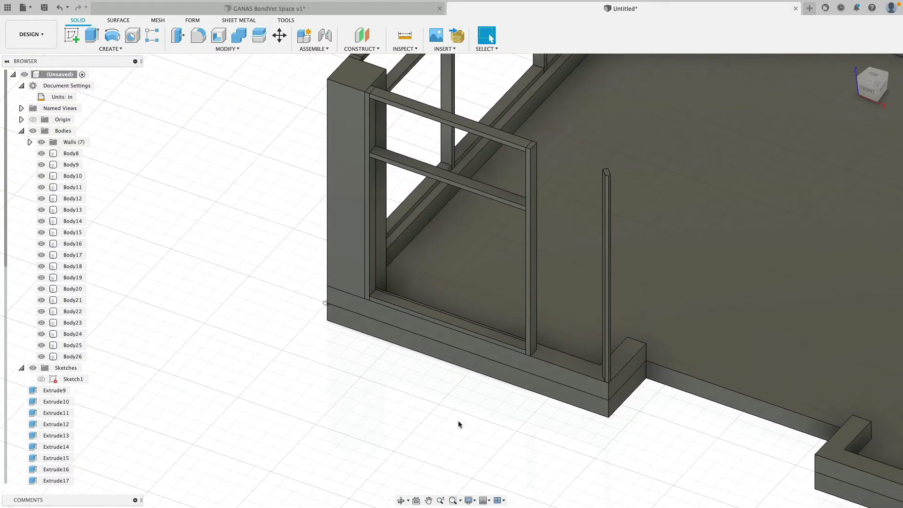
click(279, 36)
click(424, 111)
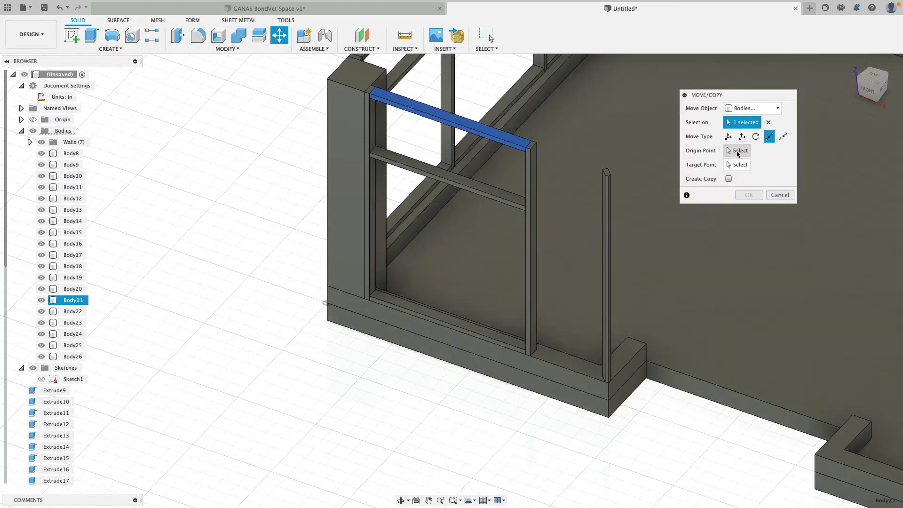
click(729, 179)
click(737, 150)
scroll(480, 102, up, 3)
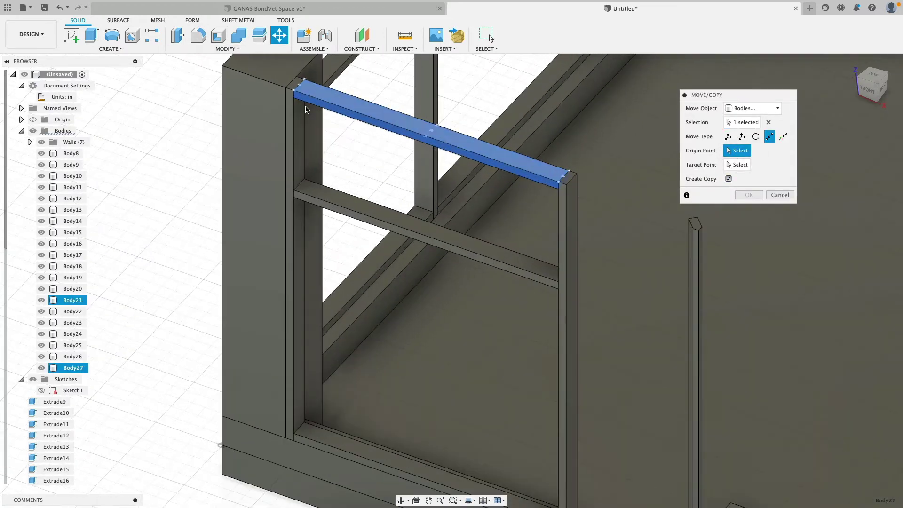
click(294, 96)
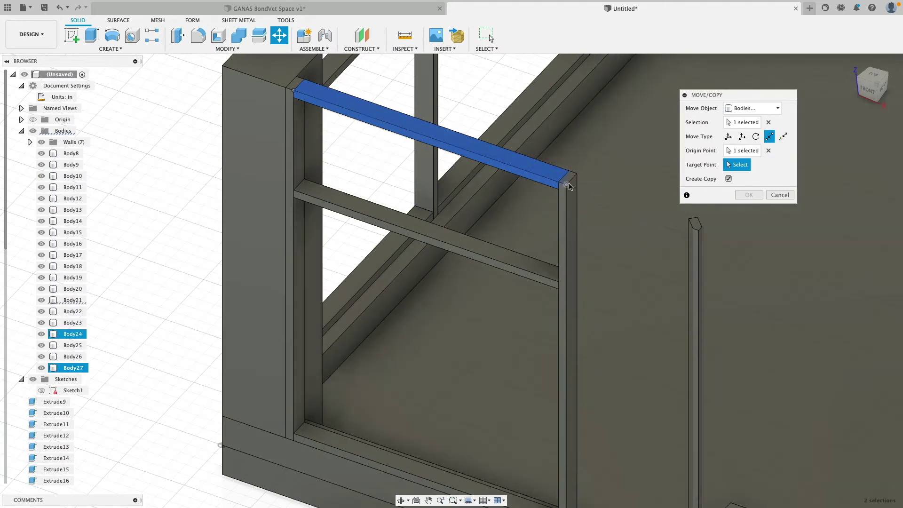
click(574, 188)
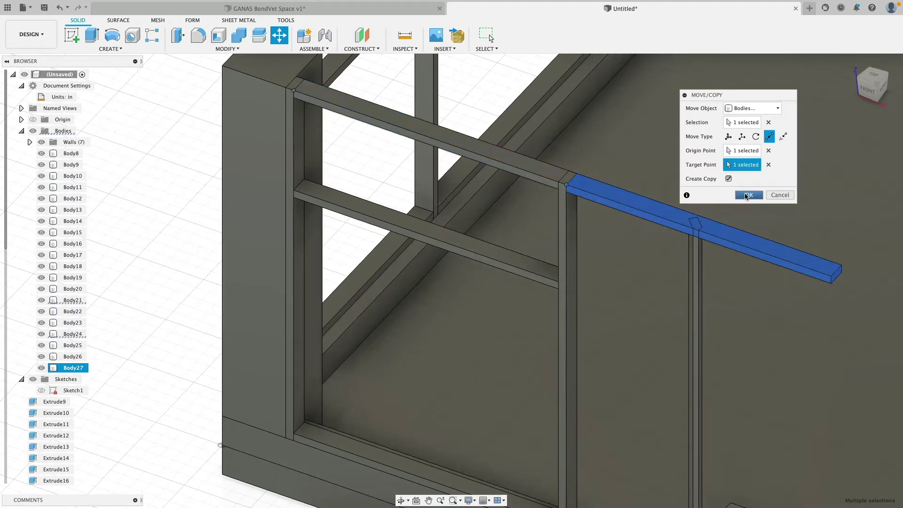
click(749, 194)
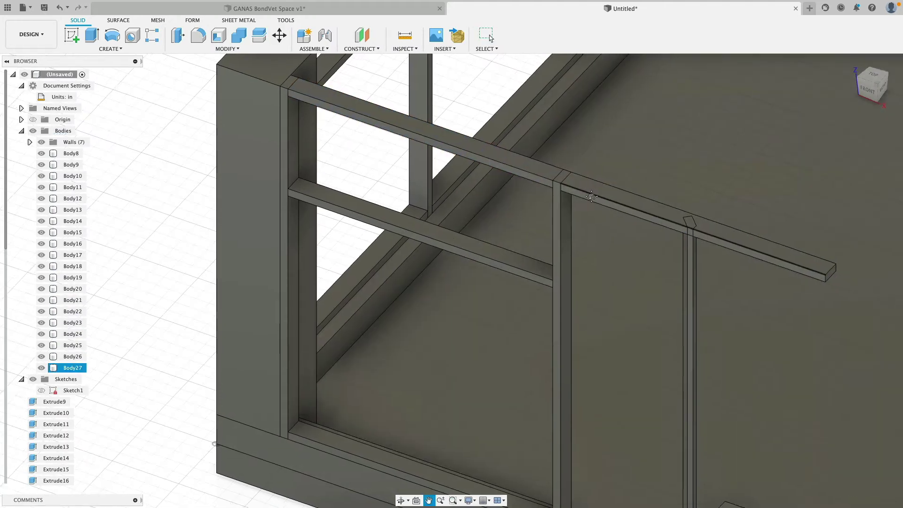
Step: Examine where the copied top rail overlaps and runs past the chamfered end post
scroll(540, 195, down, 3)
scroll(540, 195, up, 5)
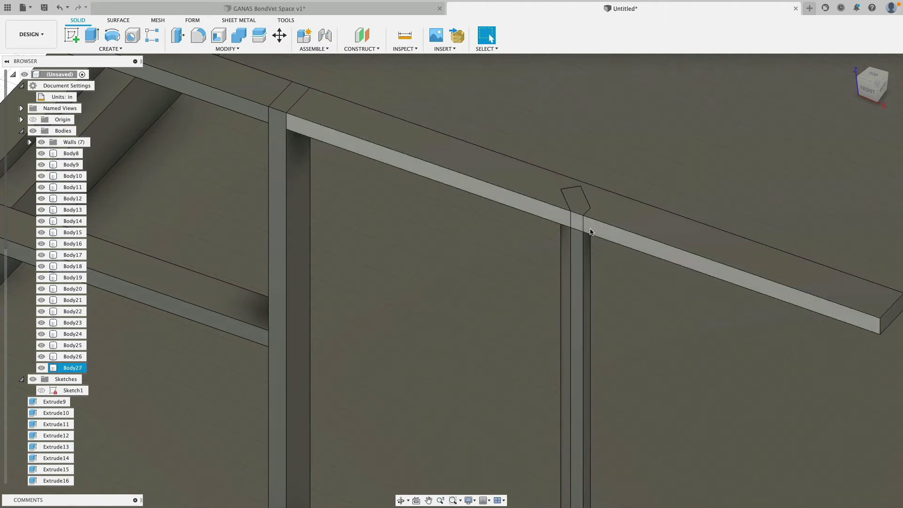
click(526, 254)
scroll(539, 256, down, 3)
click(566, 264)
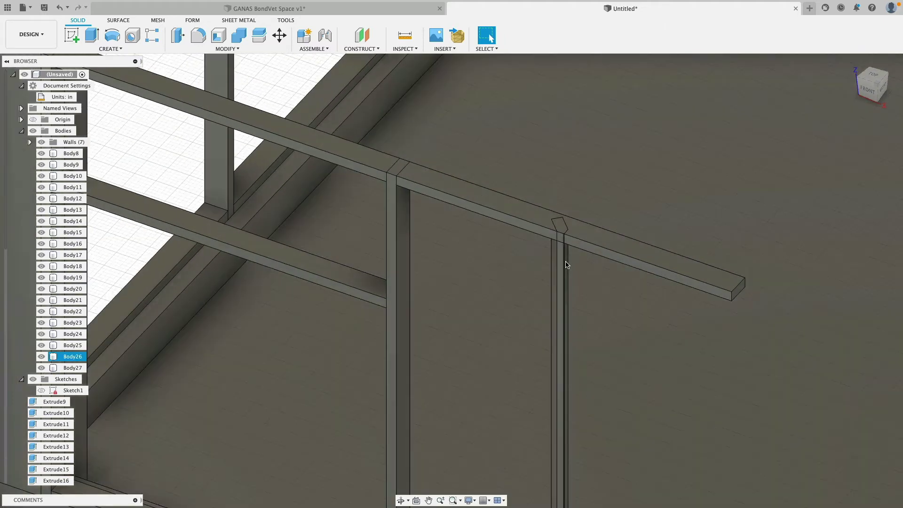
scroll(566, 262, up, 2)
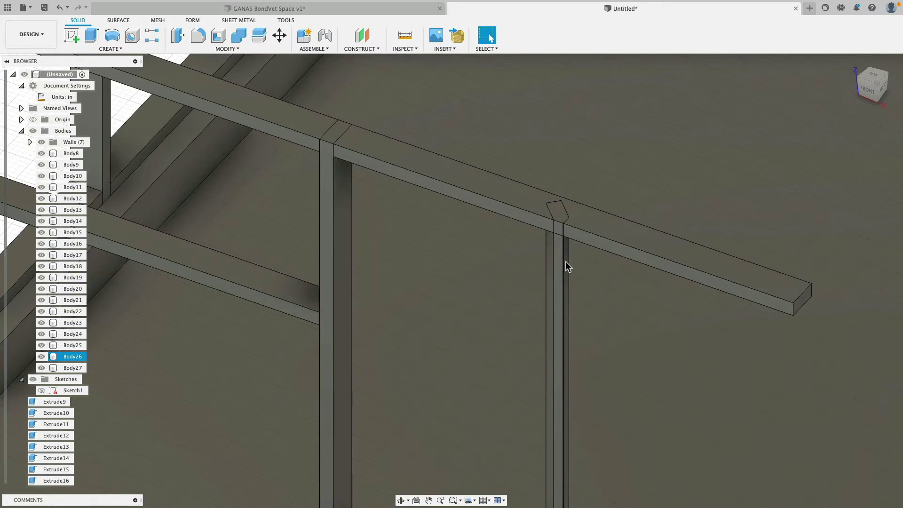
key(Escape)
click(524, 166)
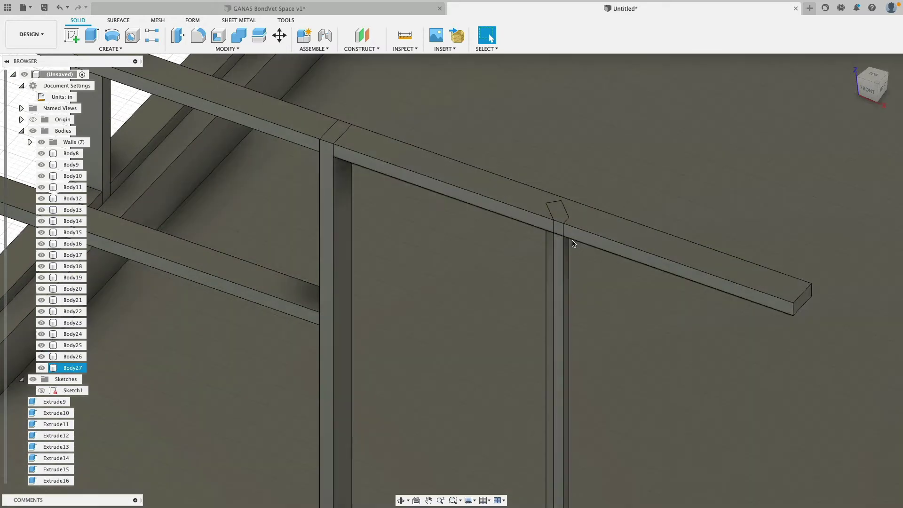
click(555, 230)
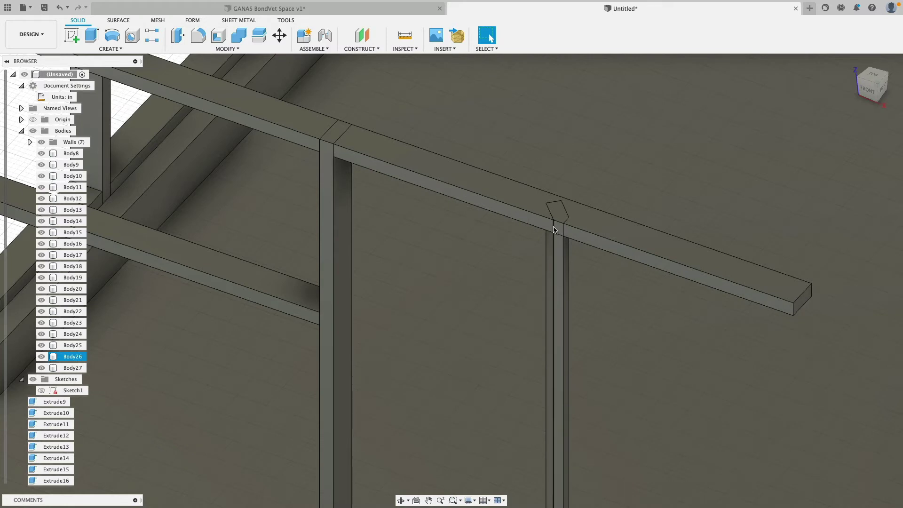
key(Escape)
Step: Move the copied rail's free end face point to point, from its front upper corner to the front top corner of the chamfered post
click(280, 36)
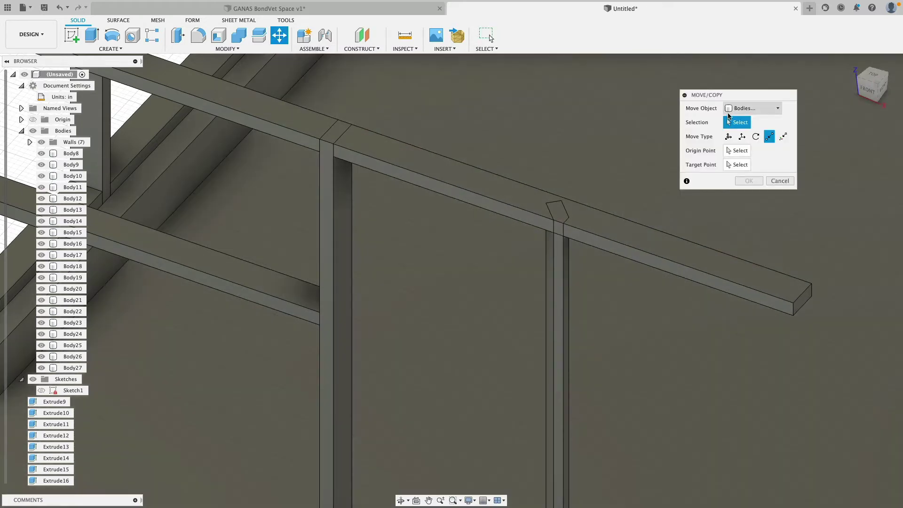
click(752, 108)
click(743, 141)
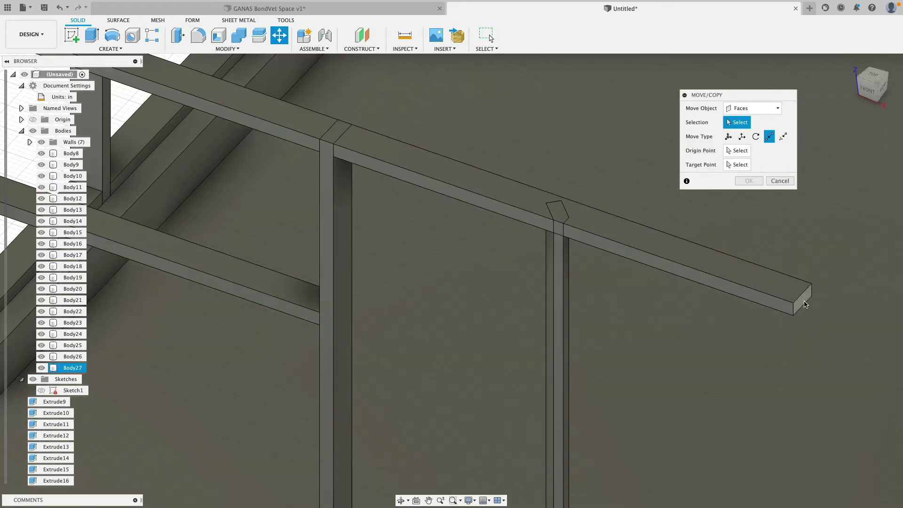
click(803, 299)
click(739, 151)
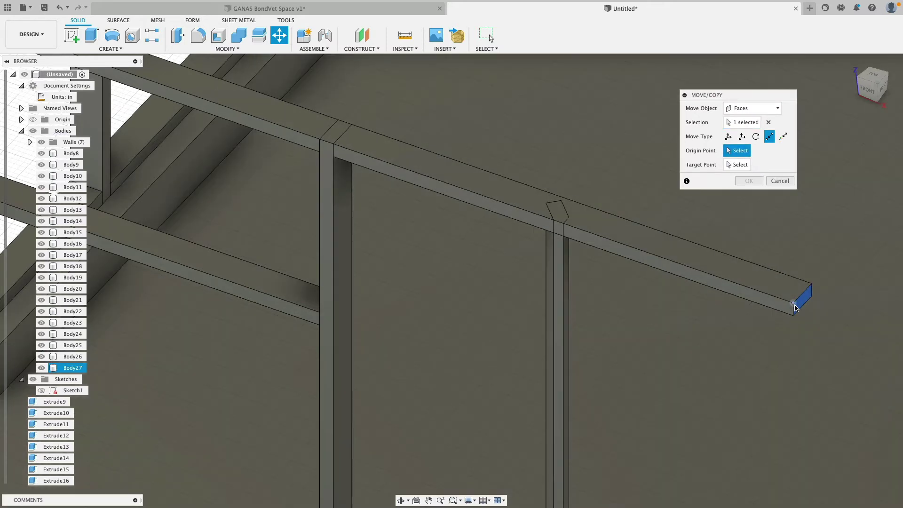
click(794, 304)
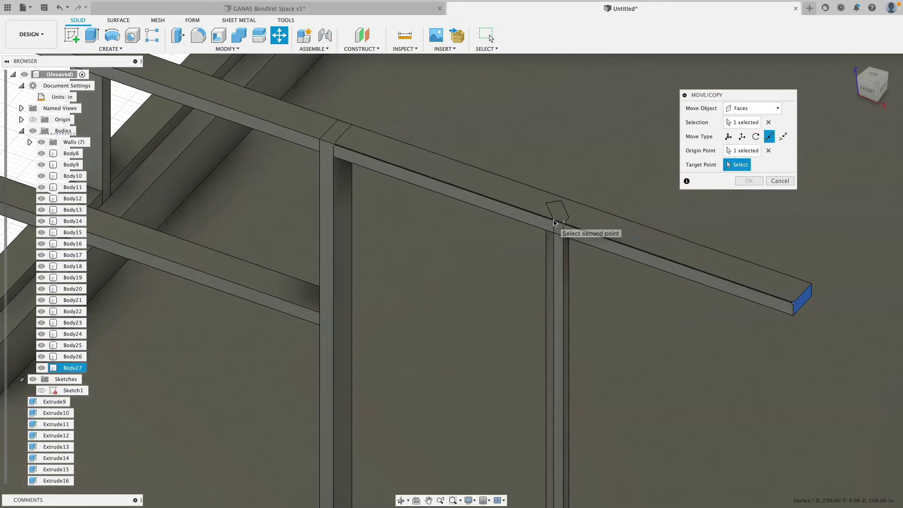
click(554, 220)
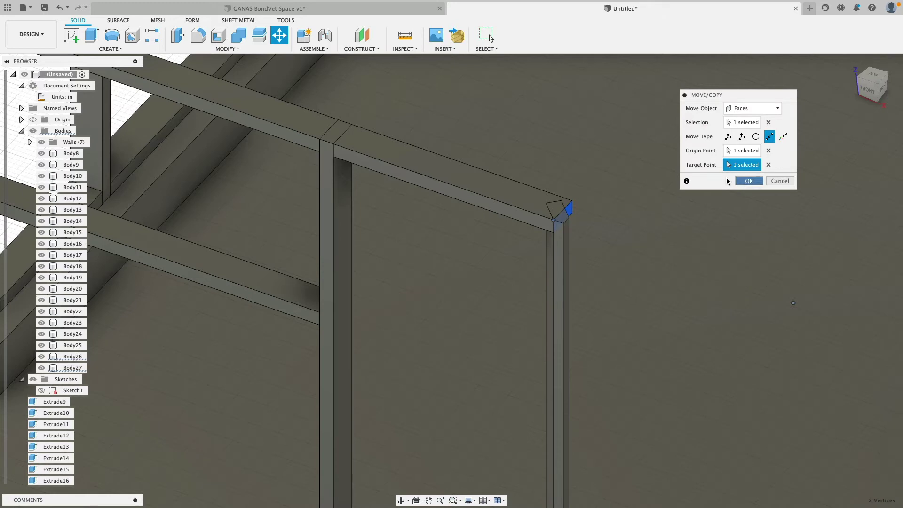
click(749, 180)
Step: Sketch a line on the chamfered post's top face, about 9.57 in long at 45 degrees, running outward from its back edge's midpoint
scroll(521, 195, up, 10)
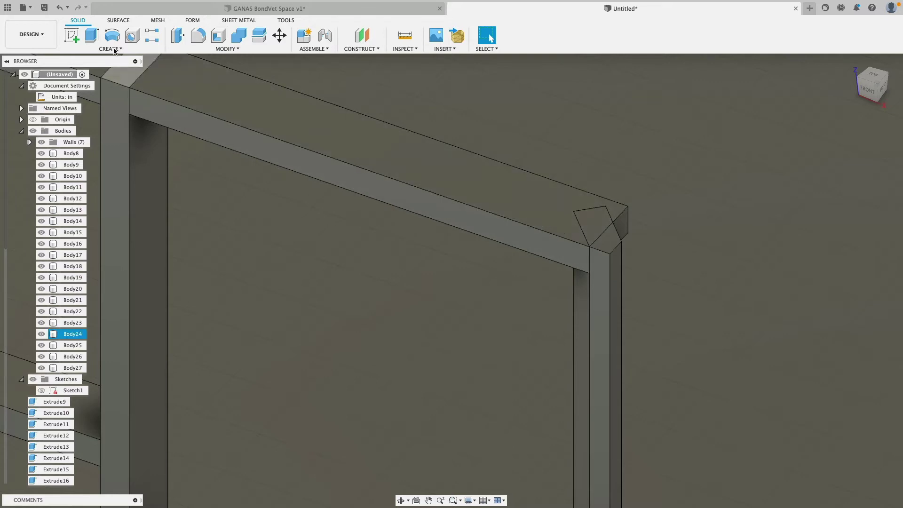
click(72, 35)
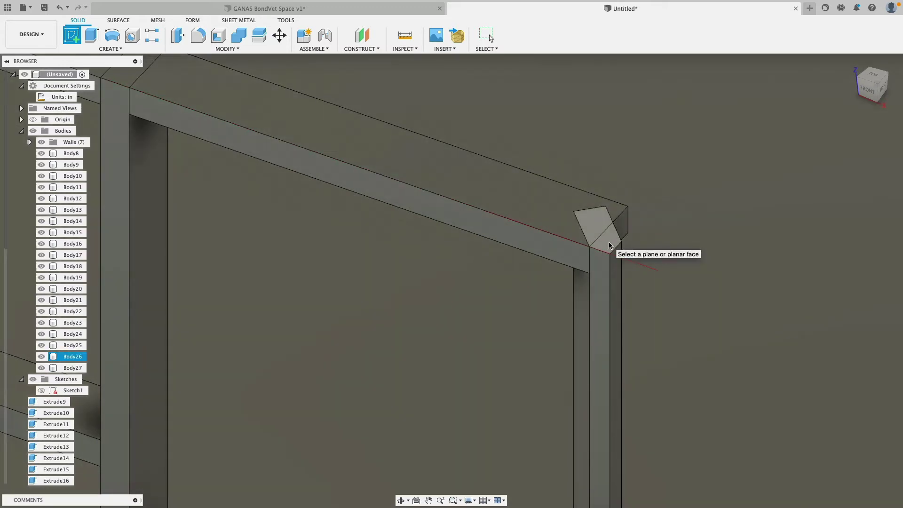
click(609, 245)
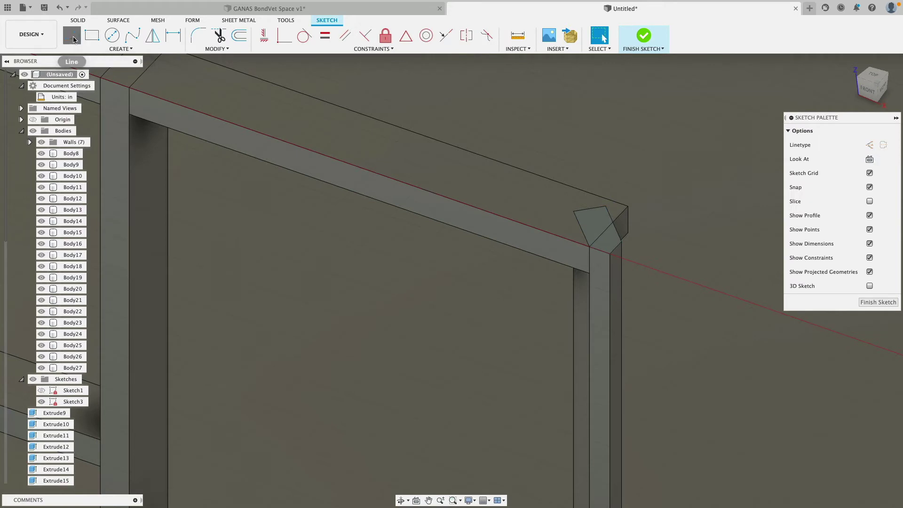
click(72, 36)
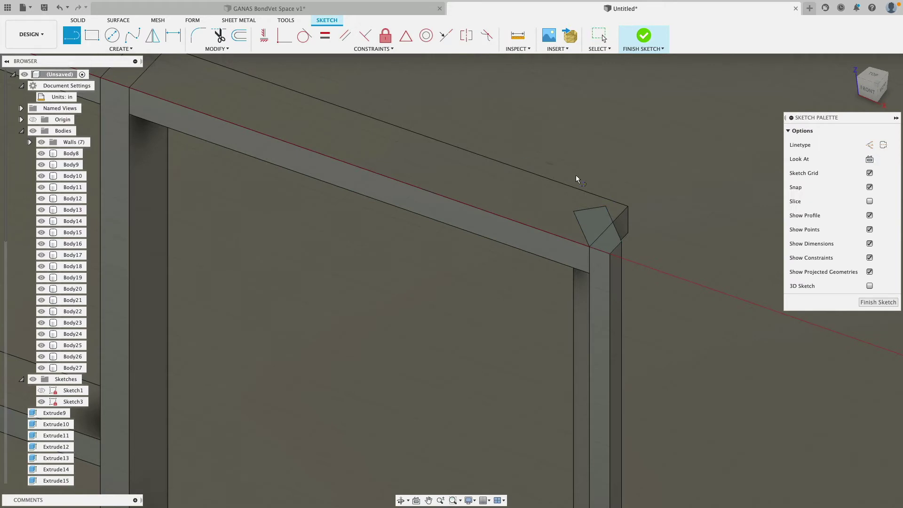
click(589, 208)
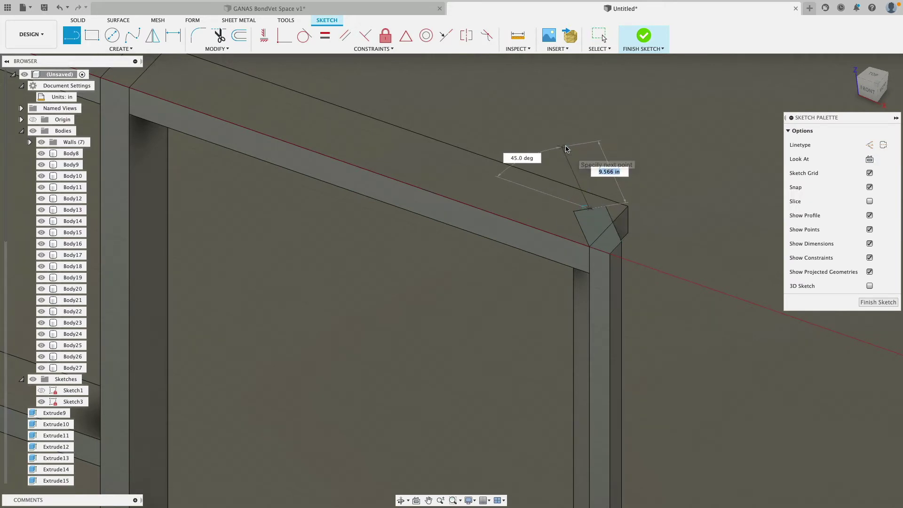
click(566, 149)
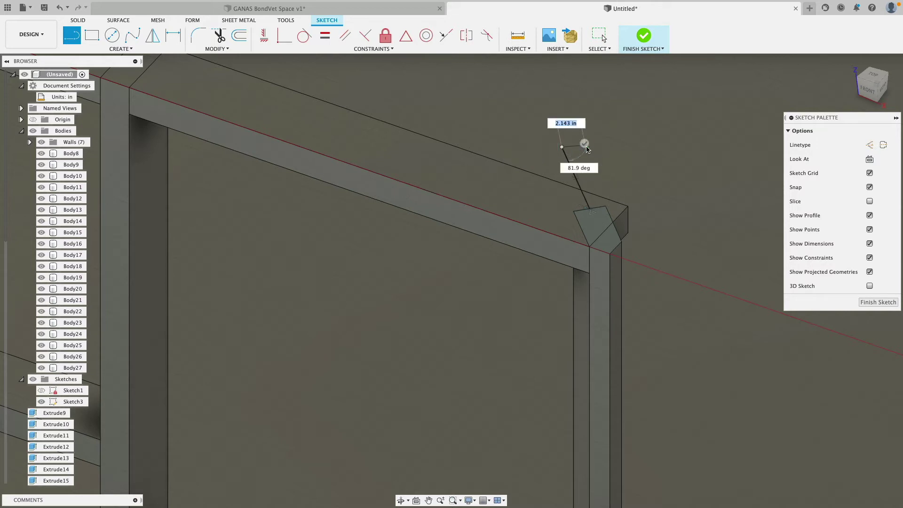
key(Escape)
shift+middle_drag(584, 153, 577, 167)
key(l)
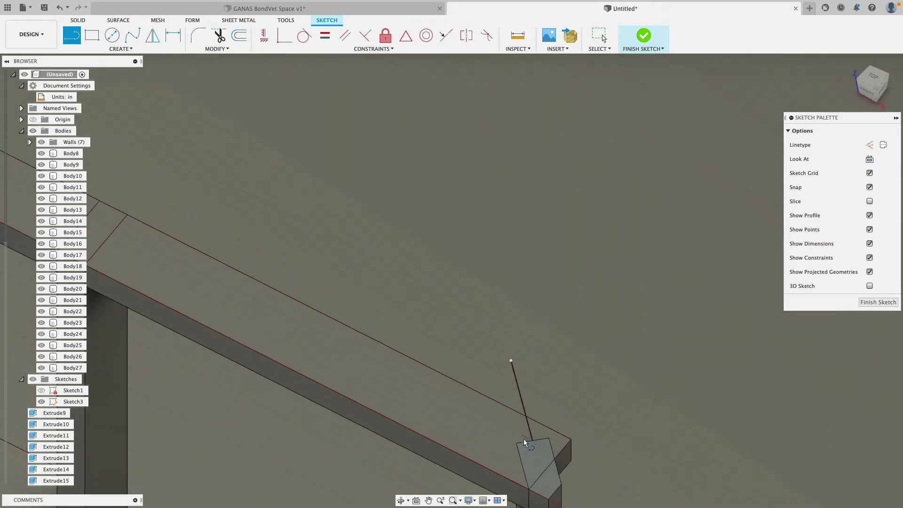
scroll(531, 454, up, 5)
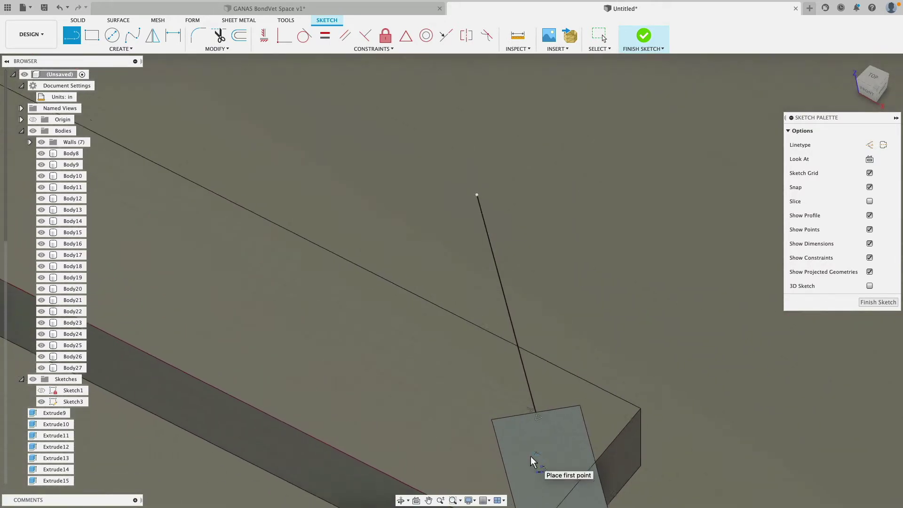
scroll(531, 456, down, 2)
click(644, 36)
mouse_move(577, 211)
shift+middle_down()
mouse_move(585, 250)
mouse_move(410, 118)
shift+middle_up()
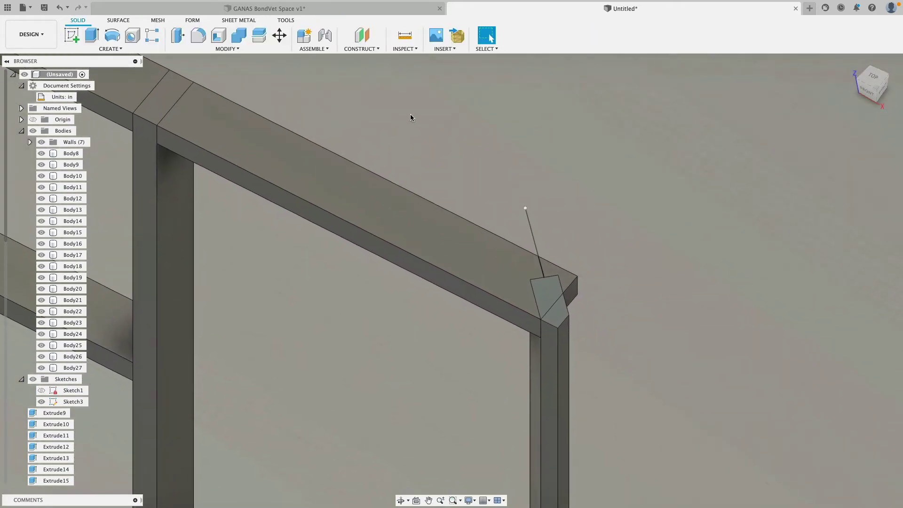
Step: Split the copied top rail with the sketched line, extending the splitting tool
click(259, 36)
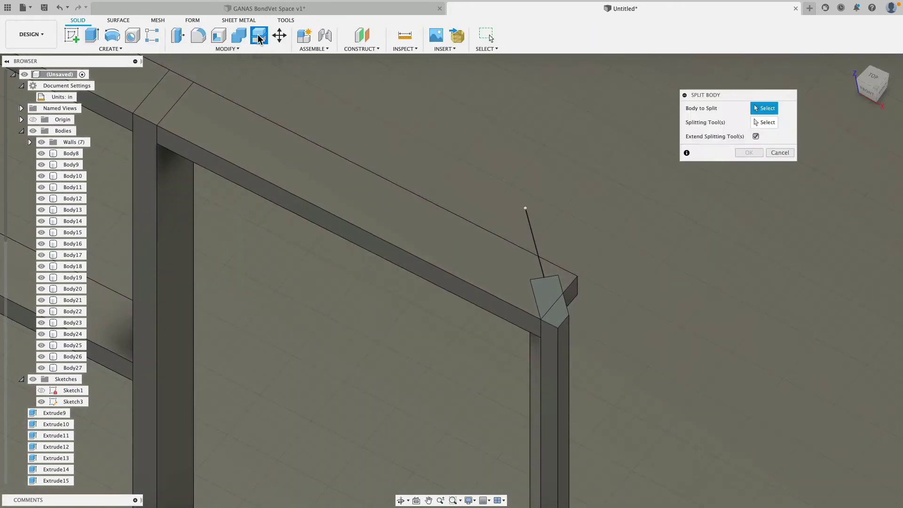
click(324, 179)
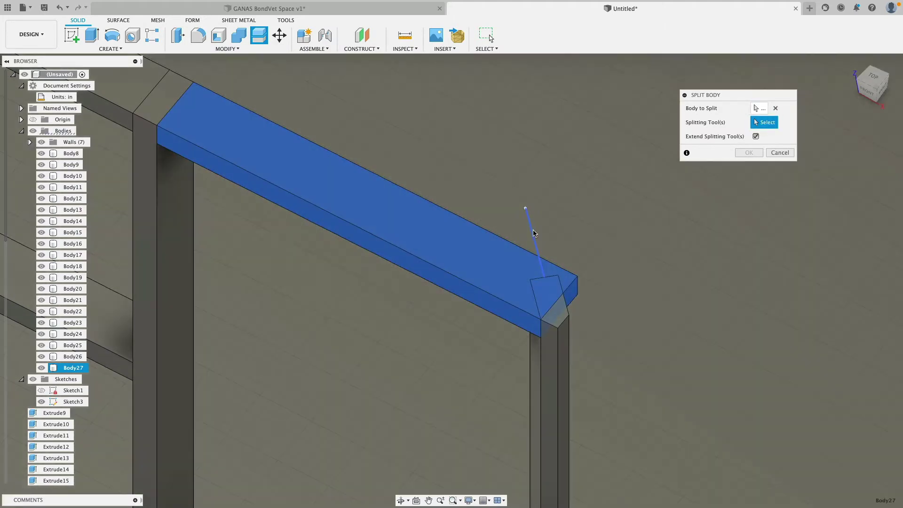
click(532, 231)
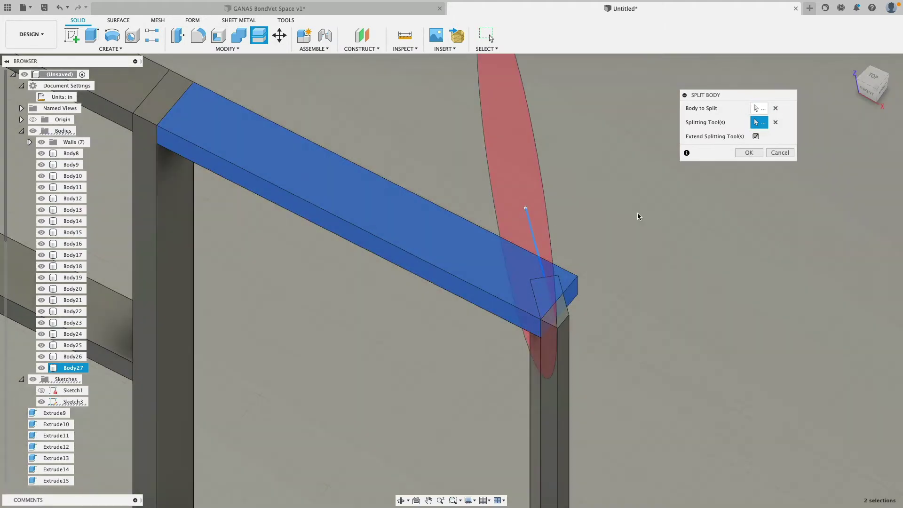
click(749, 153)
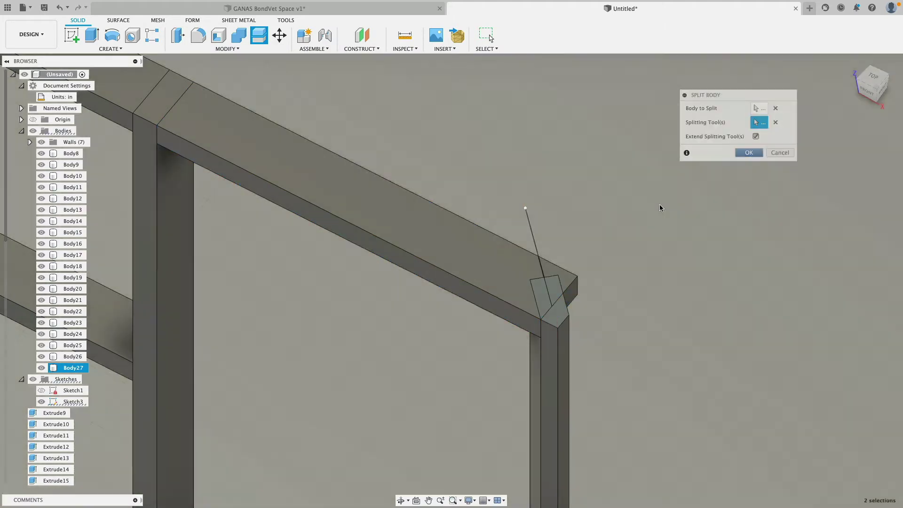
Step: Delete the split-off corner piece of the top rail and the sketch holding the splitting line
shift+middle_drag(659, 205, 545, 219)
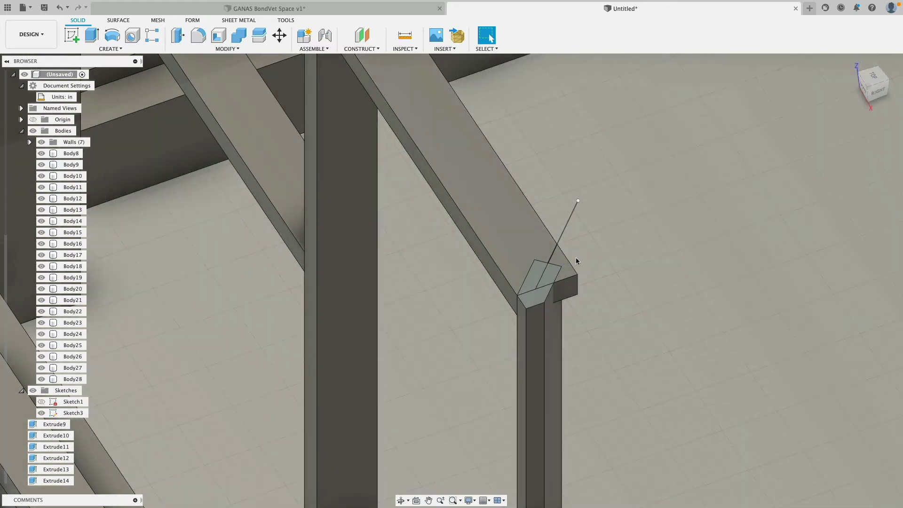
click(566, 268)
click(565, 272)
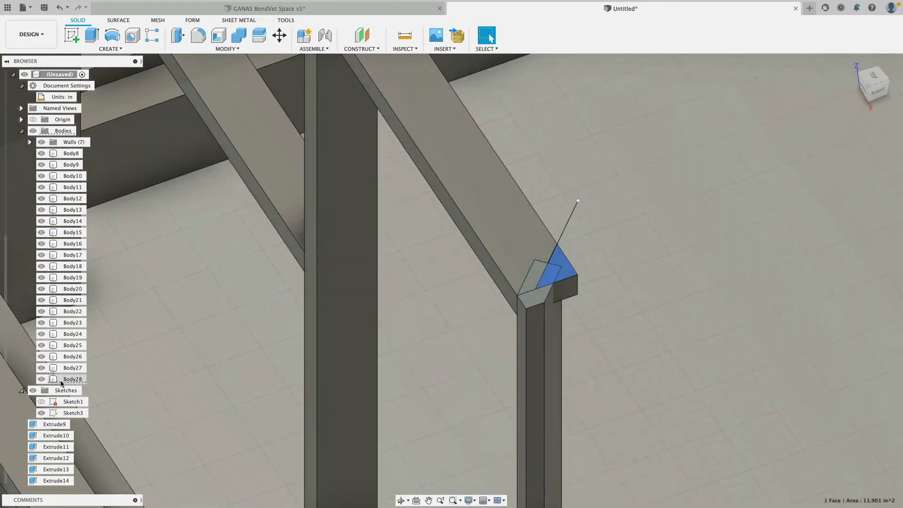
key(Delete)
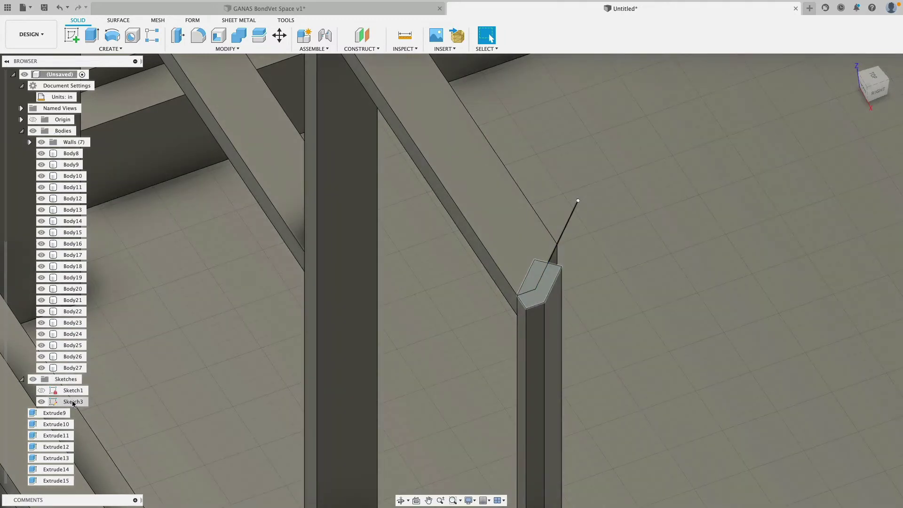
click(70, 401)
scroll(576, 182, down, 4)
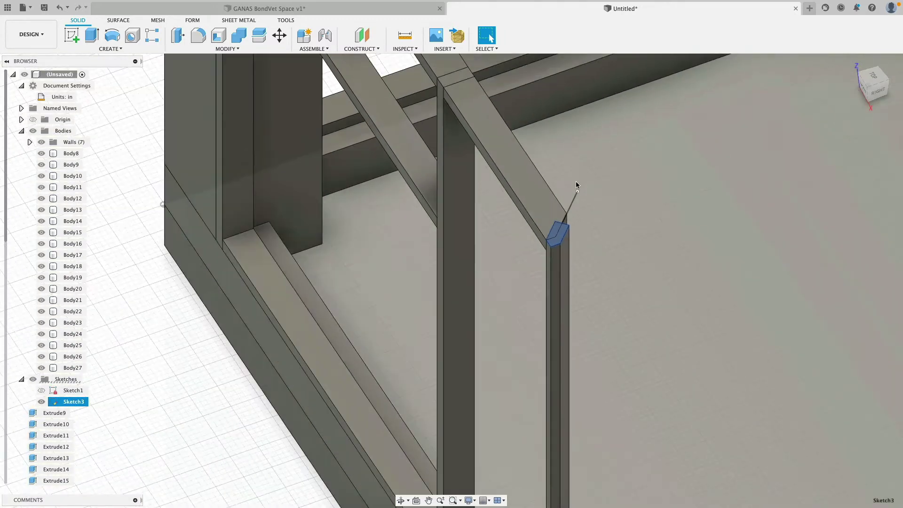
key(Delete)
Step: Cut the chamfered end post's shape out of the copied top rail with Combine, keeping the post as the tool body
scroll(616, 235, up, 4)
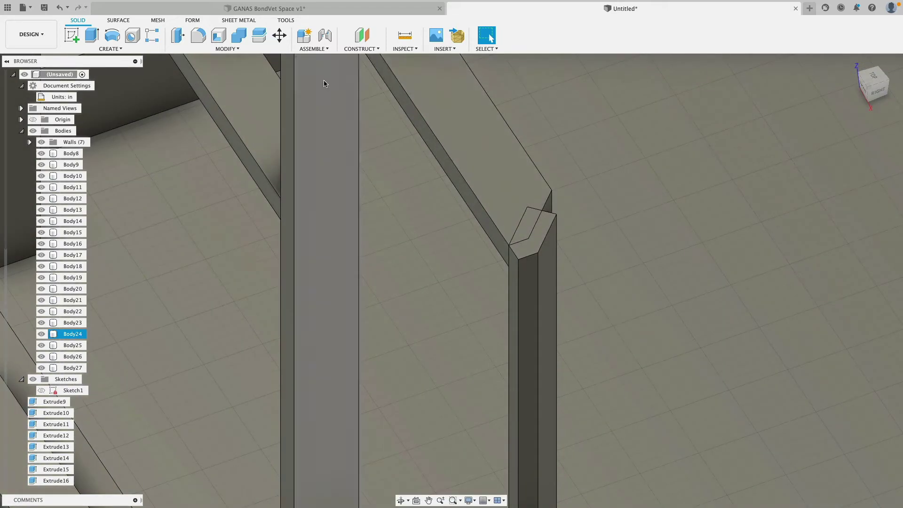
click(241, 41)
click(447, 111)
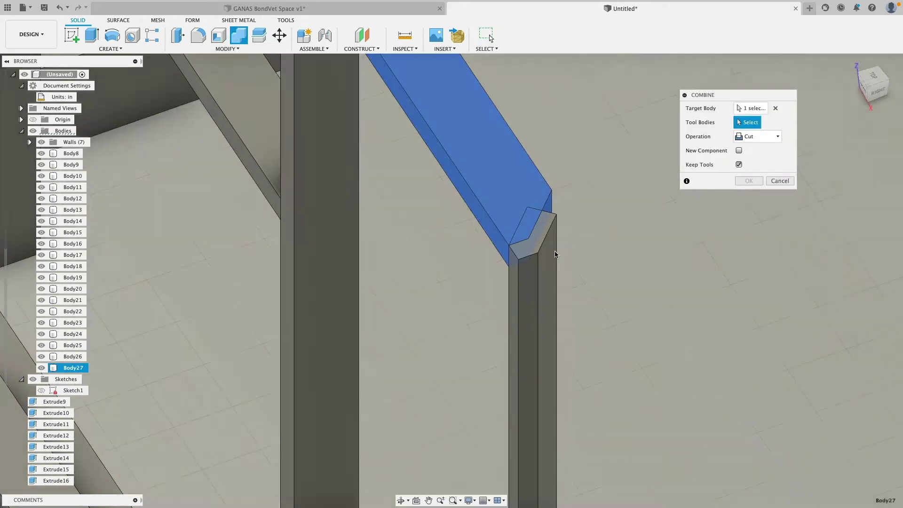
click(553, 256)
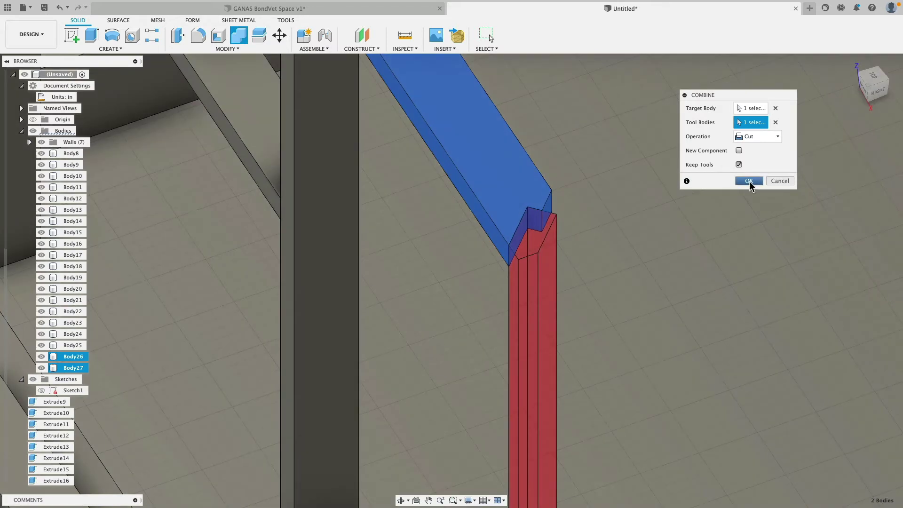
click(749, 182)
click(755, 182)
Step: Copy the trimmed top rail straight down to the level of the neighbouring bay's middle rail
scroll(628, 218, down, 8)
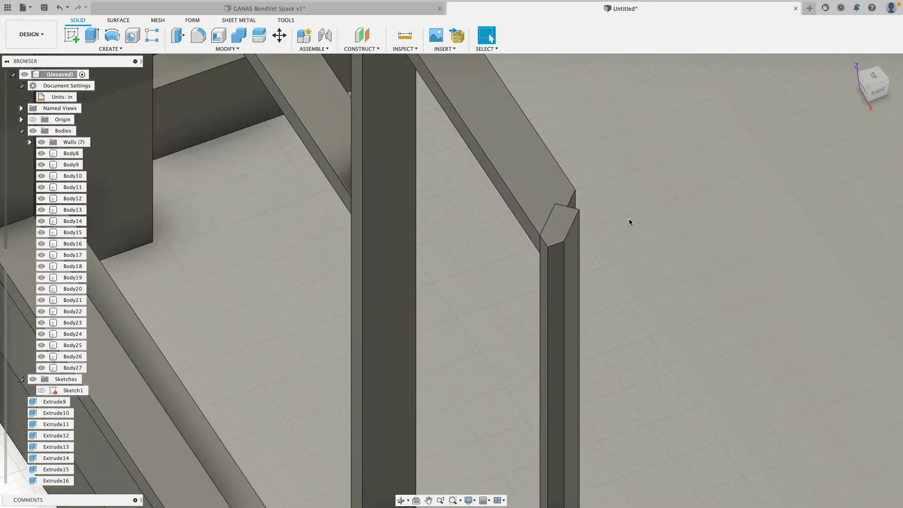
shift+middle_drag(558, 239, 560, 223)
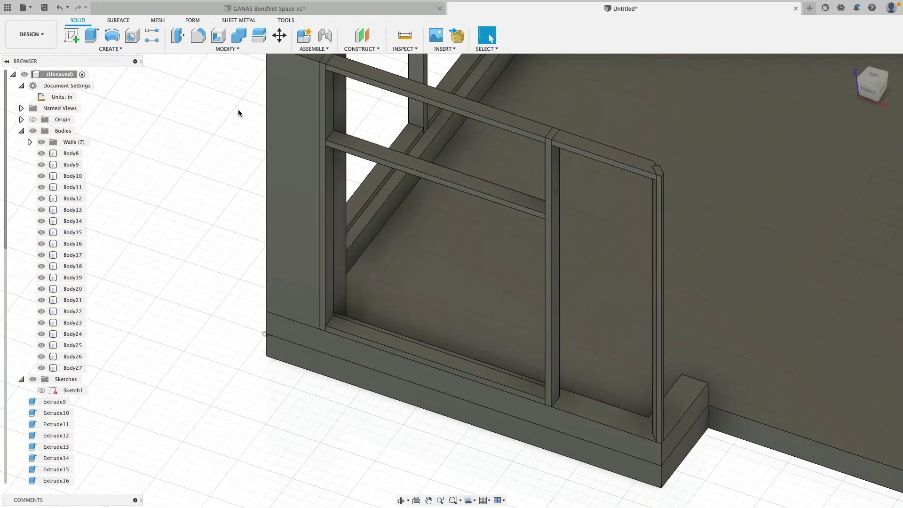
click(280, 35)
click(611, 152)
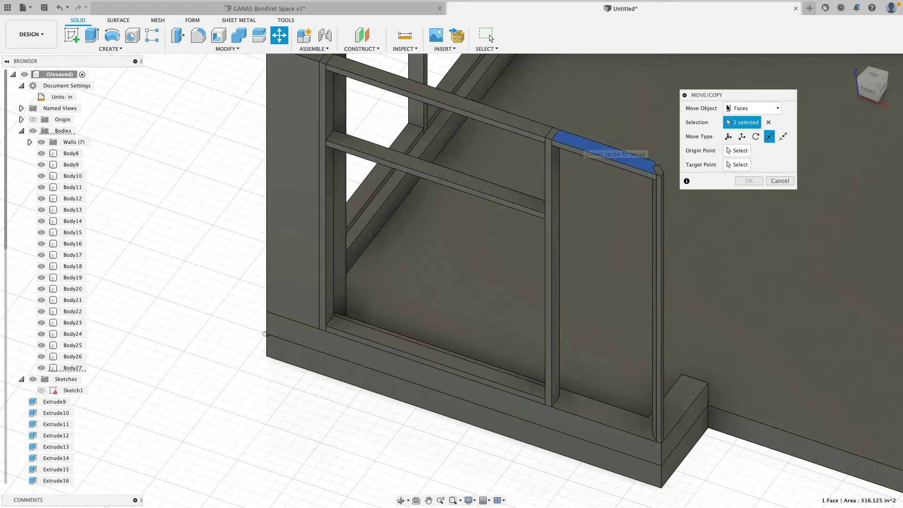
click(752, 108)
click(745, 120)
click(626, 147)
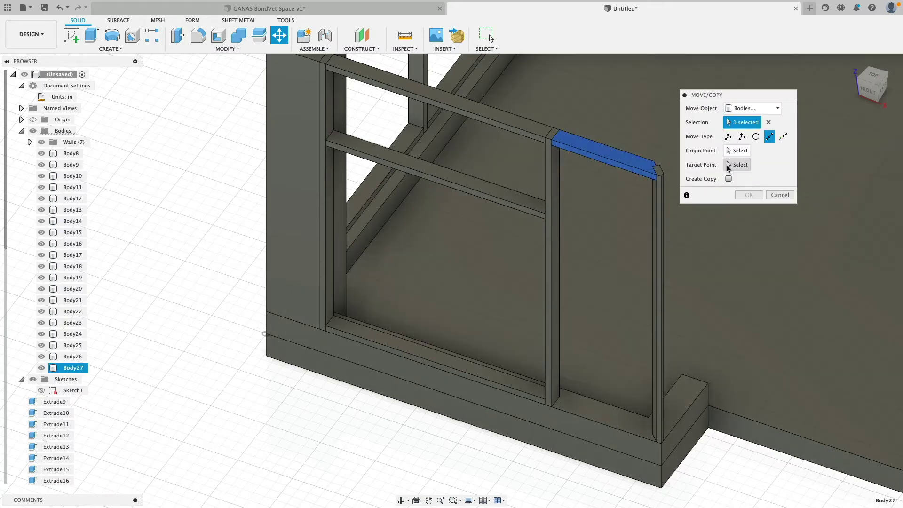
click(728, 137)
click(729, 250)
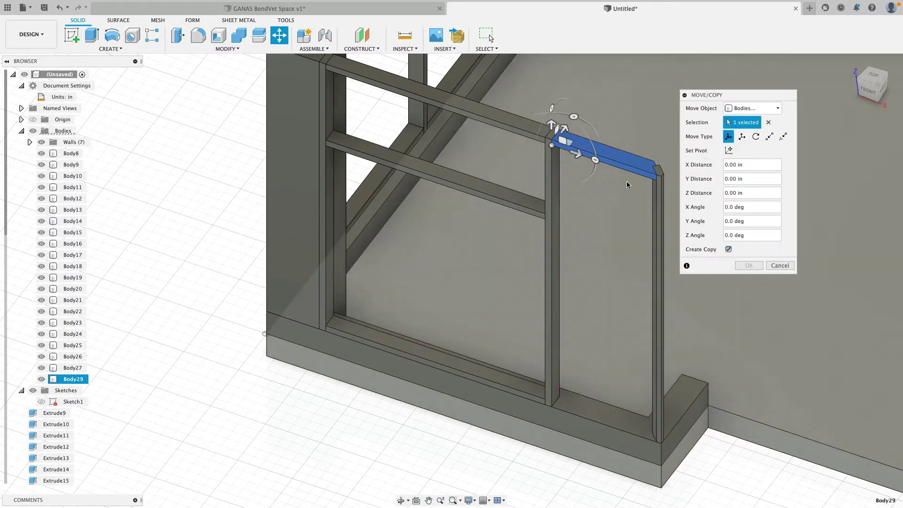
drag(558, 129, 551, 186)
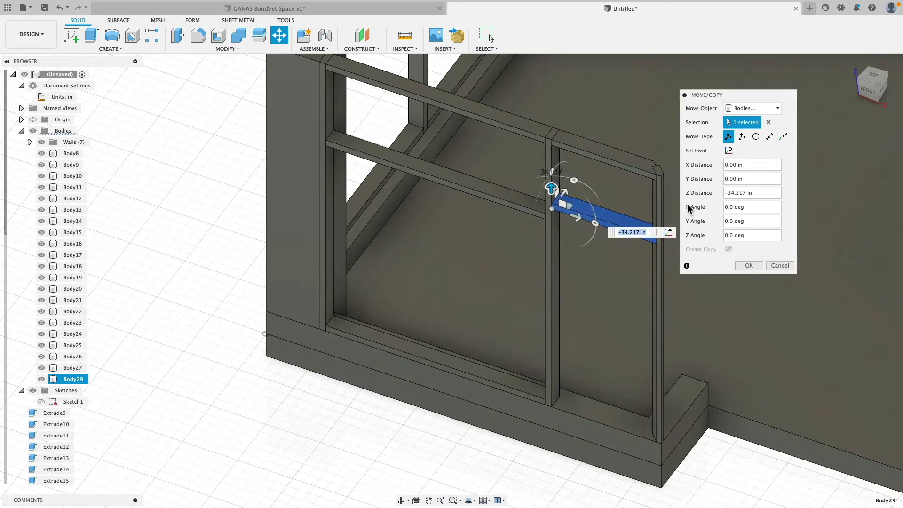
key(Return)
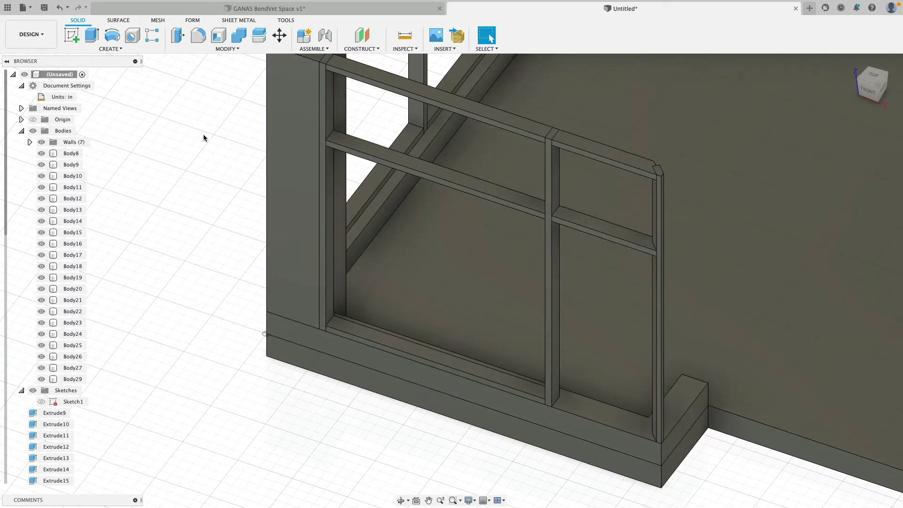
Step: Copy the new middle rail point to point, from its front lower corner at the intermediate post to that post's front bottom corner
right_click(201, 127)
click(201, 99)
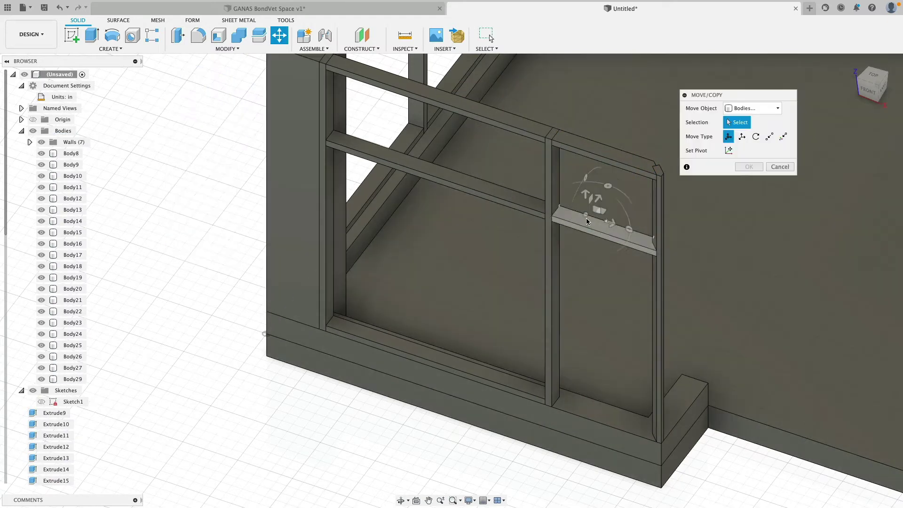
click(607, 226)
click(769, 136)
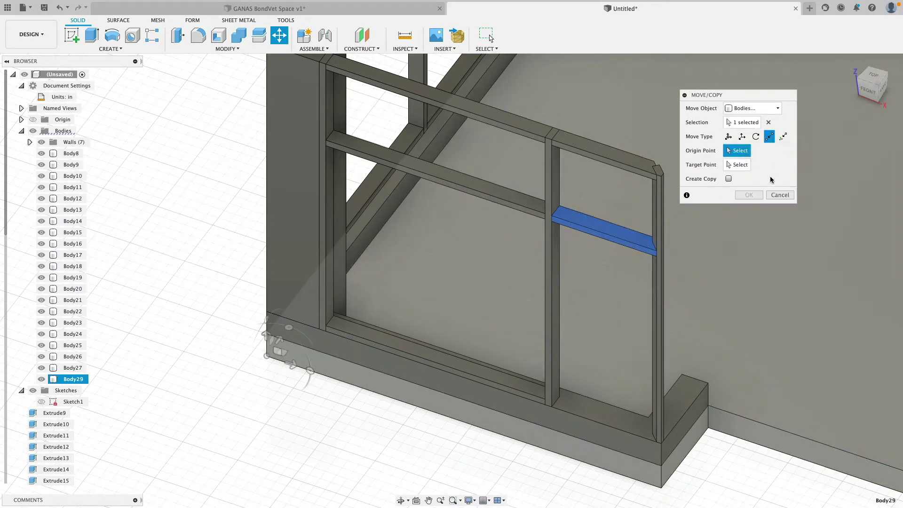
click(728, 179)
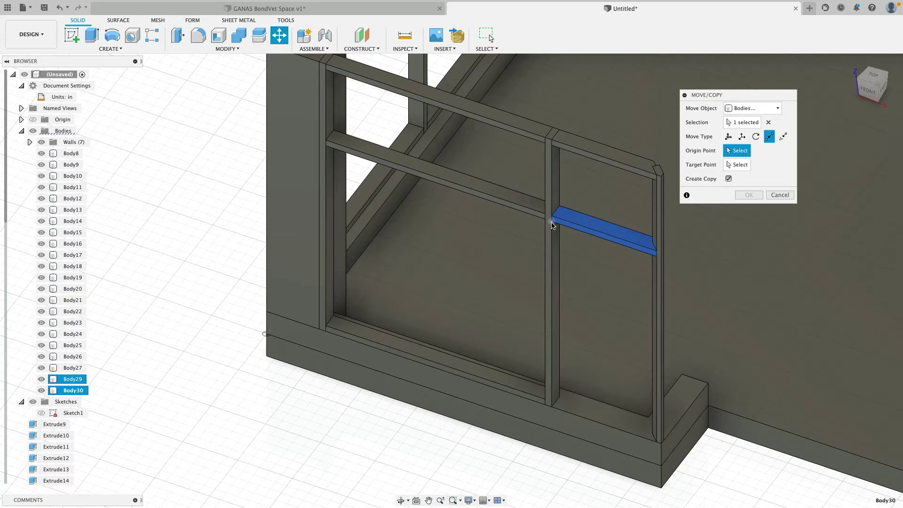
click(552, 222)
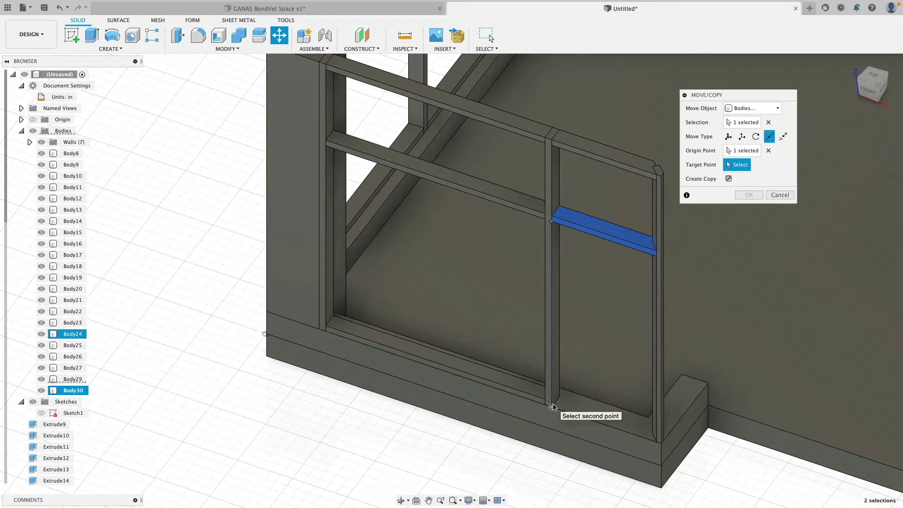
click(552, 407)
click(749, 195)
Step: Copy the adjacent window wall's intermediate post and move the copy about -33.84 in along X, towards the short return wall
scroll(454, 451, down, 5)
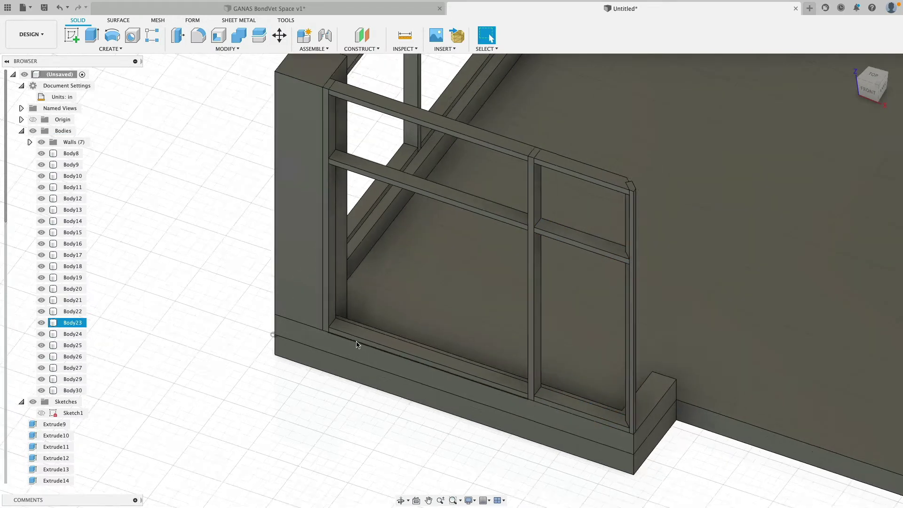
scroll(432, 450, up, 4)
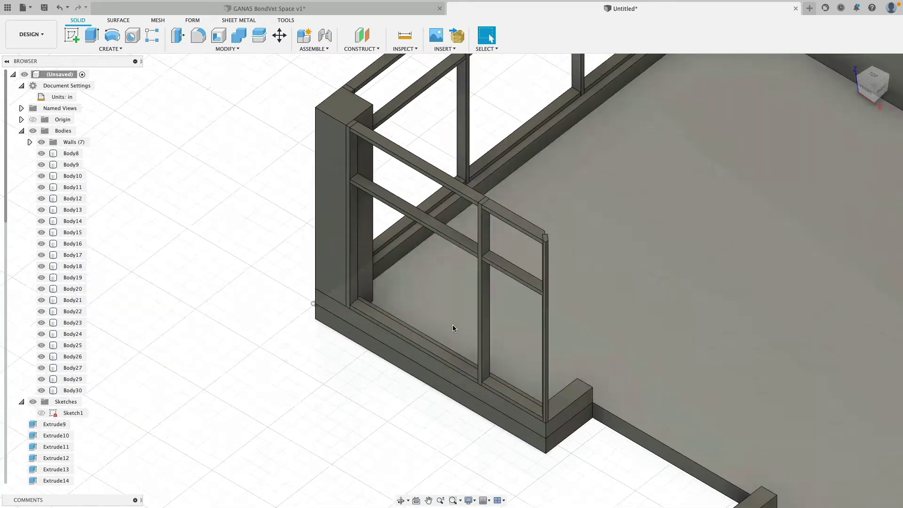
scroll(453, 328, up, 3)
shift+middle_drag(627, 219, 530, 318)
scroll(383, 377, down, 3)
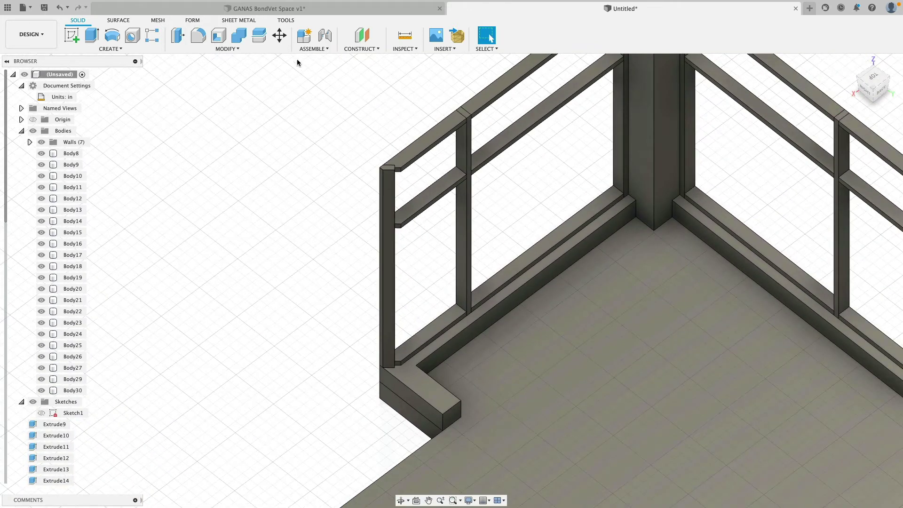
click(279, 35)
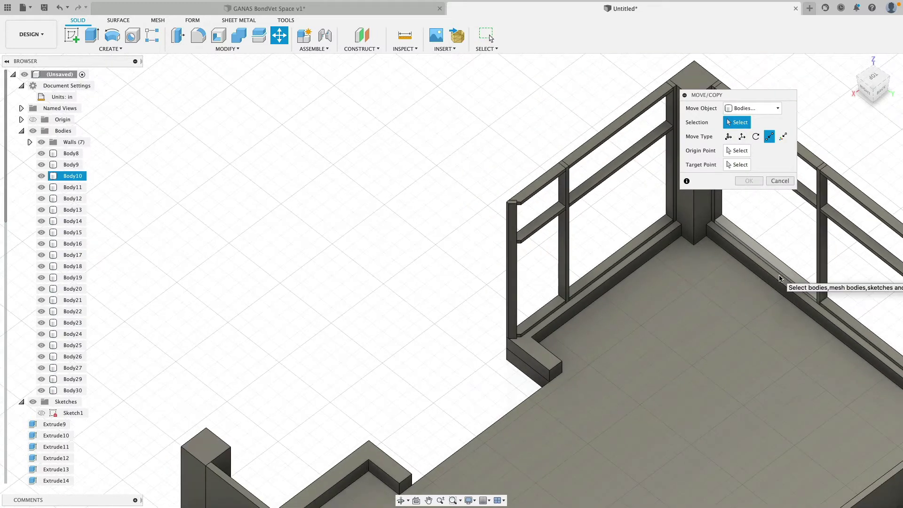
middle_drag(738, 244, 715, 216)
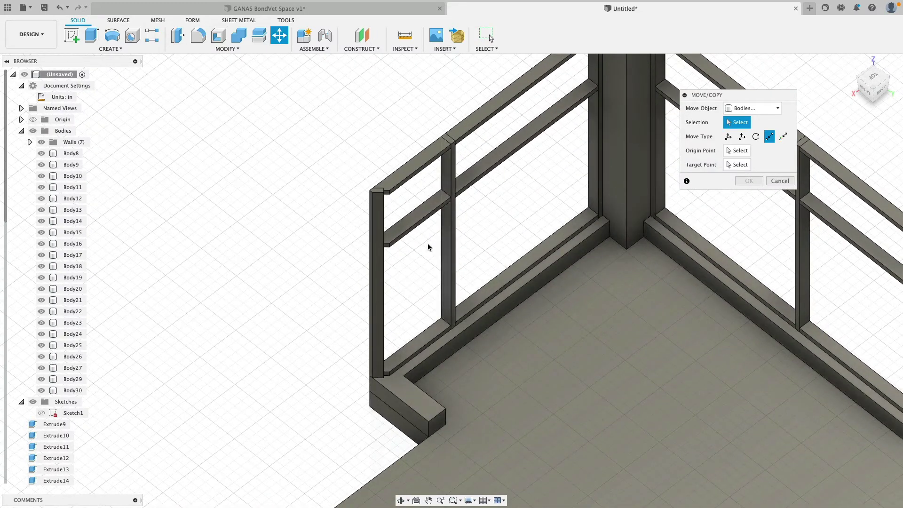
click(445, 247)
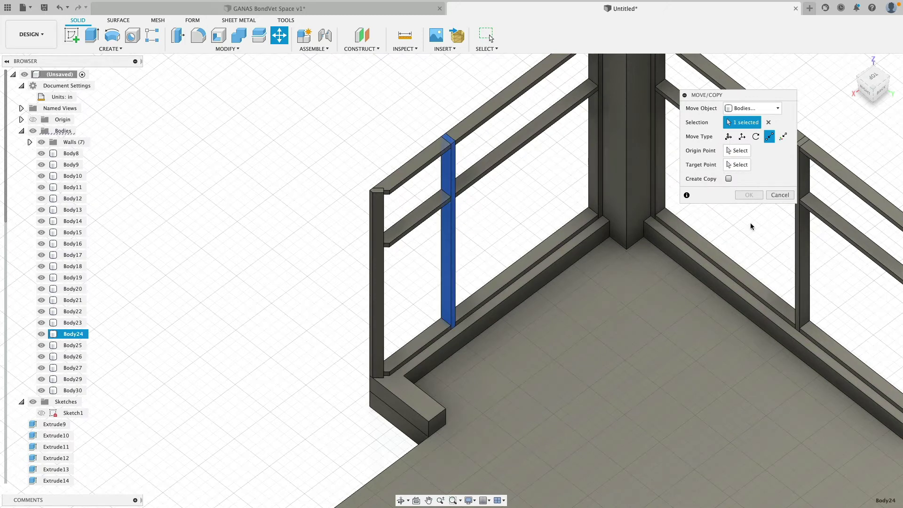
click(771, 137)
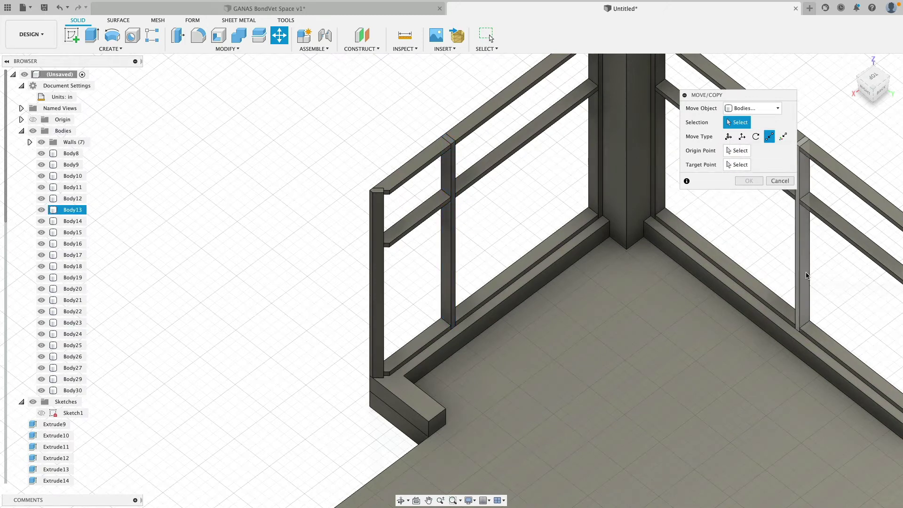
click(728, 136)
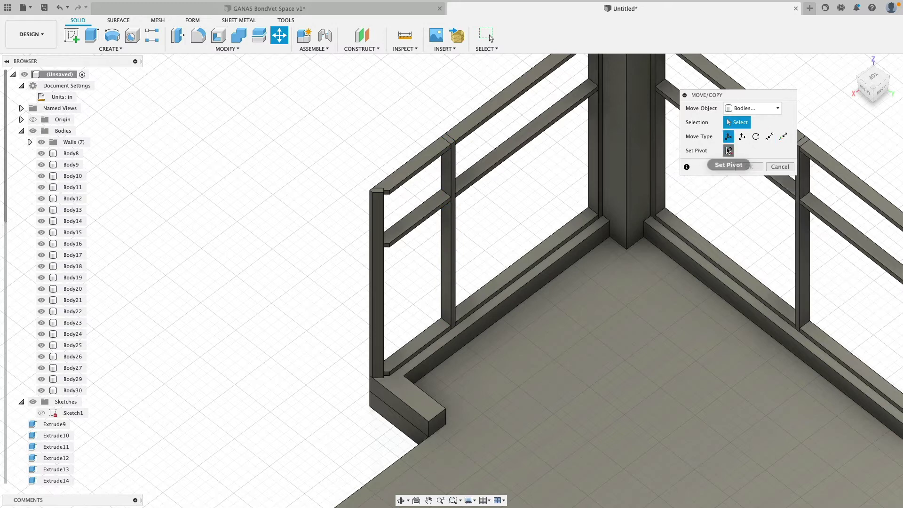
click(804, 247)
click(729, 250)
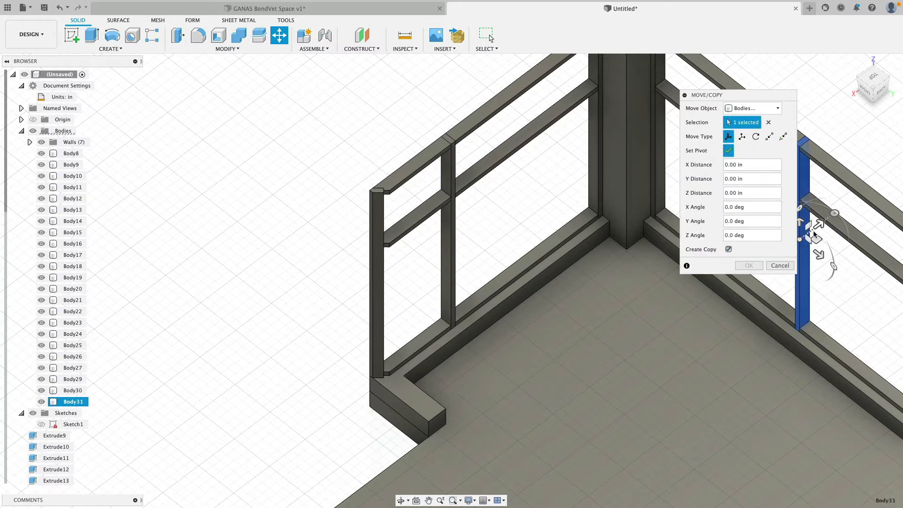
drag(818, 226, 501, 319)
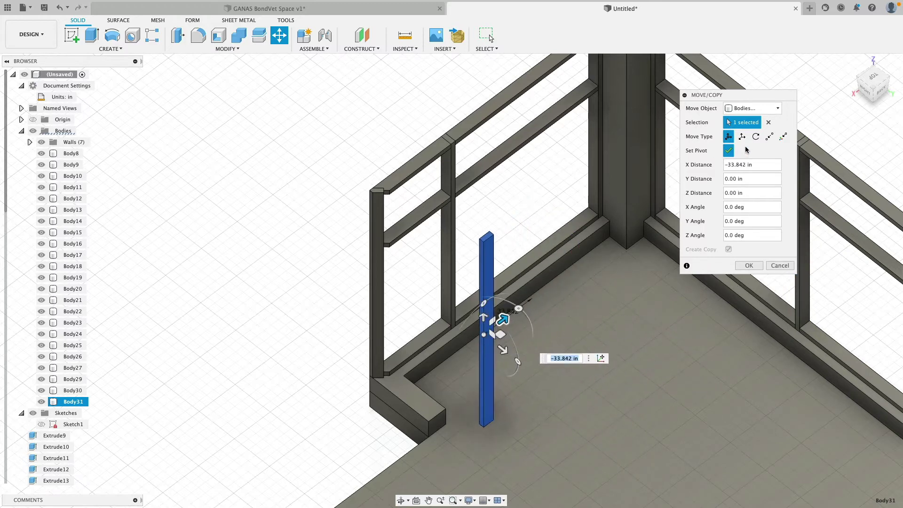
Step: Move the copied post point to point, from its bottom front corner to the top outer corner at the short return wall's end
click(769, 137)
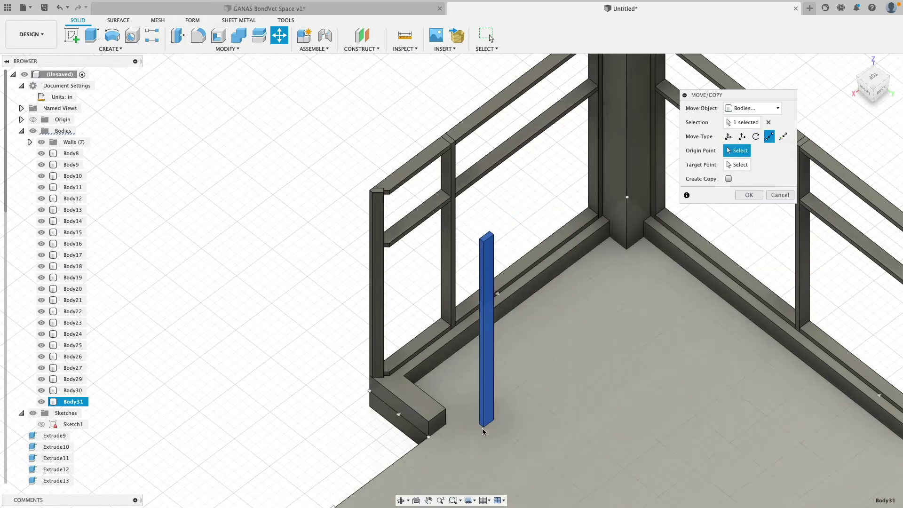
click(484, 429)
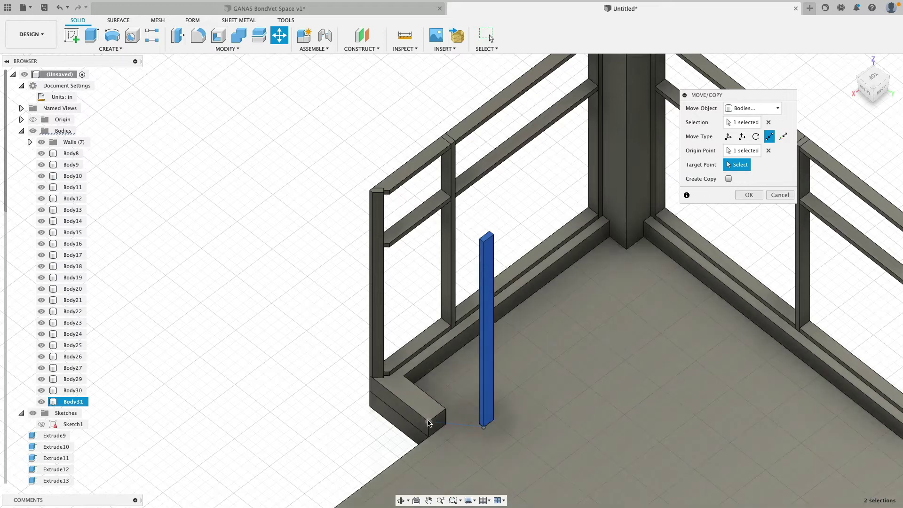
click(428, 421)
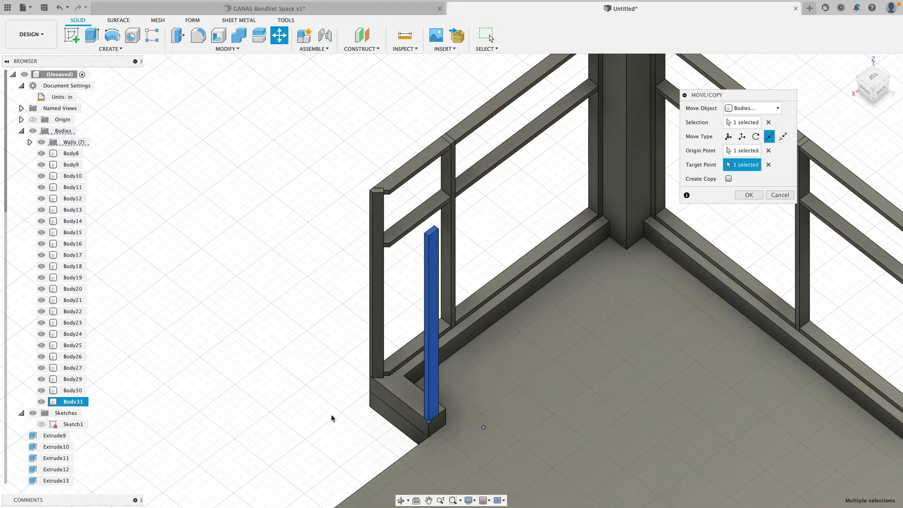
click(747, 195)
Step: Try to mirror the trimmed top rail across its angled end face, and undo the mirror
scroll(432, 143, up, 3)
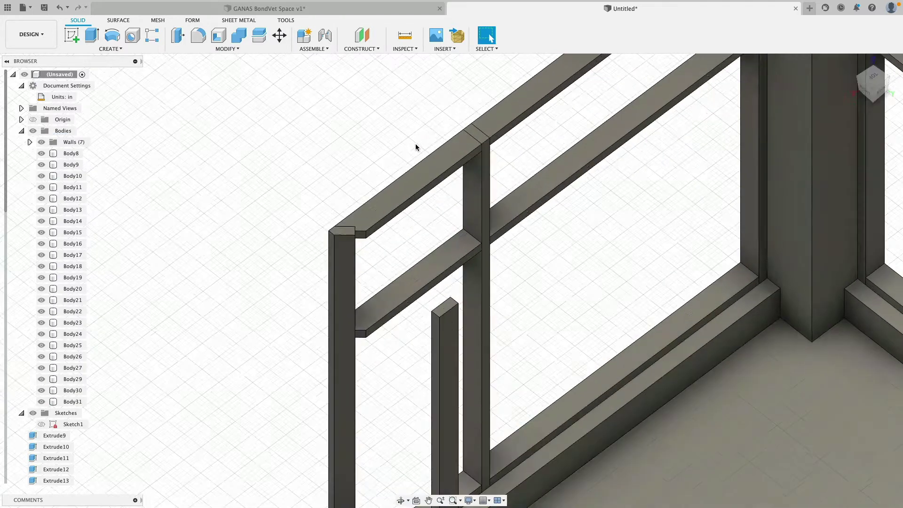
click(81, 370)
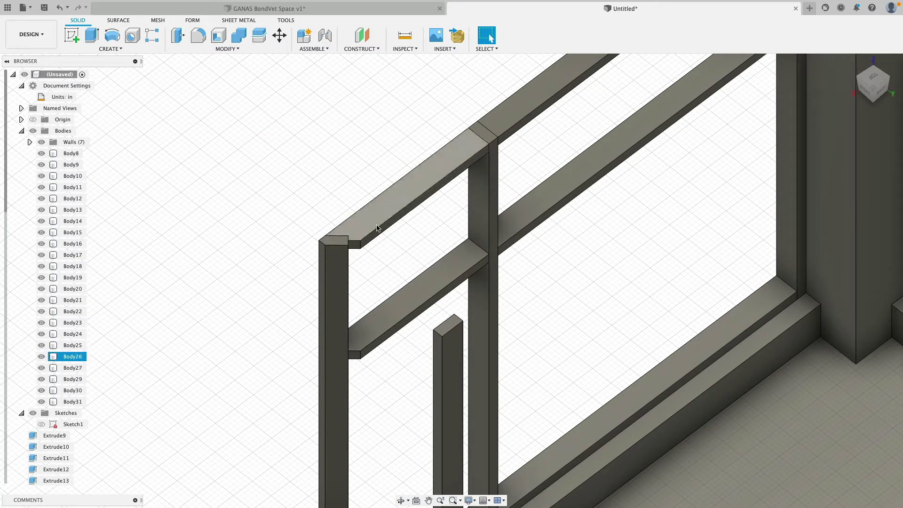
click(69, 369)
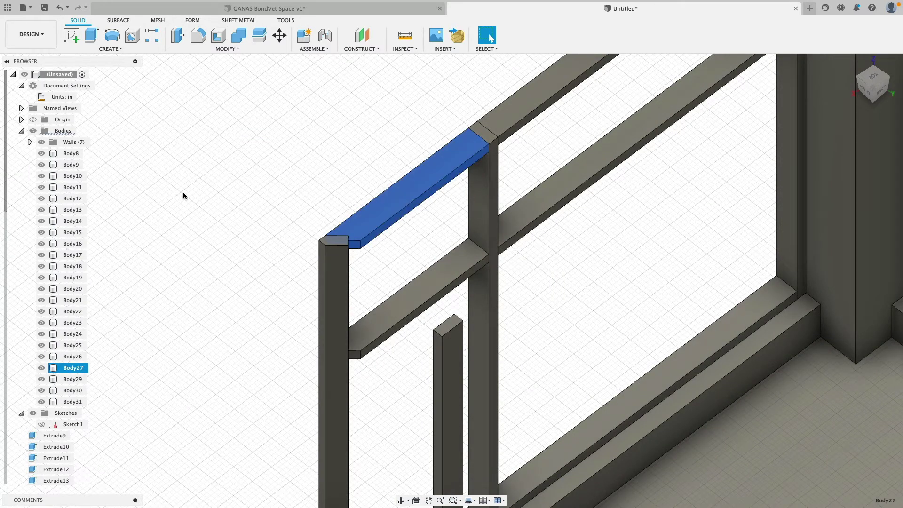
click(116, 49)
click(105, 250)
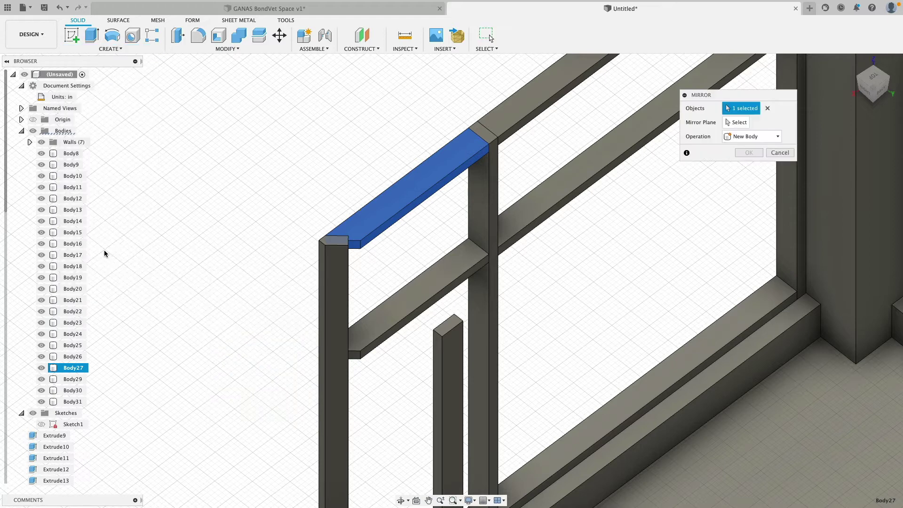
click(739, 122)
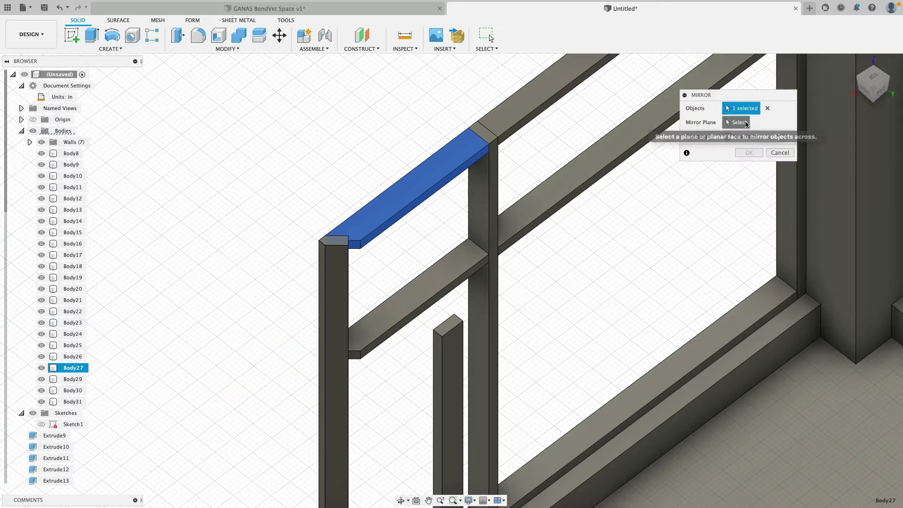
click(356, 249)
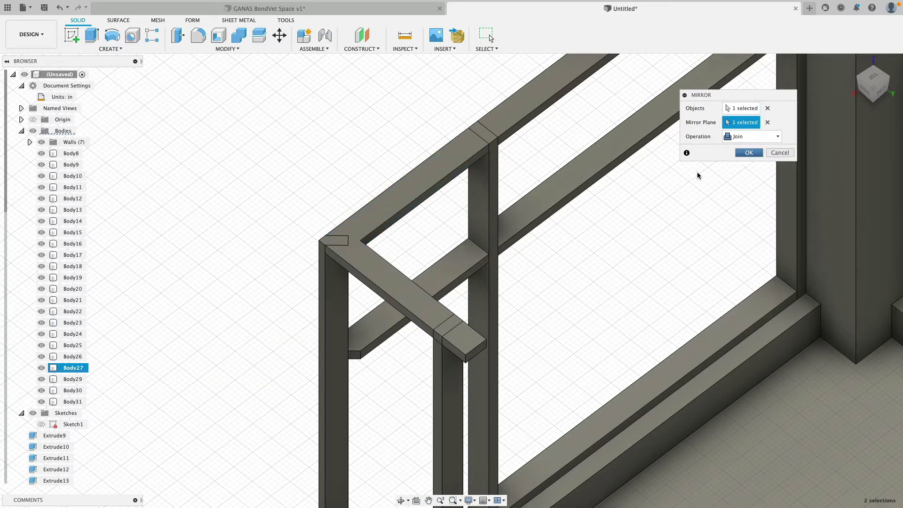
key(Return)
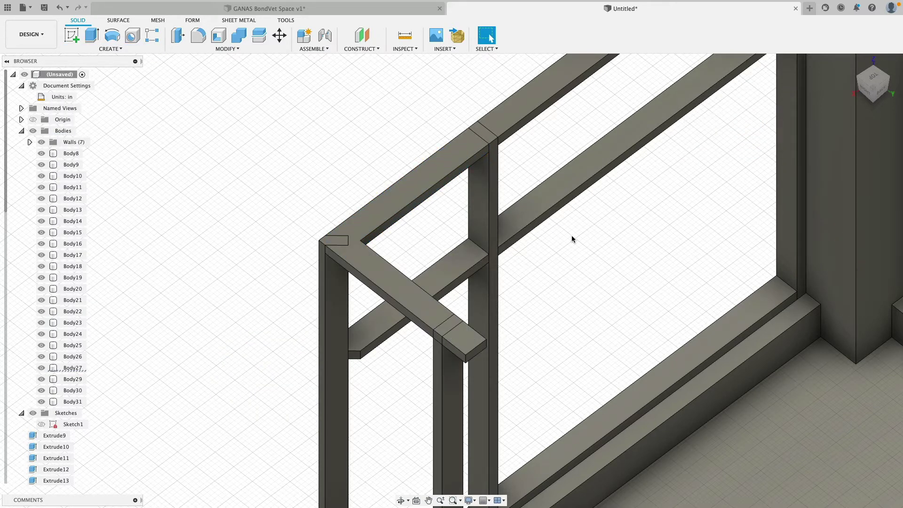
right_click(260, 153)
key(super+z)
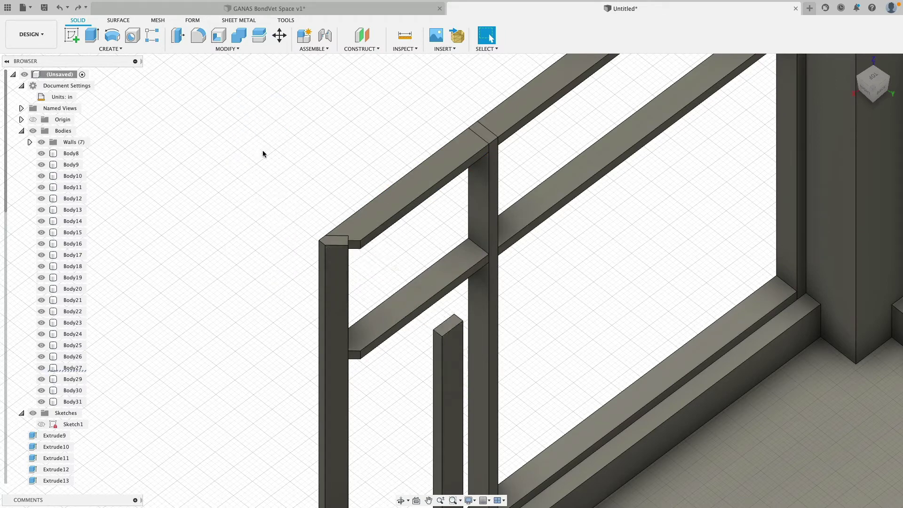
Step: Mirror the trimmed top rail across its angled end face as a new body
right_click(262, 150)
click(268, 127)
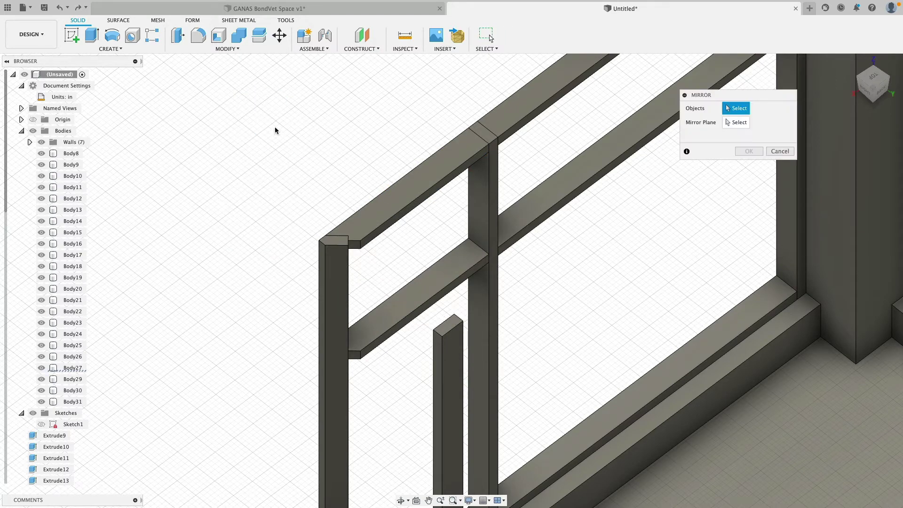
click(359, 244)
click(736, 123)
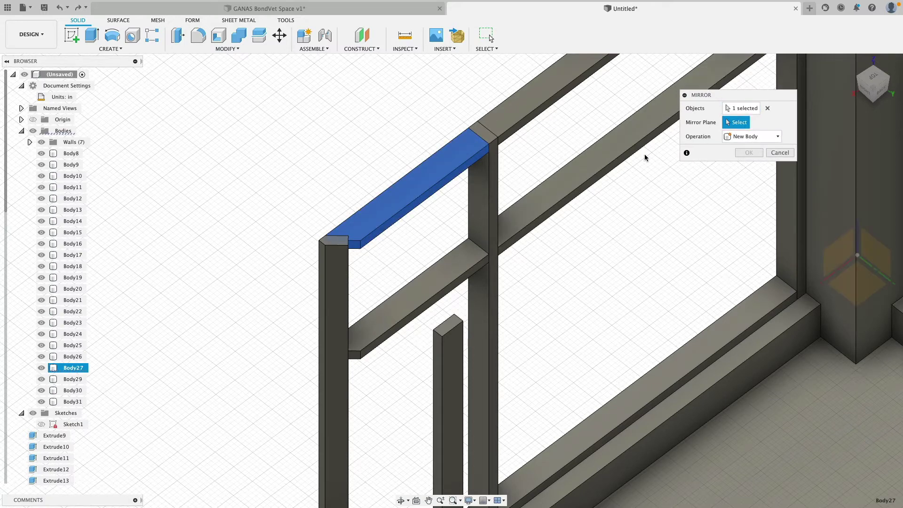
click(355, 246)
click(772, 137)
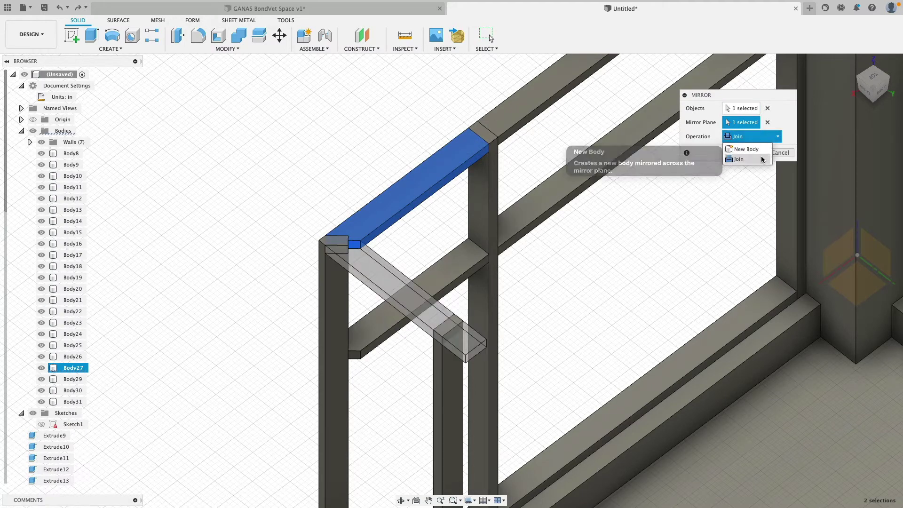
click(761, 148)
click(749, 152)
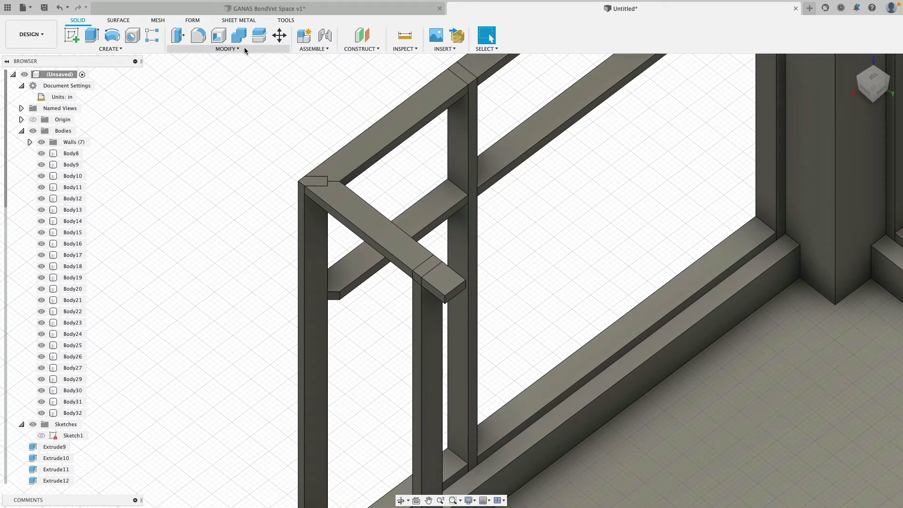
Step: Try to move the mirrored rail's free end face point to point back to the return post's top outer corner, and undo the move
click(279, 36)
click(749, 109)
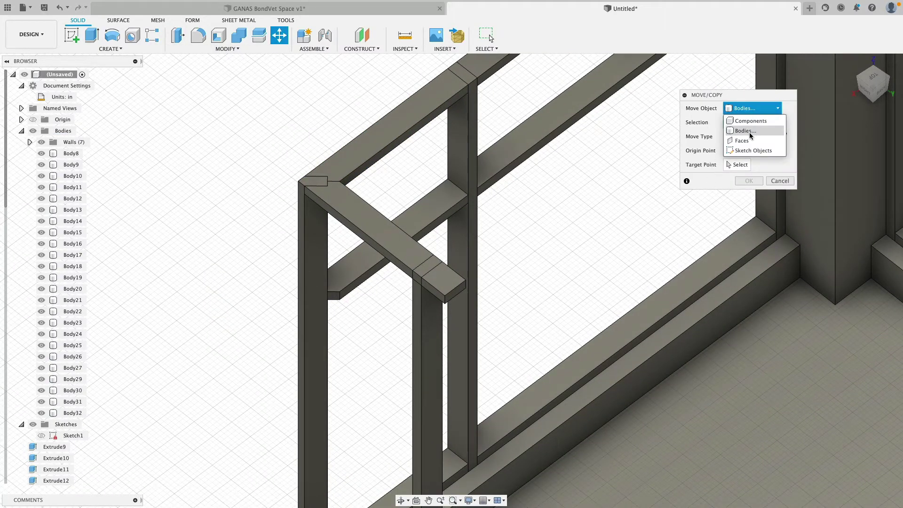
click(746, 133)
scroll(463, 294, up, 3)
click(475, 298)
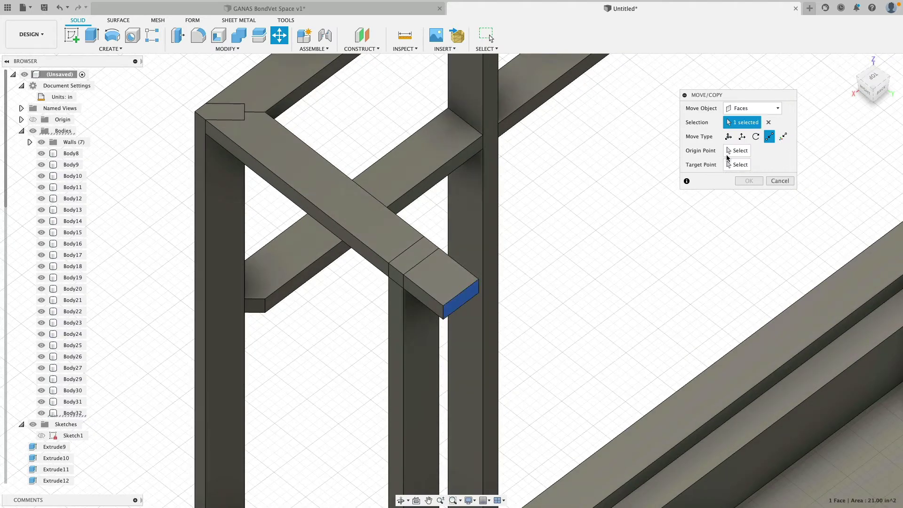
click(737, 151)
click(443, 306)
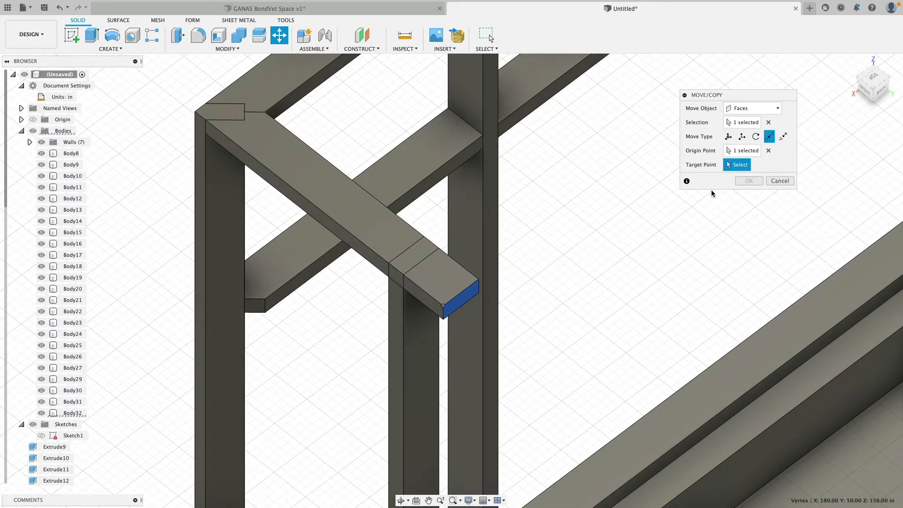
click(391, 266)
click(749, 181)
scroll(542, 212, down, 5)
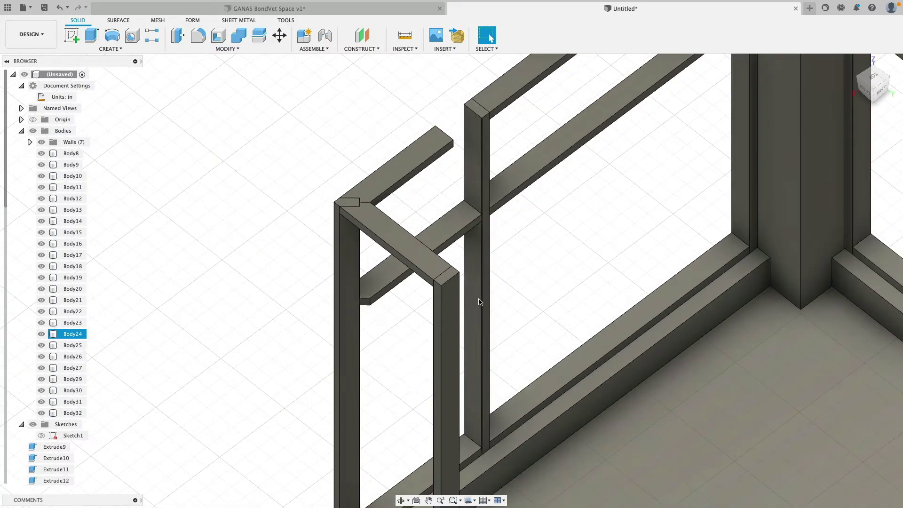
shift+middle_drag(542, 212, 391, 325)
shift+scroll(366, 331, right, 5)
shift+scroll(366, 330, left, 6)
shift+scroll(367, 330, right, 5)
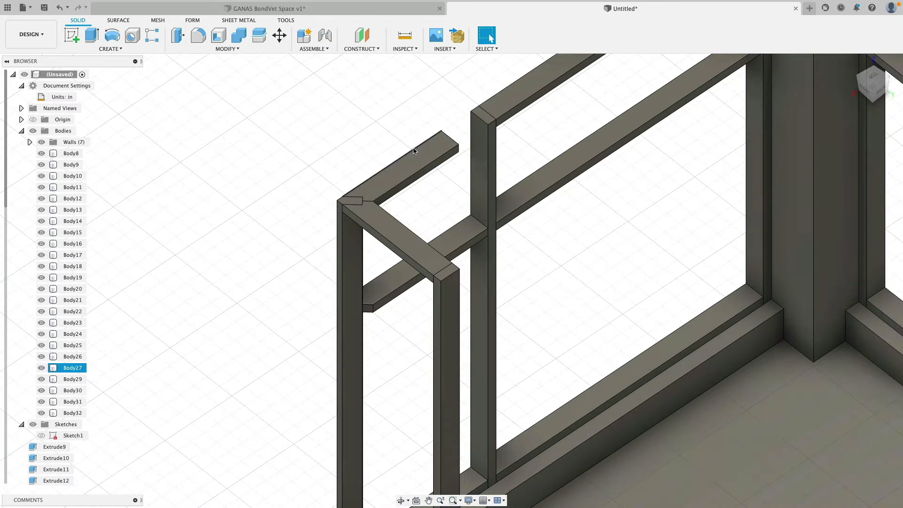
key(ctrl+z)
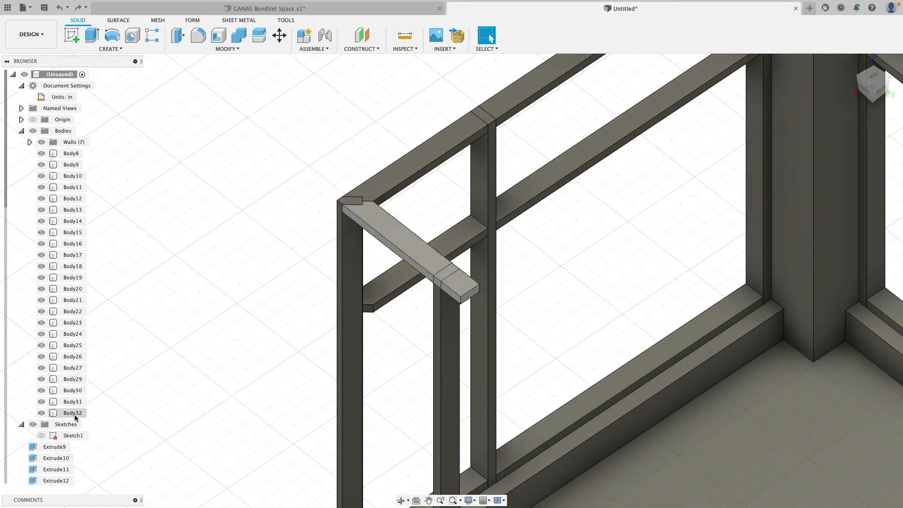
Step: Try to pull back the mirrored rail's free end face with a free move, and delete the mirrored rail
click(73, 413)
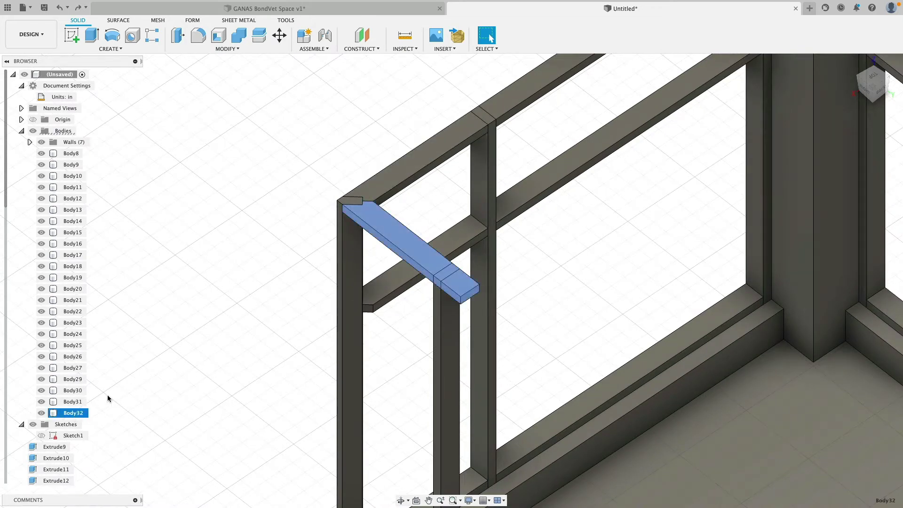
click(286, 39)
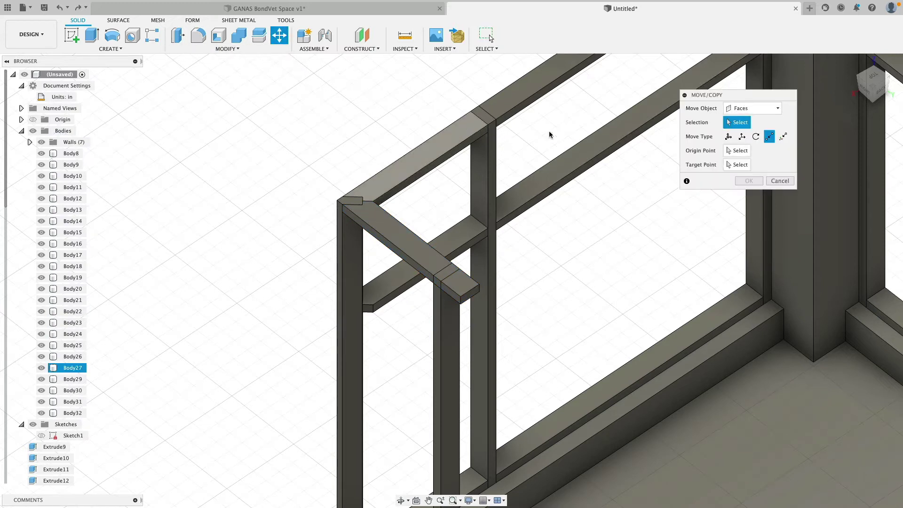
click(472, 296)
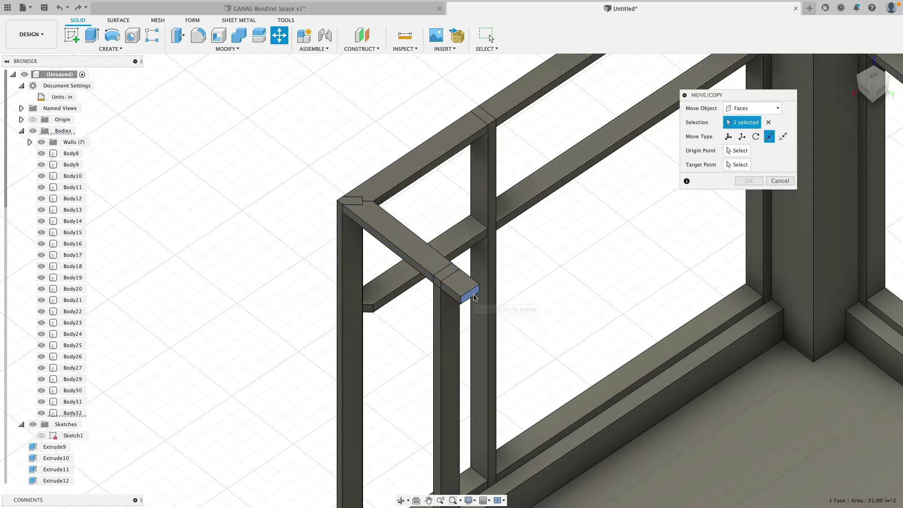
click(728, 137)
drag(497, 310, 462, 278)
click(737, 253)
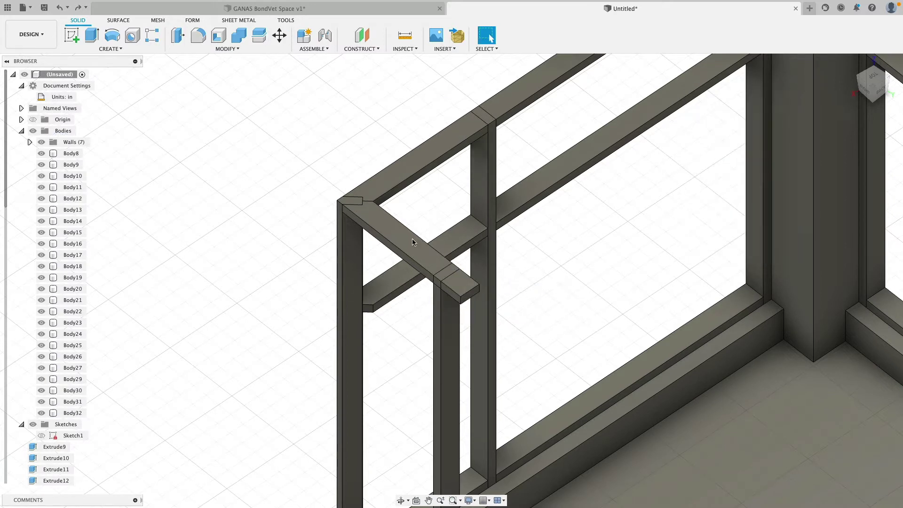
key(Delete)
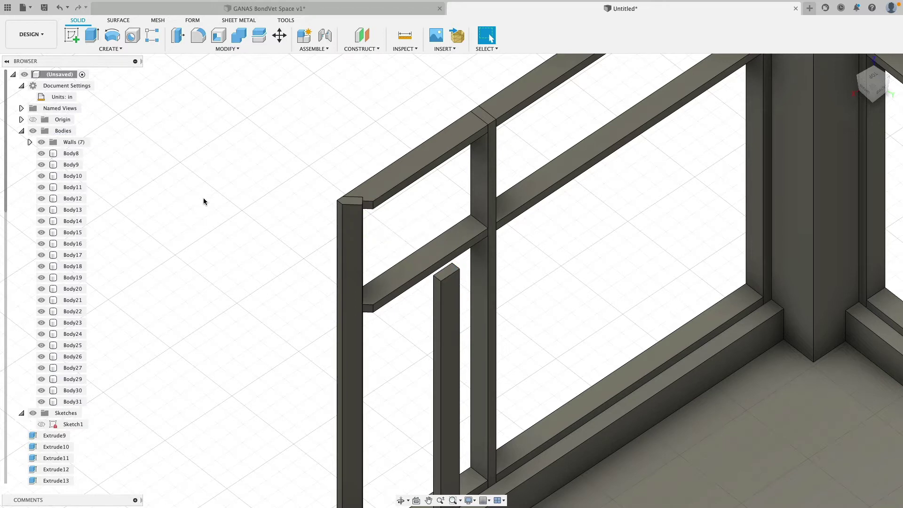
Step: Mirror the trimmed top rail once more across its angled end face, creating a new body along the short return
right_click(202, 199)
key(Escape)
click(123, 50)
click(110, 49)
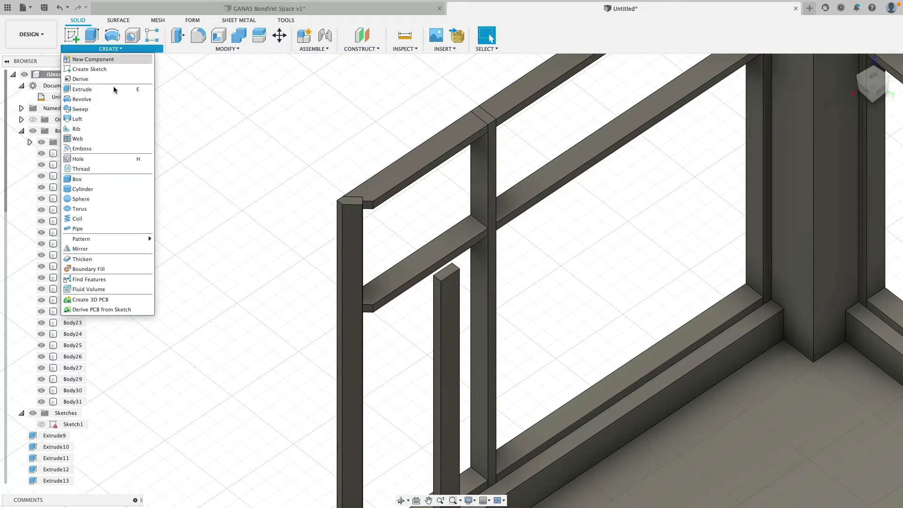
click(111, 247)
click(414, 171)
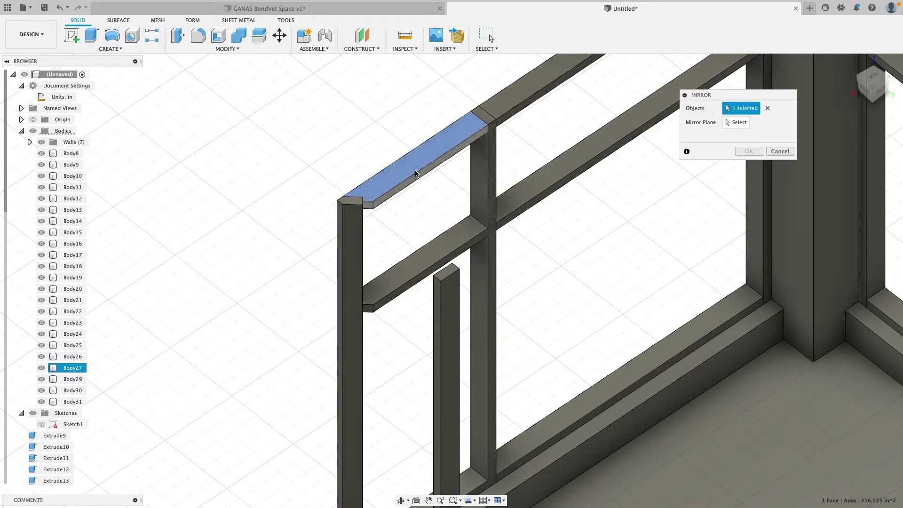
click(768, 108)
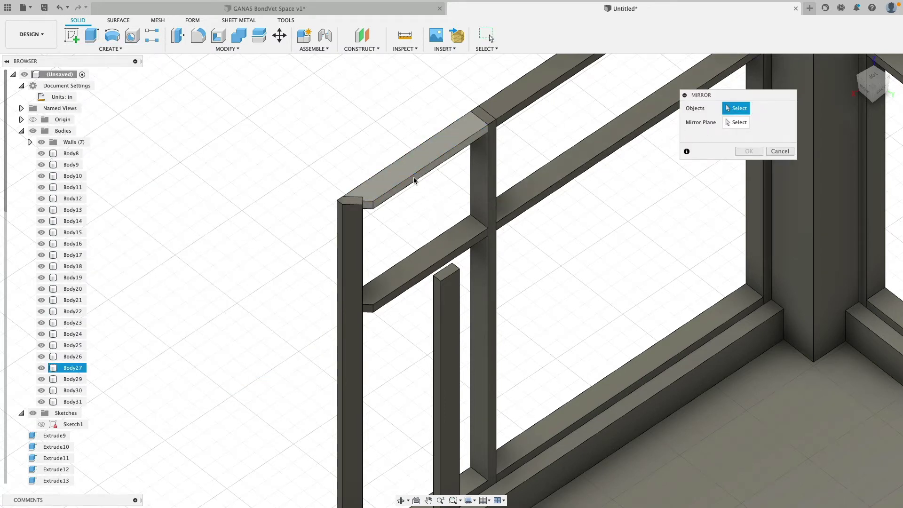
click(415, 179)
click(737, 122)
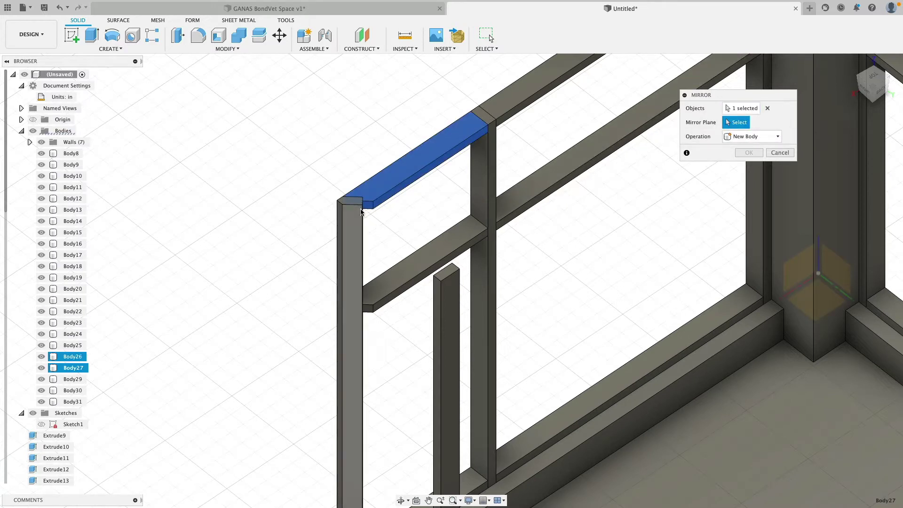
click(357, 200)
click(753, 136)
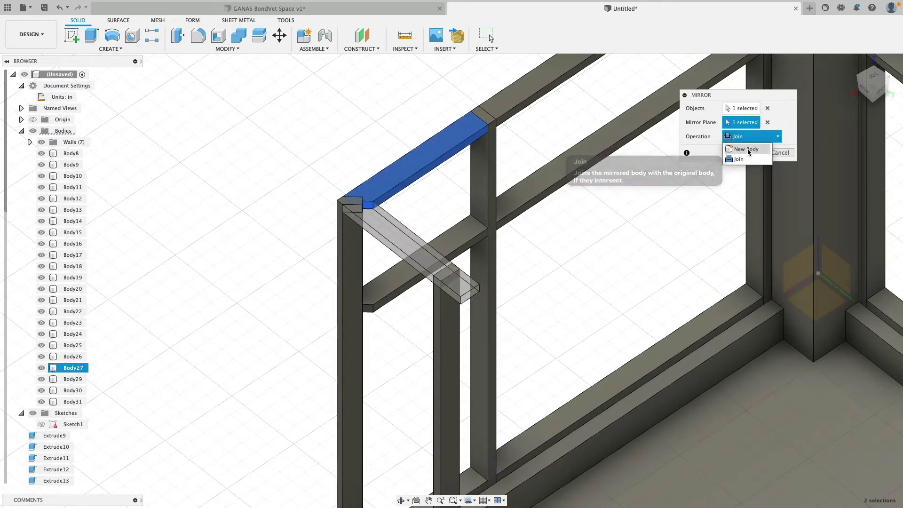
click(748, 157)
click(749, 153)
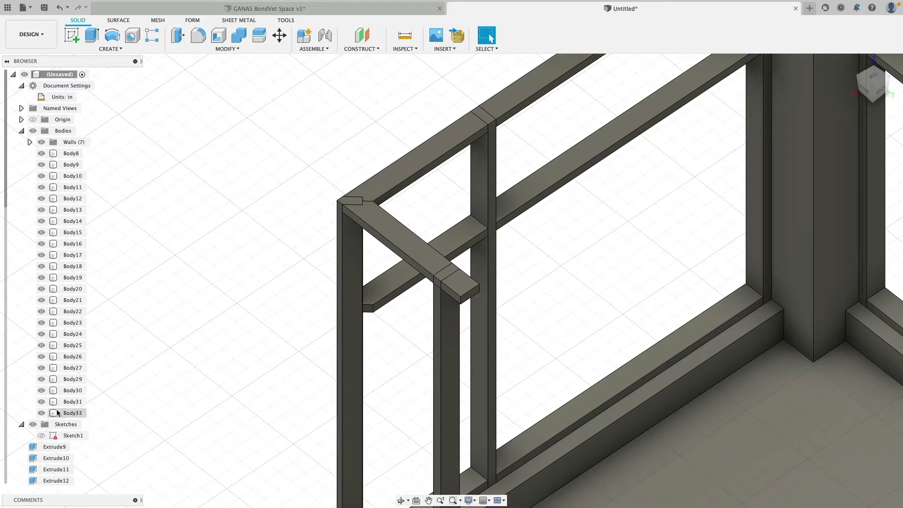
Step: Dissolve the mirror feature that links the top rail and its mirrored copy
scroll(57, 412, down, 3)
click(22, 324)
scroll(58, 370, down, 3)
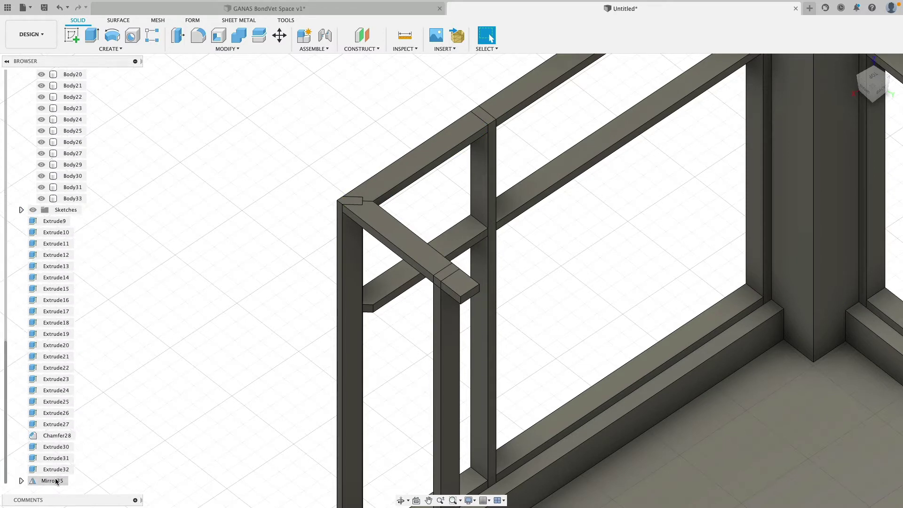
right_click(55, 480)
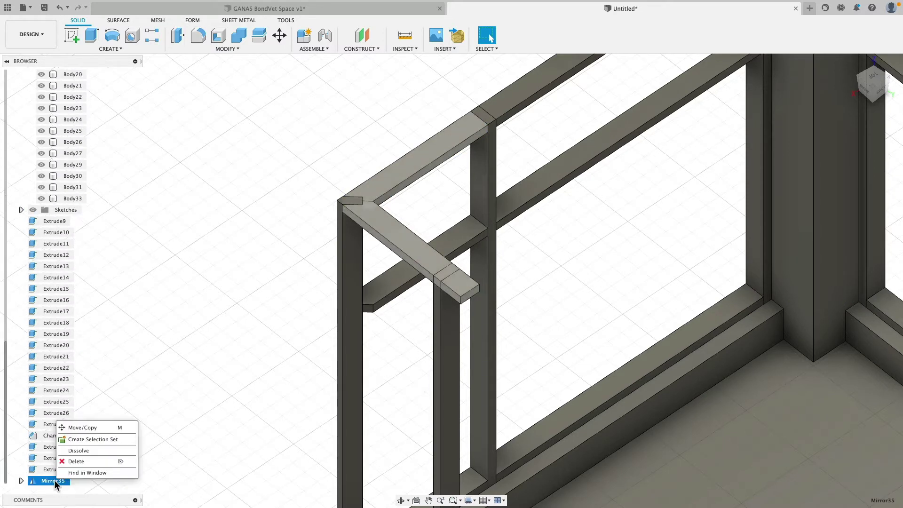
click(91, 450)
Step: Move the mirrored rail's free end face point to point, from its top outer corner to the return post's top outer corner
scroll(463, 306, up, 5)
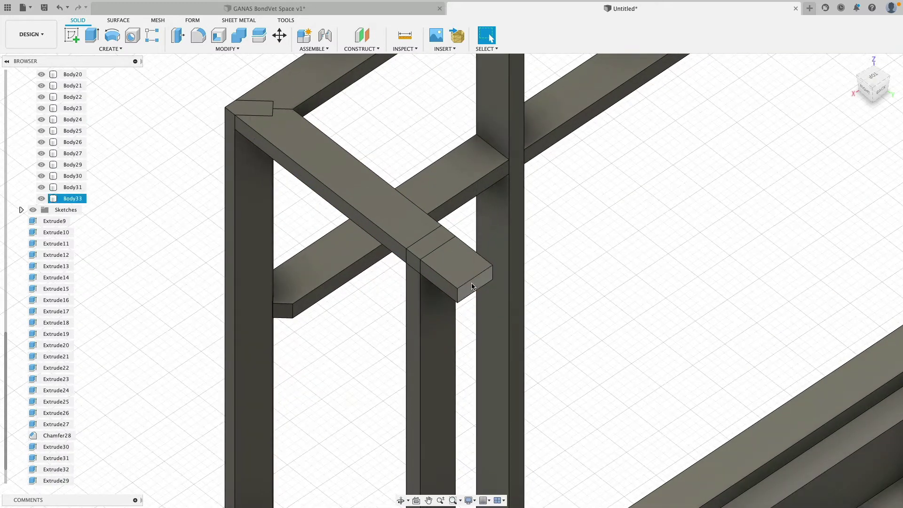
click(473, 286)
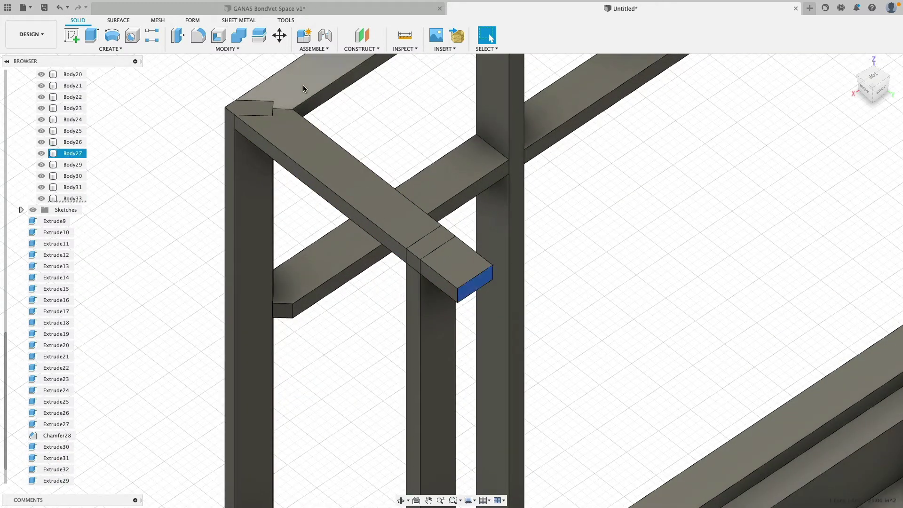
key(m)
scroll(485, 282, down, 3)
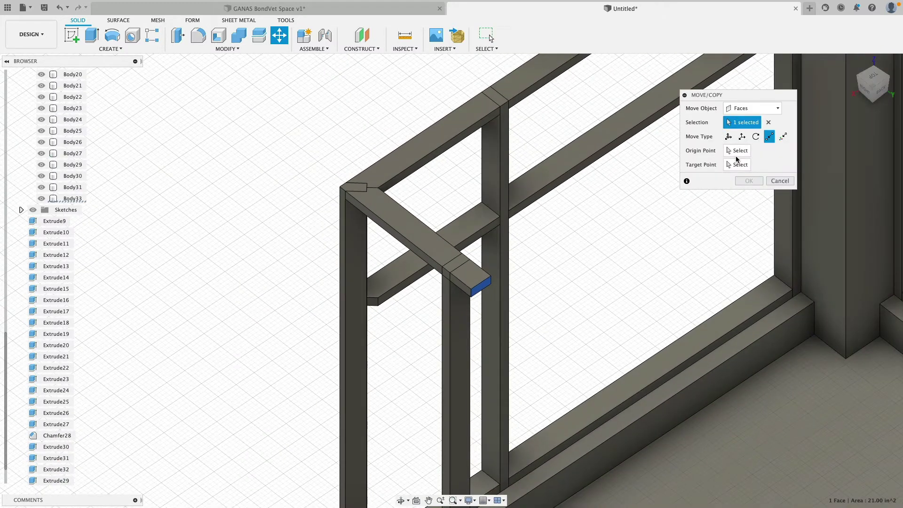
click(737, 155)
click(471, 289)
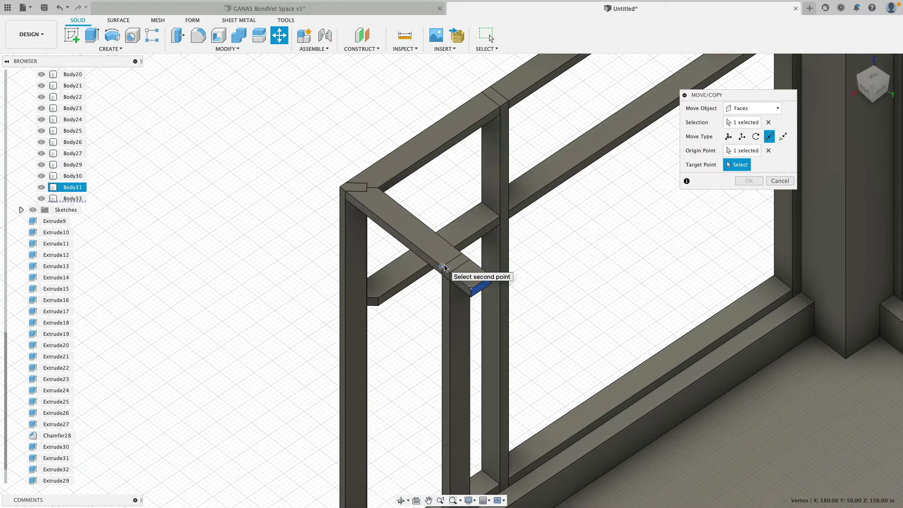
click(443, 266)
click(749, 181)
scroll(294, 303, down, 5)
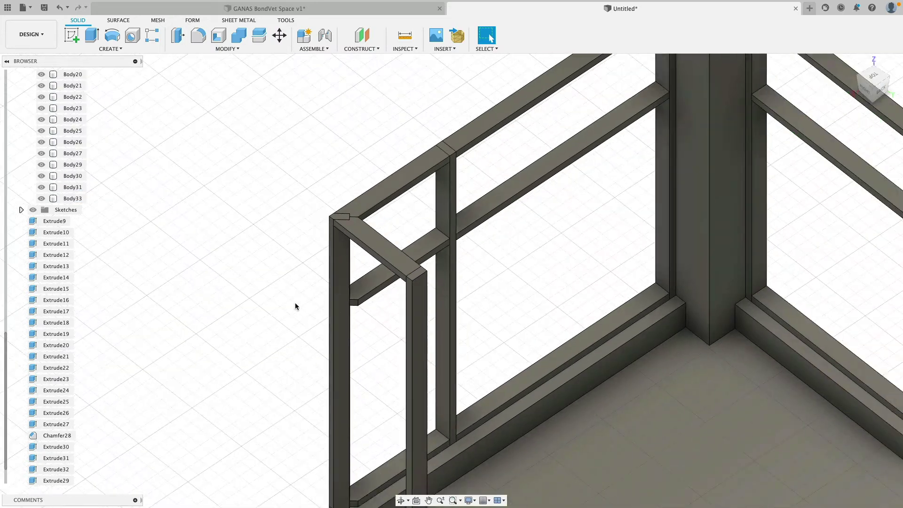
Step: Dissolve all remaining features from Extrude9 through Extrude36, including the chamfer
scroll(268, 224, up, 4)
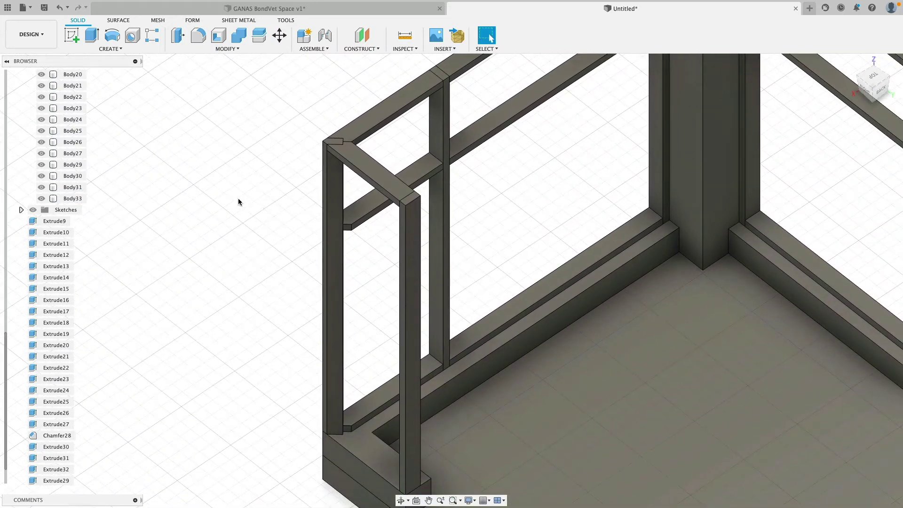
click(75, 221)
scroll(52, 329, down, 1)
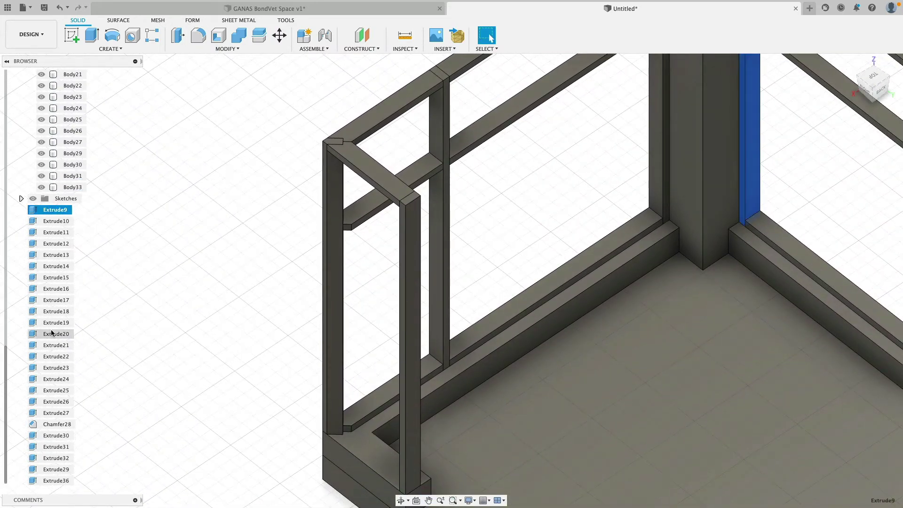
shift+click(56, 481)
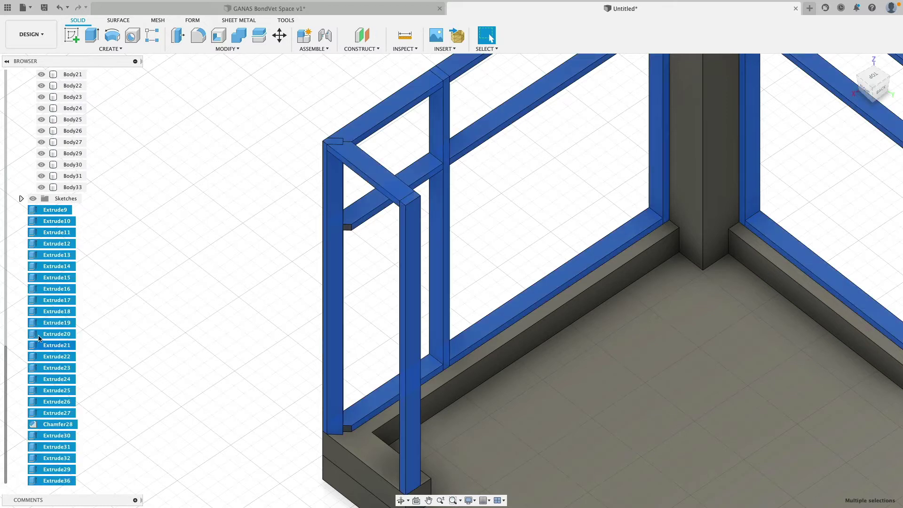
right_click(58, 304)
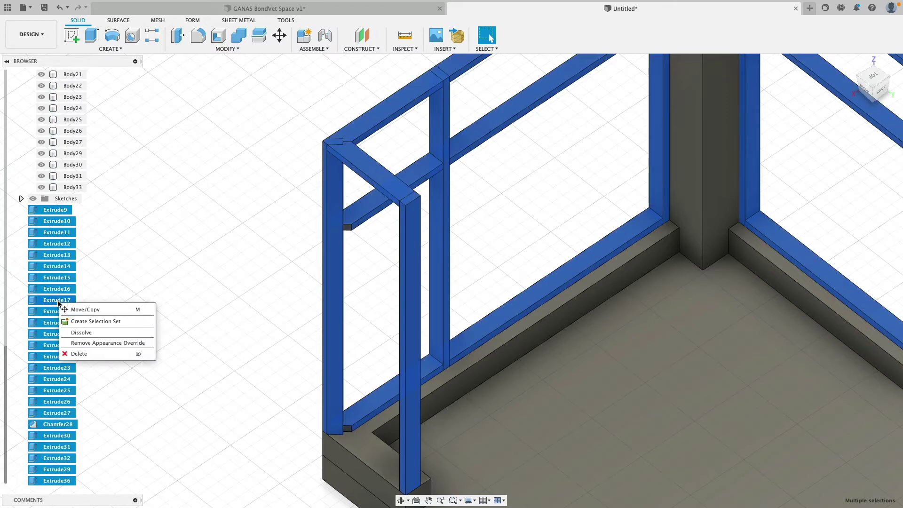
click(82, 333)
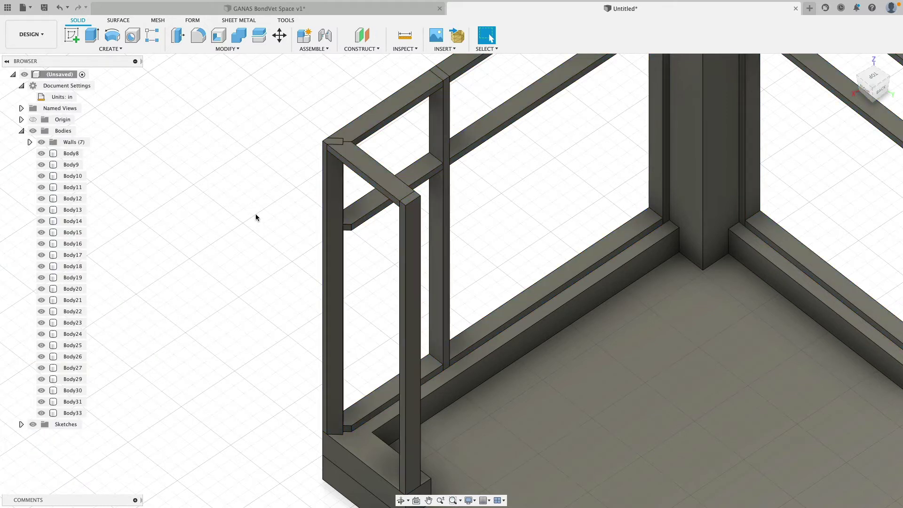
Step: Move a copy of the short return wall's top rail straight down to the height of the adjoining middle rail
shift+middle_drag(249, 166, 221, 94)
click(280, 35)
scroll(304, 203, up, 4)
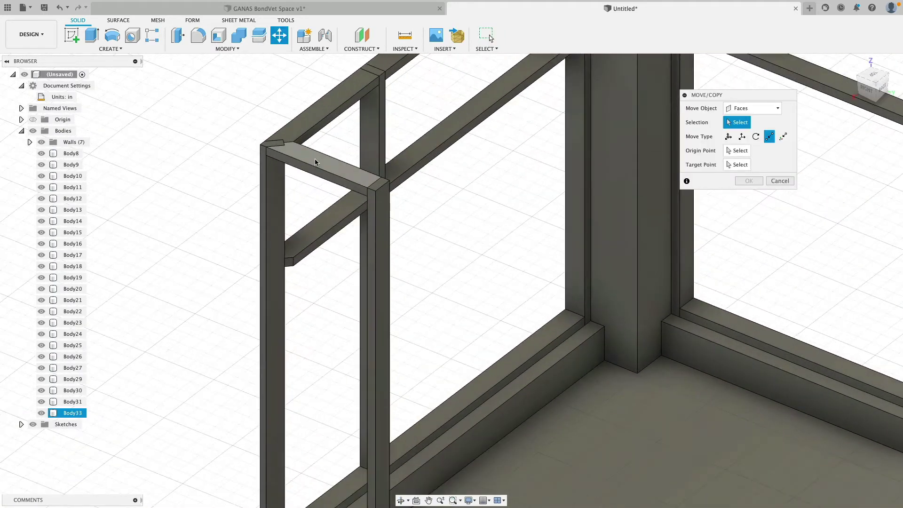
click(318, 160)
click(753, 109)
click(755, 130)
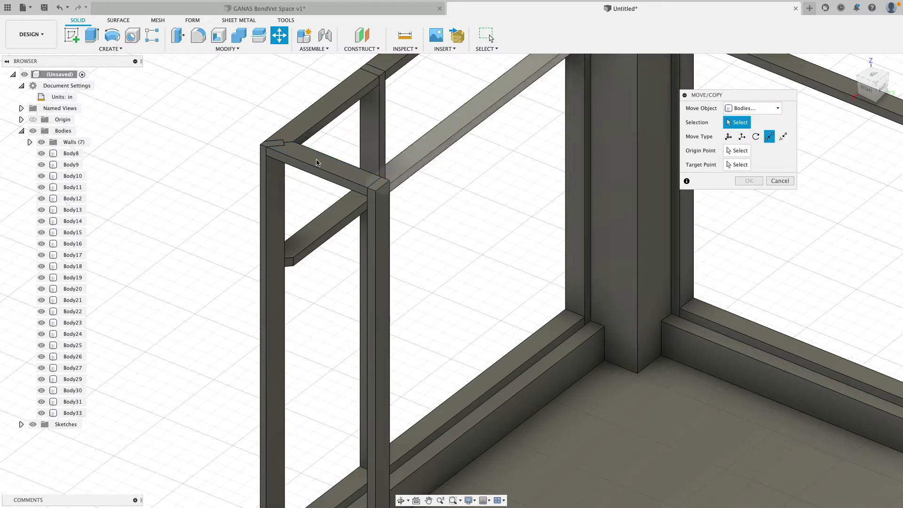
click(310, 167)
click(729, 137)
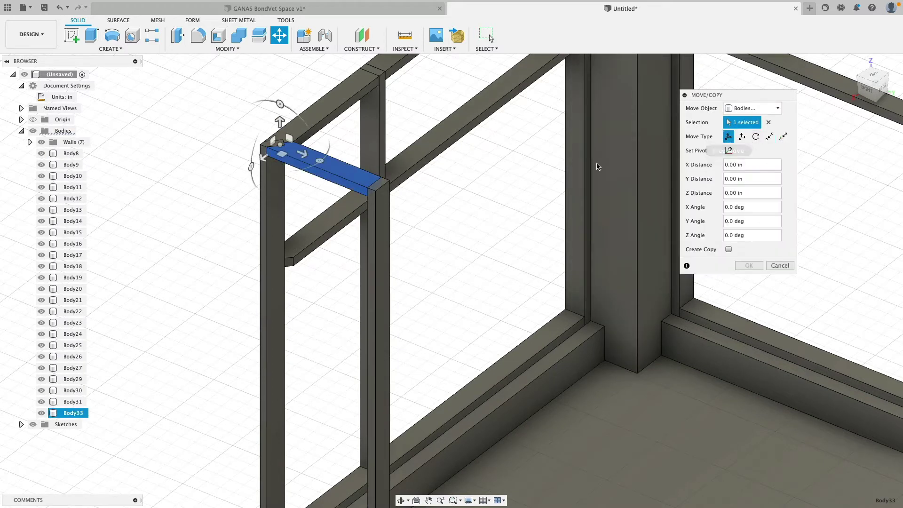
click(729, 249)
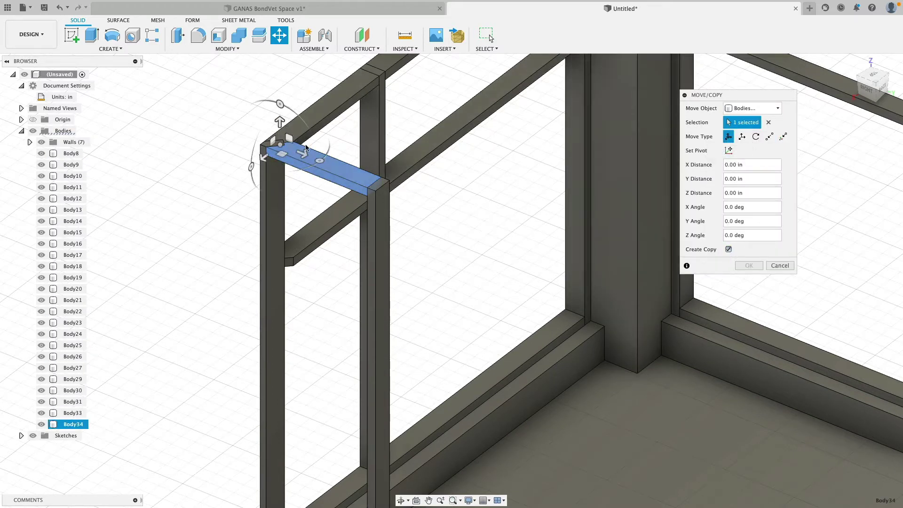
drag(280, 123, 280, 216)
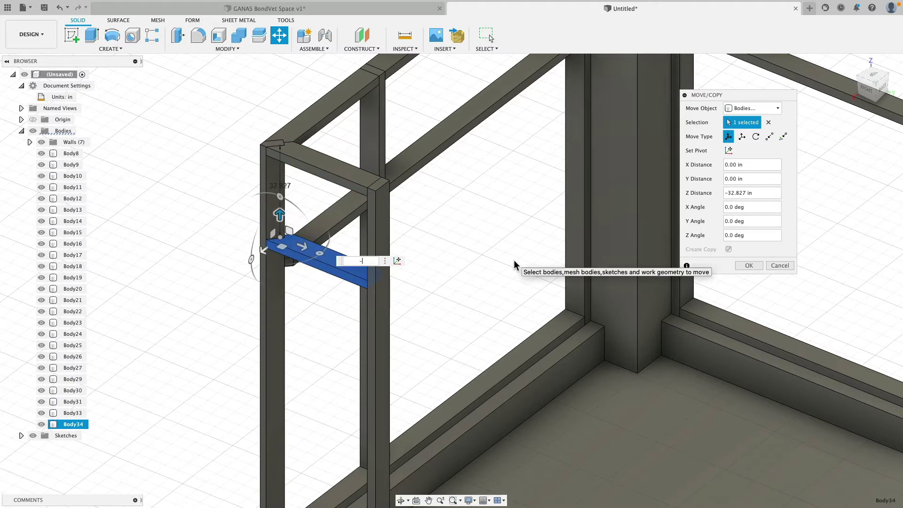
key(Return)
Step: Copy the return wall's middle rail about 100 in straight down onto the low wall as the bottom rail
right_click(203, 272)
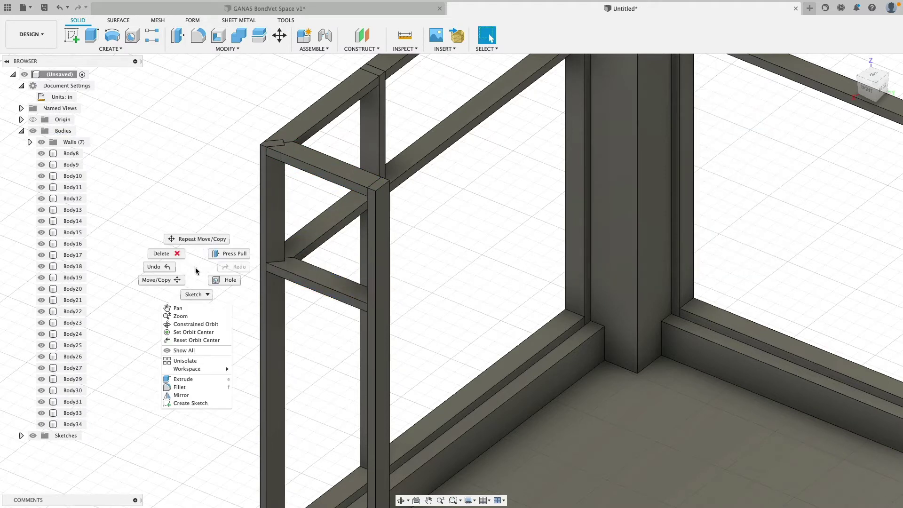
click(203, 236)
middle_drag(254, 303, 273, 187)
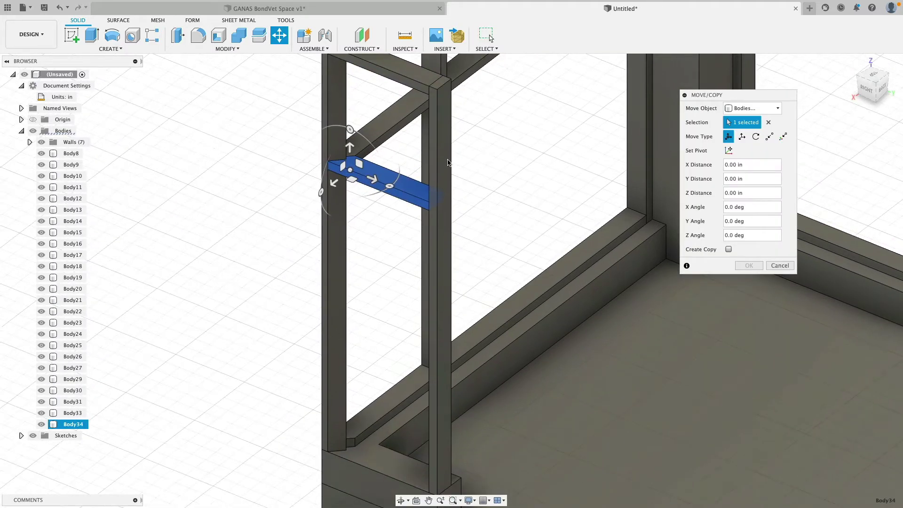
click(728, 249)
drag(350, 147, 369, 432)
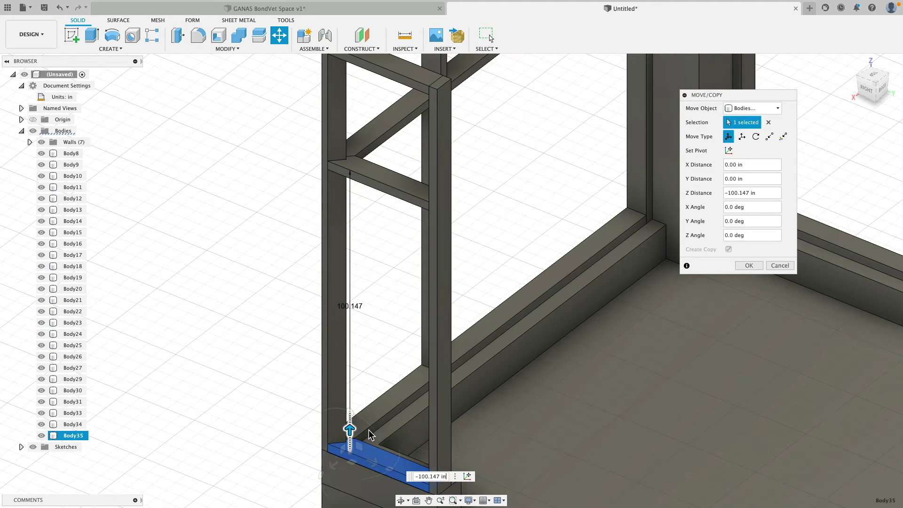
drag(369, 433, 422, 415)
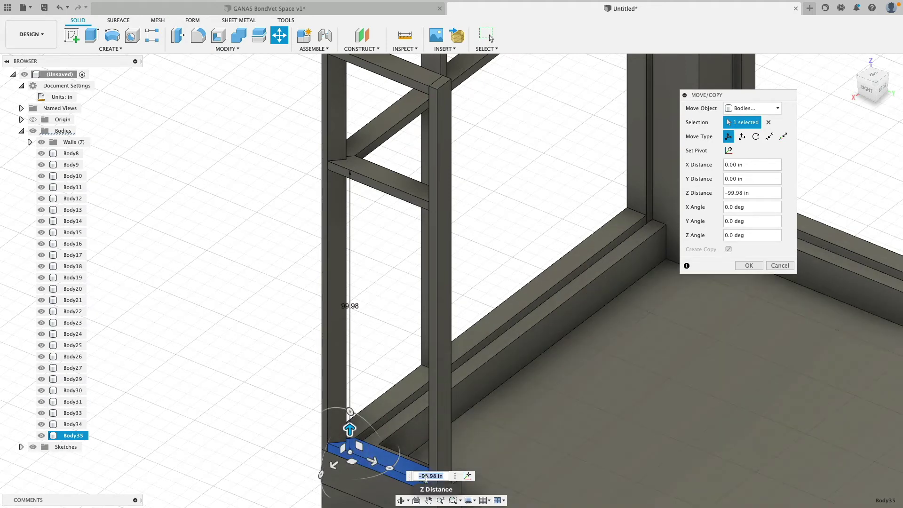
key(Return)
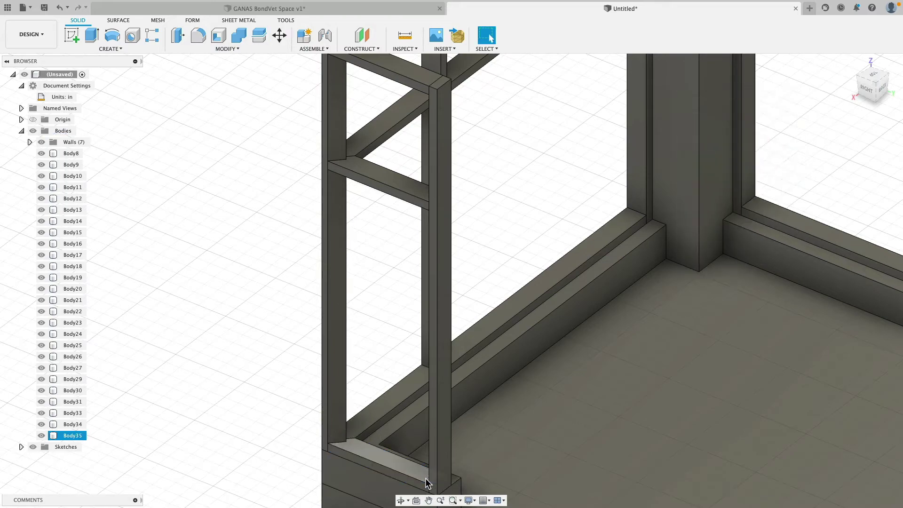
shift+middle_drag(347, 333, 464, 266)
scroll(464, 266, up, 5)
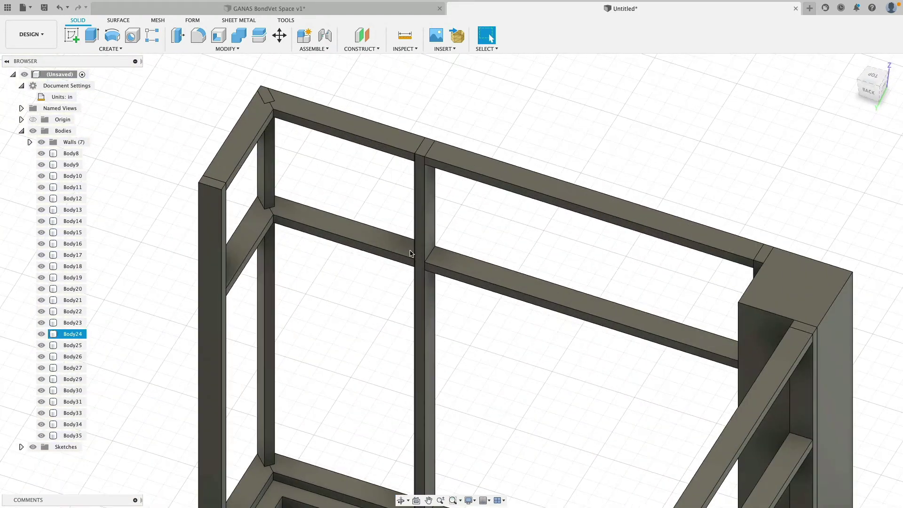
scroll(473, 260, down, 4)
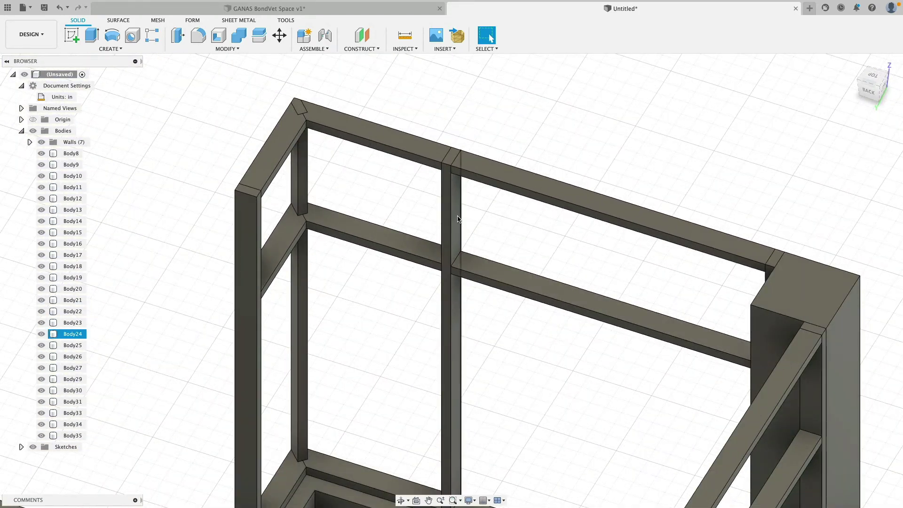
click(457, 219)
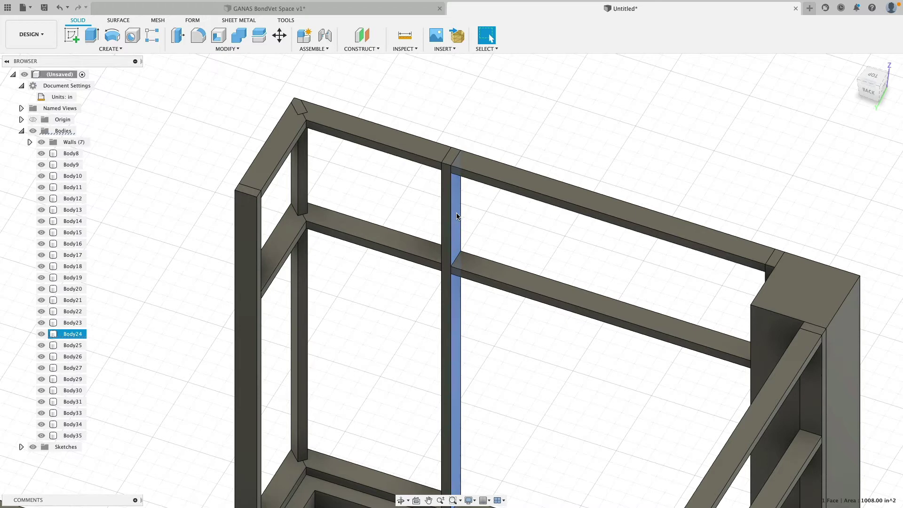
click(482, 163)
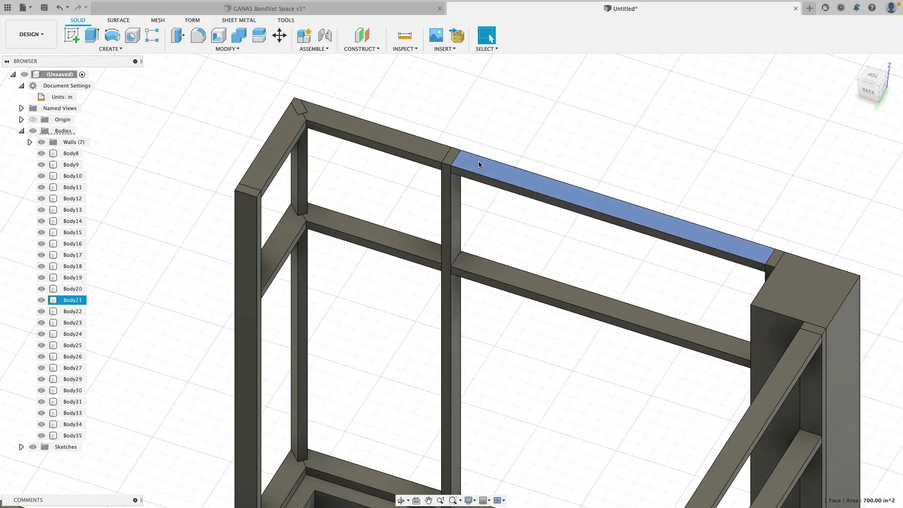
click(484, 131)
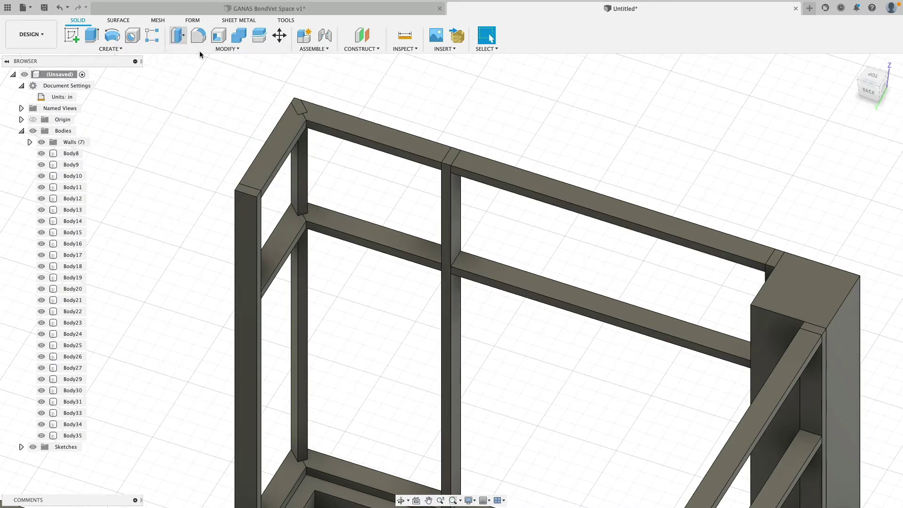
Step: Start a face offset with the interior faces of the top, middle and bottom rails on the return wall and adjoining narrow bay
click(179, 36)
scroll(284, 96, up, 4)
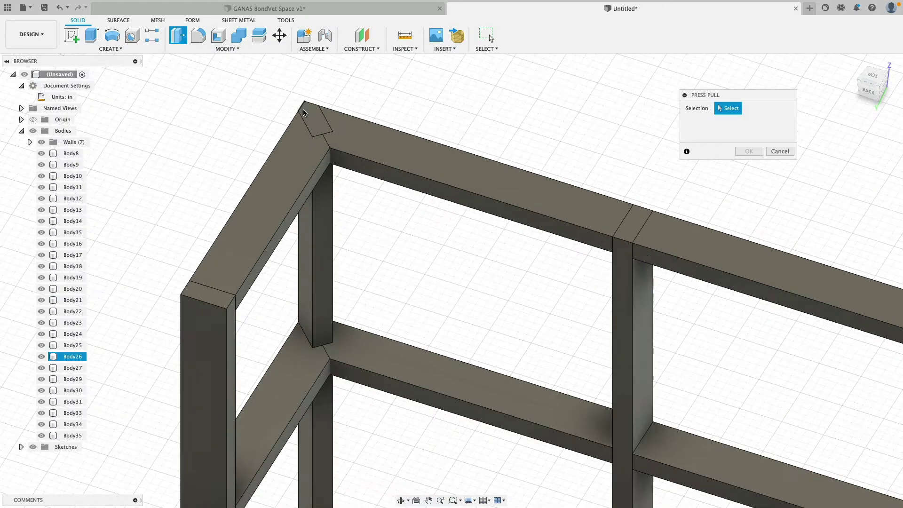
click(321, 175)
click(327, 380)
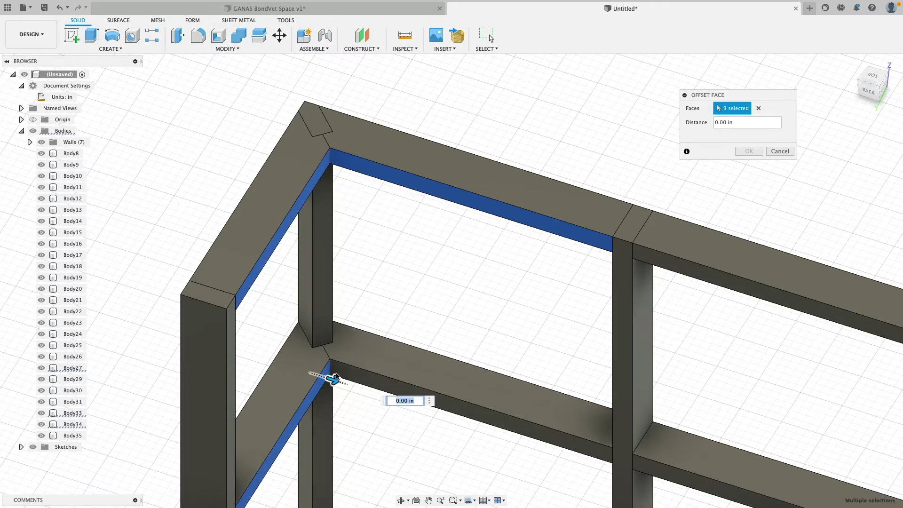
click(358, 383)
middle_drag(376, 423, 398, 118)
middle_drag(396, 390, 346, 323)
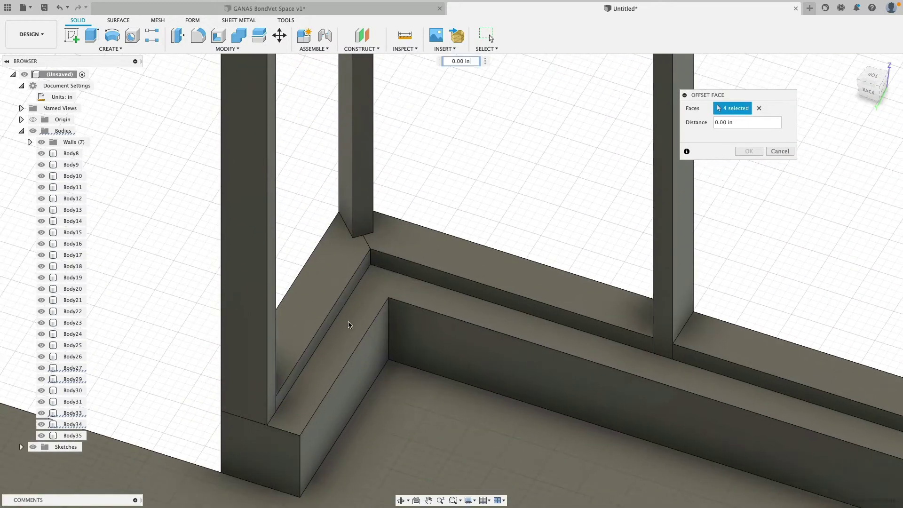
scroll(363, 258, up, 3)
click(373, 258)
click(422, 234)
scroll(422, 234, down, 3)
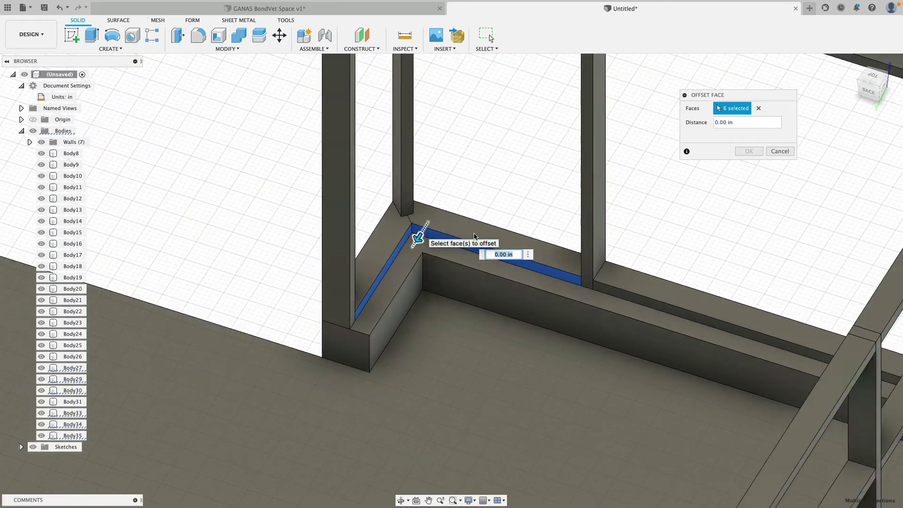
Step: Add the interior faces of the front wall's wide-bay bottom, middle and top rails to the offset selection
click(611, 300)
scroll(611, 291, up, 3)
scroll(510, 264, down, 3)
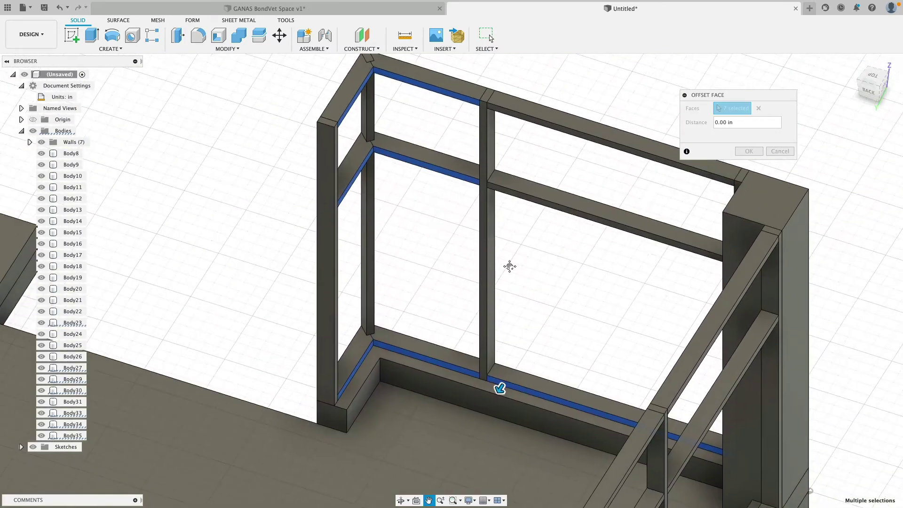
scroll(540, 177, up, 4)
click(521, 212)
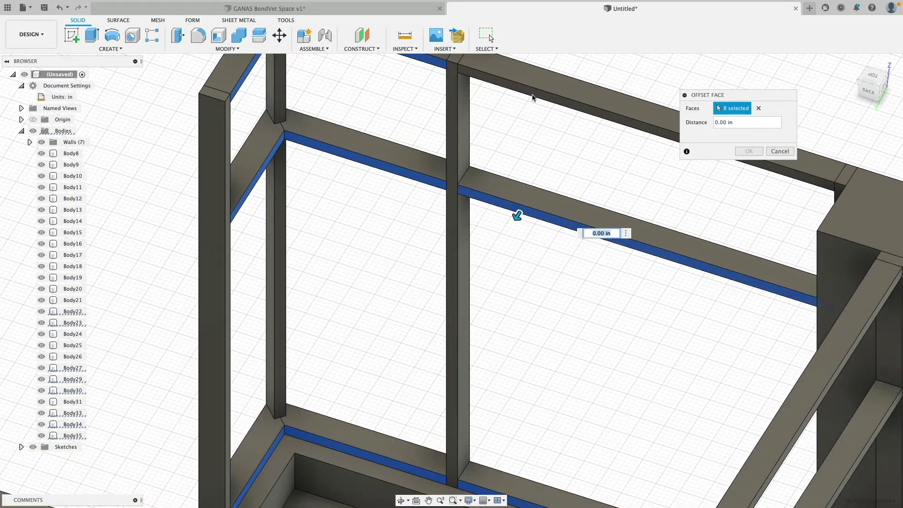
click(531, 99)
Step: Add the interior faces of the middle and top rails in the long side wall's first two bays to the offset selection
shift+middle_drag(492, 226, 564, 248)
scroll(564, 248, down, 5)
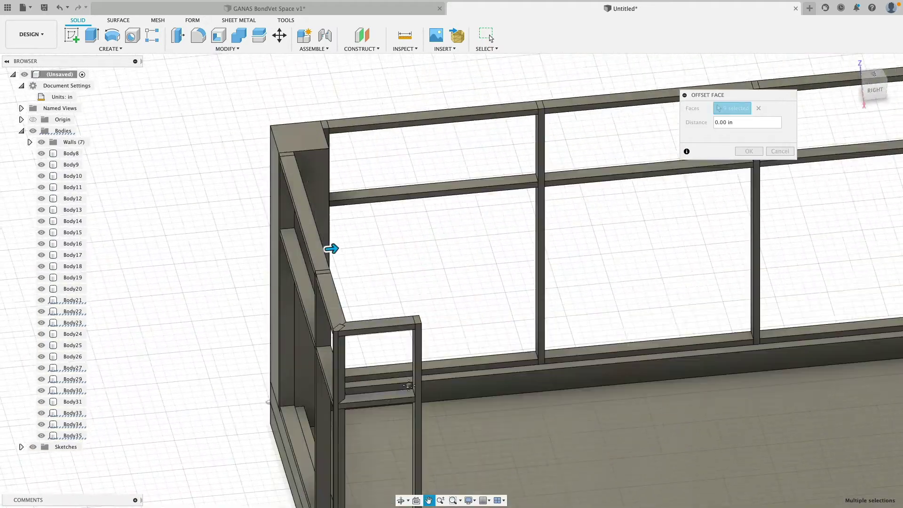
scroll(470, 280, up, 8)
click(372, 299)
click(414, 298)
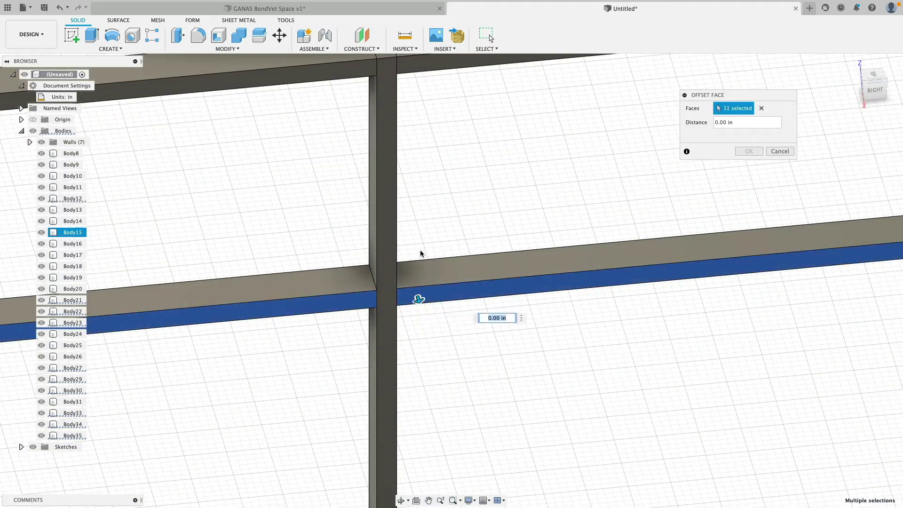
scroll(420, 278, down, 3)
click(427, 137)
click(386, 146)
scroll(496, 329, down, 4)
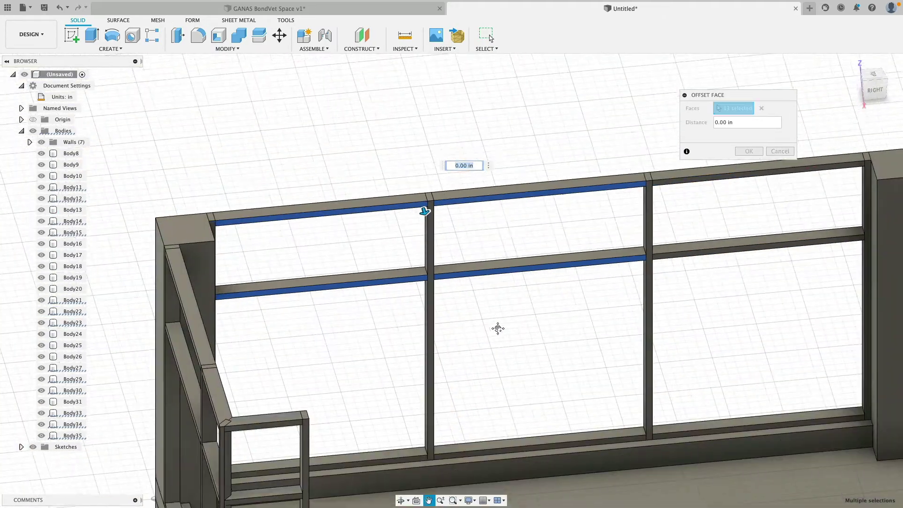
Step: Add the long side wall's three bottom rail faces and its last bay's middle and top rail faces to the offset selection
scroll(430, 256, up, 8)
click(368, 336)
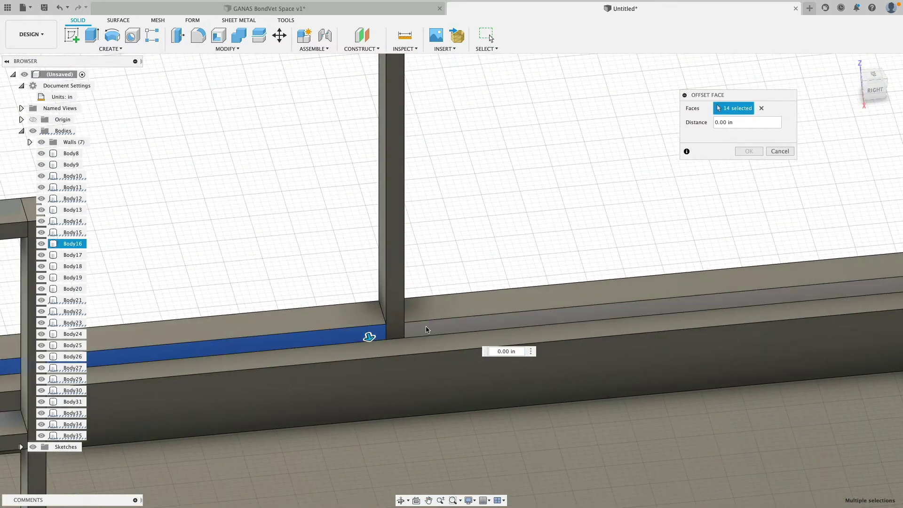
scroll(376, 333, down, 3)
click(426, 326)
scroll(282, 333, up, 4)
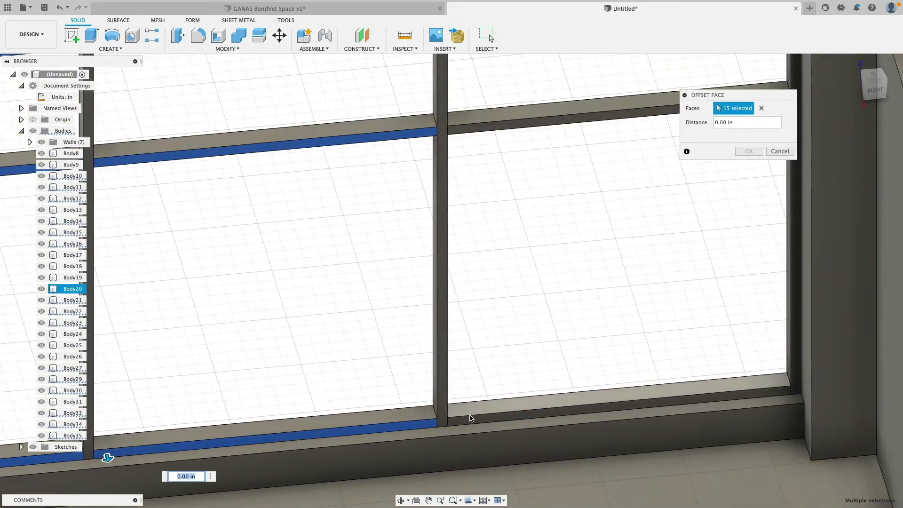
click(468, 420)
click(488, 128)
scroll(488, 188, down, 5)
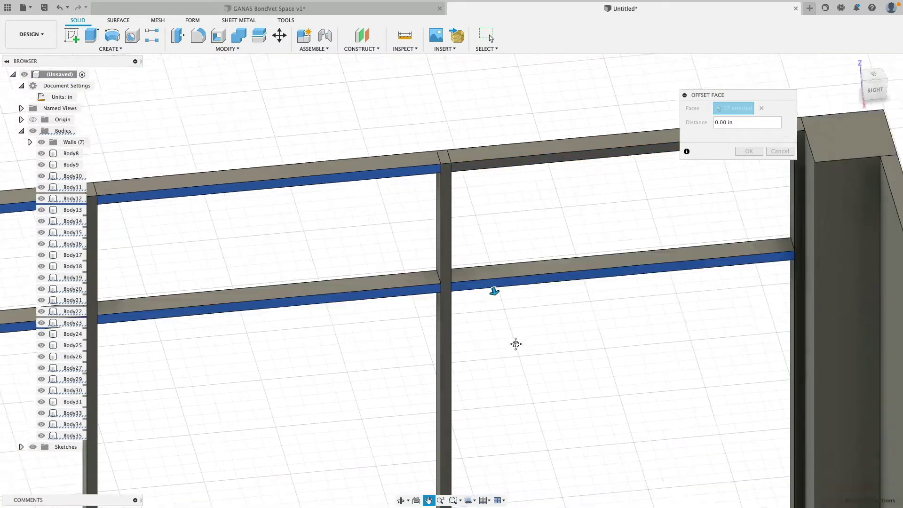
click(485, 220)
mouse_move(489, 228)
shift+middle_down()
mouse_move(510, 238)
mouse_move(482, 220)
shift+middle_up()
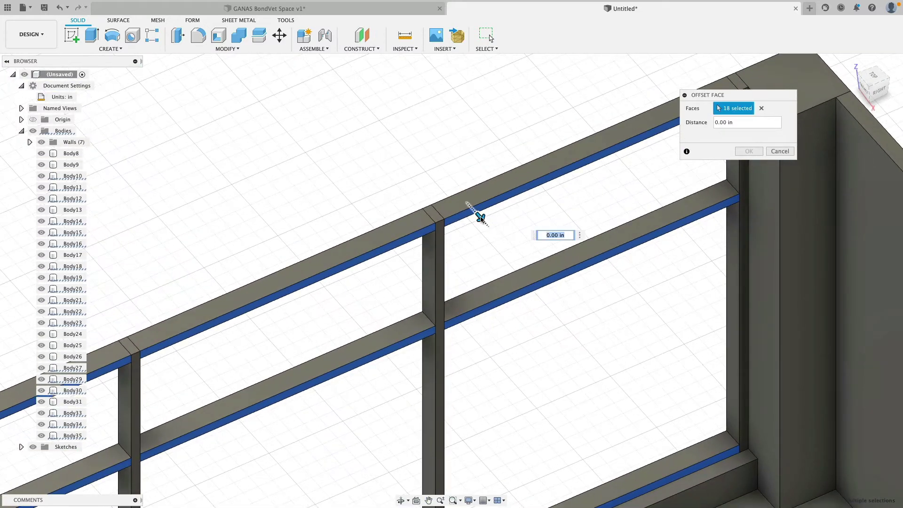
Step: Offset the selected interior rail faces by -2 in so the rails sit back from the posts
mouse_move(479, 216)
mouse_down()
mouse_move(461, 198)
mouse_move(467, 203)
mouse_up()
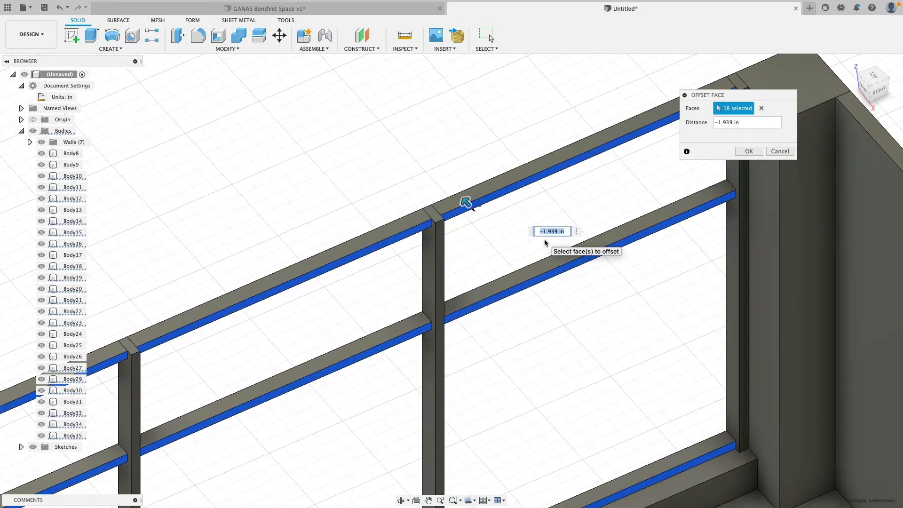
text(-1)
shift+middle_drag(545, 241, 375, 128)
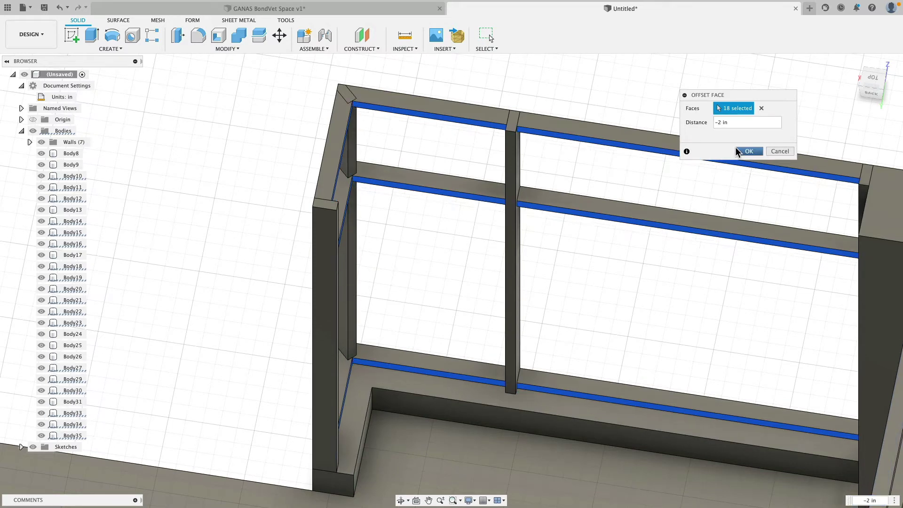
click(748, 151)
Step: Hide the Walls group and view the window frame bodies from the top
shift+middle_drag(472, 181, 444, 186)
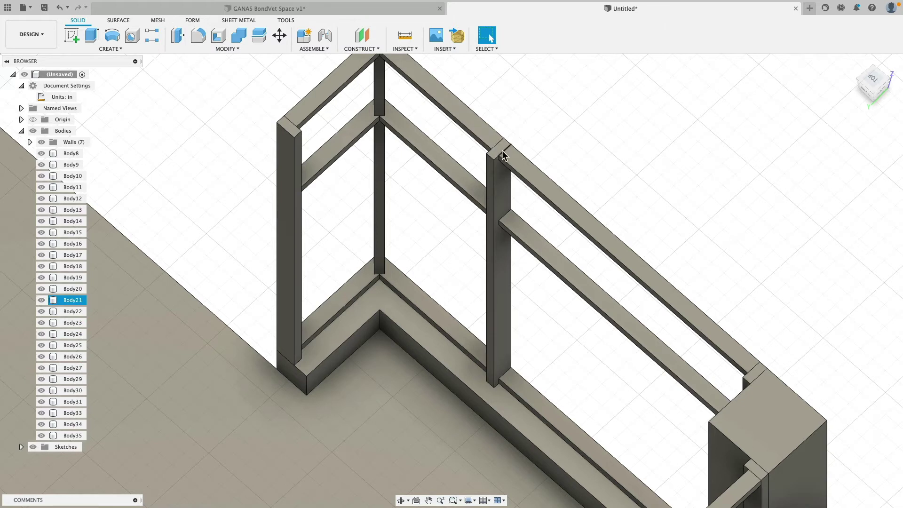
shift+middle_drag(462, 282, 629, 331)
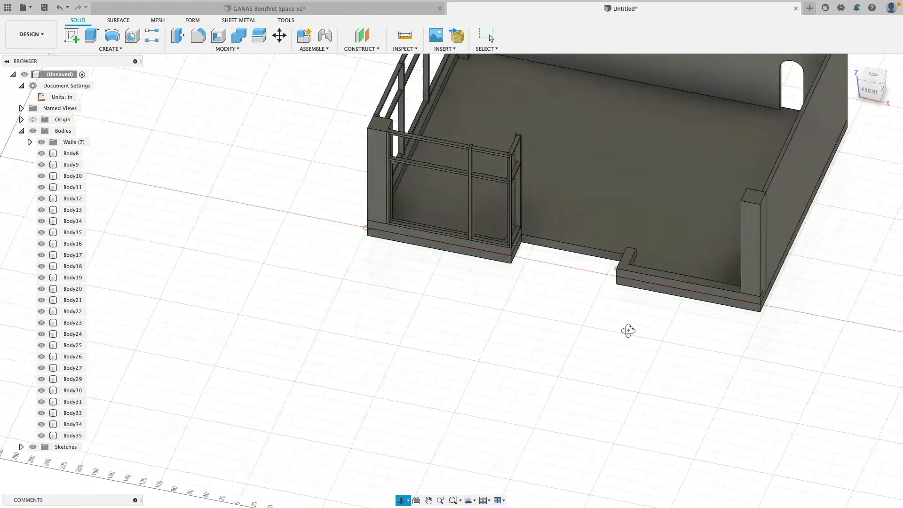
key(Escape)
scroll(562, 329, down, 4)
scroll(292, 236, up, 2)
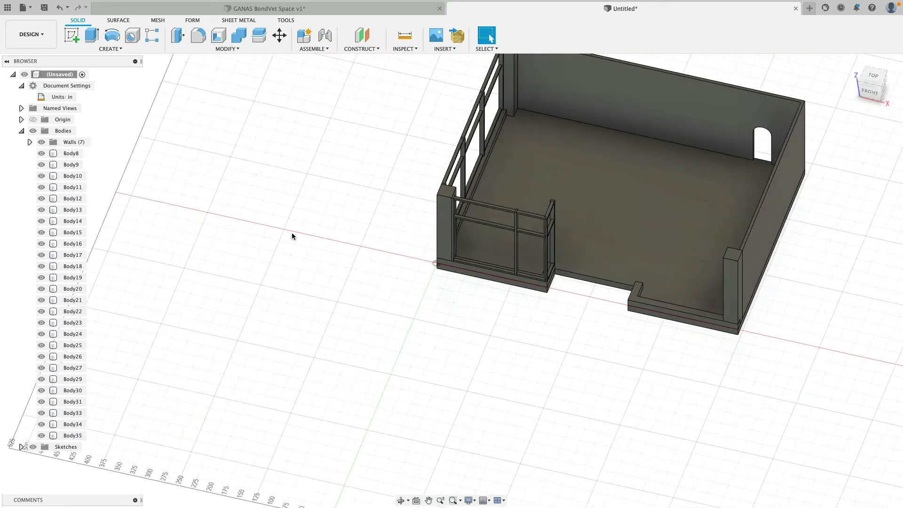
click(41, 142)
shift+middle_drag(232, 232, 582, 236)
click(874, 84)
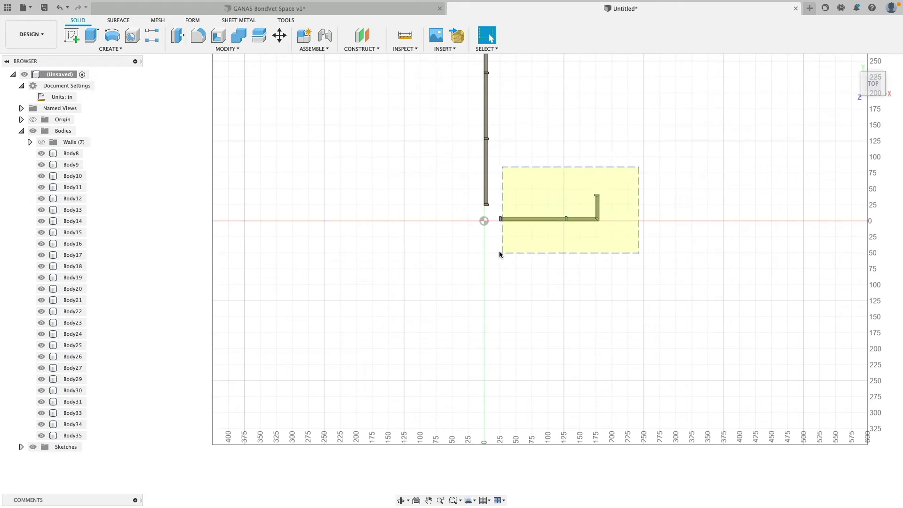
Step: Mirror the front and return window frame, Body21 through Body35, across the origin's YZ plane as new bodies
drag(500, 251, 499, 252)
drag(614, 284, 450, 271)
key(Escape)
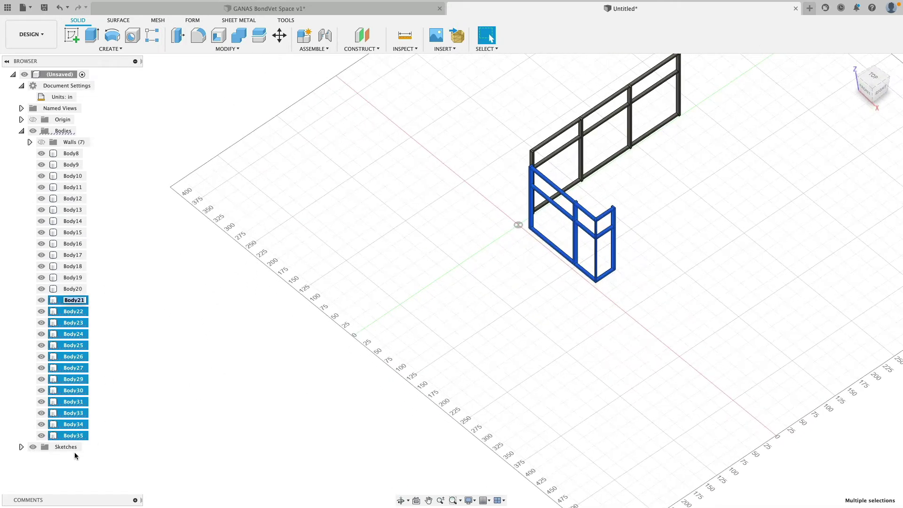
click(94, 442)
click(73, 436)
shift+click(73, 301)
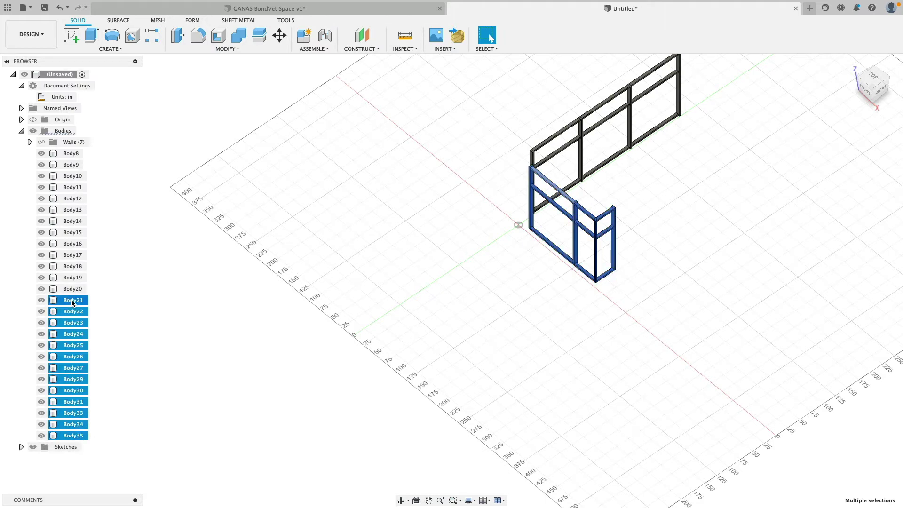
shift+middle_drag(356, 292, 339, 189)
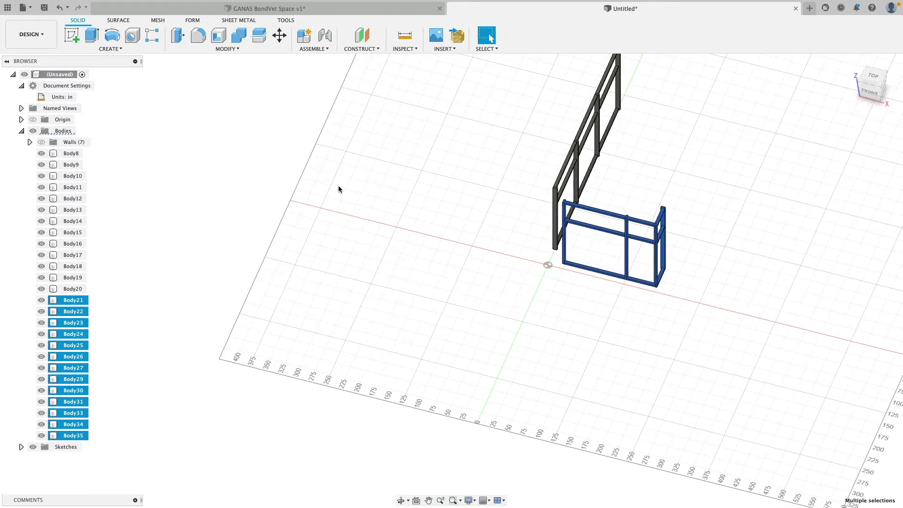
click(110, 49)
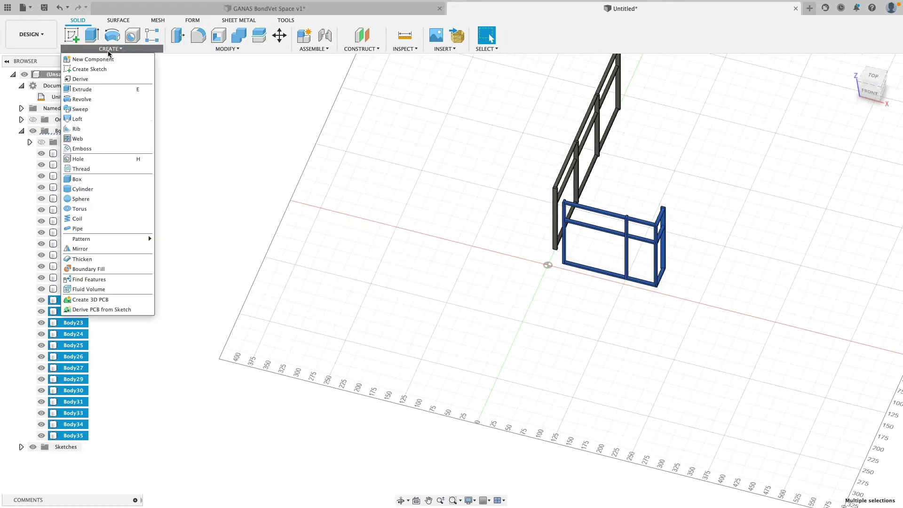
click(106, 250)
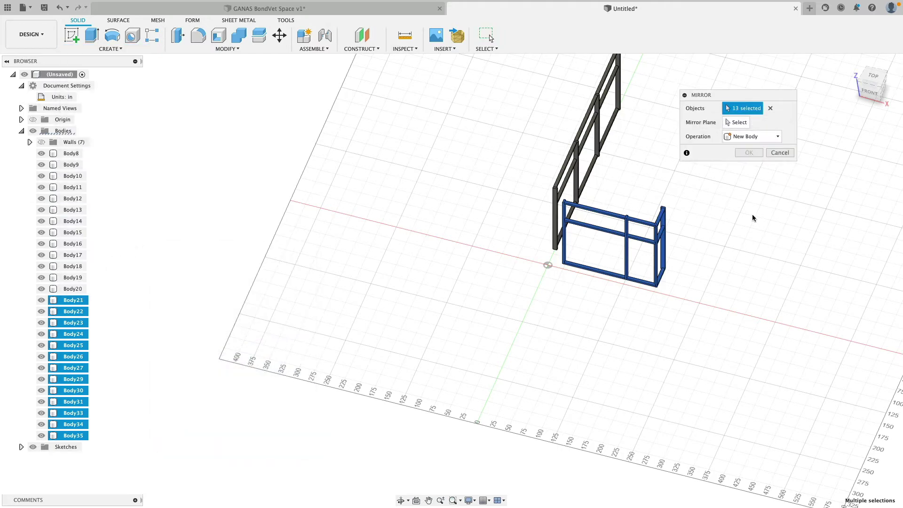
scroll(751, 216, up, 5)
click(737, 123)
scroll(329, 315, down, 3)
shift+middle_drag(328, 316, 308, 289)
click(311, 288)
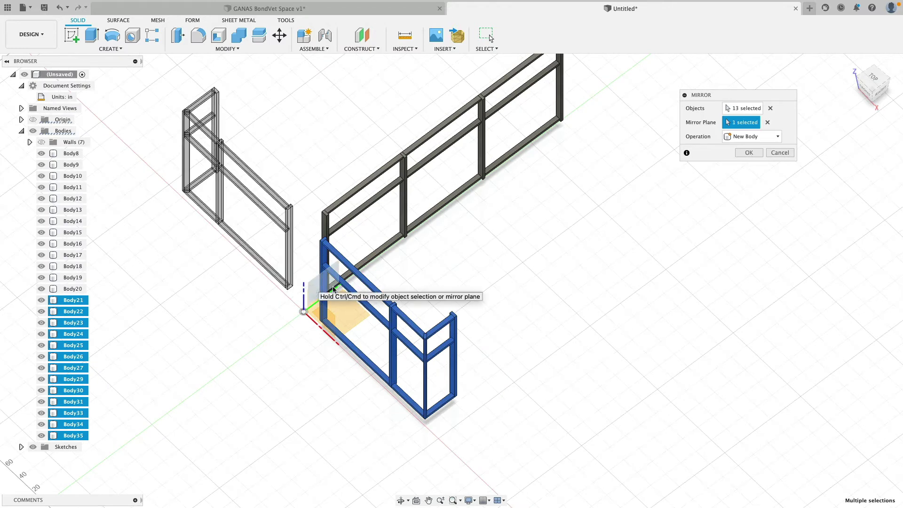
click(749, 153)
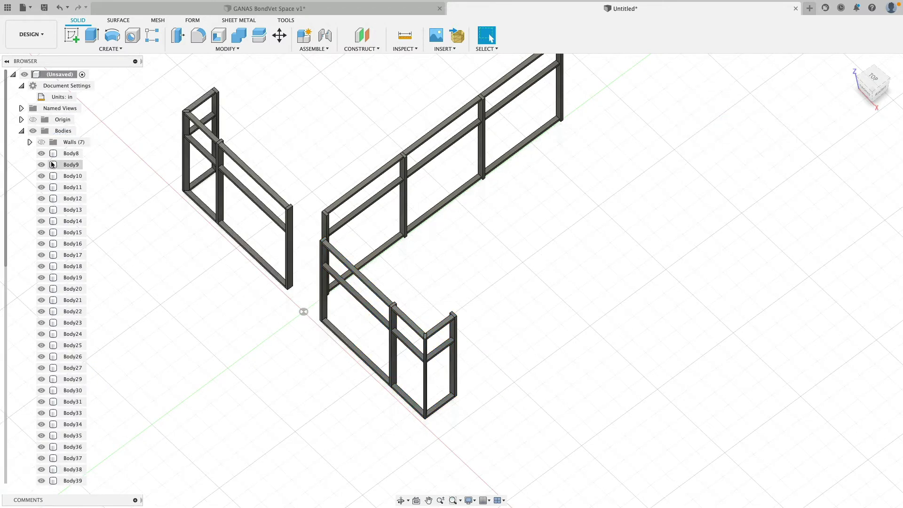
Step: Dissolve the new mirror feature of the window frame
click(21, 130)
right_click(50, 155)
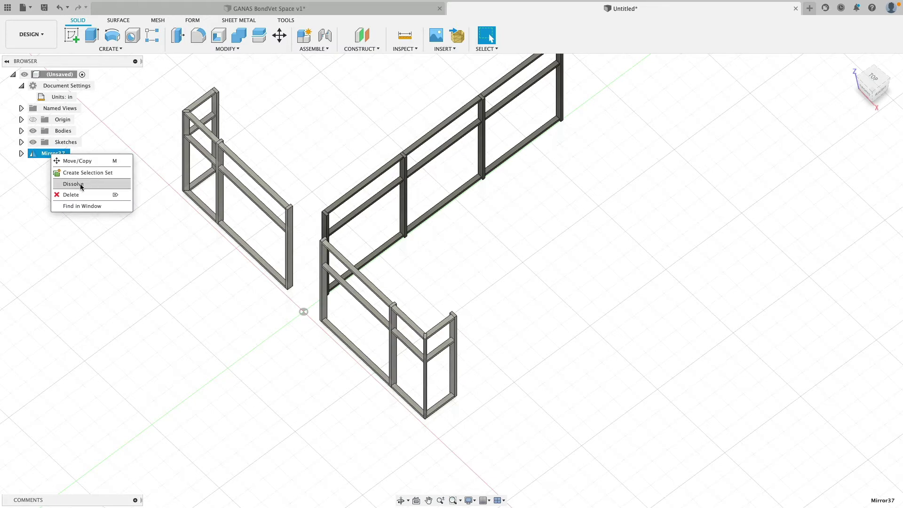
click(81, 186)
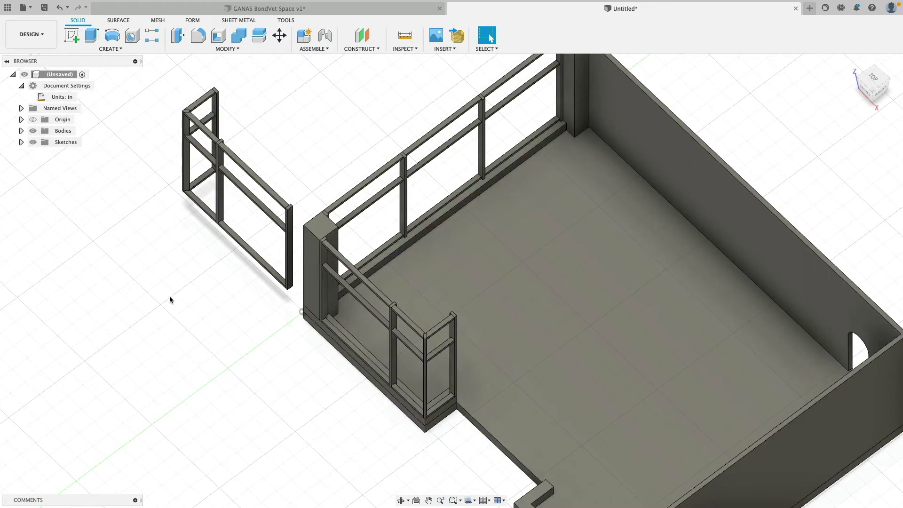
Step: Move the mirrored frame point to point, from its outer bottom corner to the matching corner on top of the low wall across the entrance
shift+middle_drag(169, 296, 103, 158)
drag(92, 121, 282, 306)
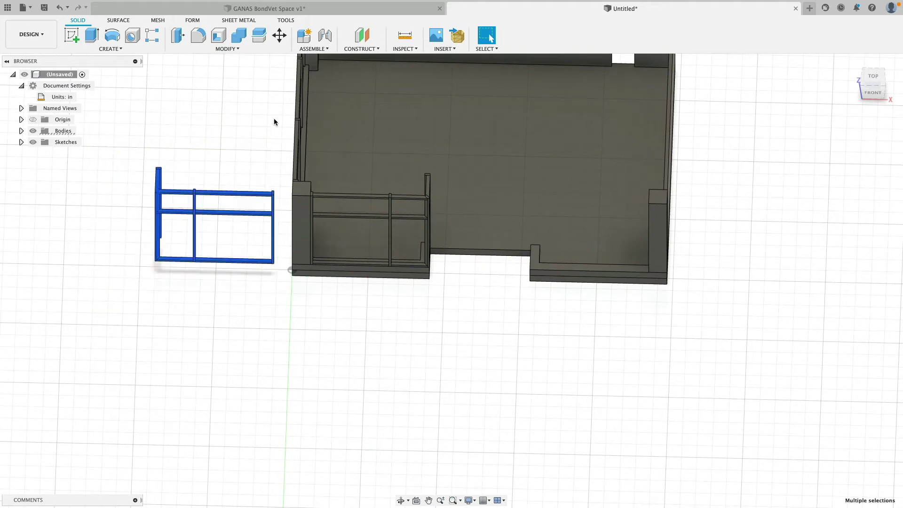
click(280, 35)
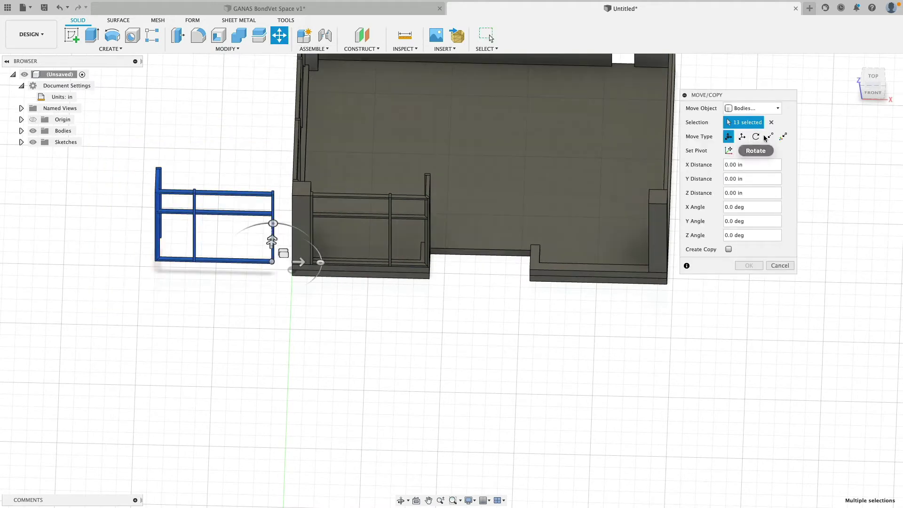
click(770, 136)
scroll(122, 274, down, 3)
scroll(123, 273, up, 10)
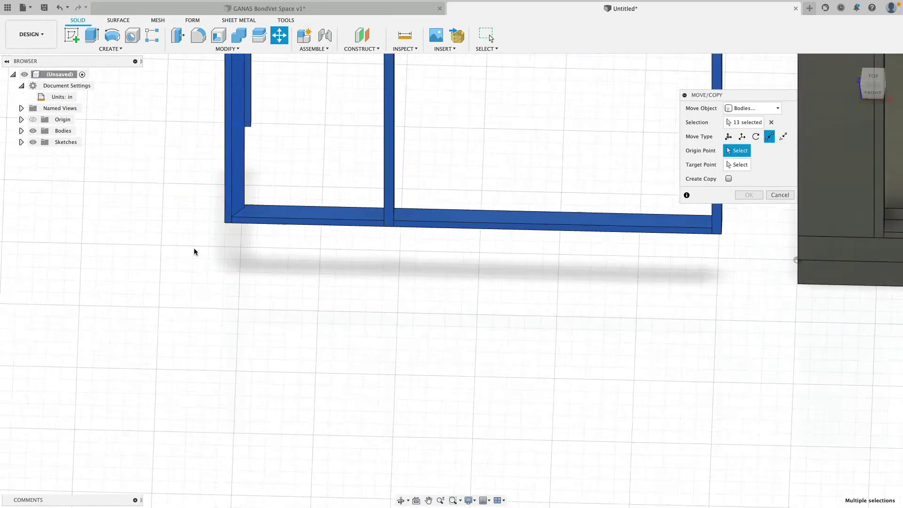
mouse_move(230, 218)
shift+middle_down()
mouse_move(246, 228)
mouse_move(231, 220)
shift+middle_up()
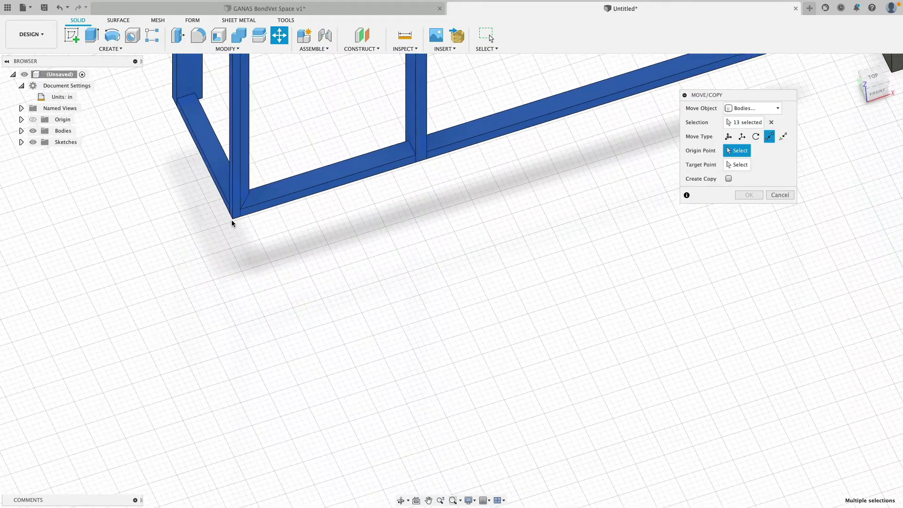
click(232, 217)
scroll(258, 284, down, 2)
scroll(257, 288, down, 3)
scroll(364, 292, up, 8)
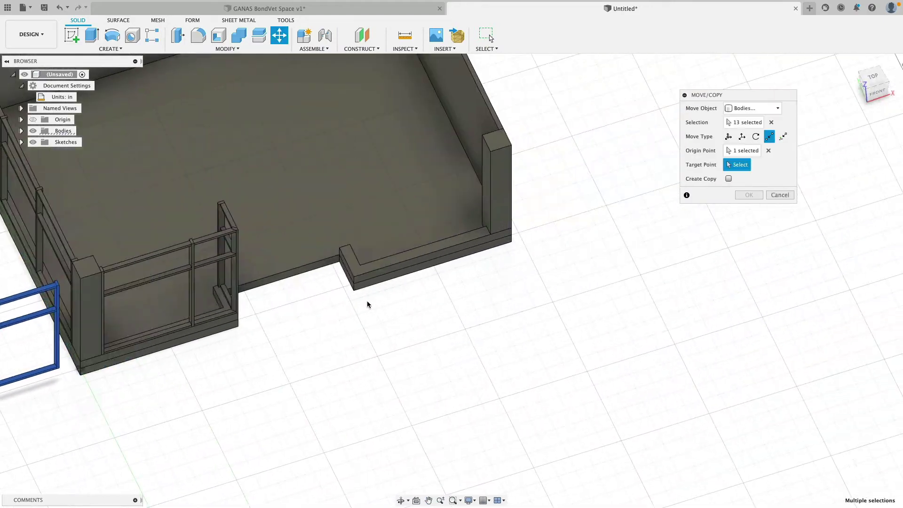
click(362, 267)
scroll(371, 334, down, 4)
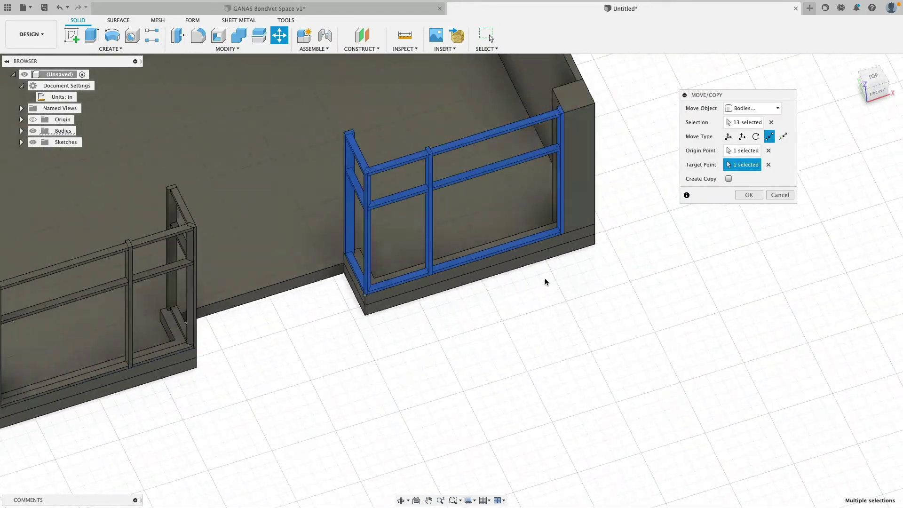
scroll(545, 280, down, 3)
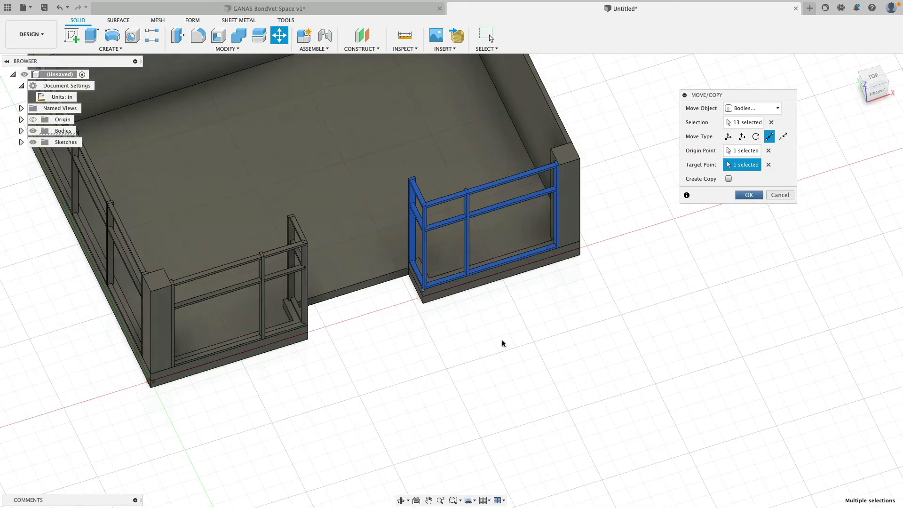
key(Return)
Step: Inspect the fit of both front window frames from above and from the front
shift+middle_drag(494, 339, 658, 202)
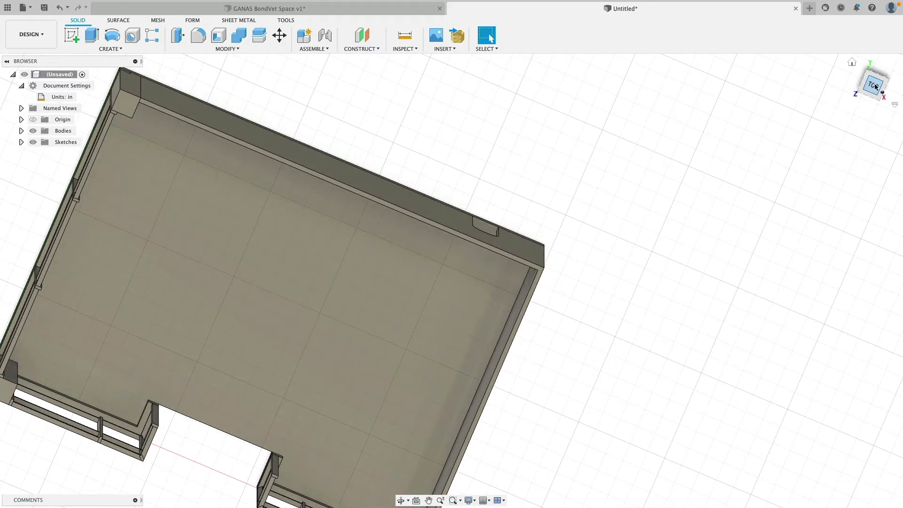
click(873, 84)
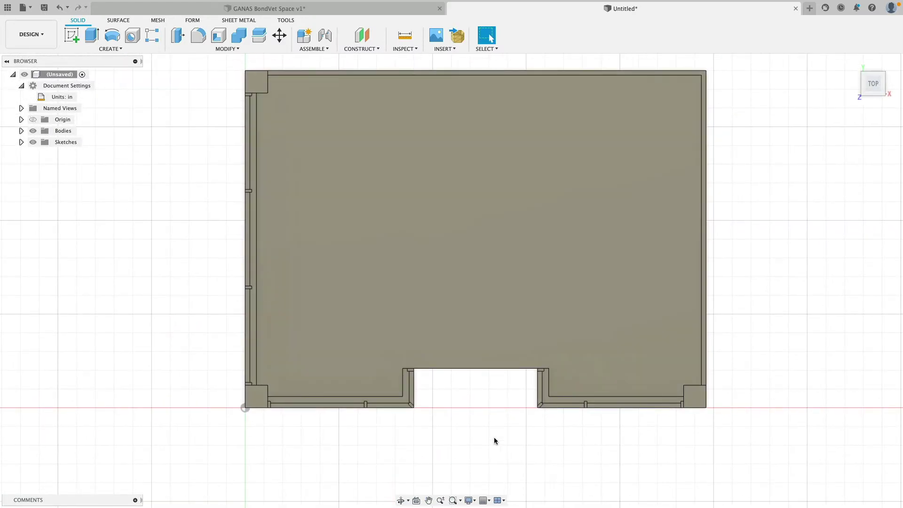
shift+middle_drag(494, 439, 468, 389)
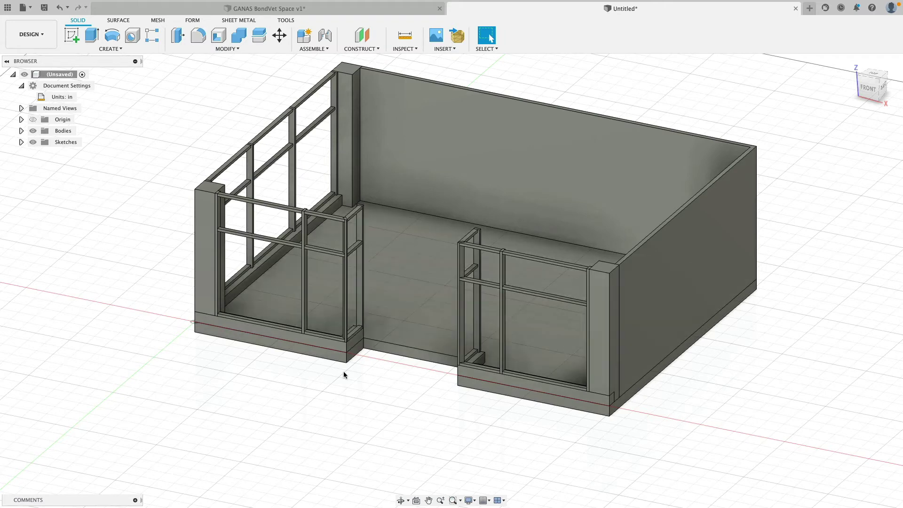
shift+middle_drag(385, 381, 397, 379)
scroll(420, 391, up, 6)
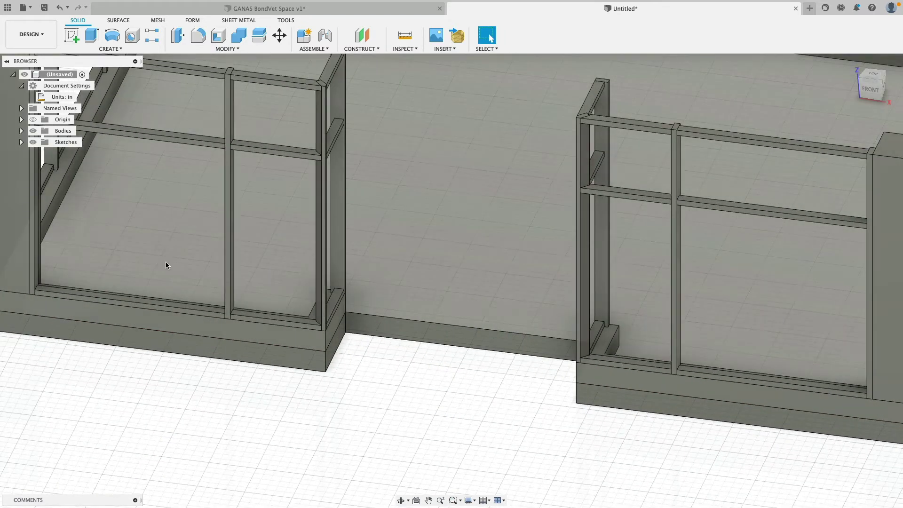
scroll(346, 382, down, 3)
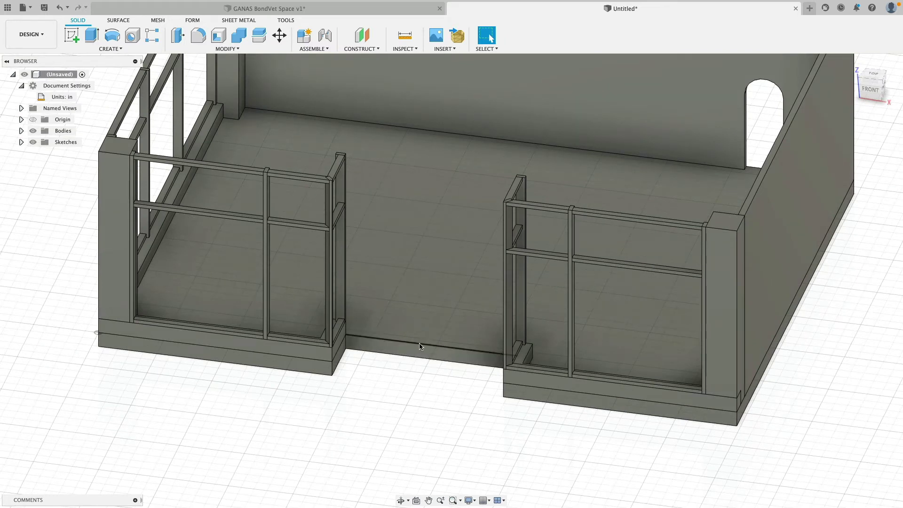
scroll(411, 420, down, 3)
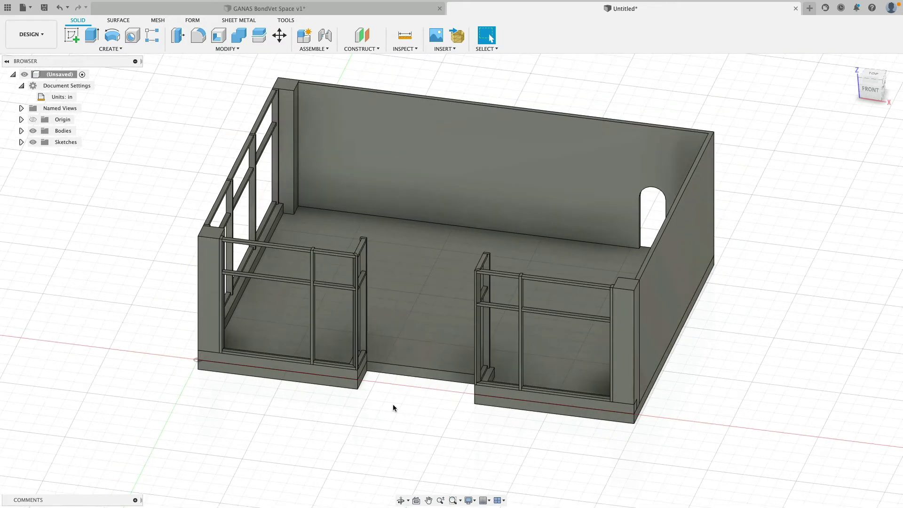
click(81, 47)
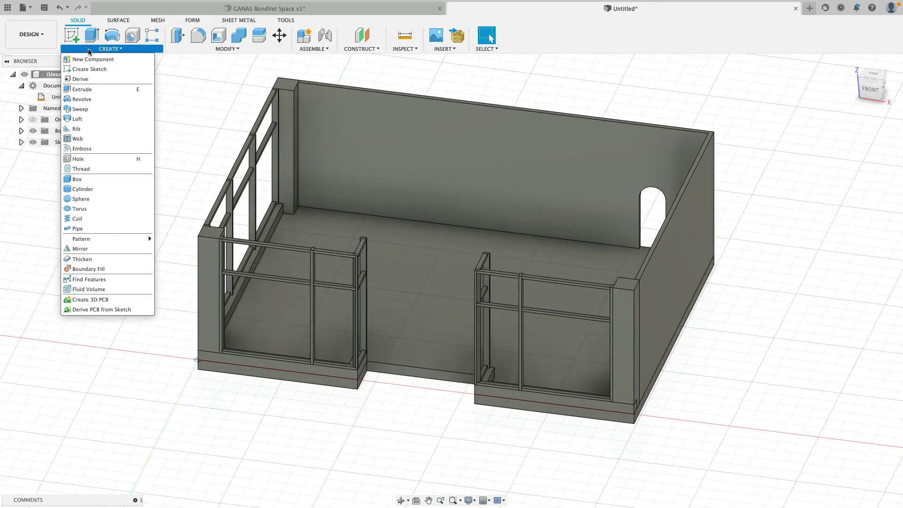
click(92, 179)
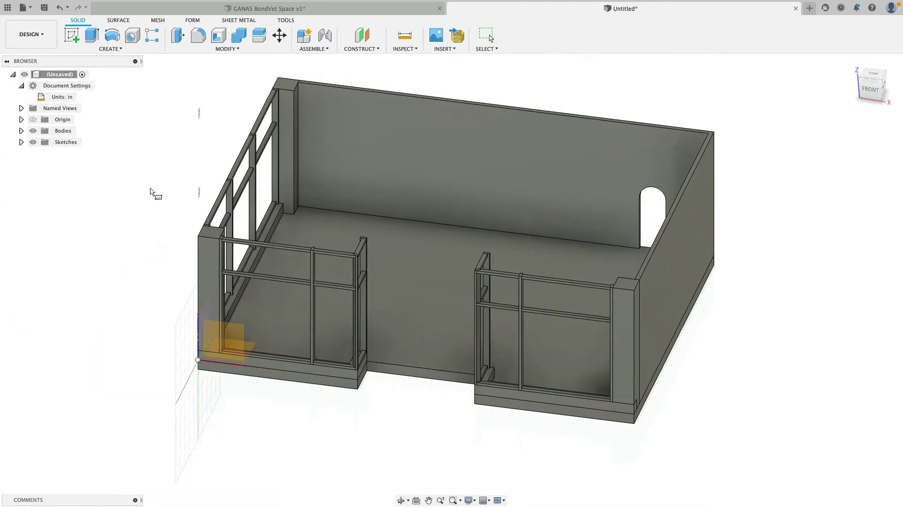
key(Escape)
Step: Try to move the frame bodies, Body8 through Body48, to a group
click(22, 131)
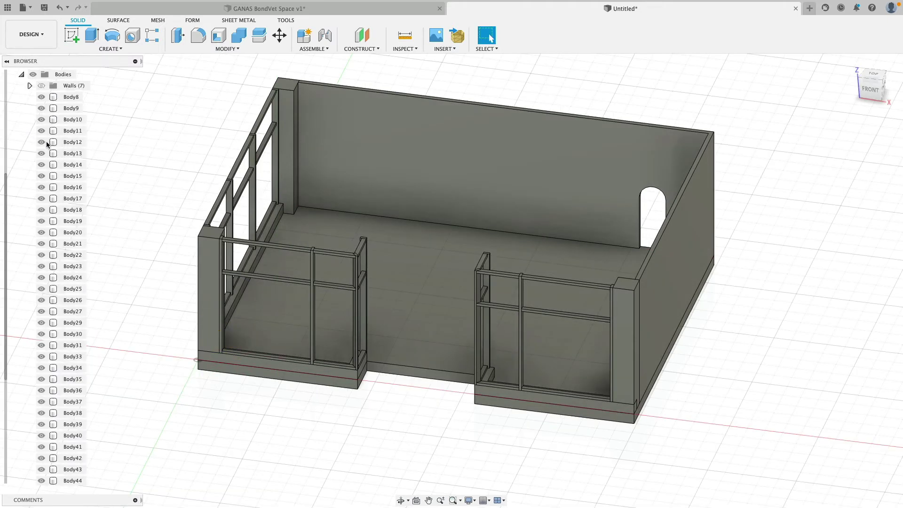
click(53, 99)
scroll(70, 296, down, 3)
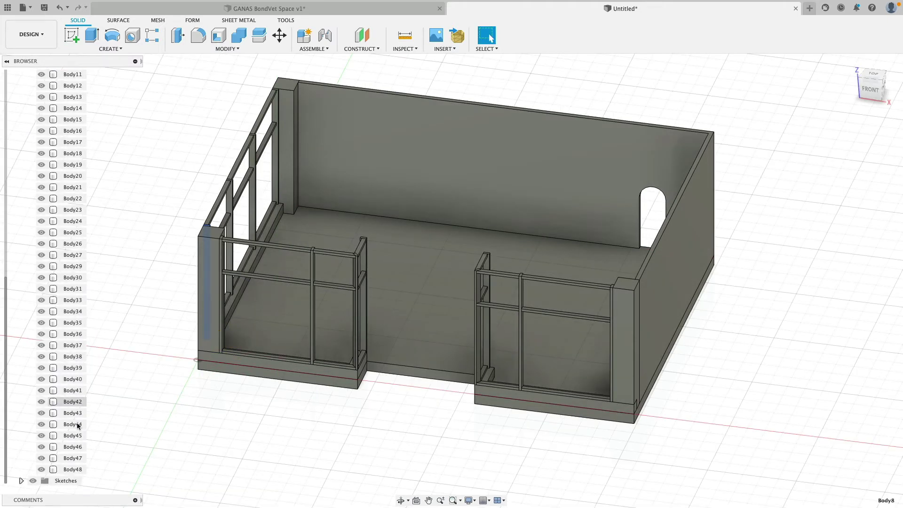
shift+click(75, 469)
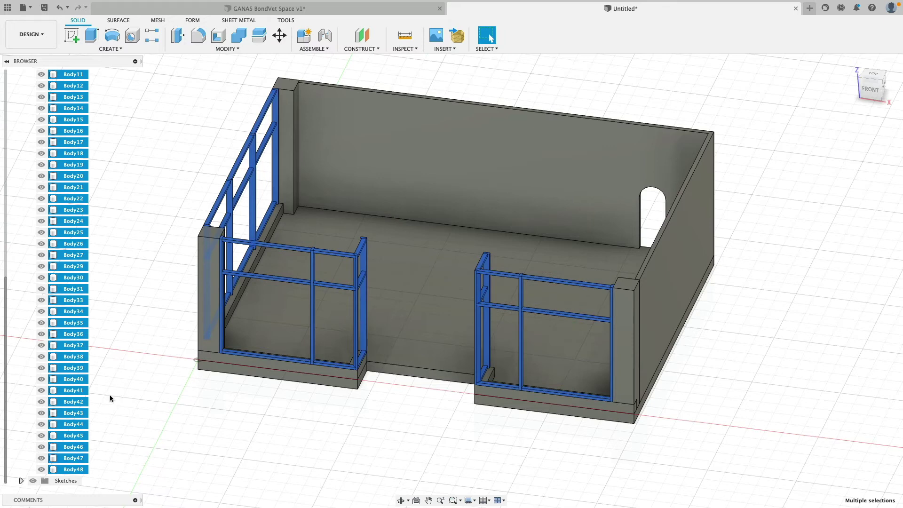
right_click(79, 213)
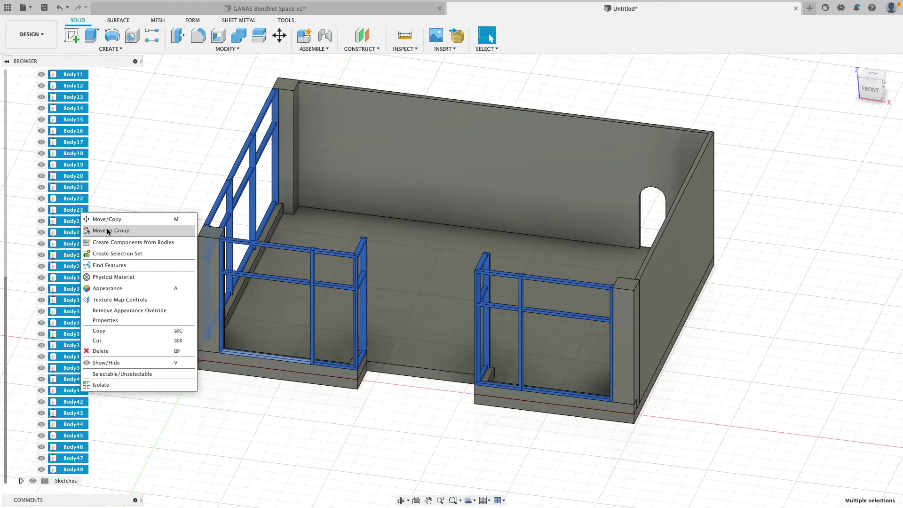
key(Escape)
scroll(111, 166, down, 5)
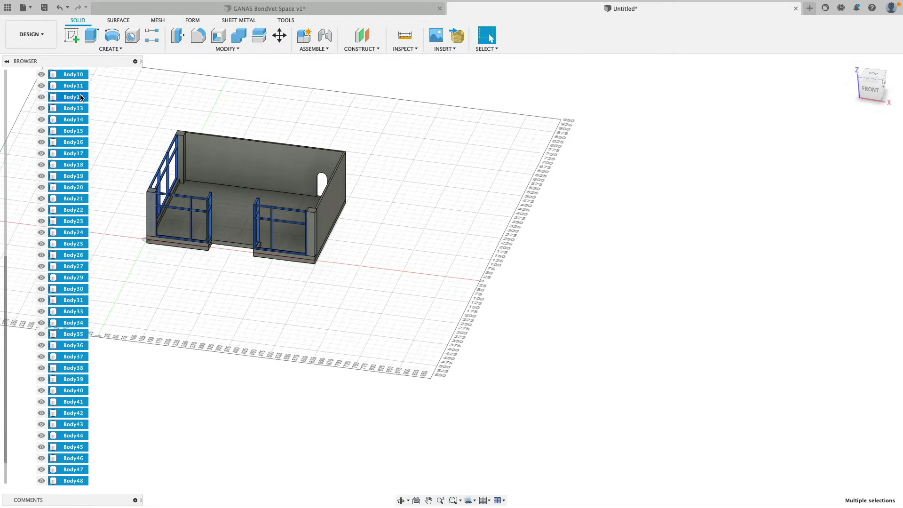
scroll(80, 96, up, 5)
Step: Create a new body group named Curtain Wall
right_click(47, 131)
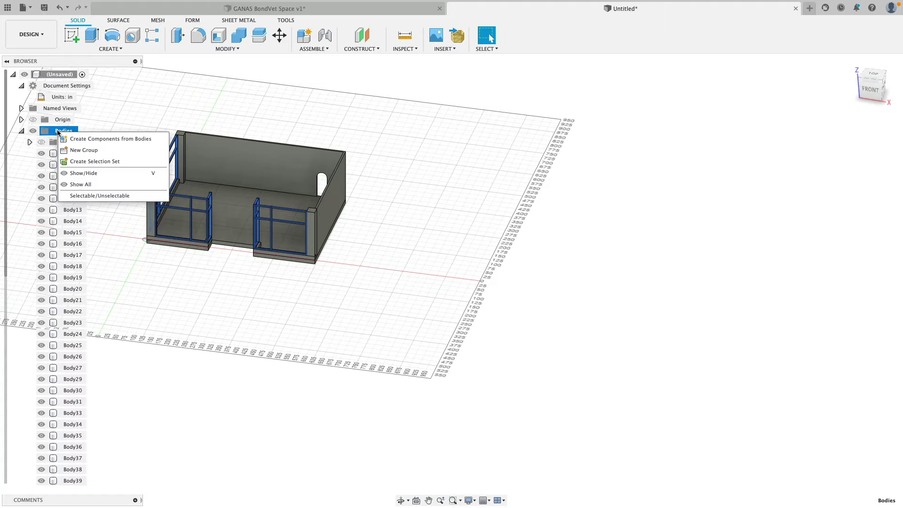
click(93, 150)
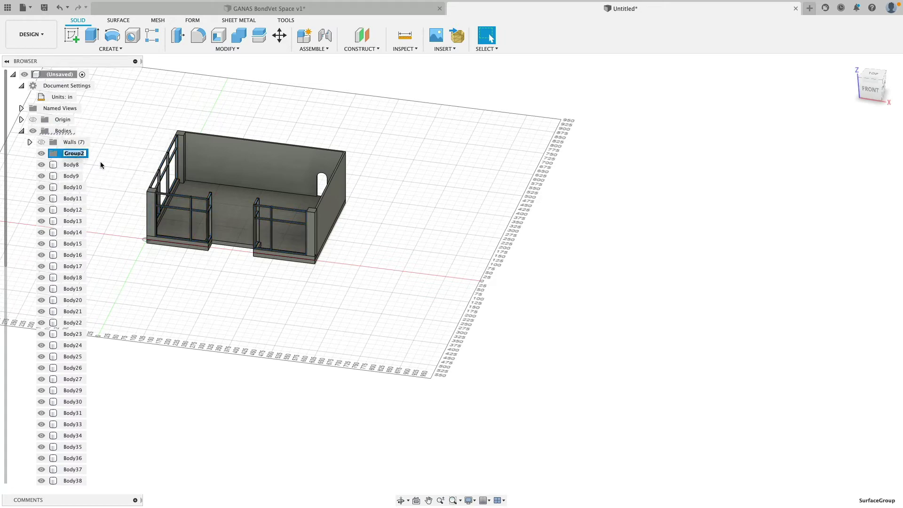
text(Curtain Wall)
Step: Move the frame bodies, Body8 through Body48, into the Curtain Wall group
click(76, 165)
scroll(78, 366, down, 3)
scroll(78, 367, down, 1)
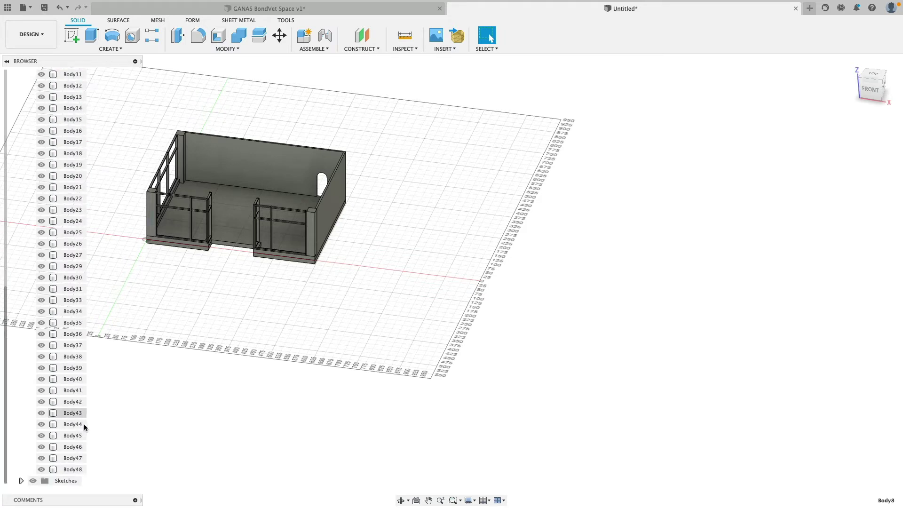
shift+click(82, 469)
scroll(83, 282, up, 3)
drag(71, 132, 86, 122)
Step: Toggle the Curtain Wall group's visibility to check its contents and leave it hidden
click(41, 153)
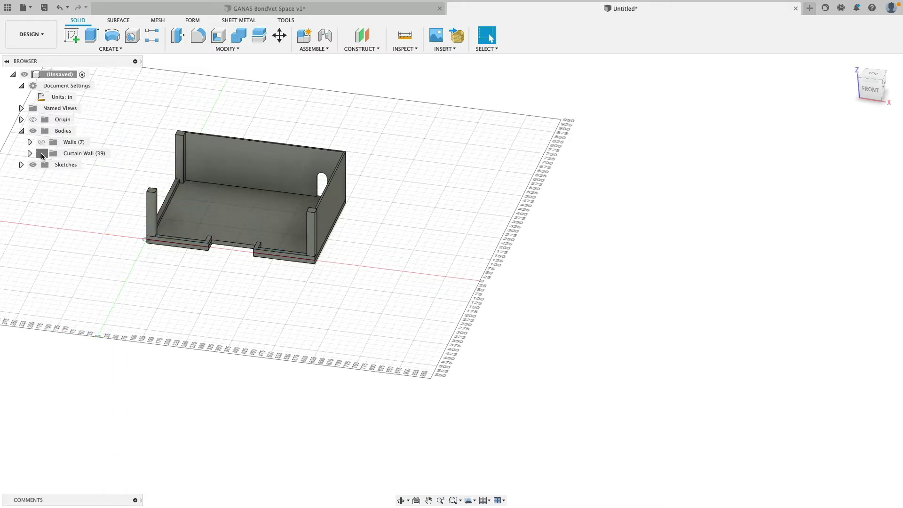
click(41, 154)
click(41, 154)
scroll(250, 367, up, 8)
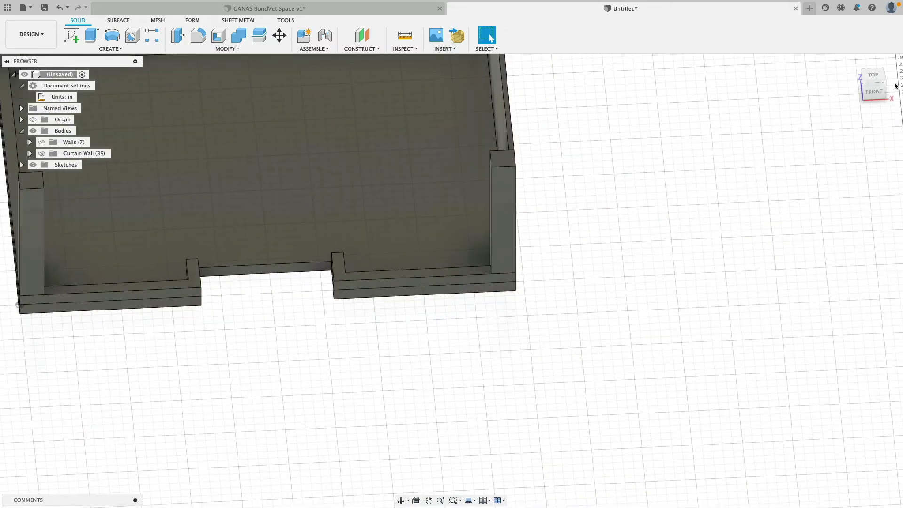
click(895, 85)
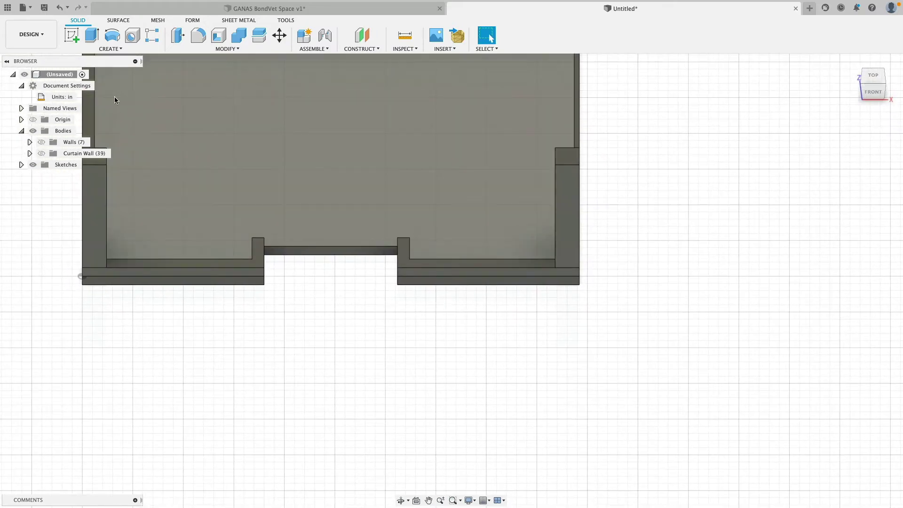
Step: Start a box on the ground plane in front of the doorway opening with a base 3 in long and 2 in wide
click(110, 48)
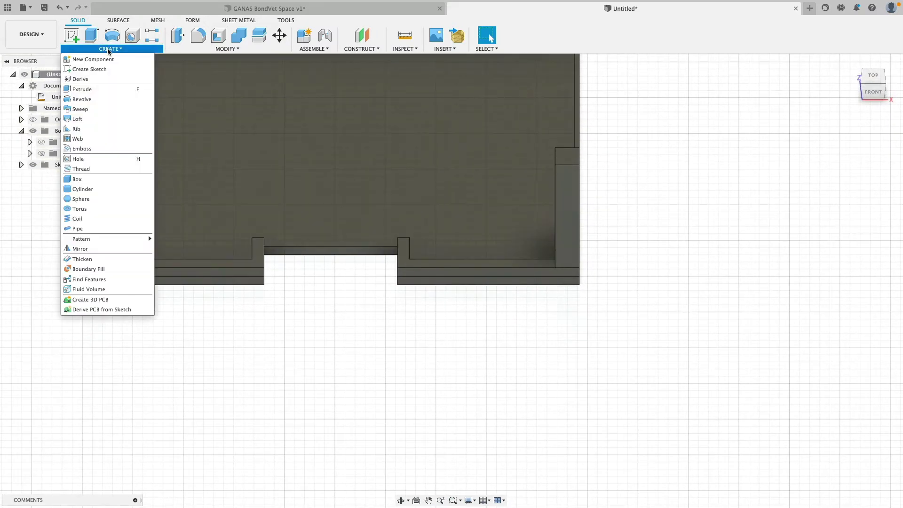
click(103, 179)
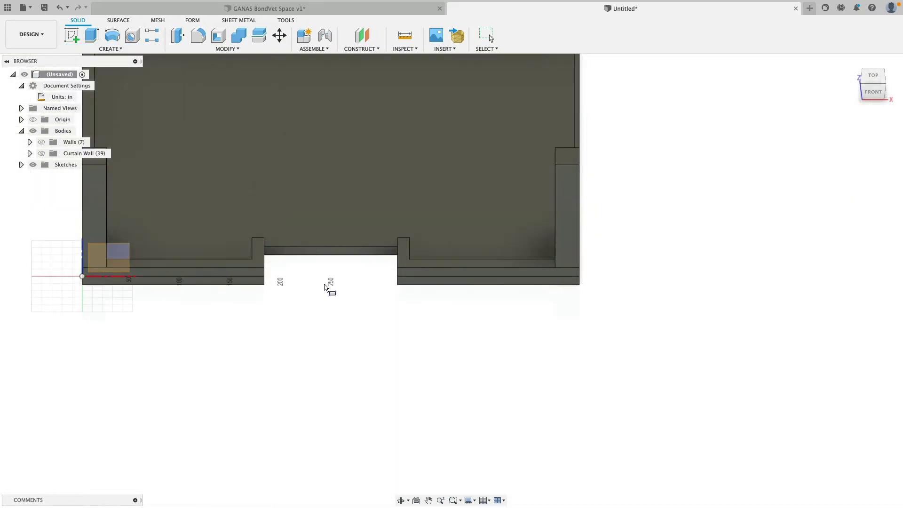
scroll(329, 288, up, 3)
scroll(317, 294, down, 3)
click(94, 337)
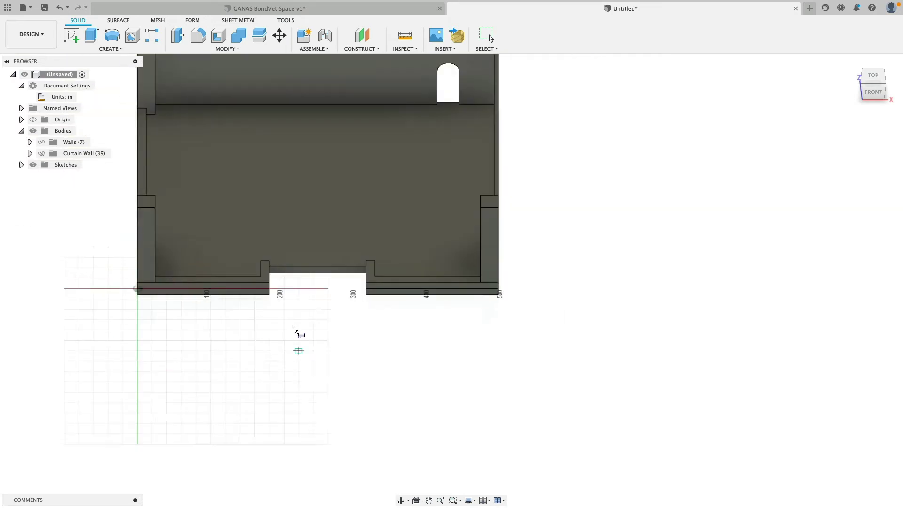
scroll(297, 324, up, 3)
click(317, 303)
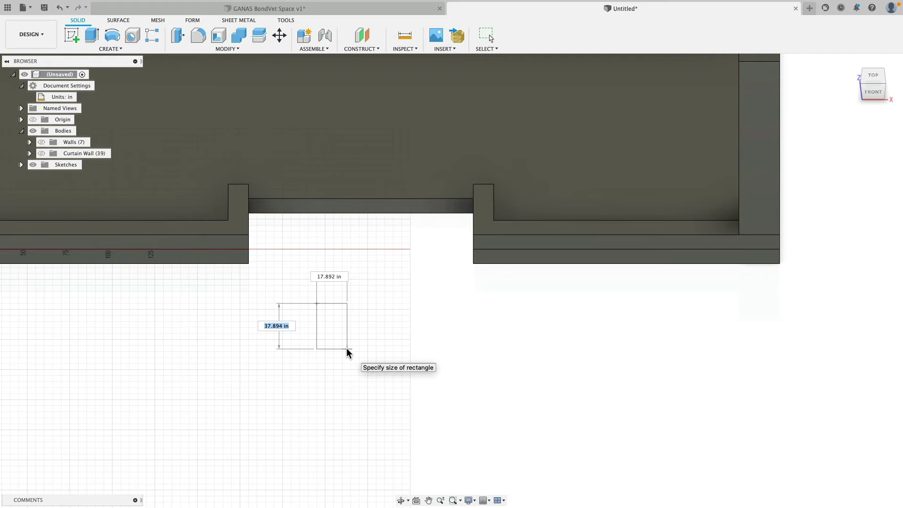
text(2)
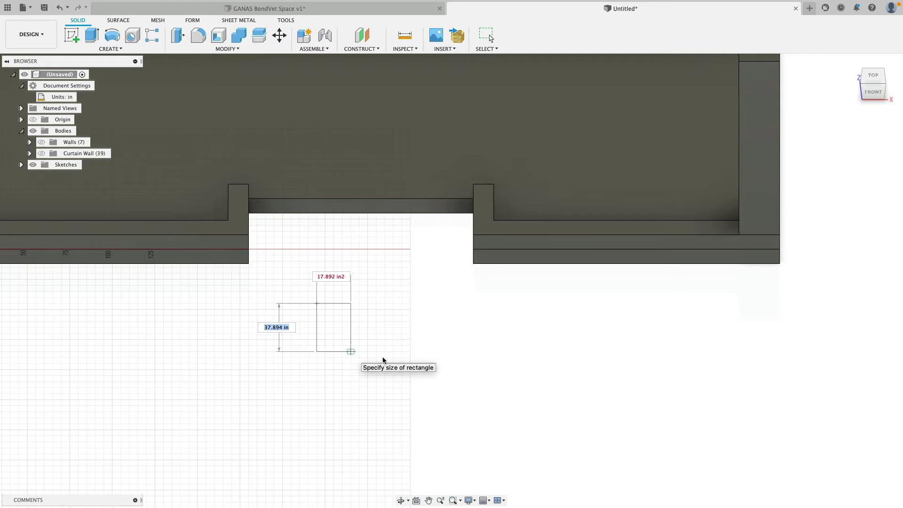
text(35)
key(Tab)
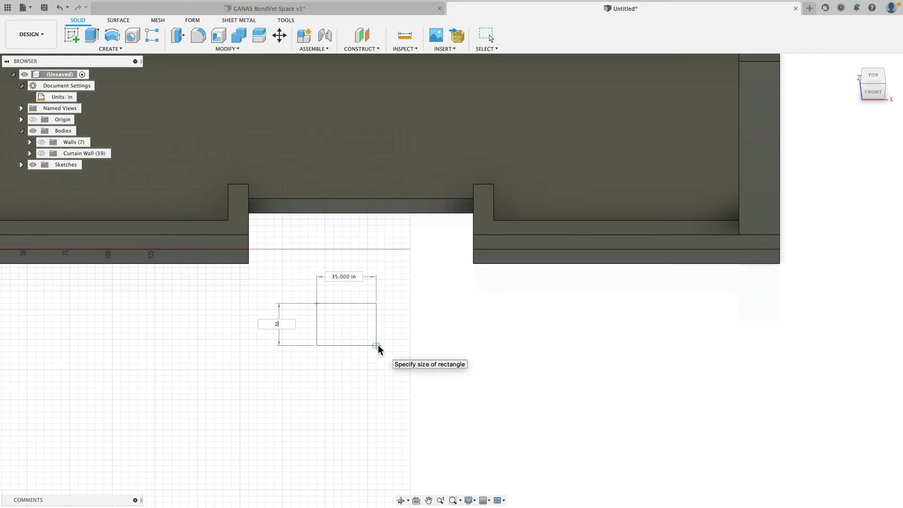
key(Tab)
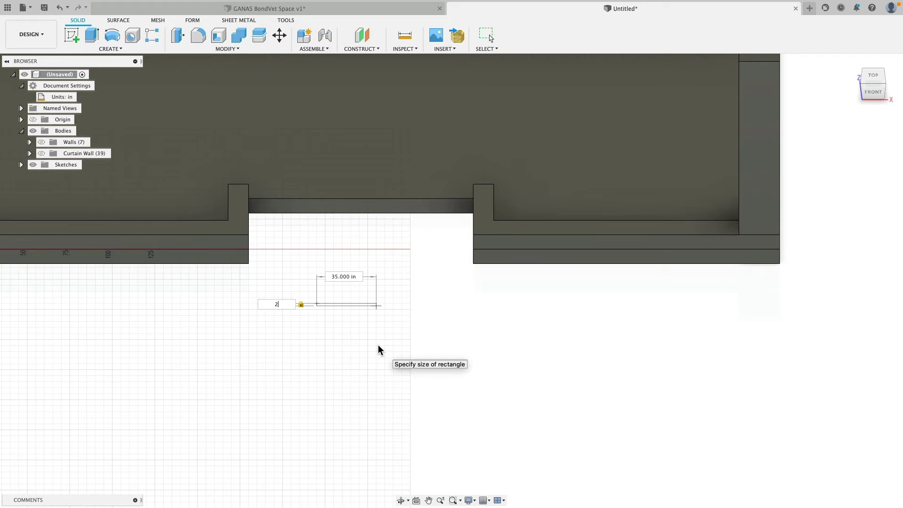
key(Tab)
text(3)
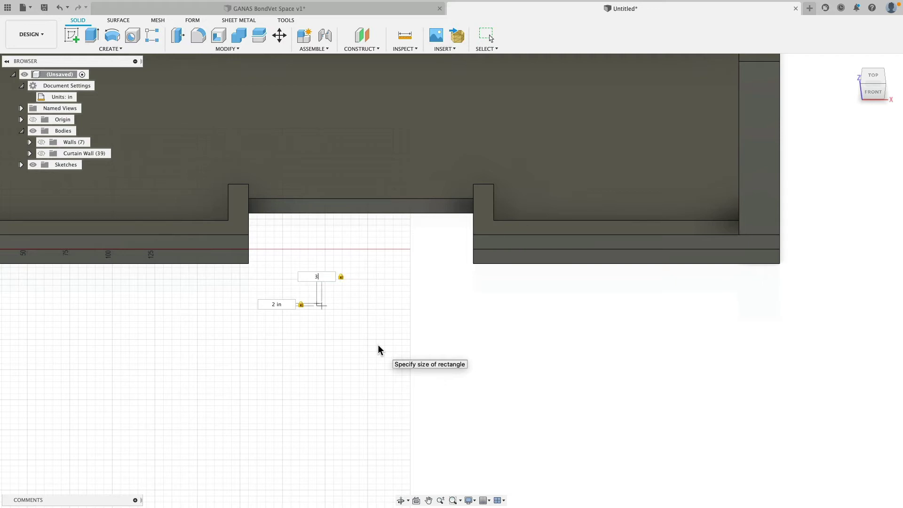
key(Return)
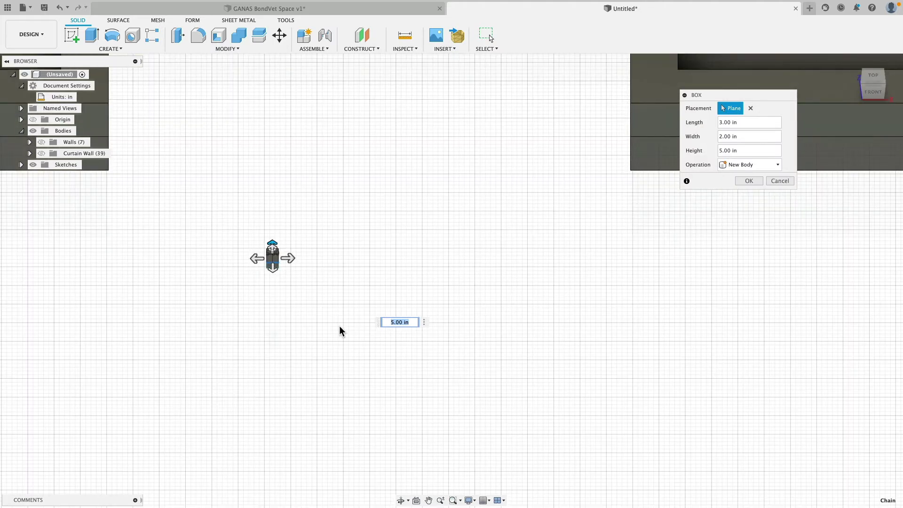
Step: Set the box height to 96 in and create it as a new body for the vertical door post
text(120)
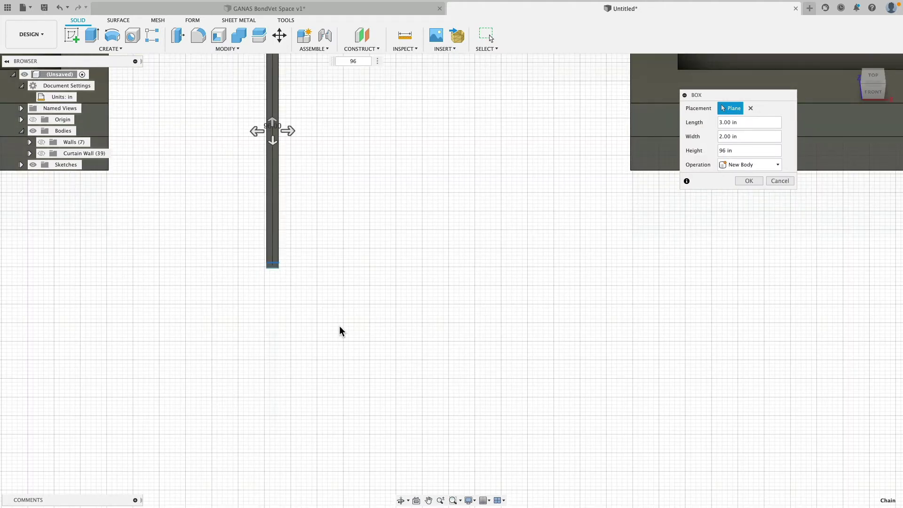
key(Return)
scroll(330, 300, down, 5)
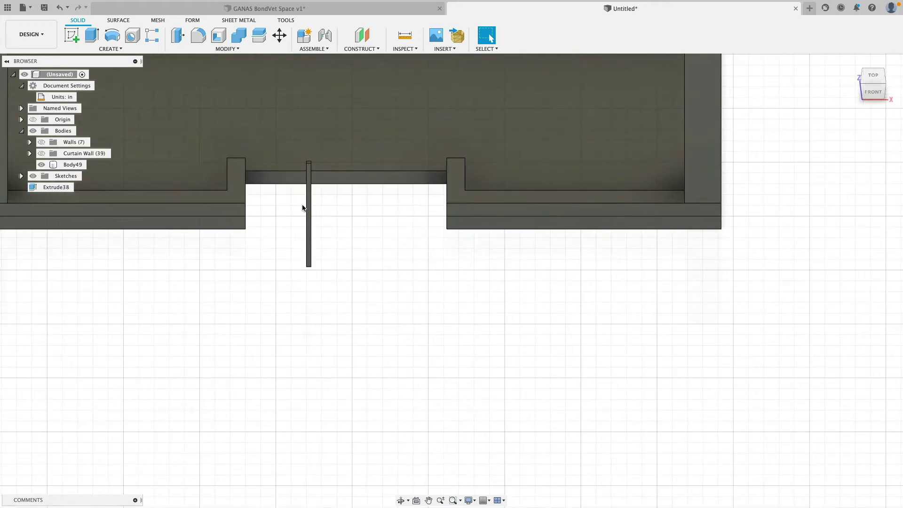
scroll(340, 207, down, 2)
scroll(345, 208, up, 5)
middle_drag(345, 208, 365, 284)
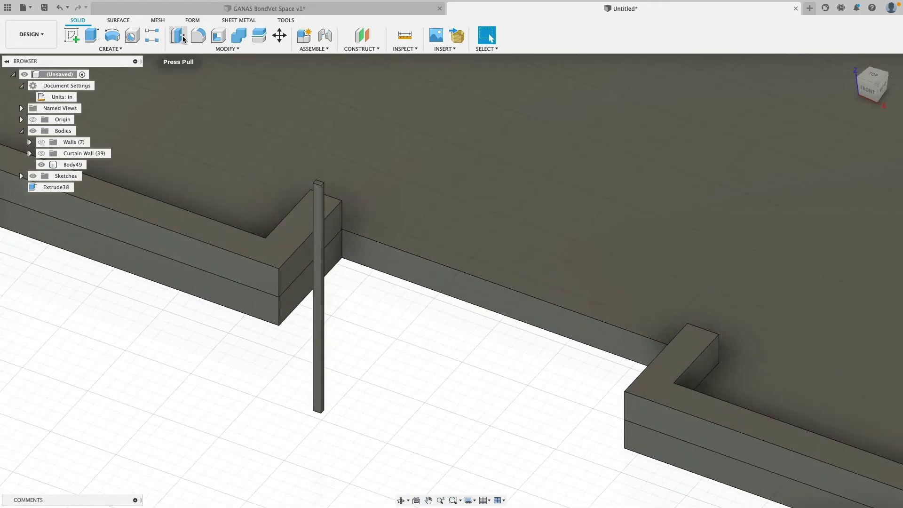
click(280, 35)
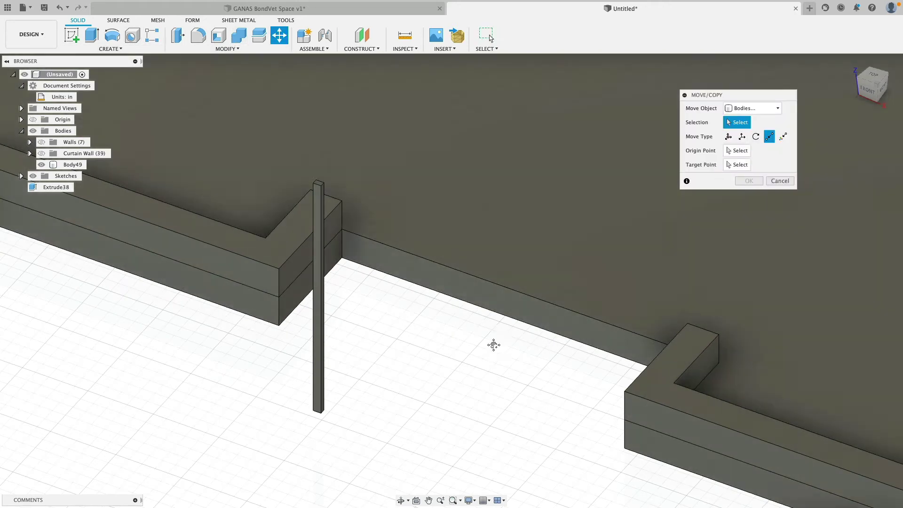
middle_drag(494, 342, 527, 245)
click(780, 181)
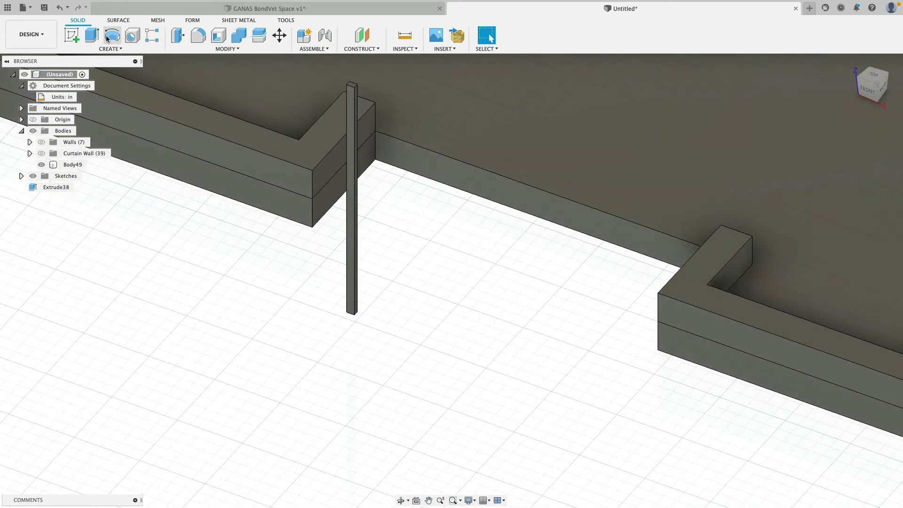
Step: Create a new-body box 30 in long, 2 in wide and 7.5 in high on the ground beside the post as a door rail
click(109, 49)
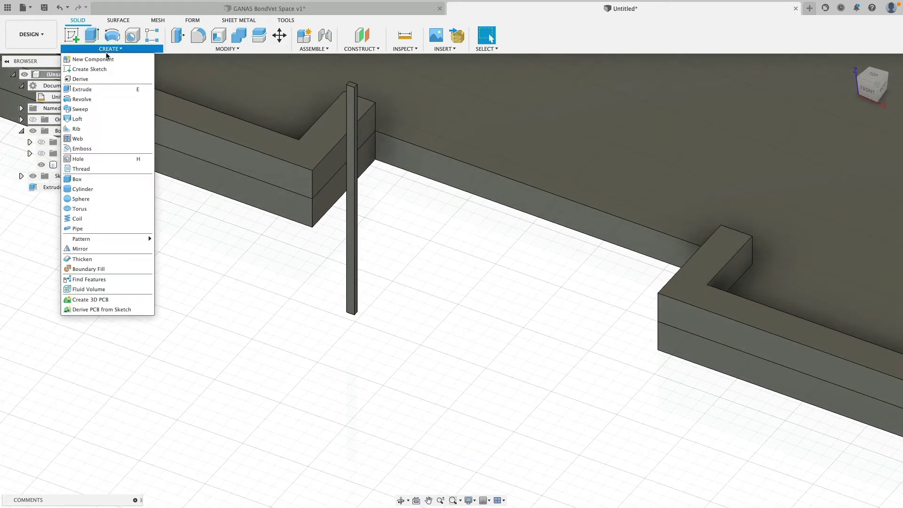
click(108, 180)
click(413, 339)
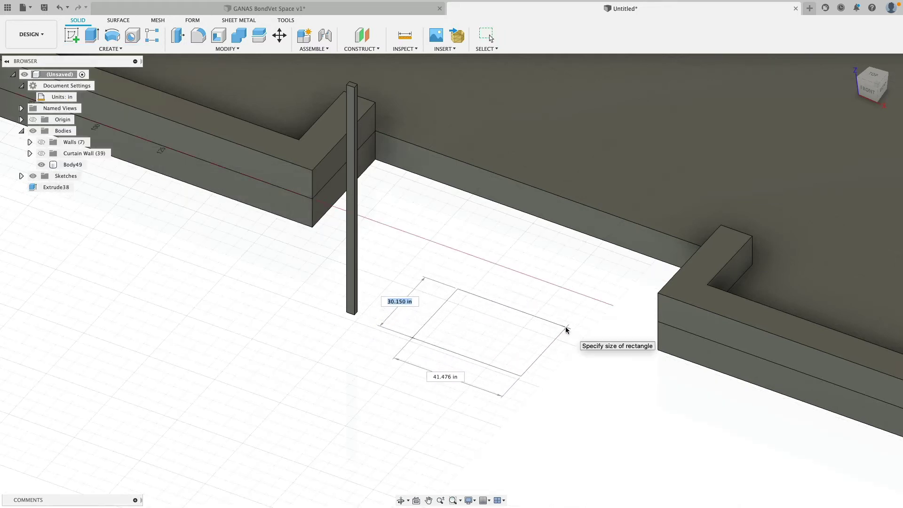
text(2)
key(Tab)
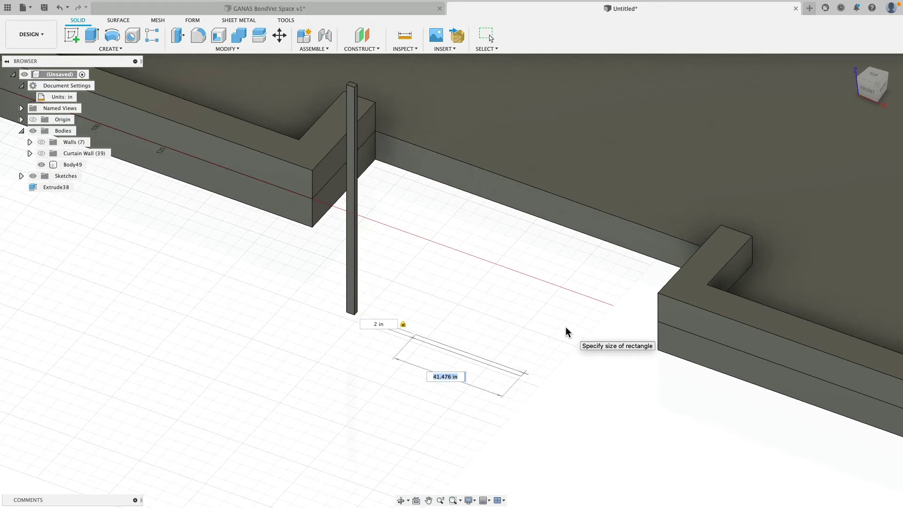
text(30)
key(Tab)
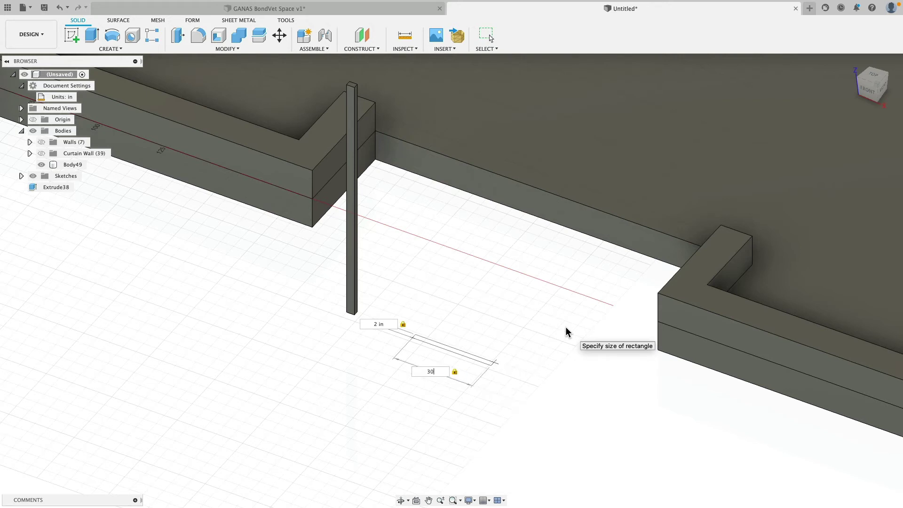
key(Return)
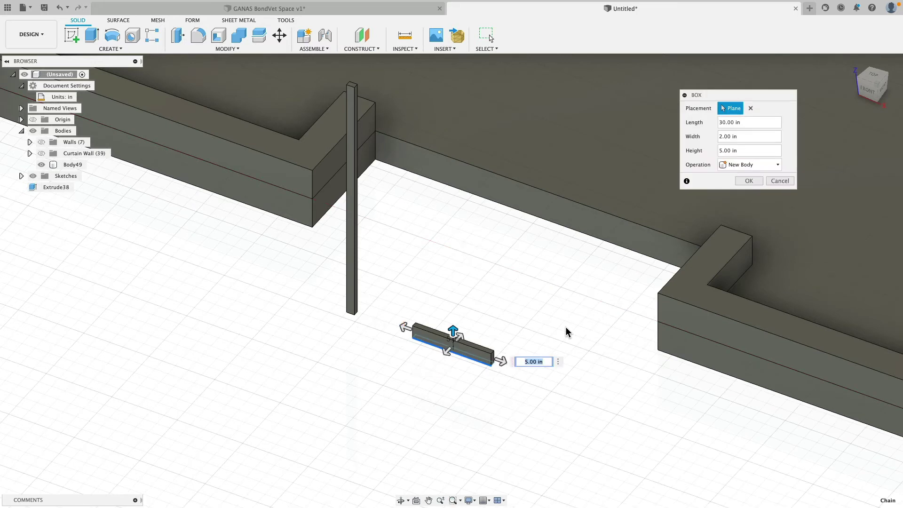
text(7.5)
key(Return)
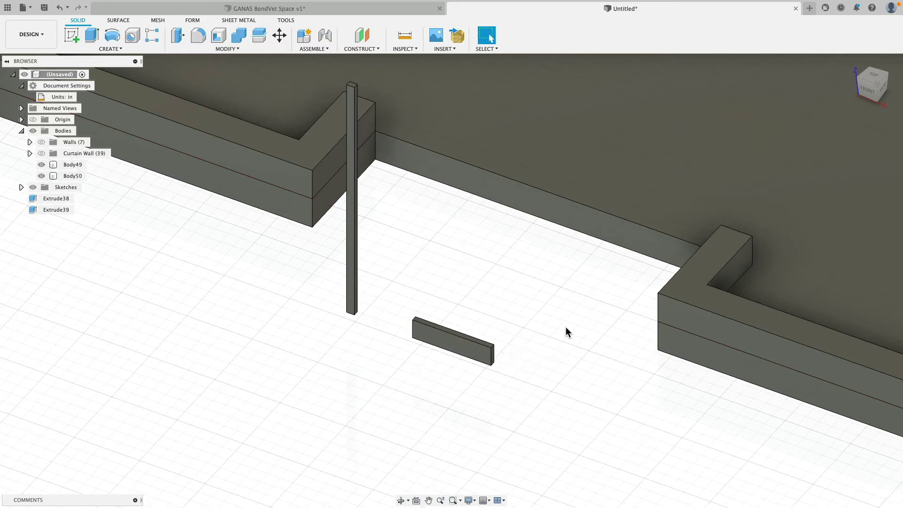
Step: Move the rail point to point from its lower front corner to the post's adjacent lower front corner
click(279, 36)
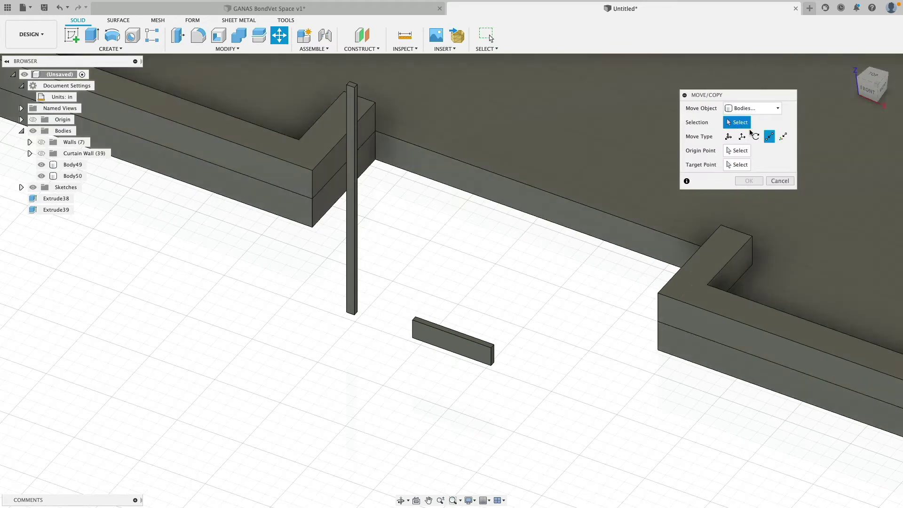
scroll(433, 310, up, 4)
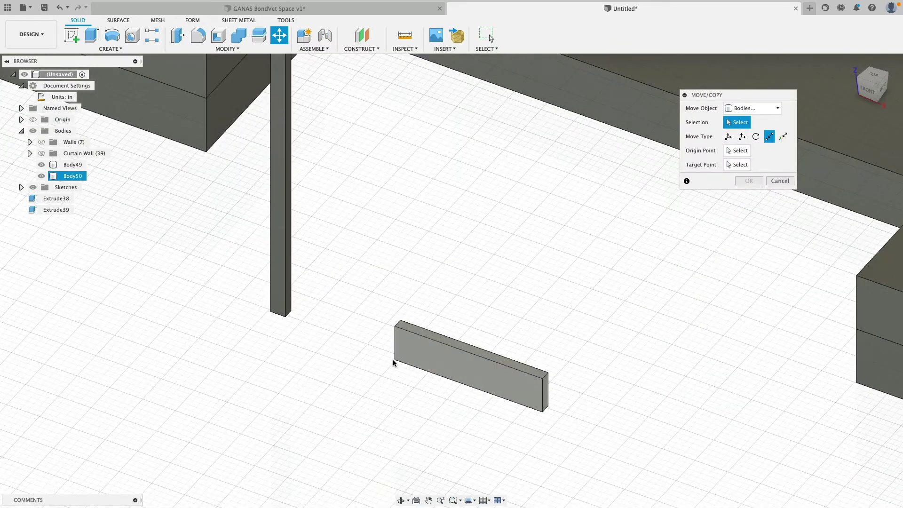
click(471, 362)
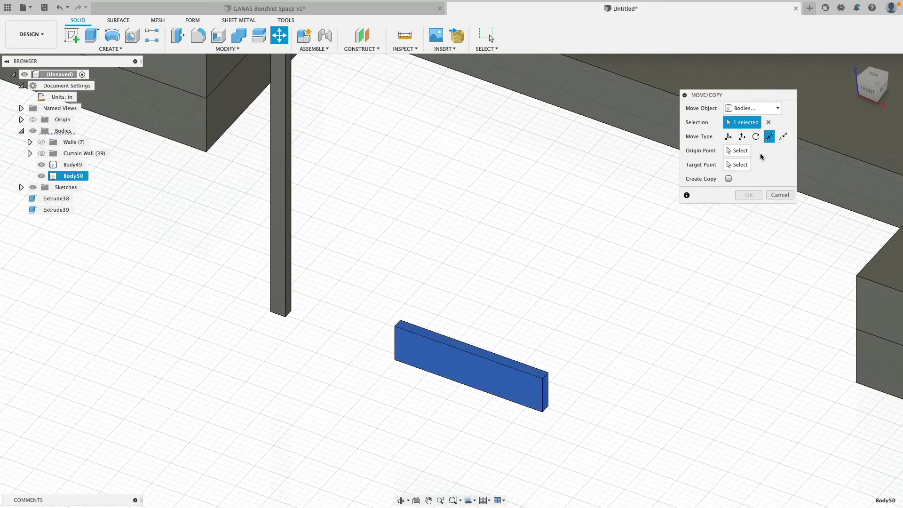
click(395, 360)
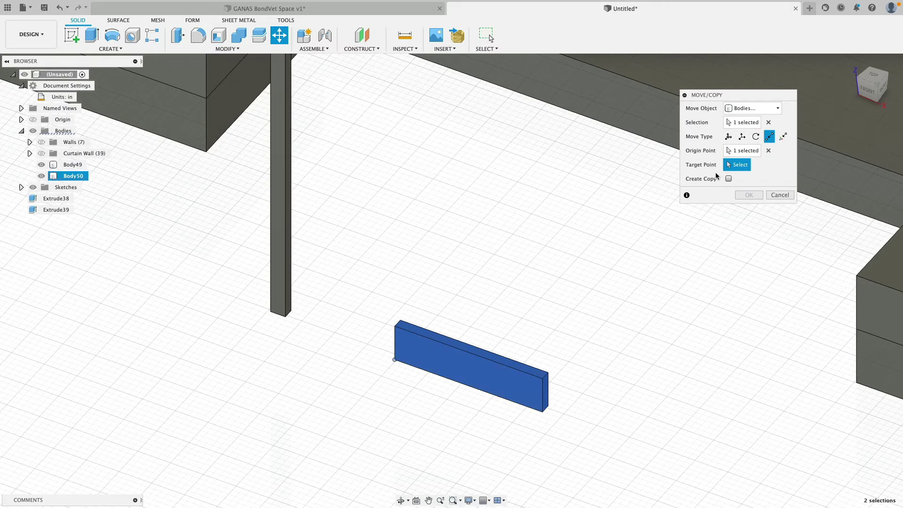
click(285, 317)
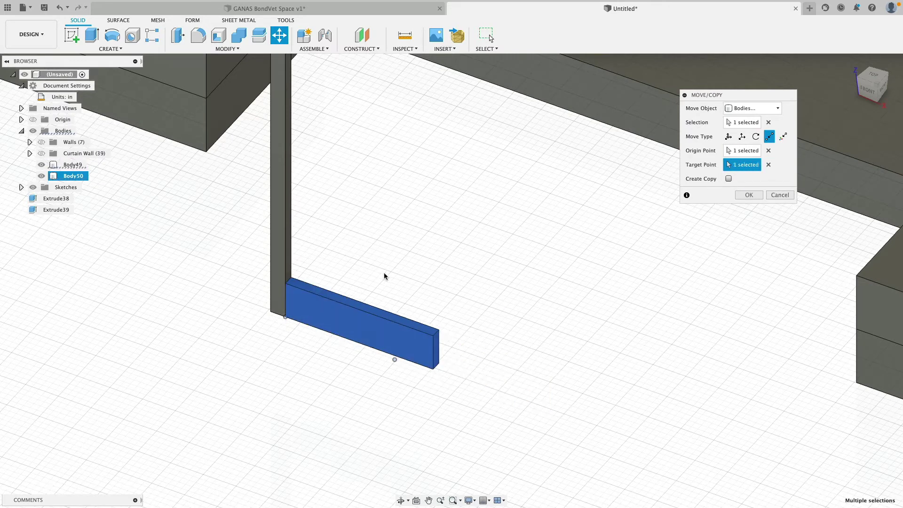
Step: Copy the bottom rail point to point from its upper corner at the post to the post's top corner
right_click(474, 263)
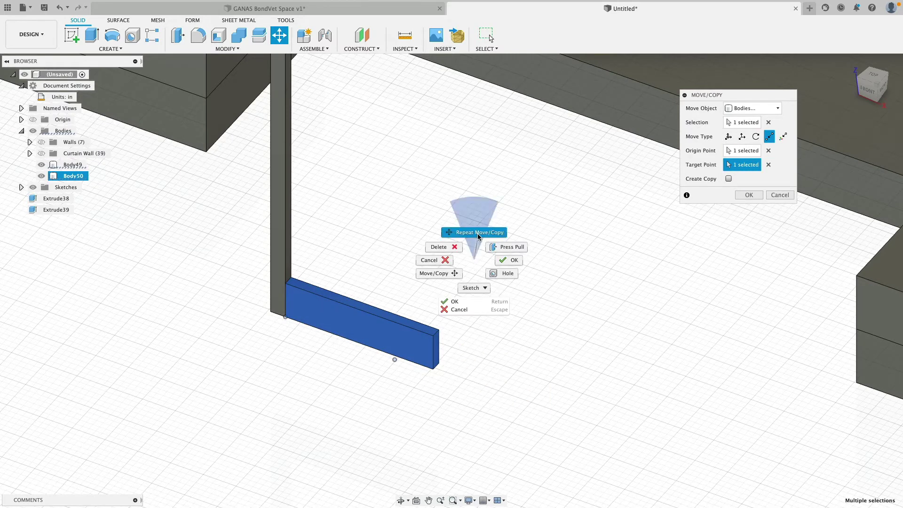
click(478, 232)
middle_drag(391, 201, 452, 291)
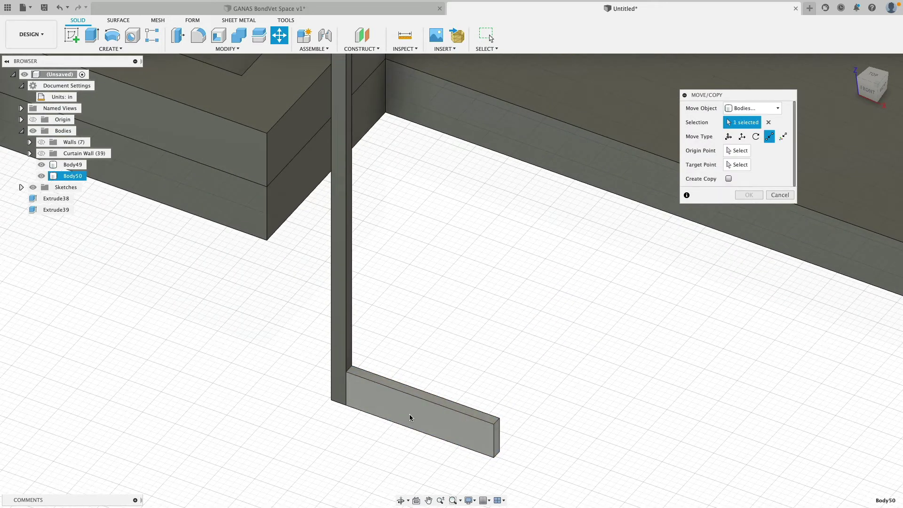
click(409, 414)
click(728, 178)
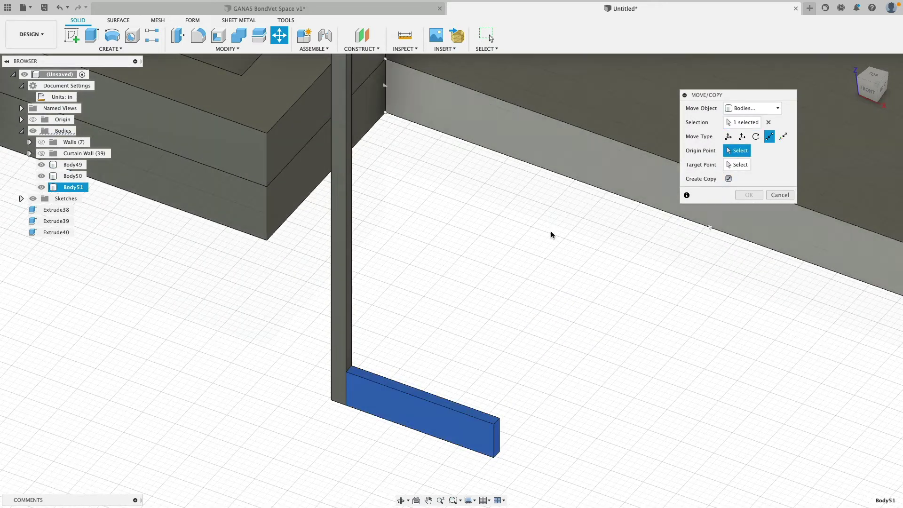
click(349, 370)
scroll(408, 335, down, 3)
scroll(409, 338, down, 2)
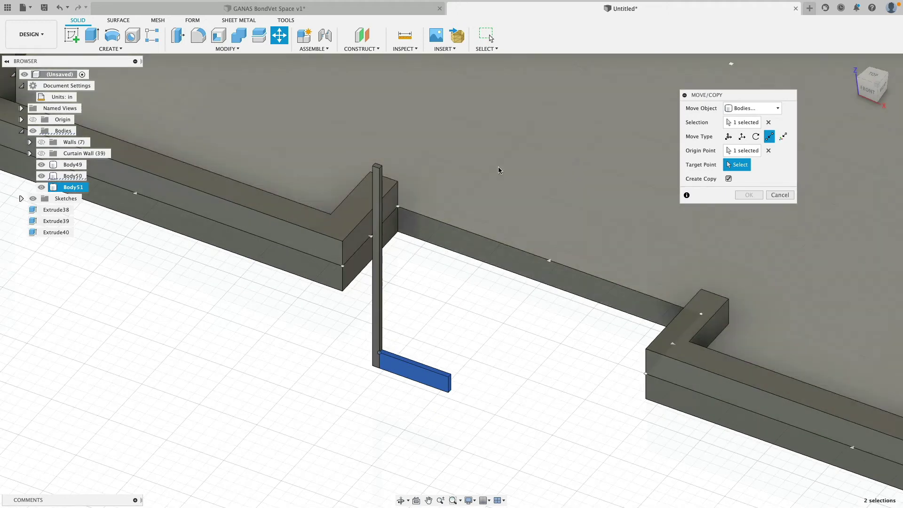
click(379, 170)
Step: Copy the vertical post point to point from its top outer corner to the free end of the top rail
right_click(426, 316)
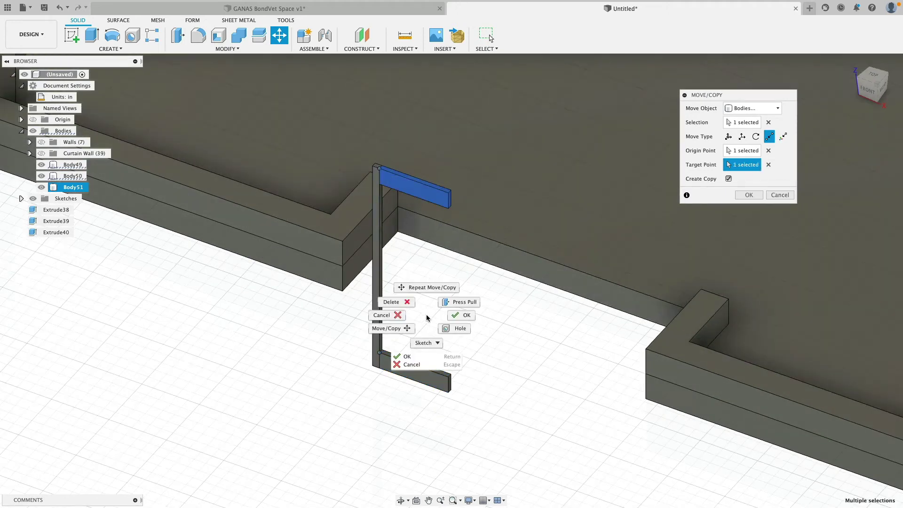
click(423, 294)
click(381, 306)
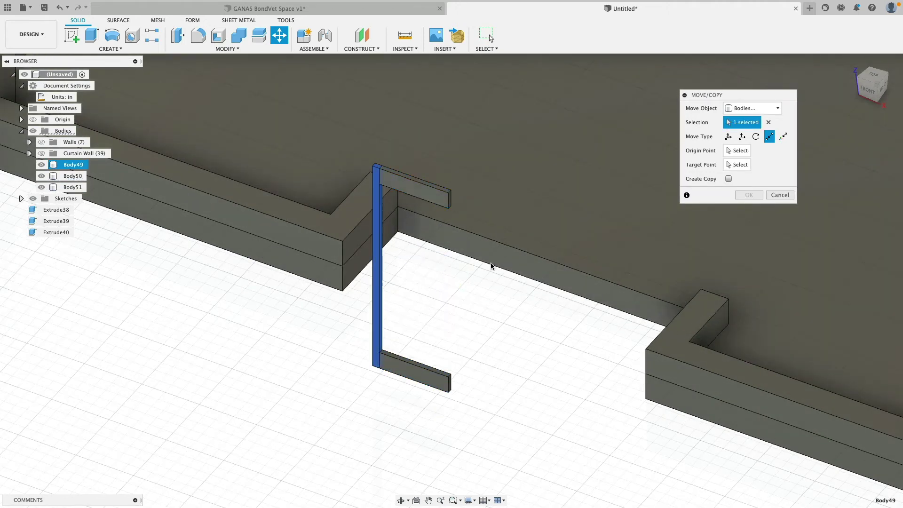
click(728, 179)
scroll(407, 215, up, 6)
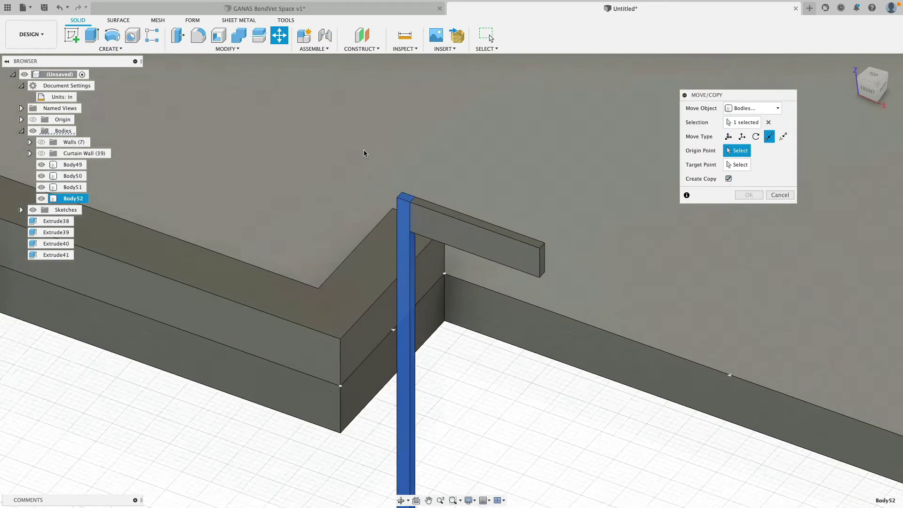
click(407, 213)
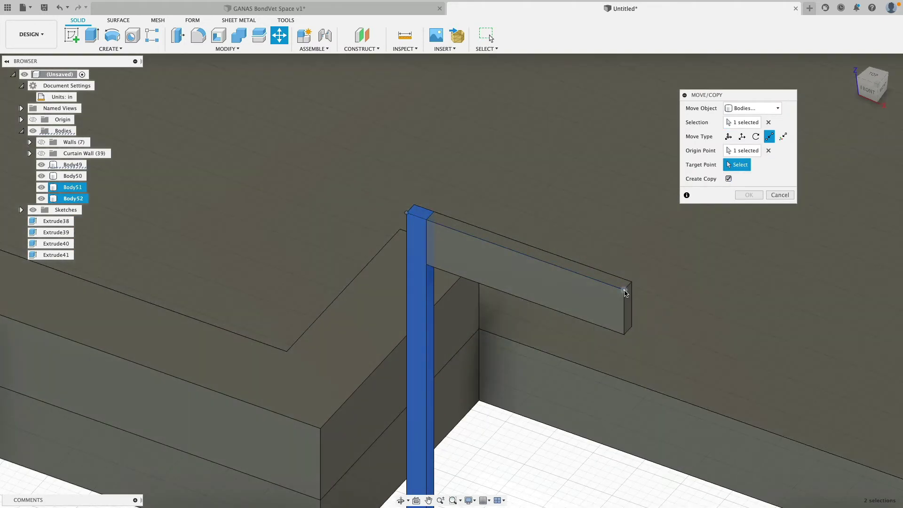
click(625, 290)
scroll(586, 273, down, 5)
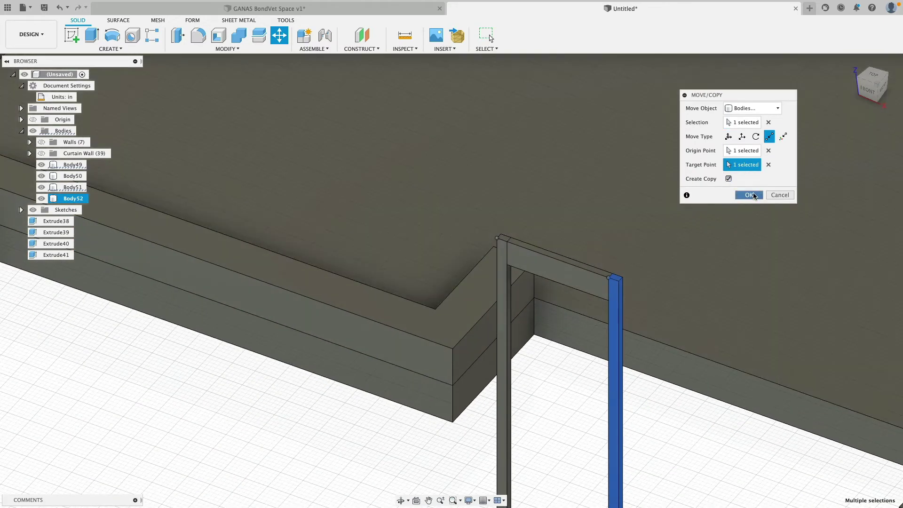
click(749, 194)
shift+middle_drag(658, 263, 595, 377)
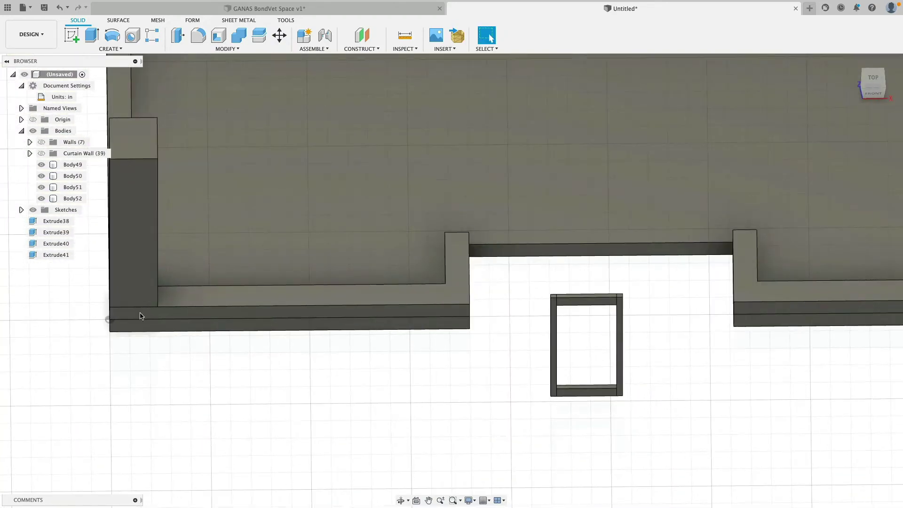
Step: Create a new body group named Door
click(69, 165)
shift+click(71, 199)
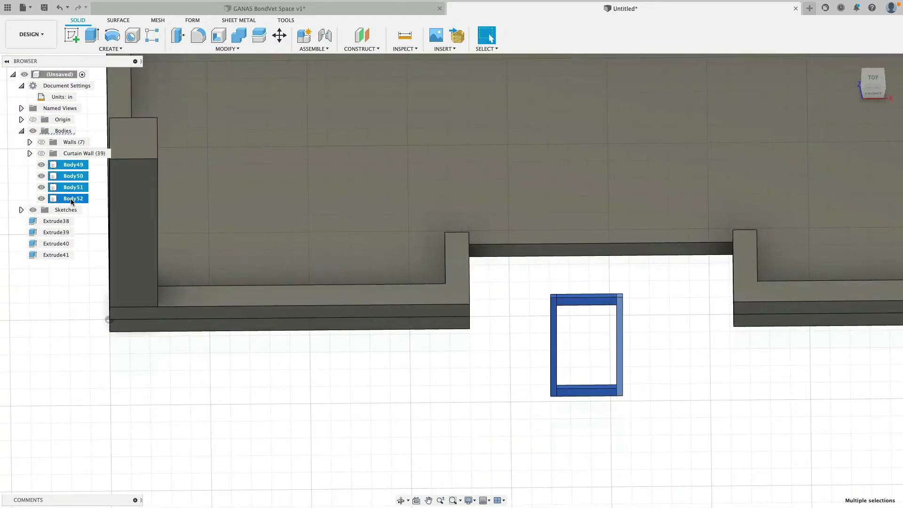
right_click(58, 131)
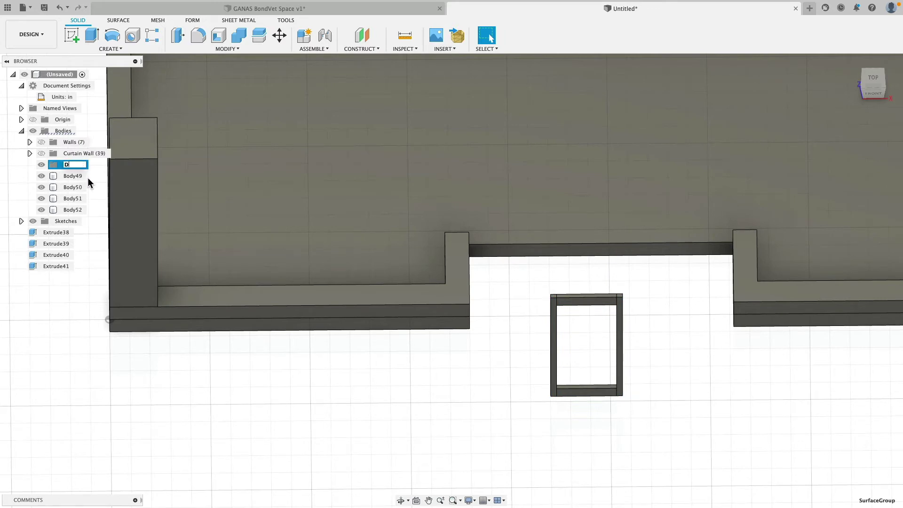
Step: Create a body group named Left and put the four door frame bodies into it
right_click(69, 133)
click(89, 152)
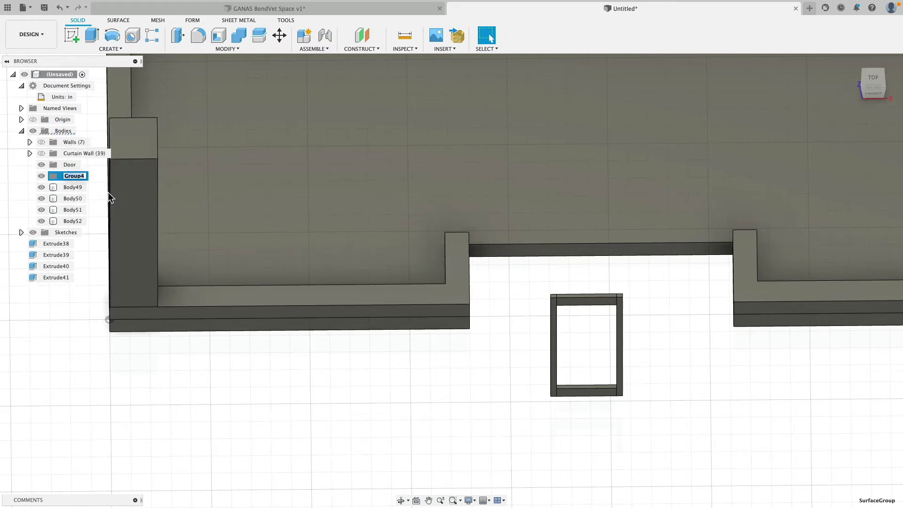
text(Left)
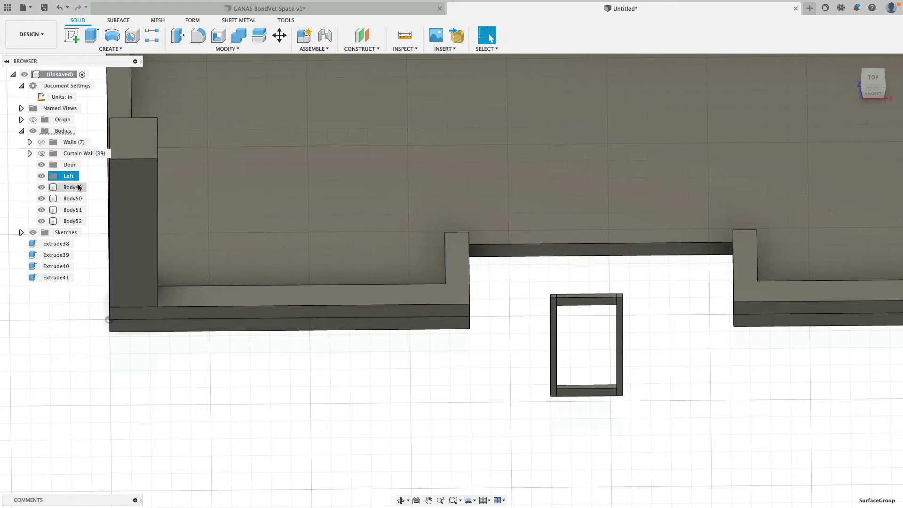
click(73, 187)
shift+click(76, 221)
drag(81, 194, 68, 176)
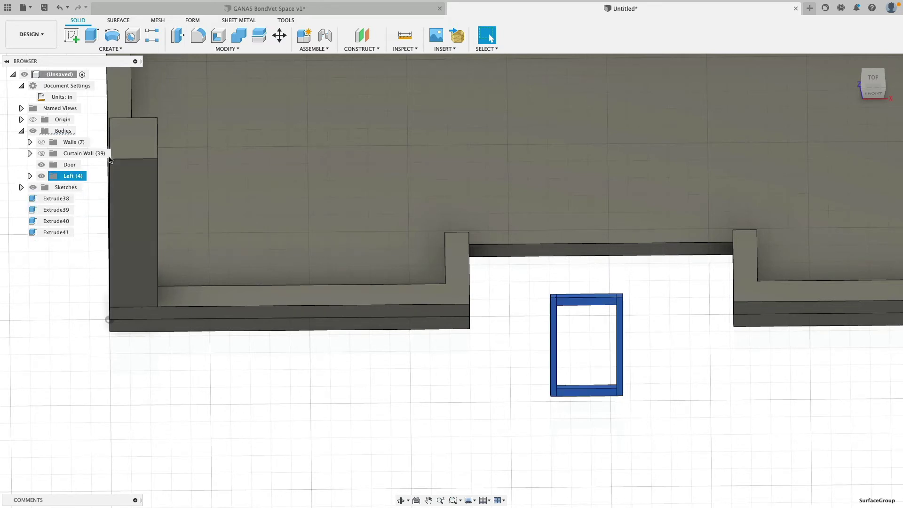
Step: Copy the whole door frame point to point from its top outer corner to its opposite top corner to form a double door
key(m)
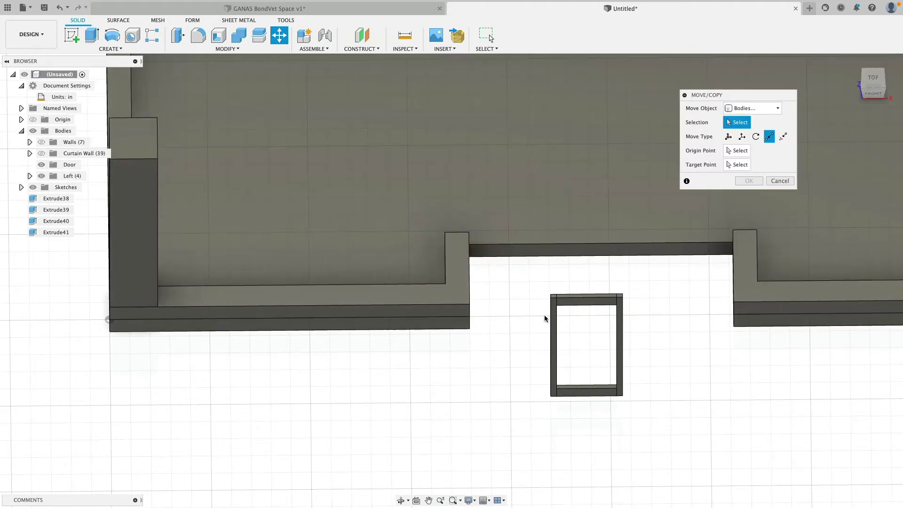
drag(524, 271, 643, 457)
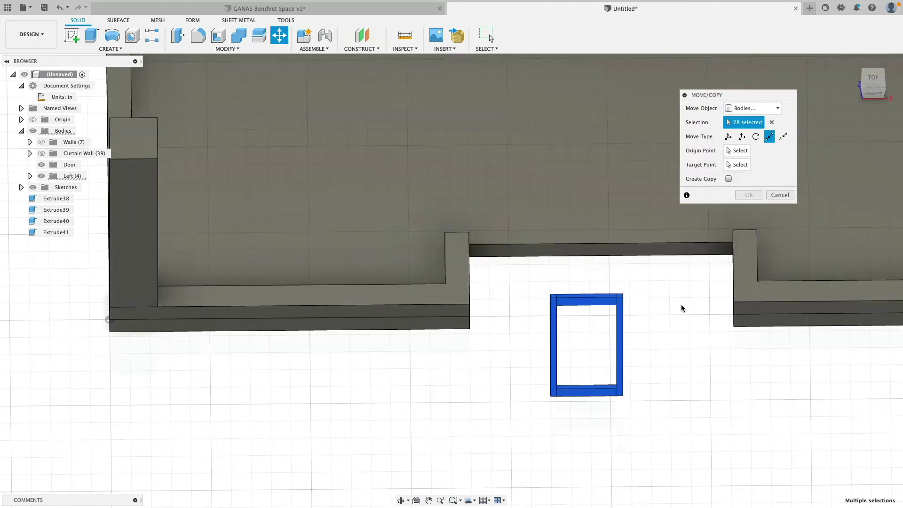
click(738, 151)
click(728, 179)
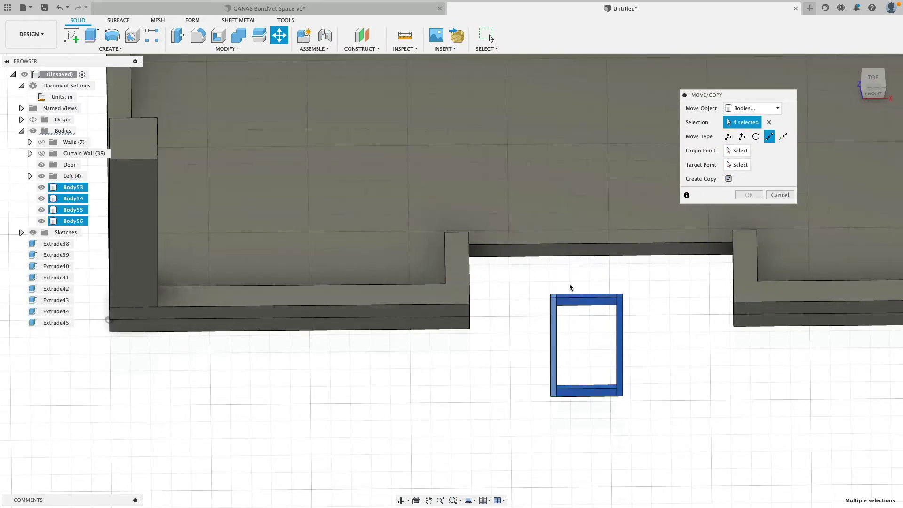
click(738, 150)
click(550, 294)
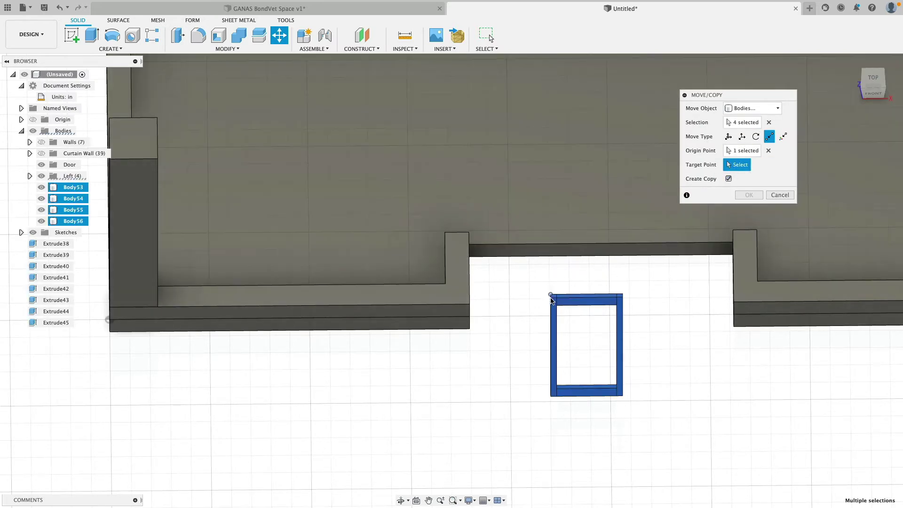
scroll(664, 297, up, 5)
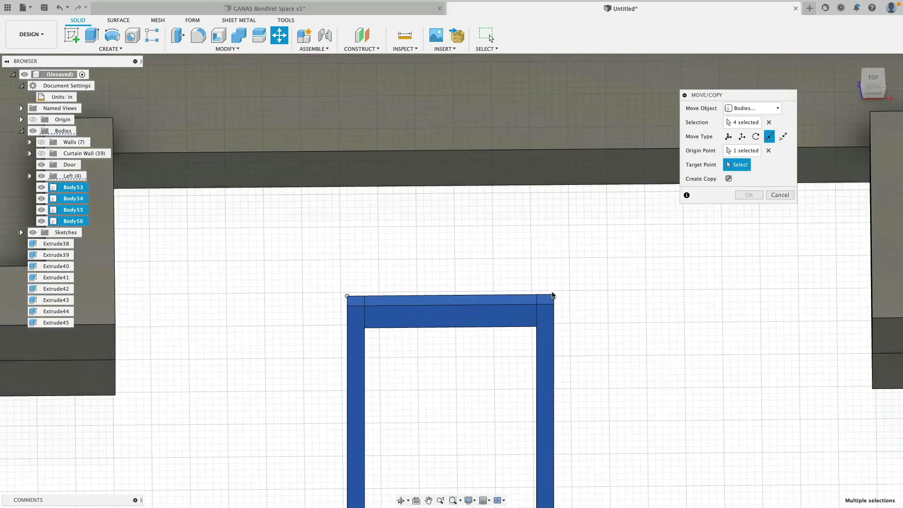
click(553, 297)
scroll(635, 287, down, 3)
click(749, 195)
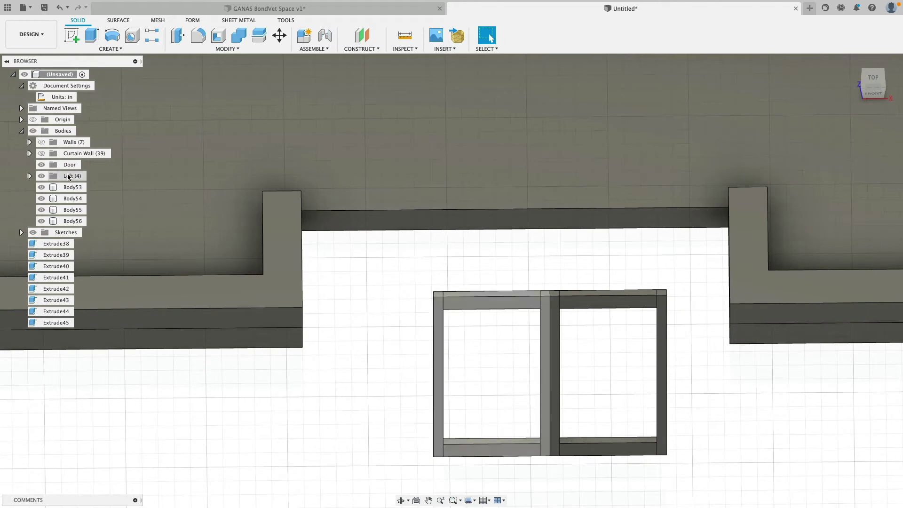
Step: Create a body group named Right and put the four copied door frame bodies into it
right_click(63, 132)
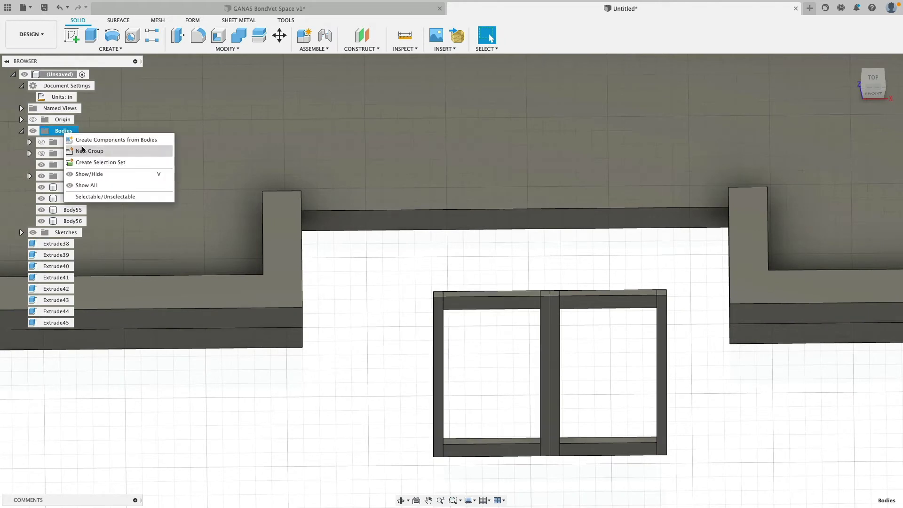
click(82, 150)
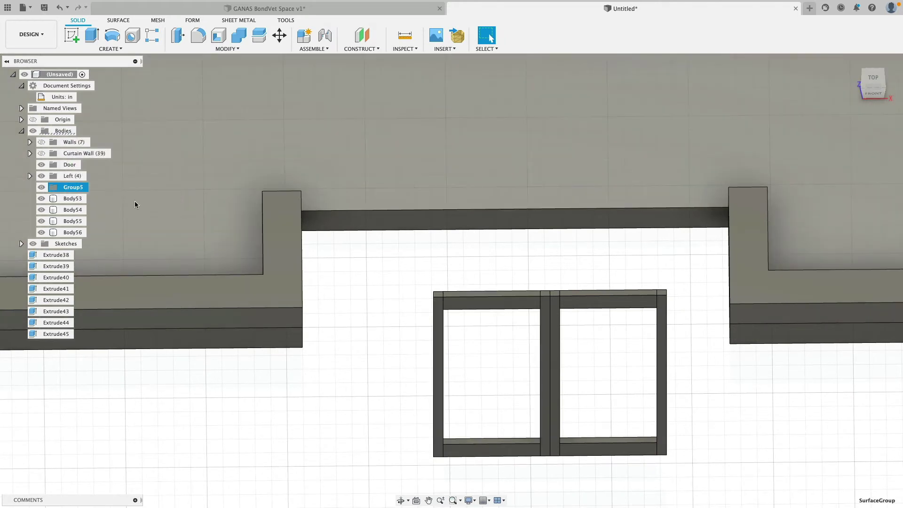
double_click(92, 187)
text(Right)
key(Return)
click(73, 199)
shift+click(77, 232)
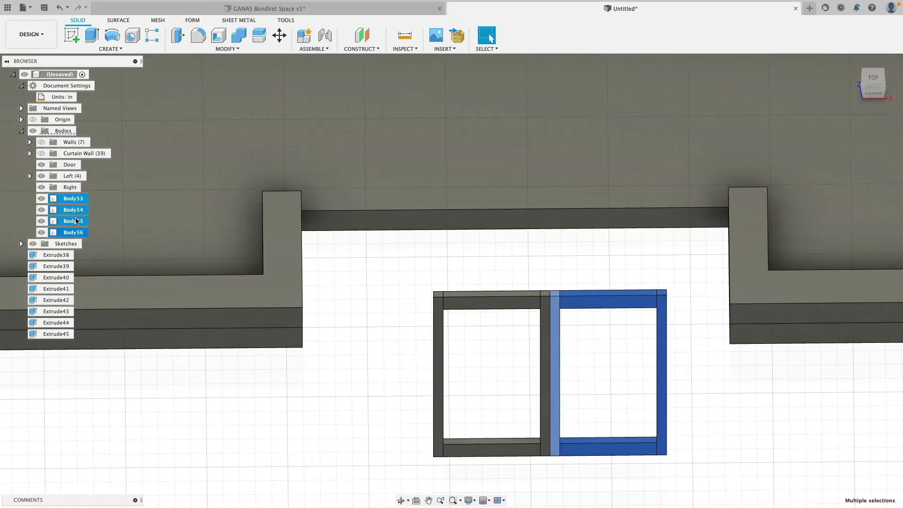
drag(73, 232, 73, 188)
Step: Nest the Left and Right groups inside the Door group
click(73, 187)
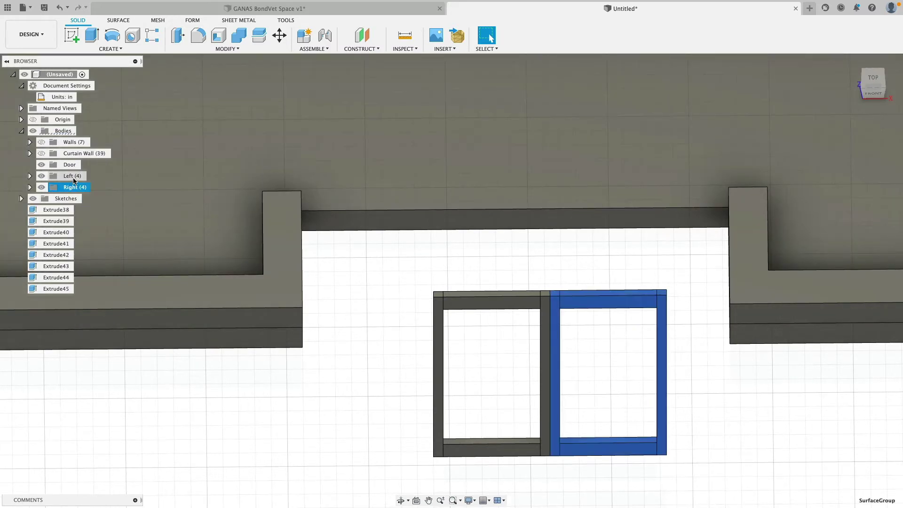
shift+click(72, 177)
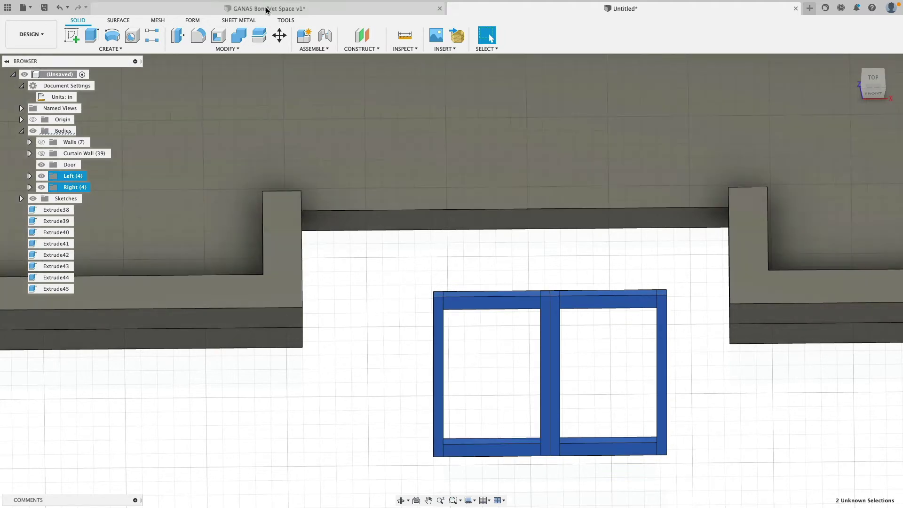
click(267, 10)
shift+middle_drag(410, 272, 283, 257)
click(514, 11)
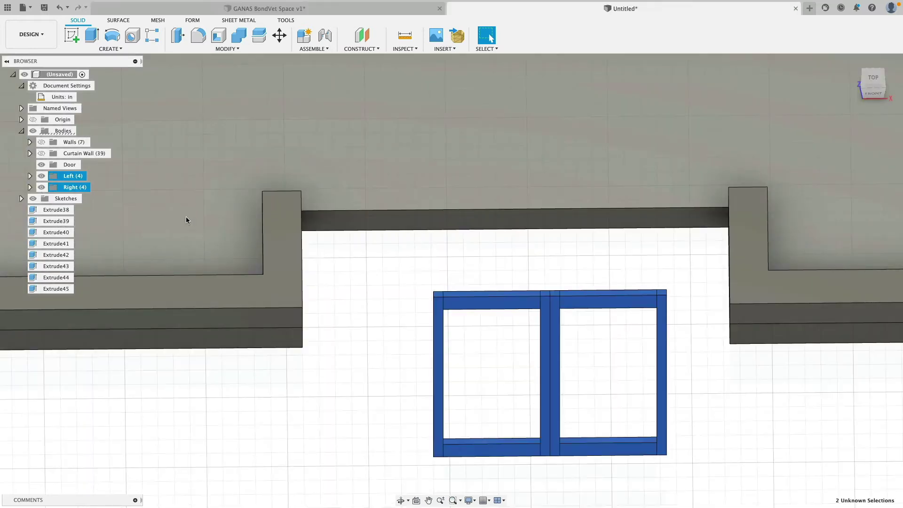
drag(62, 177, 69, 165)
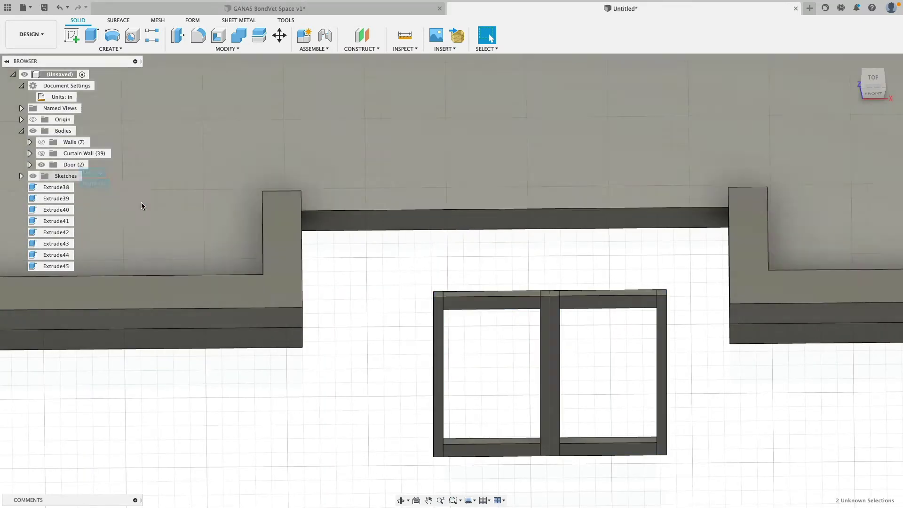
Step: Move the double door point to point from its bottom centre to the midpoint of the floor edge in the front opening
drag(390, 261, 697, 471)
shift+middle_drag(651, 420, 638, 404)
scroll(631, 398, up, 3)
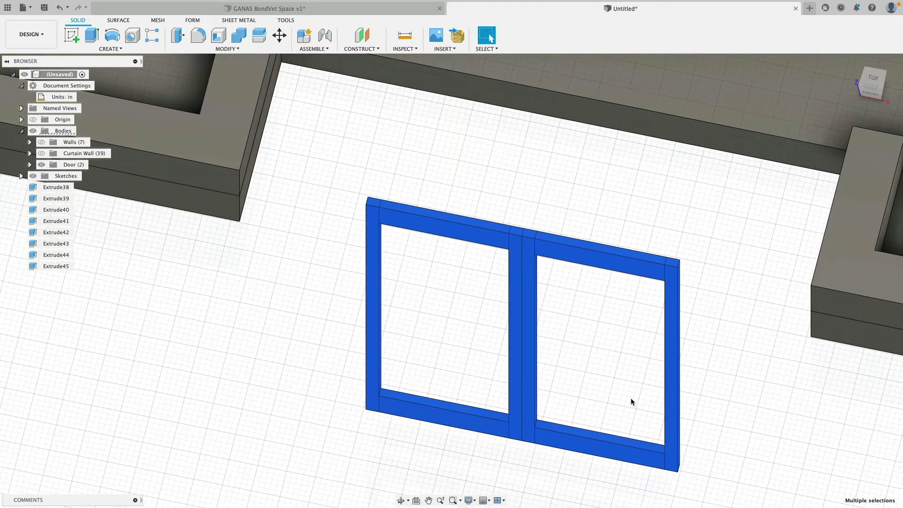
scroll(631, 398, down, 3)
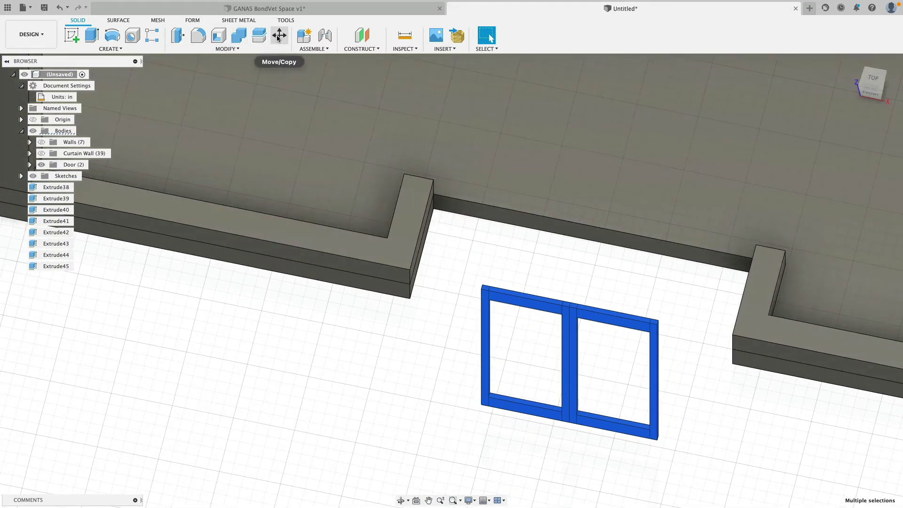
click(278, 38)
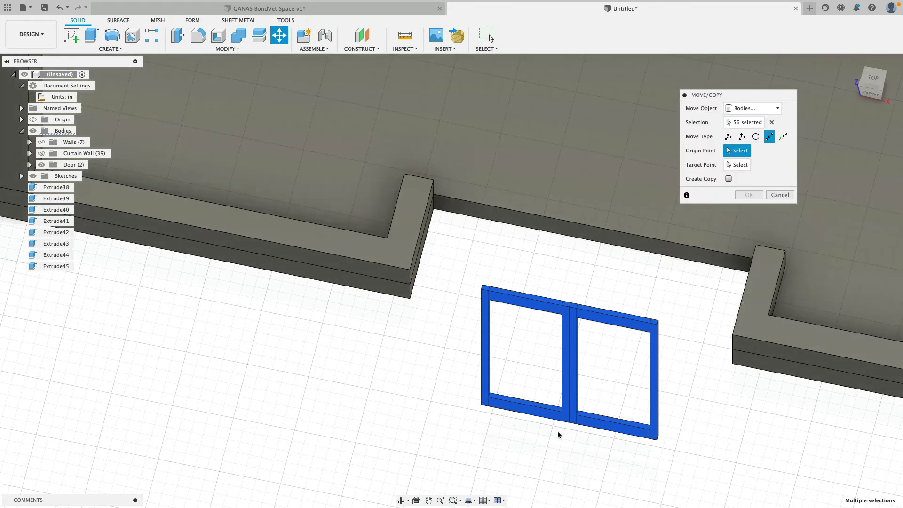
click(570, 422)
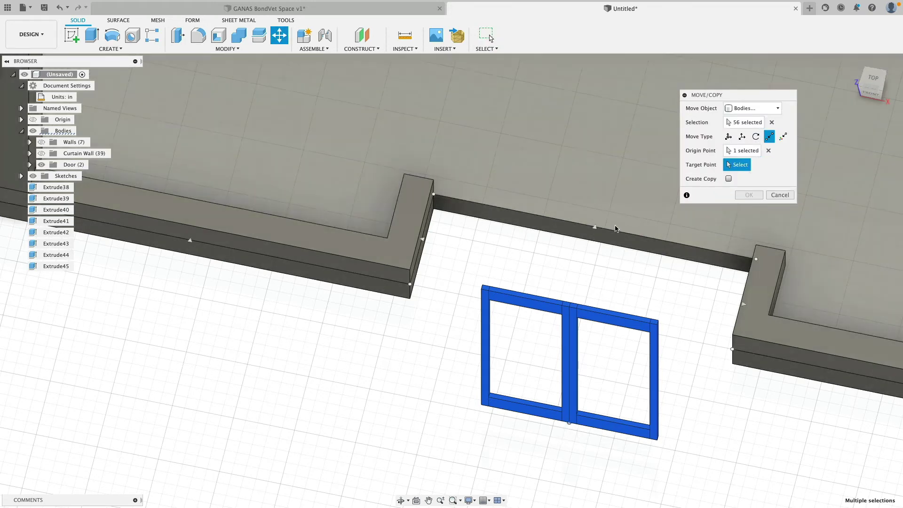
click(595, 229)
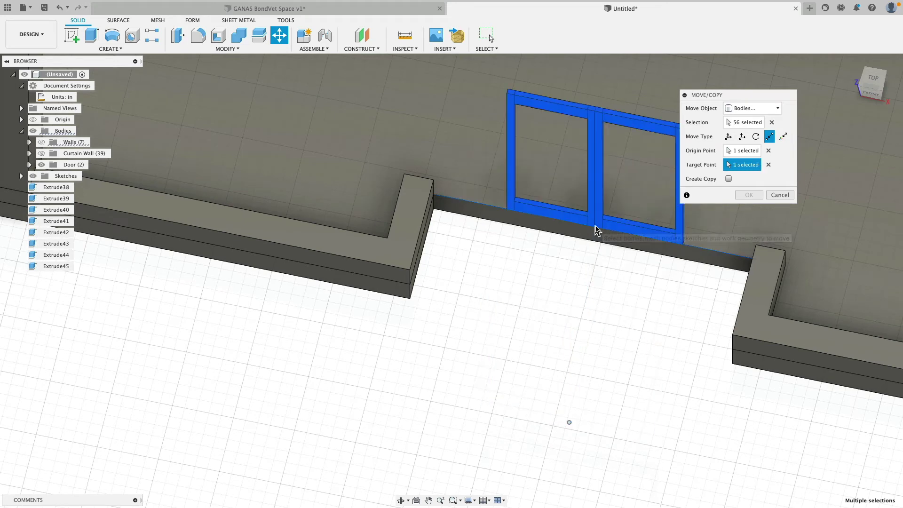
click(749, 195)
Step: Show the Curtain Wall group to examine the post beside the door opening from inside, and hide the group again
scroll(559, 344, down, 3)
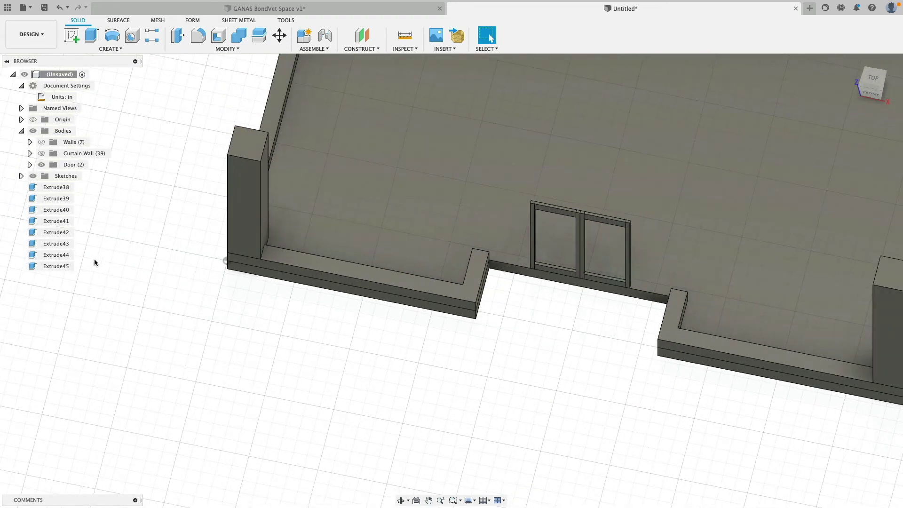
click(41, 154)
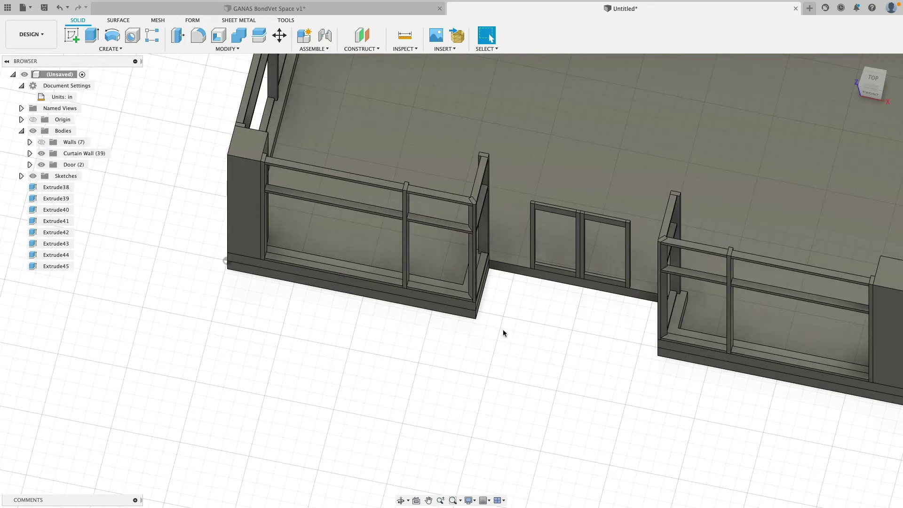
middle_drag(504, 334, 480, 361)
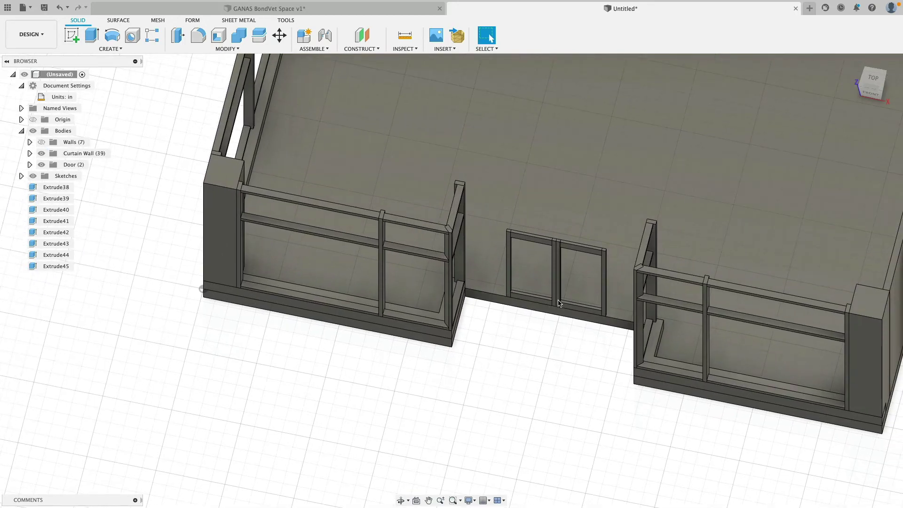
shift+middle_drag(559, 303, 453, 329)
scroll(518, 245, up, 5)
click(507, 229)
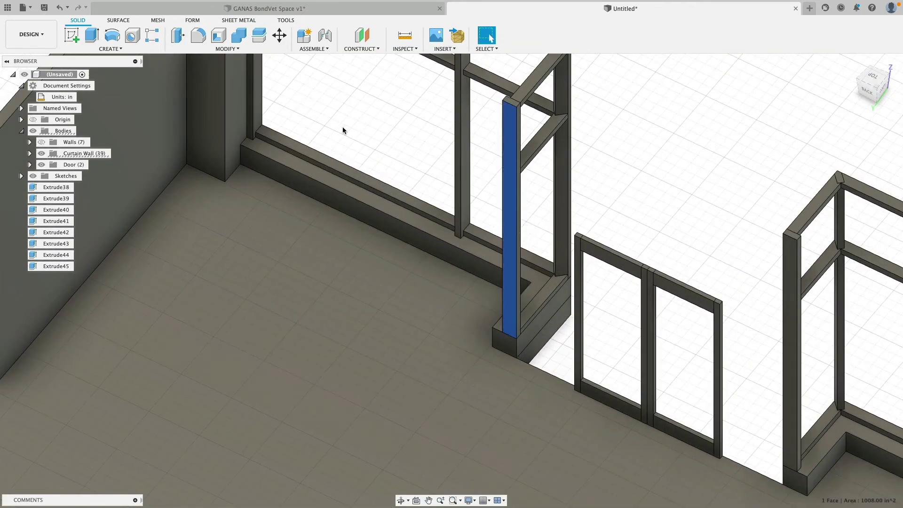
click(319, 100)
scroll(319, 99, down, 5)
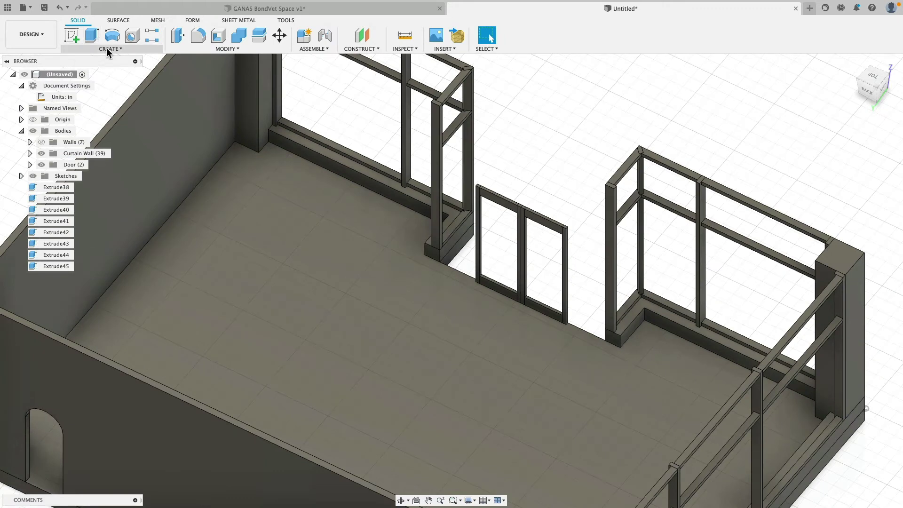
click(41, 154)
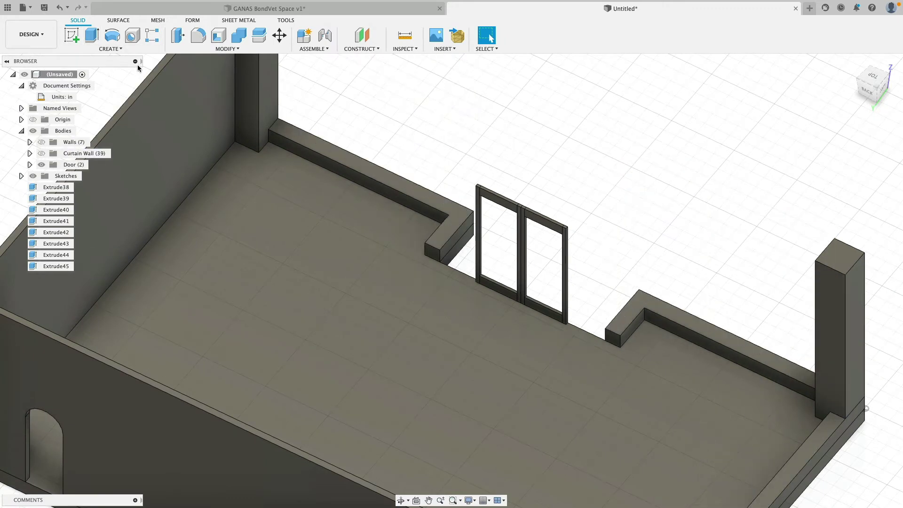
click(134, 47)
click(98, 178)
click(622, 233)
key(Escape)
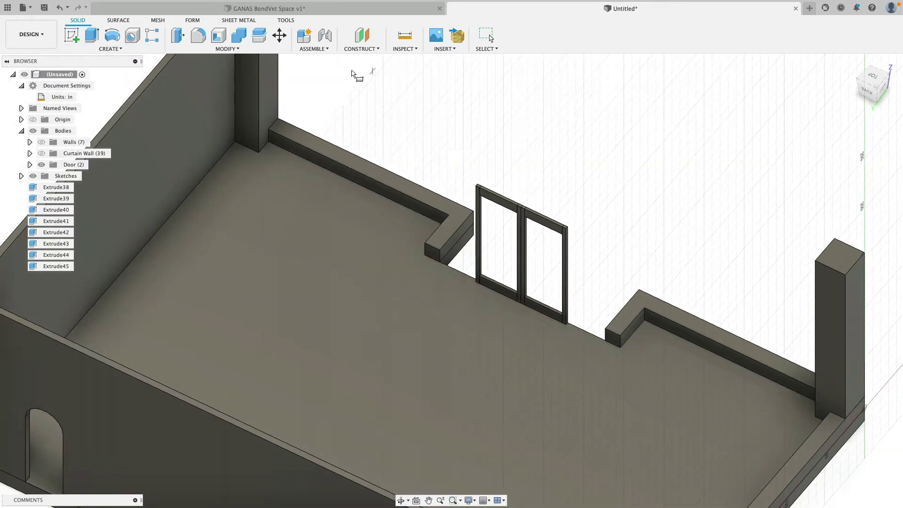
Step: Create a new-body box 3 in long and 7 in wide on the ground outside the door, as a post taller than the door
click(111, 48)
click(89, 179)
scroll(695, 162, down, 5)
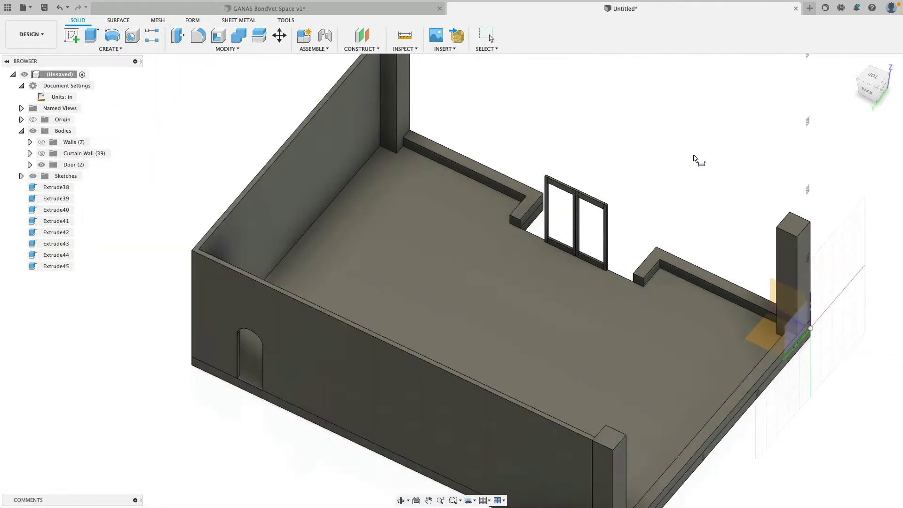
scroll(668, 193, up, 5)
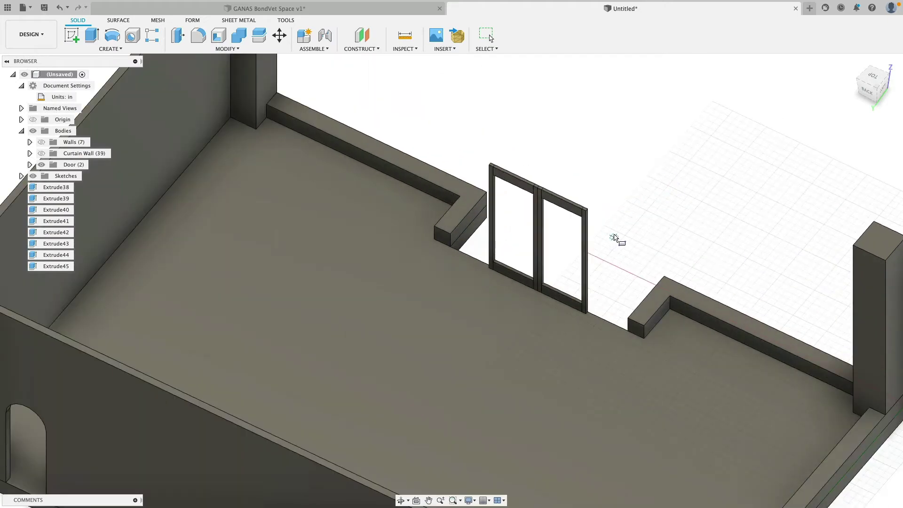
click(644, 226)
click(640, 228)
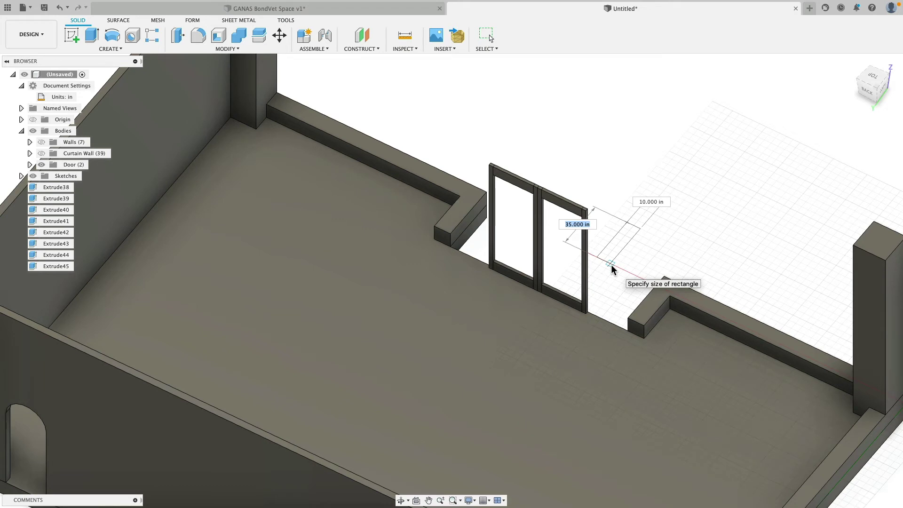
text(7)
key(Tab)
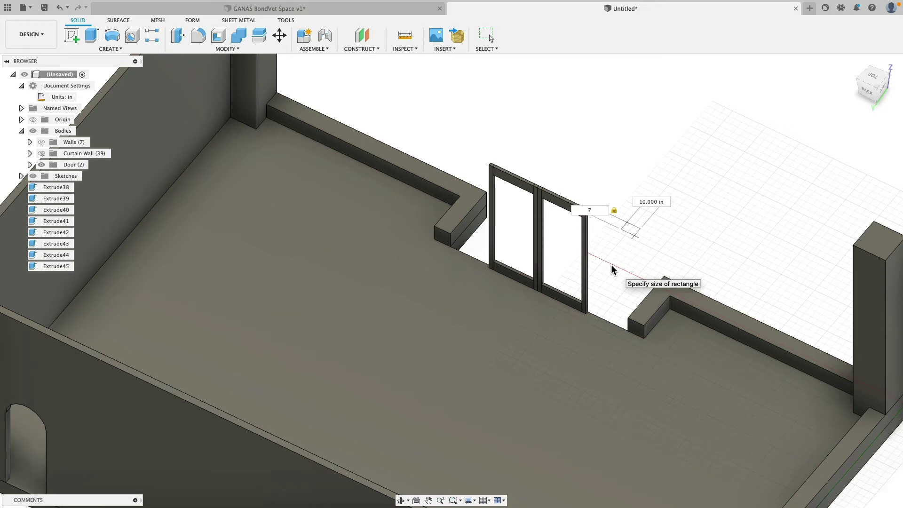
text(3)
key(Tab)
key(Return)
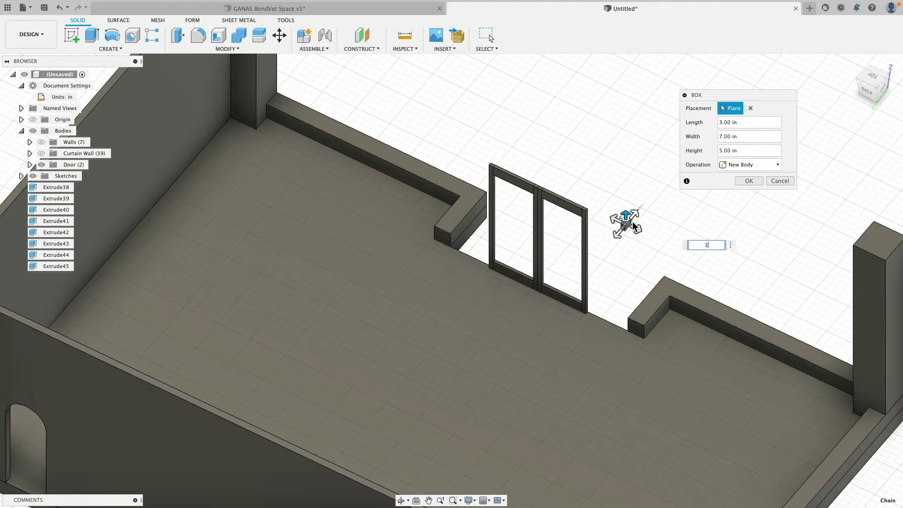
key(Return)
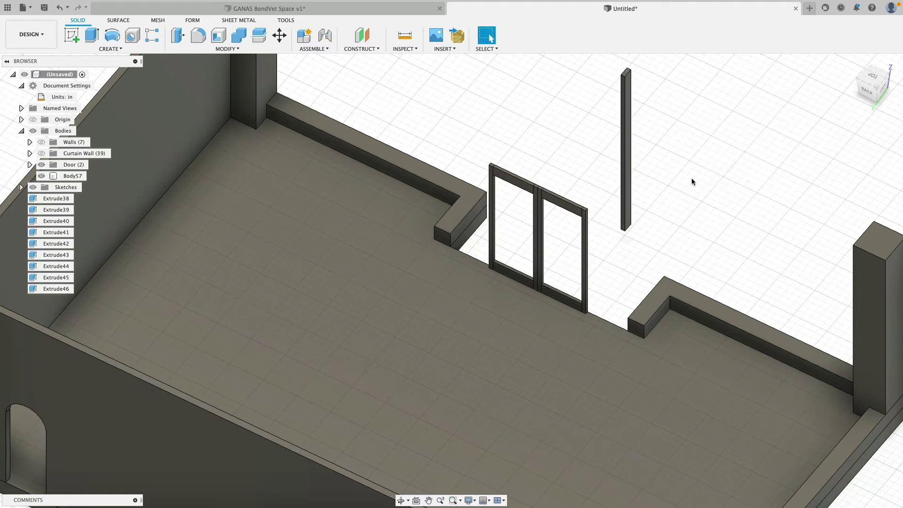
Step: Start a point-to-point move of the new tall post
middle_drag(692, 181, 679, 219)
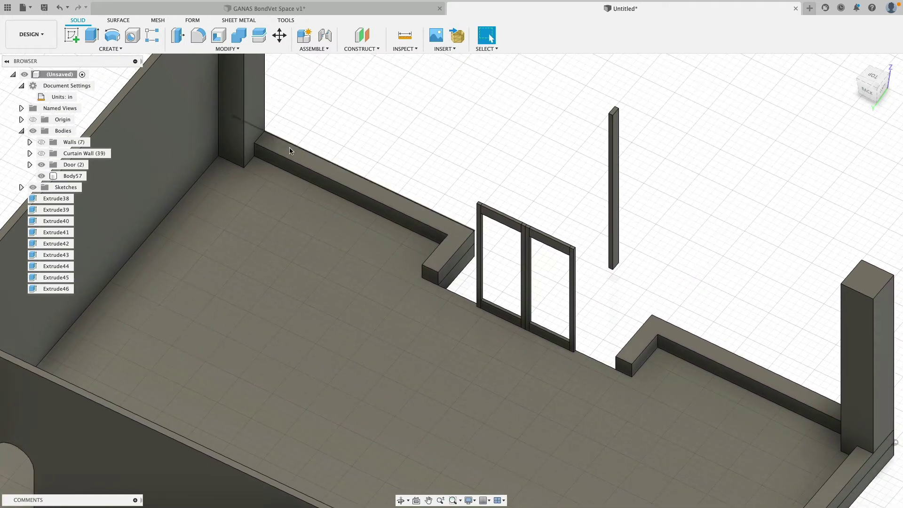
click(280, 35)
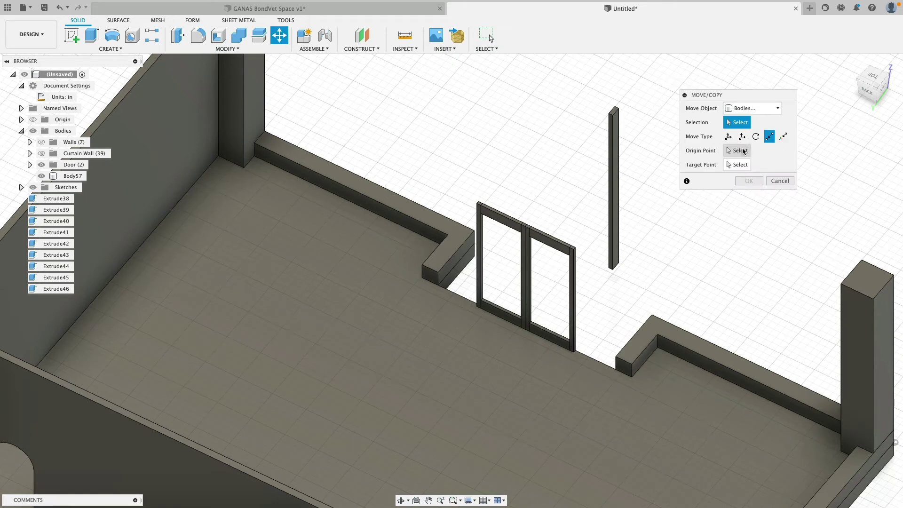
click(614, 146)
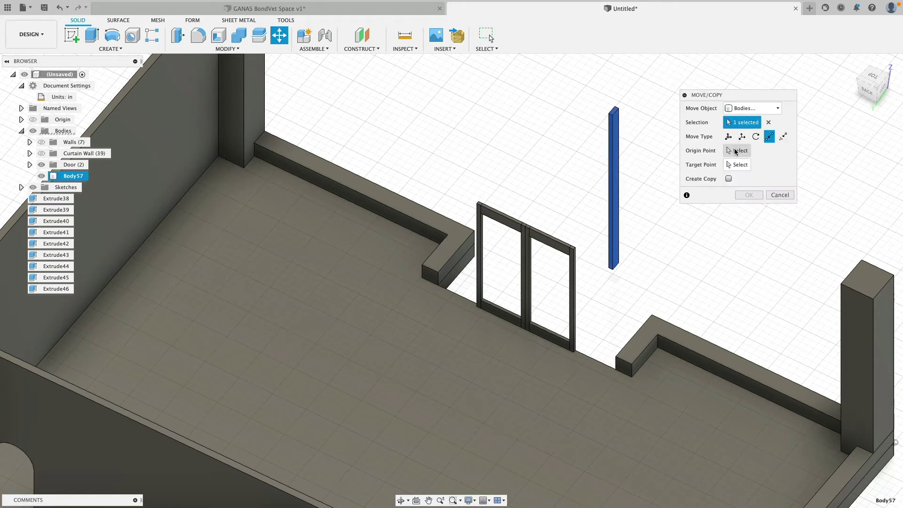
Step: Move the separate vertical post point to point from its bottom corner to the outer bottom corner of the door frame
click(737, 151)
click(619, 265)
mouse_move(619, 265)
shift+middle_down()
mouse_move(675, 268)
mouse_move(604, 263)
shift+middle_up()
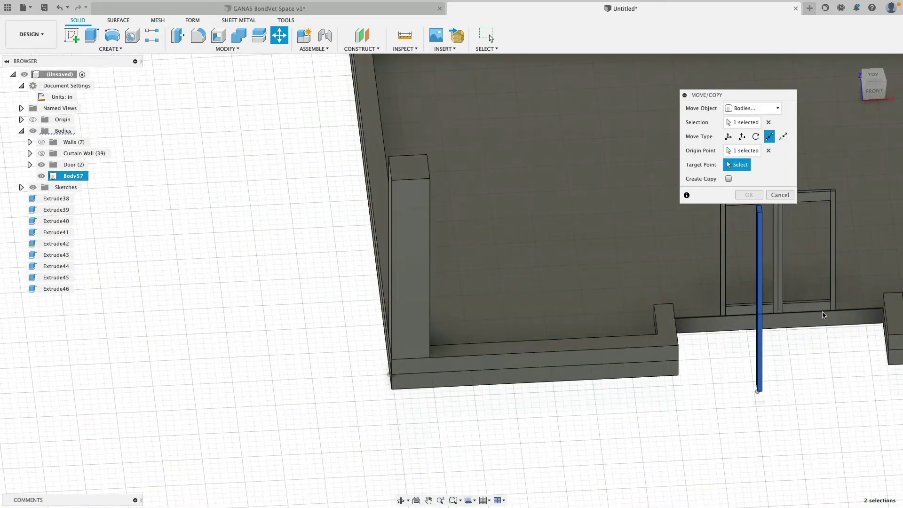
click(834, 311)
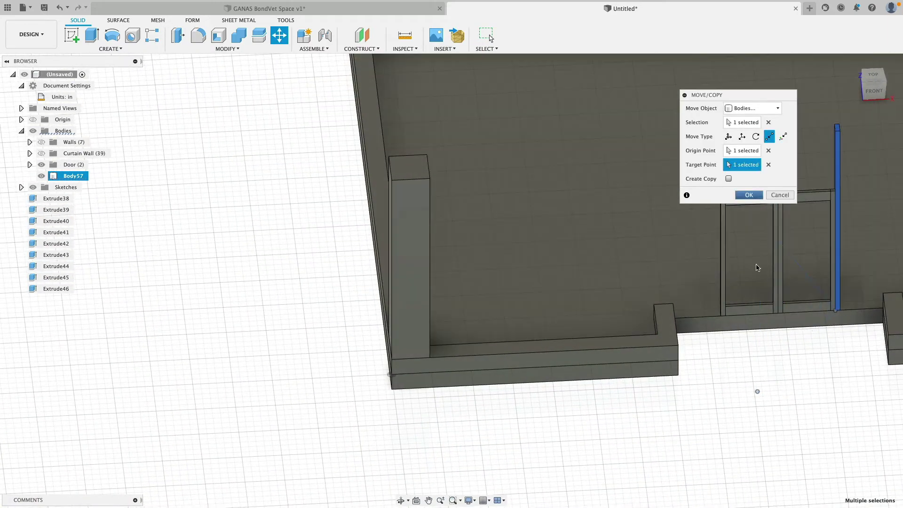
click(749, 195)
Step: Extend the post by moving its top face point to point to the top corner of the wall column beyond the doorway
middle_drag(850, 268, 738, 299)
scroll(738, 299, down, 4)
click(870, 95)
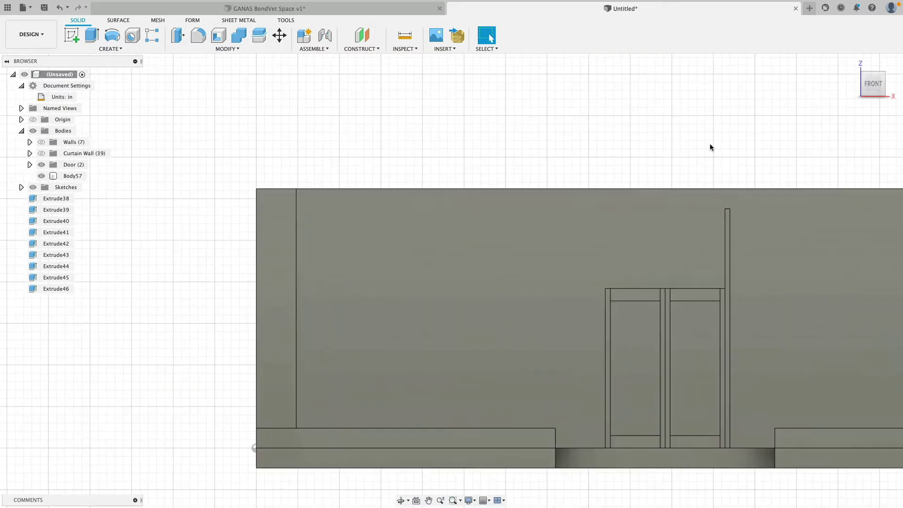
scroll(754, 157, down, 2)
shift+middle_drag(754, 208, 699, 107)
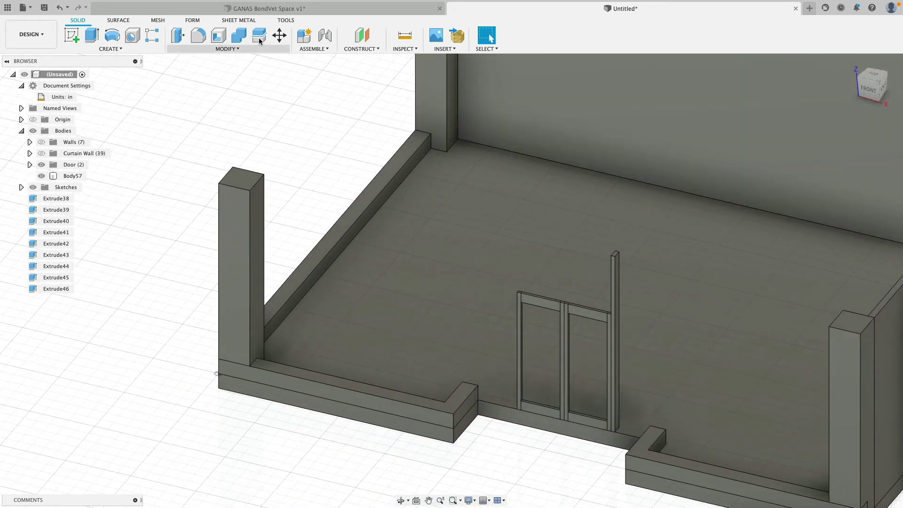
click(279, 36)
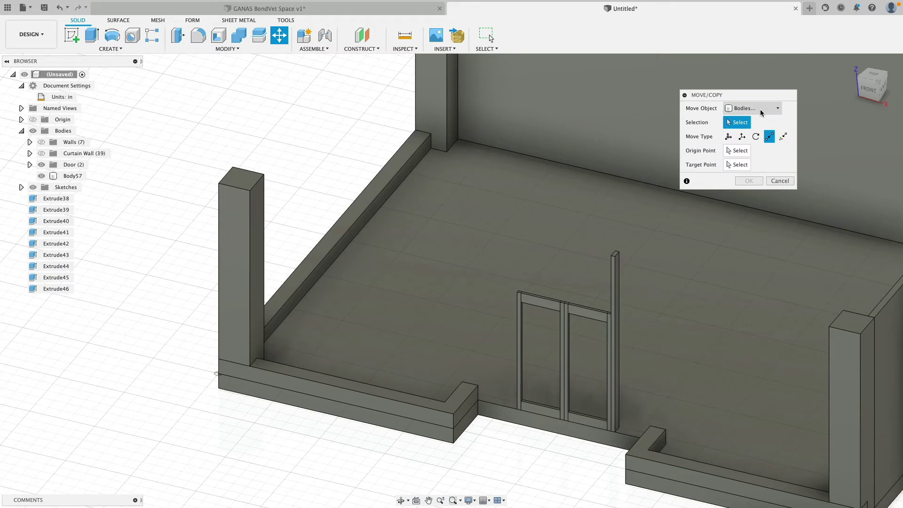
click(762, 108)
click(742, 137)
scroll(616, 255, up, 3)
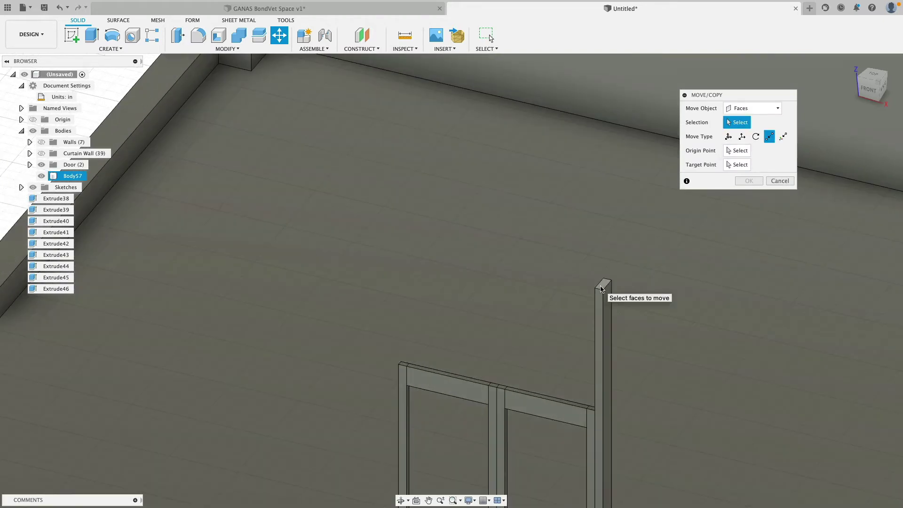
click(601, 278)
scroll(602, 277, down, 3)
click(737, 151)
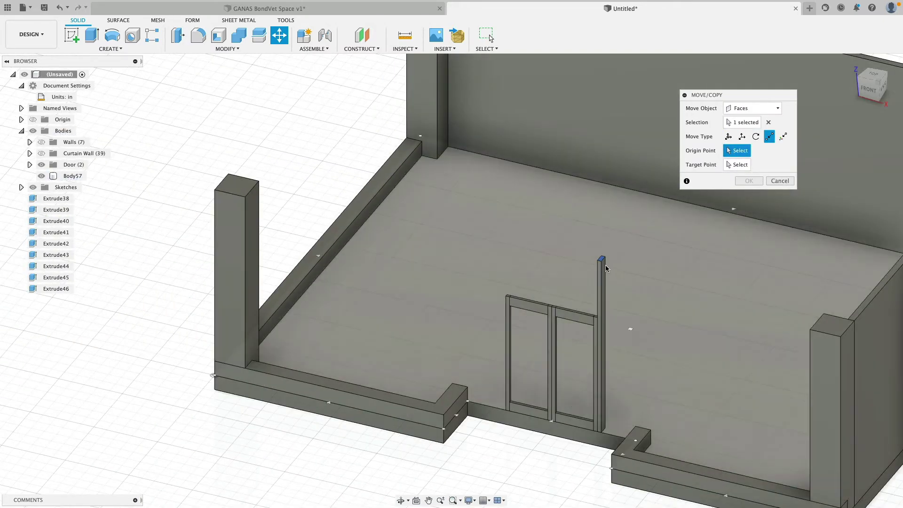
click(601, 259)
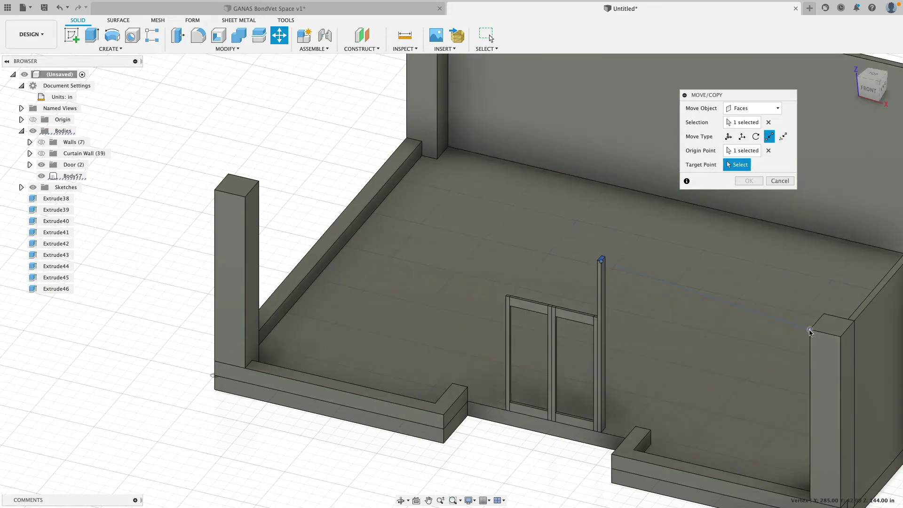
click(810, 329)
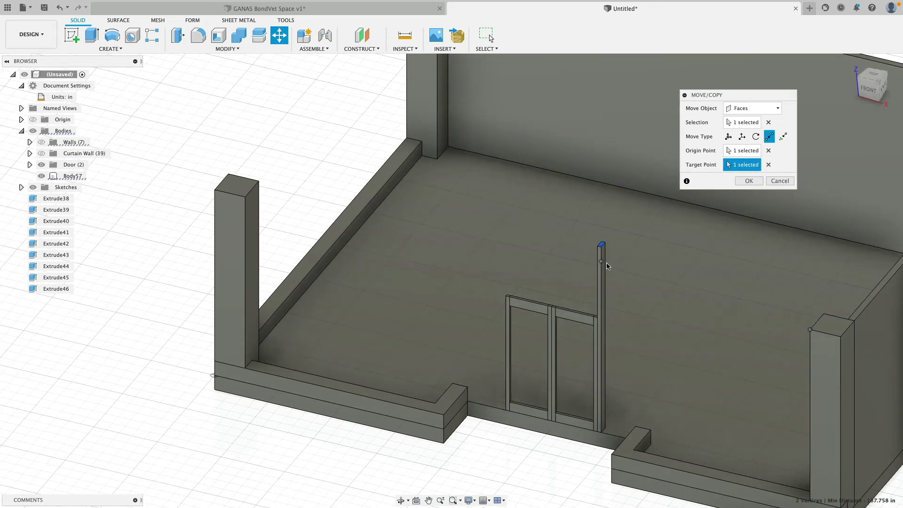
click(754, 179)
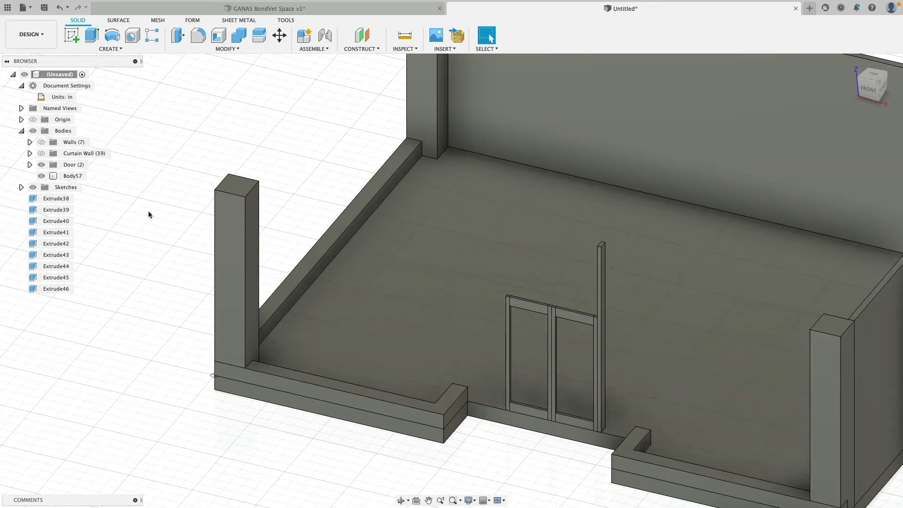
Step: Copy the extended post point to point from its bottom corner to the floor-level corner of the adjacent low wall's end
shift+middle_drag(623, 309, 508, 260)
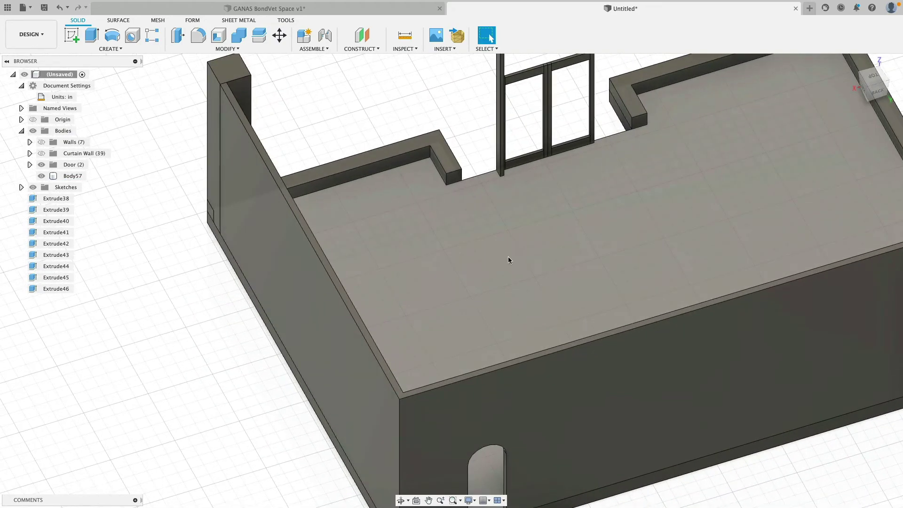
scroll(570, 266, down, 5)
scroll(571, 264, up, 8)
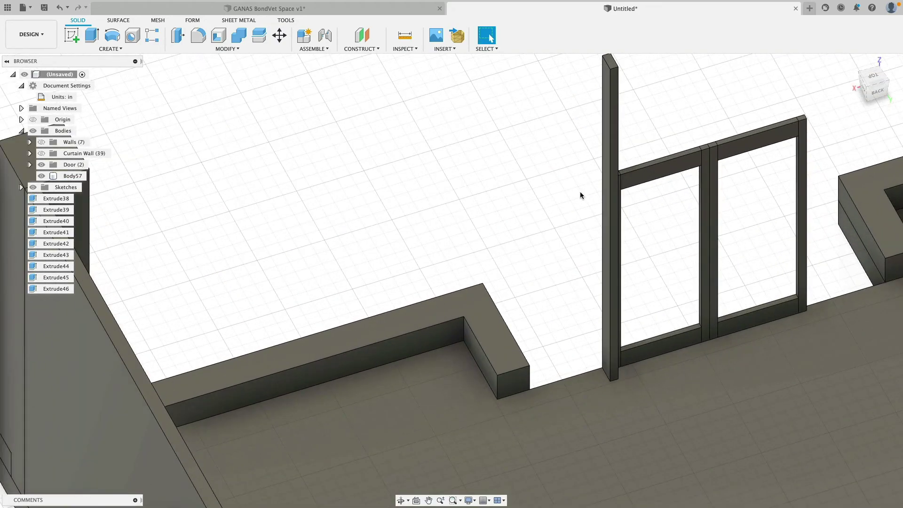
click(282, 38)
click(752, 108)
click(749, 140)
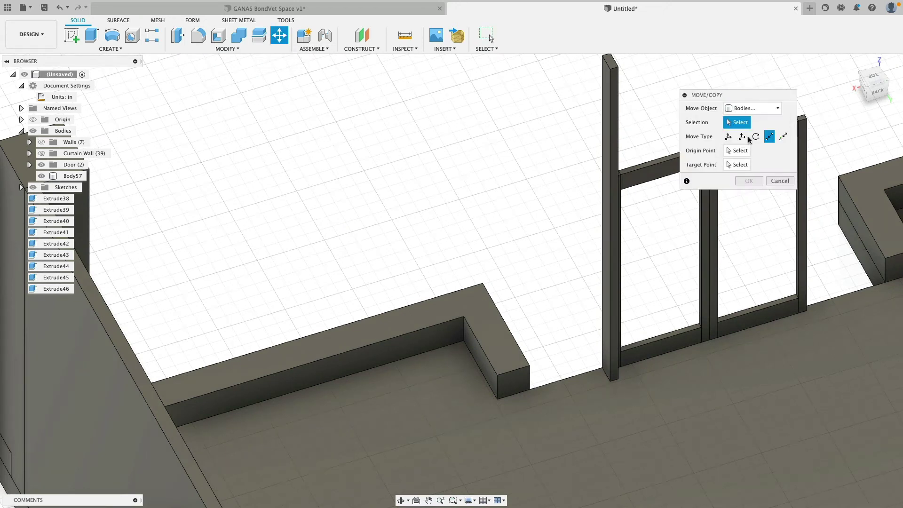
click(610, 197)
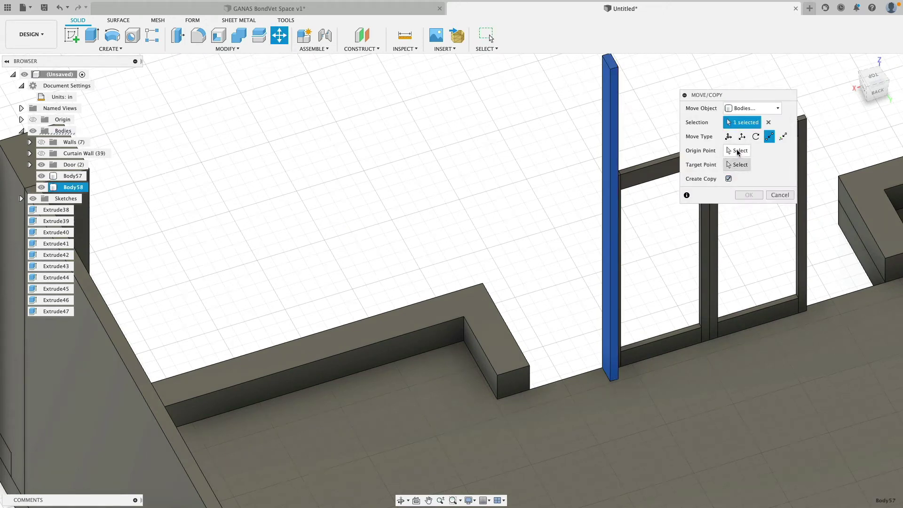
shift+middle_drag(657, 233, 464, 242)
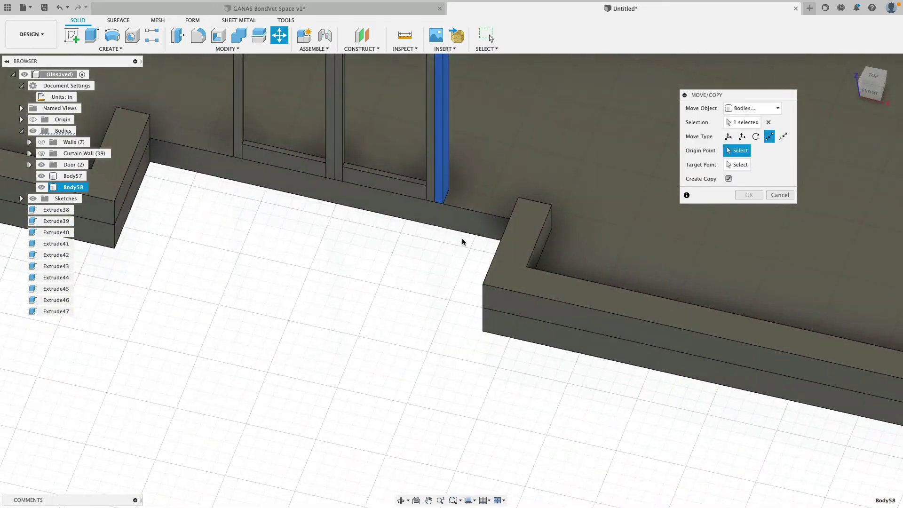
click(436, 204)
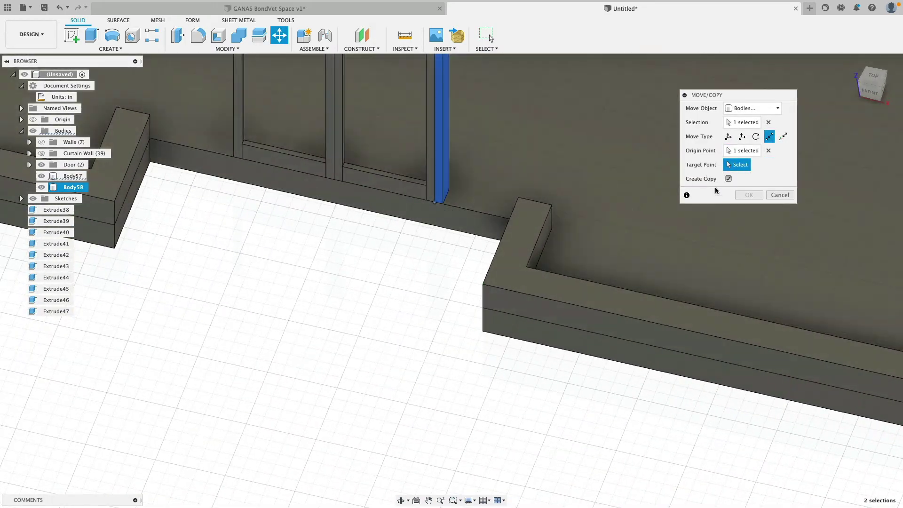
shift+middle_drag(662, 244, 753, 245)
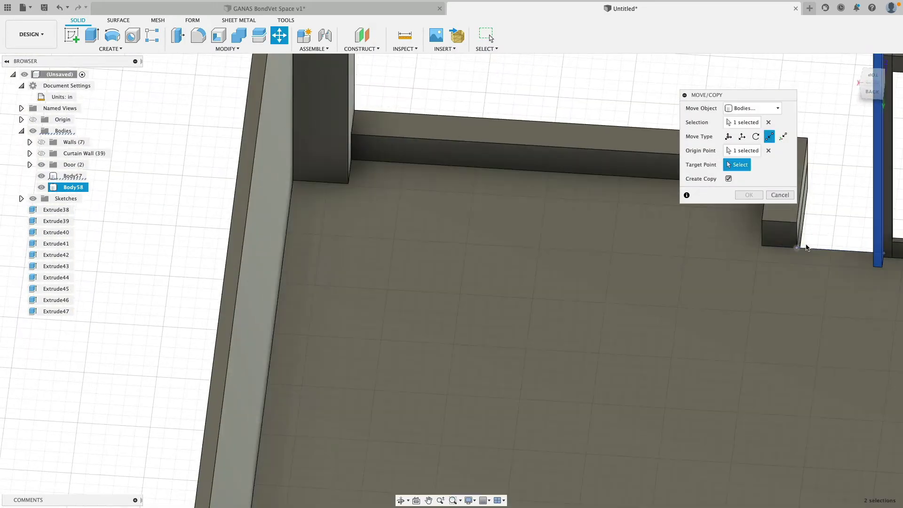
click(796, 248)
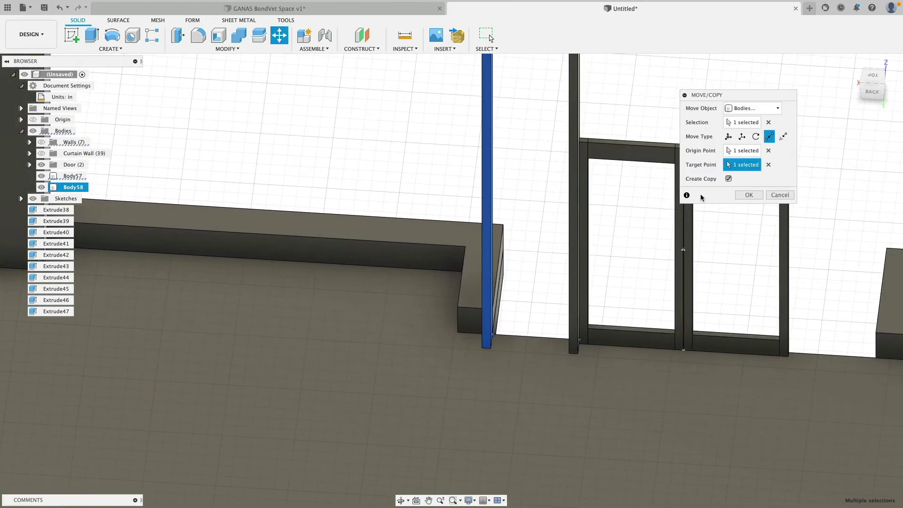
click(749, 195)
Step: Start a rotational move of the copied post beside the low wall
scroll(659, 197, down, 3)
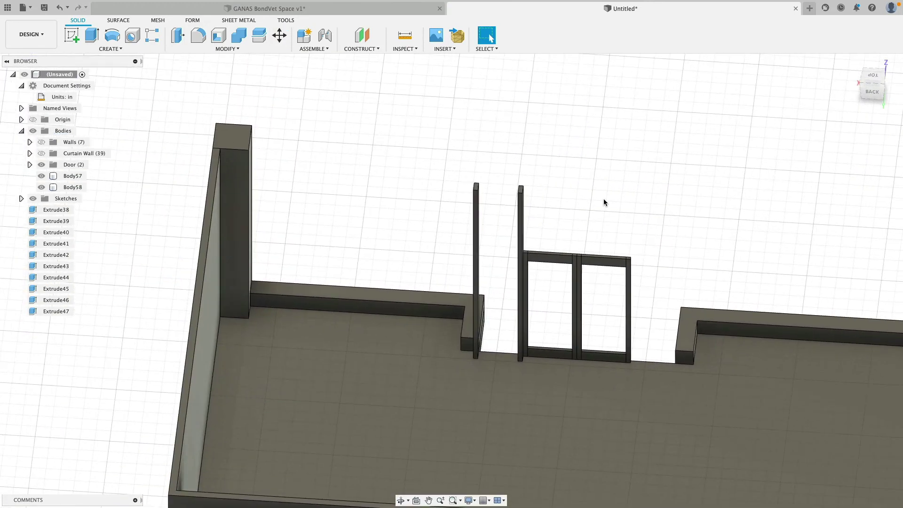
scroll(603, 199, up, 3)
middle_drag(583, 195, 570, 148)
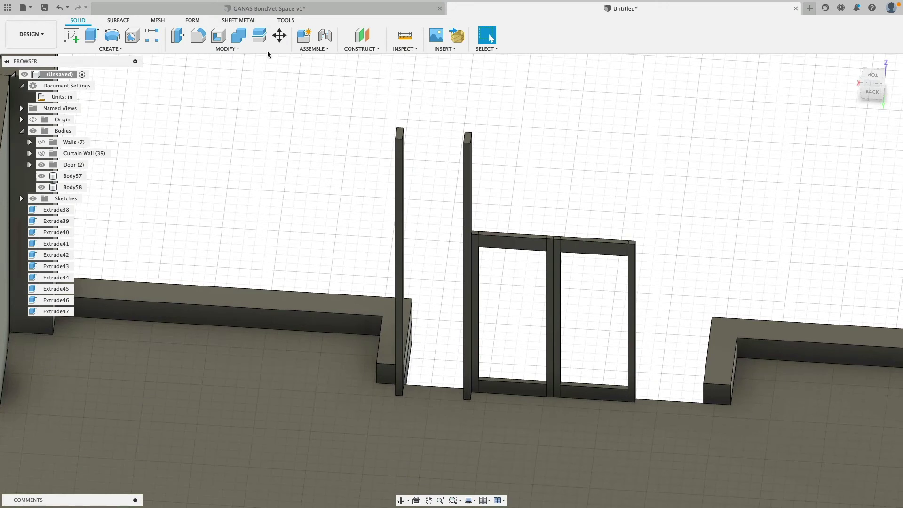
click(280, 35)
click(401, 150)
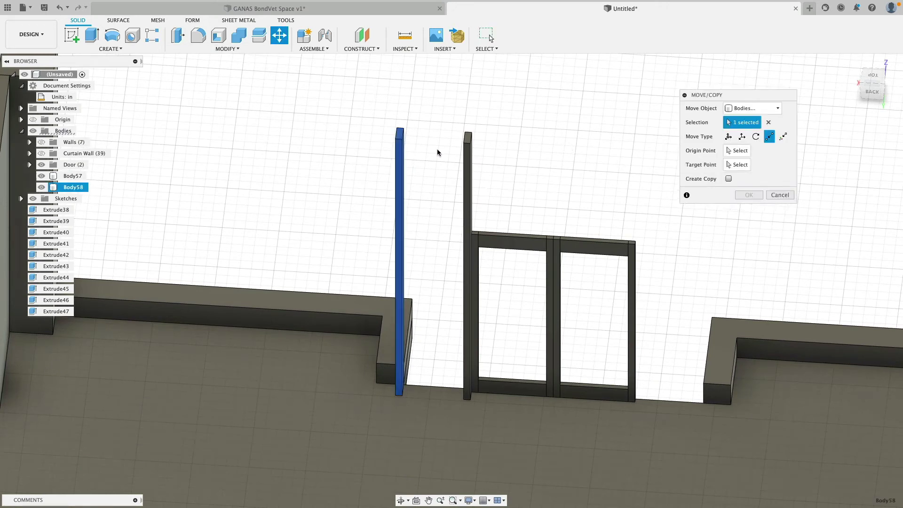
click(756, 136)
click(729, 164)
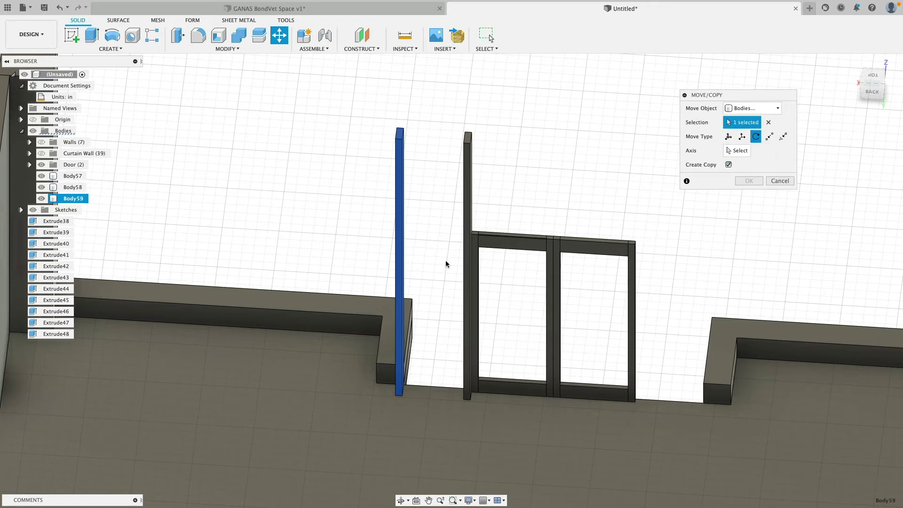
shift+middle_drag(455, 368, 439, 373)
scroll(411, 385, up, 6)
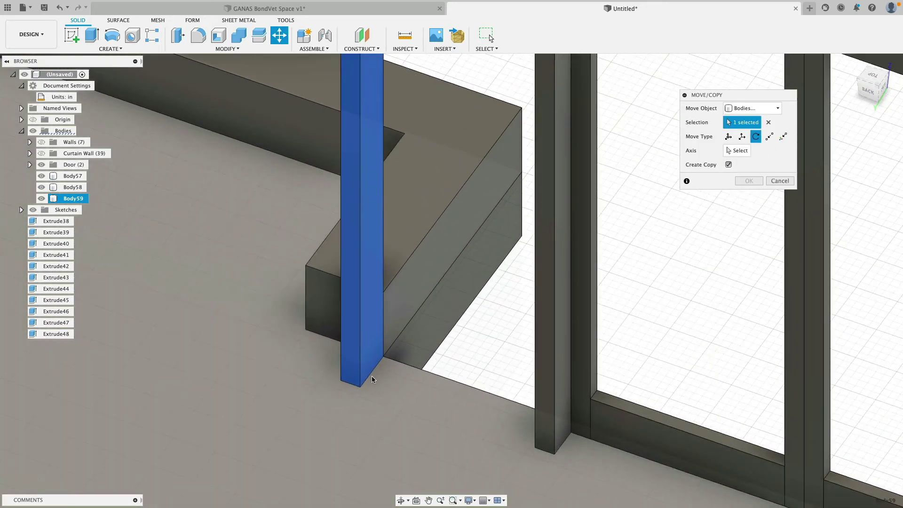
click(371, 379)
scroll(374, 376, down, 5)
scroll(376, 377, up, 1)
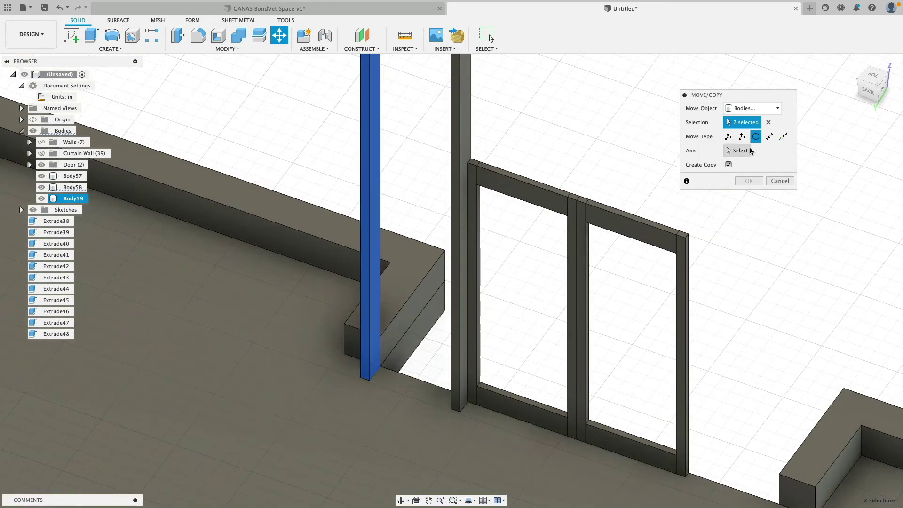
click(747, 153)
scroll(424, 386, up, 3)
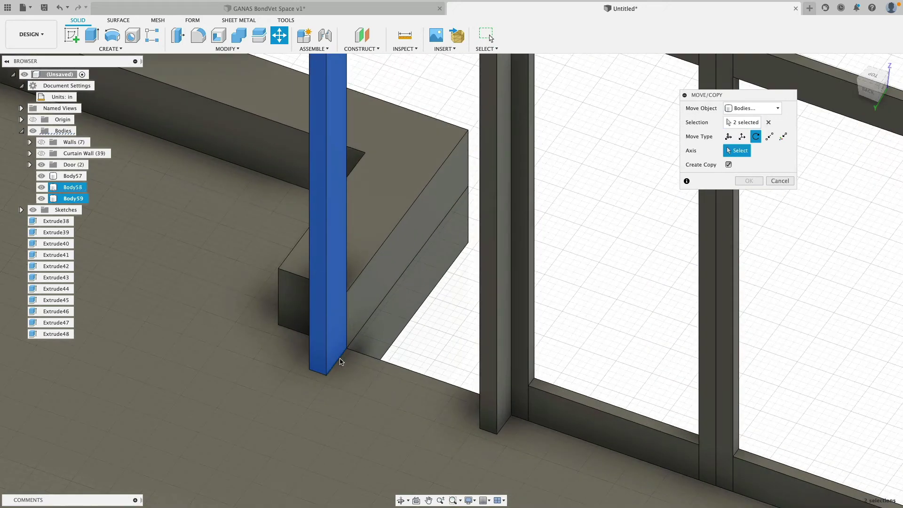
scroll(356, 381, down, 4)
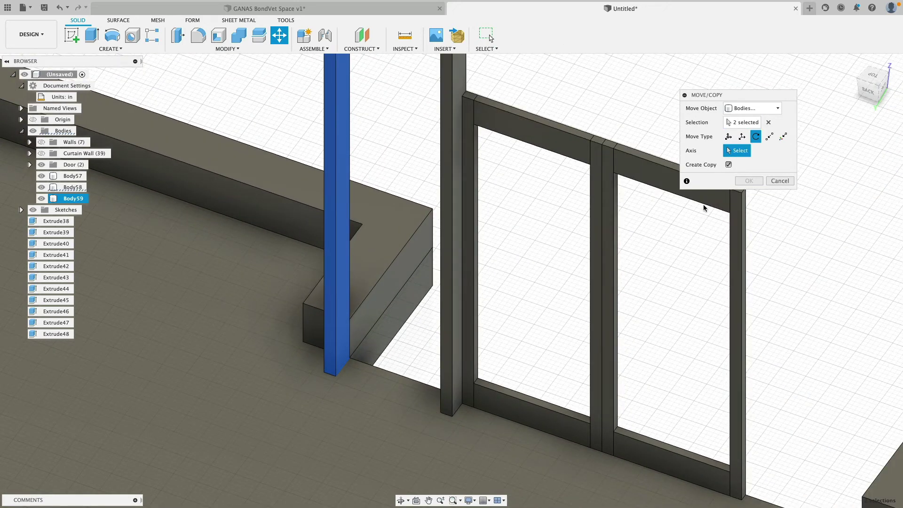
click(769, 122)
Step: Create a copy of the post beside the low wall, rotated -90 deg about its bottom edge along the door opening
click(347, 117)
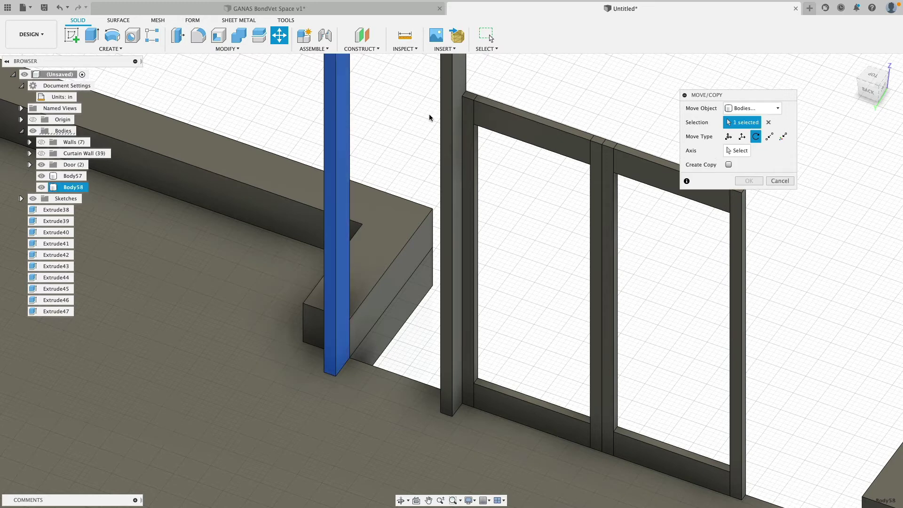
click(744, 154)
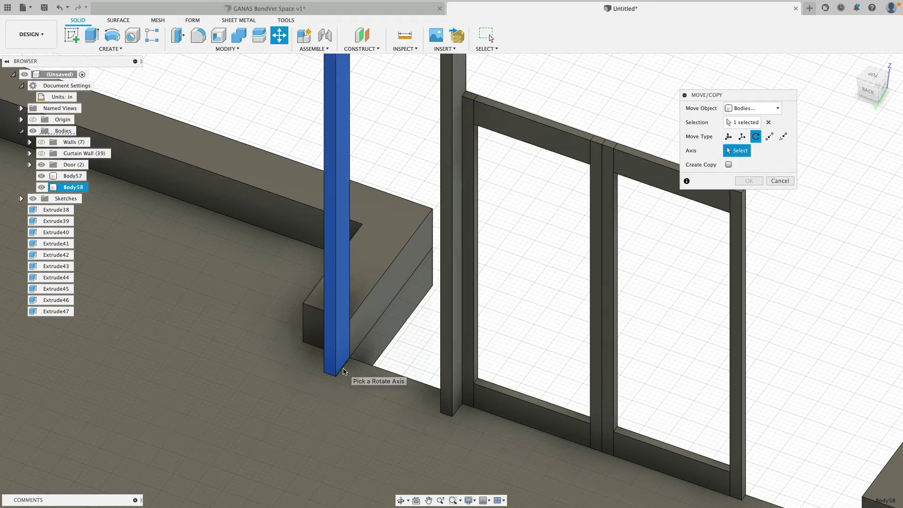
click(345, 372)
drag(347, 346, 384, 385)
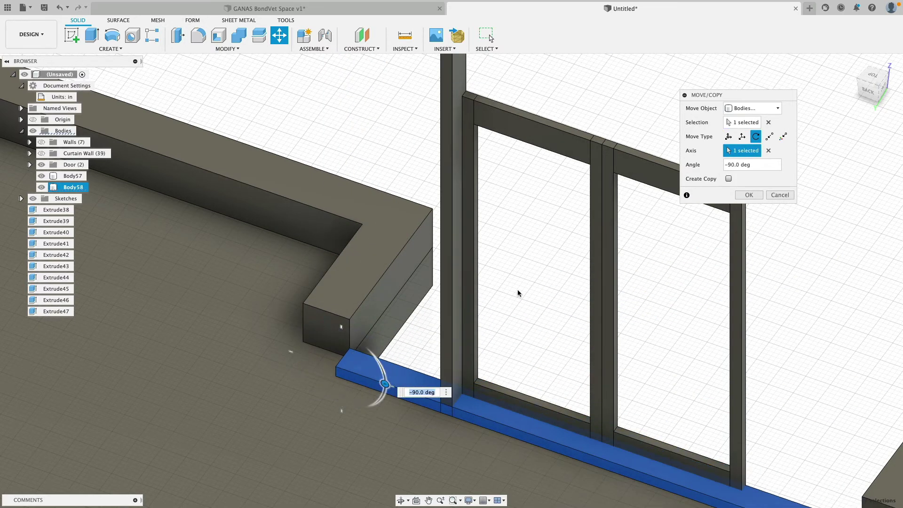
click(729, 179)
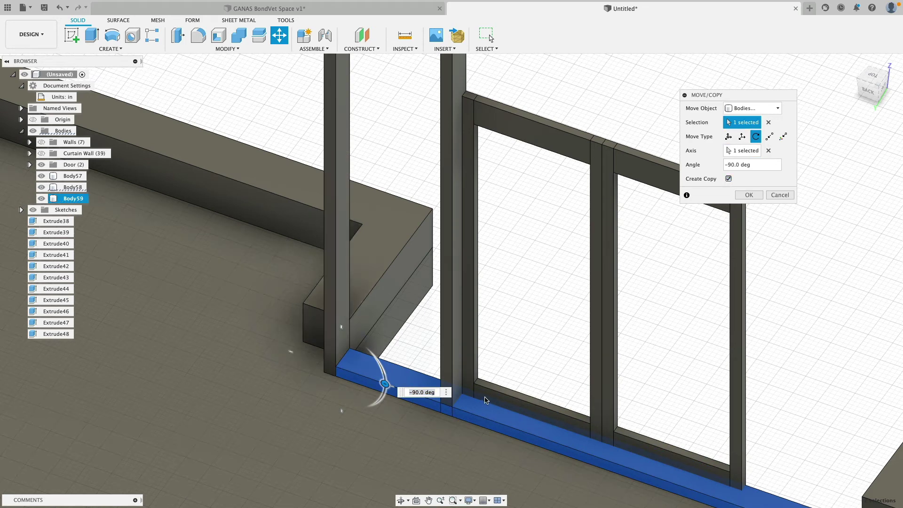
click(750, 195)
Step: Shorten the floor-level beam by moving its far end face point to point from its upper corner to the corner of the post beside the door
scroll(792, 282, down, 5)
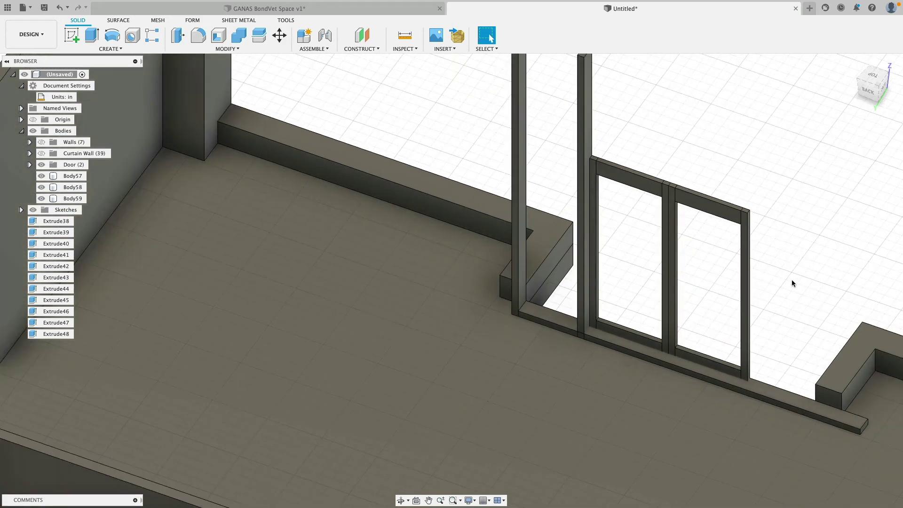
scroll(717, 167, up, 3)
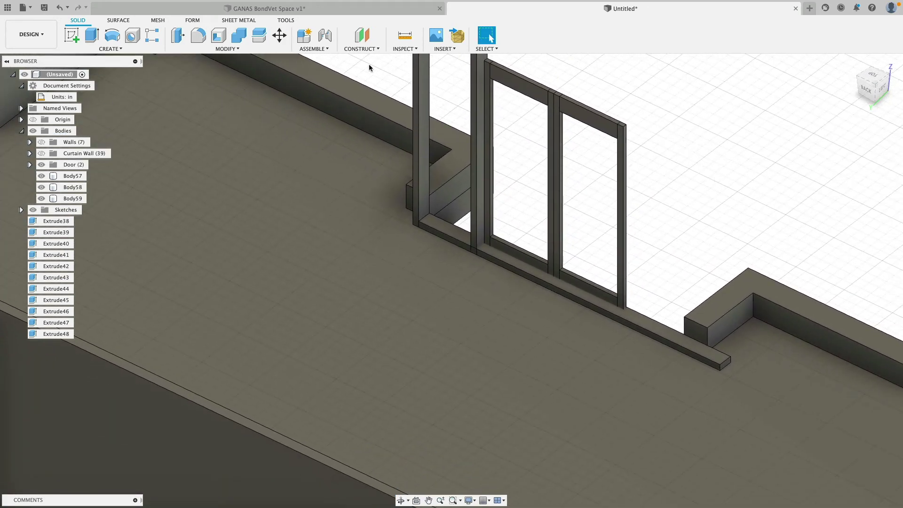
click(279, 35)
click(751, 110)
click(741, 141)
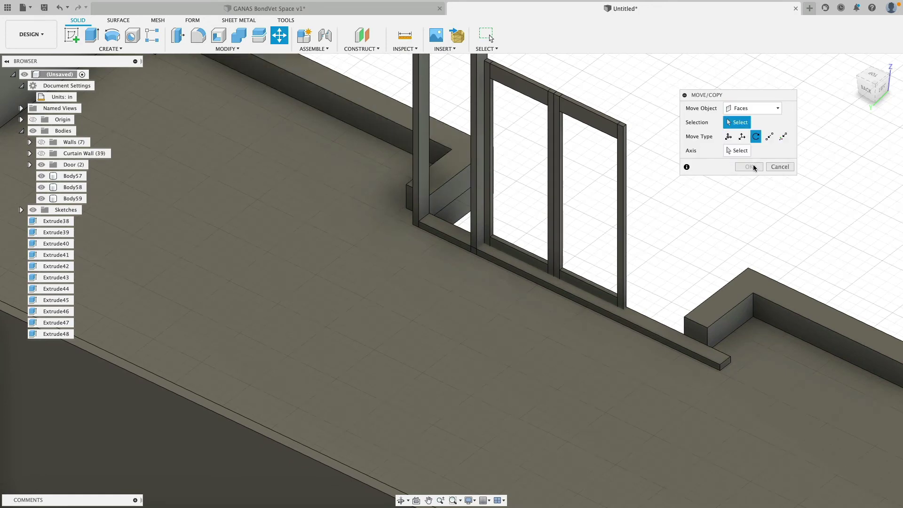
scroll(752, 329, up, 3)
click(690, 376)
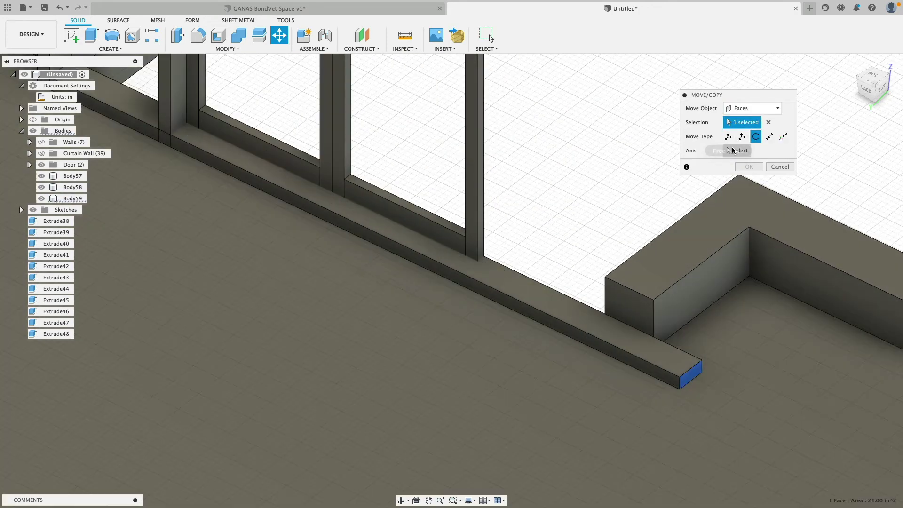
click(770, 137)
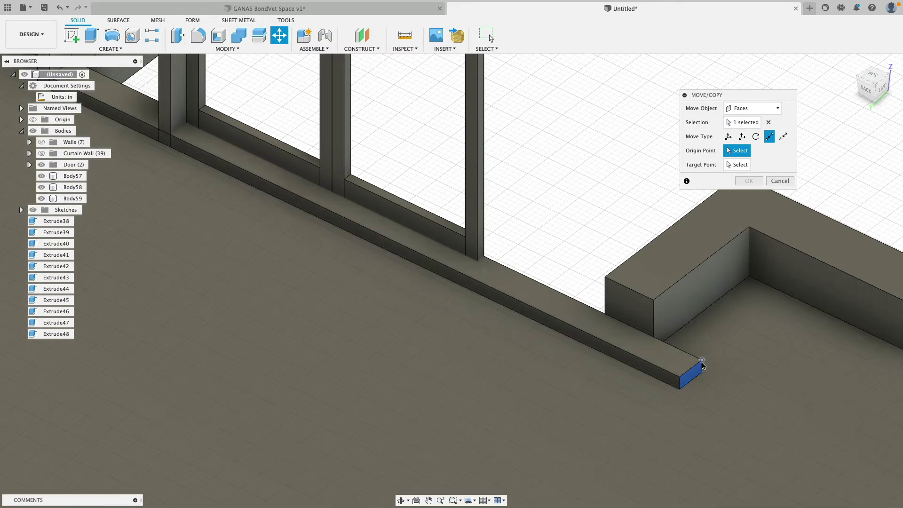
click(702, 362)
scroll(704, 358, down, 3)
scroll(576, 150, down, 3)
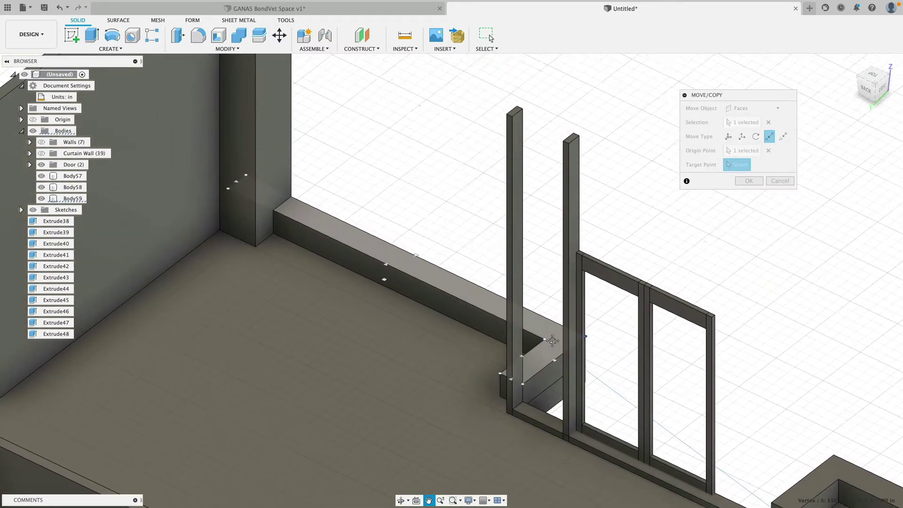
click(574, 146)
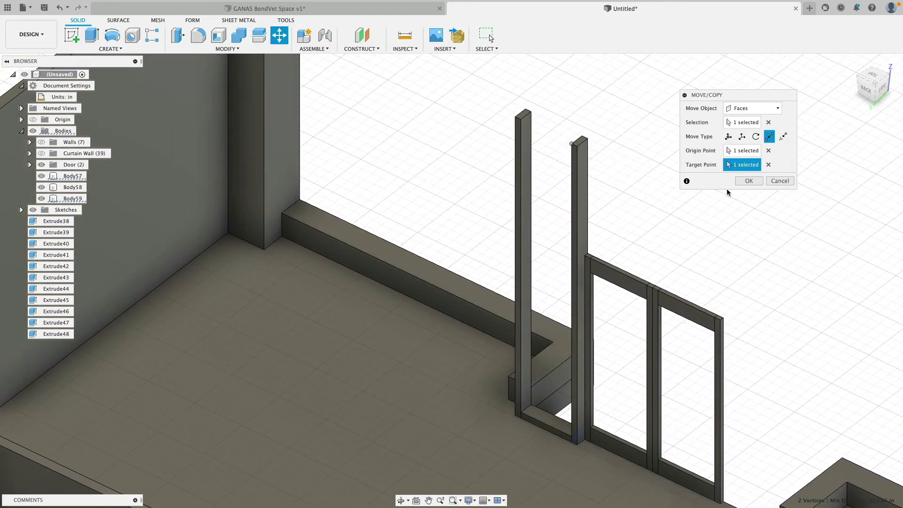
click(754, 180)
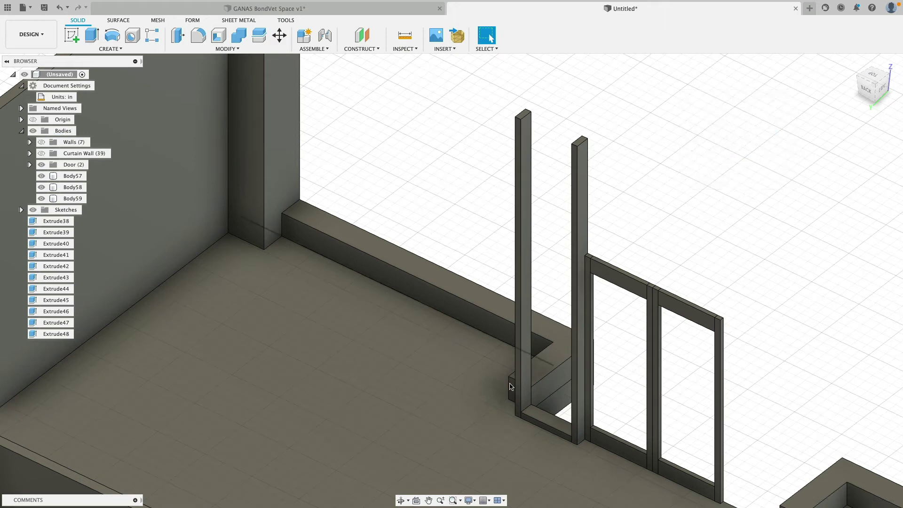
Step: Offset the interior-side long face of the short floor-level beam inward so the beam sits back from the posts' faces
scroll(520, 402, down, 5)
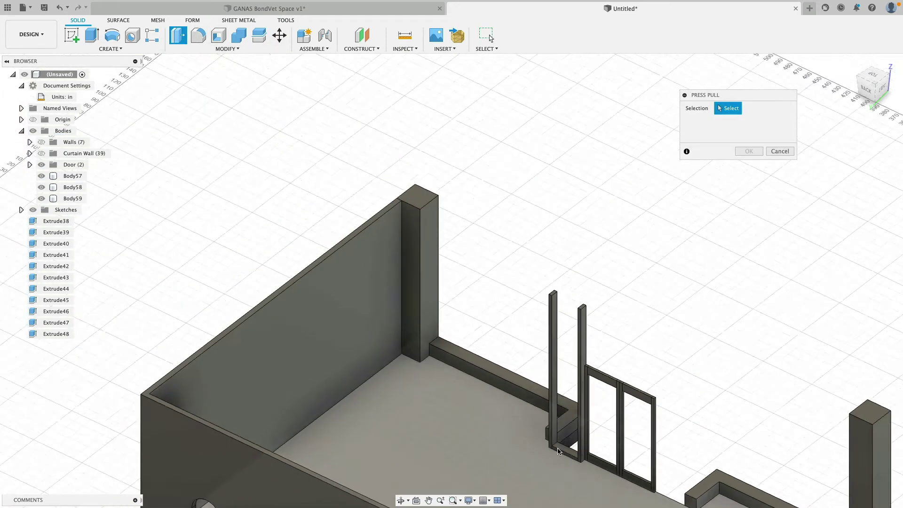
scroll(555, 358, up, 12)
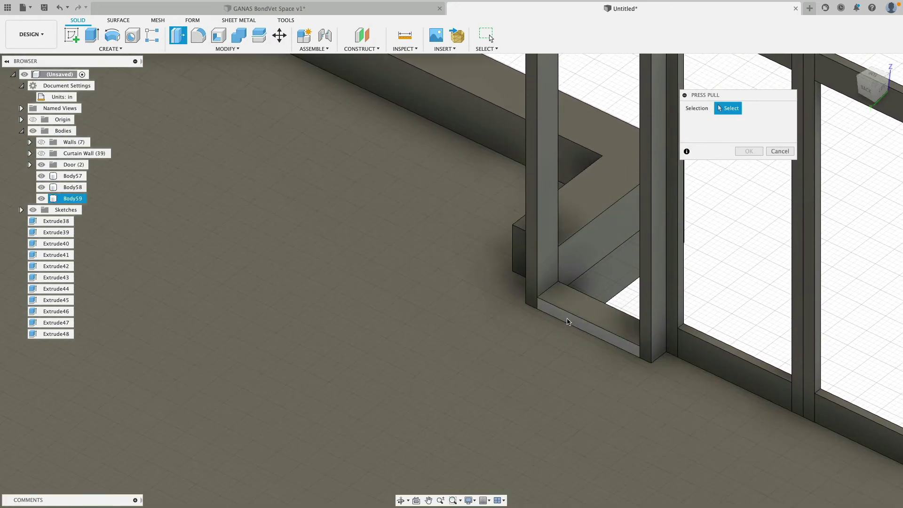
click(567, 326)
drag(568, 325, 569, 321)
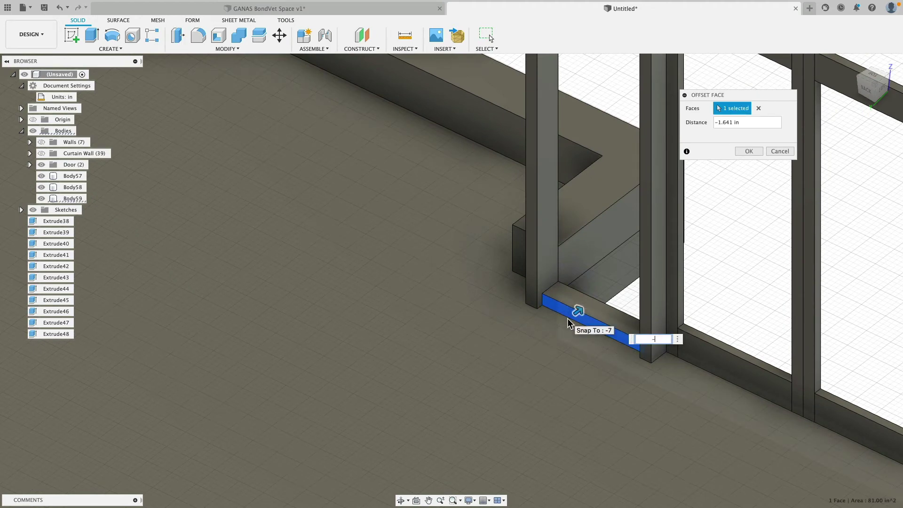
key(Return)
scroll(257, 178, down, 5)
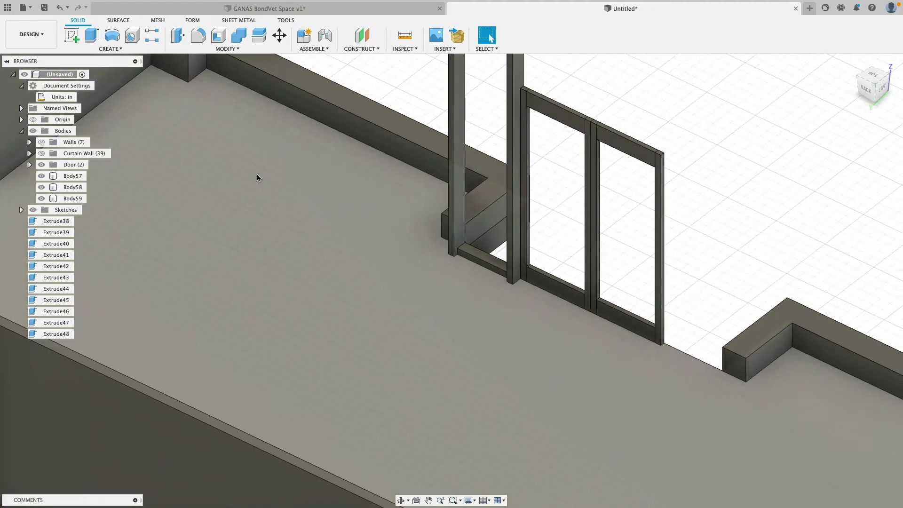
Step: Copy the short floor-level beam point to point from its upper corner at the low-wall post to that post's top corner
scroll(257, 178, down, 5)
click(280, 35)
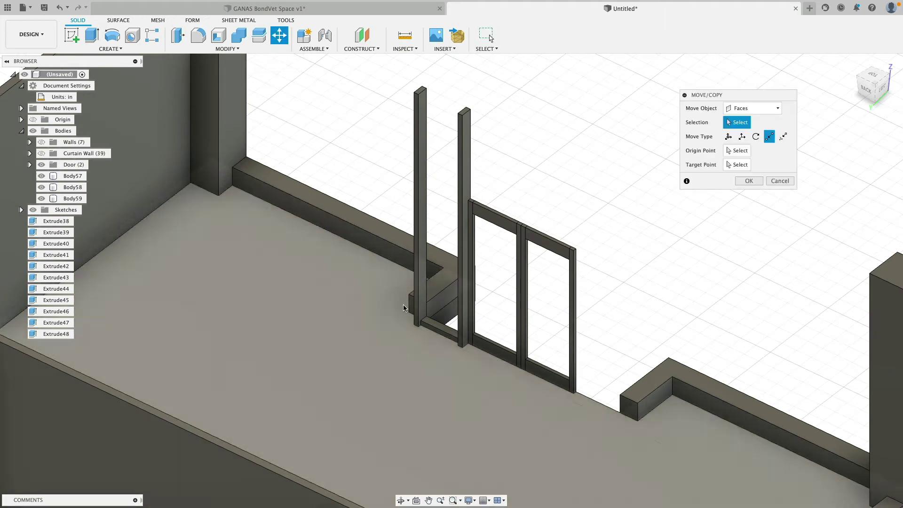
click(752, 108)
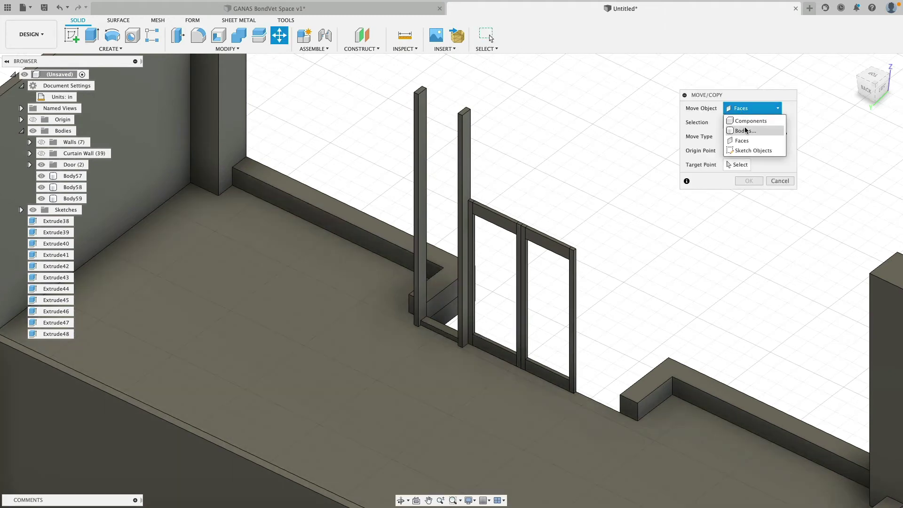
click(746, 130)
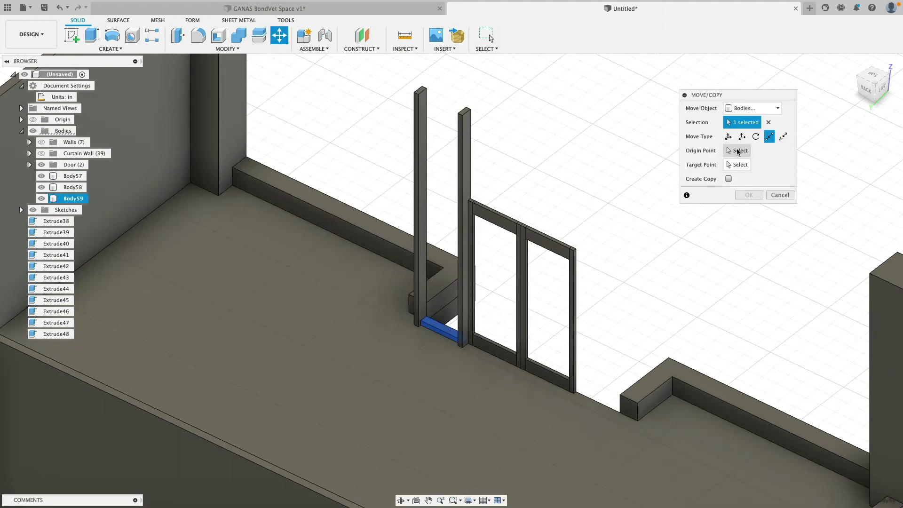
click(729, 178)
scroll(517, 287, up, 4)
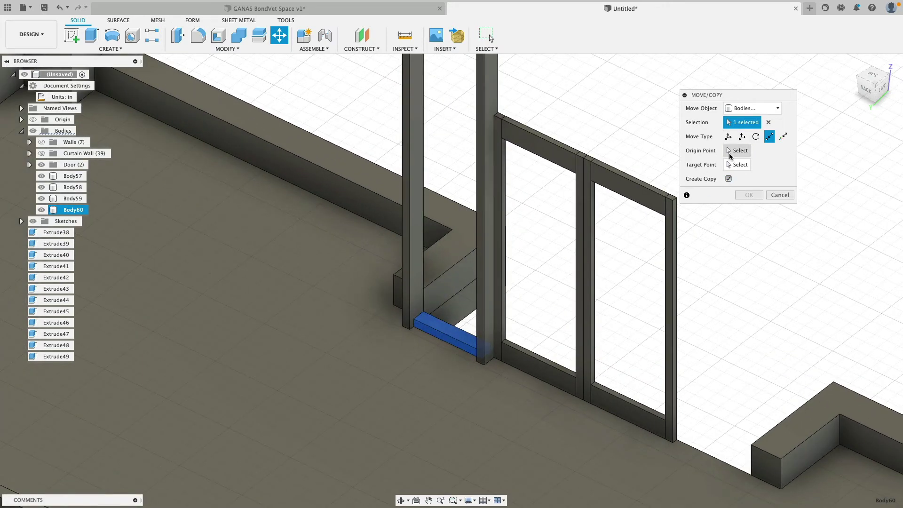
click(738, 151)
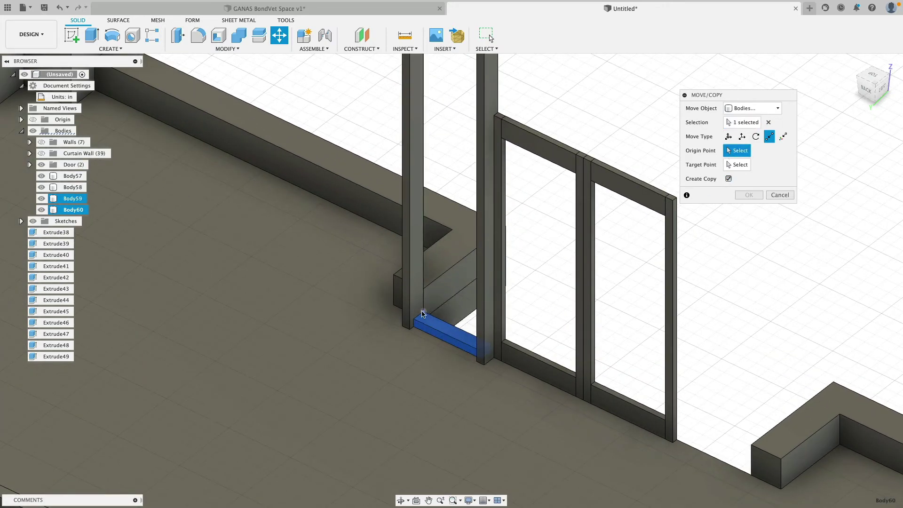
click(423, 311)
scroll(488, 240, down, 3)
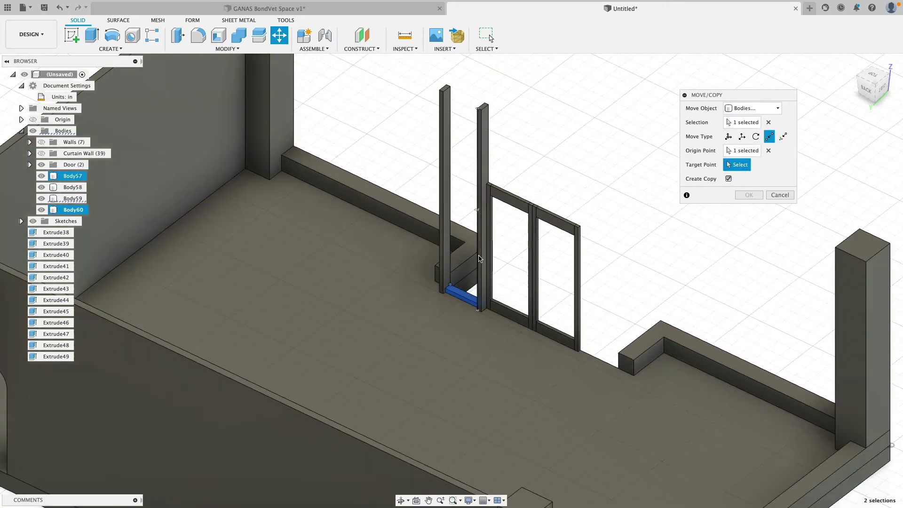
click(451, 86)
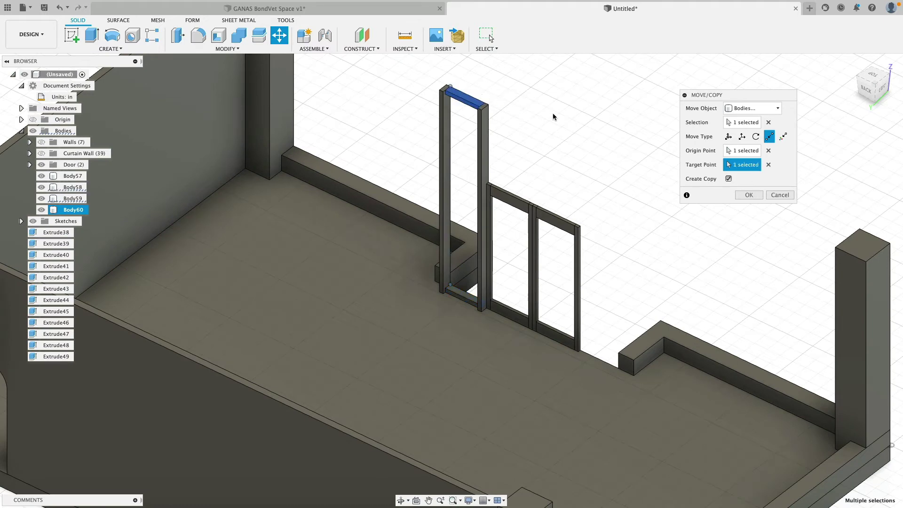
click(748, 195)
Step: Create a copy of the top beam between the two tall posts, moved 40 in straight down
shift+middle_drag(553, 133, 504, 137)
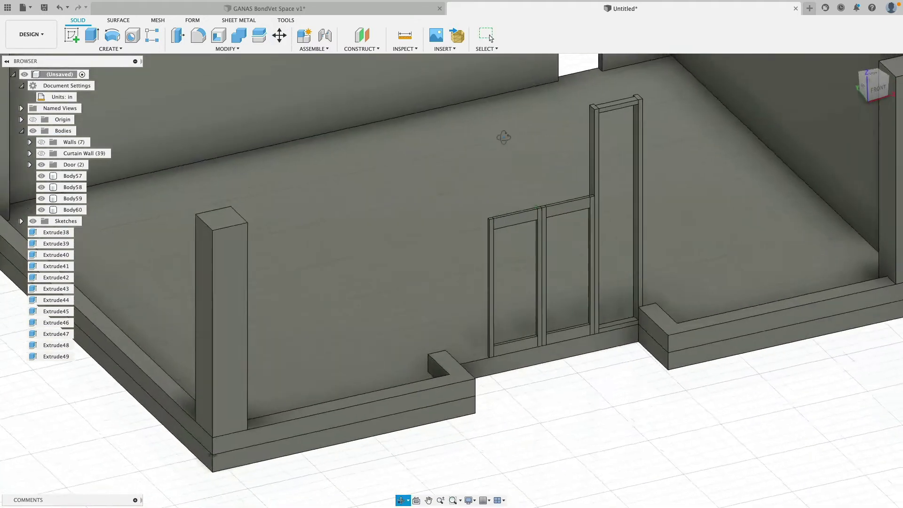
click(279, 35)
scroll(588, 134, up, 4)
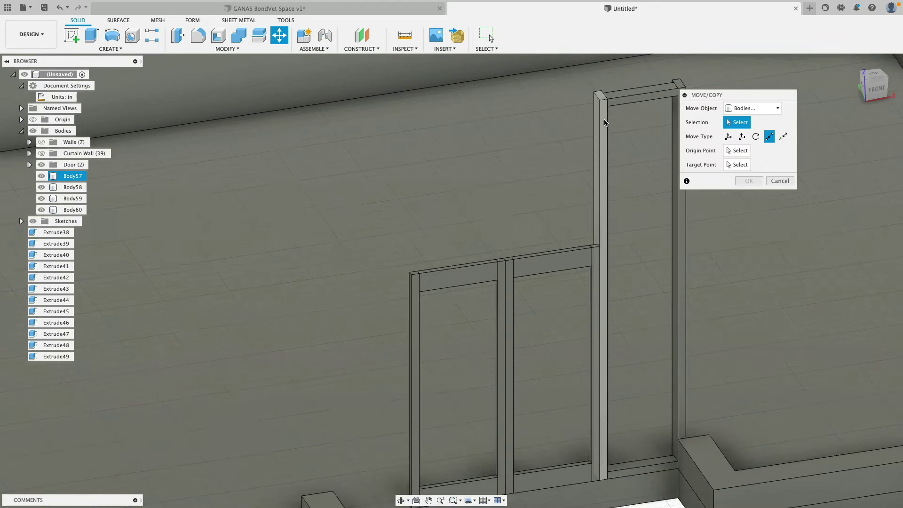
click(633, 99)
click(728, 136)
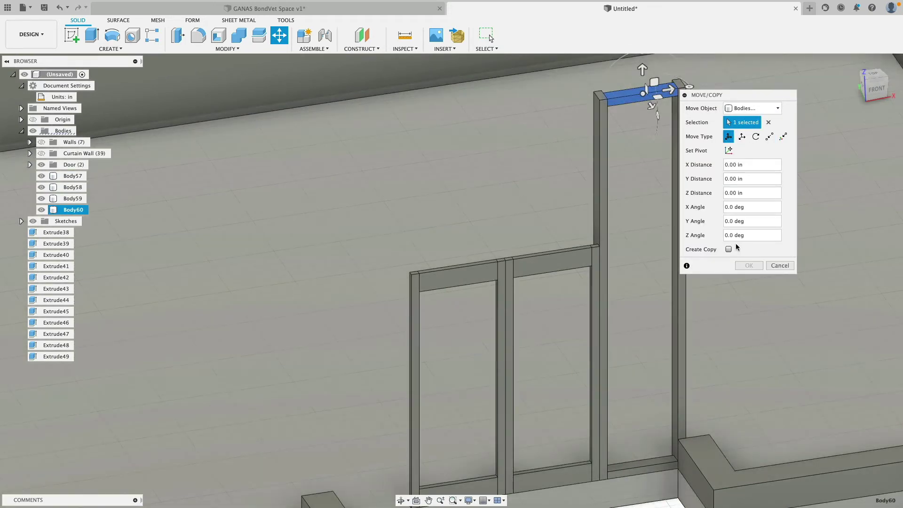
click(728, 249)
drag(643, 71, 741, 165)
text(40)
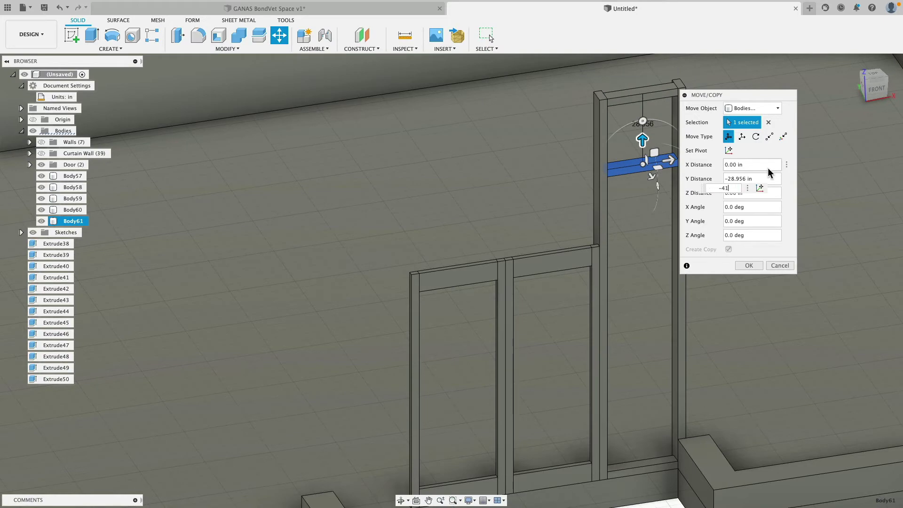
key(Return)
key(Return)
scroll(596, 258, down, 3)
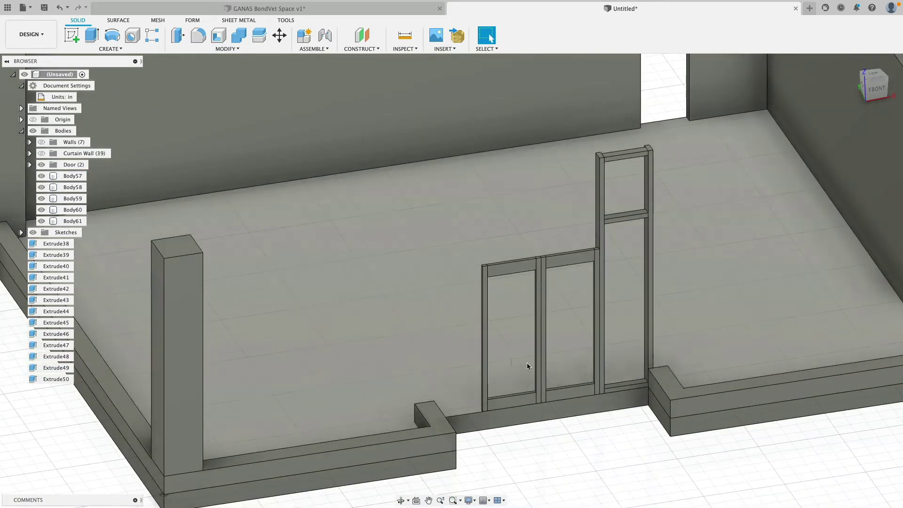
shift+middle_drag(528, 369, 237, 74)
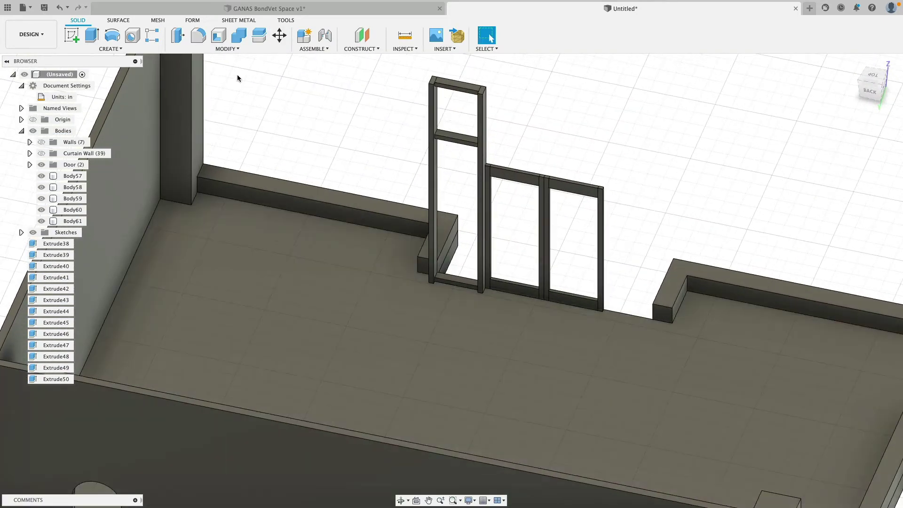
click(279, 40)
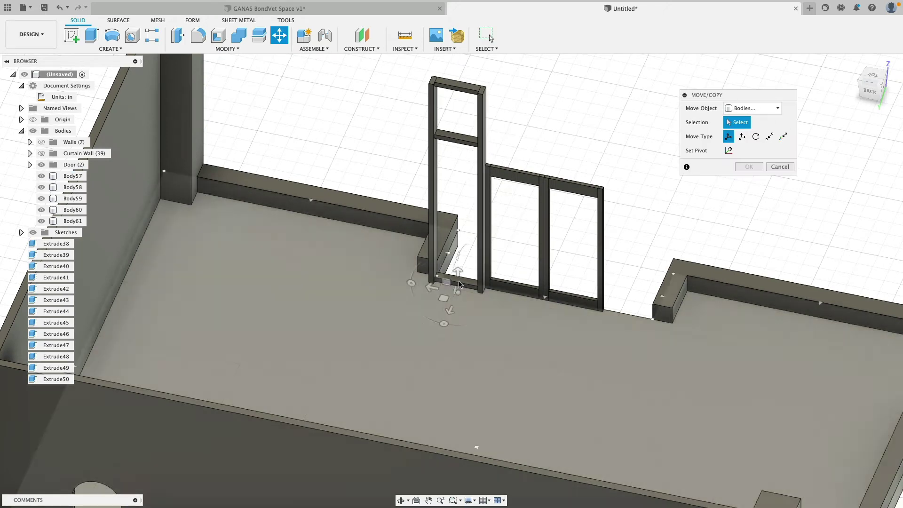
click(452, 281)
click(481, 202)
click(462, 142)
click(433, 118)
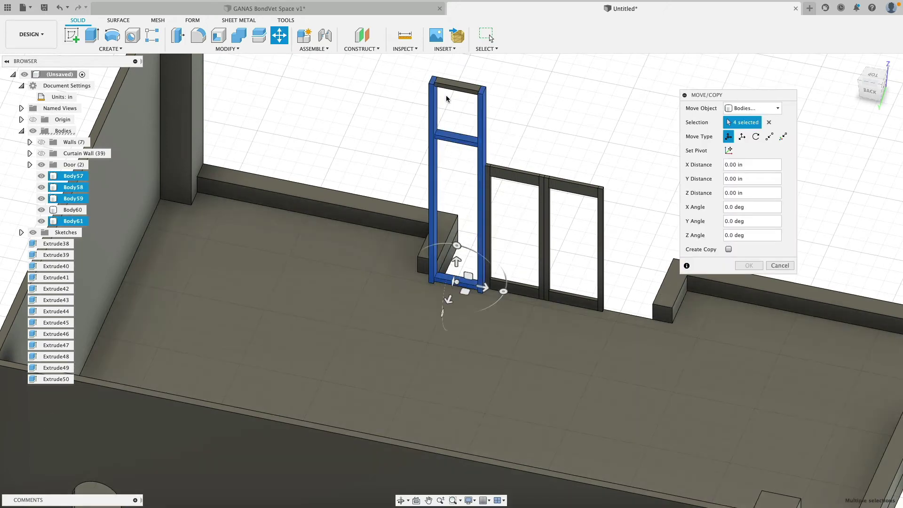
click(770, 136)
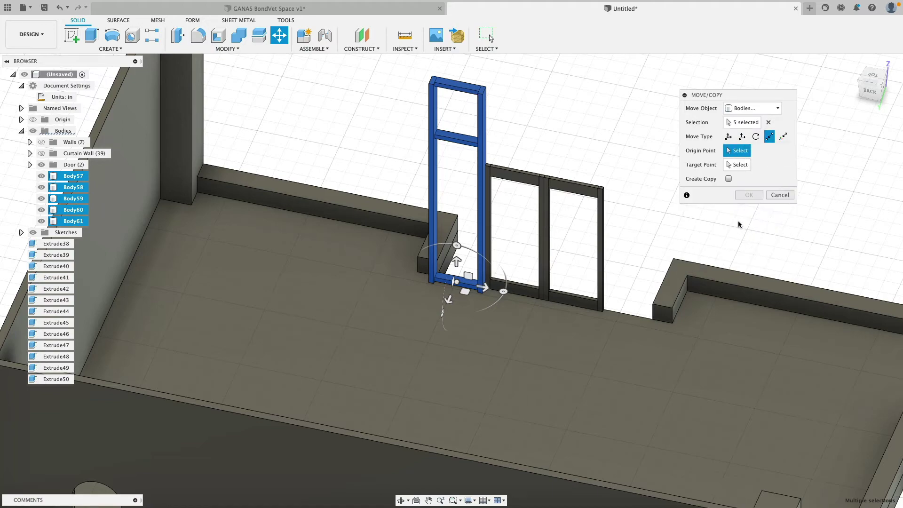
click(729, 179)
shift+middle_drag(611, 282, 690, 335)
scroll(610, 319, up, 3)
click(728, 136)
scroll(626, 280, down, 3)
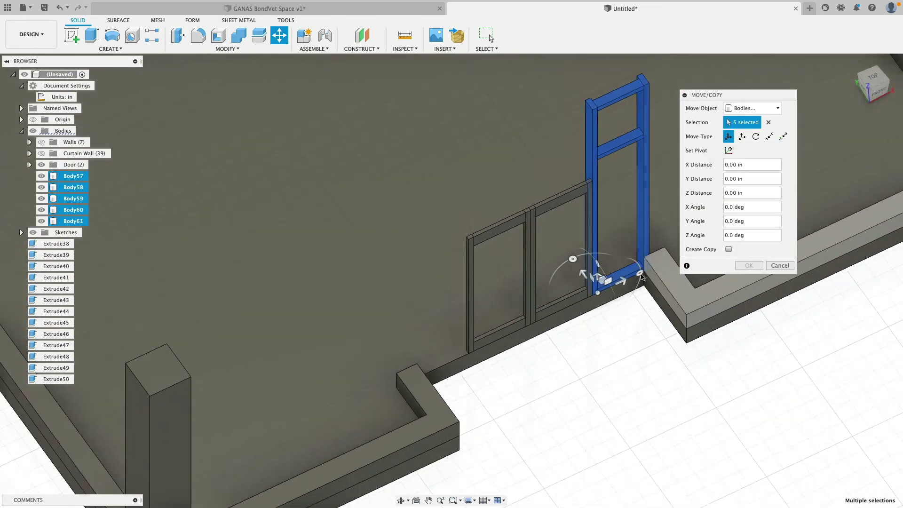
drag(586, 273, 485, 139)
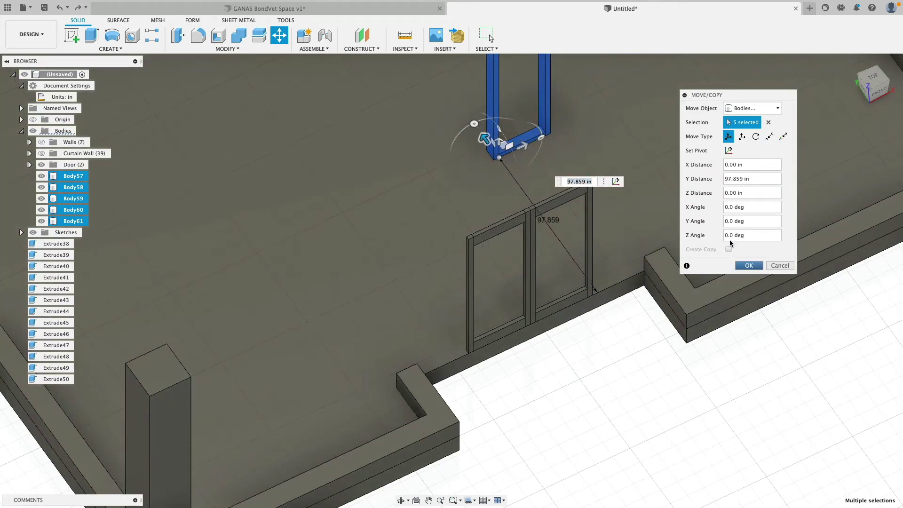
click(742, 137)
click(728, 136)
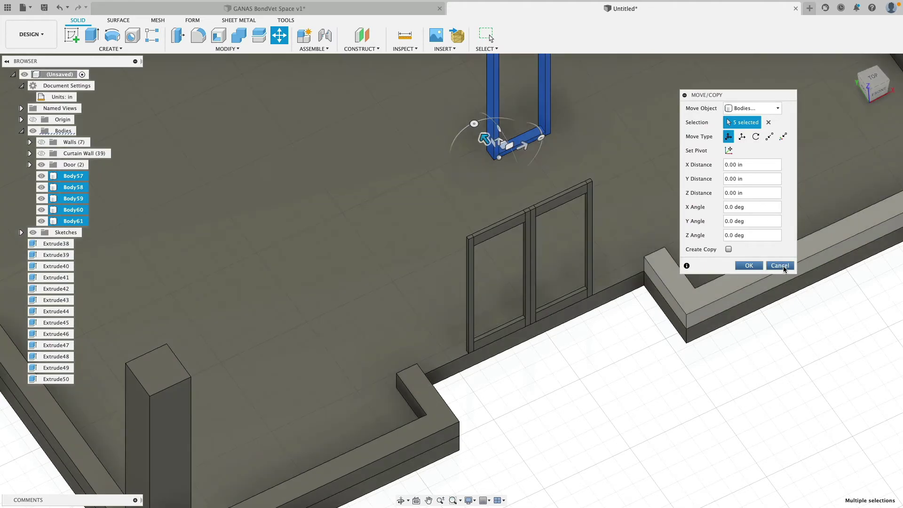
click(780, 266)
Step: Create a copy of the five-piece side frame and slide it about 96 in along the wall line past the double door
right_click(618, 347)
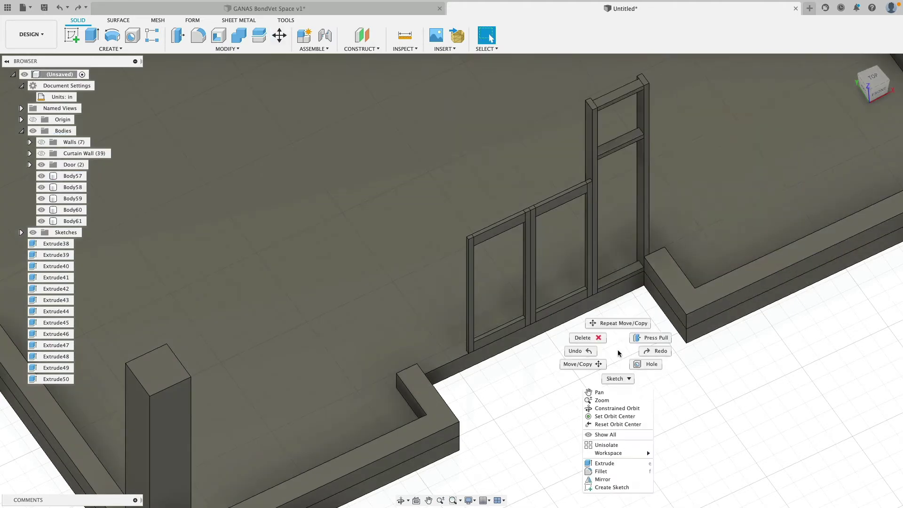
click(617, 323)
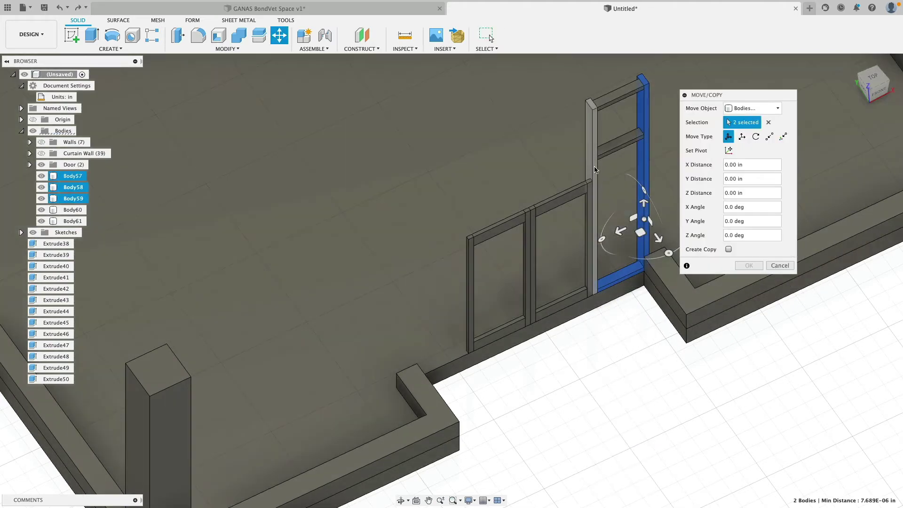
click(595, 169)
click(613, 108)
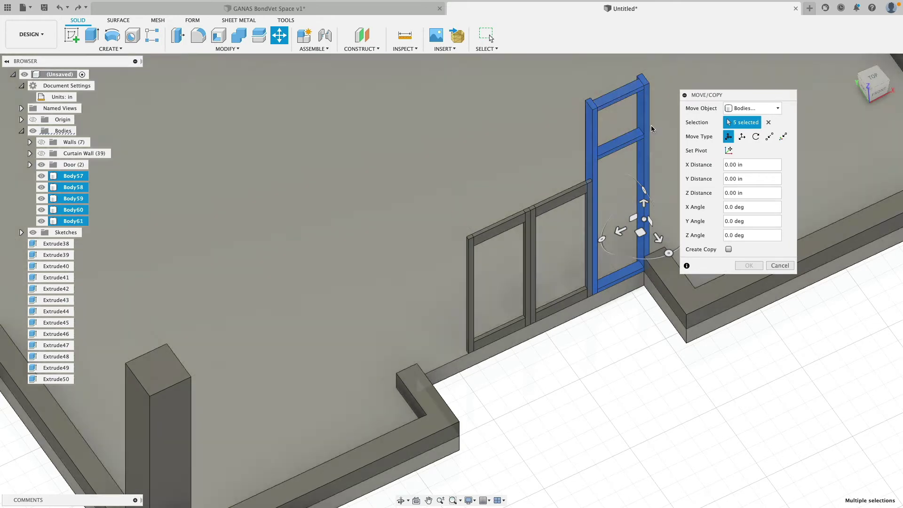
click(729, 250)
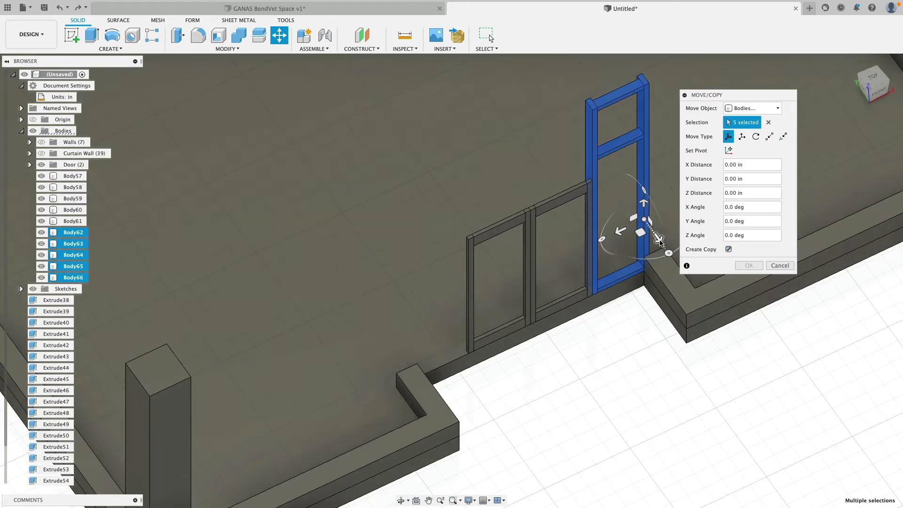
drag(658, 238, 385, 206)
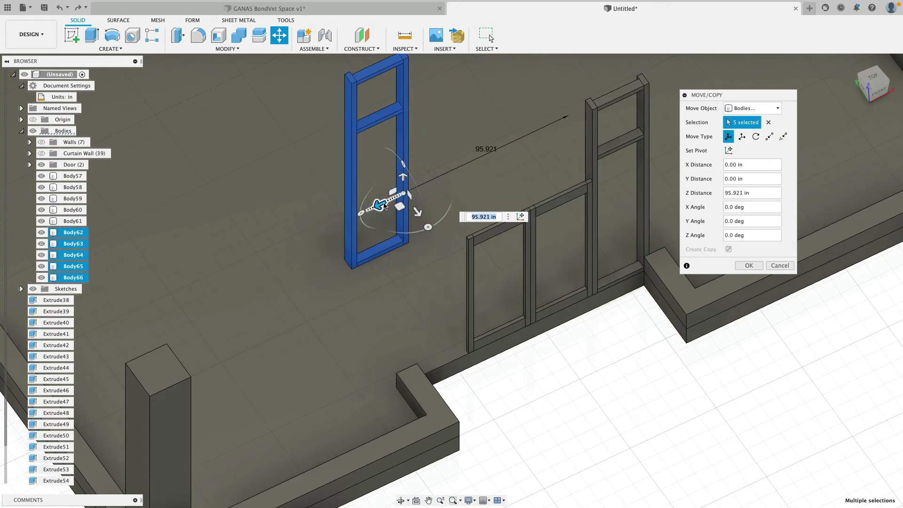
Step: Move the copied side frame point to point from its lower door-side corner to the double door's lower outer corner
click(770, 138)
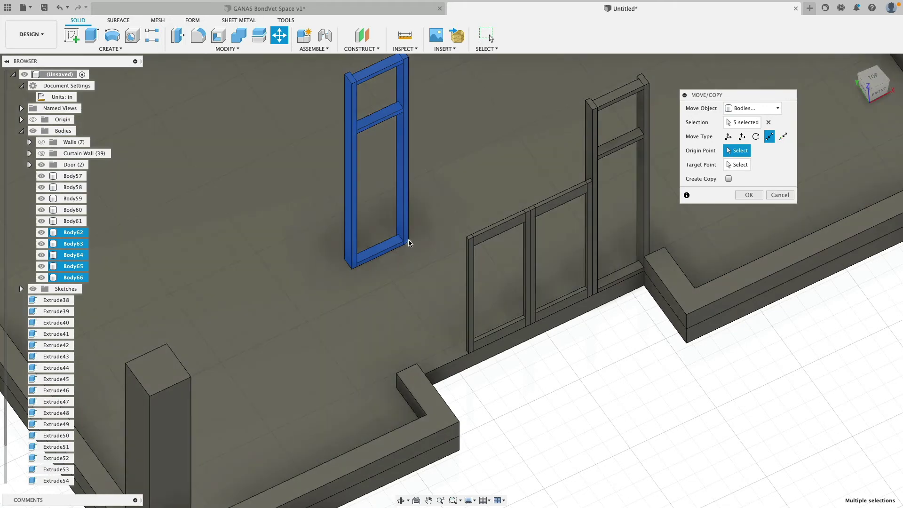
click(409, 243)
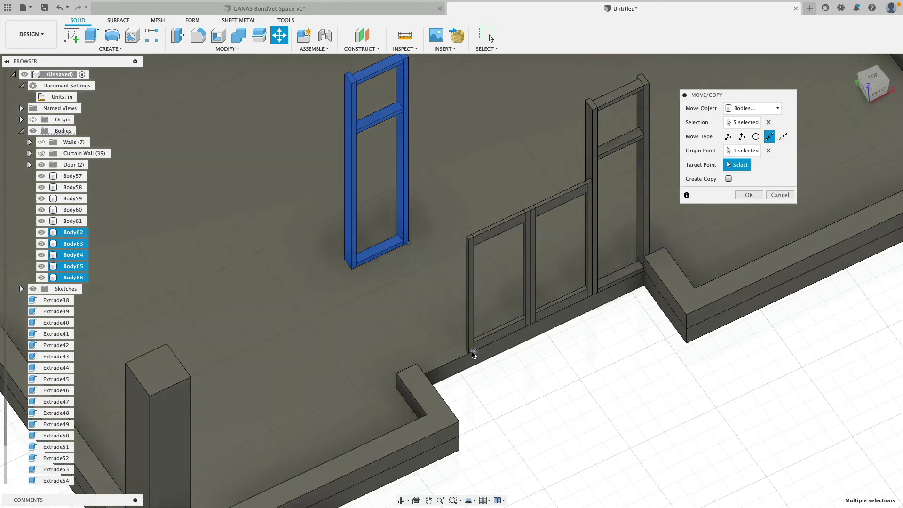
click(469, 354)
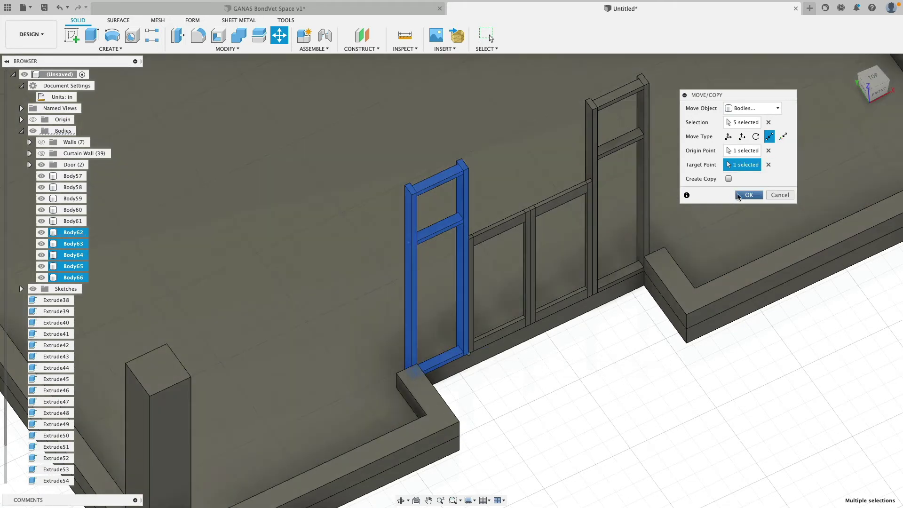
key(Return)
Step: Copy the new side frame's top and middle beams point to point from the top beam's end corner to the tall post across the door
shift+middle_drag(572, 369, 484, 204)
click(429, 131)
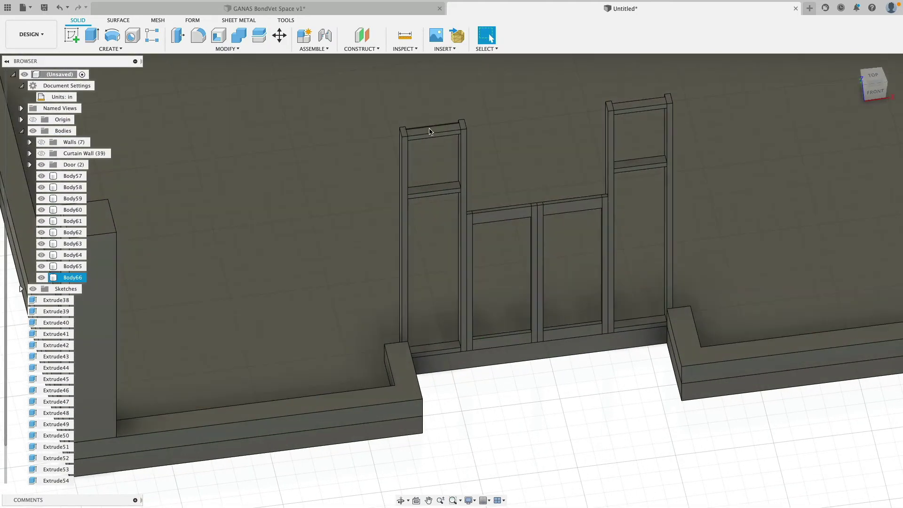
click(417, 117)
click(281, 36)
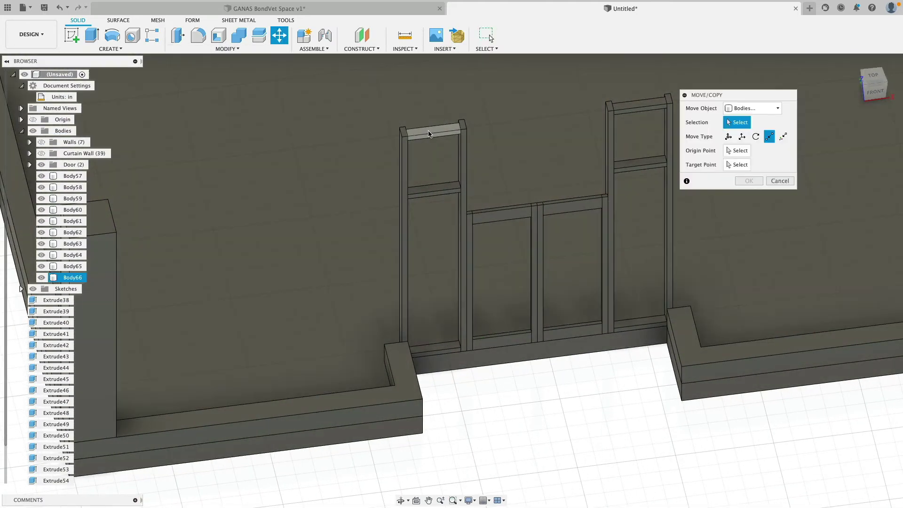
click(433, 131)
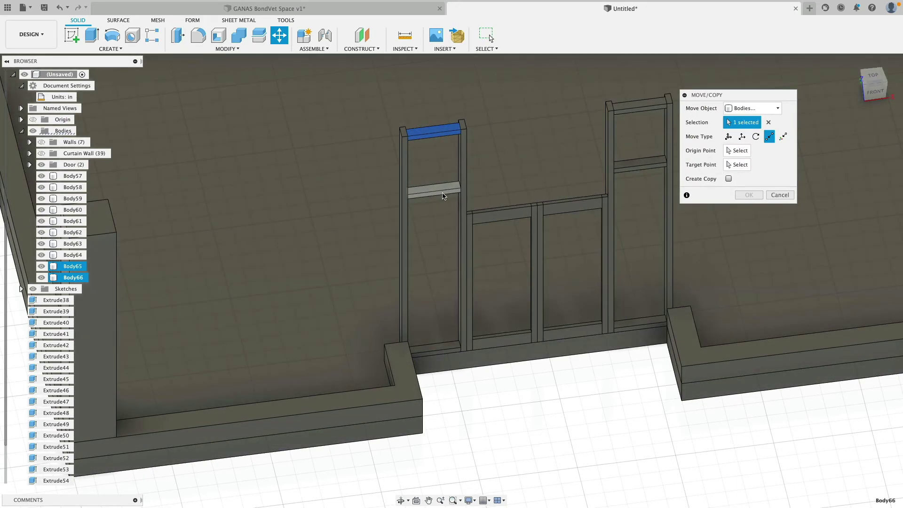
click(433, 189)
middle_drag(640, 191, 573, 257)
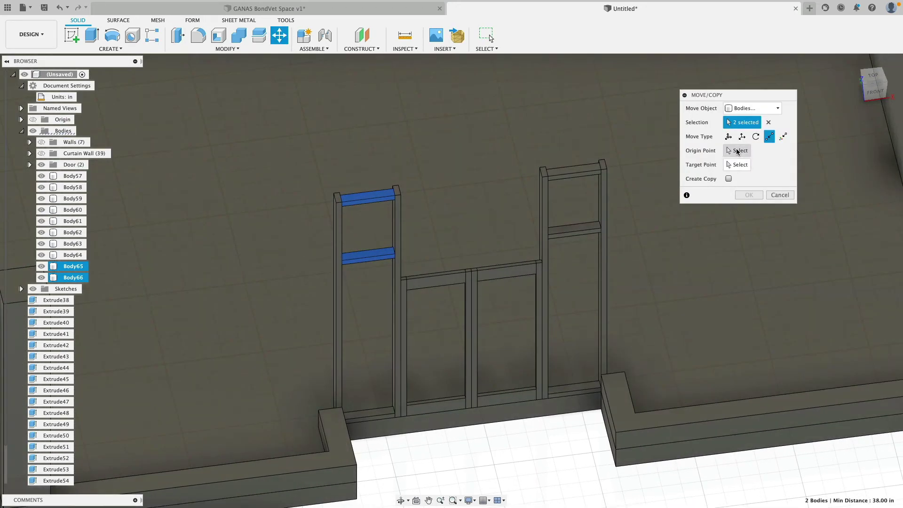
click(729, 179)
click(737, 151)
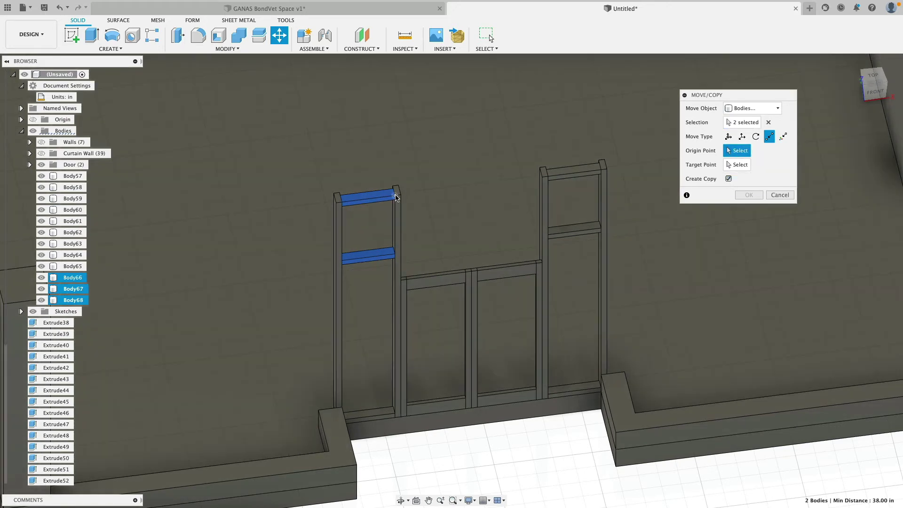
click(395, 194)
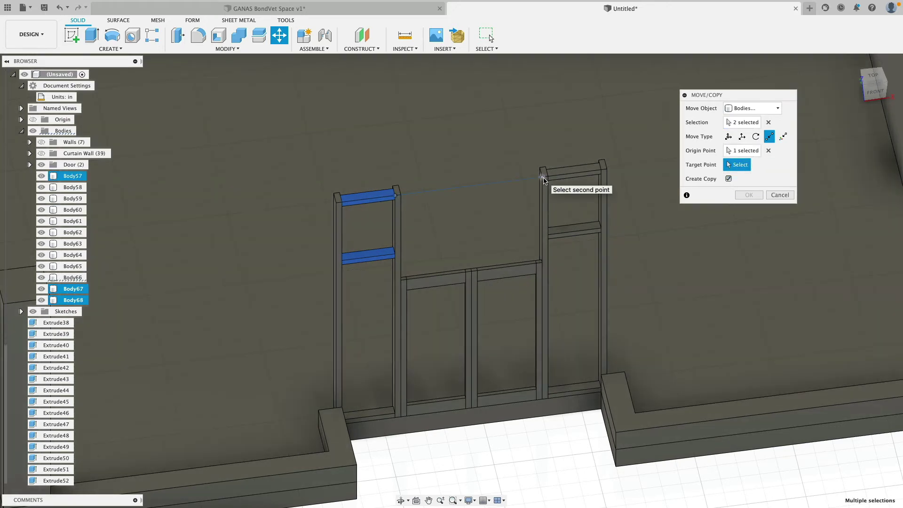
click(542, 177)
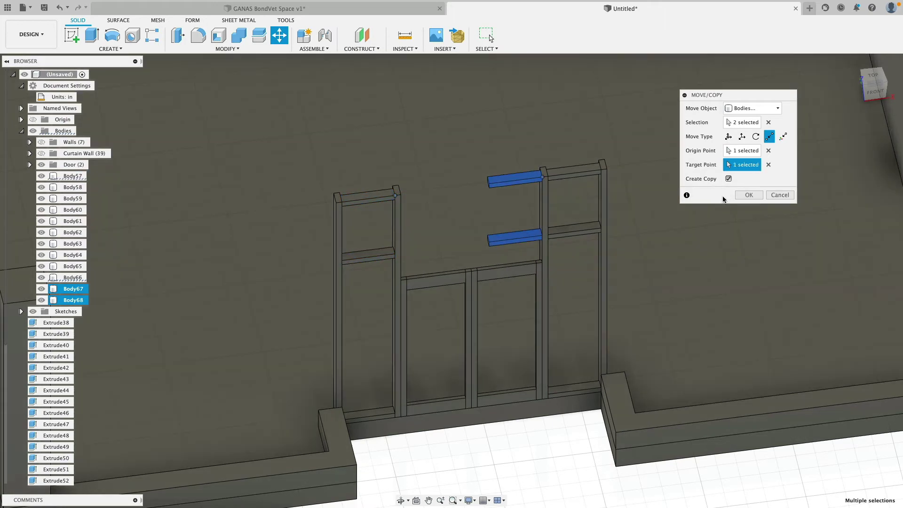
click(748, 194)
Step: Extend both copied beams over the door by moving their free end faces point to point to the opposite tall post's top corner
right_click(532, 446)
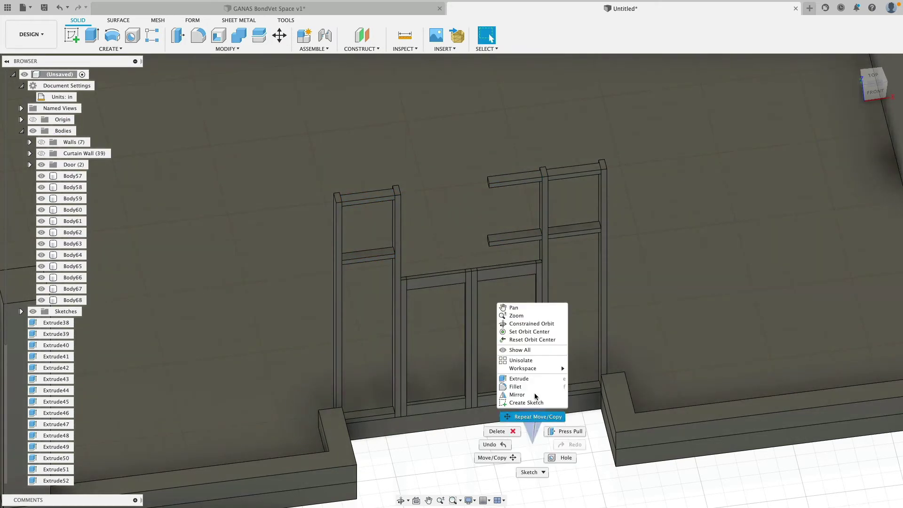
click(548, 417)
click(752, 108)
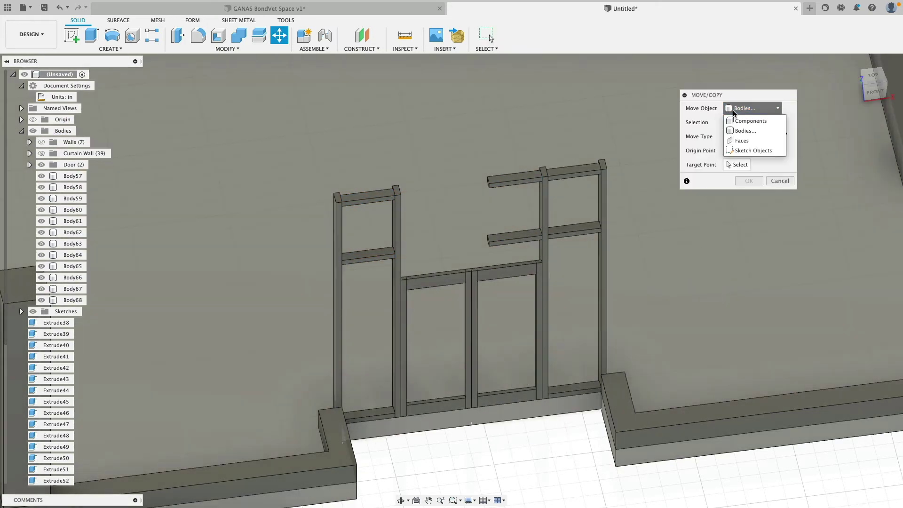
click(743, 141)
mouse_move(515, 171)
shift+middle_down()
mouse_move(550, 167)
mouse_move(500, 181)
shift+middle_up()
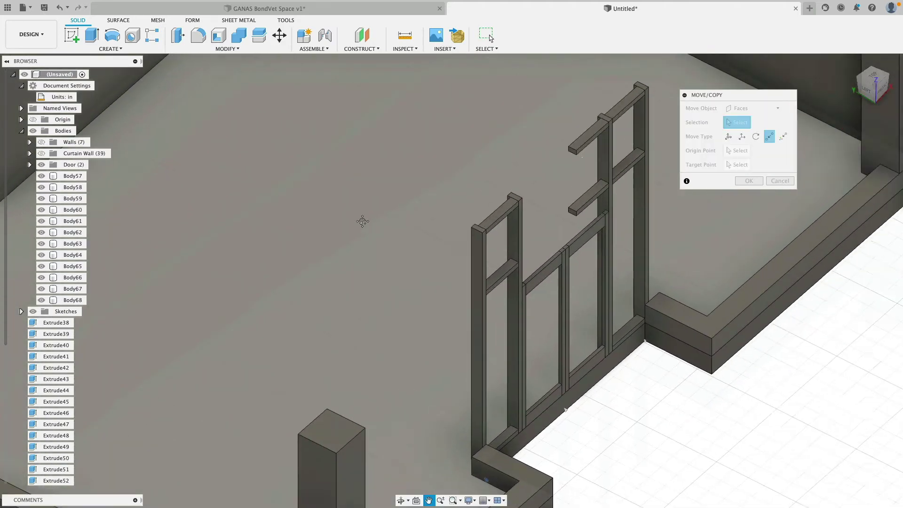
scroll(500, 181, up, 5)
click(485, 167)
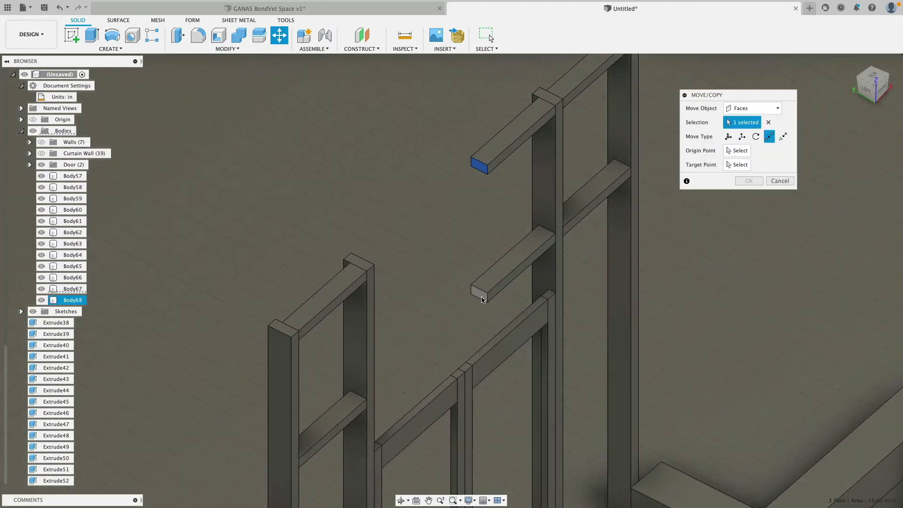
click(480, 294)
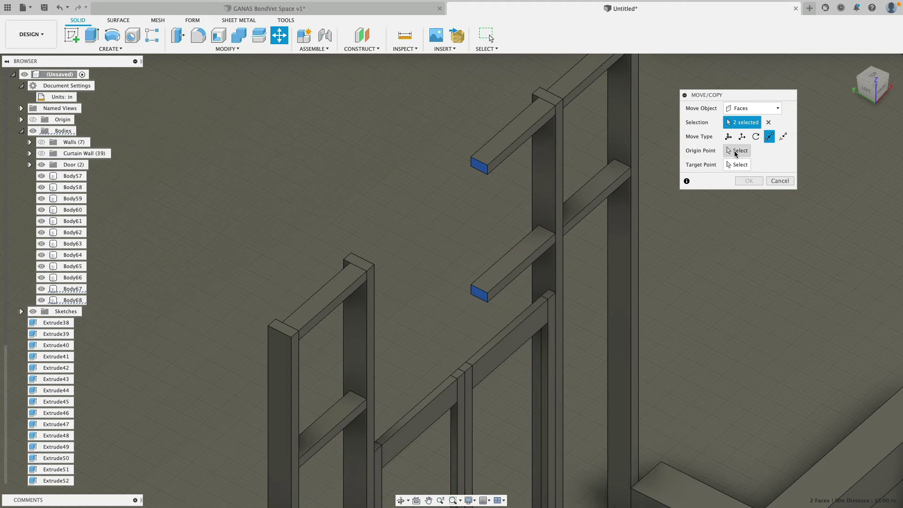
click(738, 150)
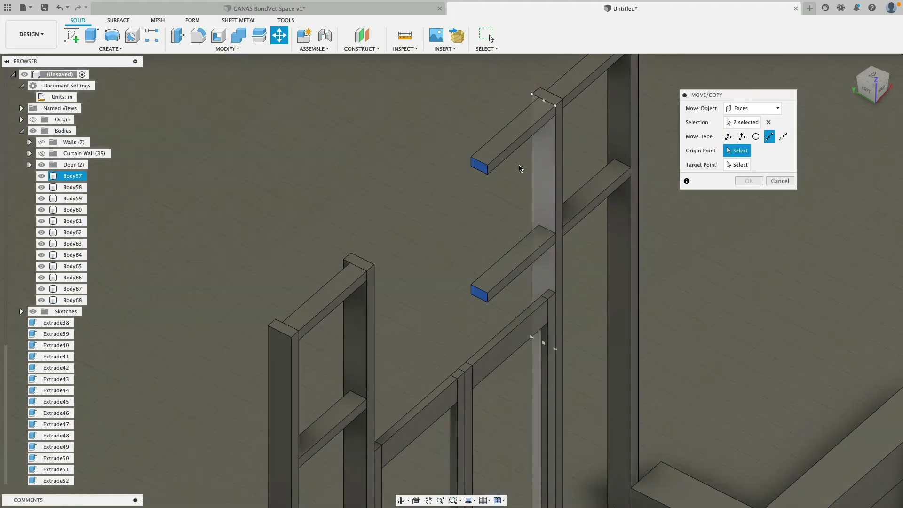
click(487, 166)
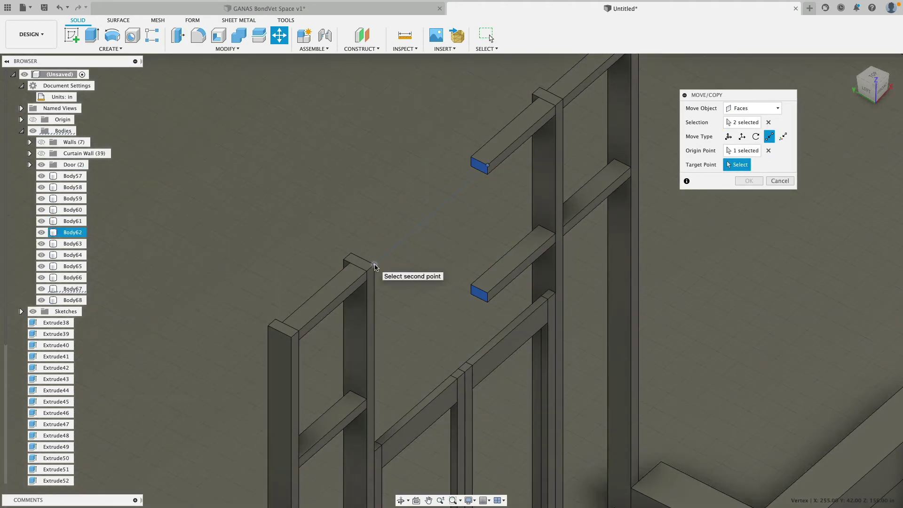
click(374, 264)
click(749, 180)
Step: Copy the middle beam above the door point to point from its lower end corner down to the door frame's top corner
scroll(579, 252, down, 5)
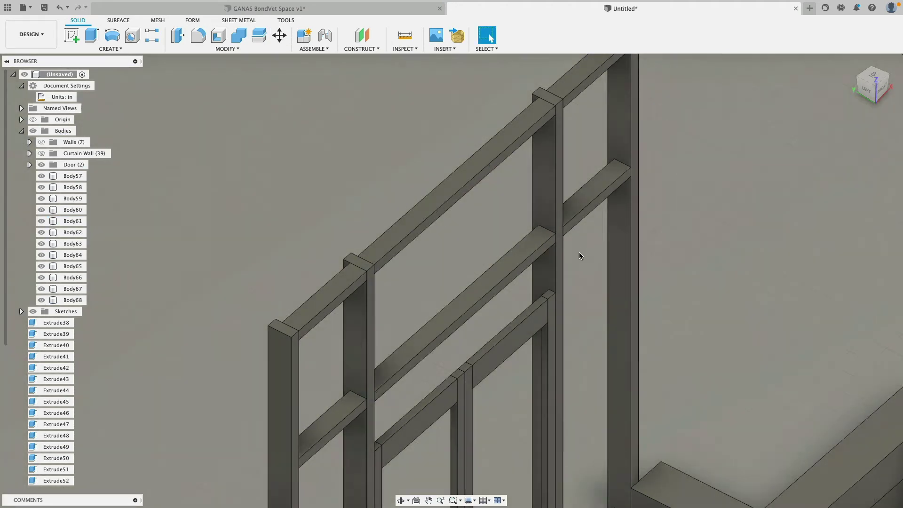
right_click(651, 260)
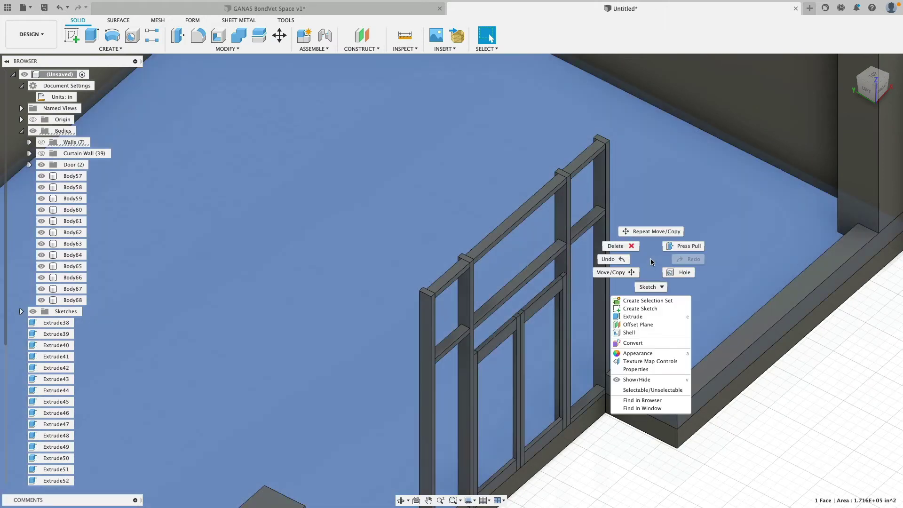
click(651, 231)
scroll(629, 239, up, 3)
click(758, 108)
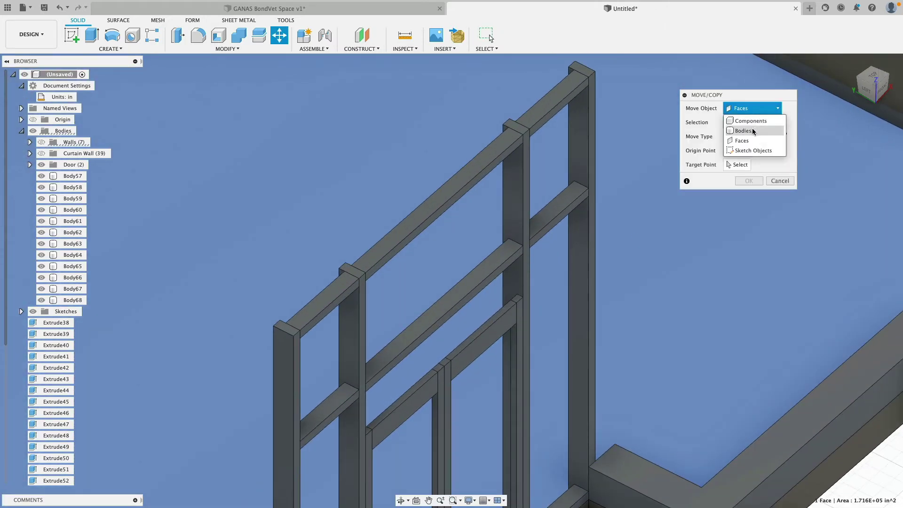
click(746, 131)
click(452, 306)
click(728, 179)
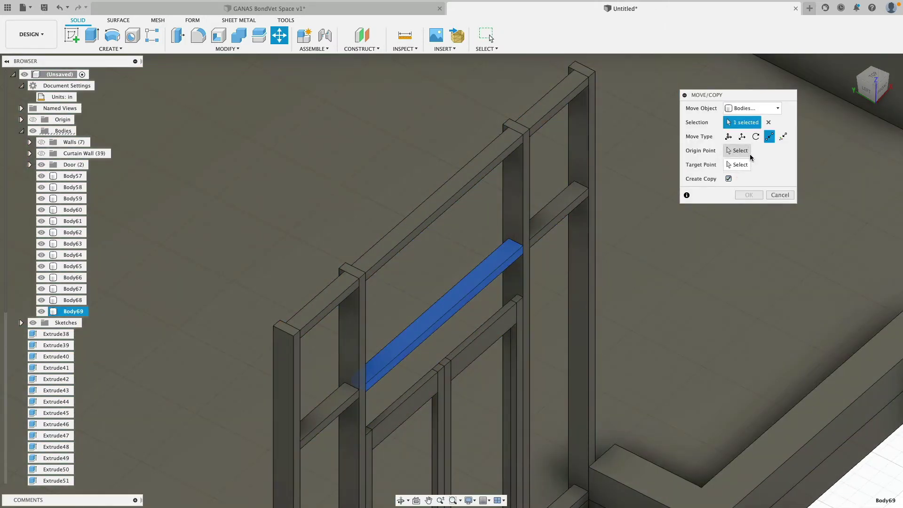
scroll(583, 278, up, 3)
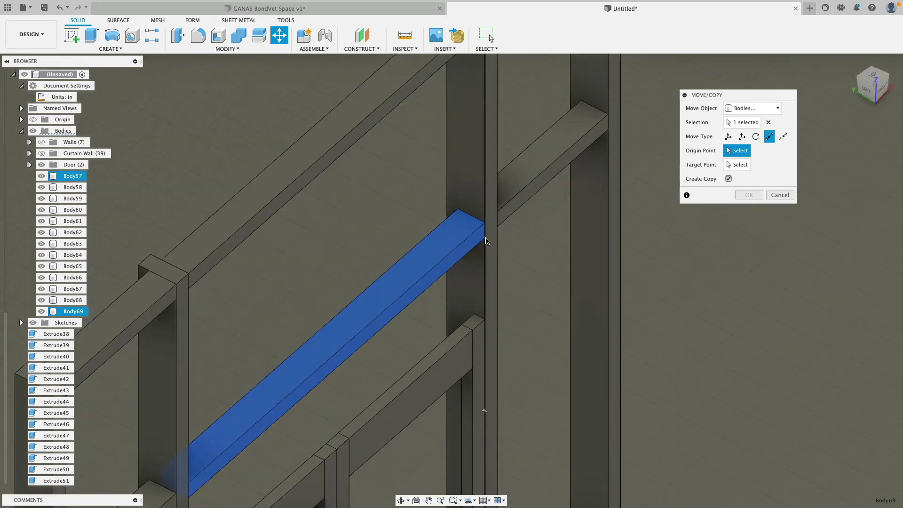
click(486, 241)
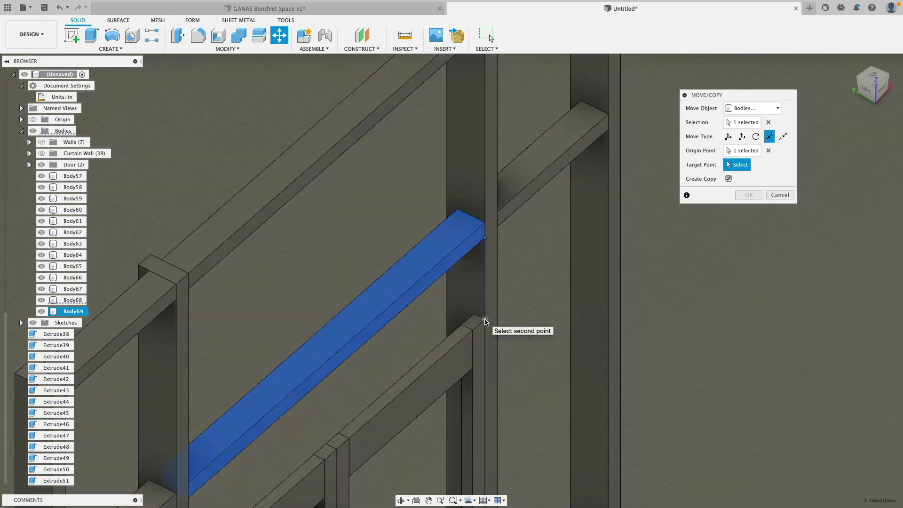
click(488, 315)
scroll(487, 315, down, 5)
click(749, 195)
Step: Create a new body group and name it Curtain Wall Door
scroll(752, 371, down, 2)
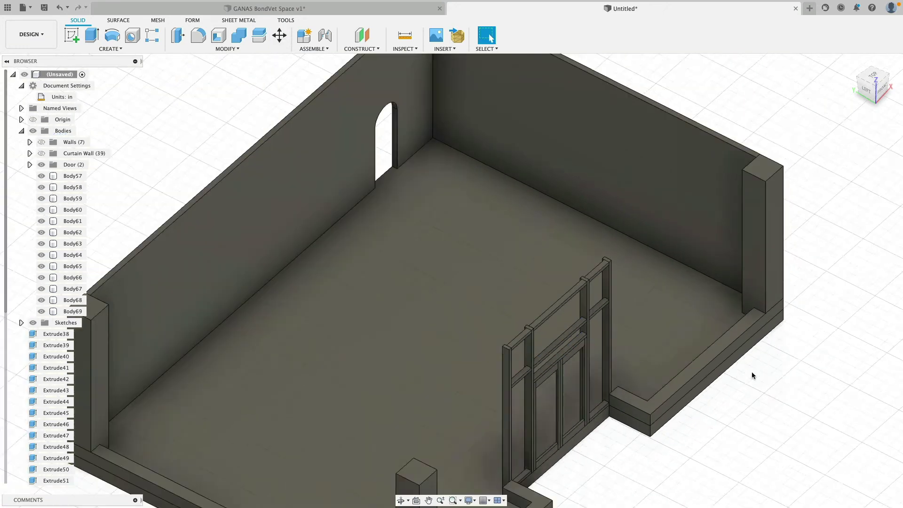
middle_drag(752, 372, 705, 267)
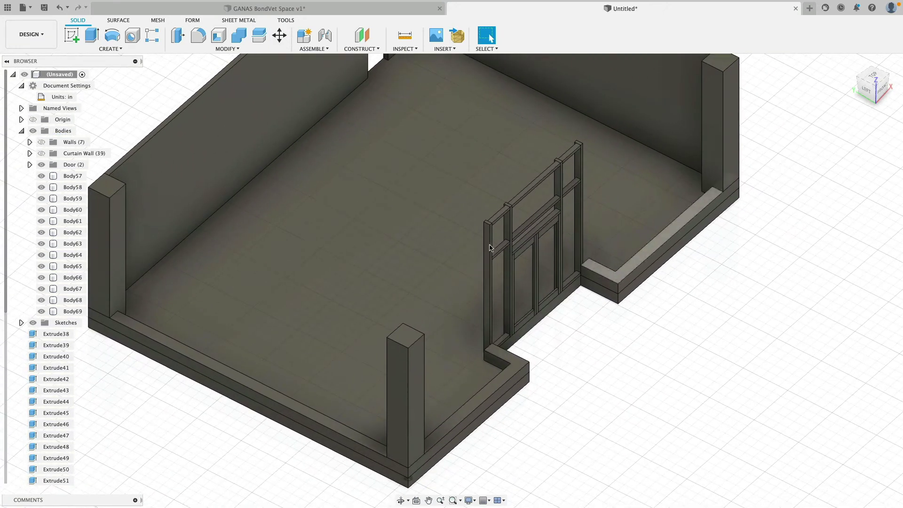
click(73, 176)
shift+click(72, 312)
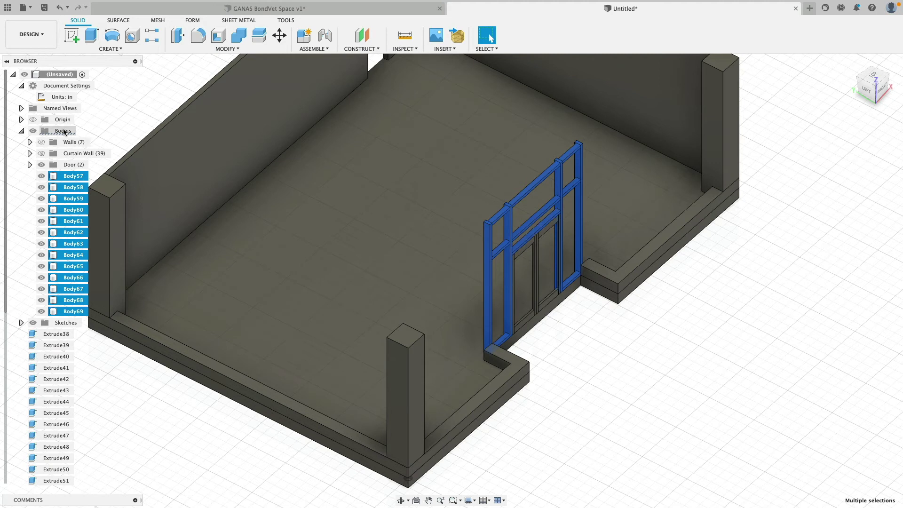
right_click(64, 132)
click(89, 147)
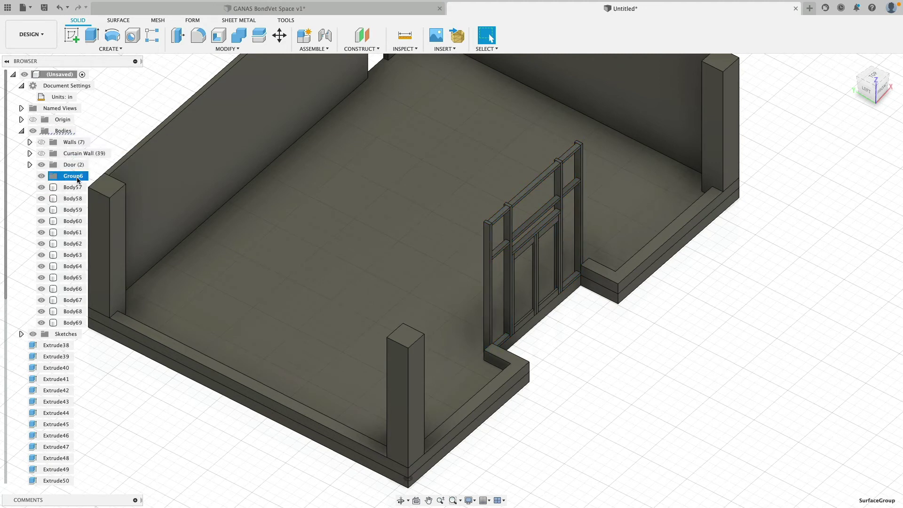
text(Cur)
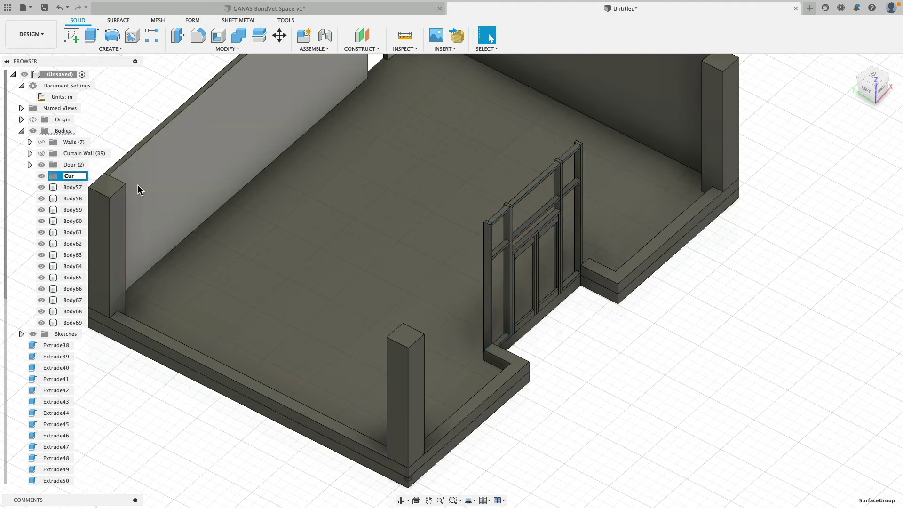
text(tain Wall Door)
key(Return)
Step: Move all the loose bodies, Body57 through Body69, into the Curtain Wall Door group
click(73, 186)
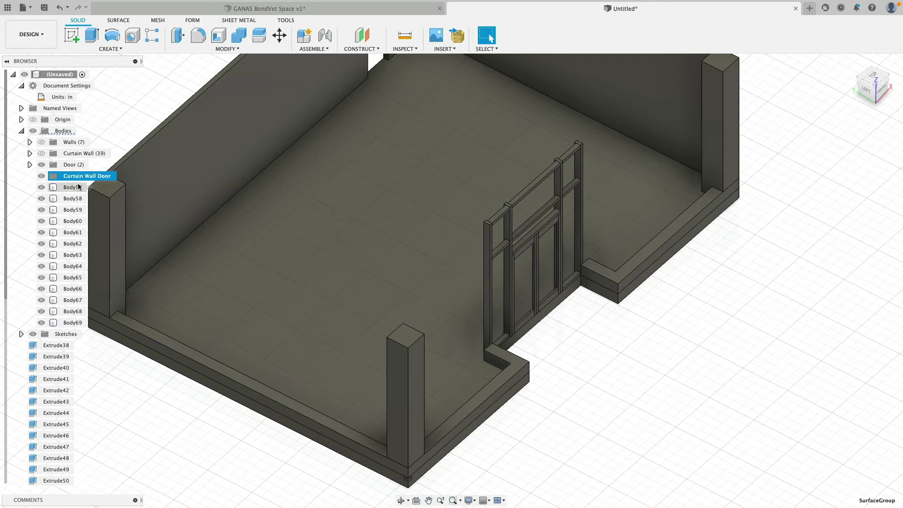
shift+click(73, 324)
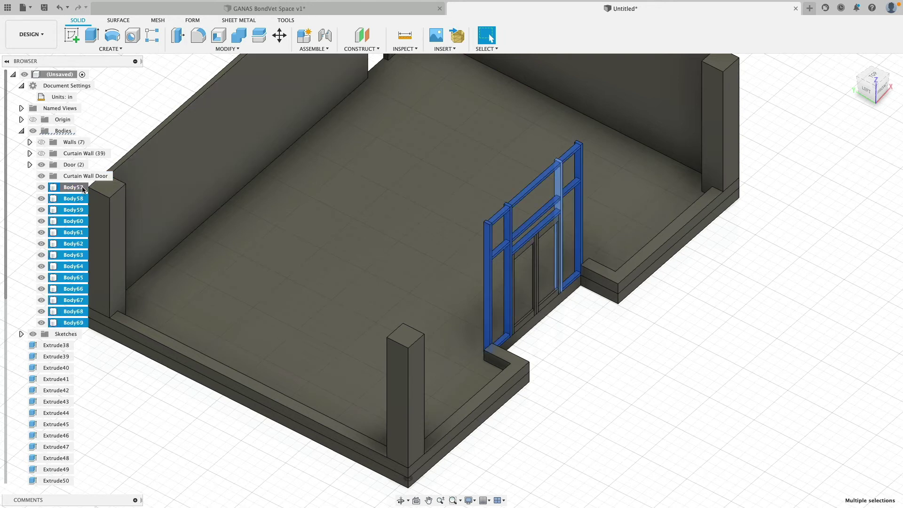
drag(70, 187, 96, 178)
click(97, 177)
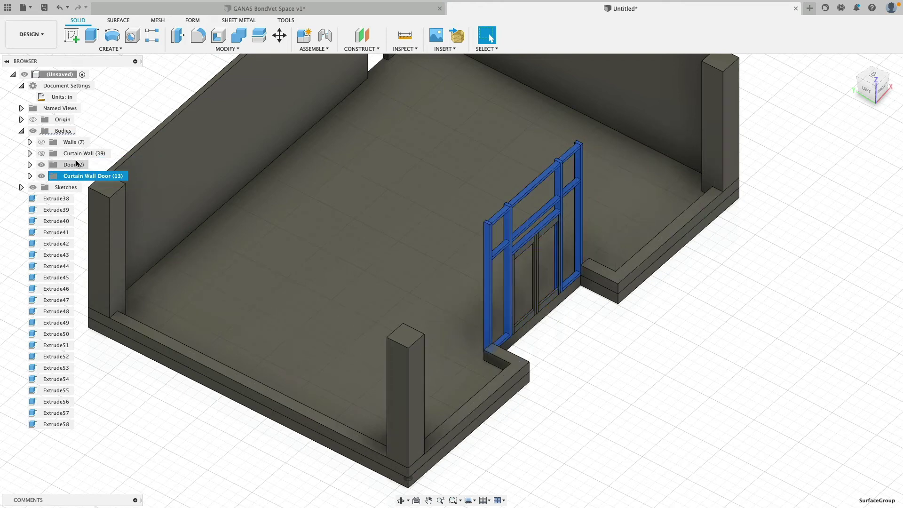
Step: Show the Curtain Wall and Walls body groups again
click(41, 153)
click(41, 142)
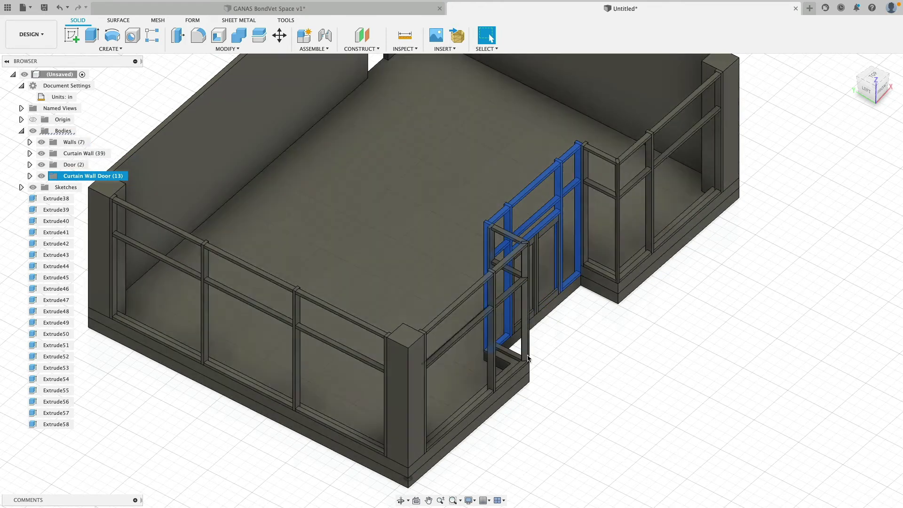
click(563, 365)
scroll(612, 376, down, 3)
shift+middle_drag(671, 391, 541, 331)
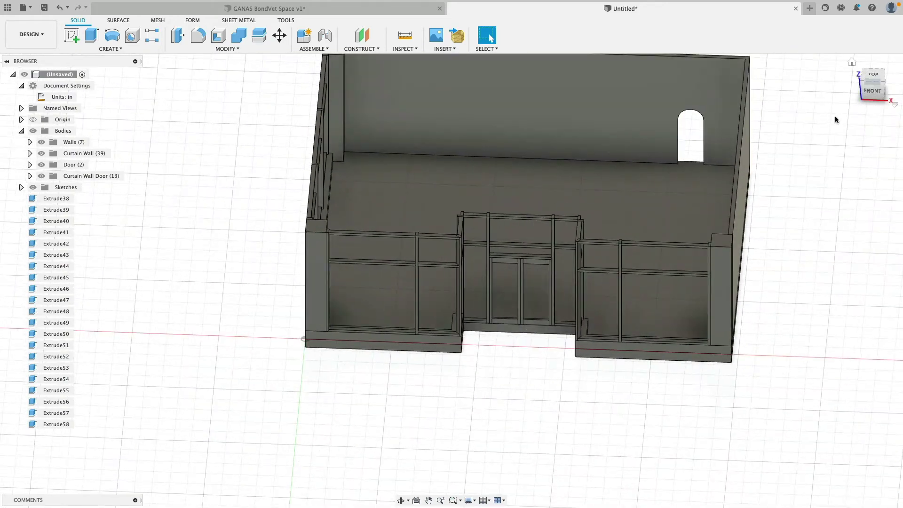
click(872, 90)
middle_drag(614, 114, 522, 187)
scroll(541, 175, up, 2)
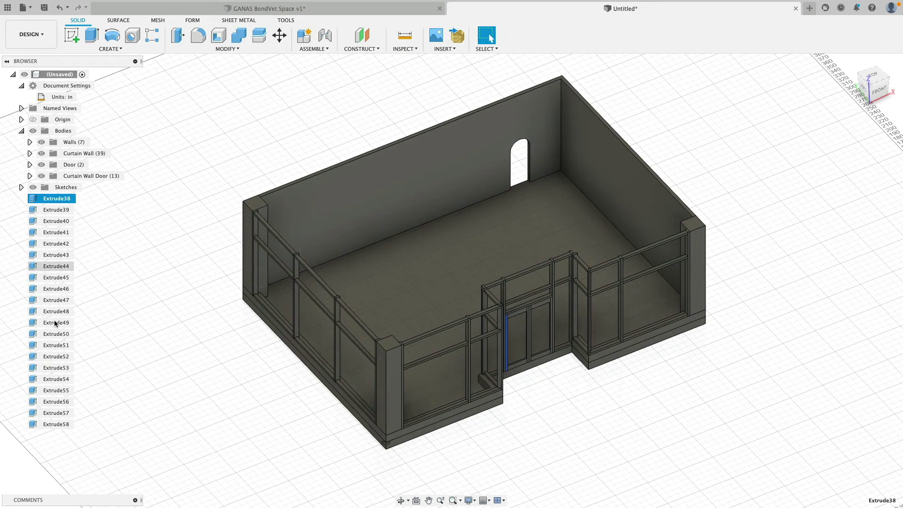
Step: Dissolve the features Extrude38 through Extrude58 and rename Sketch1 as Planview Layout
shift+click(45, 424)
right_click(47, 425)
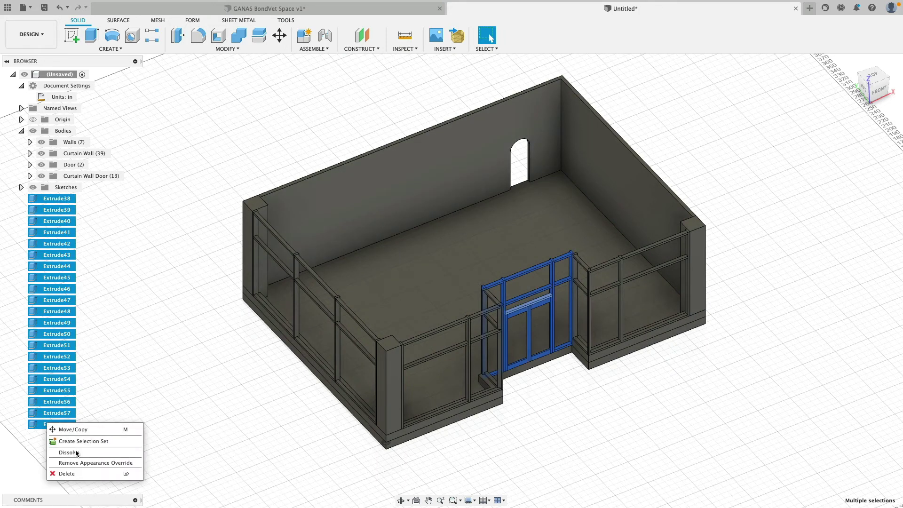
click(70, 453)
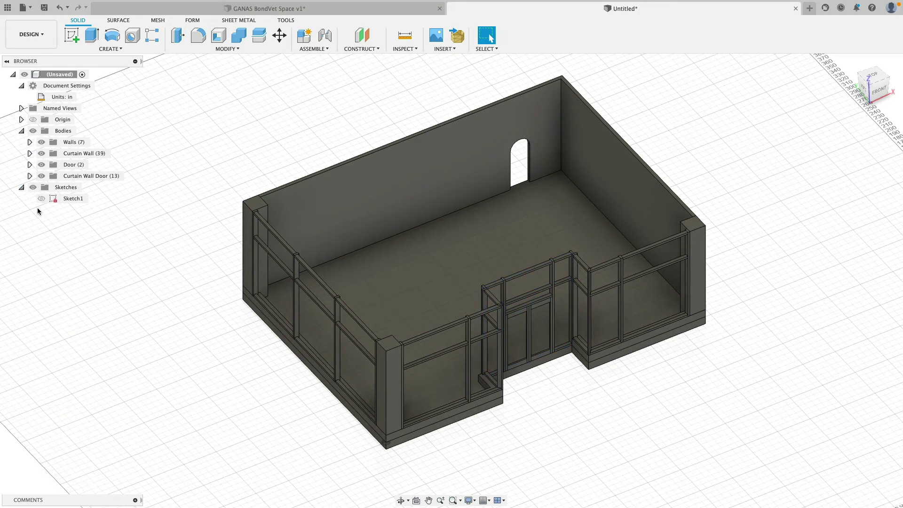
click(68, 199)
shift+middle_drag(227, 131, 290, 147)
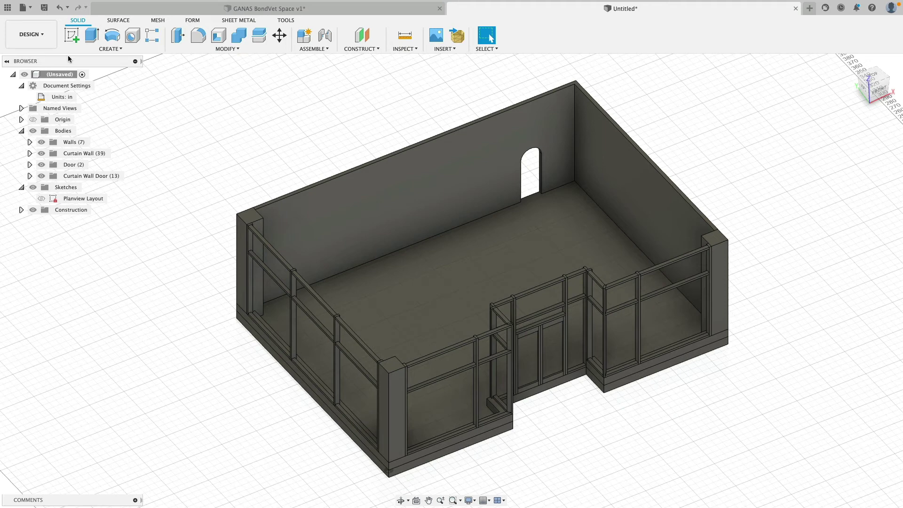
Step: Review the file types available for exporting the design and leave without exporting
click(24, 8)
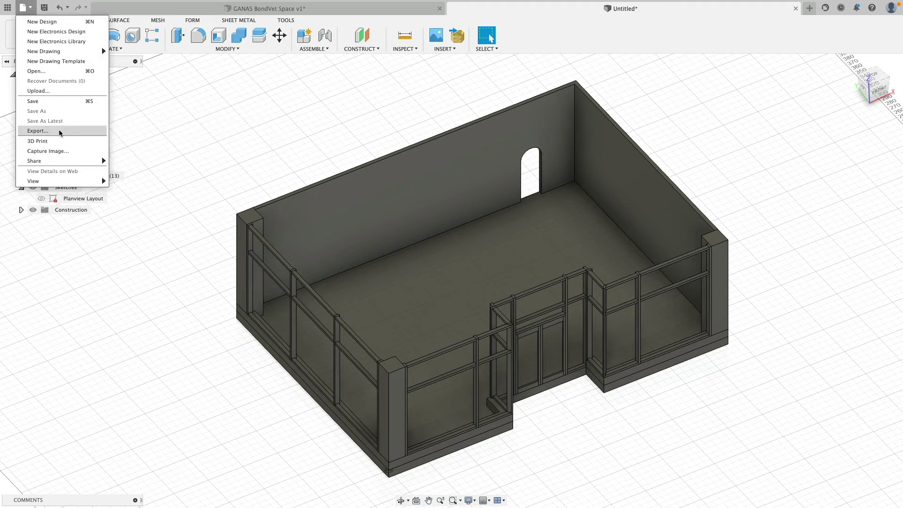
click(38, 131)
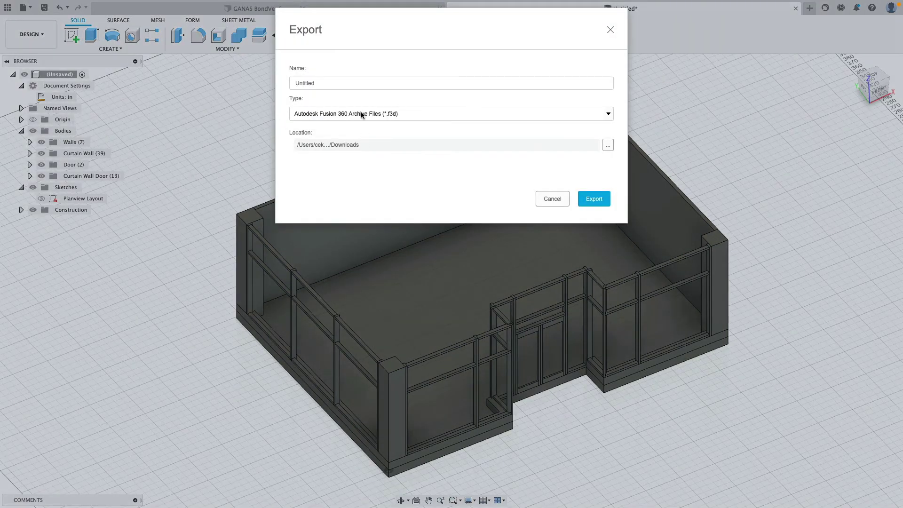
click(361, 114)
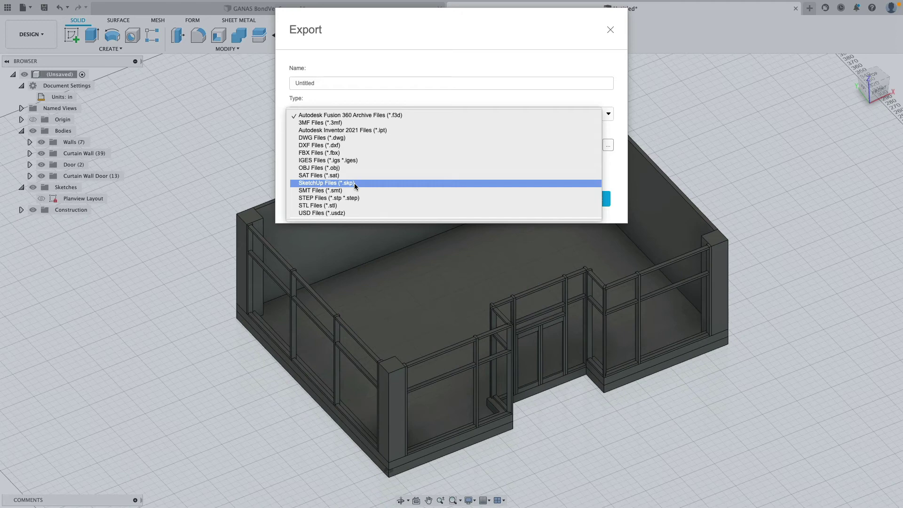
key(Escape)
key(Escape)
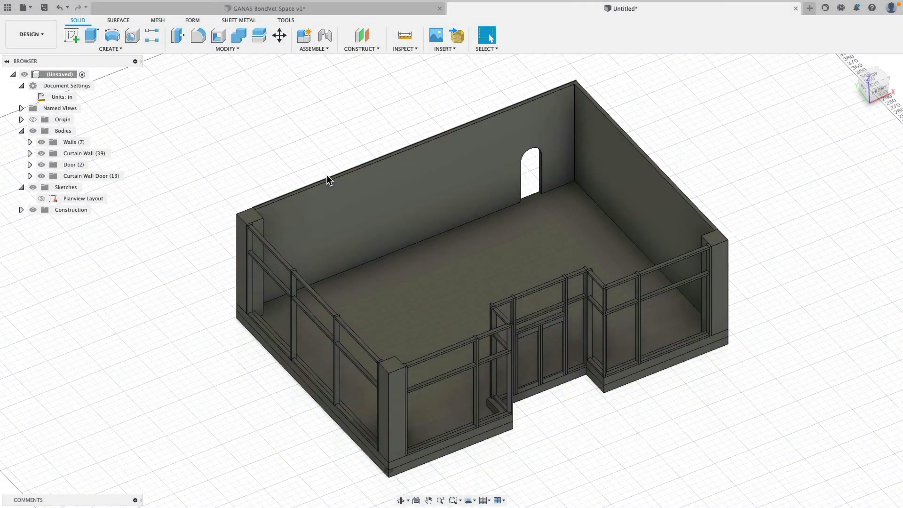
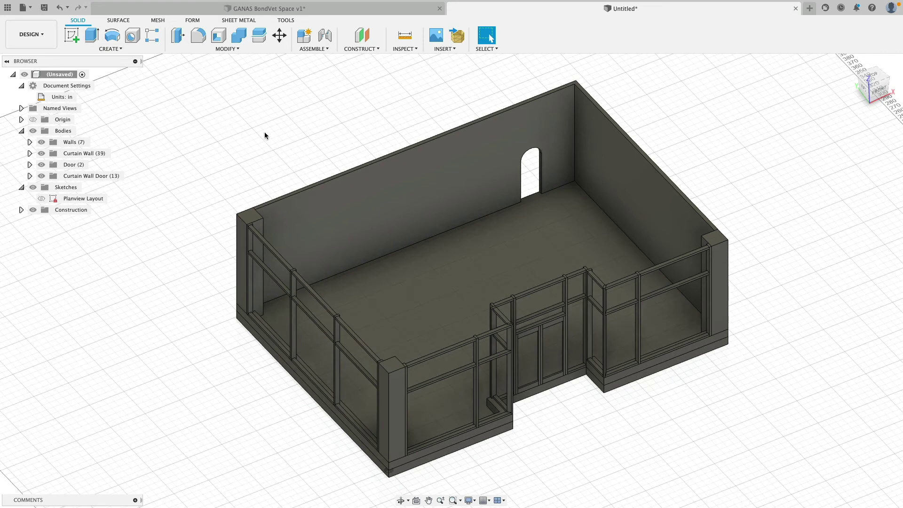
Step: Create a construction plane offset -200 in from the inner face of the back wall
scroll(264, 136, down, 3)
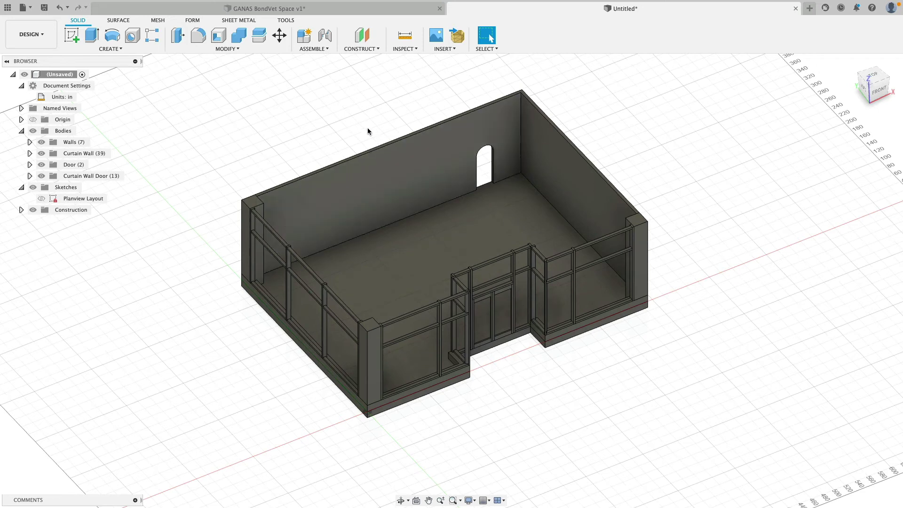
click(372, 37)
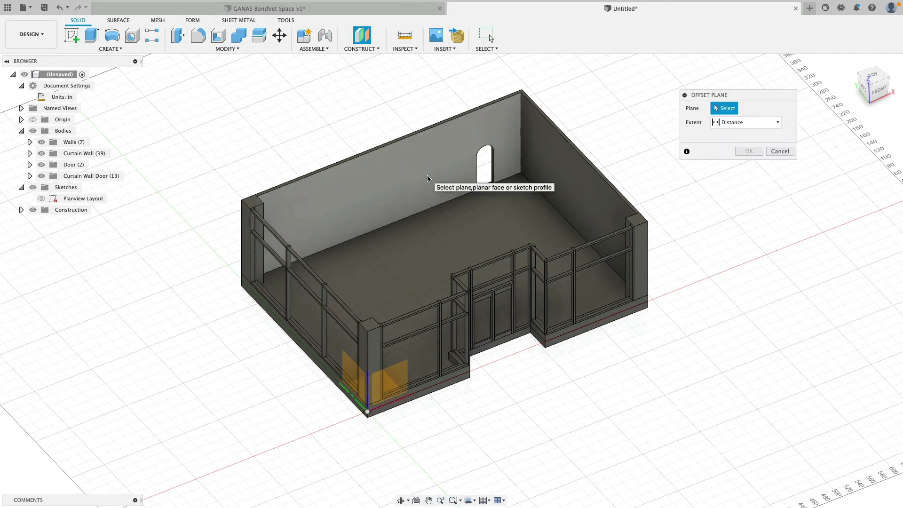
click(409, 193)
drag(396, 189, 318, 111)
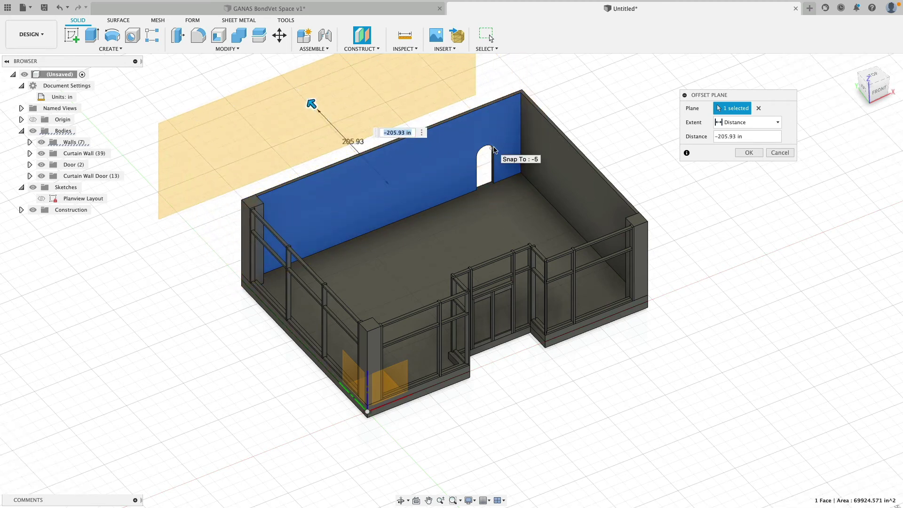
text(-200)
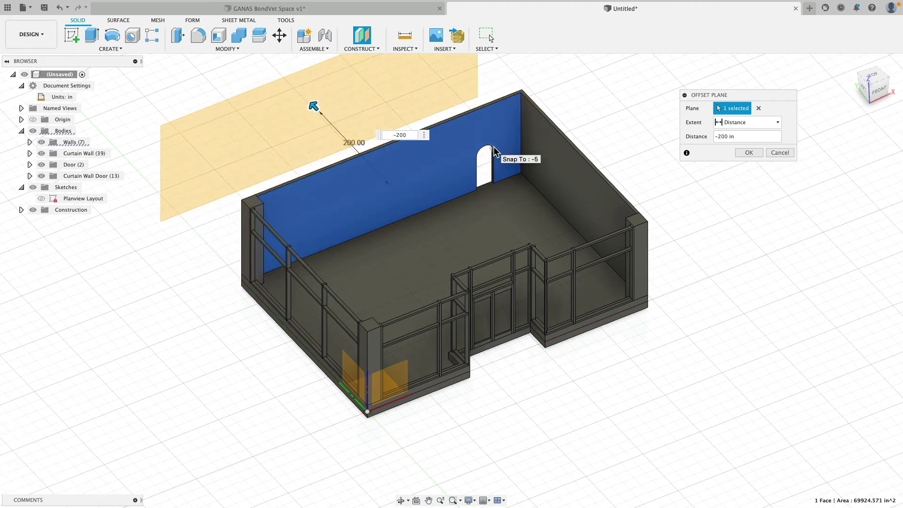
key(Return)
scroll(544, 131, up, 3)
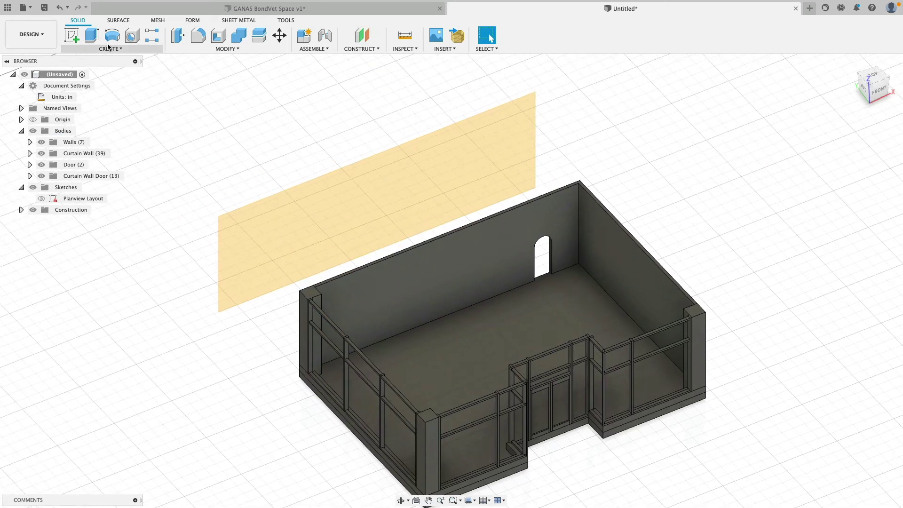
Step: Start a sketch on the offset plane and project the back wall's top and bottom edges and the arched opening's outline onto it
click(71, 35)
click(351, 199)
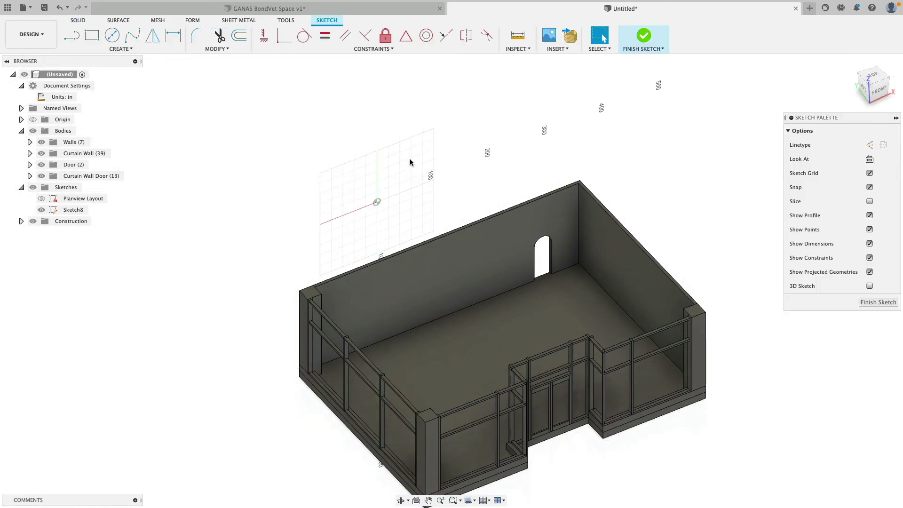
key(p)
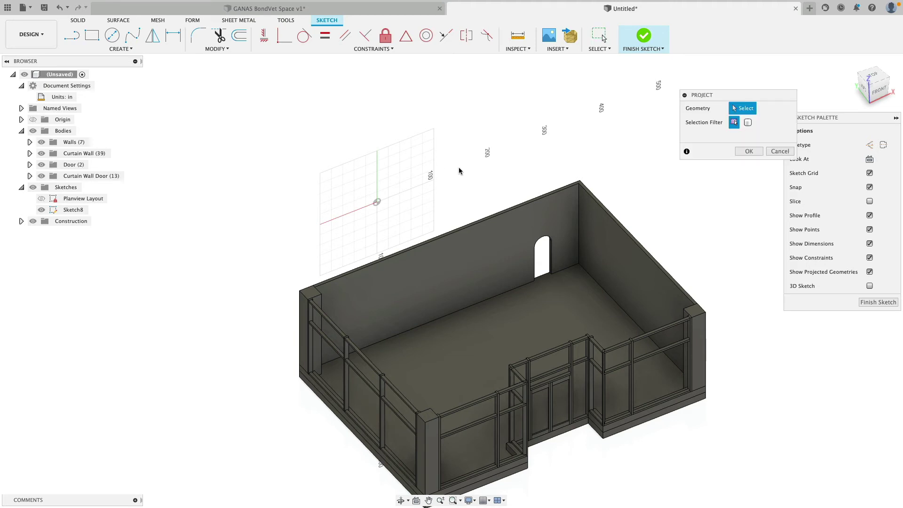
scroll(550, 167, up, 5)
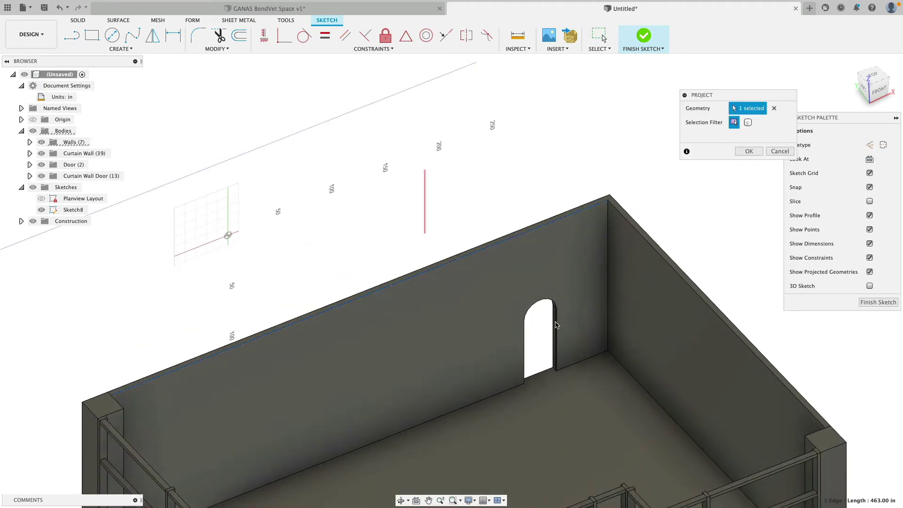
click(556, 324)
click(554, 307)
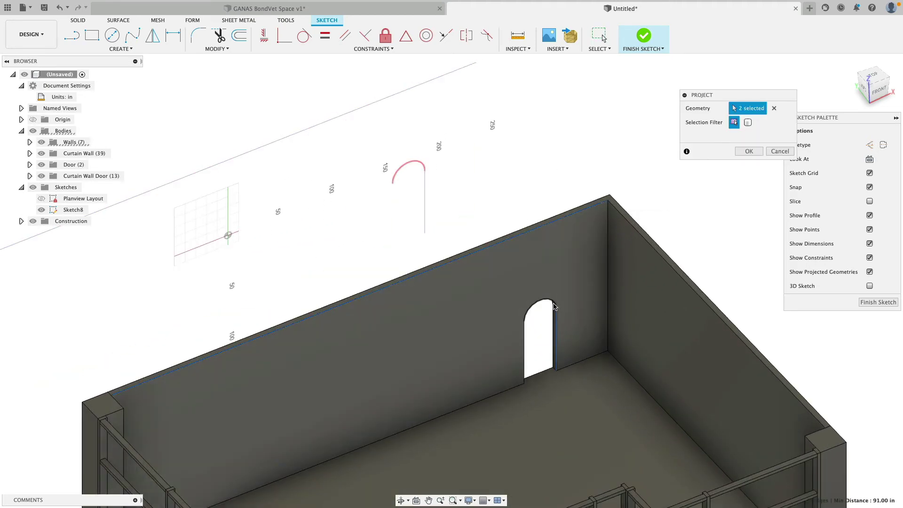
click(525, 330)
click(541, 373)
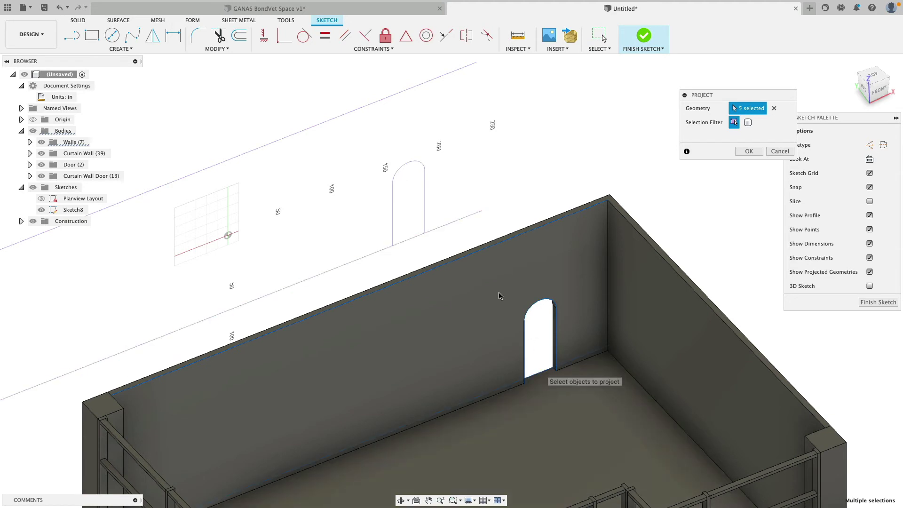
Step: Project the vertical edges at both ends of the back wall into the elevation sketch
scroll(500, 296, down, 3)
click(557, 217)
click(558, 214)
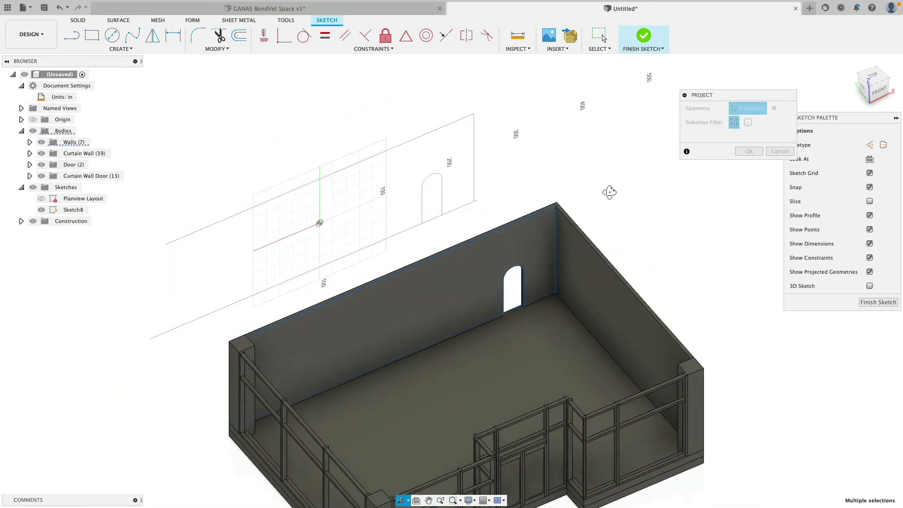
shift+middle_drag(609, 191, 460, 193)
click(324, 330)
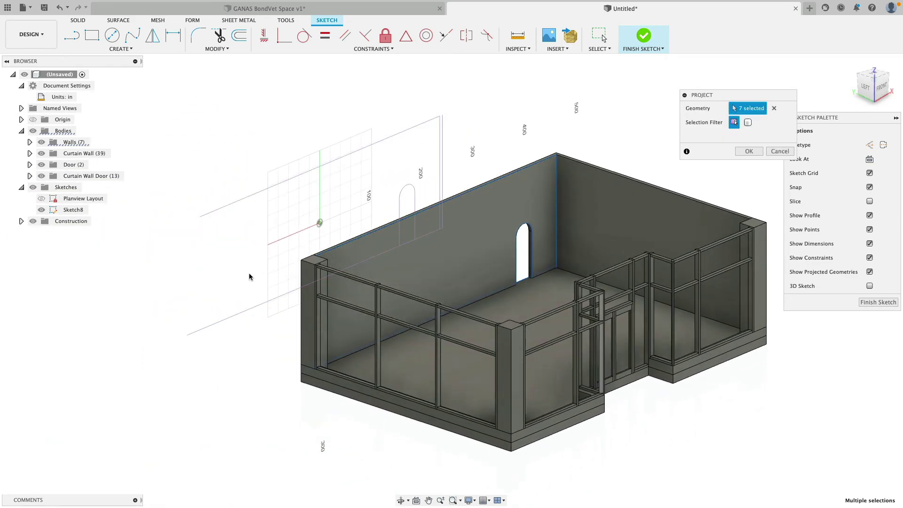
scroll(247, 276, up, 3)
click(376, 262)
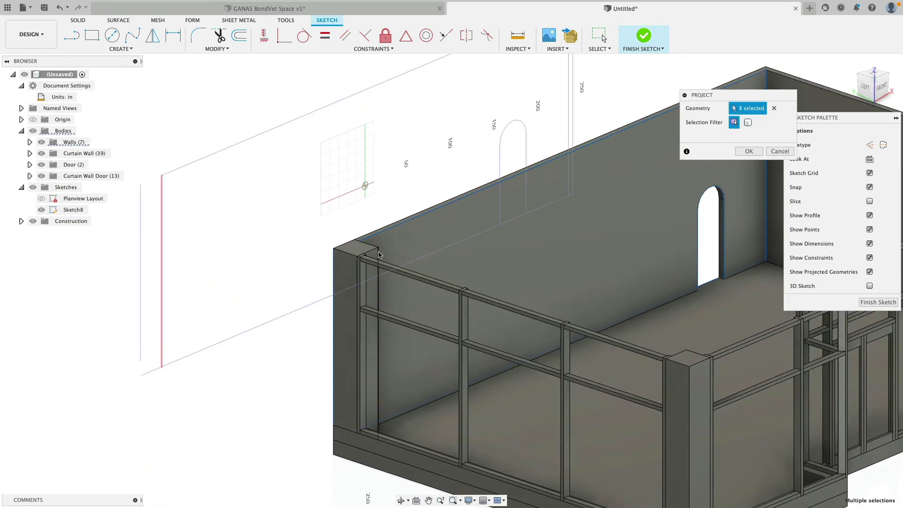
click(383, 230)
shift+middle_drag(383, 230, 301, 189)
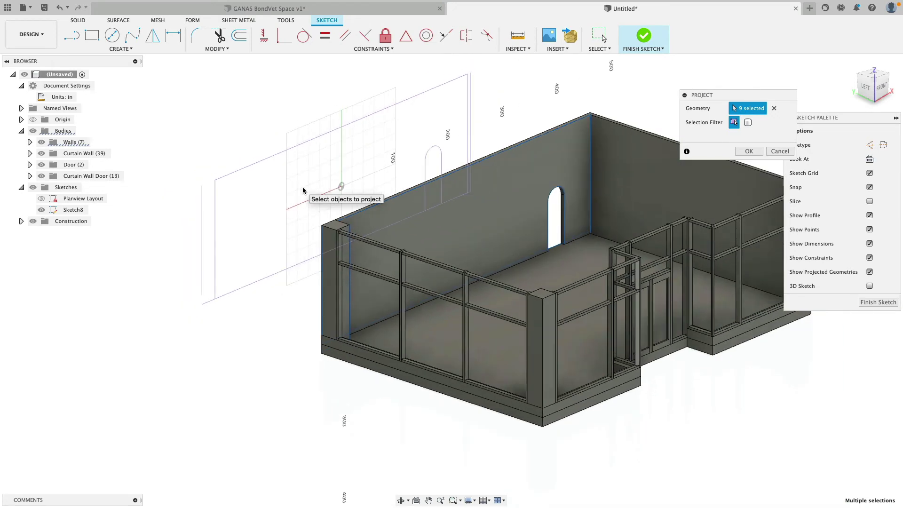
Step: Project the remaining edges of the column at the back wall's end, including the notch at its base
scroll(306, 193, up, 2)
click(363, 356)
shift+middle_drag(362, 357, 383, 357)
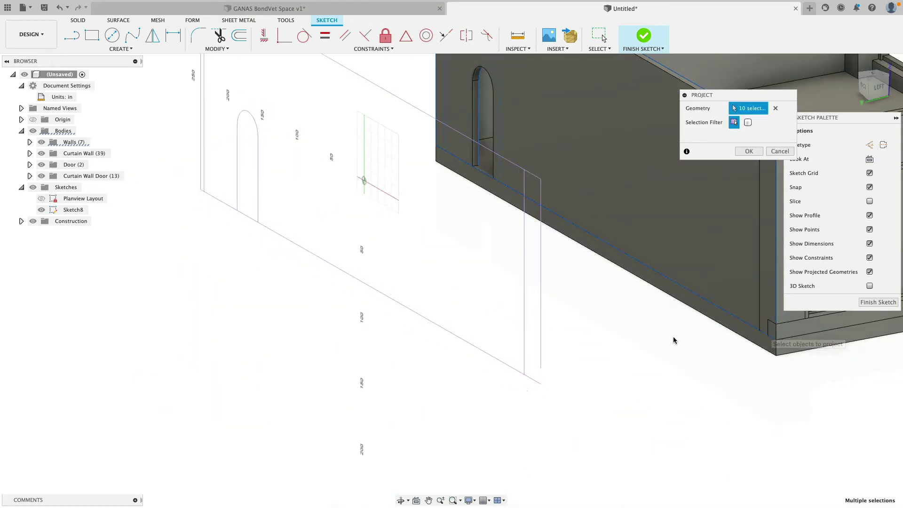
scroll(676, 338, up, 3)
scroll(678, 339, down, 3)
middle_drag(685, 339, 569, 362)
scroll(601, 353, up, 3)
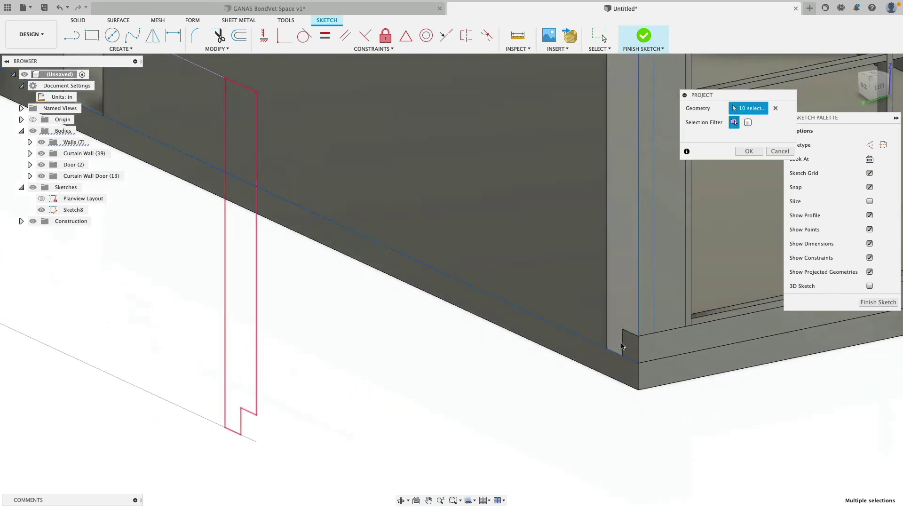
click(623, 338)
click(632, 333)
scroll(438, 365, down, 5)
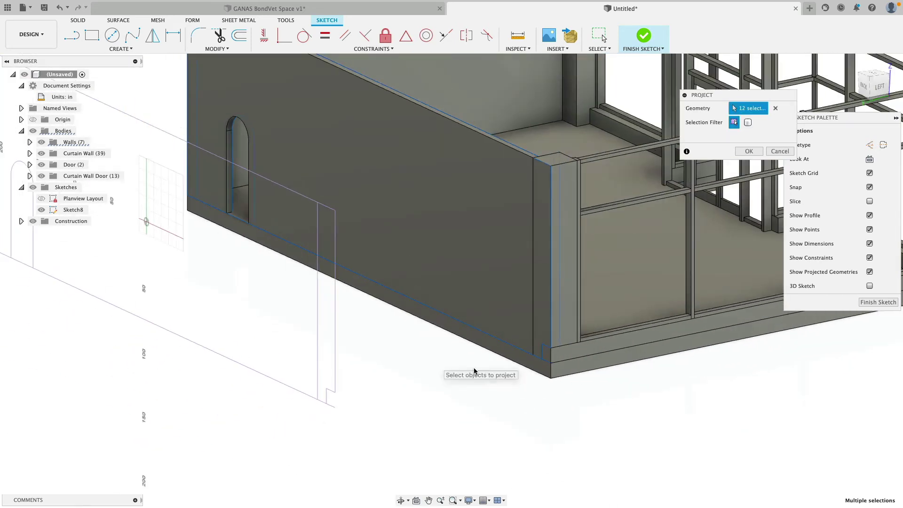
click(554, 363)
Step: Project the short top edge of the side wall beside its front column into the elevation sketch
shift+middle_drag(456, 406, 609, 248)
scroll(610, 249, up, 5)
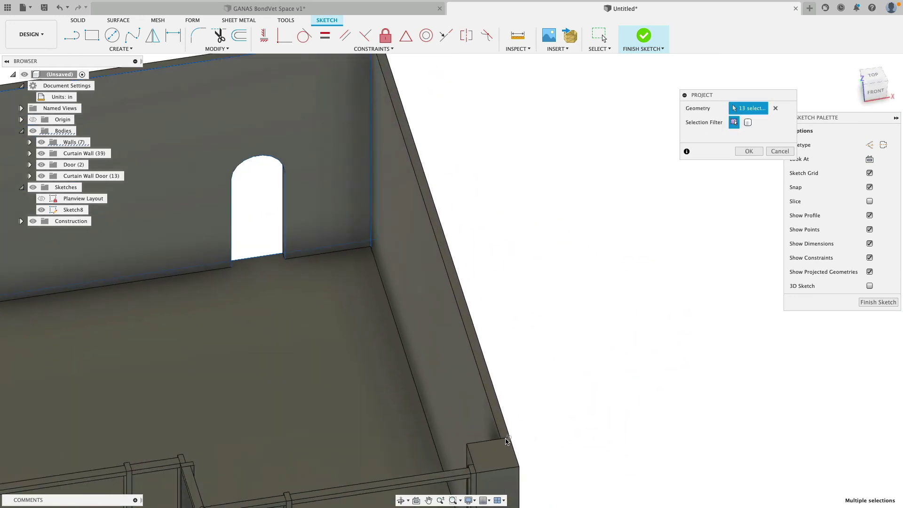
click(507, 441)
scroll(506, 442, up, 3)
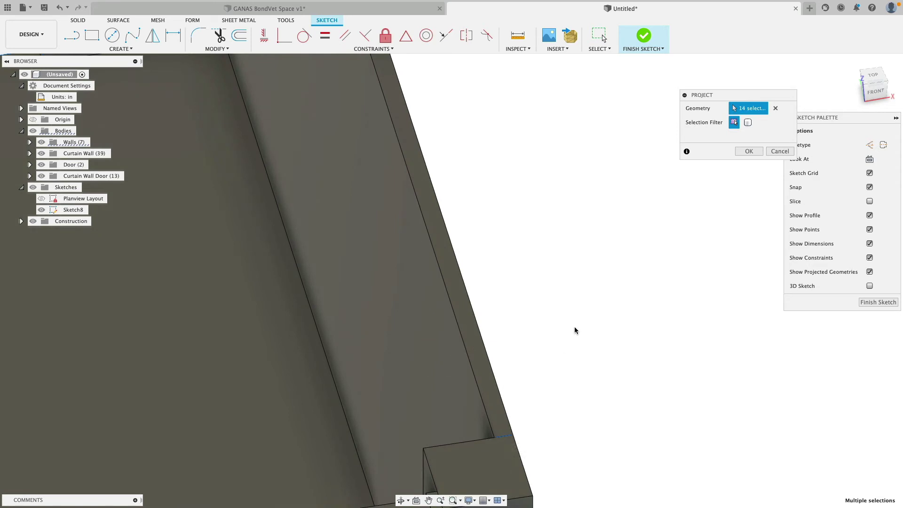
scroll(575, 330, down, 10)
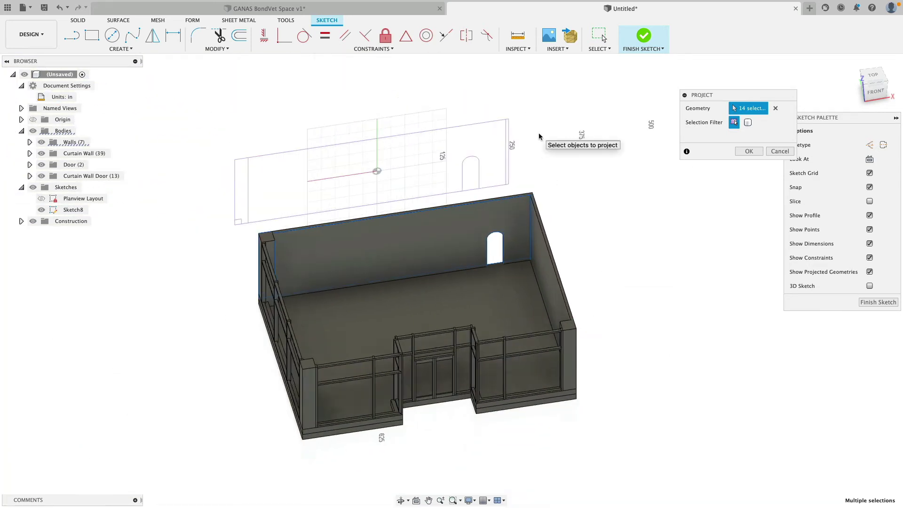
Step: Project the curtain wall mullion's vertical edge beside the back column and the middle rail's upper and lower end edges into the elevation sketch
scroll(586, 148, up, 4)
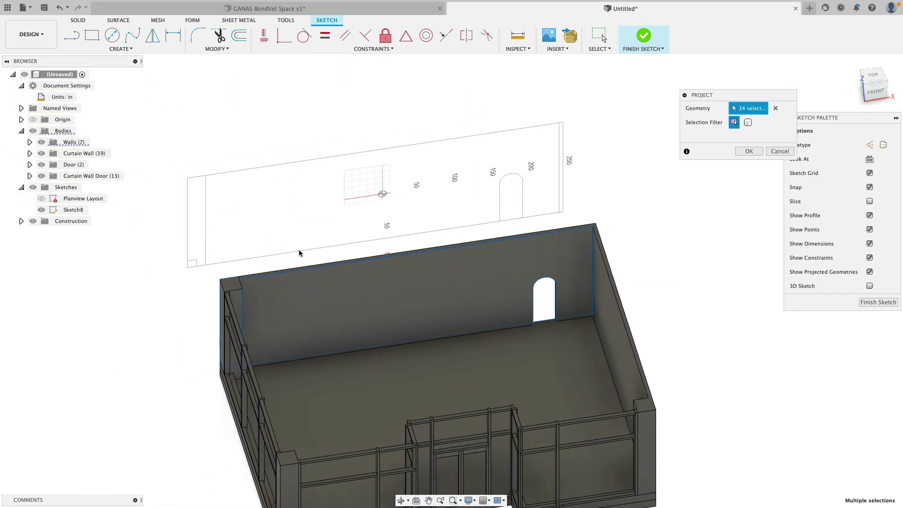
scroll(300, 212, up, 5)
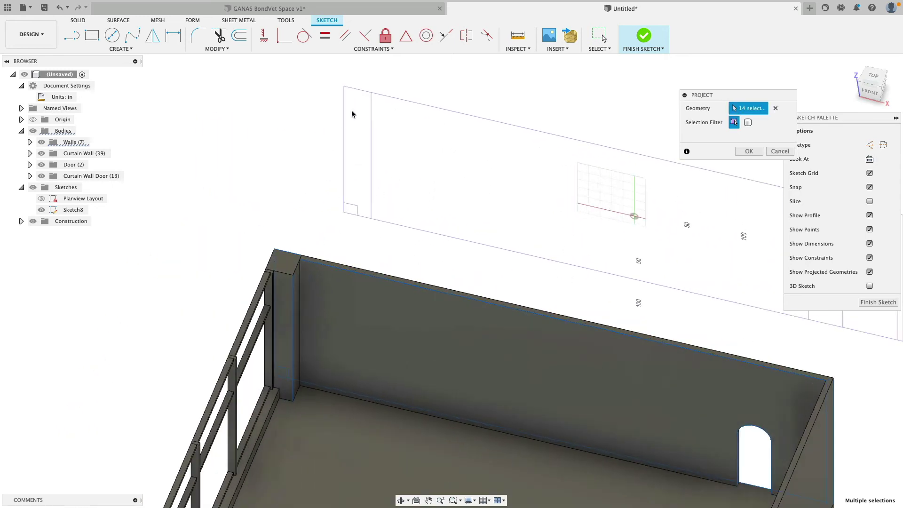
scroll(282, 322, up, 4)
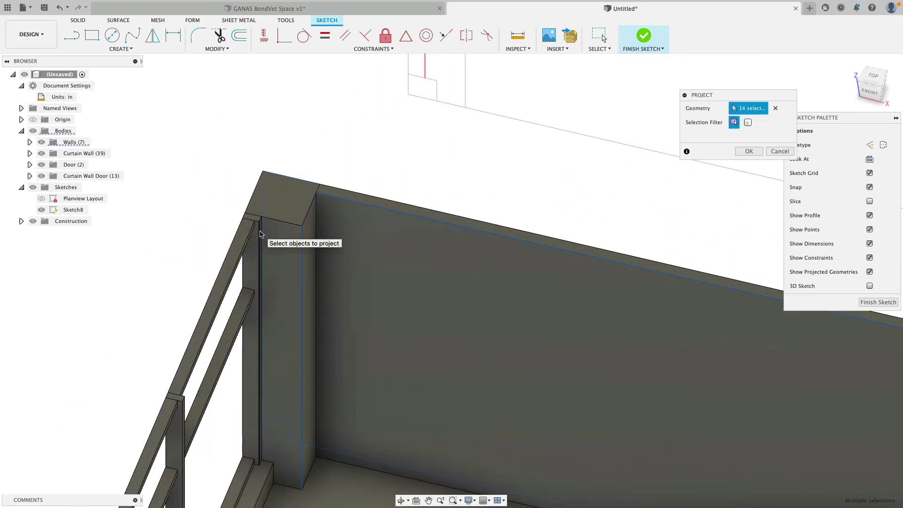
click(260, 234)
scroll(261, 235, down, 3)
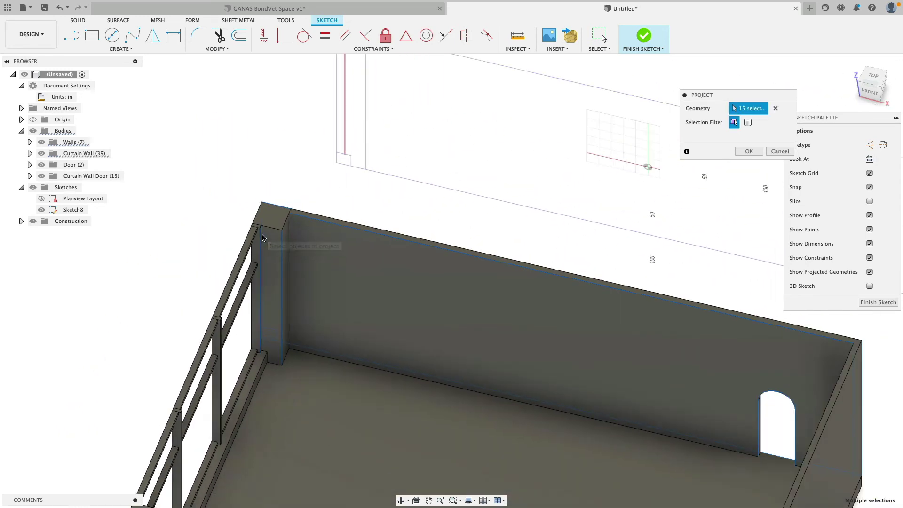
scroll(261, 238, up, 2)
scroll(262, 239, up, 4)
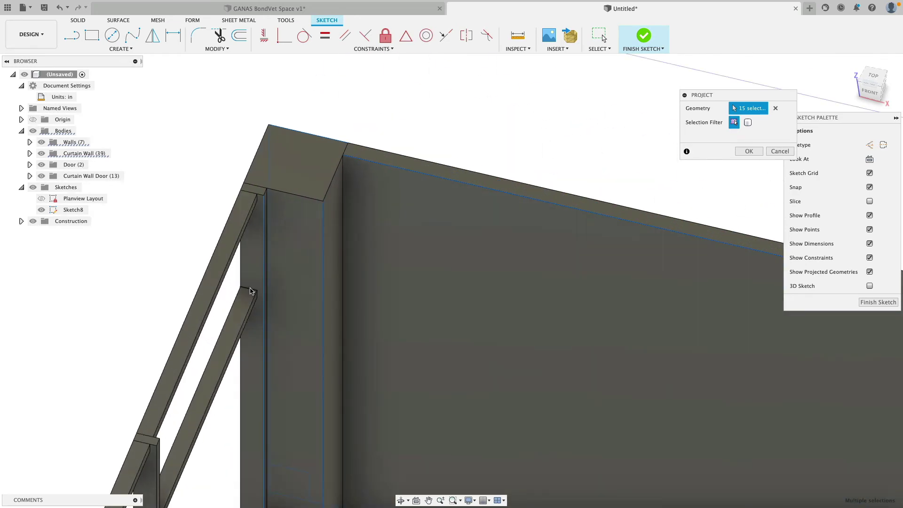
click(264, 325)
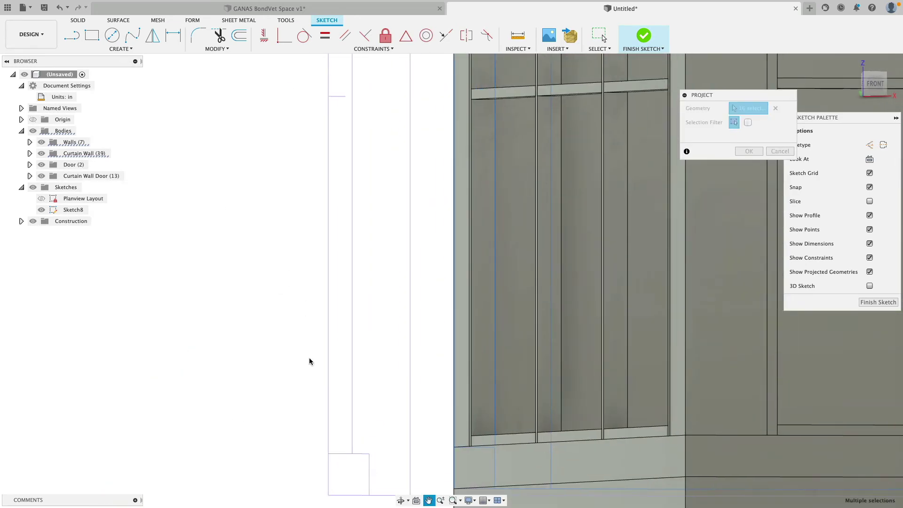
scroll(418, 247, down, 5)
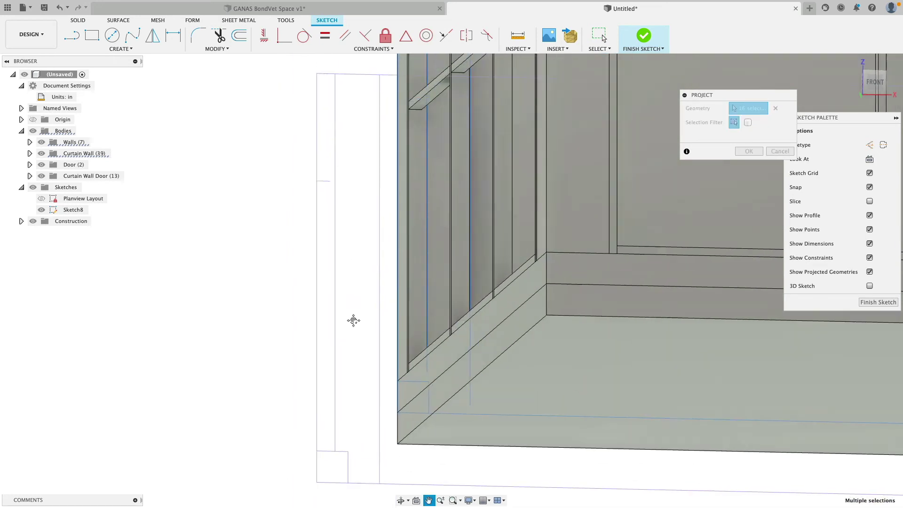
scroll(395, 303, up, 3)
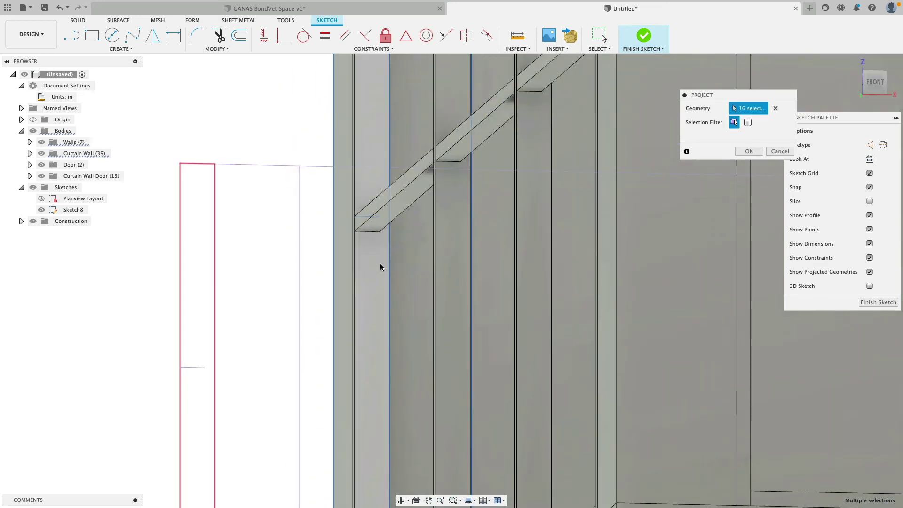
click(369, 235)
Step: Project the bottom rail's end edges at the curtain wall mullion and the middle rail's vertical end edge into the elevation sketch
scroll(364, 256, down, 3)
shift+middle_drag(364, 255, 411, 175)
scroll(484, 289, up, 5)
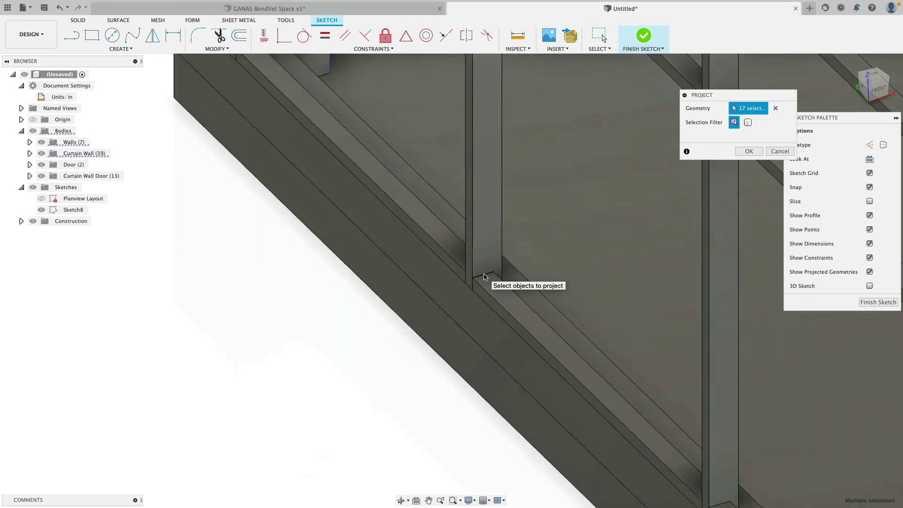
click(481, 295)
scroll(481, 295, down, 2)
scroll(481, 295, down, 5)
shift+middle_drag(508, 282, 402, 202)
scroll(444, 290, up, 5)
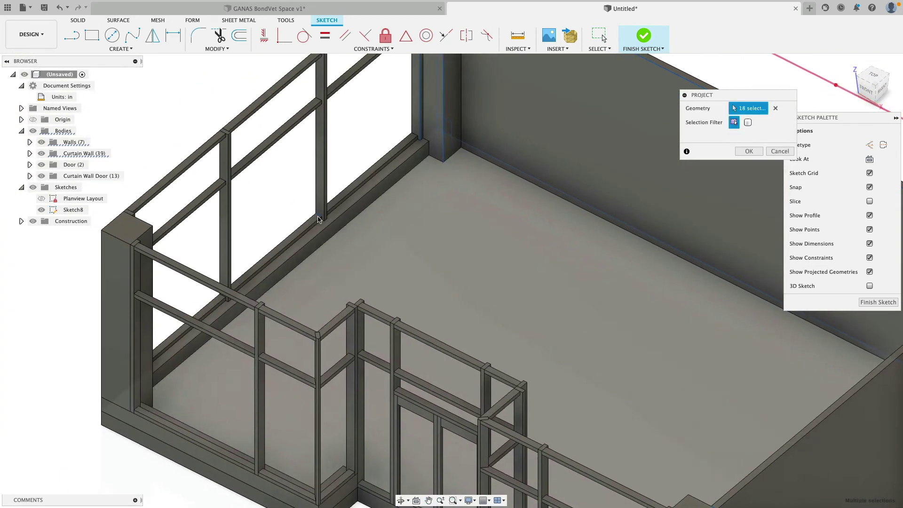
scroll(443, 290, up, 5)
click(479, 287)
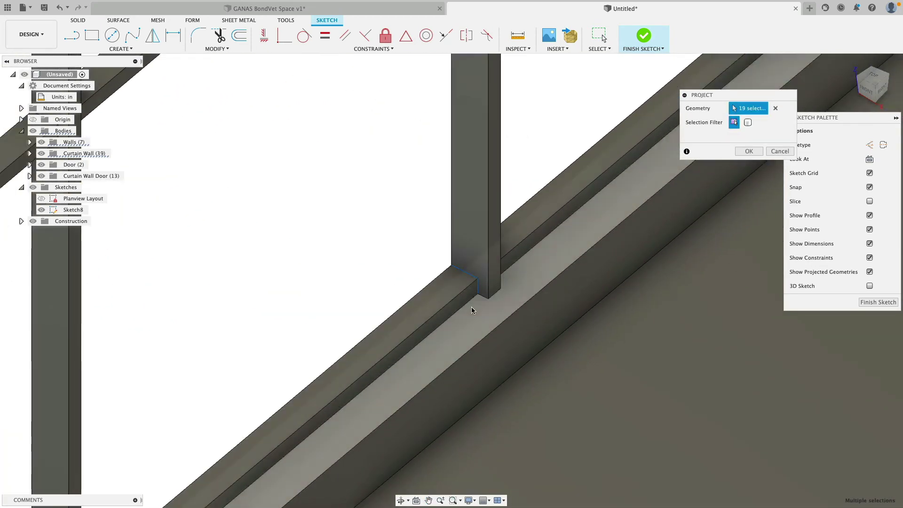
scroll(472, 306, down, 3)
scroll(472, 145, up, 5)
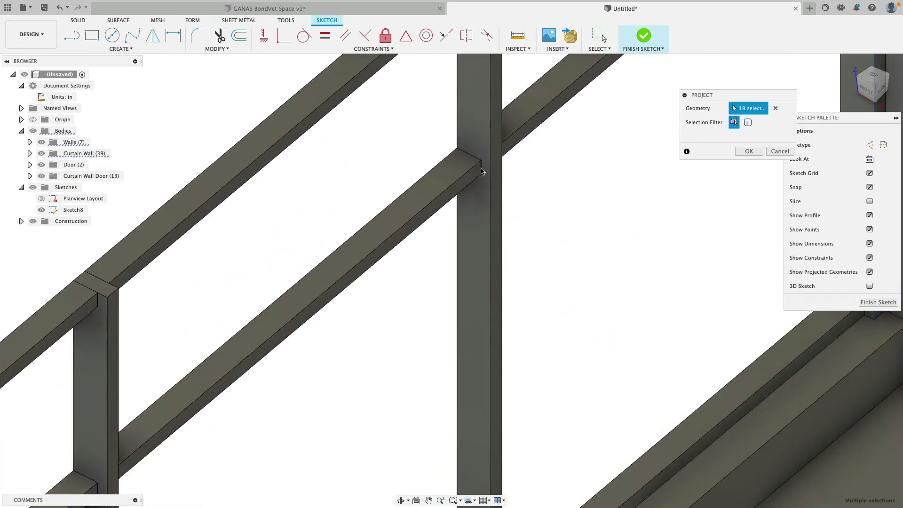
click(481, 171)
Step: Accept the projected geometry and finish the elevation sketch
scroll(524, 242, down, 10)
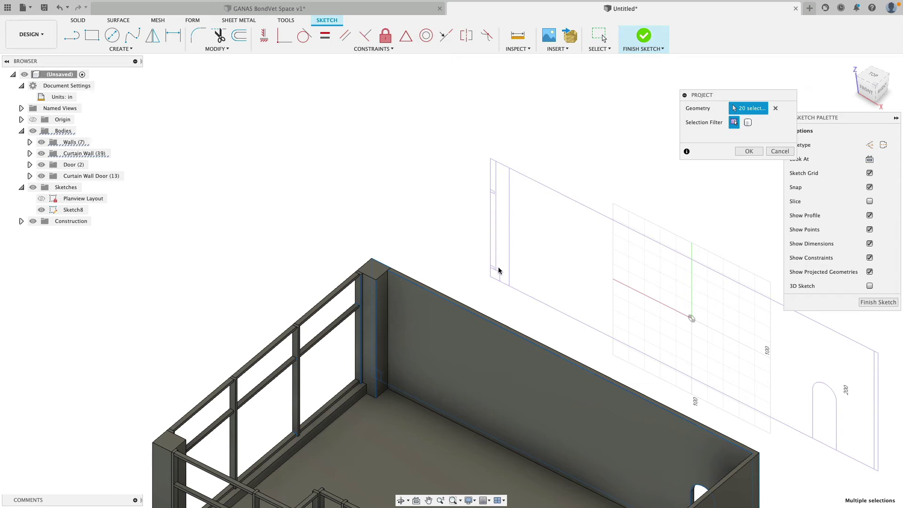
middle_drag(607, 315, 460, 174)
scroll(655, 208, down, 3)
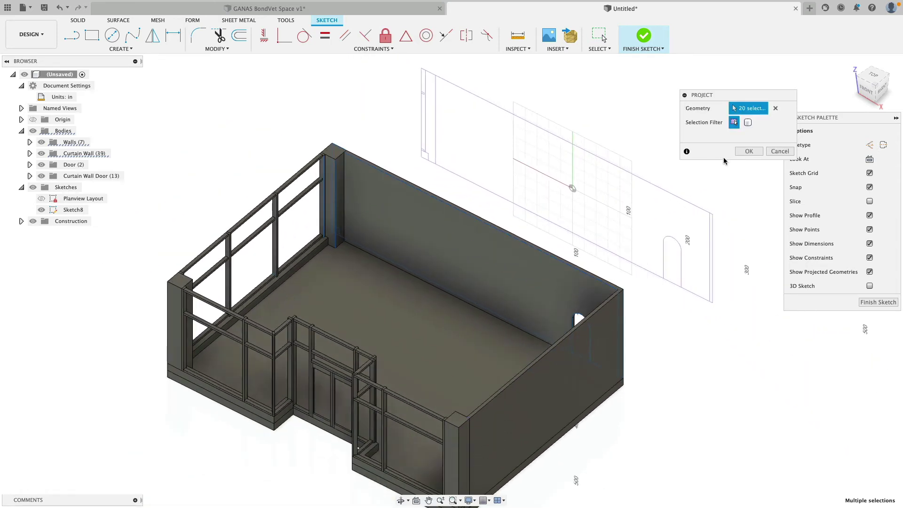
click(748, 152)
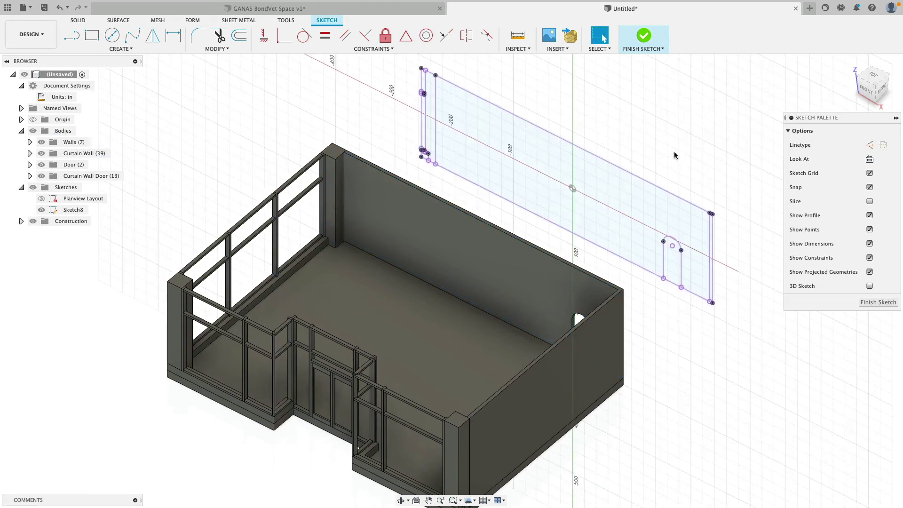
shift+middle_drag(678, 152, 690, 148)
shift+middle_drag(622, 130, 639, 128)
click(642, 44)
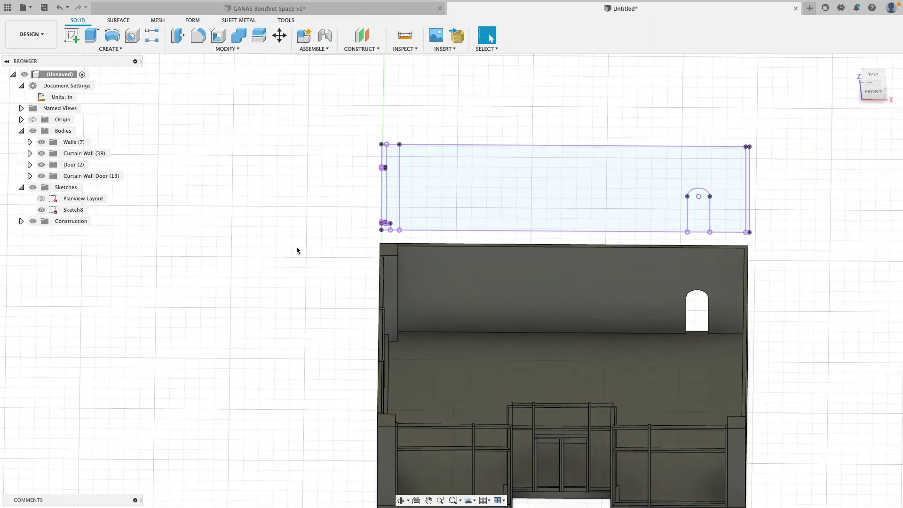
Step: Rename the finished back wall sketch as Elevation View
shift+middle_drag(297, 251, 337, 212)
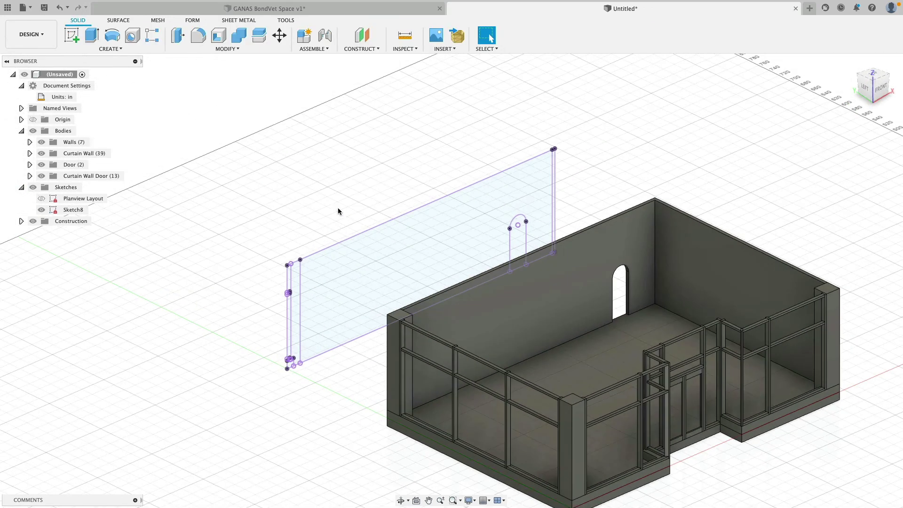
click(71, 214)
click(86, 216)
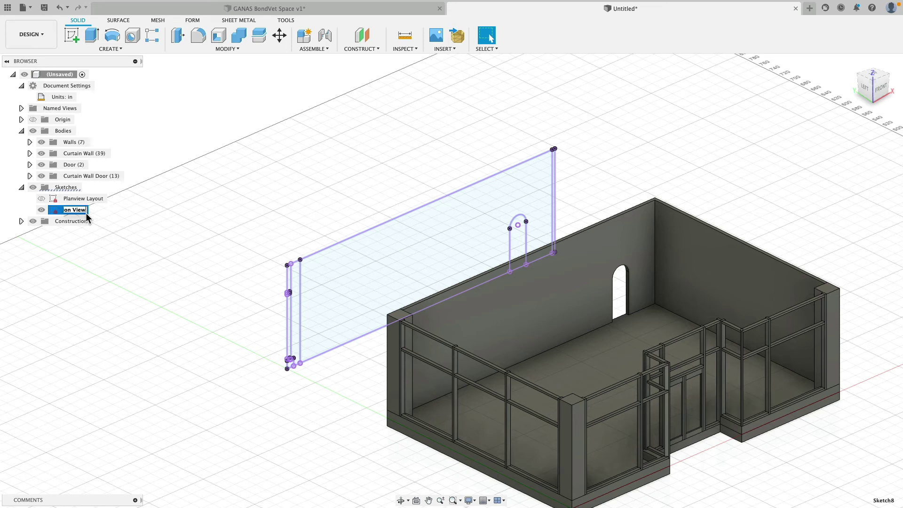
text(Elevation View)
key(Return)
right_click(99, 212)
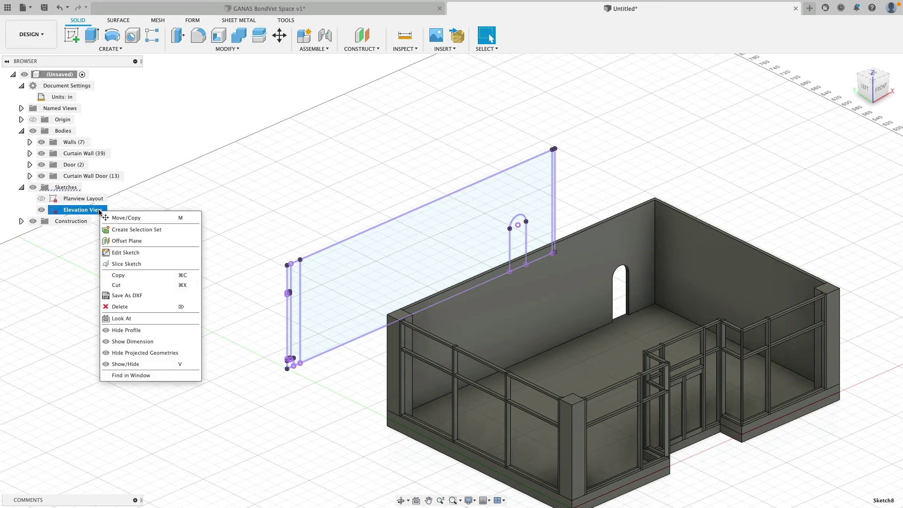
click(162, 296)
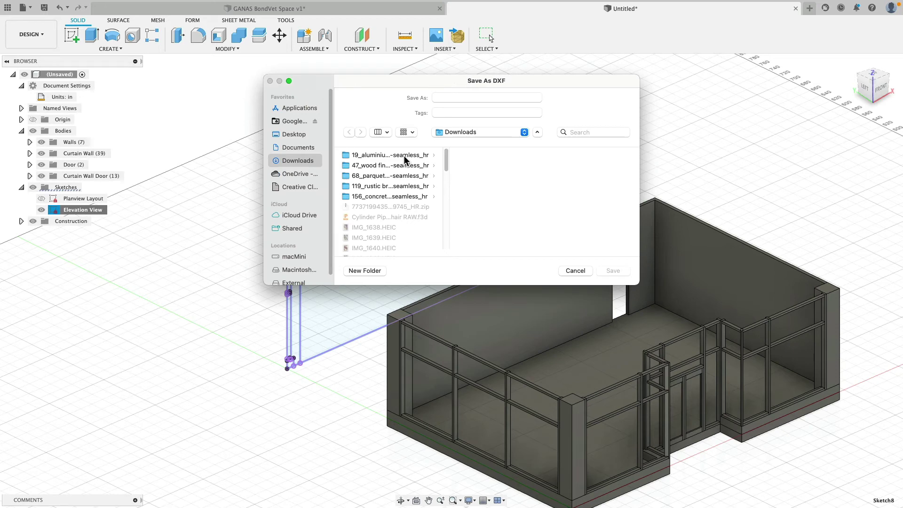
click(574, 270)
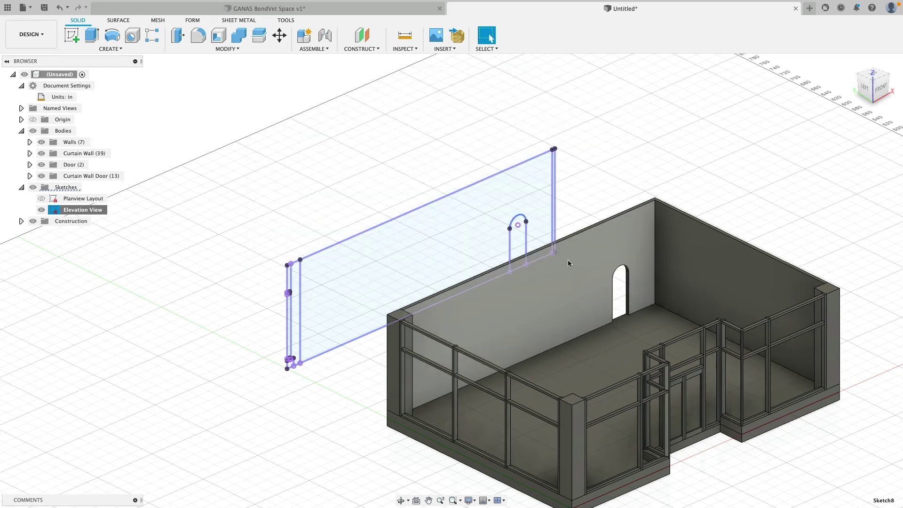
Step: Hide the Elevation View sketch so only the room model is shown
scroll(503, 143, down, 5)
middle_drag(662, 123, 678, 102)
scroll(679, 102, up, 3)
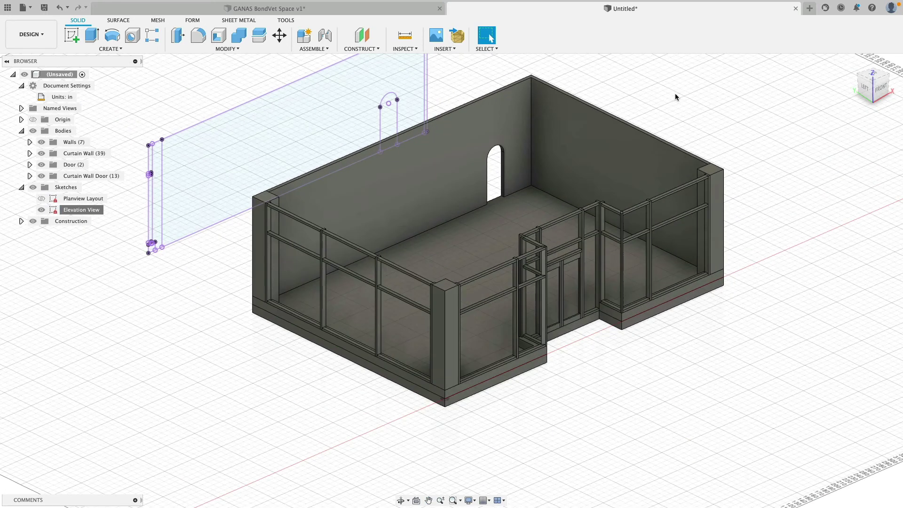
drag(676, 93, 735, 113)
key(Escape)
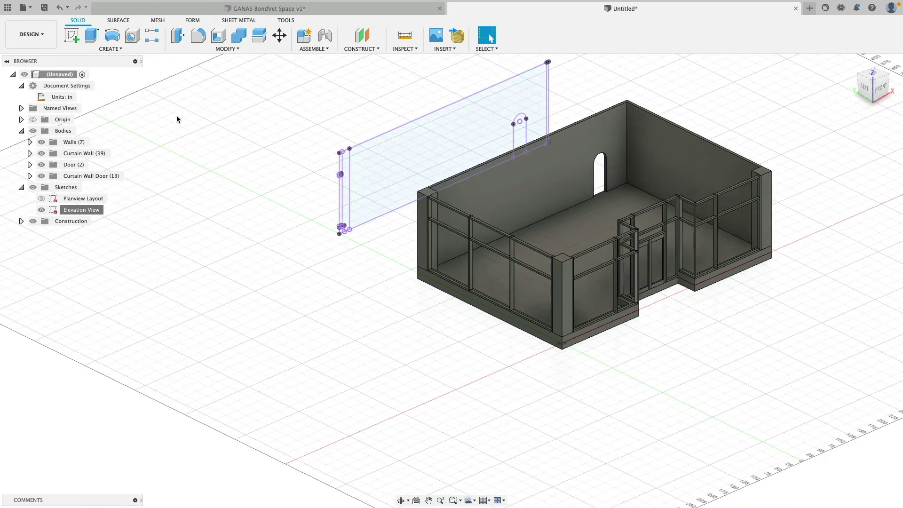
click(42, 210)
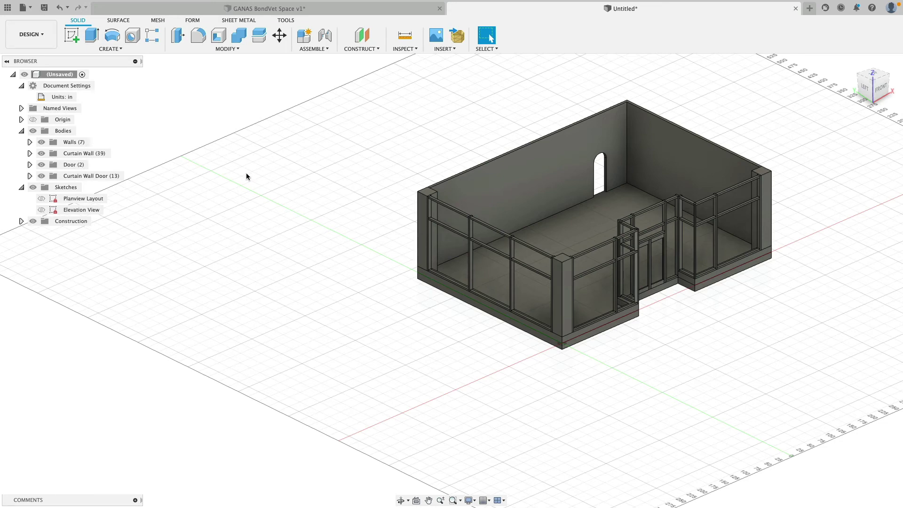
Step: Create a construction plane offset -100 in from the XY plane, below the room's floor
scroll(246, 176, down, 3)
click(362, 35)
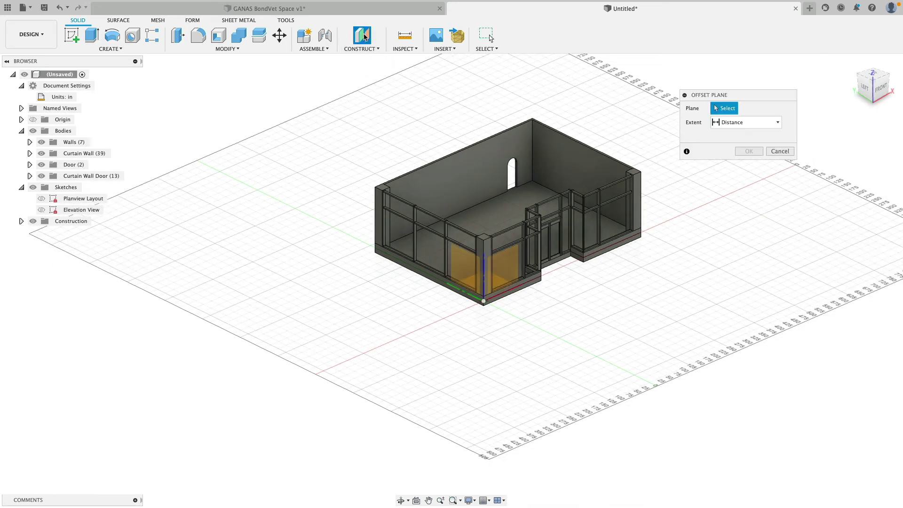
click(481, 276)
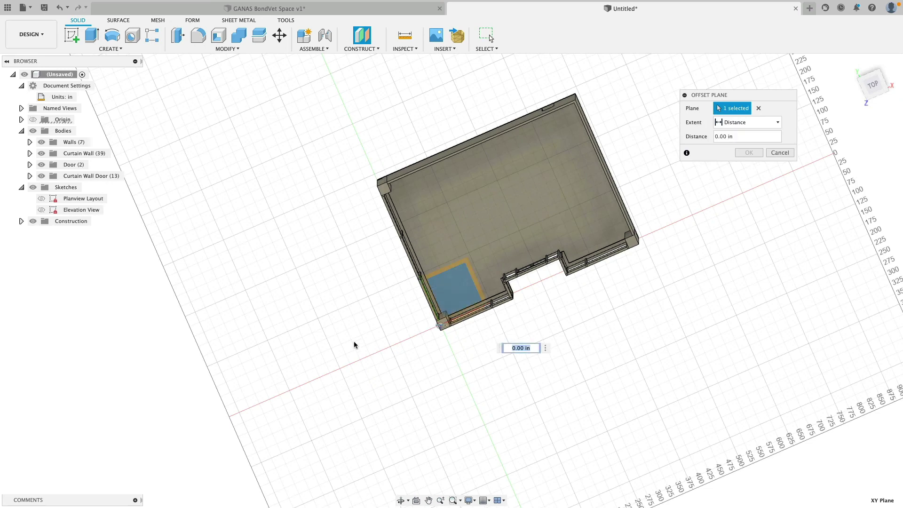
shift+middle_drag(354, 344, 518, 278)
drag(518, 279, 516, 310)
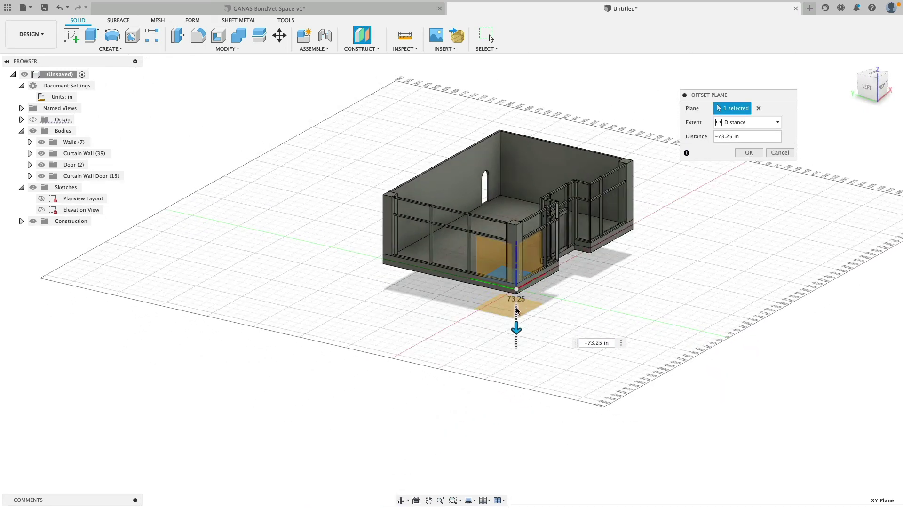
text(-50)
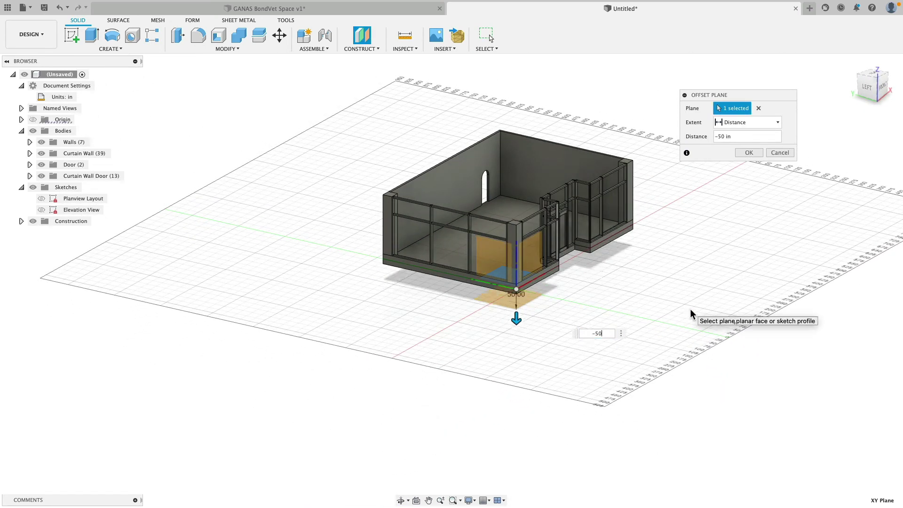
text(0)
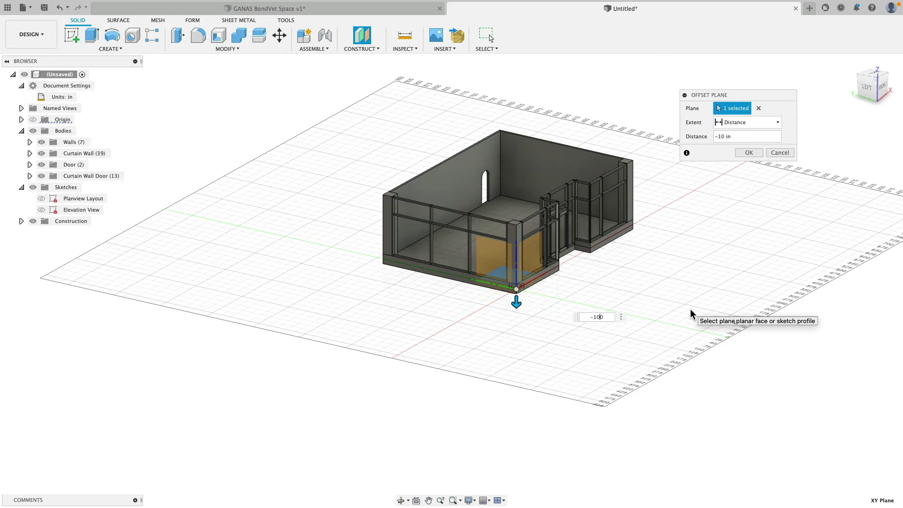
key(Return)
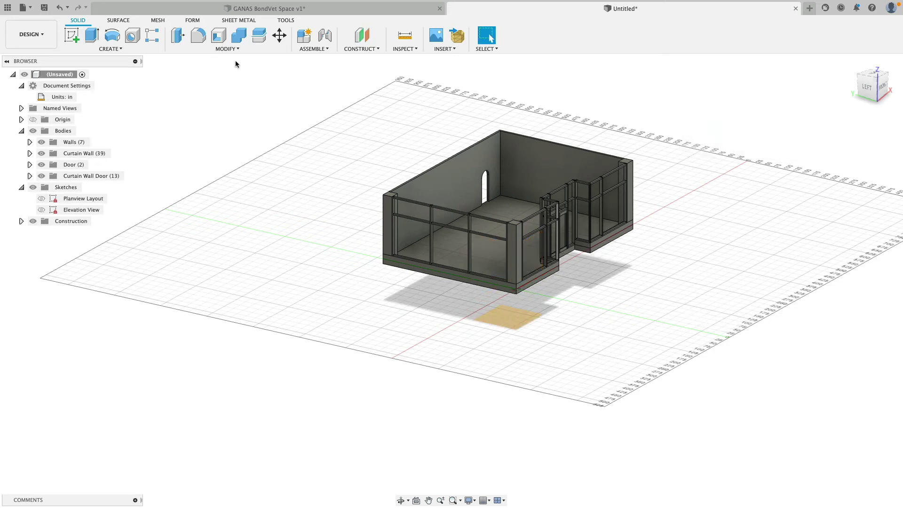
Step: Create a sketch on the offset construction plane below the floor and start projecting geometry into it
click(72, 35)
click(509, 312)
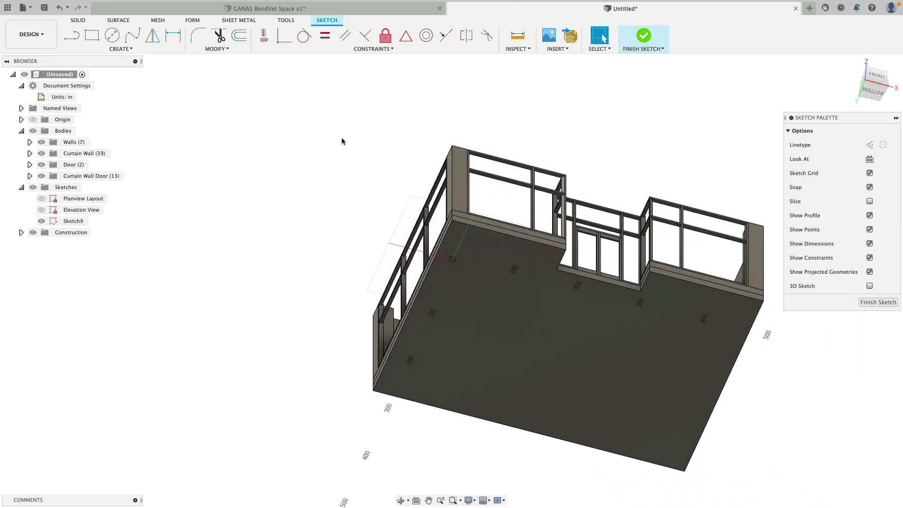
key(p)
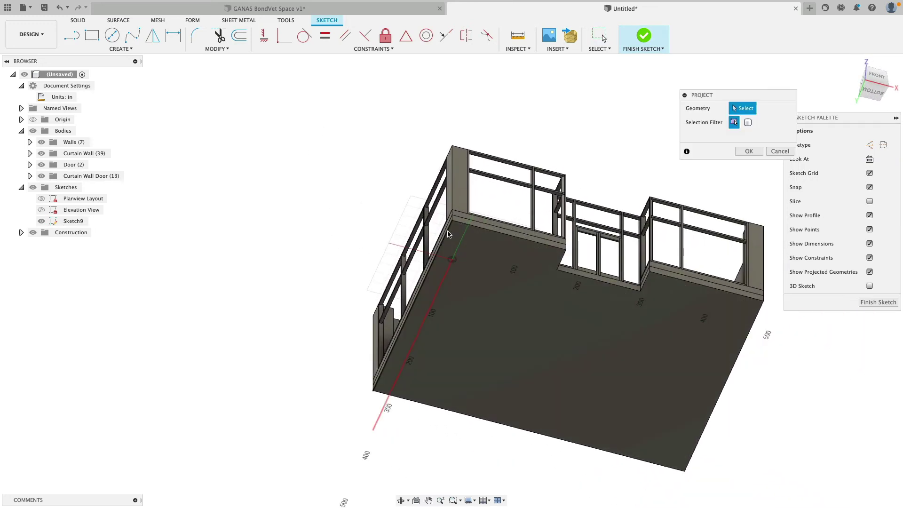
click(423, 286)
click(485, 230)
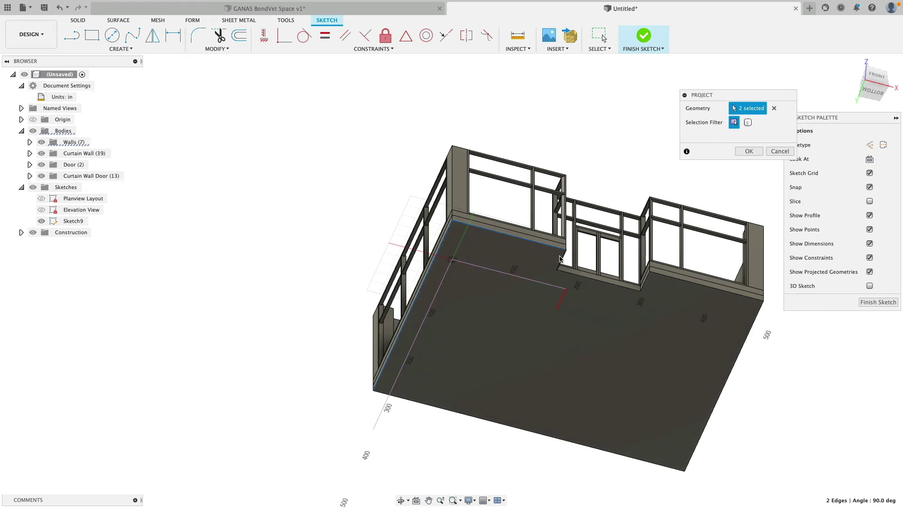
click(621, 324)
click(628, 286)
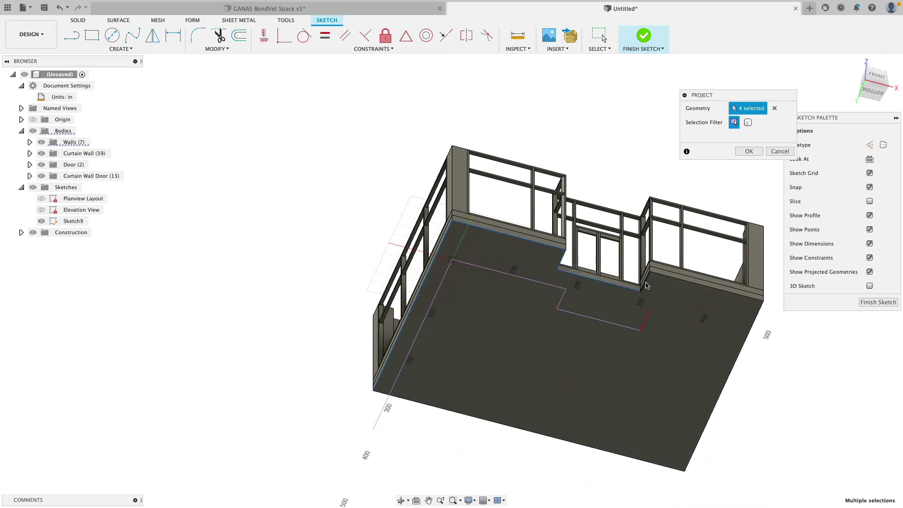
click(644, 280)
click(673, 278)
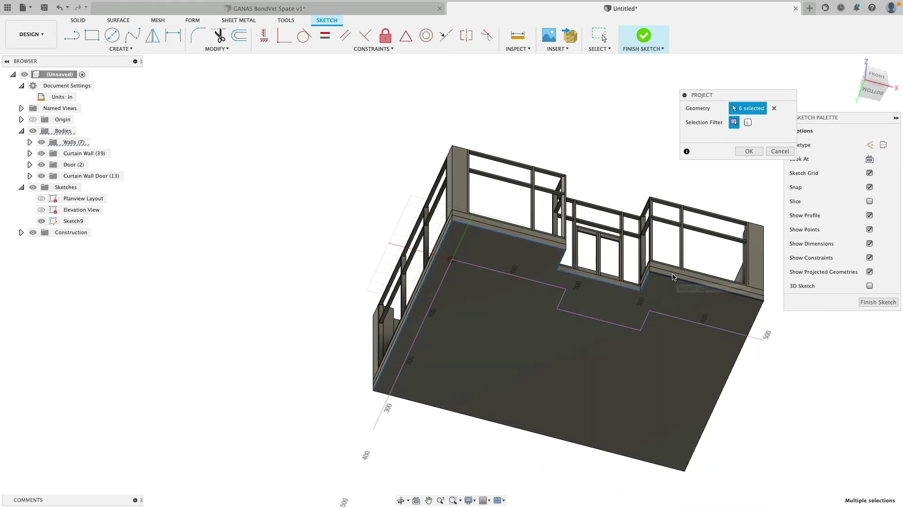
click(774, 108)
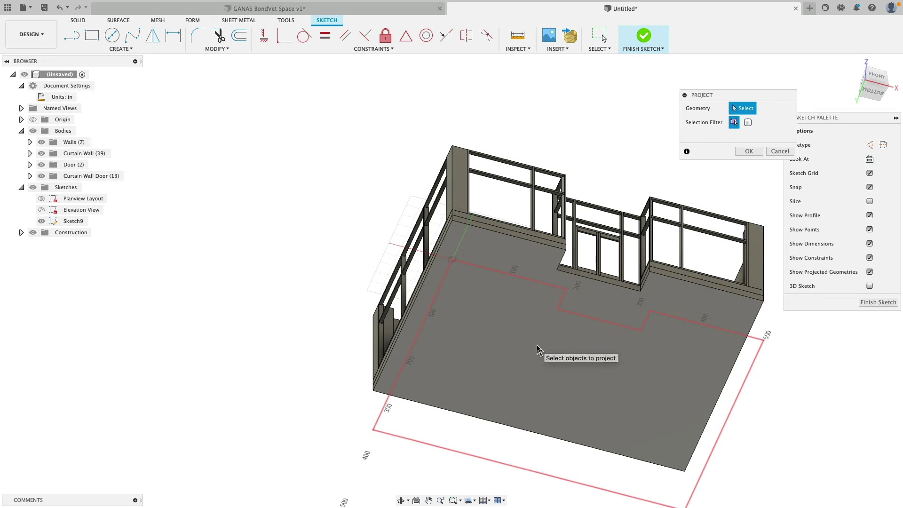
Step: Project the floor's underside face and the inner top edges of the rear corner column into the sketch
scroll(322, 241, down, 3)
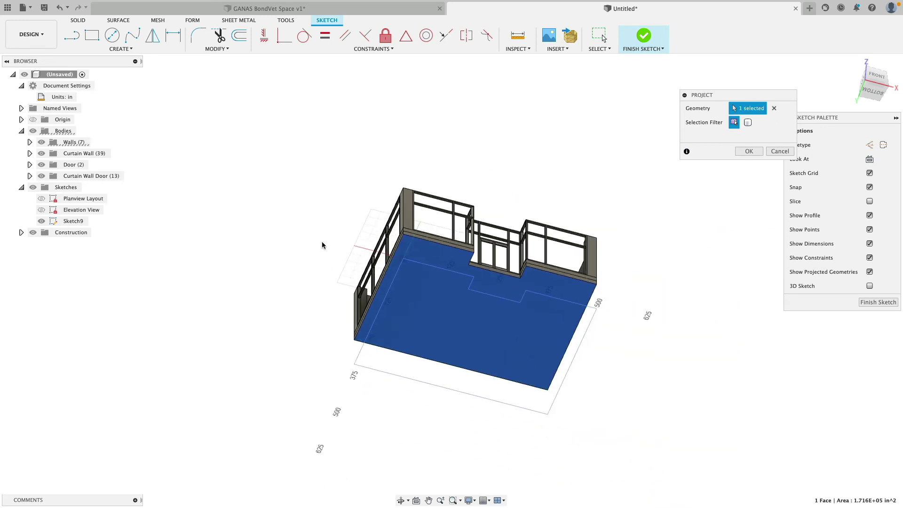
mouse_move(321, 241)
shift+middle_down()
mouse_move(299, 281)
mouse_move(312, 182)
mouse_move(325, 227)
shift+middle_up()
scroll(330, 225, up, 5)
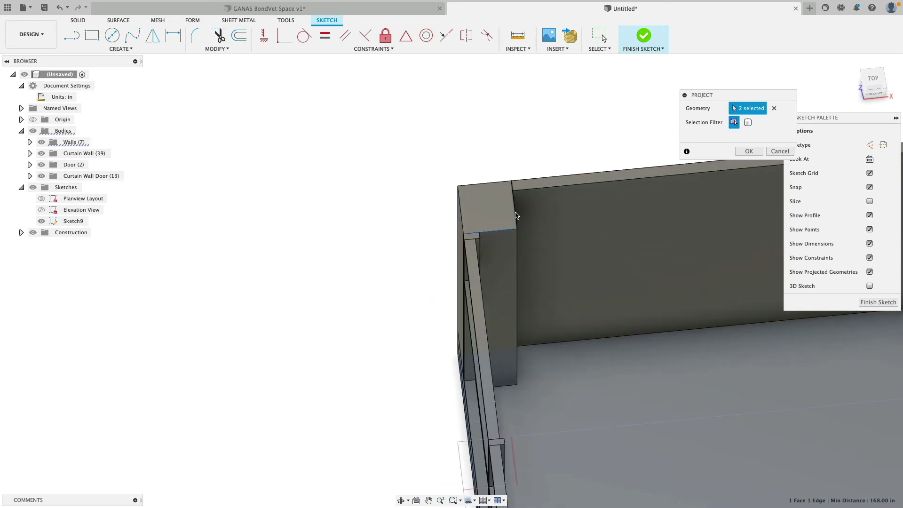
click(515, 212)
Step: Add the inner top edges of the back wall and the adjoining solid side wall to the projection
click(528, 190)
scroll(504, 145, down, 3)
middle_drag(582, 156, 147, 179)
scroll(601, 150, up, 2)
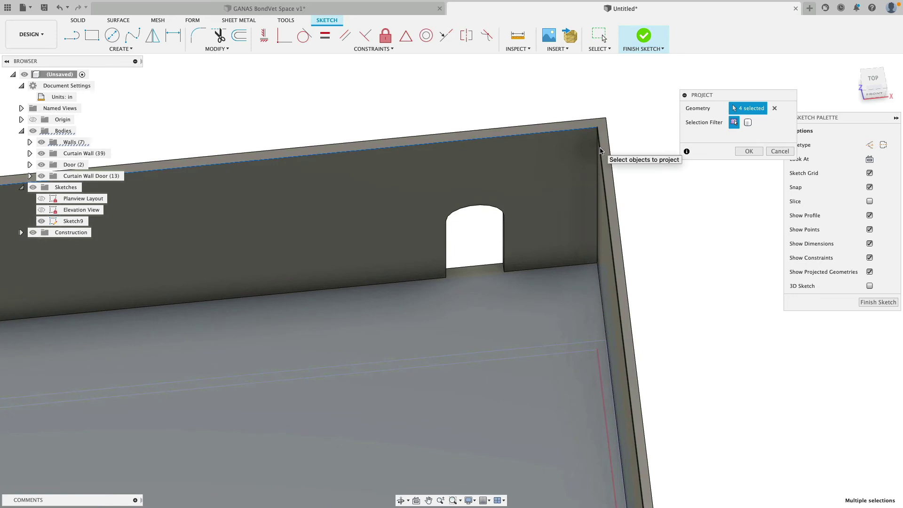
scroll(480, 256, down, 2)
shift+middle_drag(480, 256, 552, 332)
scroll(552, 333, down, 3)
click(593, 386)
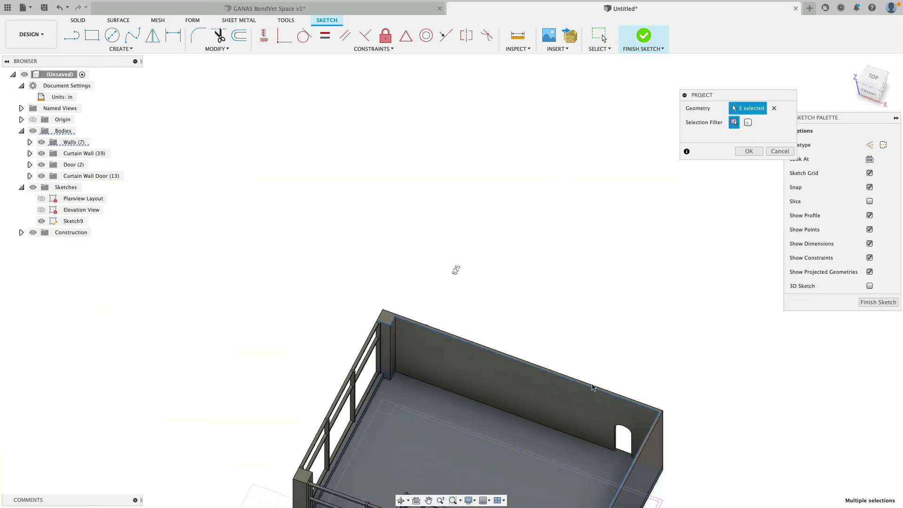
Step: Add the two side edges of the arched back wall opening at floor level to the projection
scroll(593, 387, down, 2)
scroll(568, 215, up, 5)
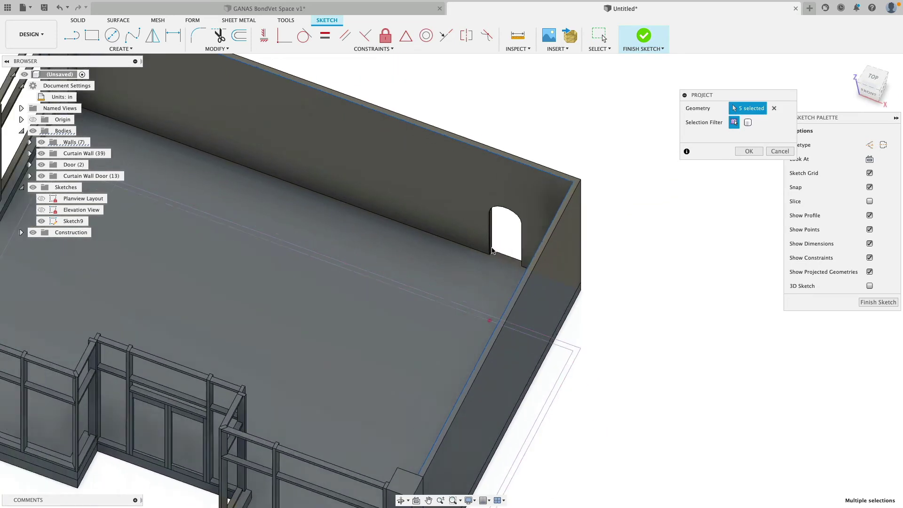
scroll(492, 254, up, 3)
click(491, 256)
scroll(477, 287, down, 4)
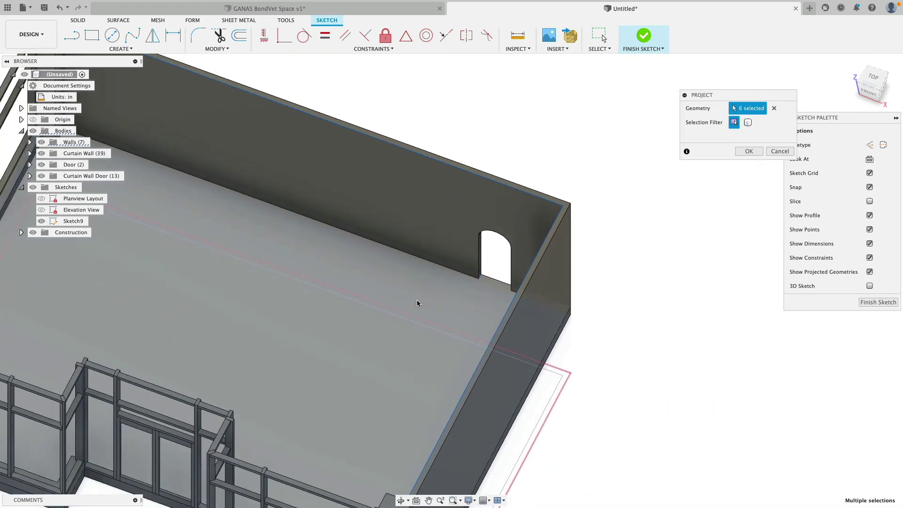
shift+middle_drag(417, 303, 615, 359)
scroll(418, 261, up, 5)
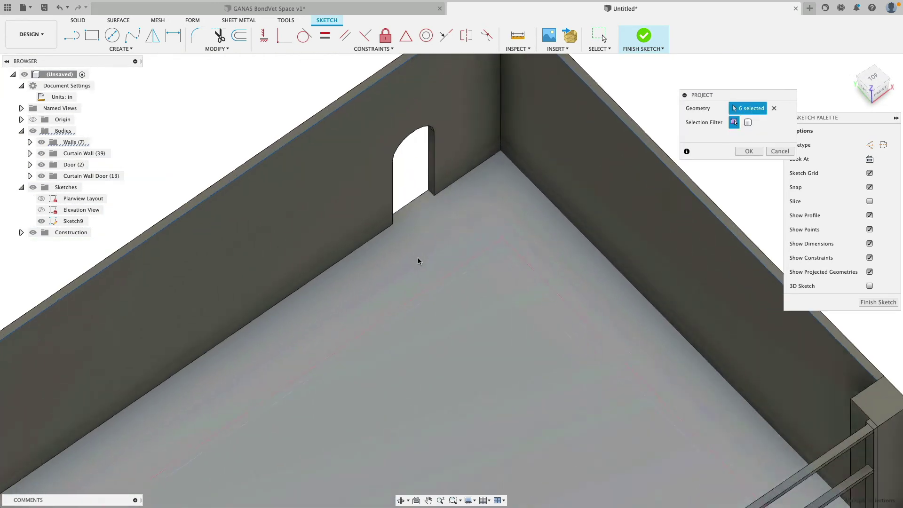
scroll(417, 261, up, 2)
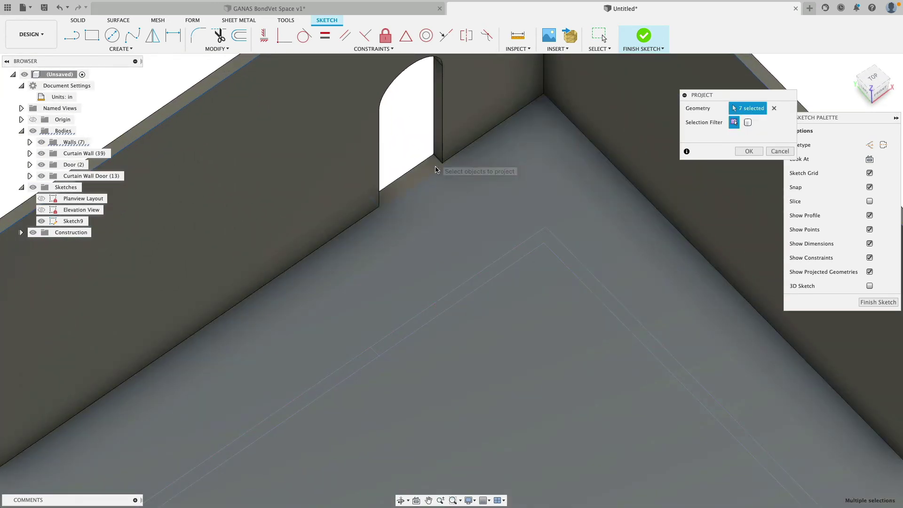
Step: Add the curtain walls' inner curb edges and the front corner column's inner top edges to the projection
scroll(437, 170, down, 6)
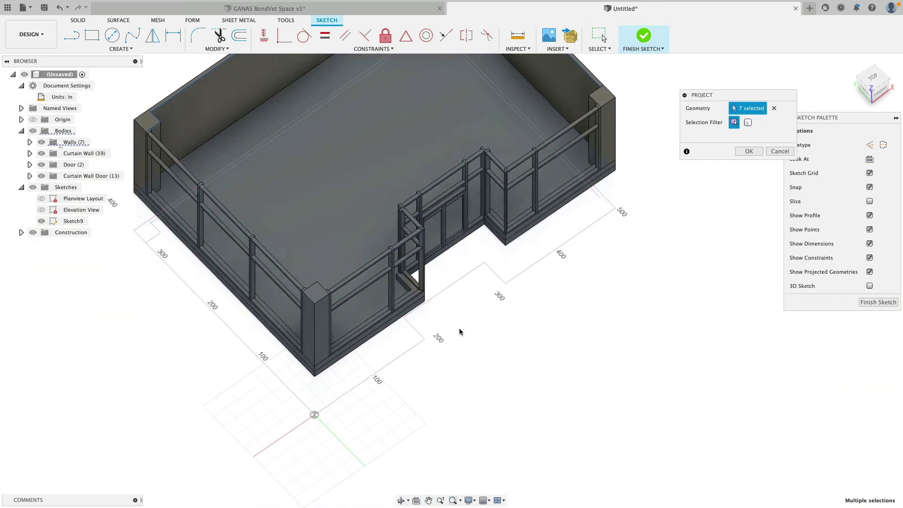
shift+middle_drag(408, 315, 578, 228)
scroll(500, 237, up, 4)
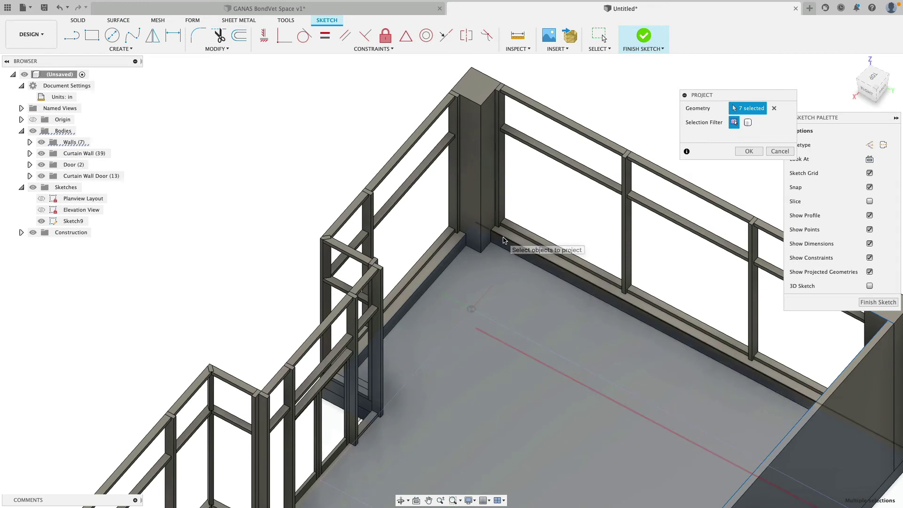
click(502, 247)
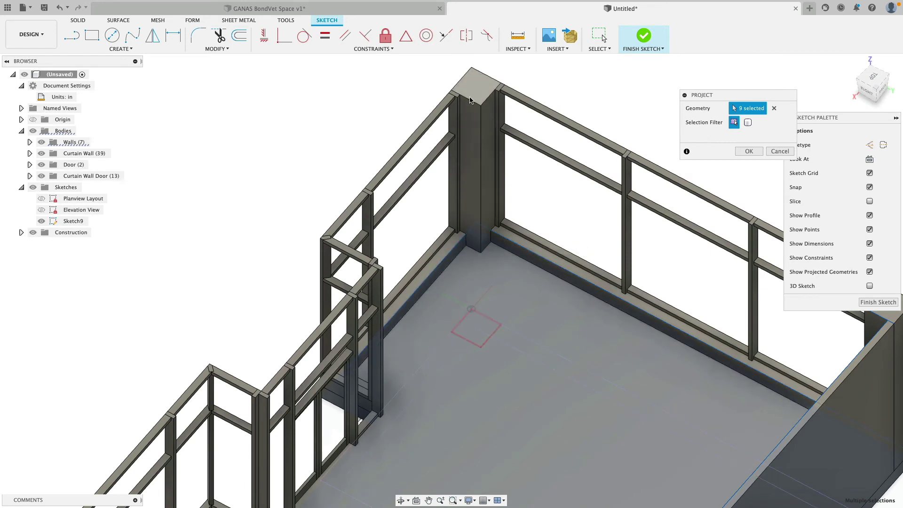
Step: Add the inner curb edges where the front wall steps in at the entrance, and accept the projection
scroll(488, 102, down, 5)
shift+middle_drag(488, 188, 508, 198)
scroll(508, 173, up, 5)
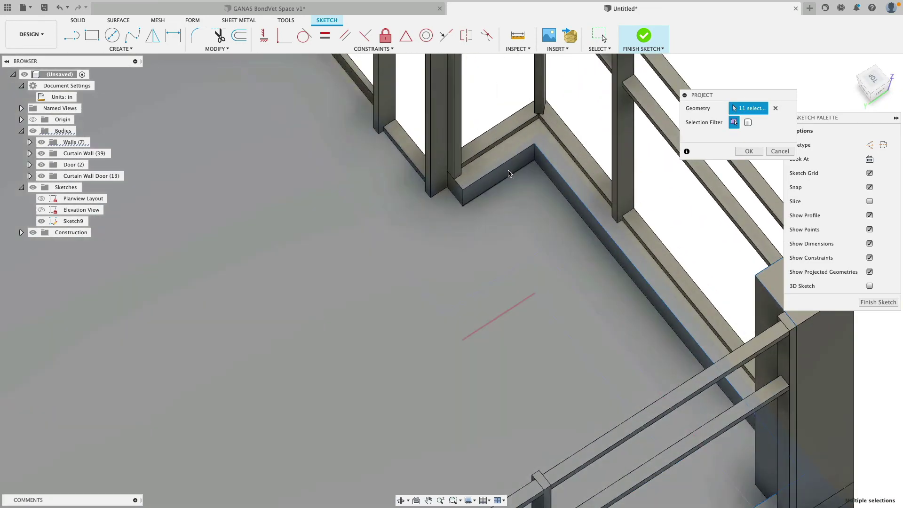
click(489, 176)
click(483, 202)
scroll(462, 242, down, 5)
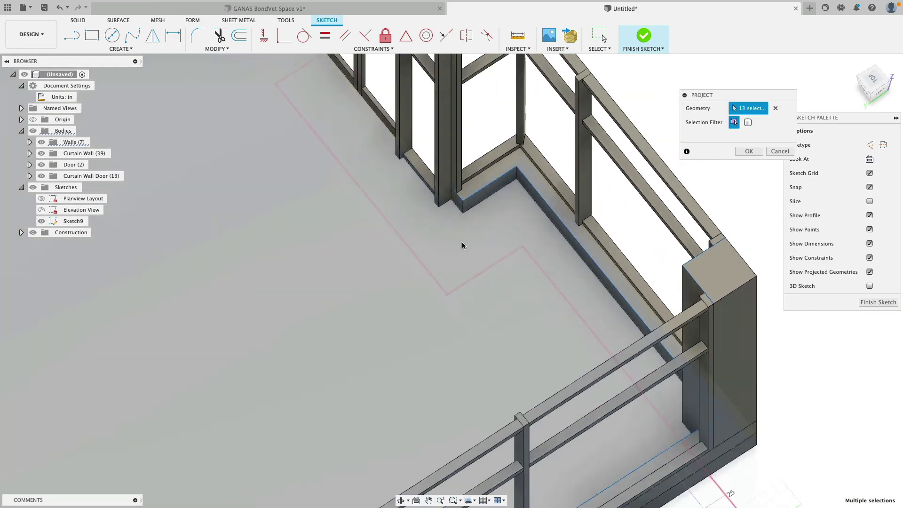
click(749, 151)
Step: Examine the projected outline beneath the room along the front and side curtain walls
scroll(633, 278, down, 5)
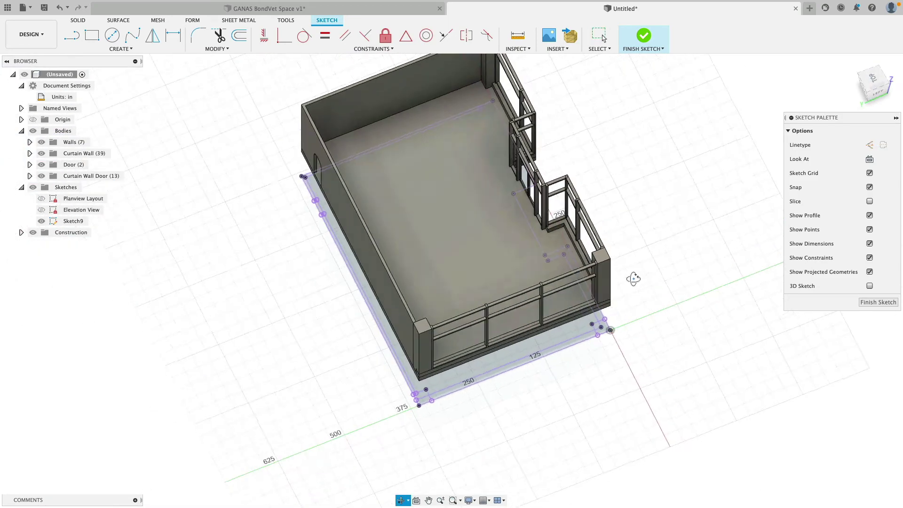
shift+middle_drag(633, 278, 571, 268)
scroll(729, 331, up, 10)
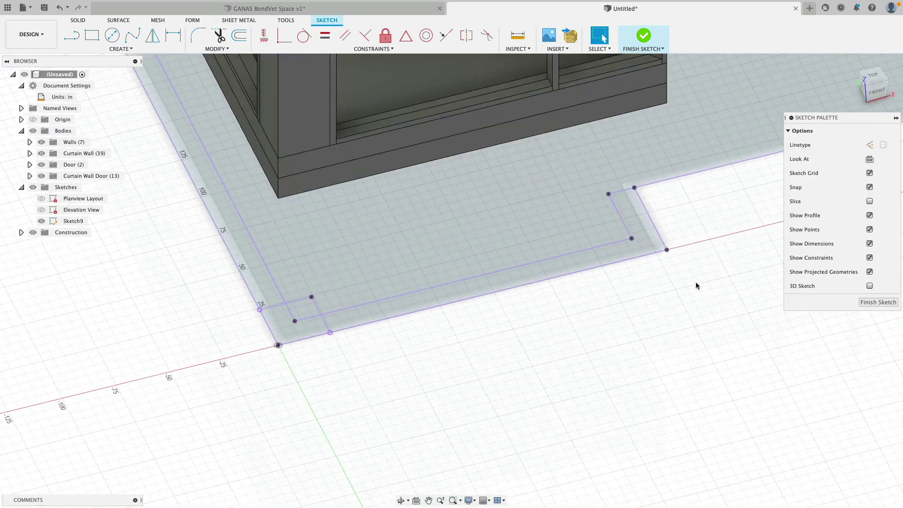
scroll(388, 315, down, 4)
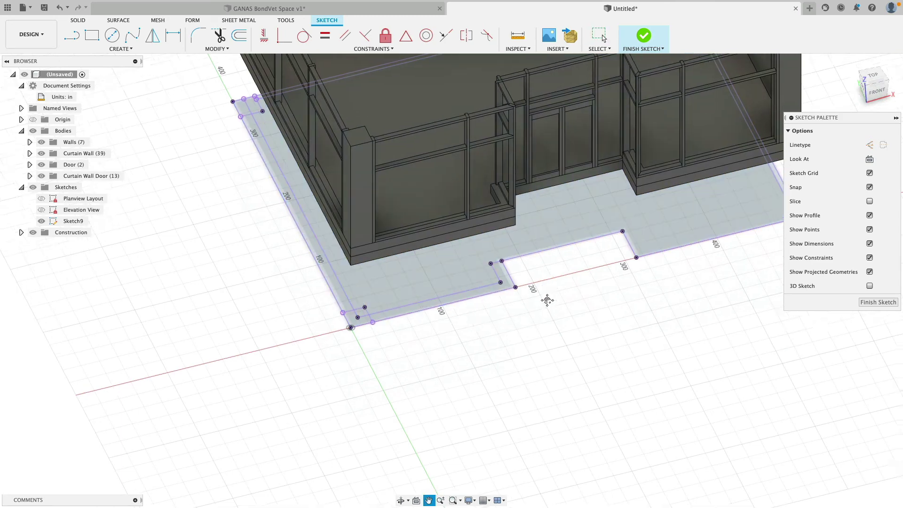
middle_drag(547, 299, 529, 363)
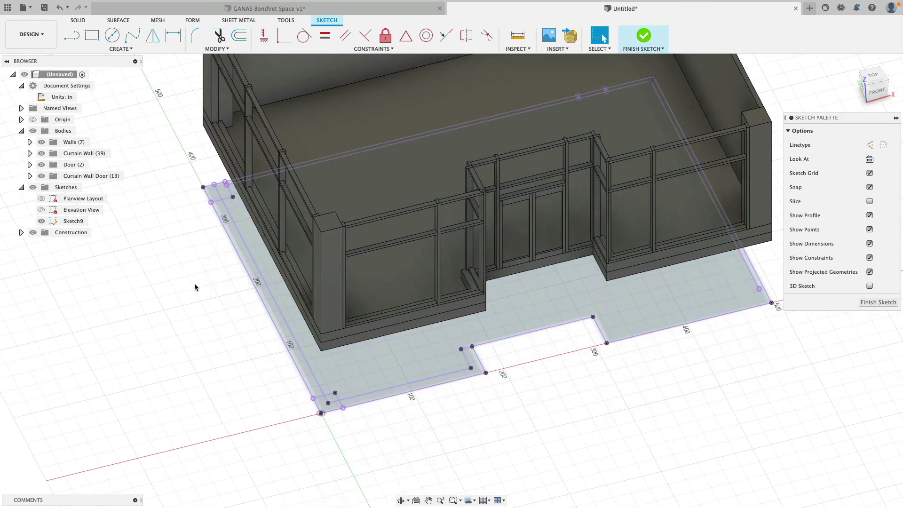
middle_drag(209, 343, 256, 405)
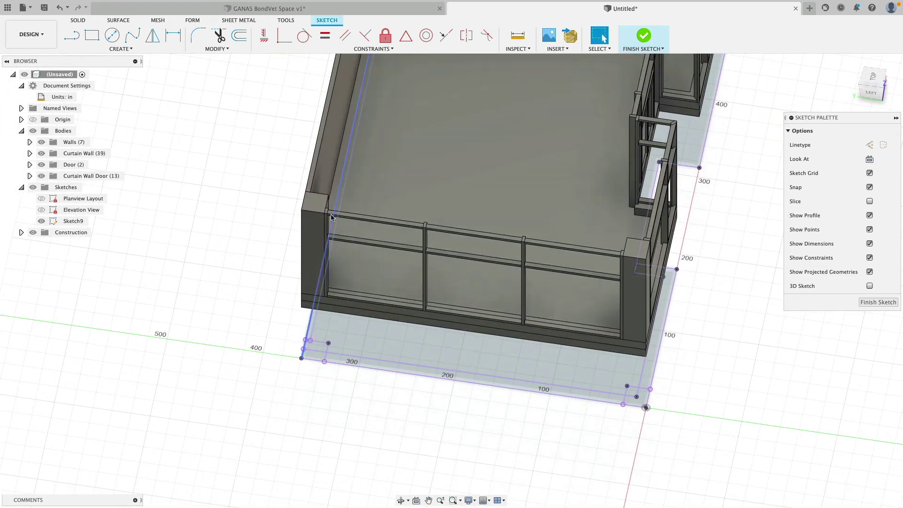
scroll(247, 162, up, 2)
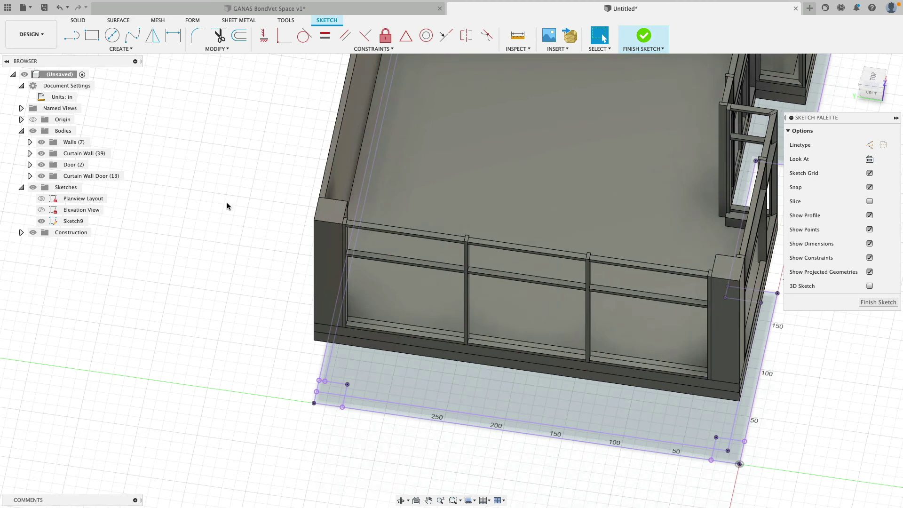
Step: Start another projection with the inner edges of the three top rails of the side curtain wall
key(p)
scroll(289, 157, up, 5)
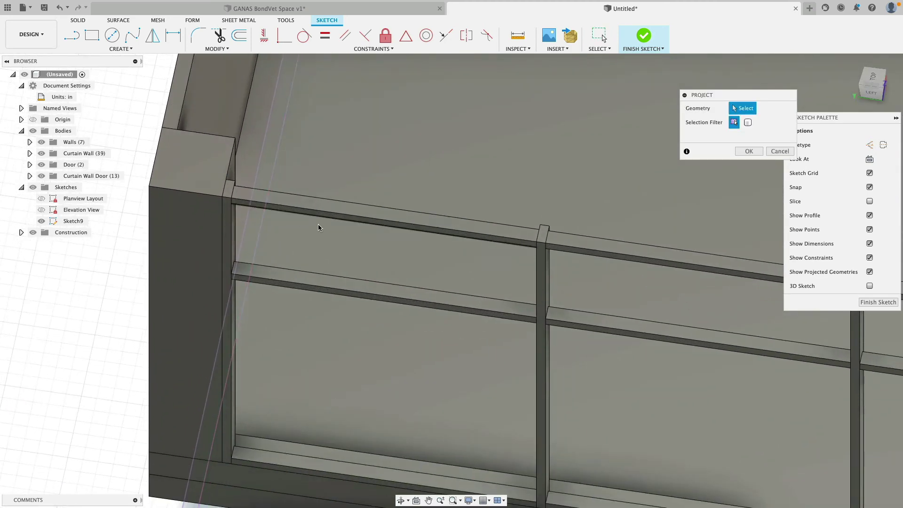
scroll(329, 228, down, 5)
scroll(344, 374, up, 2)
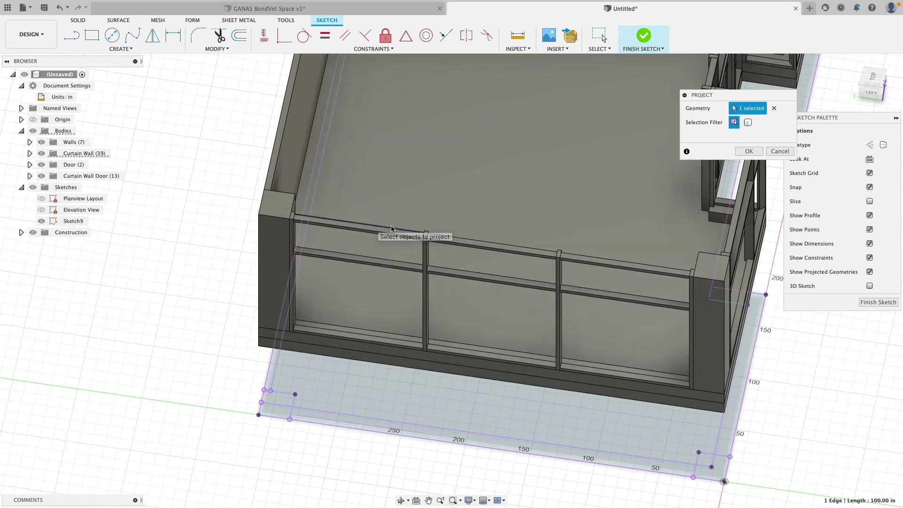
click(536, 249)
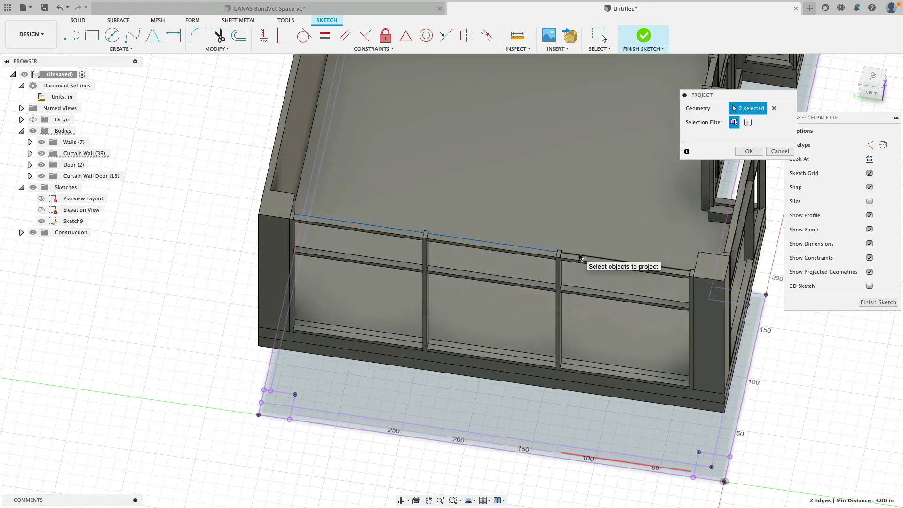
Step: Add the top side edges of the mullion beside the rear column and the first intermediate mullion to the projection
scroll(292, 214, up, 6)
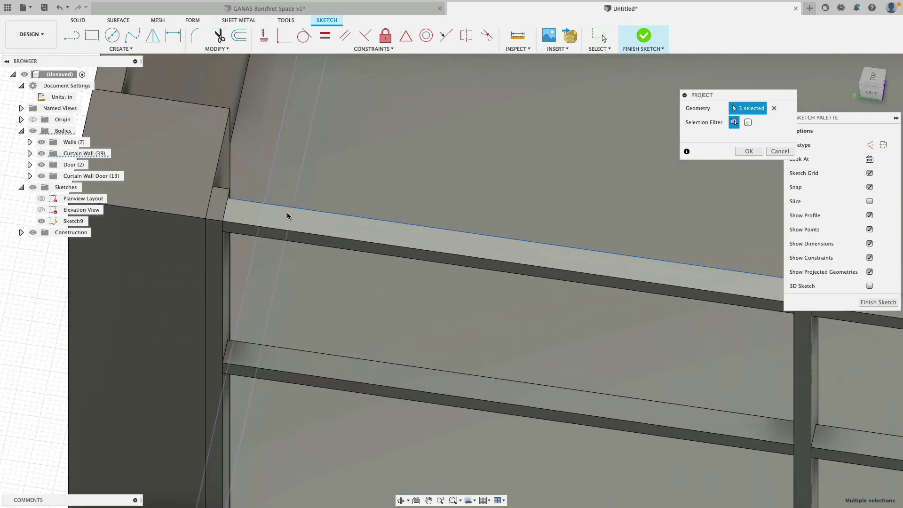
scroll(222, 187, down, 5)
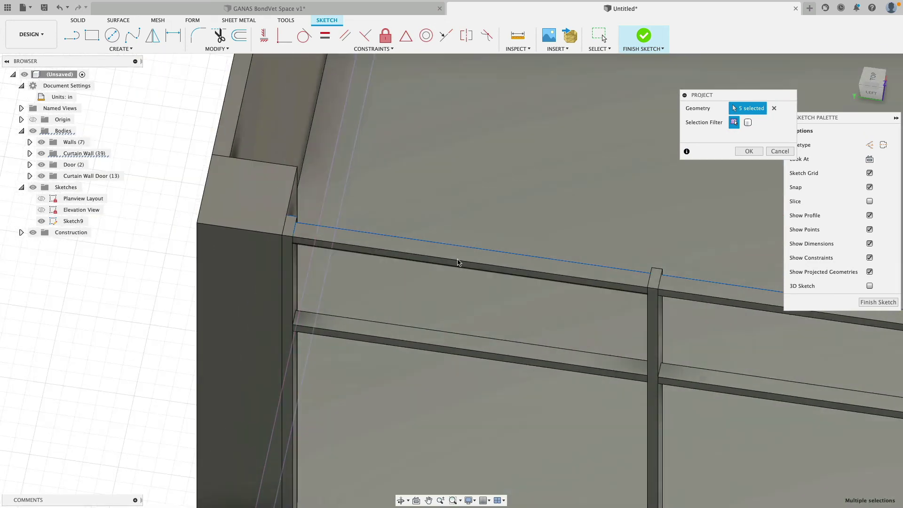
scroll(419, 219, up, 8)
click(366, 249)
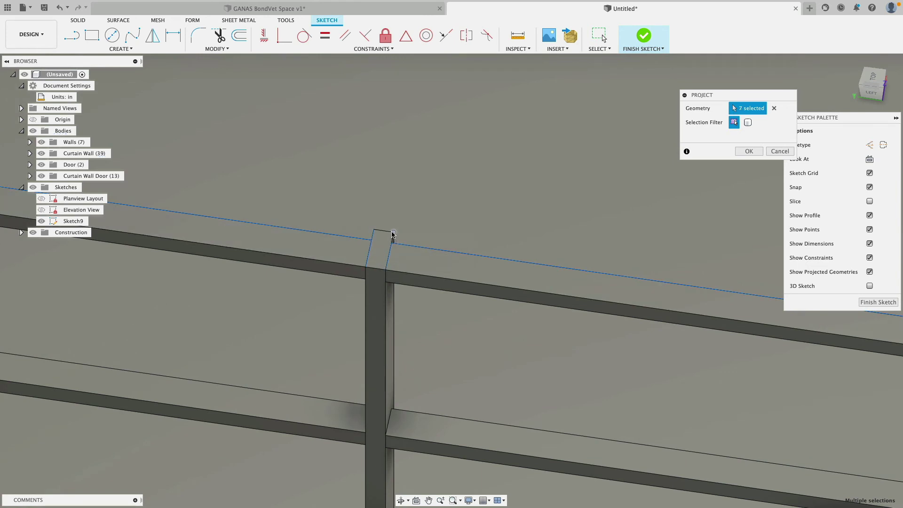
scroll(385, 233, down, 5)
Step: Add the first intermediate mullion's inner end edge and the exposed top edges of the two remaining side wall mullions to the projection
scroll(430, 279, up, 7)
click(430, 278)
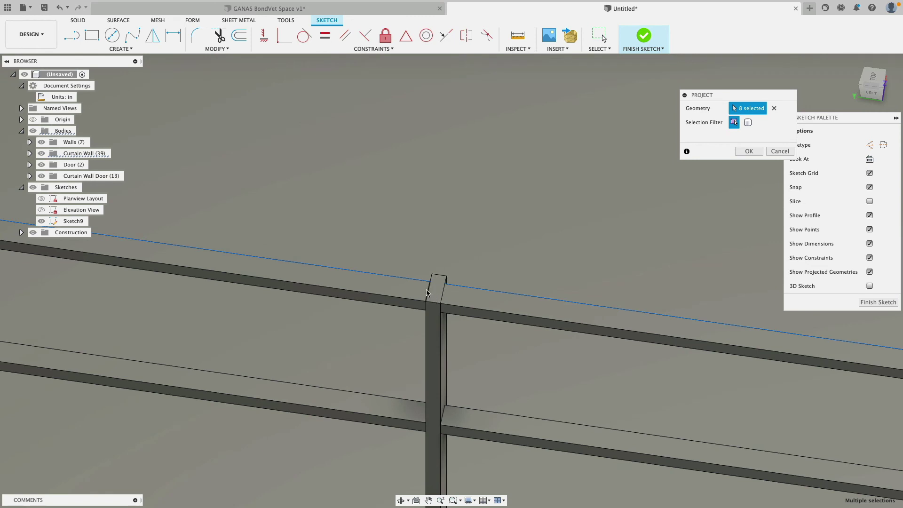
scroll(442, 271, up, 3)
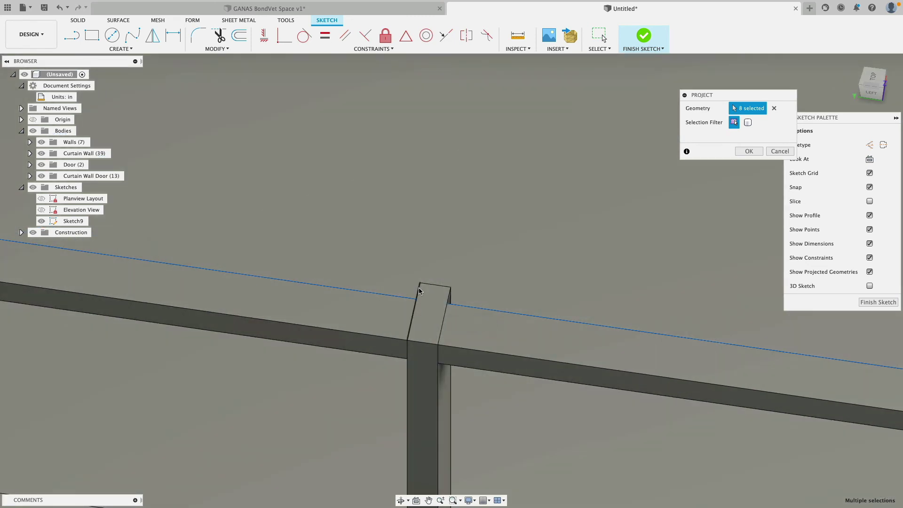
click(449, 297)
scroll(488, 248, down, 5)
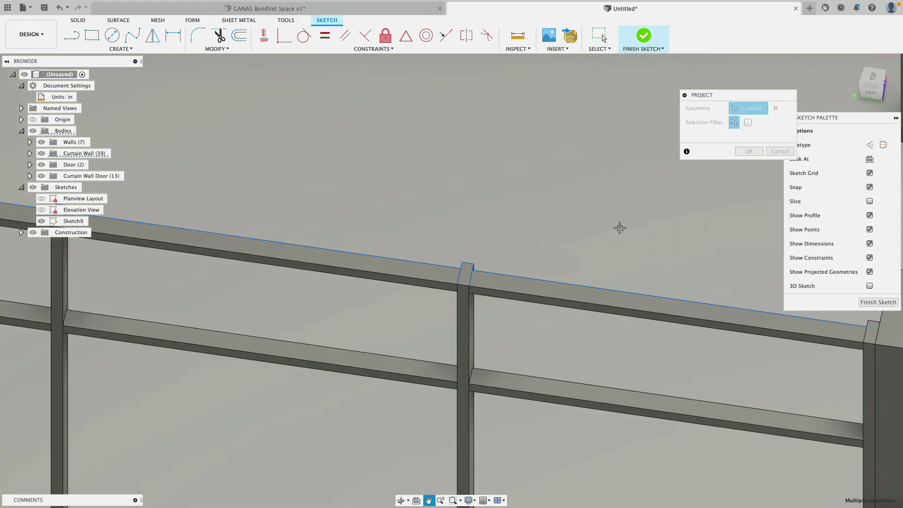
scroll(503, 222, up, 7)
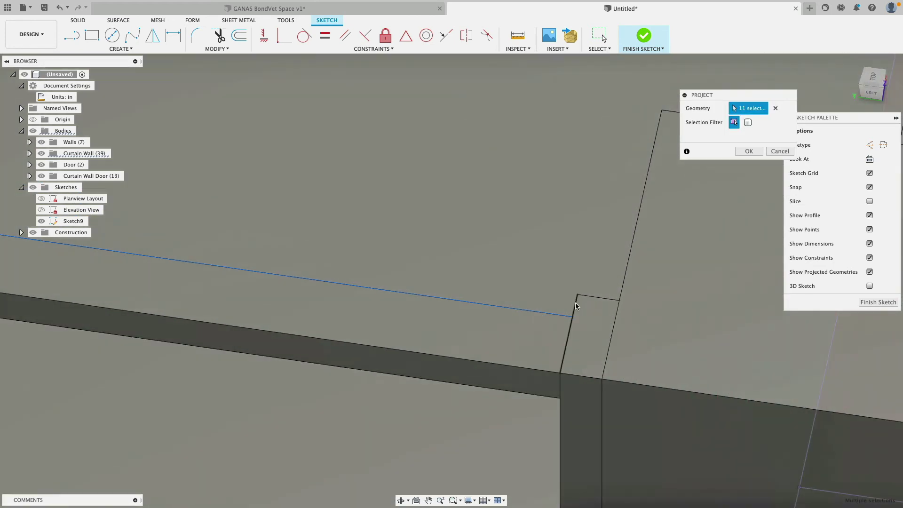
click(585, 298)
scroll(496, 221, down, 10)
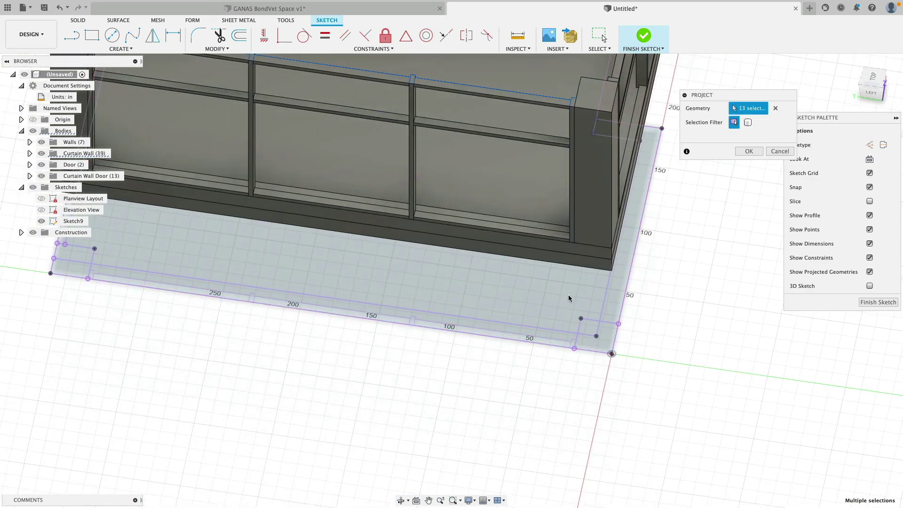
Step: Add the exposed top edges of the front wall mullion beside the corner column and the adjoining top rail's inner edge
shift+middle_drag(568, 295, 453, 363)
scroll(443, 225, up, 8)
scroll(335, 178, up, 4)
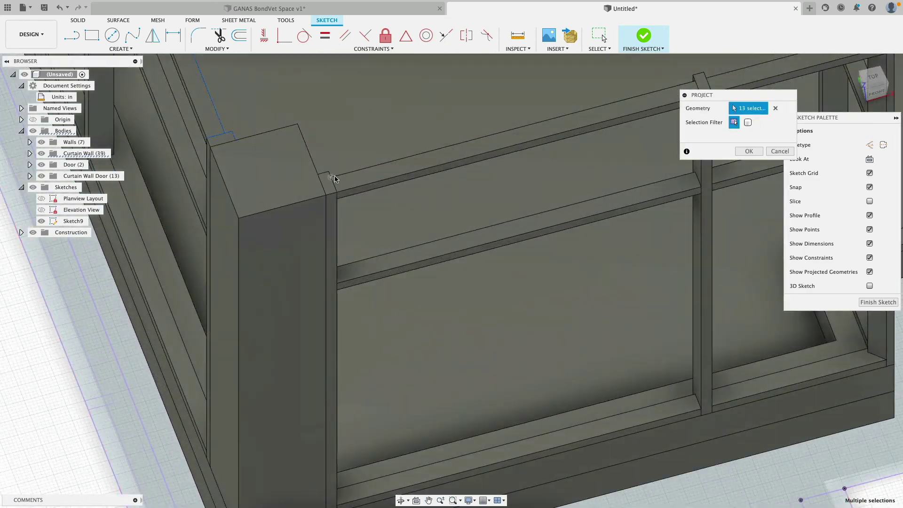
click(323, 176)
scroll(328, 178, up, 3)
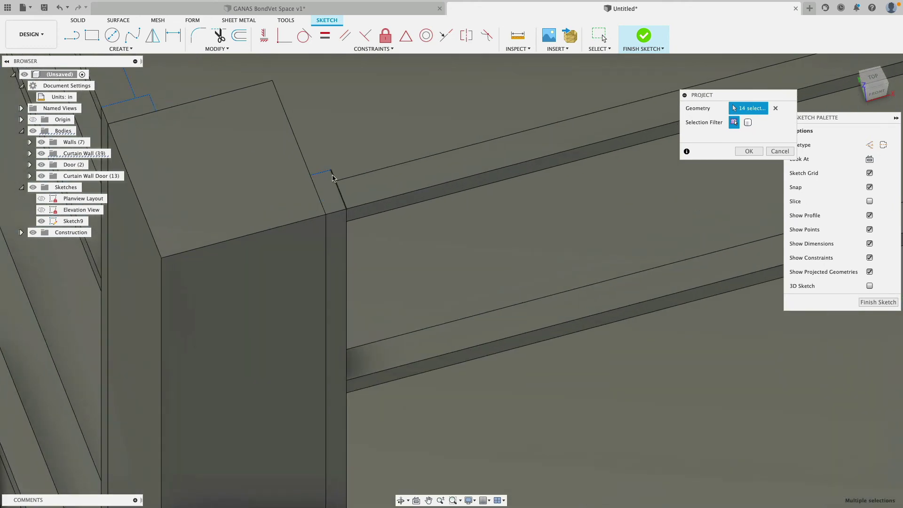
click(364, 176)
scroll(364, 176, down, 6)
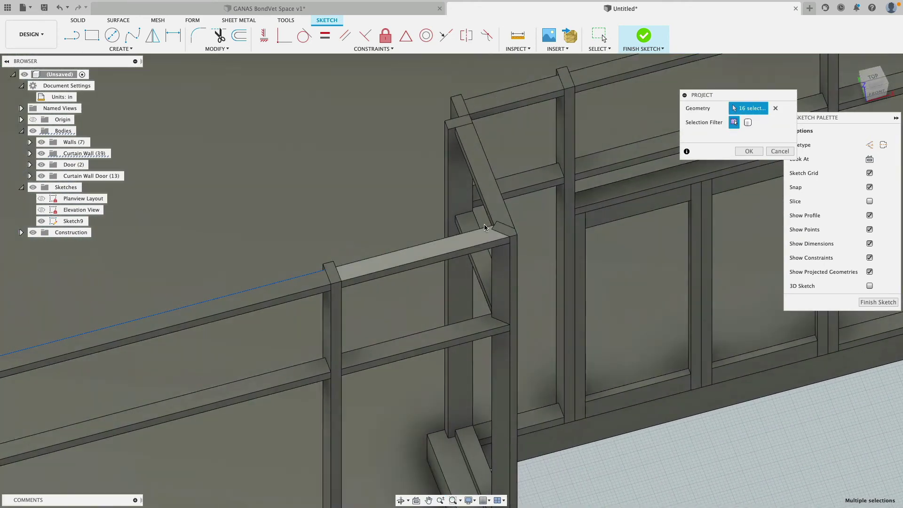
Step: Add the top edges of the front wall's intermediate mullion and the inner edge of the rail between it and the entrance corner
scroll(254, 280, up, 2)
scroll(252, 282, up, 4)
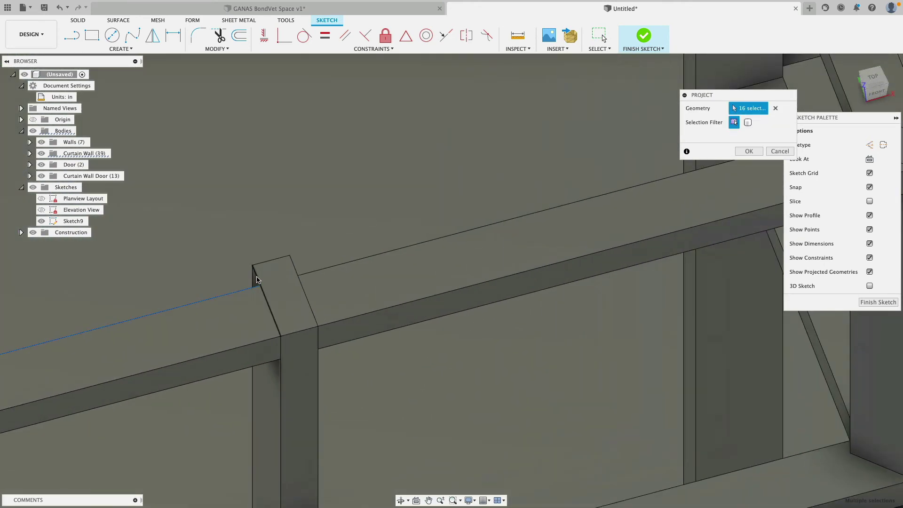
click(296, 266)
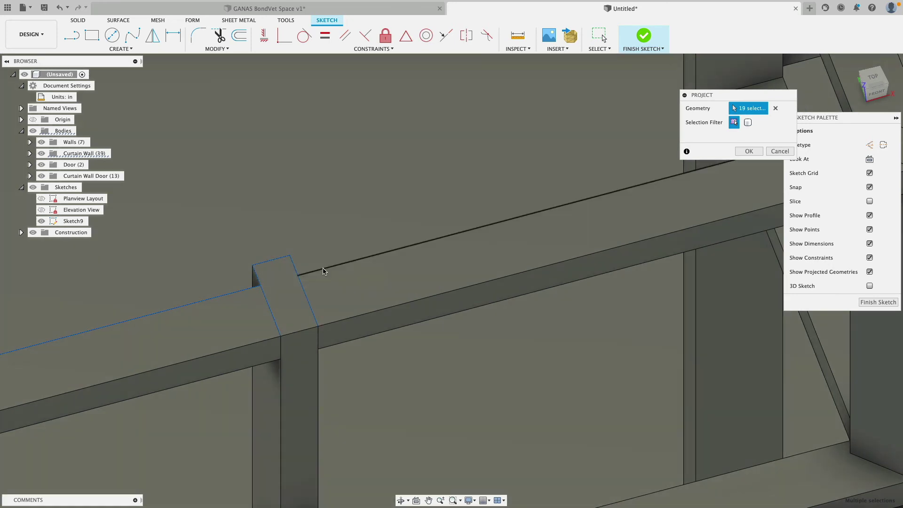
scroll(350, 285, down, 3)
Step: Add the long edges of the angled mullion at the entrance corner and the inner edge of the return wall's top rail
scroll(354, 267, up, 5)
scroll(354, 268, up, 3)
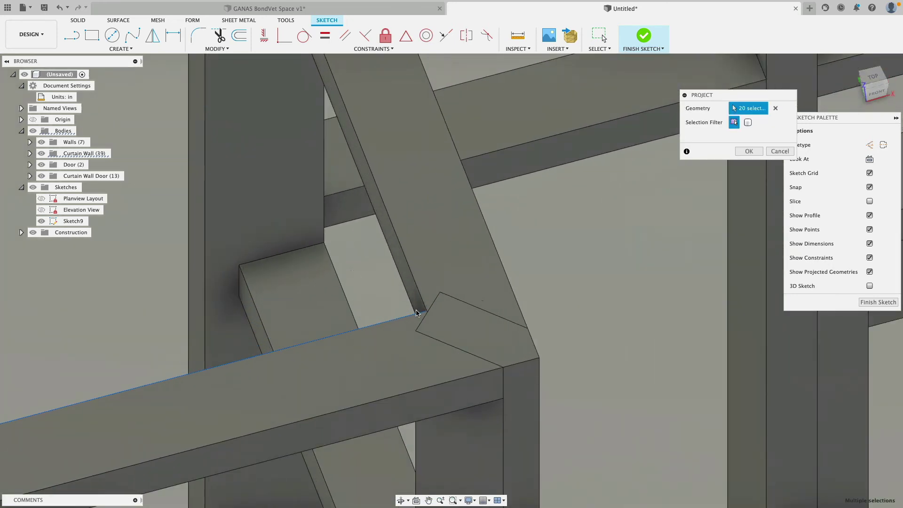
click(469, 309)
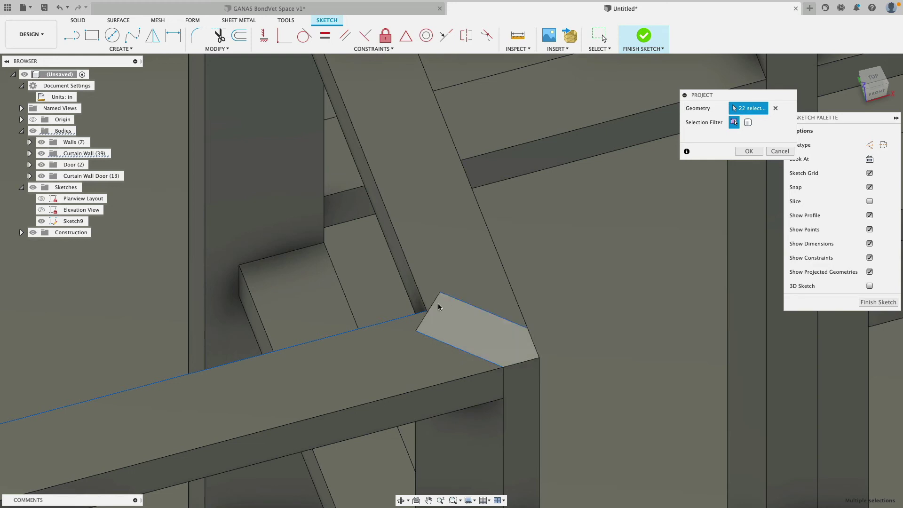
click(431, 303)
scroll(381, 291, down, 5)
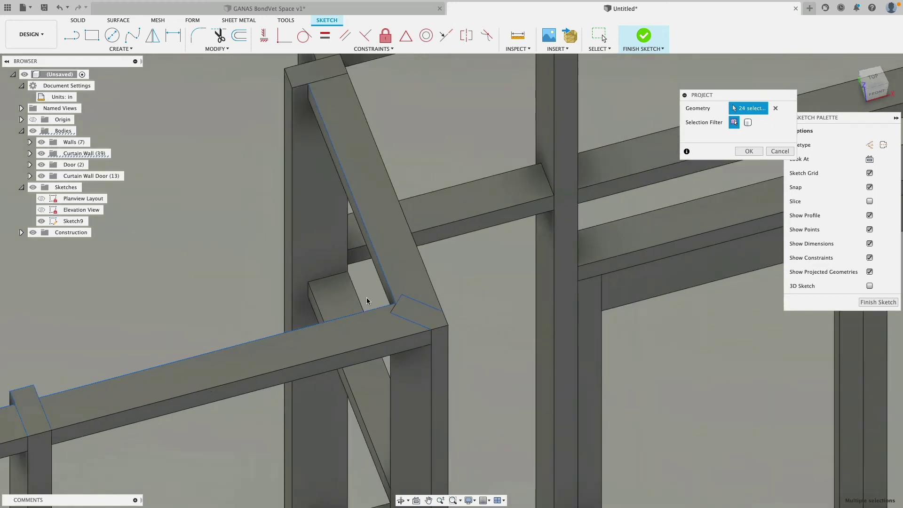
Step: Add the top edges of the two mullions meeting at the recessed entrance corner and the inner edge of the first entrance rail
scroll(381, 238, up, 8)
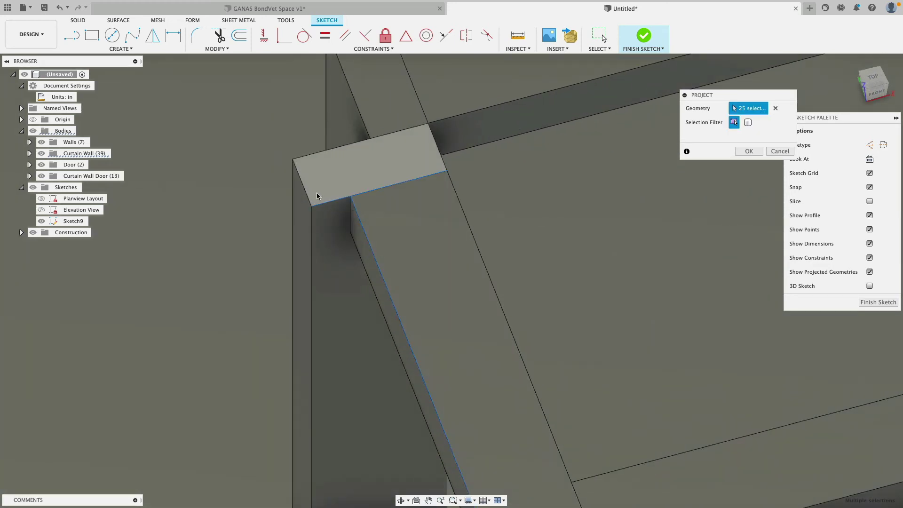
click(317, 193)
middle_drag(347, 131, 317, 341)
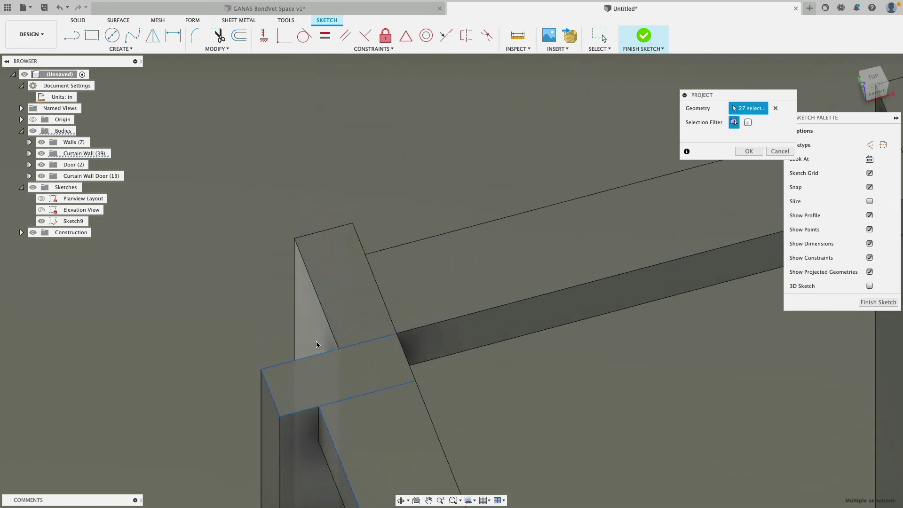
click(316, 291)
click(329, 231)
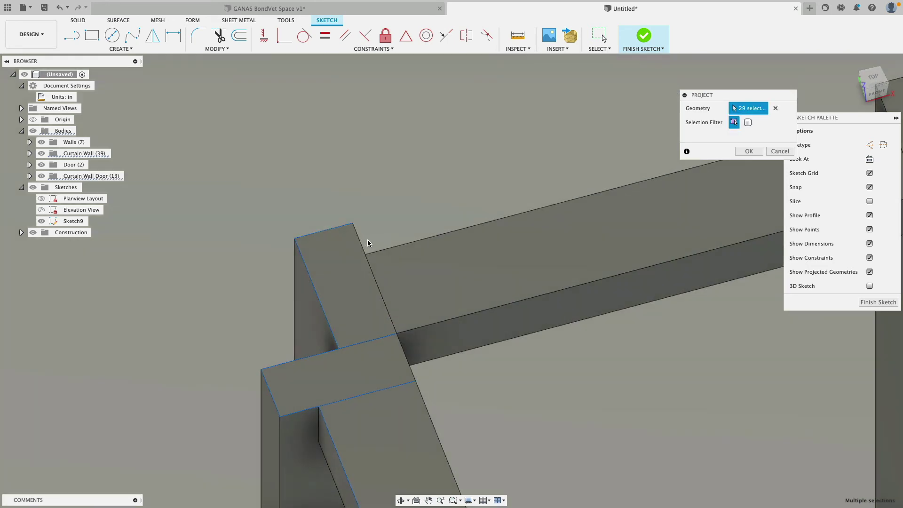
click(395, 250)
scroll(442, 306, down, 5)
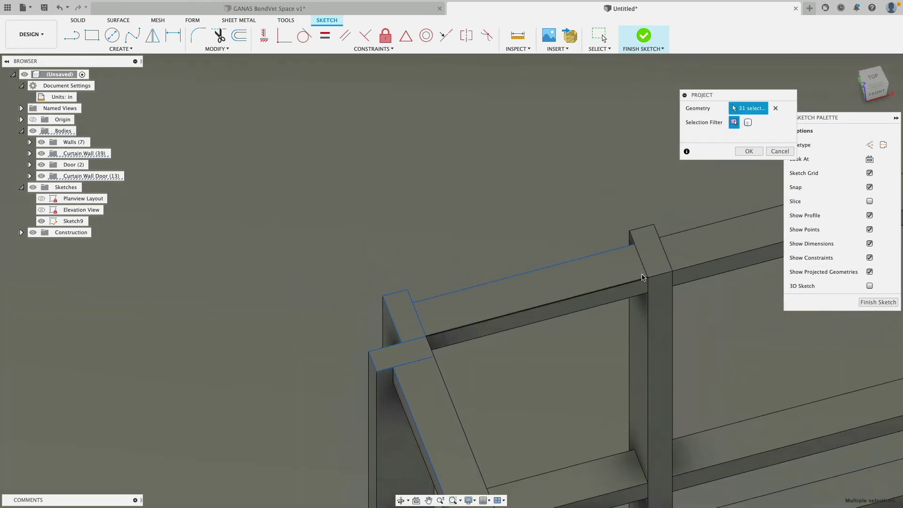
Step: Add the top edges of the mullion on the near side of the entrance door and the inner edge of the rail above the door
scroll(441, 241, up, 8)
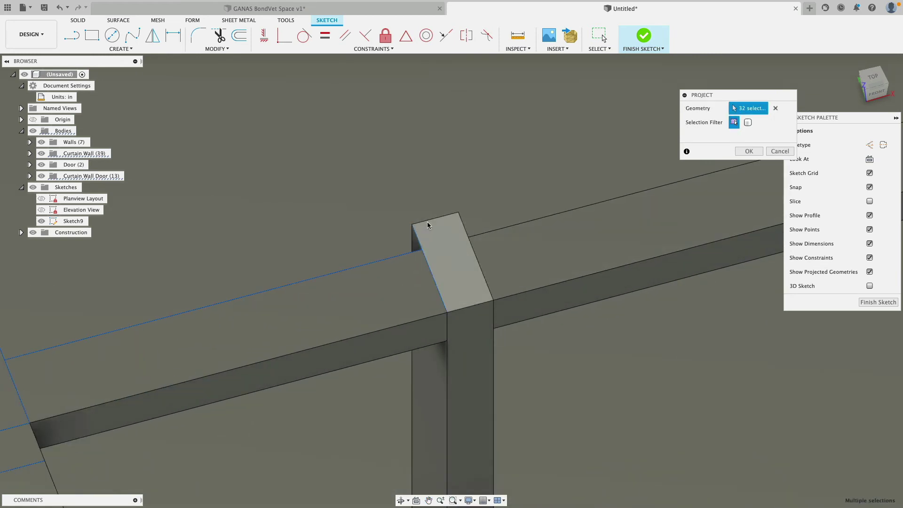
click(493, 232)
click(496, 265)
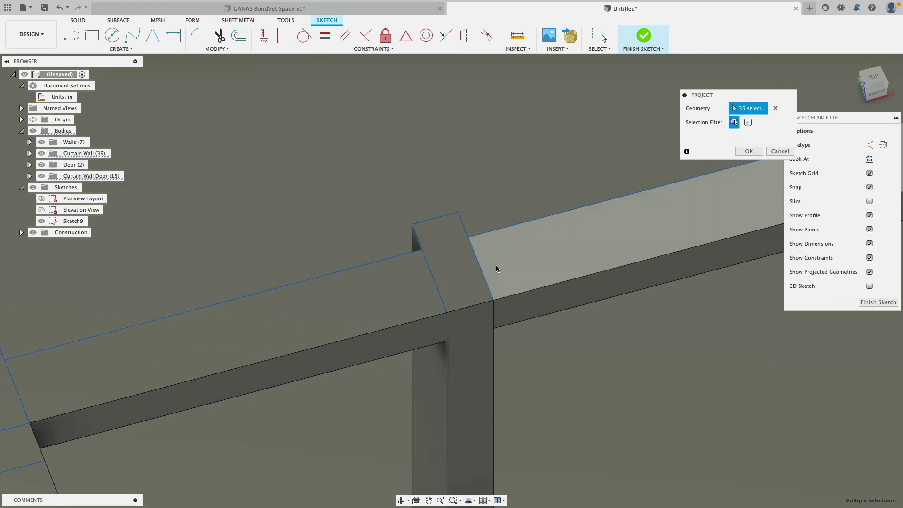
Step: Add the top edges of the mullion on the far side of the entrance door and the inner edge of the following rail
scroll(496, 265, down, 5)
scroll(460, 263, up, 3)
scroll(528, 209, up, 6)
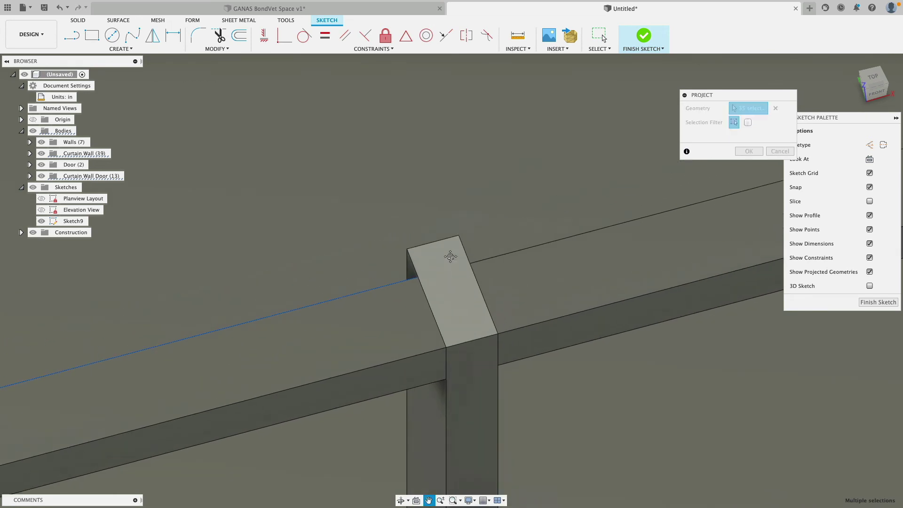
click(414, 267)
click(436, 244)
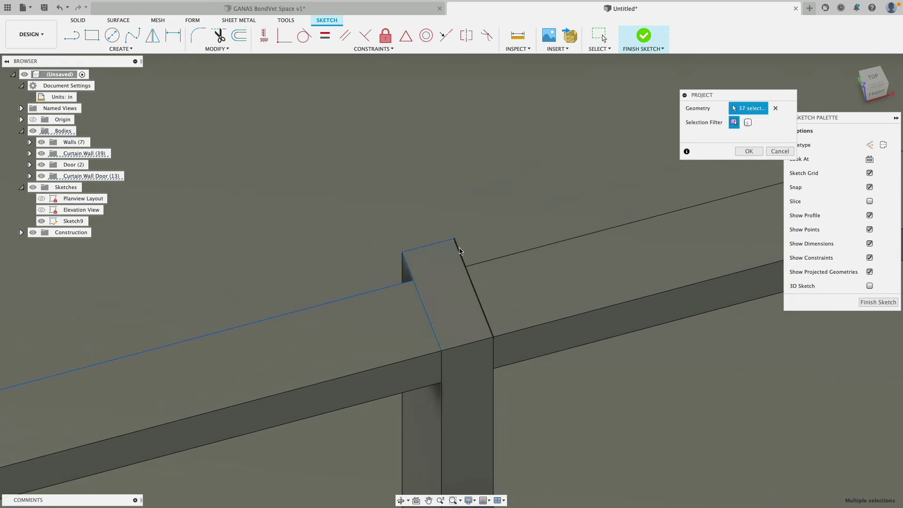
click(459, 248)
click(485, 262)
scroll(515, 281, down, 5)
middle_drag(655, 244, 396, 305)
scroll(438, 252, up, 4)
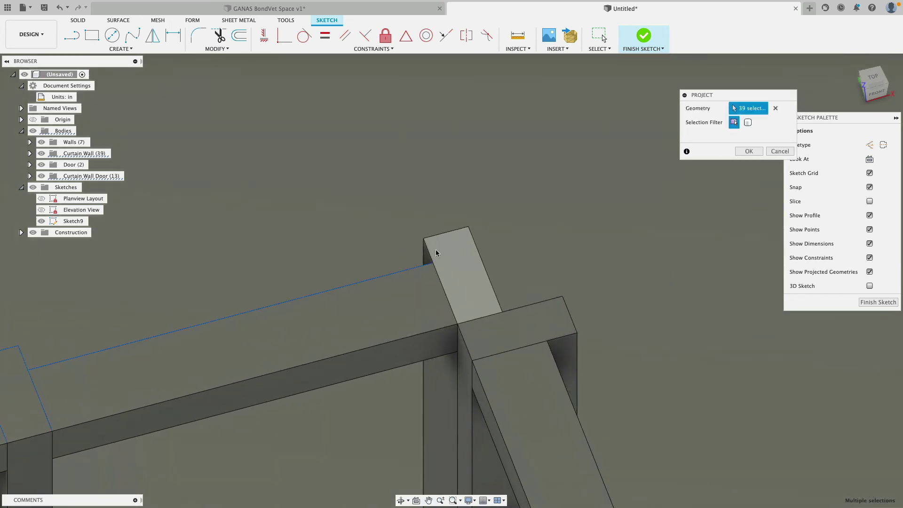
Step: Add the top edges of both mullions at the far recessed corner of the entrance and the inner edge of that return's rail
click(437, 241)
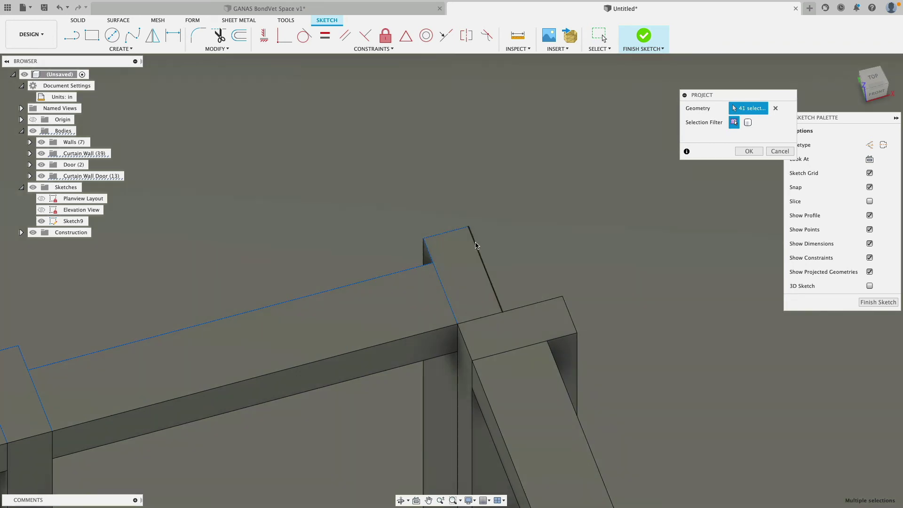
click(474, 243)
click(526, 308)
click(570, 324)
click(560, 369)
scroll(588, 386, down, 4)
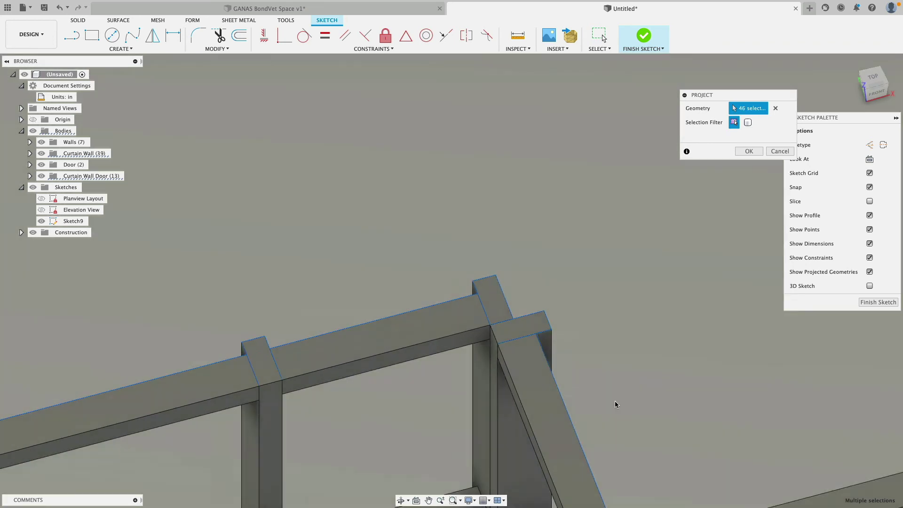
Step: Add the edges of the angled mullion at the far entrance corner and the inner edge of the front rail beyond it
scroll(538, 287, up, 4)
scroll(456, 336, up, 3)
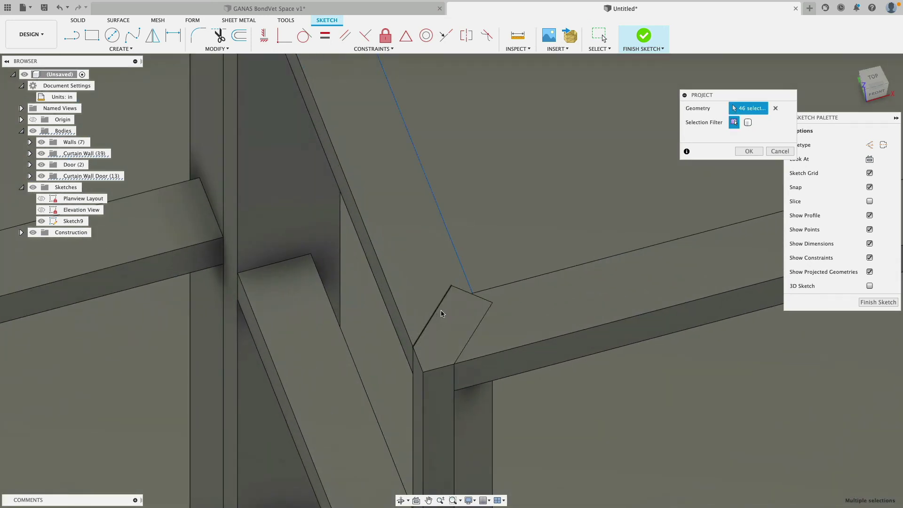
click(486, 301)
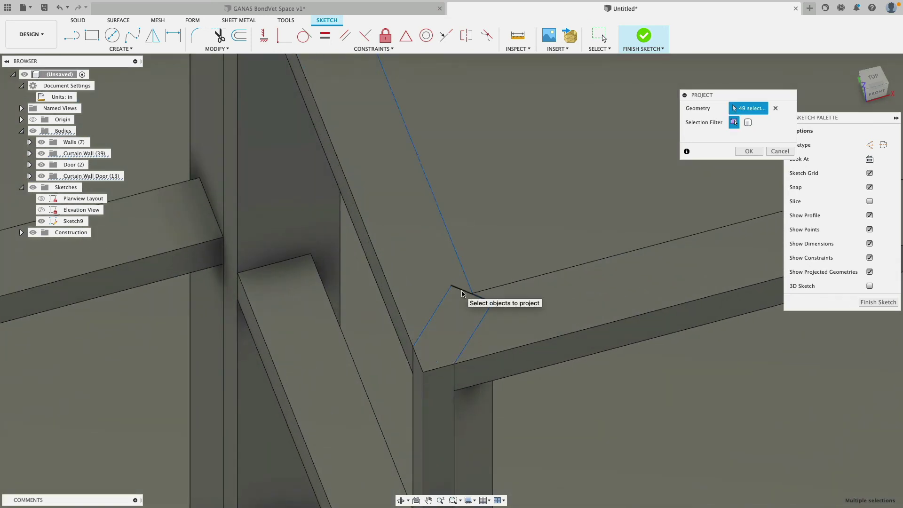
click(483, 291)
scroll(459, 331, down, 5)
Step: Add the remaining short inner end edge of the angled mullion at the first entrance corner to the projection
scroll(433, 339, up, 4)
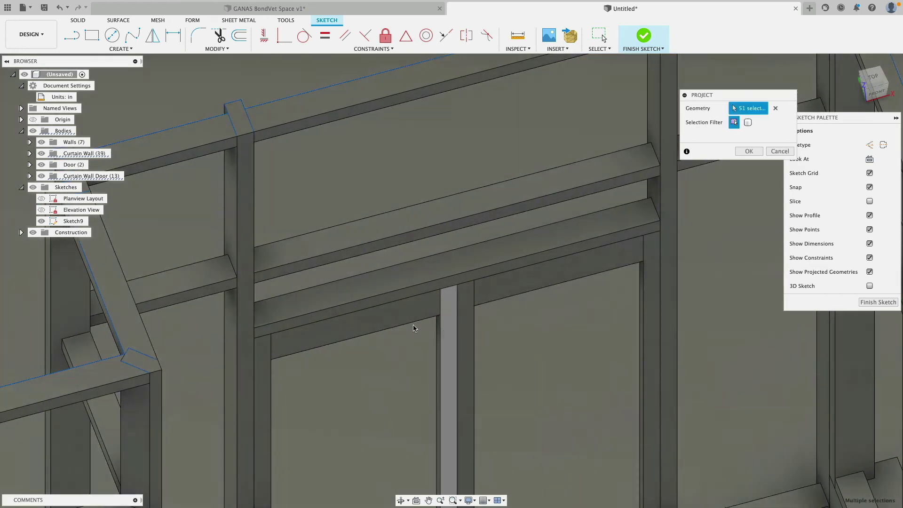
middle_drag(433, 339, 571, 254)
scroll(256, 298, up, 5)
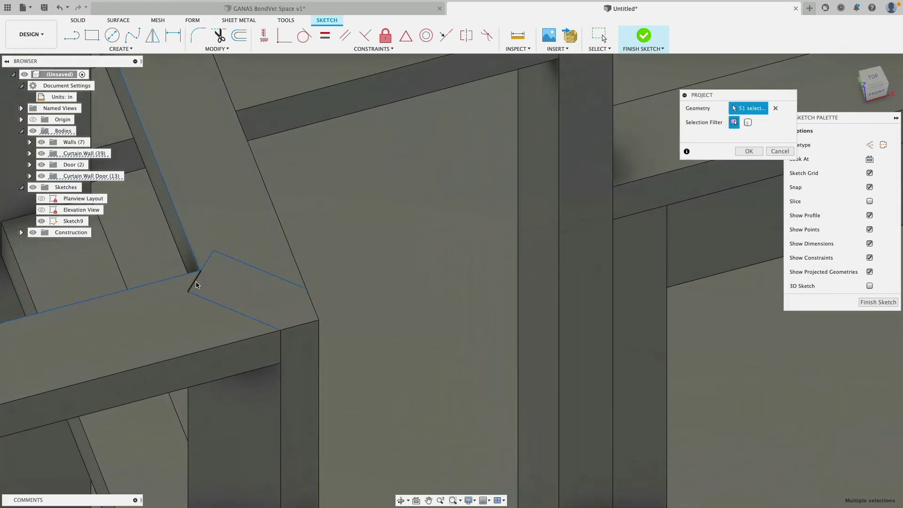
click(284, 288)
Step: Add the side and inner end edges of the intermediate mullion on the front wall section beyond the entrance
scroll(351, 284, down, 5)
middle_drag(351, 284, 439, 249)
scroll(520, 246, up, 4)
scroll(416, 233, up, 4)
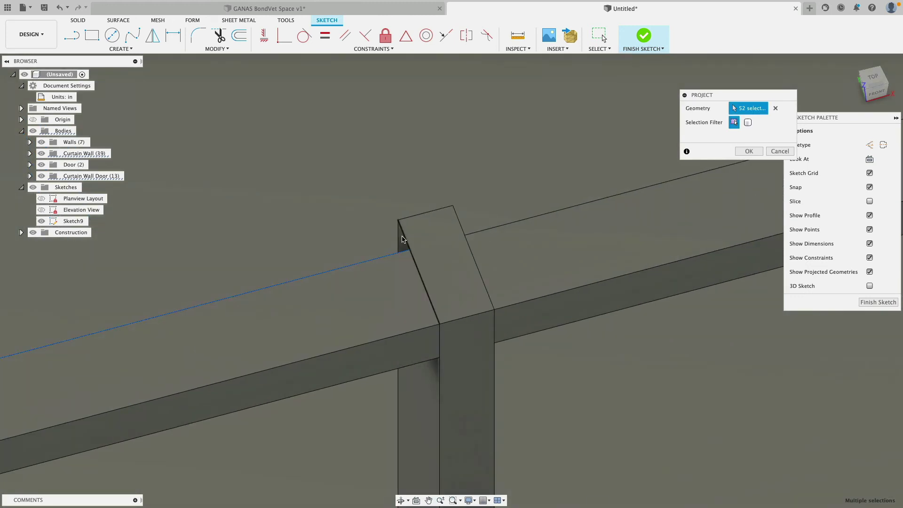
click(413, 259)
click(438, 214)
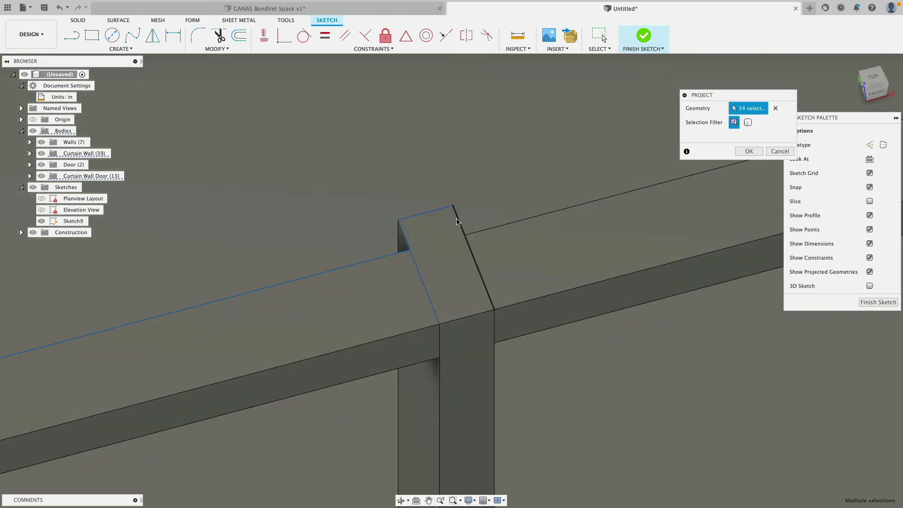
click(485, 270)
Step: Add the side and inner end edges of the mullion beside the front column at the far end of the wall
scroll(487, 269, down, 3)
middle_drag(487, 270, 469, 310)
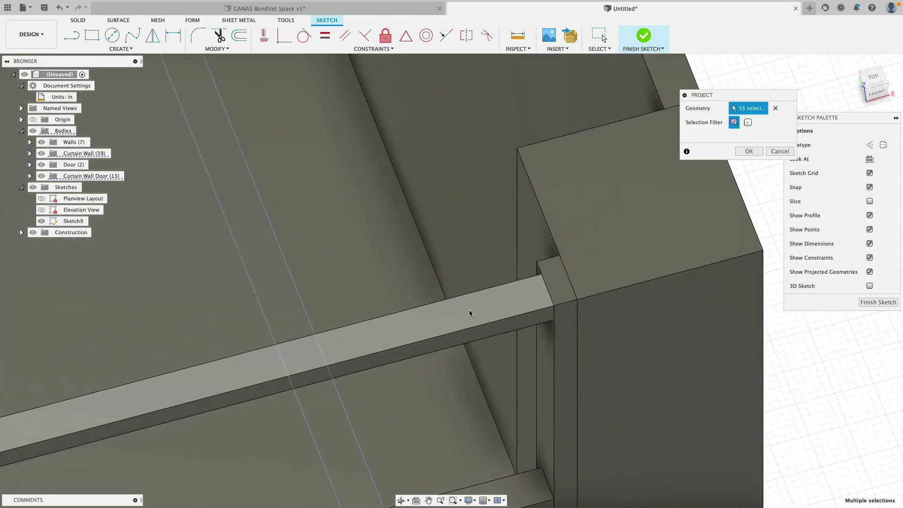
scroll(524, 280, up, 4)
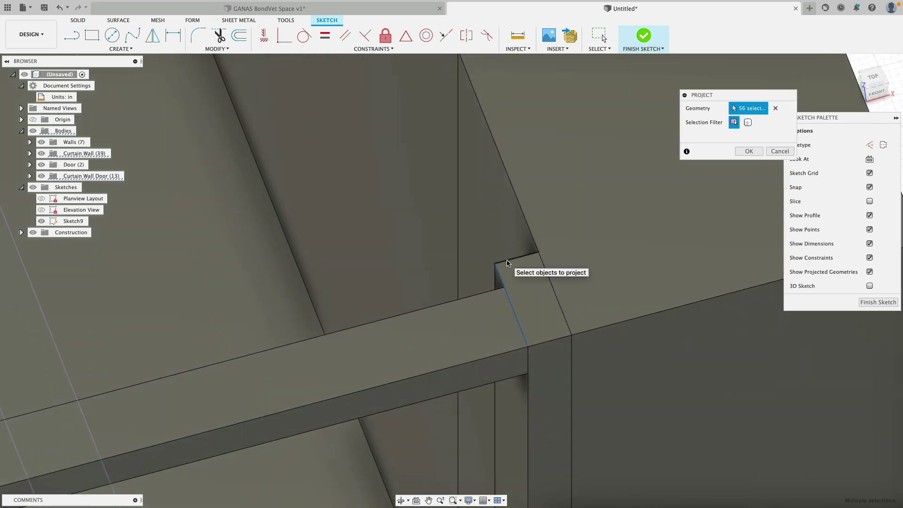
click(507, 262)
scroll(508, 282, down, 6)
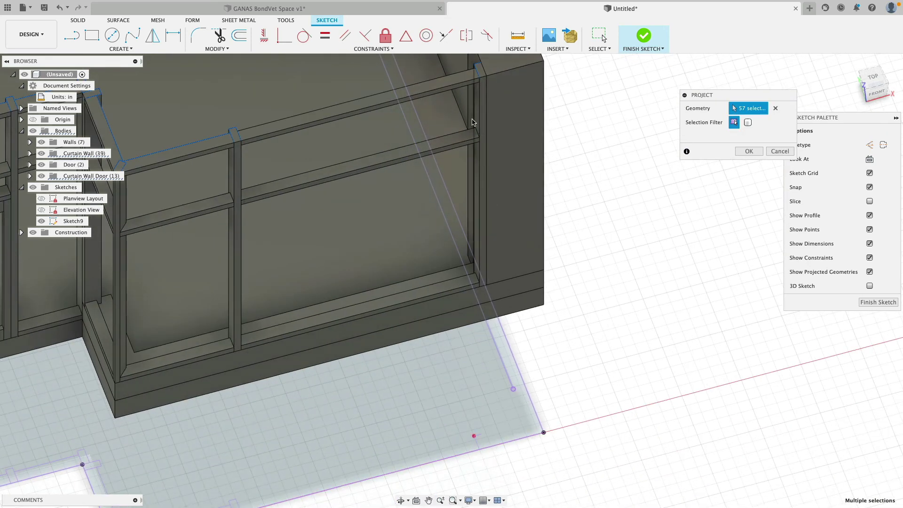
Step: Add the two inner edges of the front column at the far end of the wall to the projection
scroll(472, 122, up, 5)
click(487, 226)
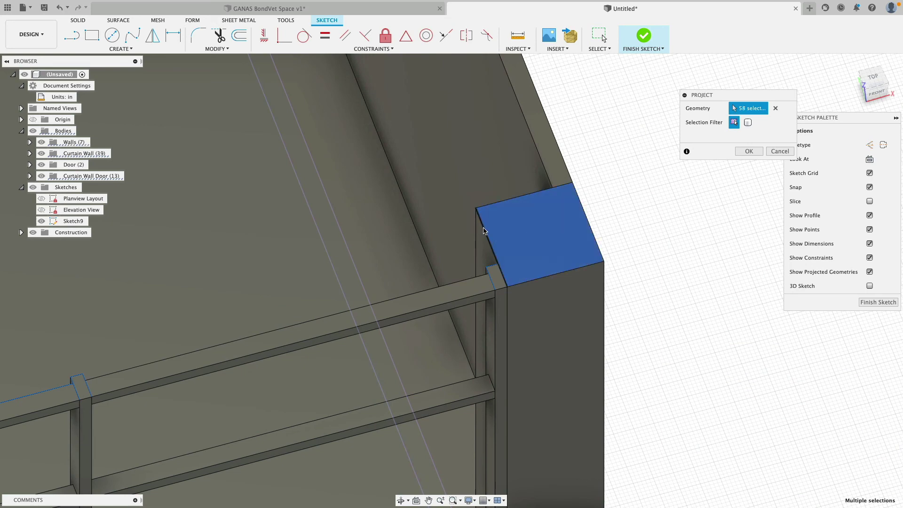
click(484, 230)
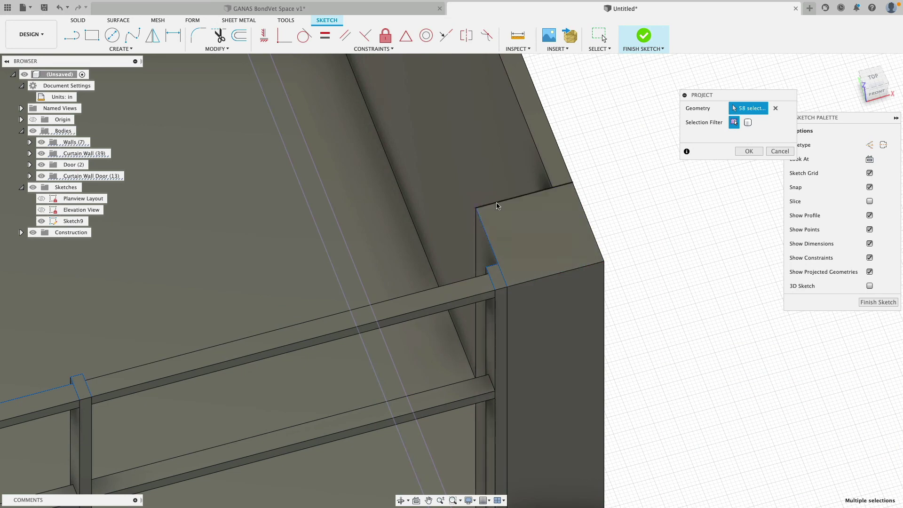
click(497, 206)
scroll(528, 286, down, 6)
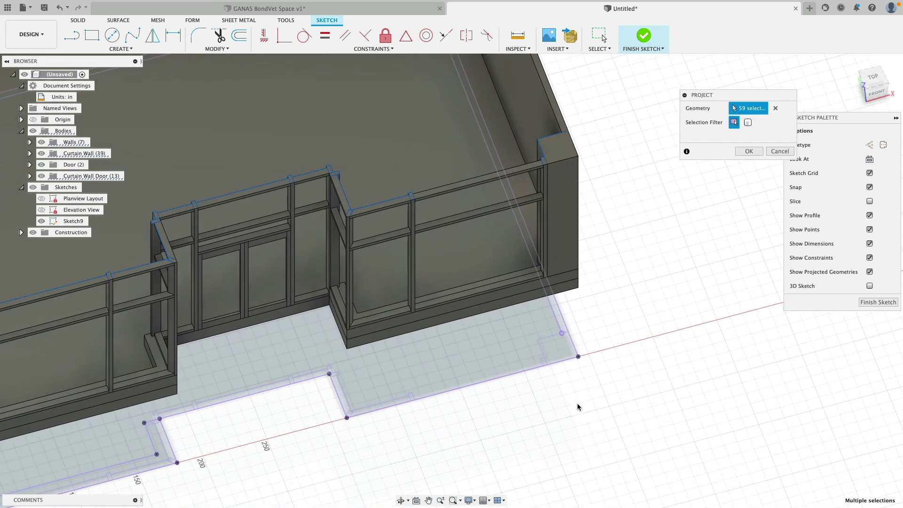
Step: Add the inner sill edges along the front wall section and its entrance return, and complete the projection
scroll(577, 404, up, 3)
shift+middle_drag(577, 403, 519, 182)
scroll(258, 289, up, 3)
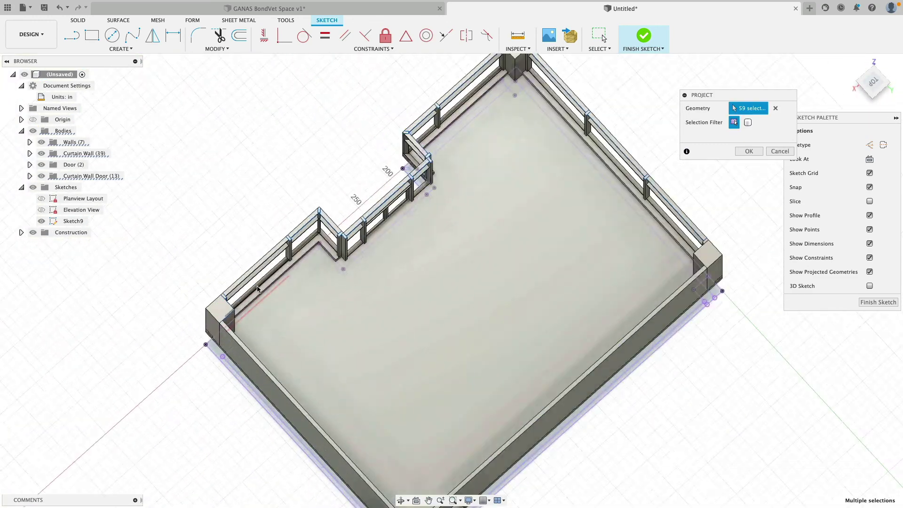
scroll(373, 246, up, 10)
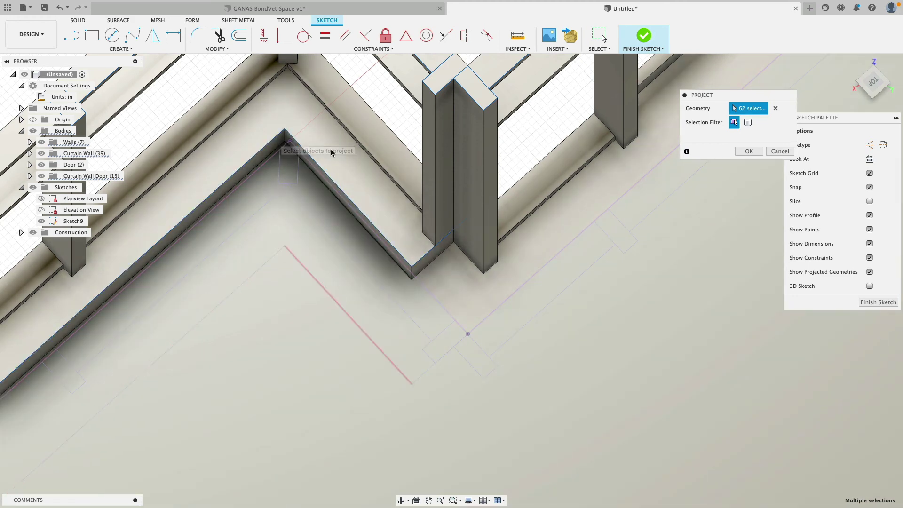
key(Return)
Step: Review the projected outlines around the room and finish the sketch
scroll(427, 319, down, 10)
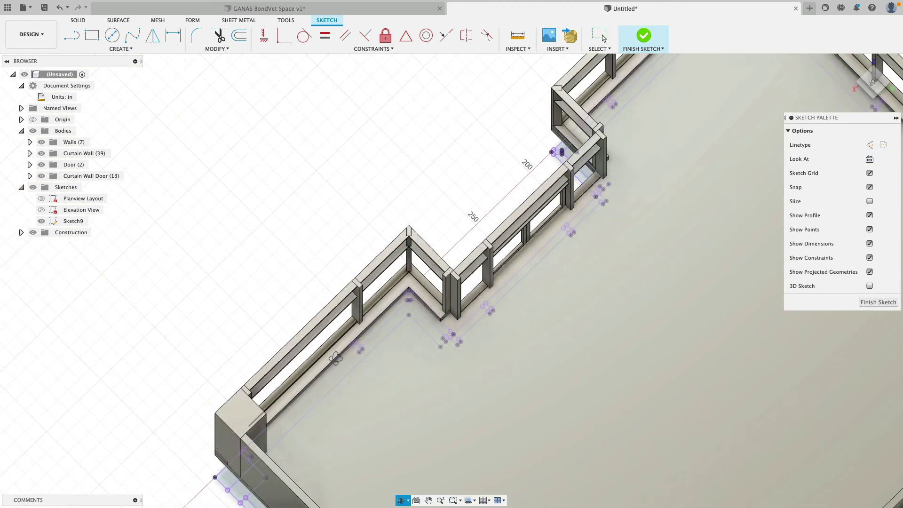
scroll(500, 366, up, 5)
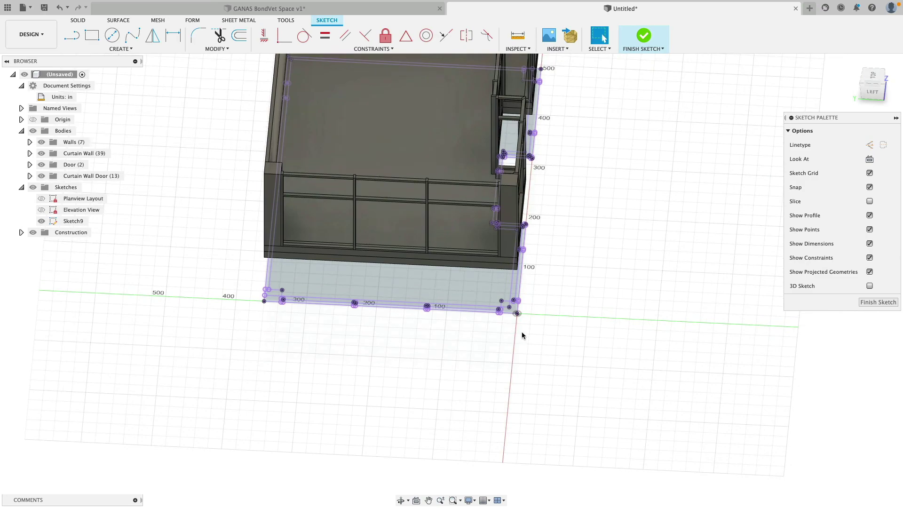
scroll(521, 332, up, 4)
mouse_move(340, 345)
shift+middle_down()
mouse_move(450, 334)
mouse_move(419, 318)
mouse_move(419, 307)
mouse_move(383, 315)
mouse_move(373, 409)
mouse_move(540, 363)
mouse_move(442, 330)
mouse_move(342, 271)
shift+middle_up()
scroll(394, 355, down, 3)
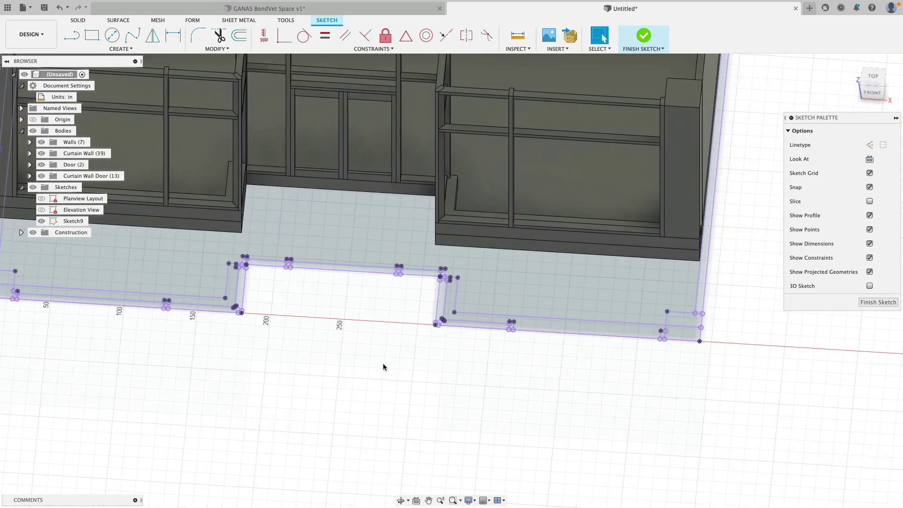
mouse_move(383, 363)
shift+middle_down()
mouse_move(462, 367)
mouse_move(477, 356)
shift+middle_up()
click(652, 37)
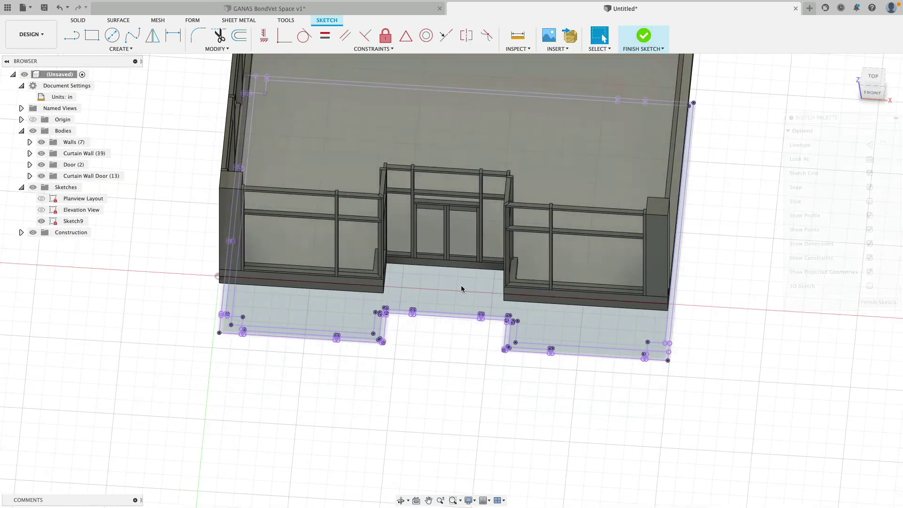
Step: Rename Sketch9 as Planview
shift+middle_drag(194, 373, 227, 364)
scroll(207, 381, up, 8)
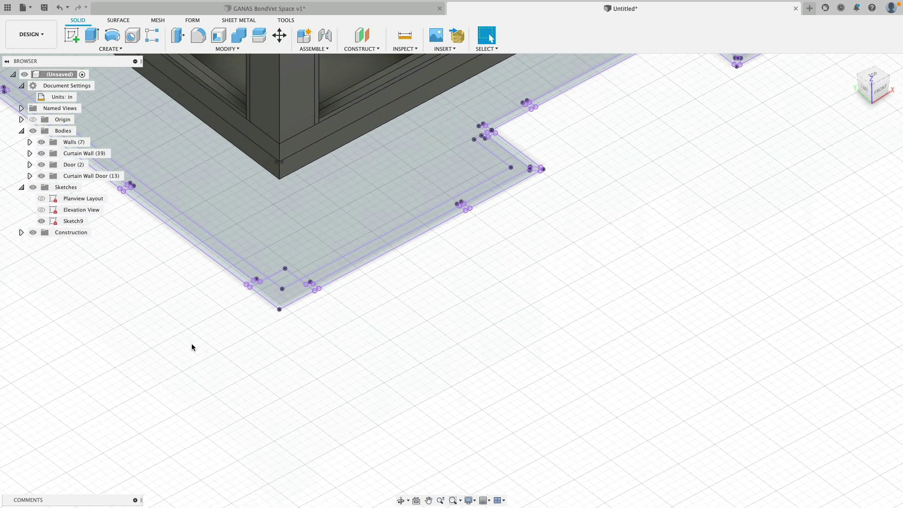
scroll(202, 322, down, 2)
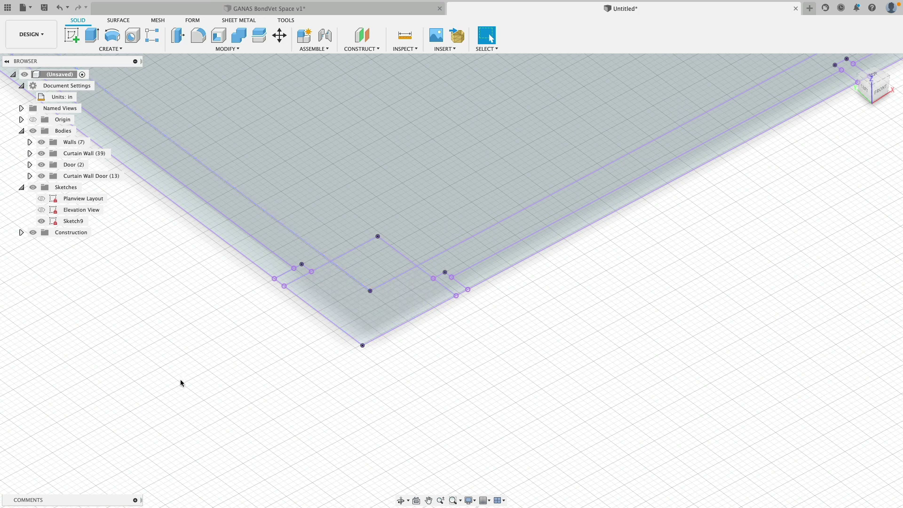
scroll(179, 380, down, 3)
middle_drag(202, 361, 413, 353)
click(73, 221)
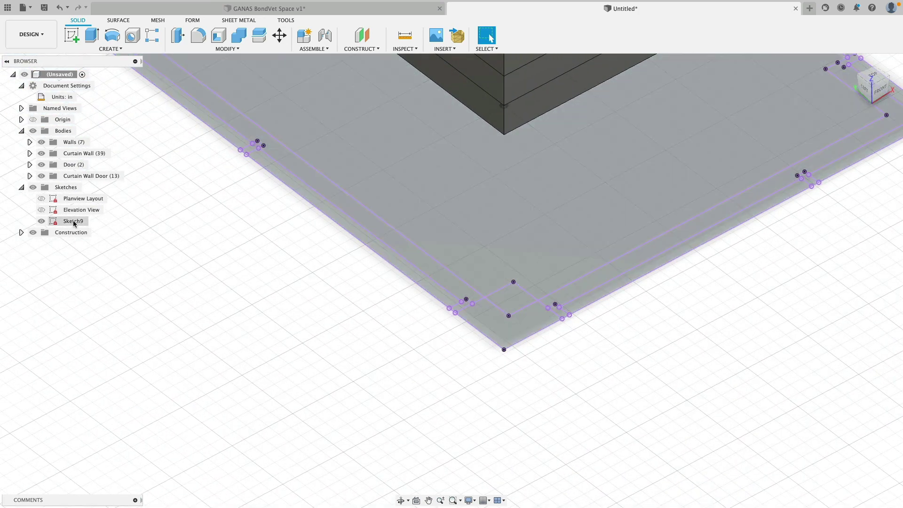
text(Planview)
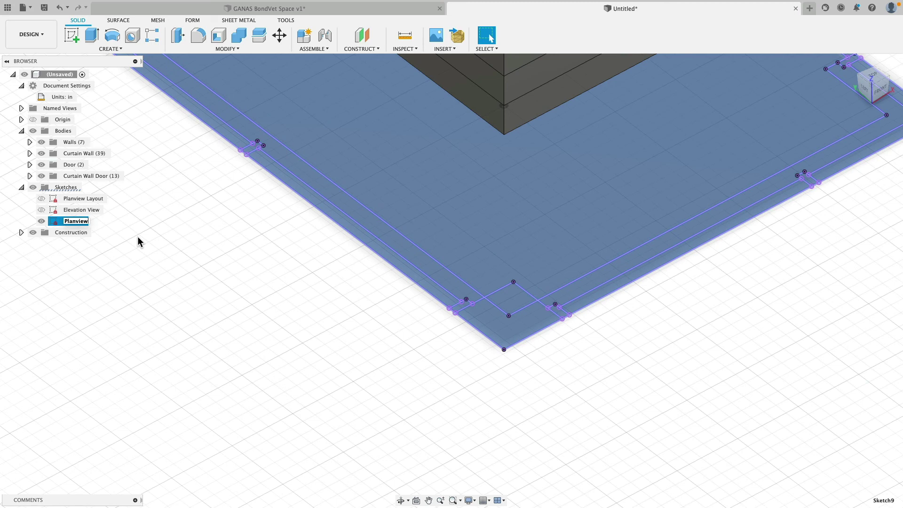
key(Return)
Step: Reopen the Planview sketch for editing
right_click(58, 222)
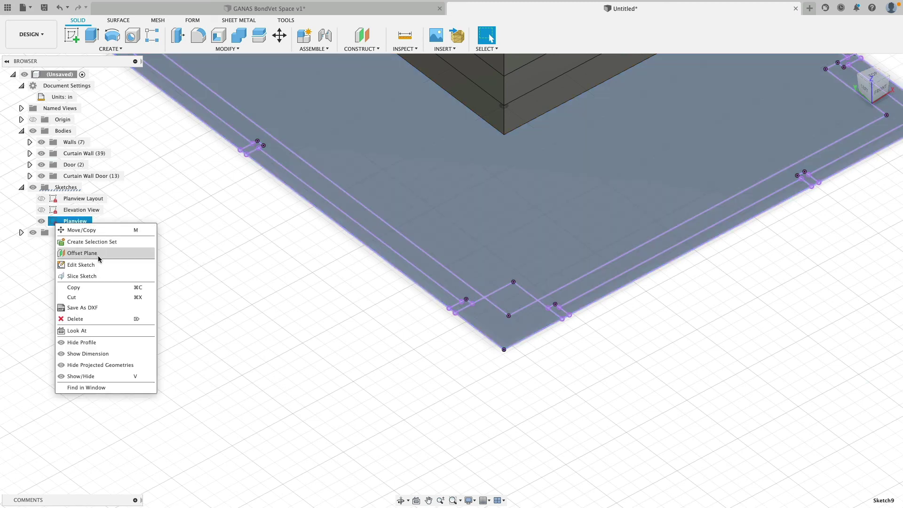
click(120, 265)
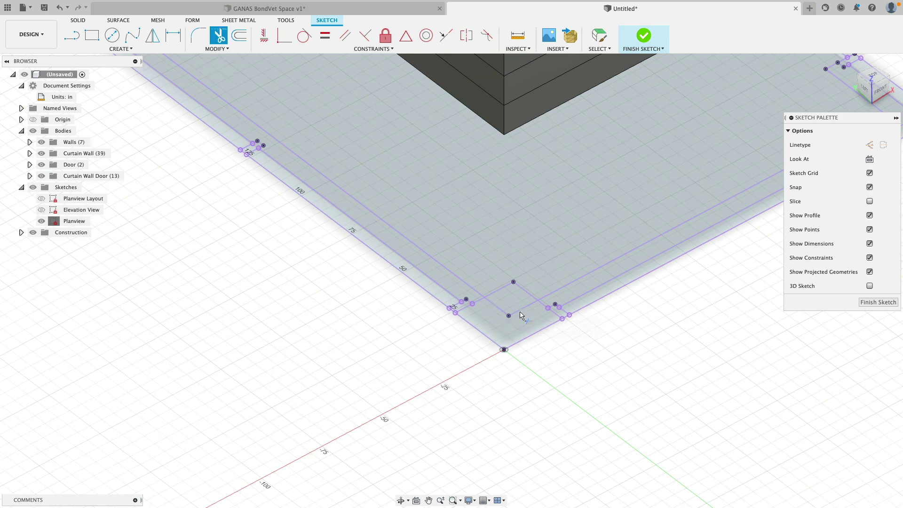
scroll(521, 316, up, 5)
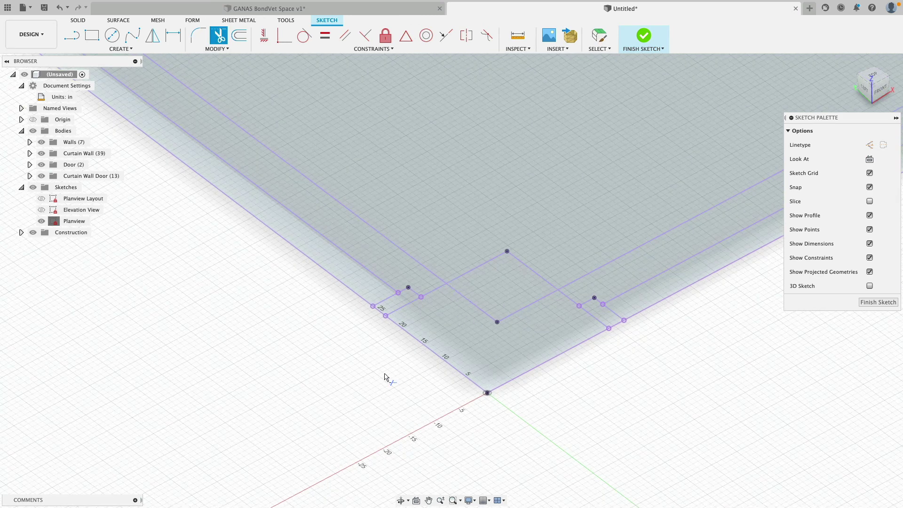
key(Escape)
Step: Remove the projection links from the two inner sill lines and the two column edges at the origin corner
scroll(513, 317, down, 6)
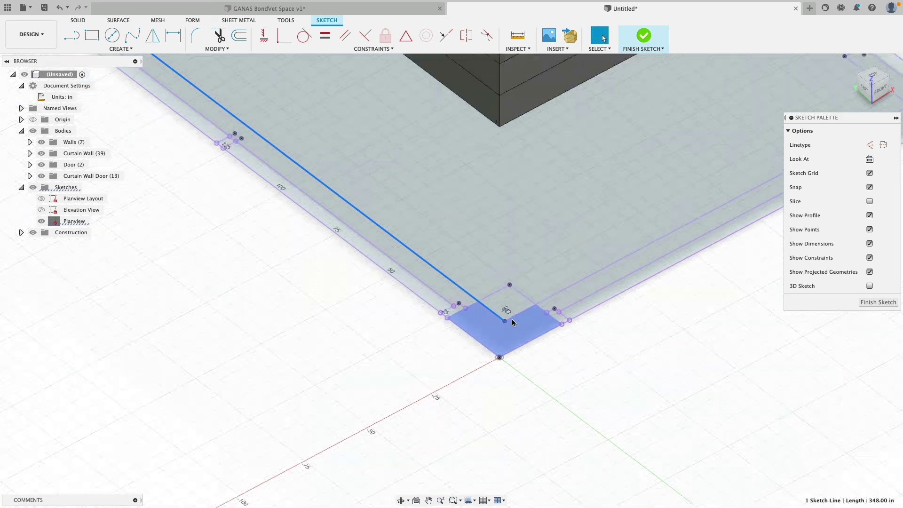
scroll(510, 319, up, 6)
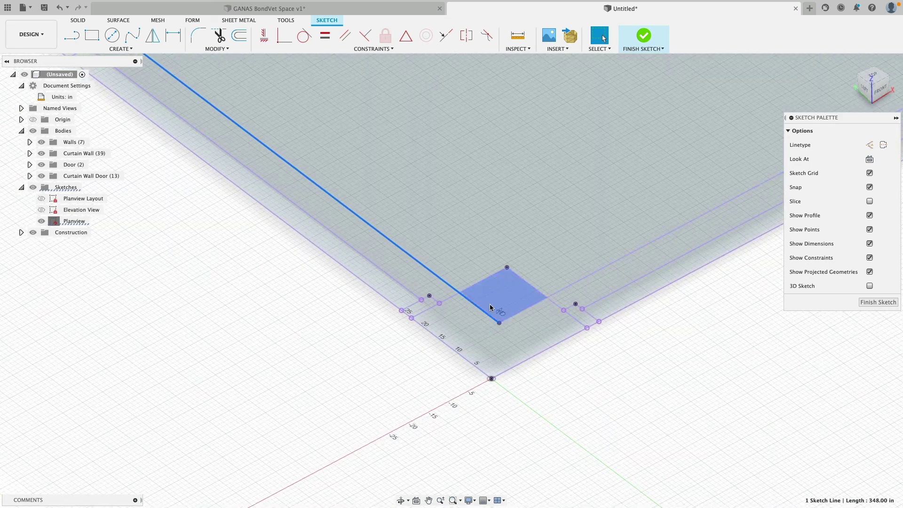
click(500, 315)
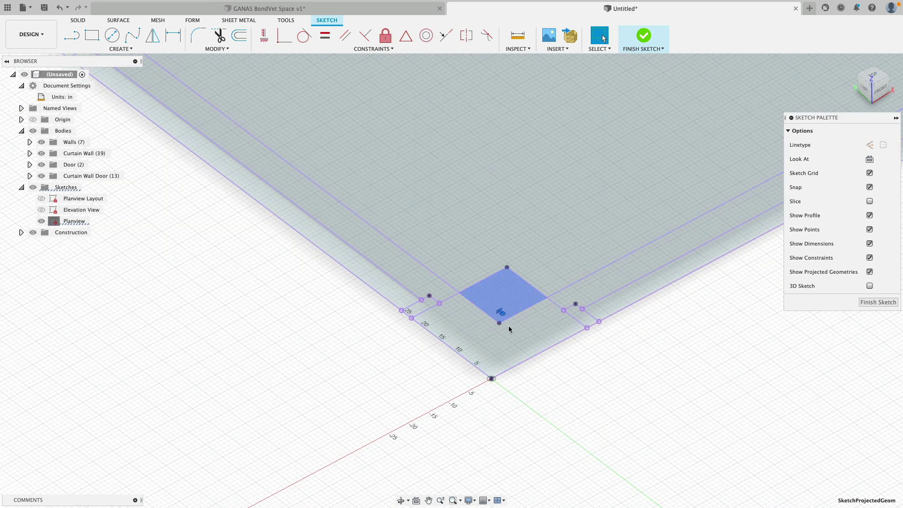
click(489, 317)
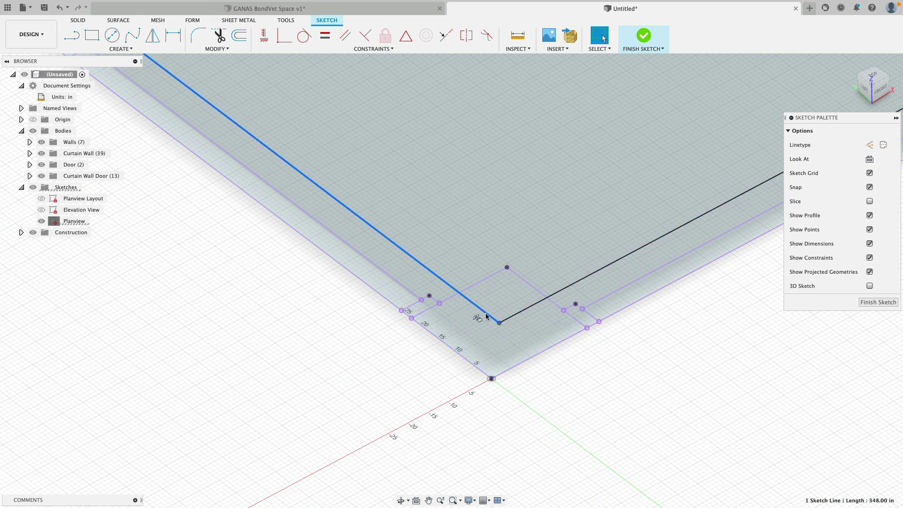
click(436, 320)
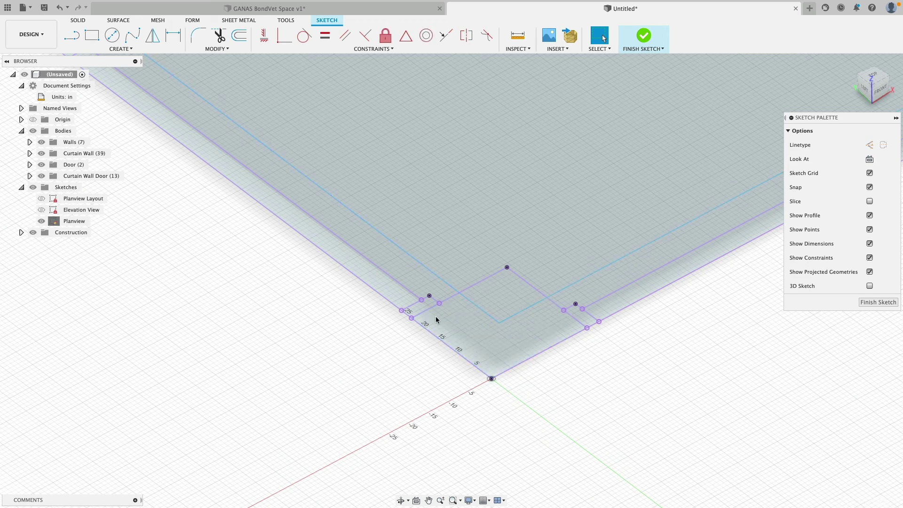
click(464, 289)
click(506, 288)
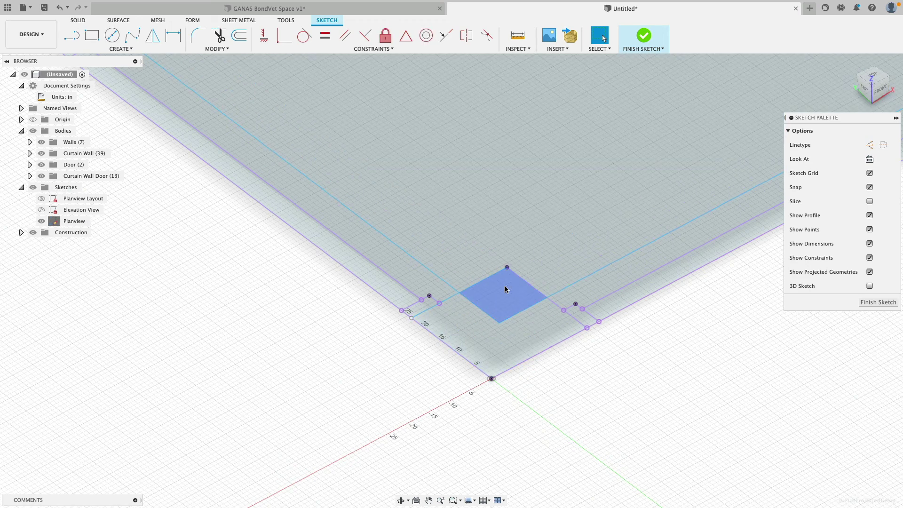
click(517, 277)
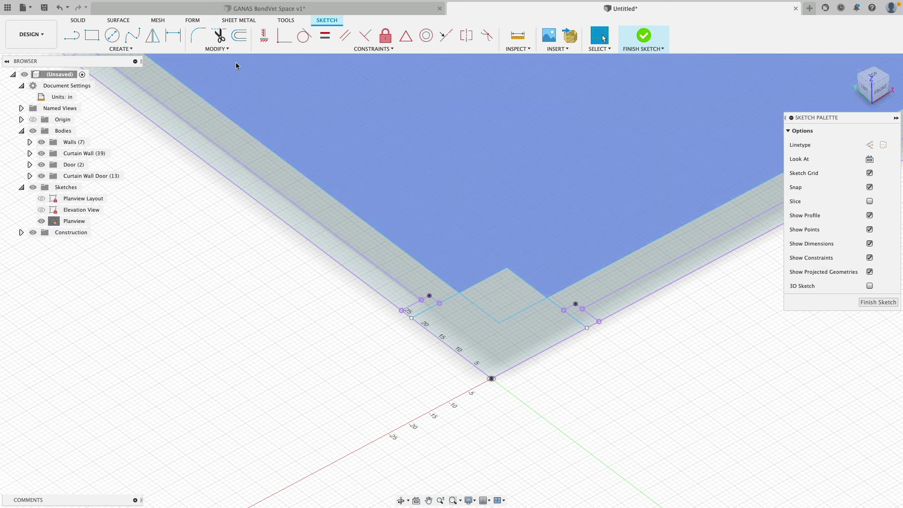
Step: Trim the ends of both inner sill lines that run inside the column at the origin corner
click(218, 35)
click(473, 308)
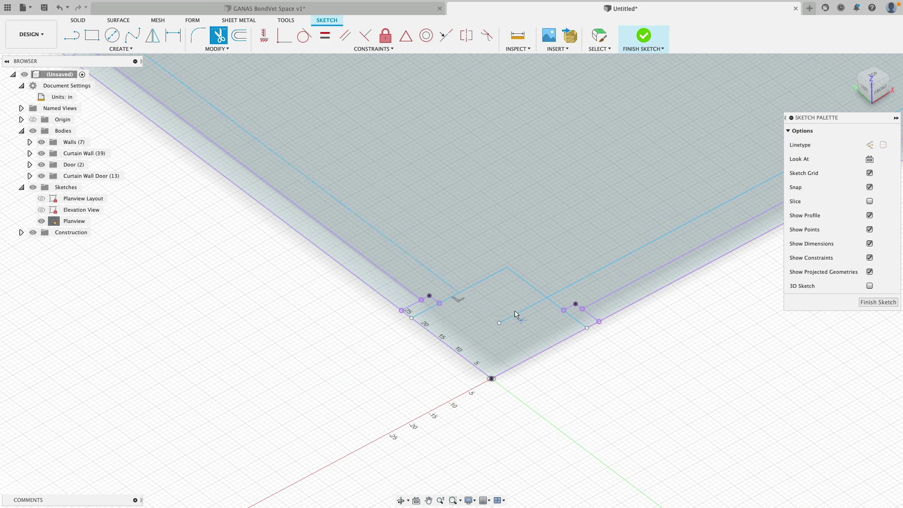
scroll(405, 351, down, 5)
scroll(394, 351, down, 2)
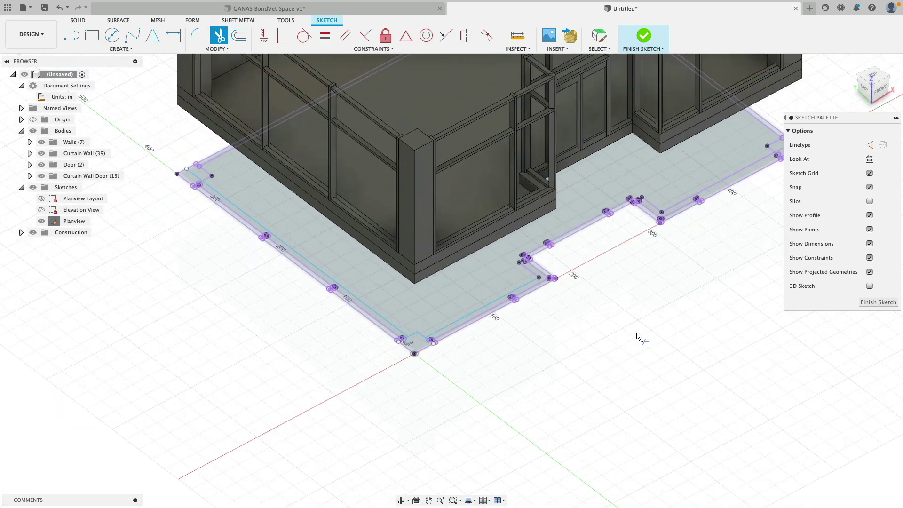
Step: Unlink the inner sill line at the far front column and trim its end inside the column
scroll(629, 268, up, 10)
scroll(587, 298, up, 3)
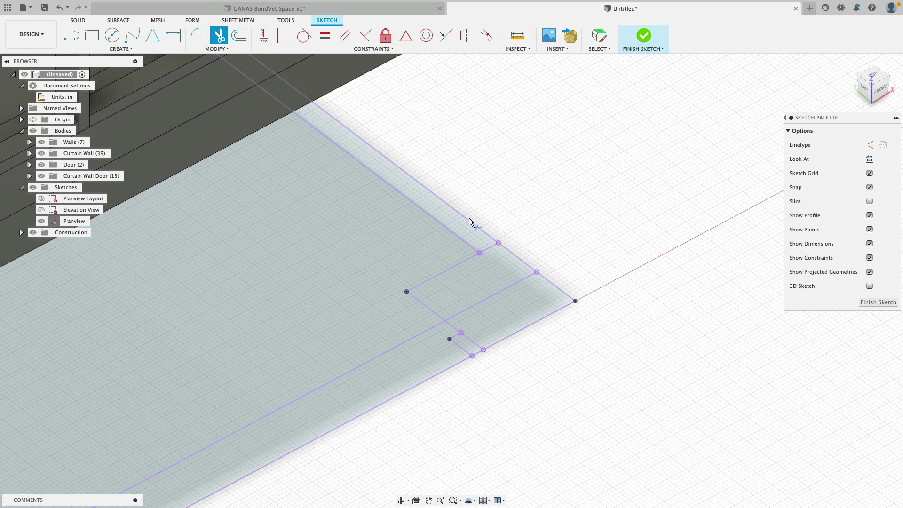
key(Escape)
click(507, 286)
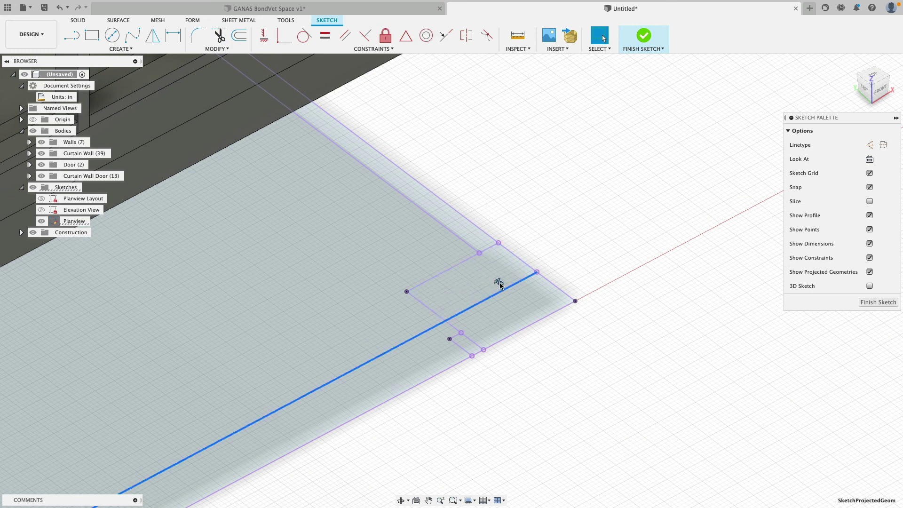
click(500, 282)
click(239, 35)
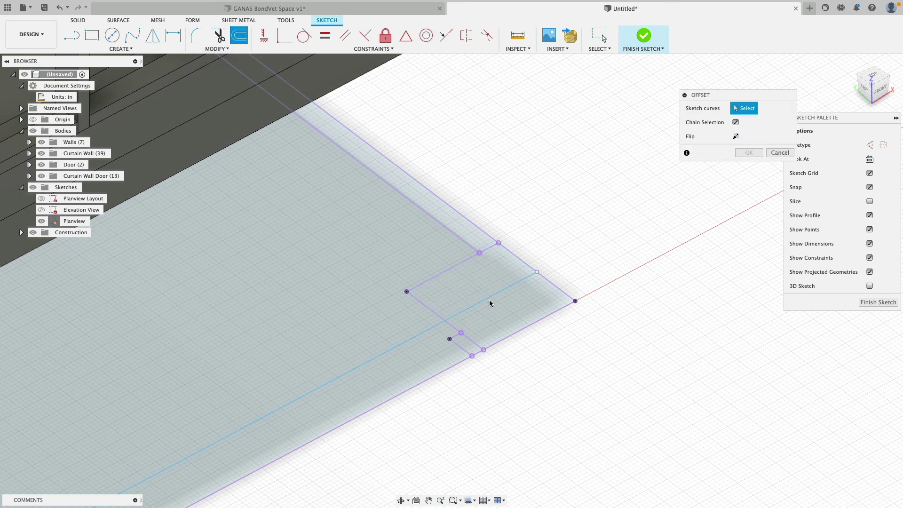
key(t)
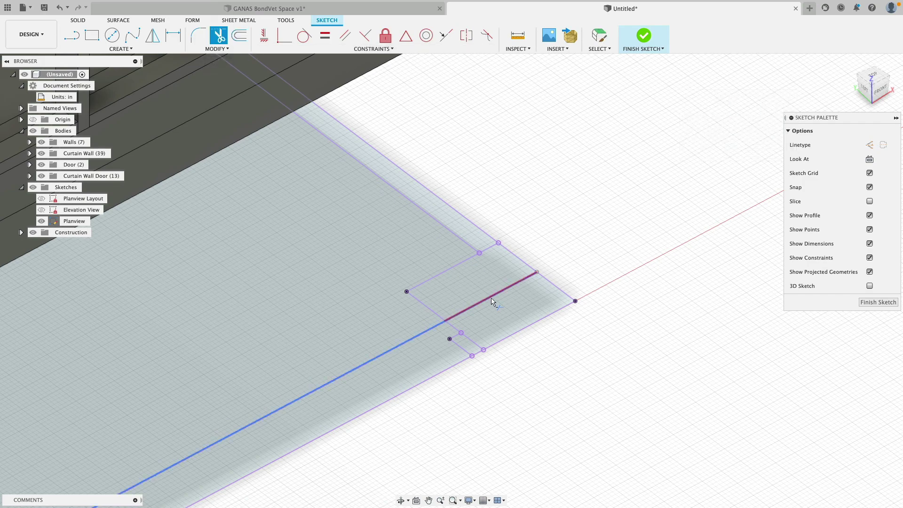
scroll(572, 272, down, 5)
Step: Trim the inner sill line inside the column at the rear end of the side curtain wall and finish the sketch
scroll(533, 345, down, 5)
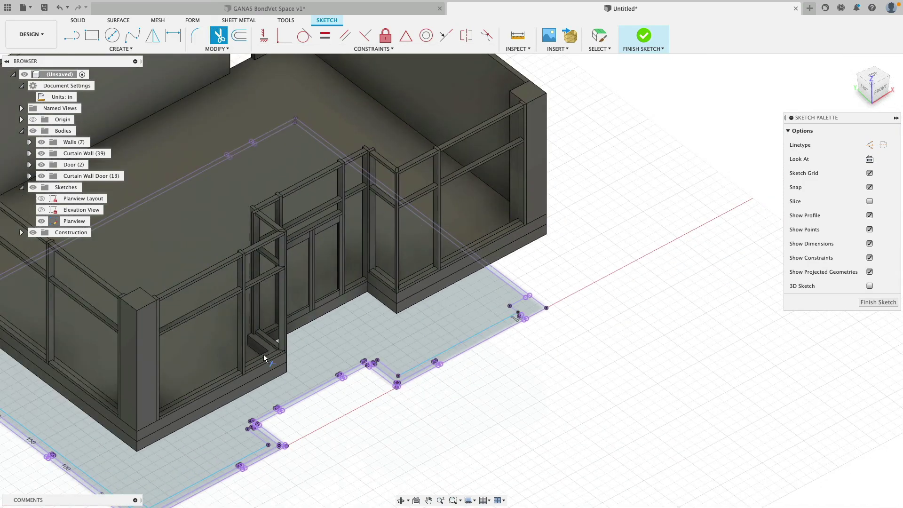
scroll(264, 262, up, 6)
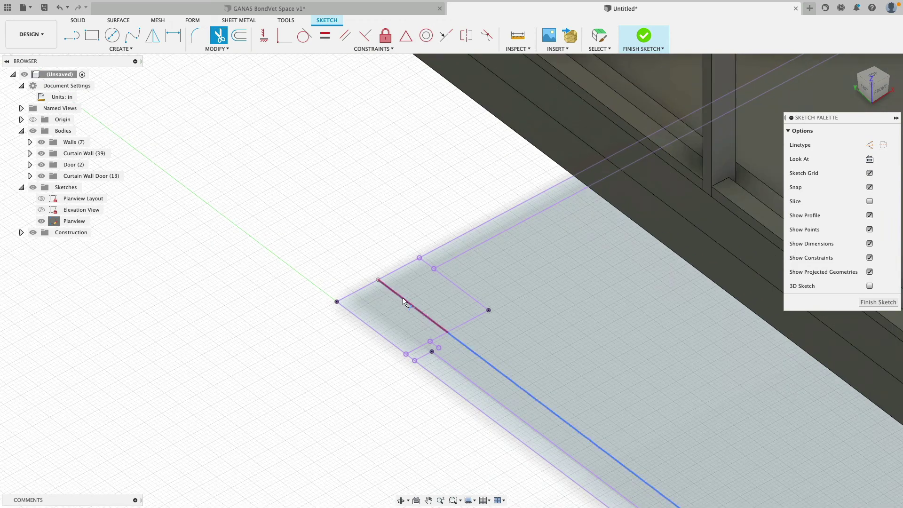
scroll(301, 306, down, 5)
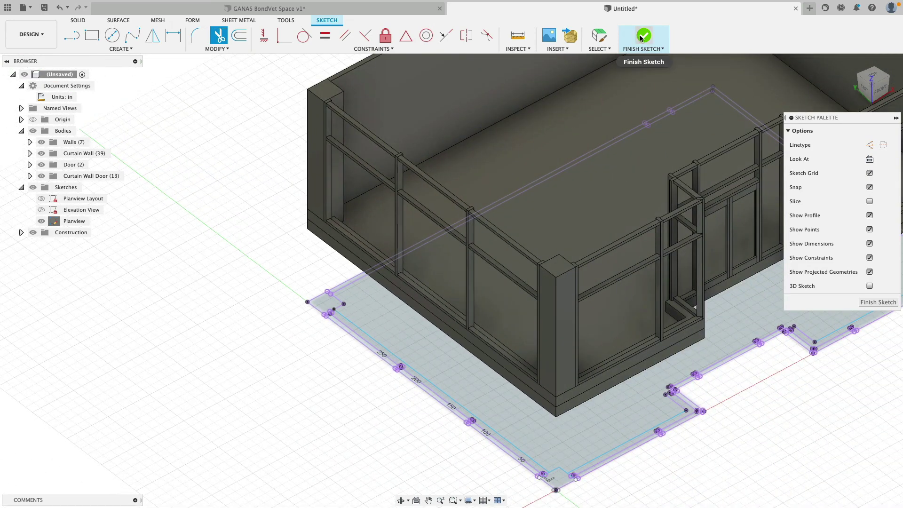
click(641, 37)
Step: Examine how the inner sill lines meet the diagonal corner mullion outline at the entrance recess corner nearer the origin
mouse_move(287, 358)
shift+middle_down()
mouse_move(280, 323)
mouse_move(367, 389)
mouse_move(366, 321)
mouse_move(369, 389)
mouse_move(504, 428)
mouse_move(762, 387)
mouse_move(693, 351)
mouse_move(639, 364)
mouse_move(524, 336)
shift+middle_up()
scroll(761, 383, up, 3)
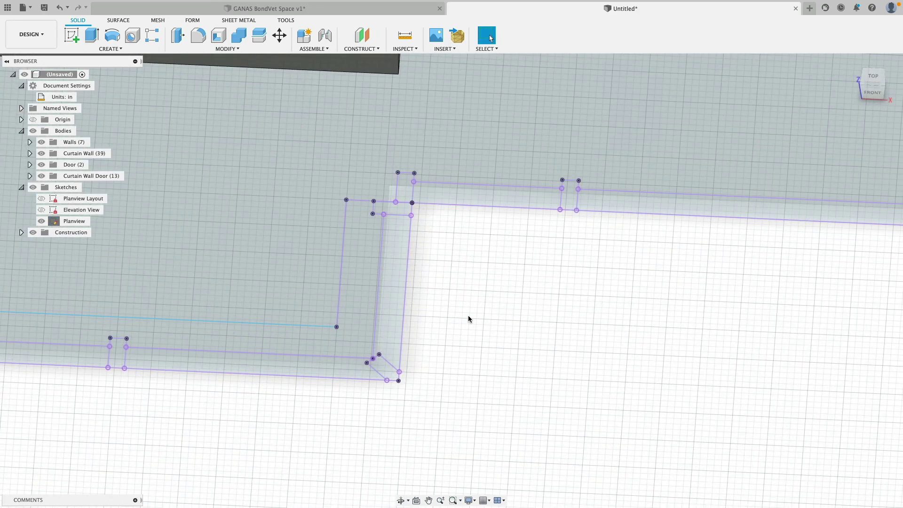
scroll(419, 369, up, 2)
middle_drag(417, 365, 665, 284)
scroll(580, 296, up, 3)
scroll(441, 251, up, 2)
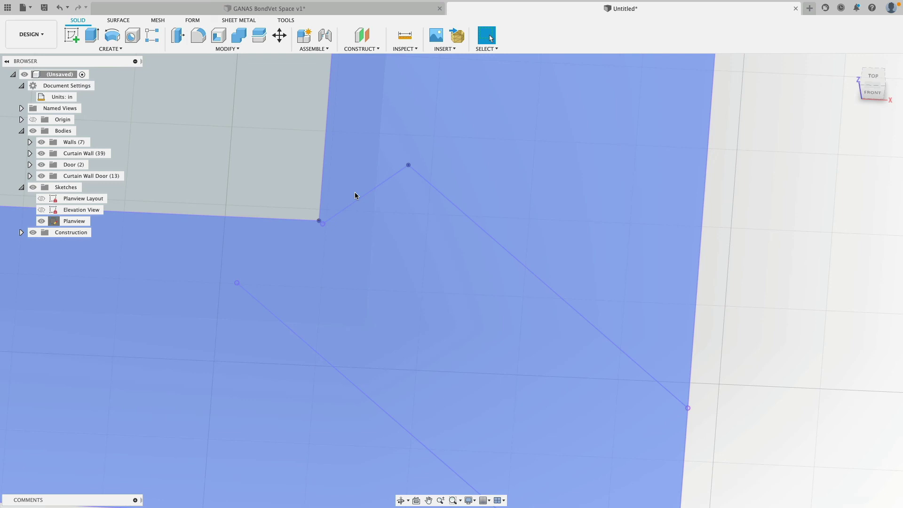
click(356, 197)
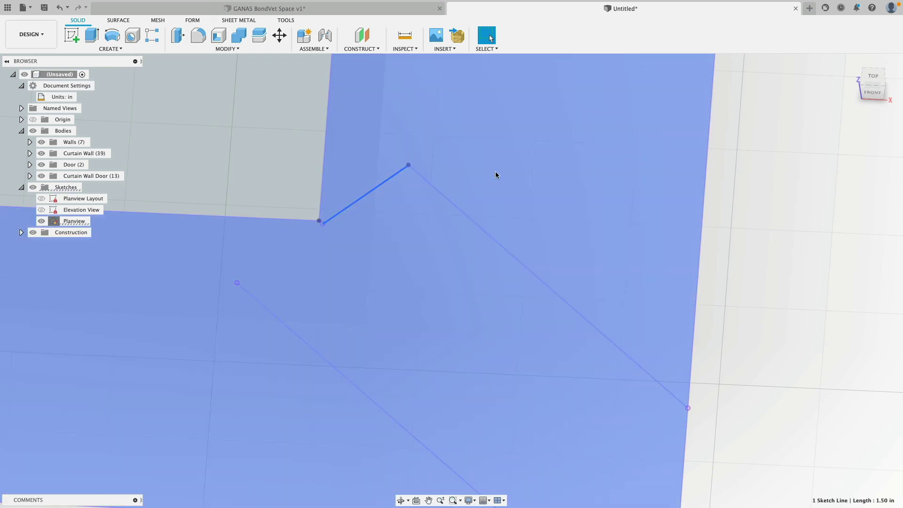
scroll(280, 147, down, 3)
scroll(381, 180, up, 2)
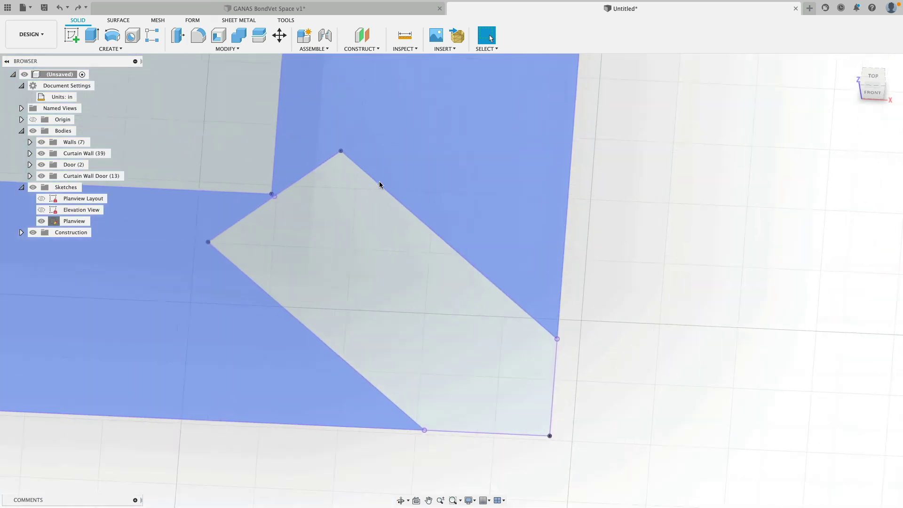
scroll(328, 187, down, 2)
scroll(328, 187, down, 2)
scroll(301, 191, up, 3)
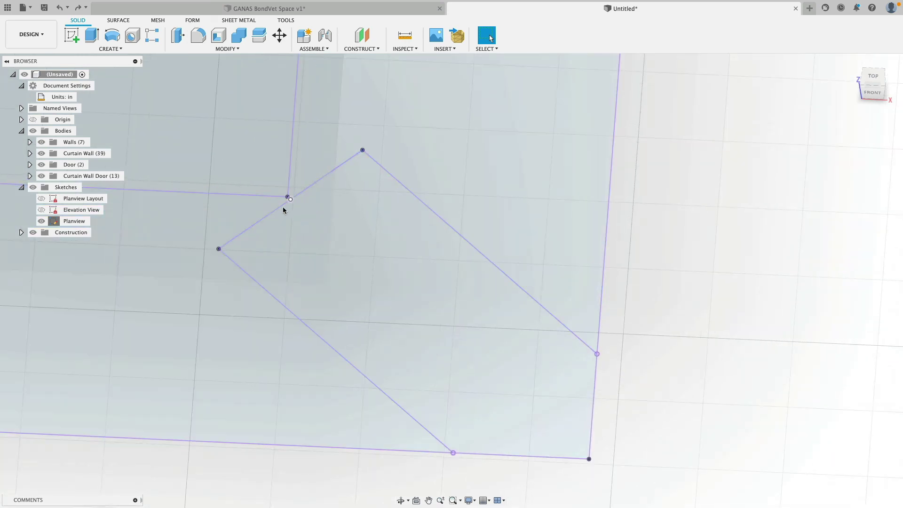
click(310, 183)
click(674, 204)
scroll(716, 256, down, 6)
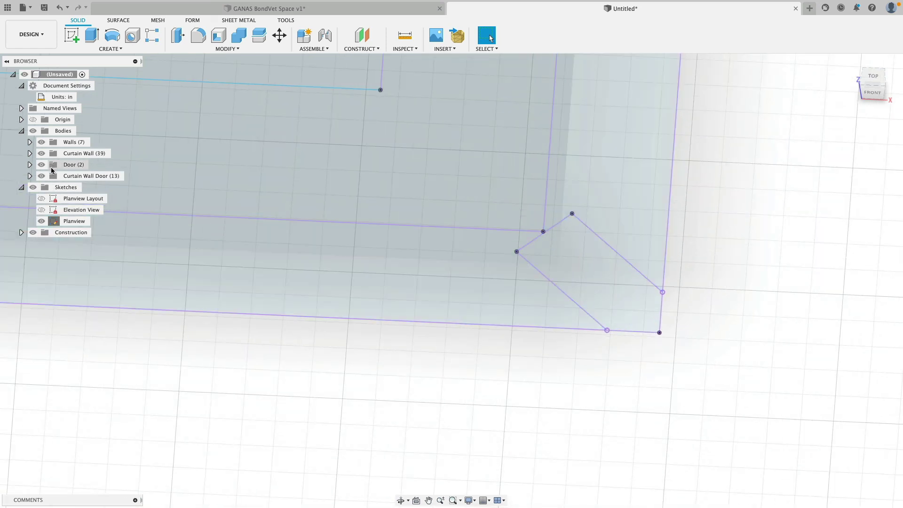
Step: Reopen the Planview sketch and project the tiny mitre edge beside the diagonal corner mullion at the entrance recess corner nearer the origin
double_click(521, 212)
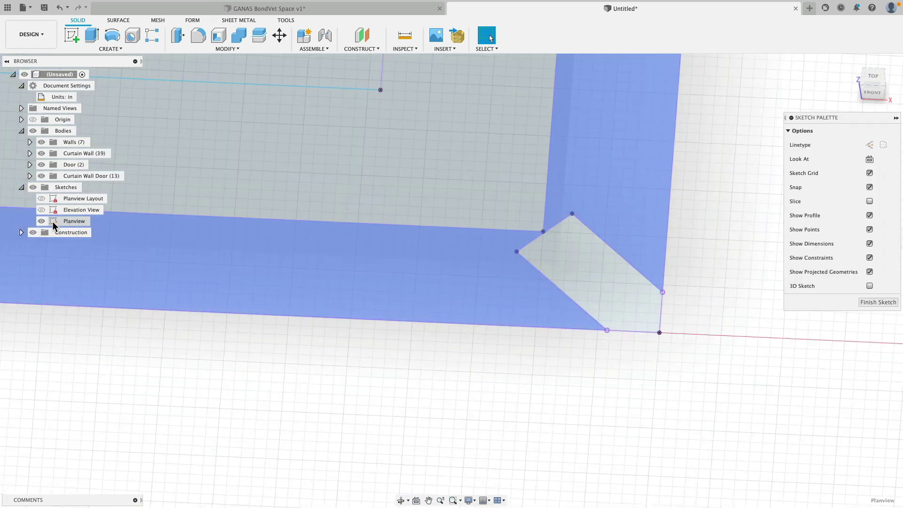
scroll(580, 253, up, 8)
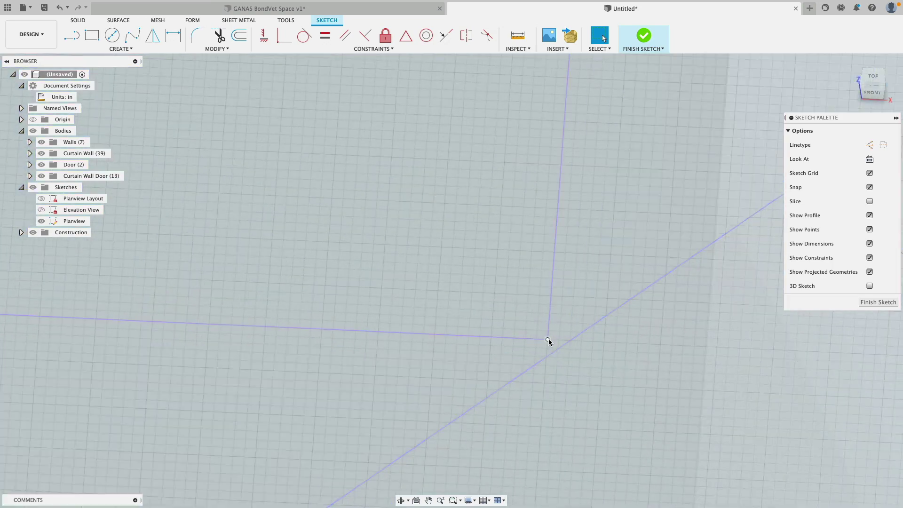
scroll(499, 302, down, 10)
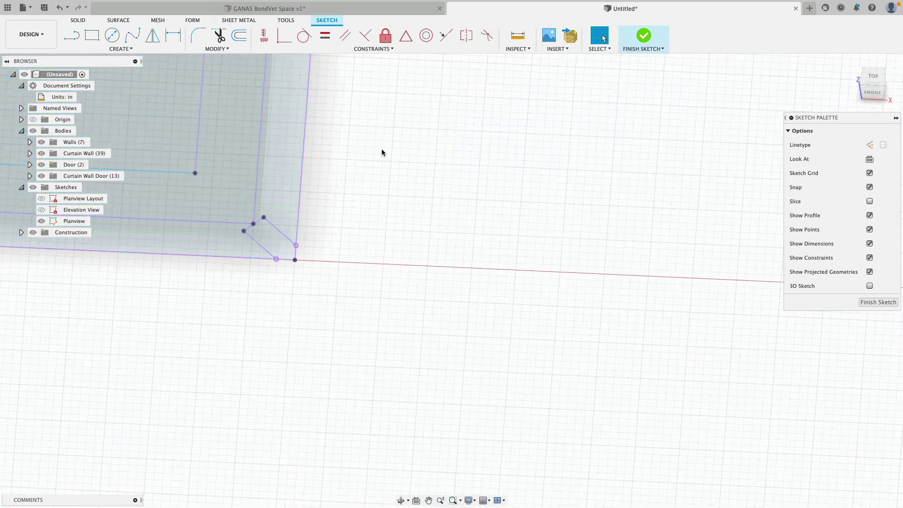
middle_drag(383, 151, 567, 296)
scroll(566, 292, down, 5)
scroll(570, 145, up, 10)
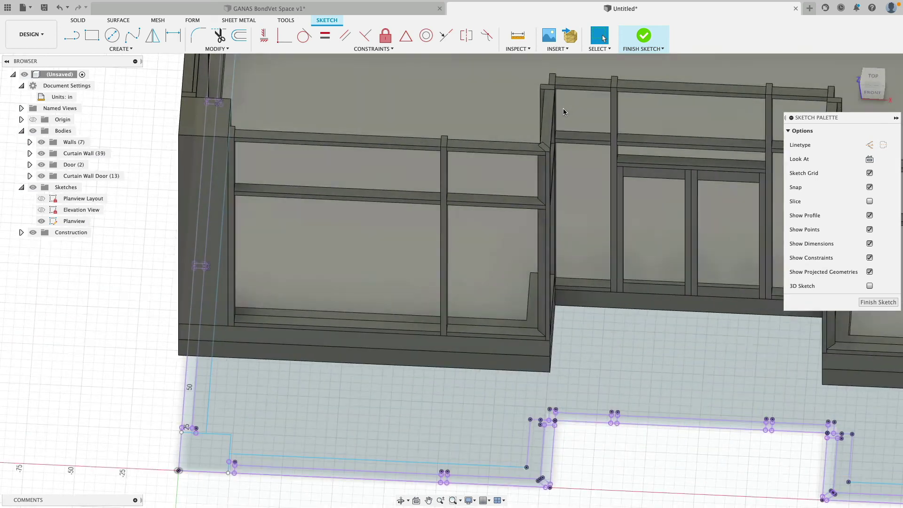
scroll(498, 117, up, 3)
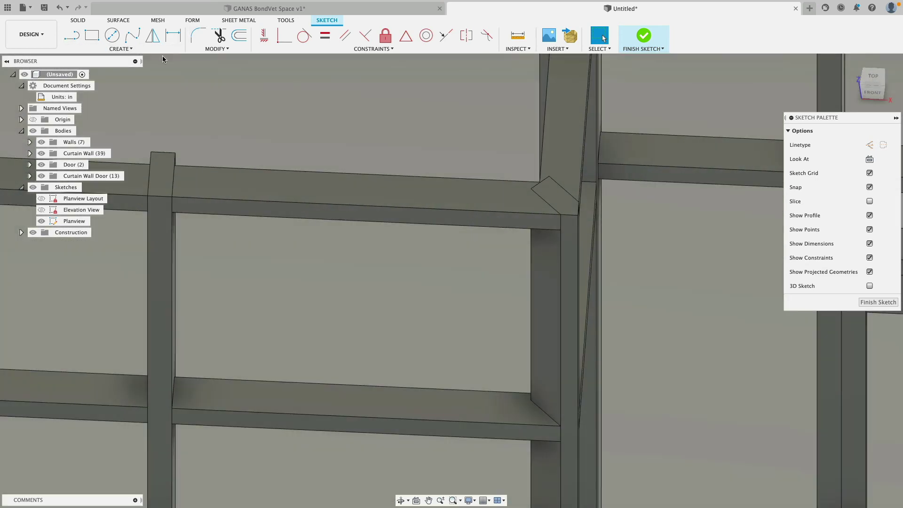
key(p)
scroll(577, 284, up, 8)
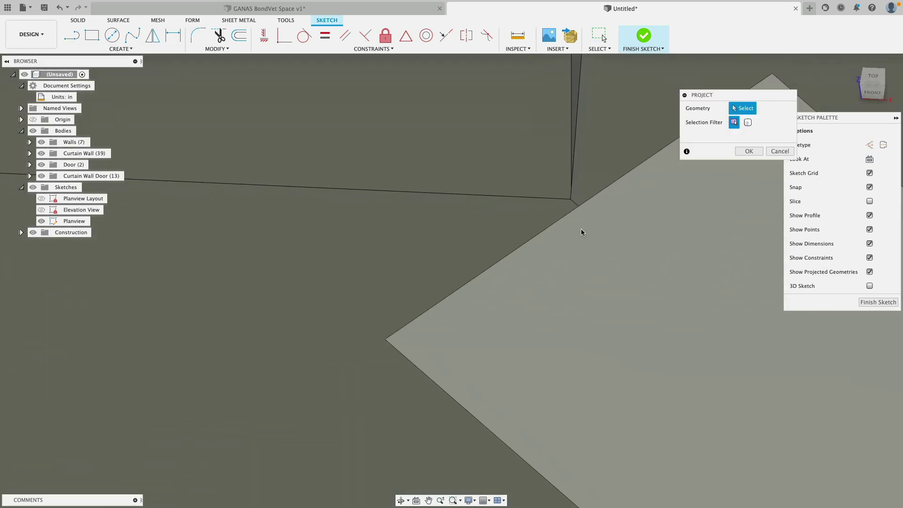
click(568, 233)
scroll(568, 234, down, 5)
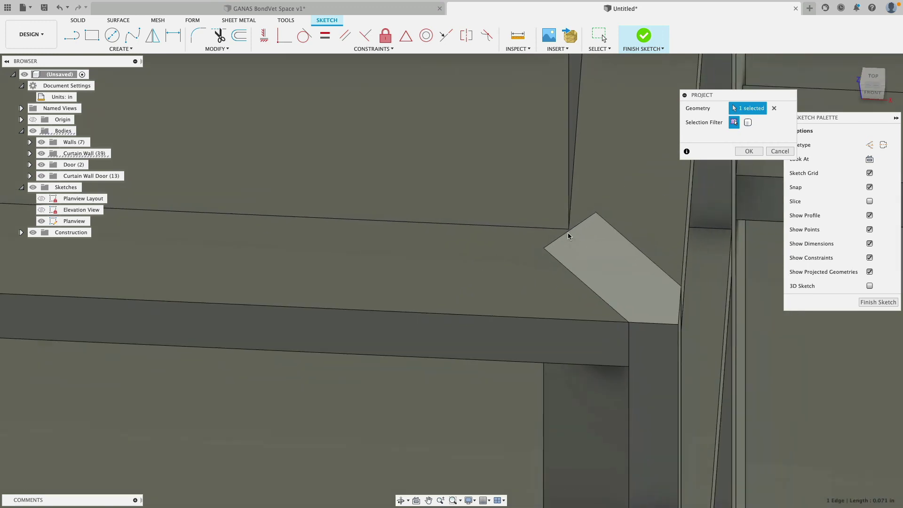
Step: Project the matching tiny mitre edge at the entrance recess's opposite outer corner mullion and finish the sketch
scroll(626, 245, down, 3)
shift+middle_drag(685, 256, 471, 297)
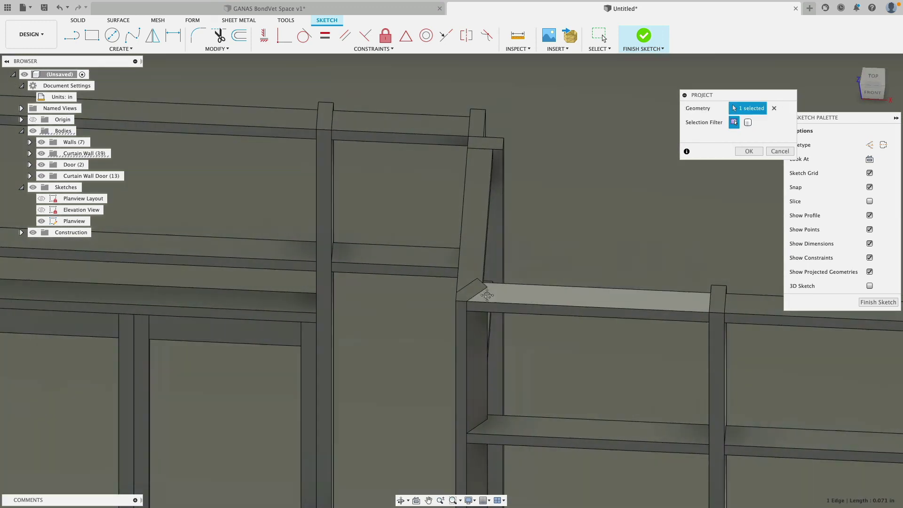
scroll(427, 286, up, 5)
scroll(423, 287, up, 5)
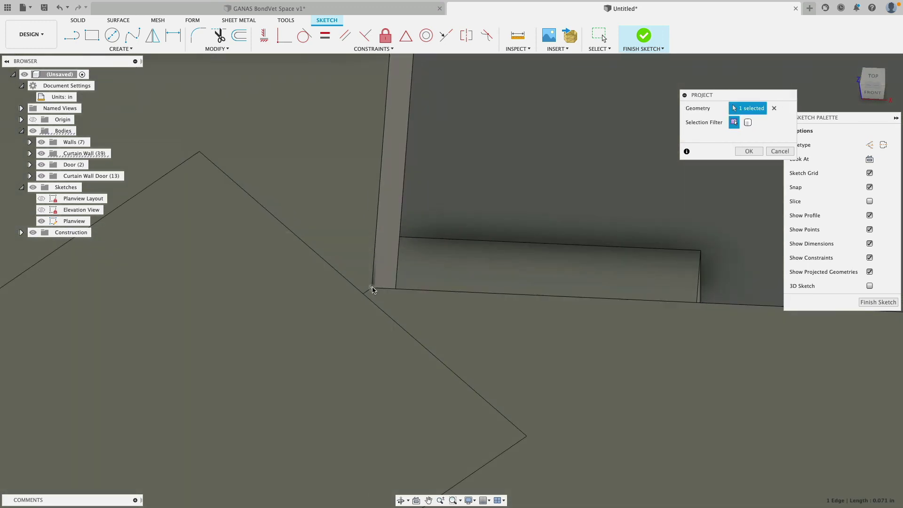
click(369, 294)
scroll(520, 264, down, 5)
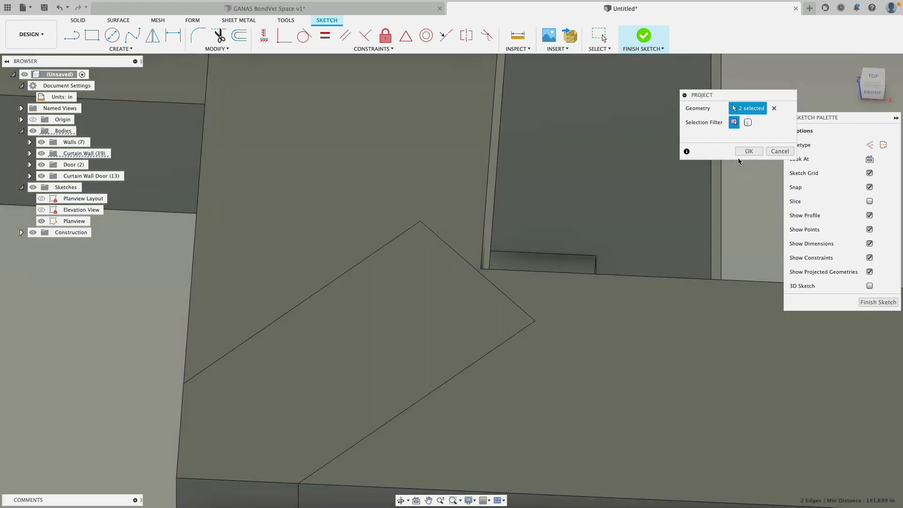
key(Return)
scroll(462, 240, down, 10)
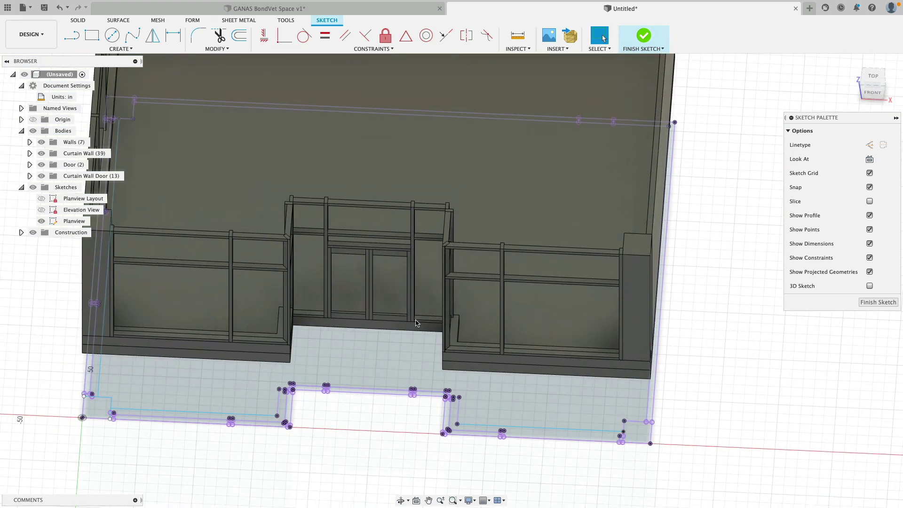
scroll(405, 358, down, 5)
shift+middle_drag(387, 403, 546, 394)
click(644, 37)
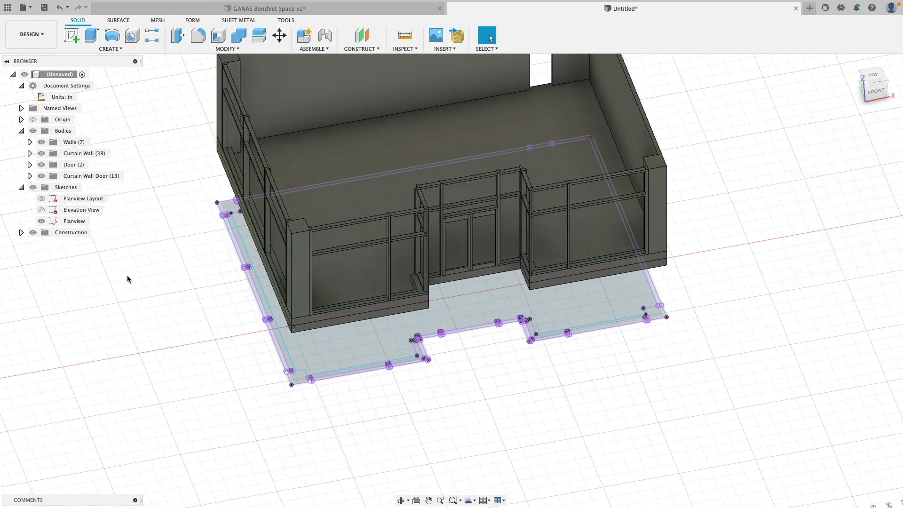
Step: Hide the Planview sketch and create an offset plane 60 in above the room floor
click(42, 222)
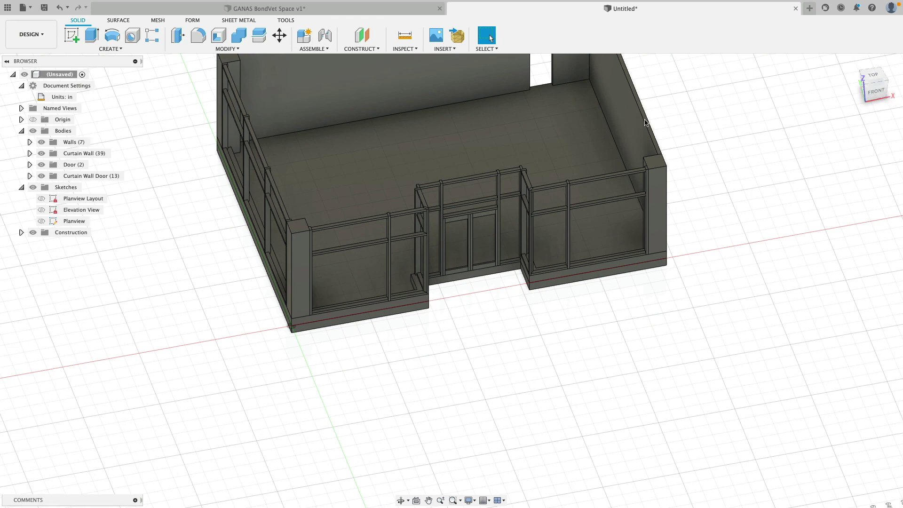
click(362, 37)
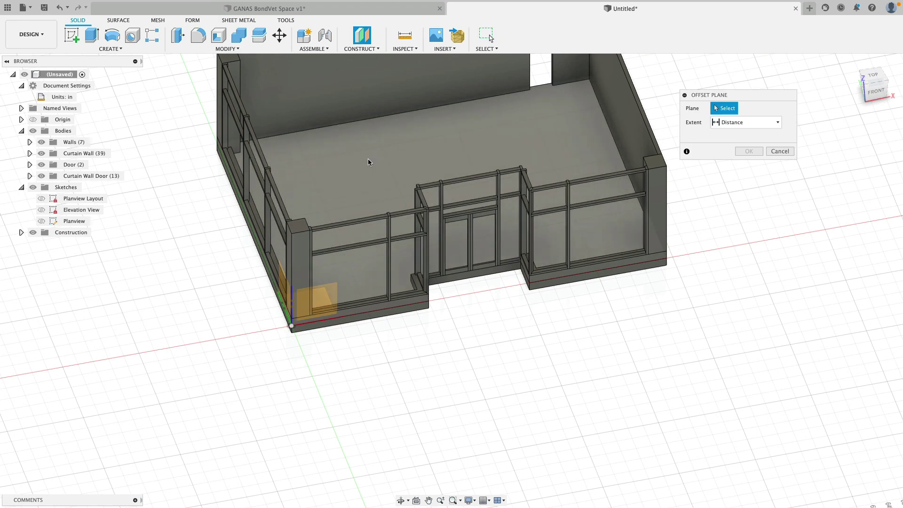
click(368, 164)
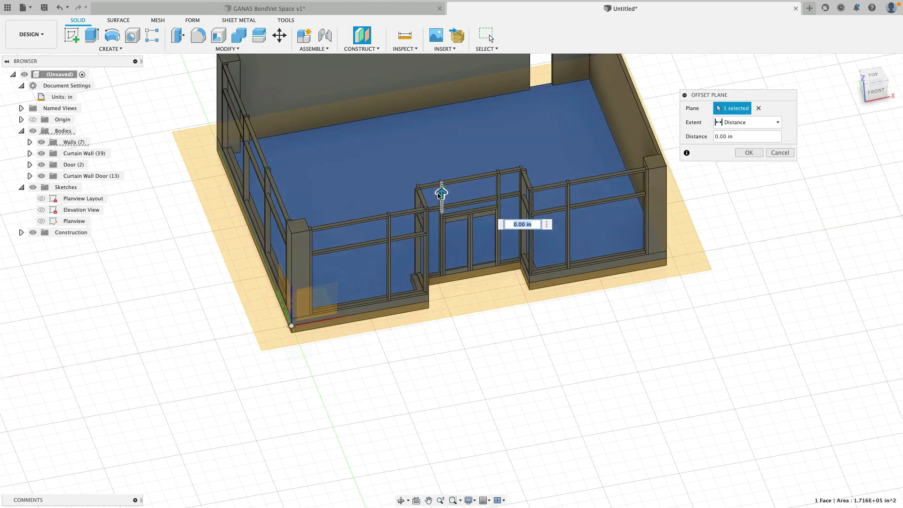
drag(441, 191, 442, 151)
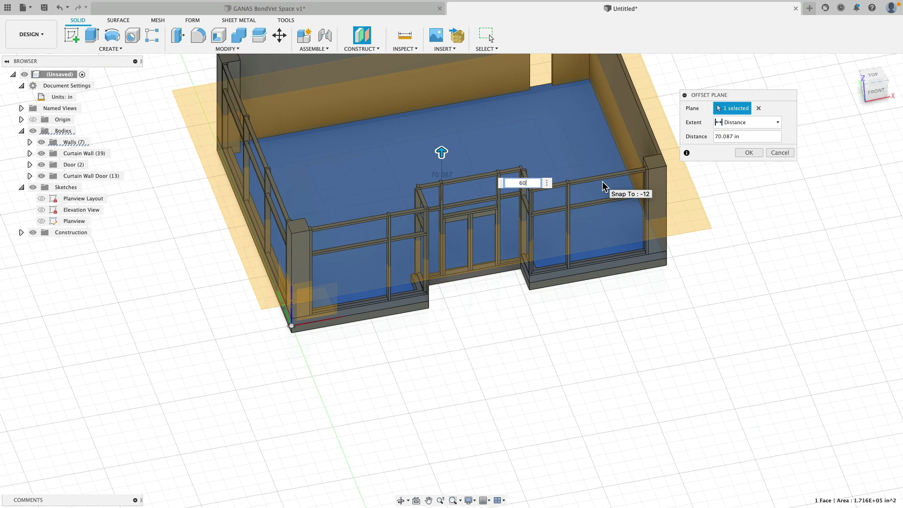
key(Return)
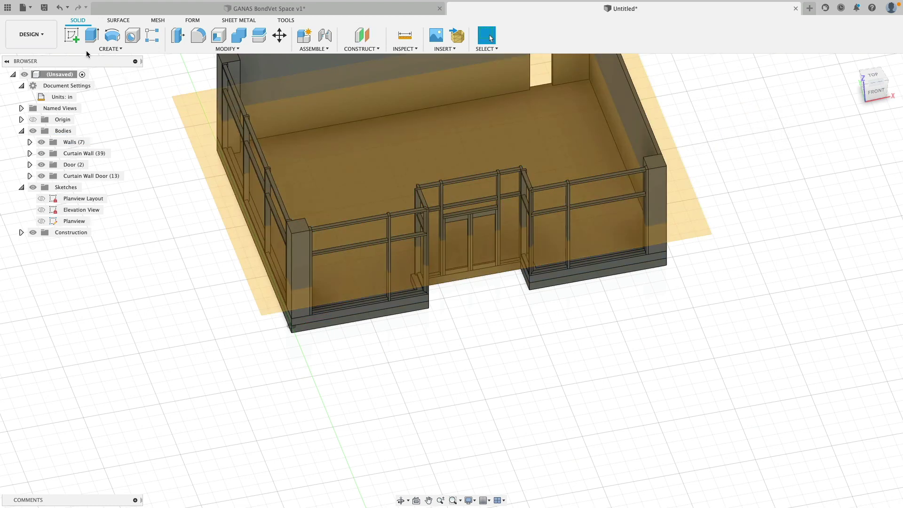
Step: Start a sketch on the new offset plane and use Intersect with the body filter on the rear and side wall body
click(71, 35)
click(201, 117)
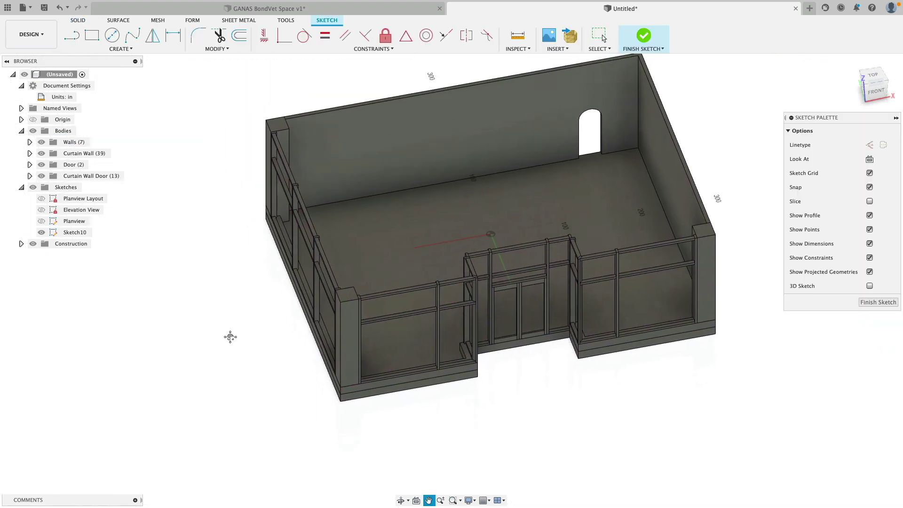
key(Escape)
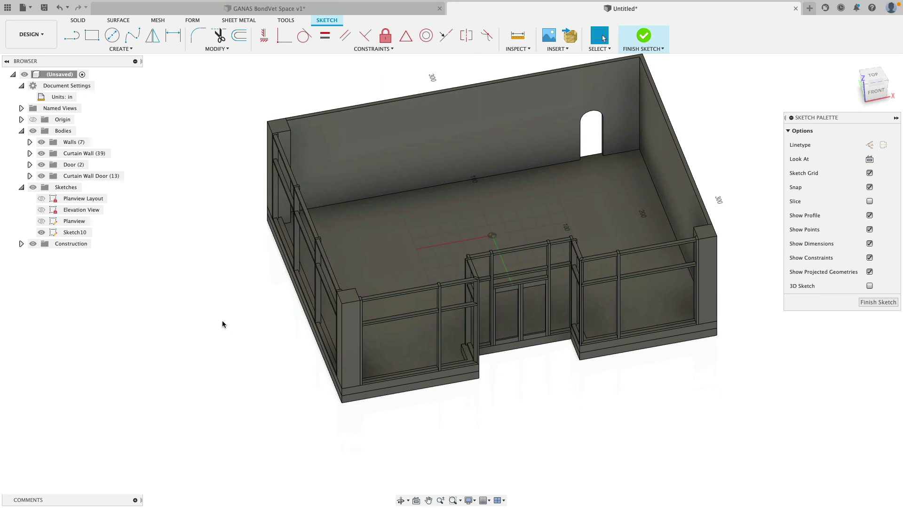
click(140, 49)
mouse_move(127, 208)
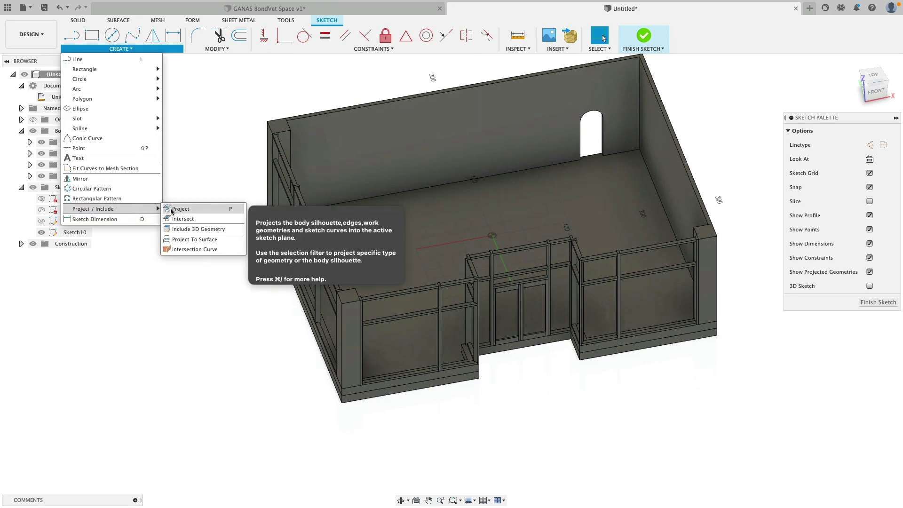
click(175, 219)
scroll(211, 231, down, 5)
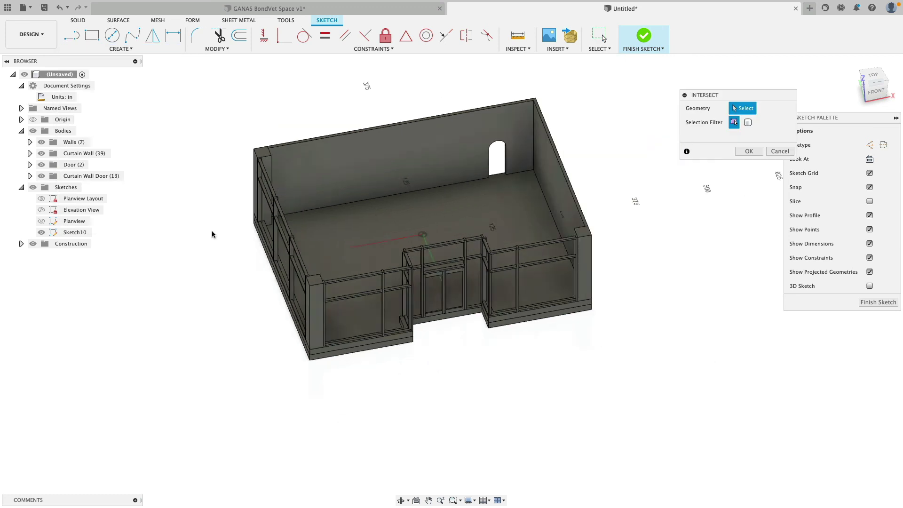
click(748, 123)
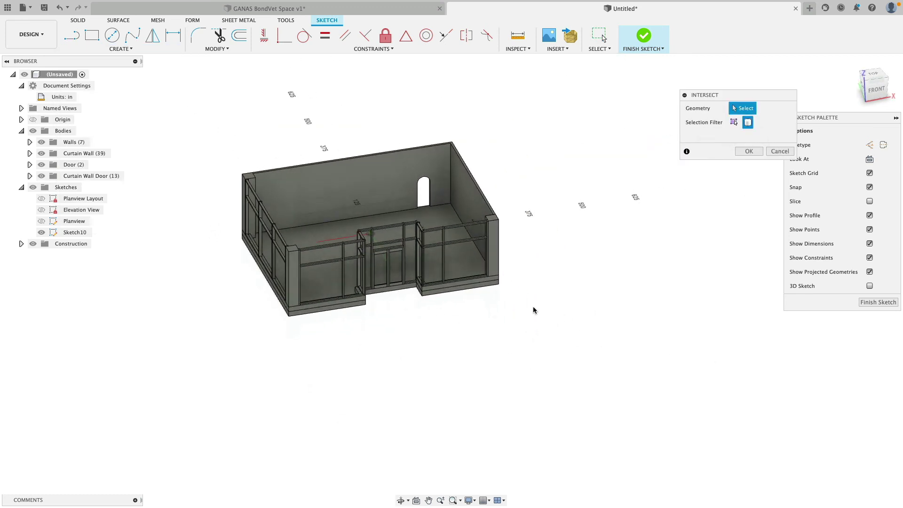
scroll(472, 207, up, 4)
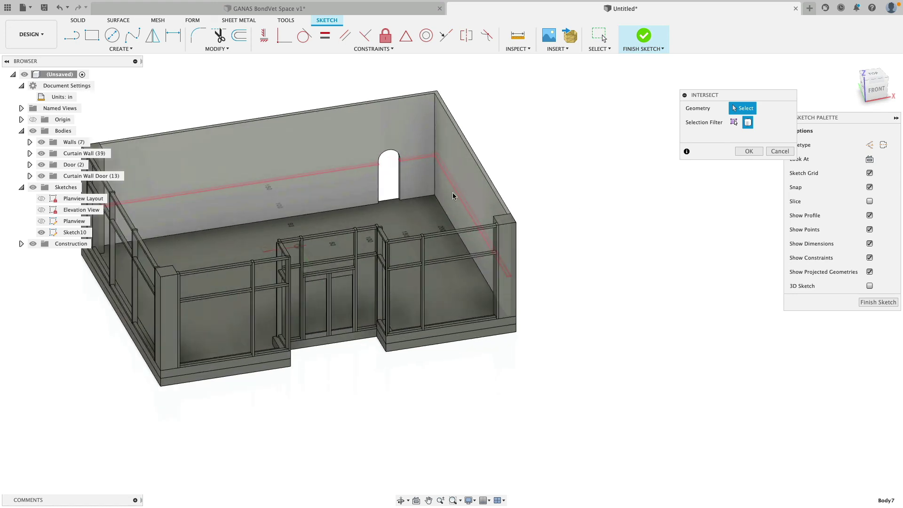
click(454, 196)
Step: Add to the Intersect selection the front curtain wall's vertical mullions and end column between the side wall and entrance recess, including the recess corner mullions
scroll(665, 245, up, 5)
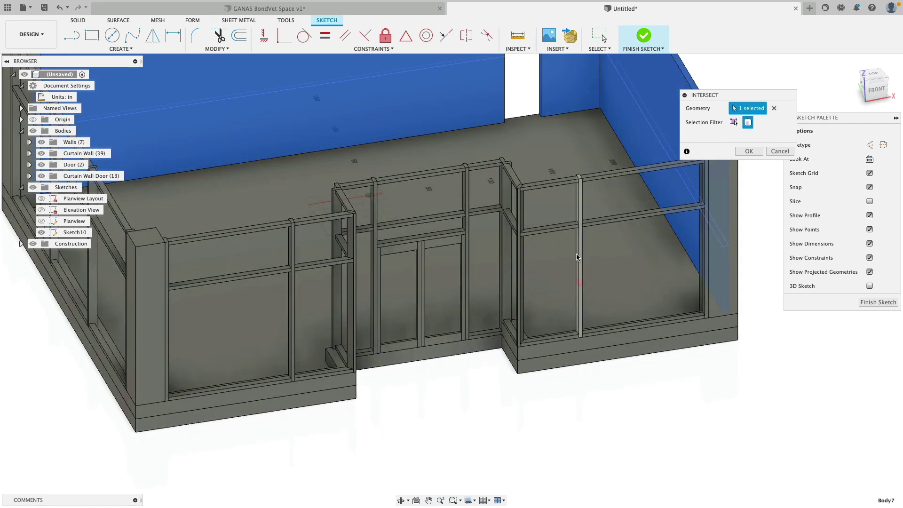
click(580, 257)
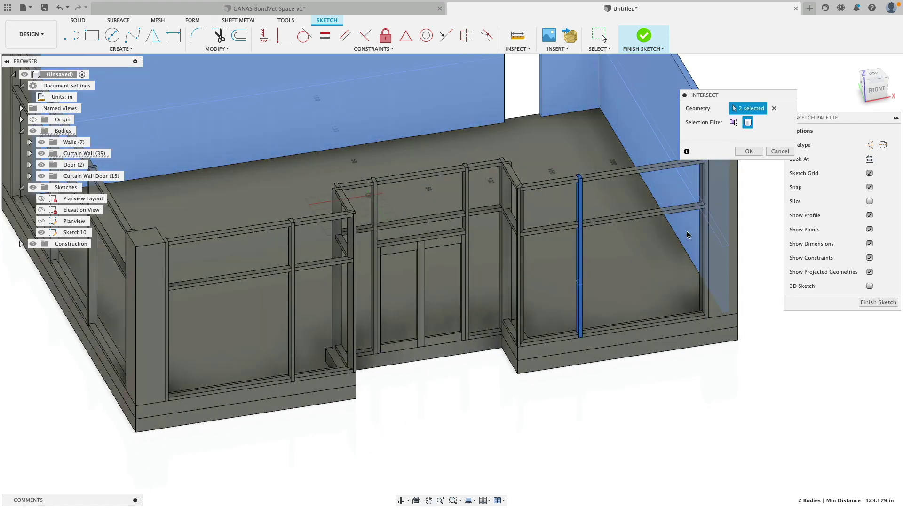
click(706, 234)
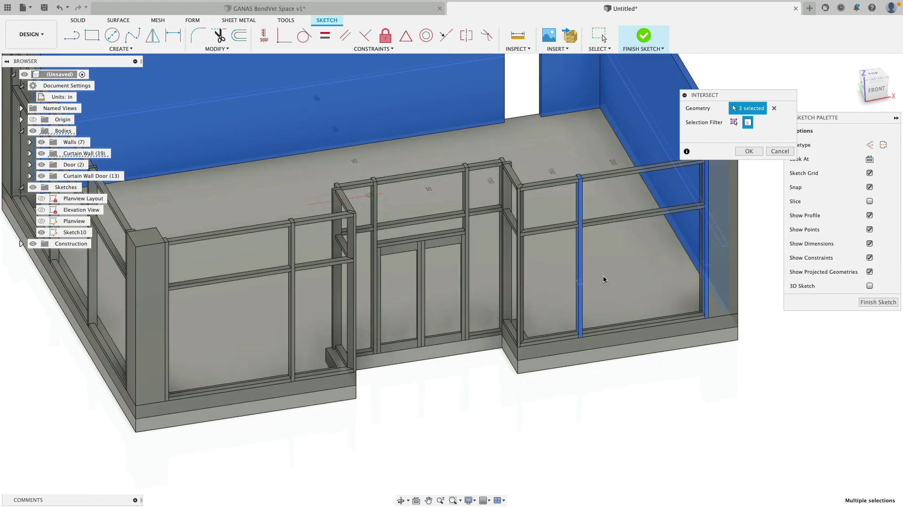
click(720, 263)
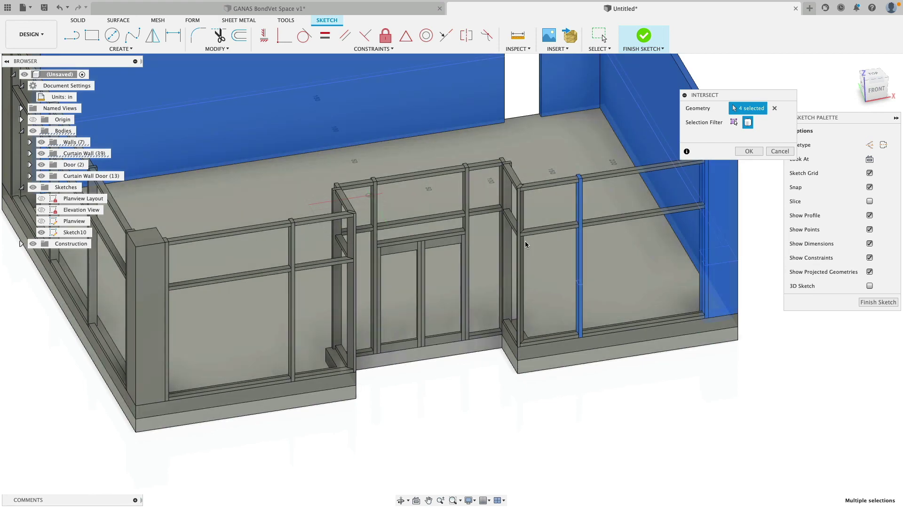
click(521, 249)
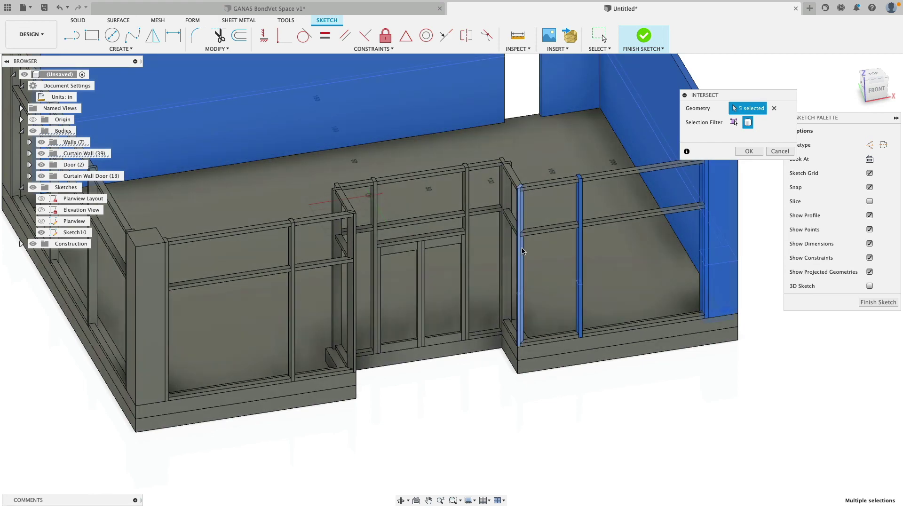
scroll(510, 243, up, 4)
click(505, 204)
click(501, 174)
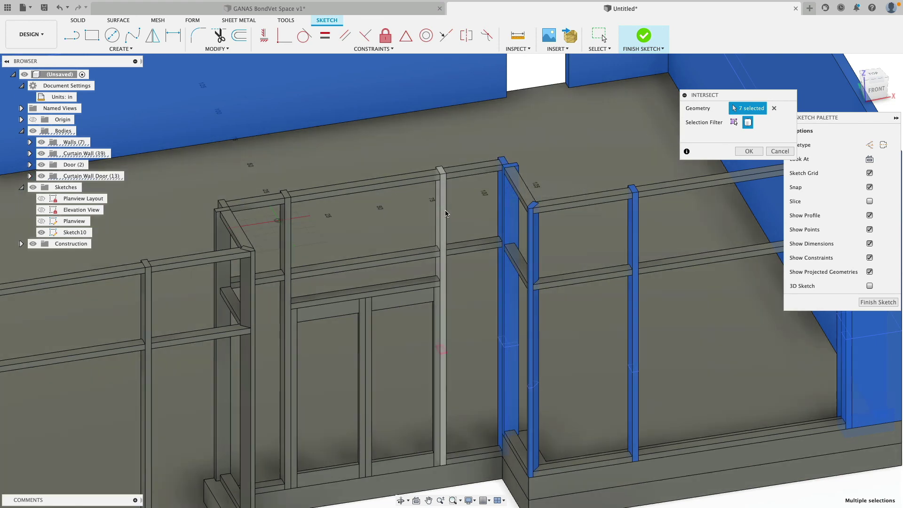
Step: Add the two mullions flanking the entrance door and the door's vertical stiles to the Intersect selection
click(446, 214)
click(290, 237)
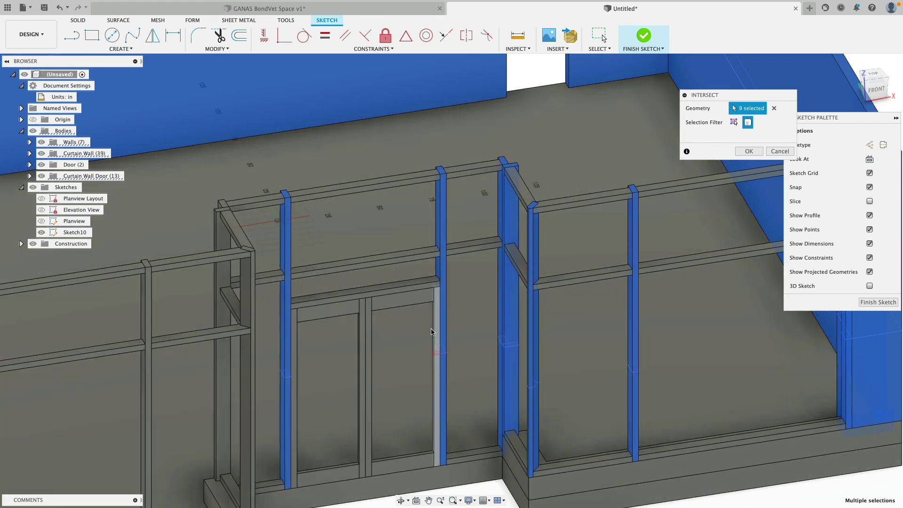
click(432, 331)
click(366, 345)
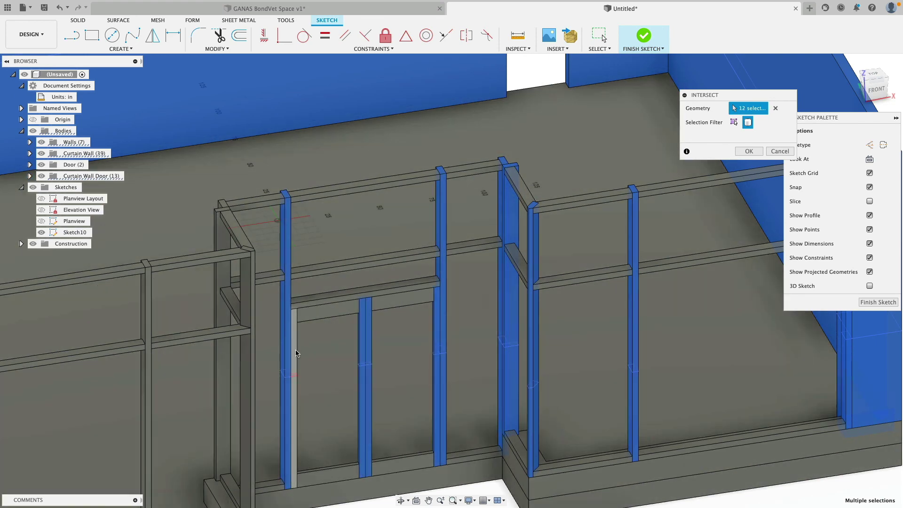
click(296, 353)
Step: Add the recess corner mullions nearer the origin, the vertical mullions of the adjoining front curtain wall and the corner column to the Intersect selection
middle_drag(296, 353, 383, 259)
click(335, 320)
click(307, 121)
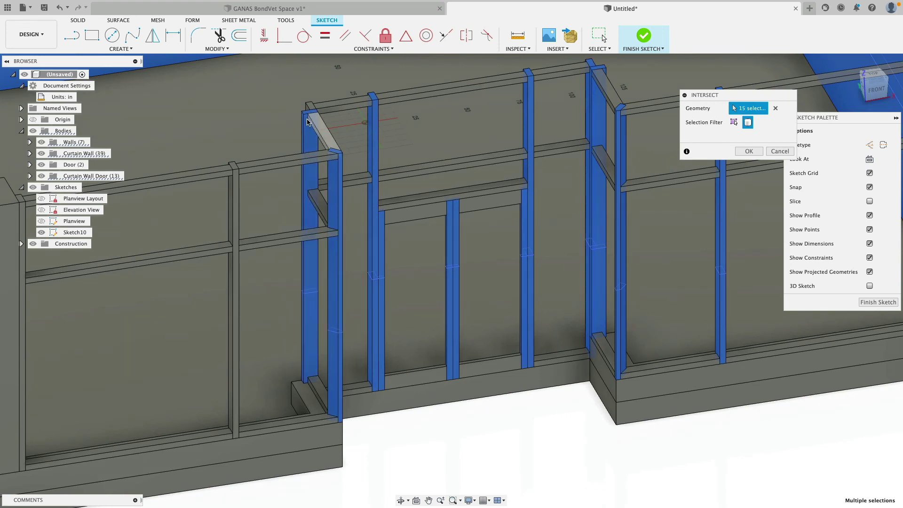
click(307, 104)
click(231, 292)
middle_drag(136, 324, 559, 302)
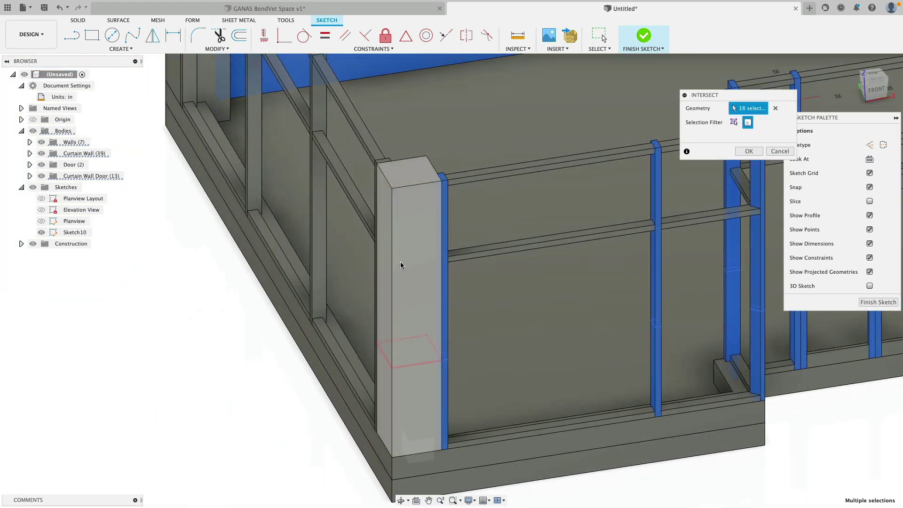
click(402, 262)
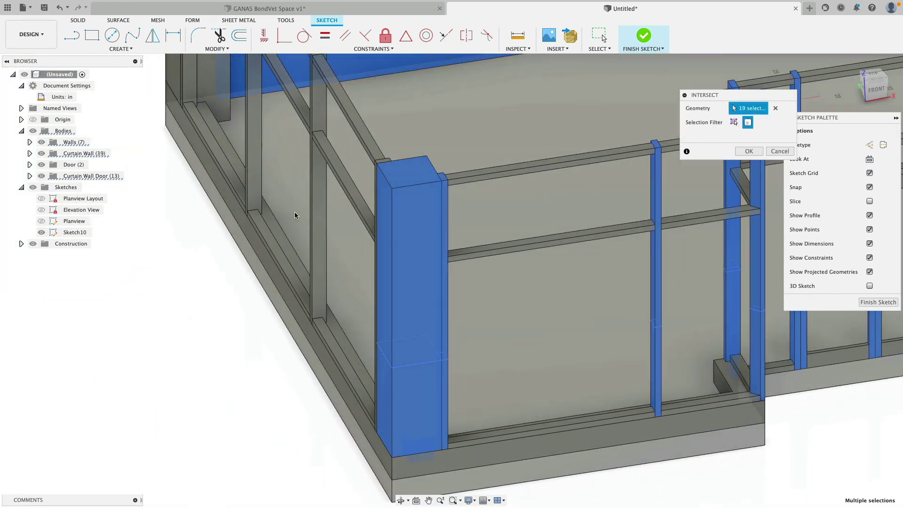
Step: Add the side curtain wall's vertical mullions and its rear end column to the selection, and confirm the Intersect
shift+middle_drag(297, 216, 659, 328)
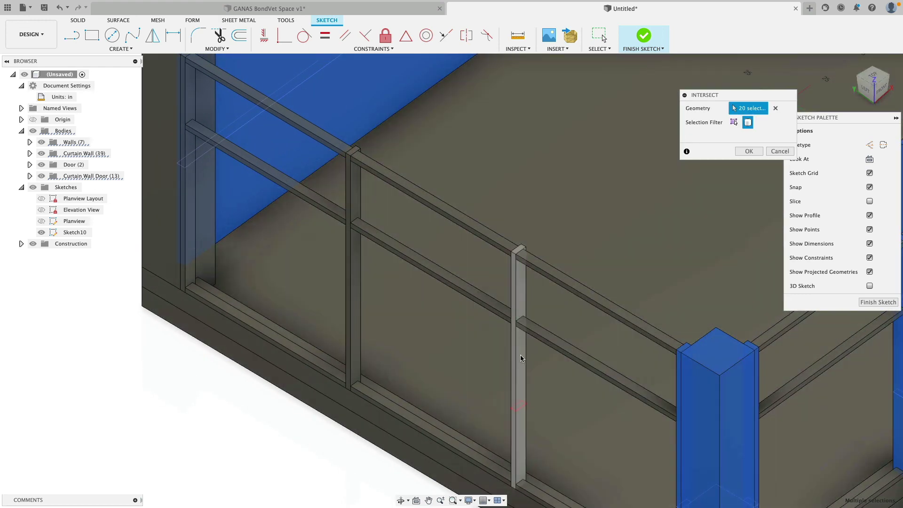
click(520, 356)
click(349, 309)
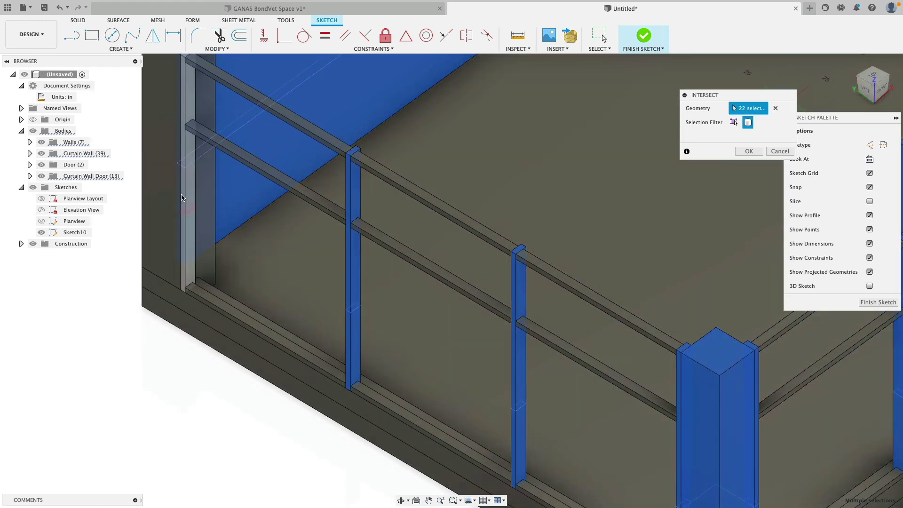
click(187, 200)
click(166, 187)
scroll(166, 187, down, 10)
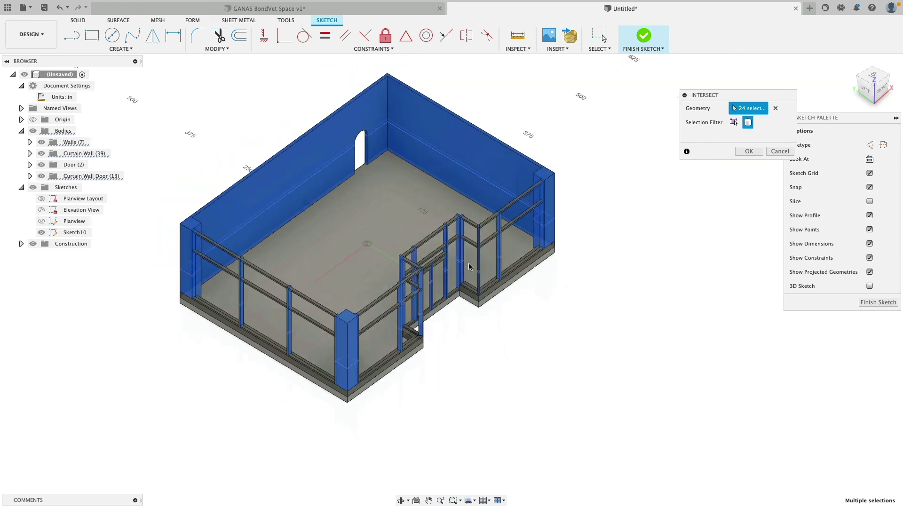
click(749, 151)
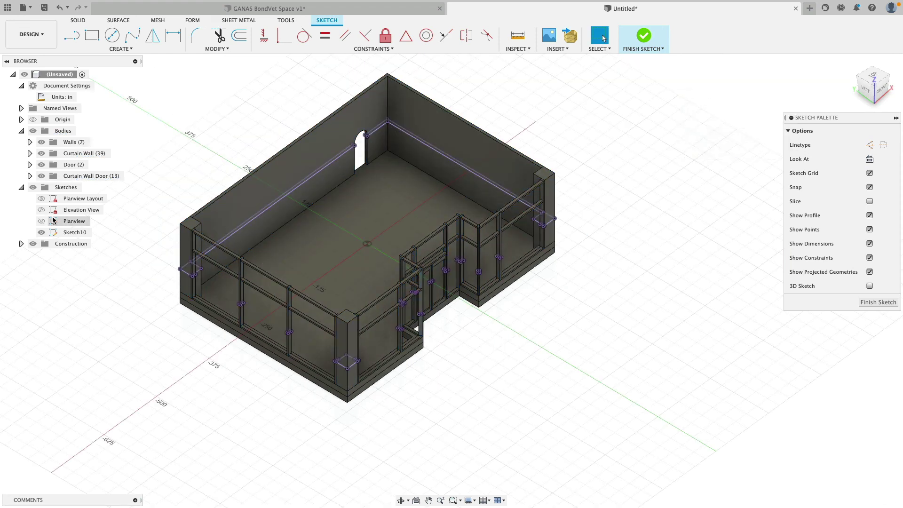
Step: Hide all the bodies and finish the section plan sketch
click(36, 135)
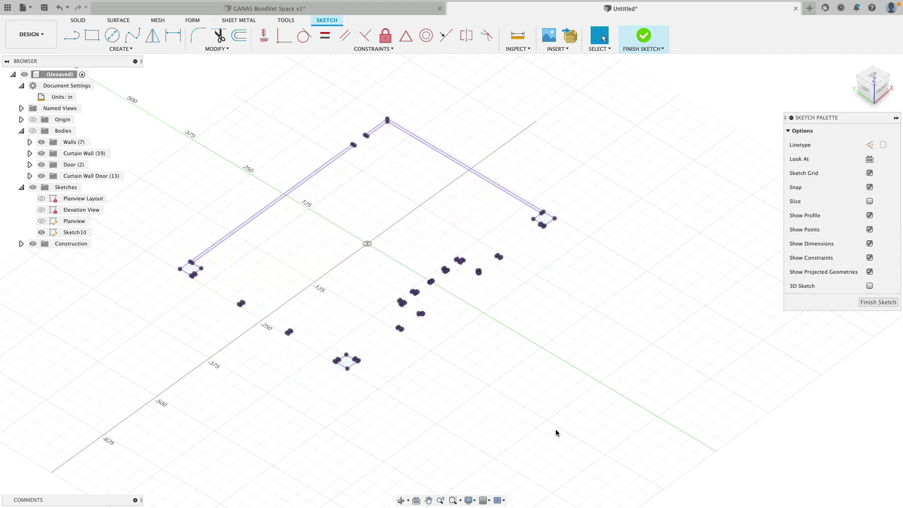
mouse_move(557, 431)
shift+middle_down()
mouse_move(556, 369)
mouse_move(621, 141)
shift+middle_up()
click(643, 39)
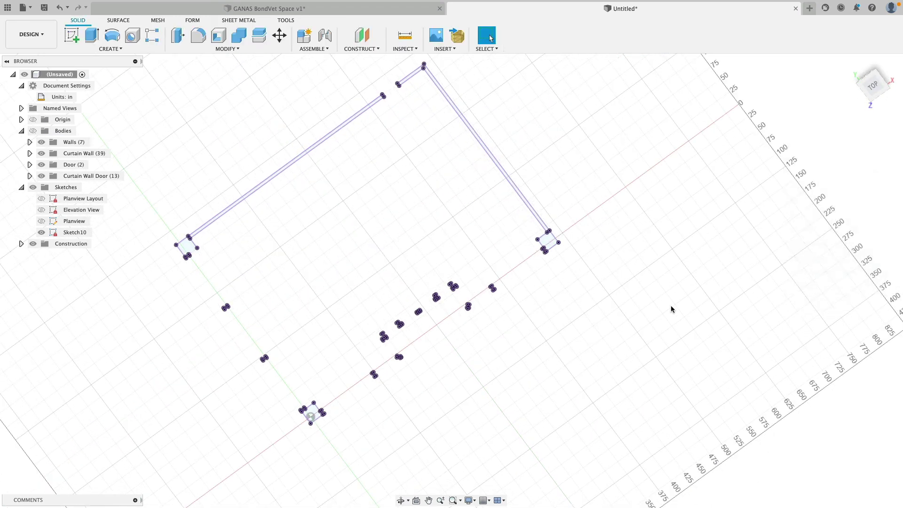
Step: Examine the section plan's wall, column and mullion outlines from the top view
mouse_move(615, 306)
shift+middle_down()
mouse_move(701, 286)
mouse_move(742, 226)
shift+middle_up()
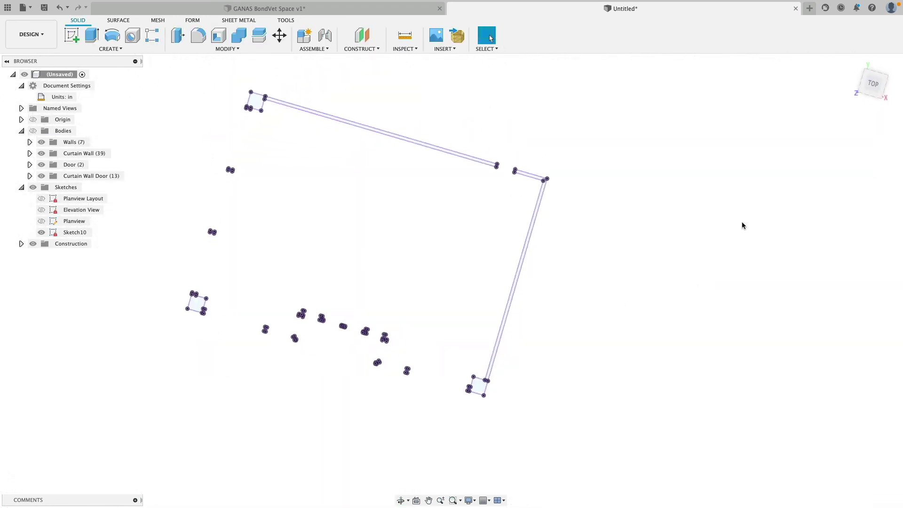
click(873, 83)
middle_drag(404, 433, 512, 372)
scroll(503, 350, up, 3)
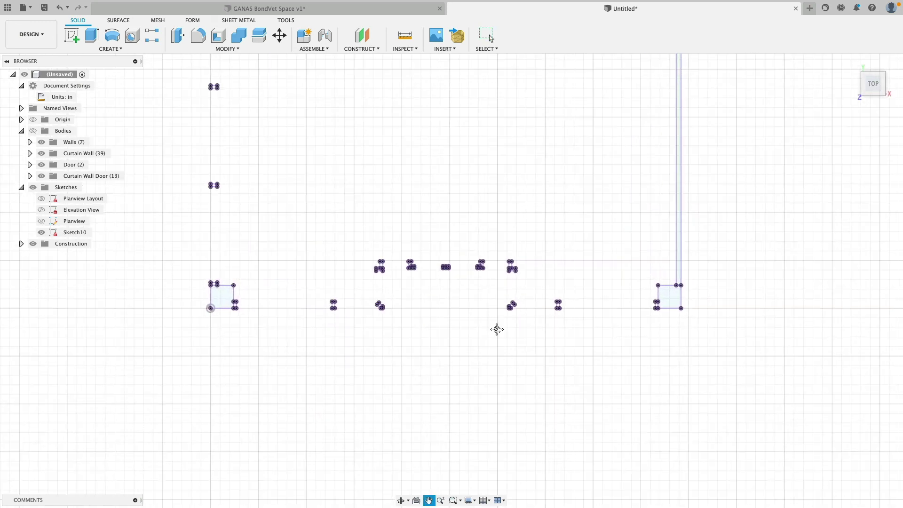
middle_drag(496, 328, 532, 414)
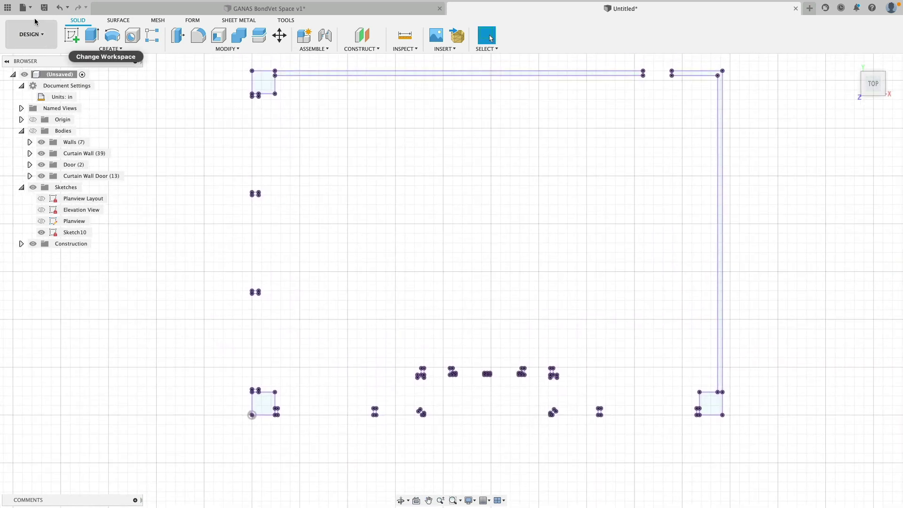
click(22, 7)
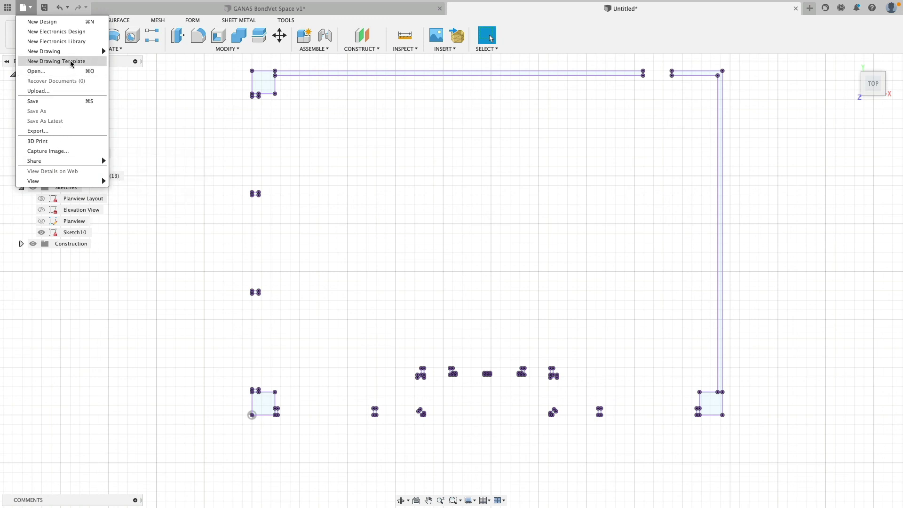
mouse_move(74, 52)
click(163, 346)
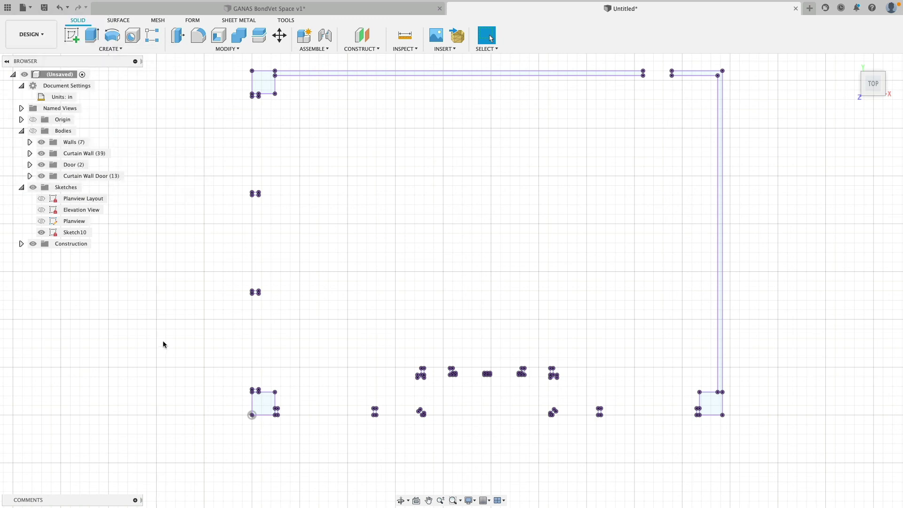